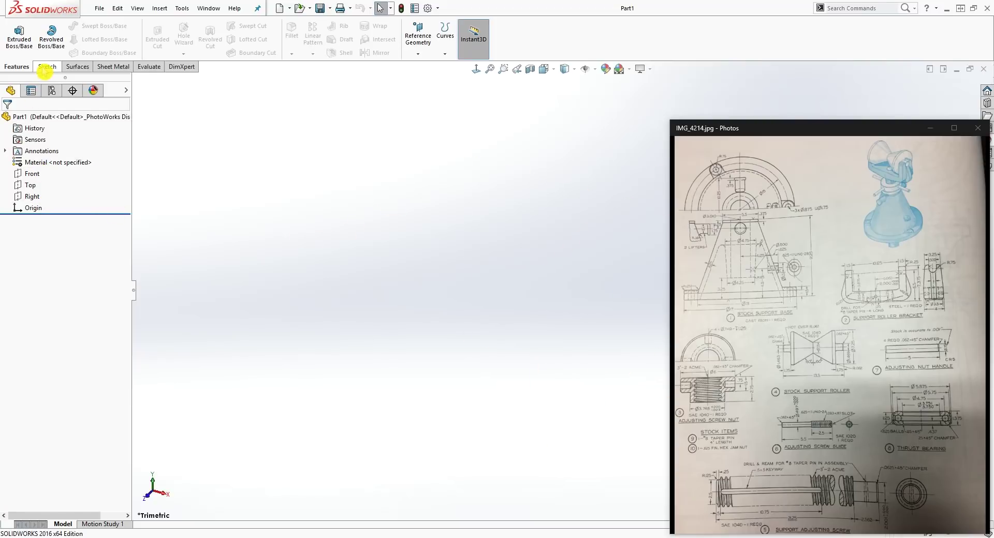
# Begin a new sketch, Sketch1, on the Front plane.
pyautogui.click(46, 67)
pyautogui.click(14, 32)
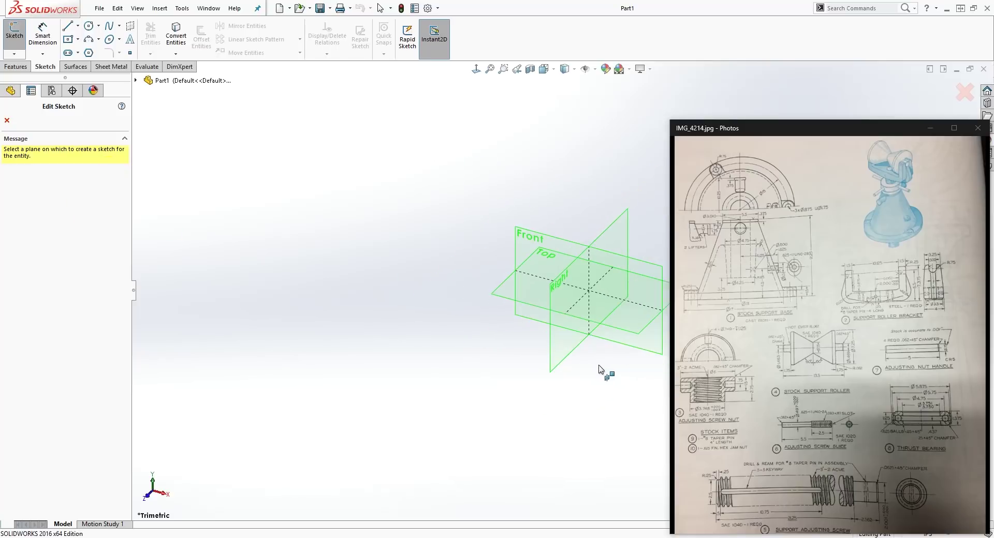
pyautogui.scroll(-2, 638, 208)
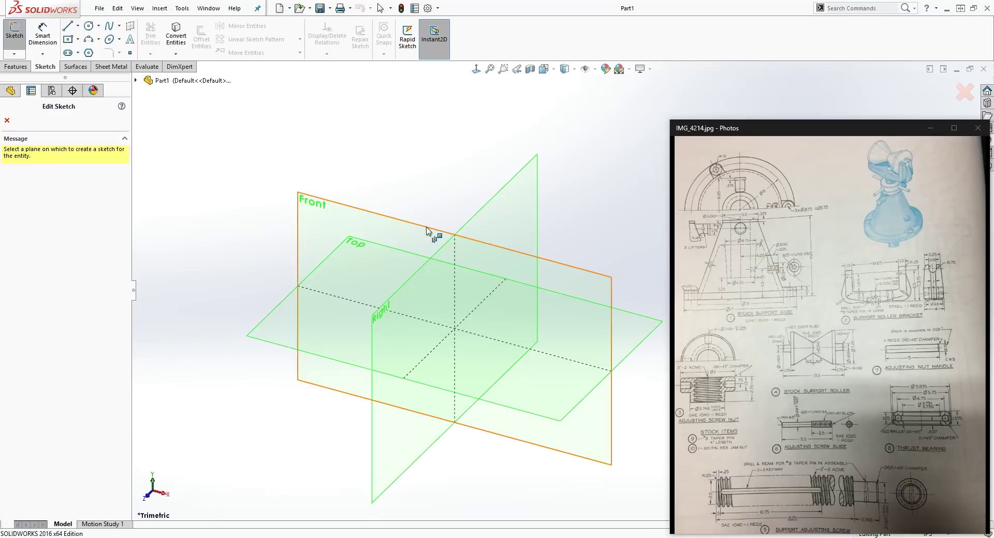
pyautogui.click(392, 232)
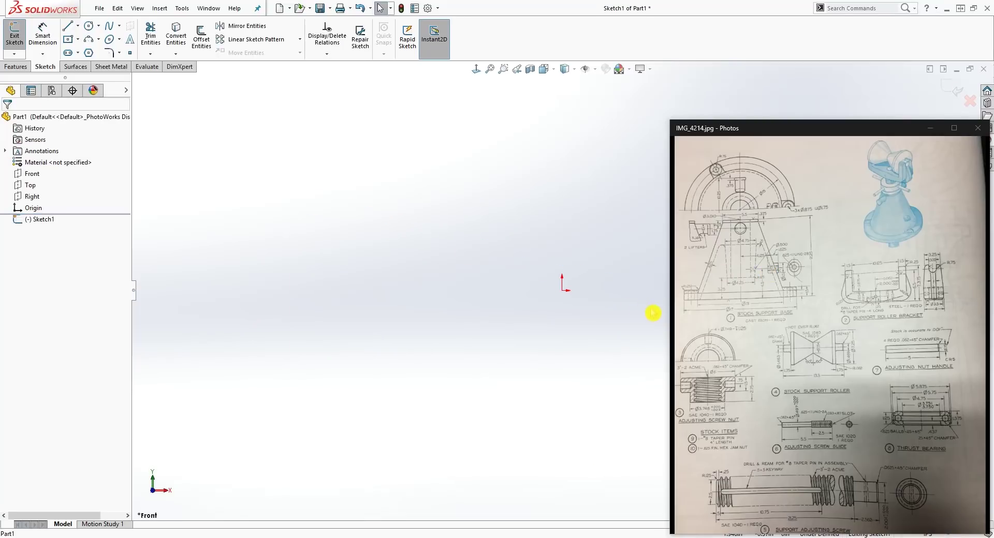
# Draw the closed six-sided cone-and-flange profile with lines starting from the origin.
pyautogui.press('l')
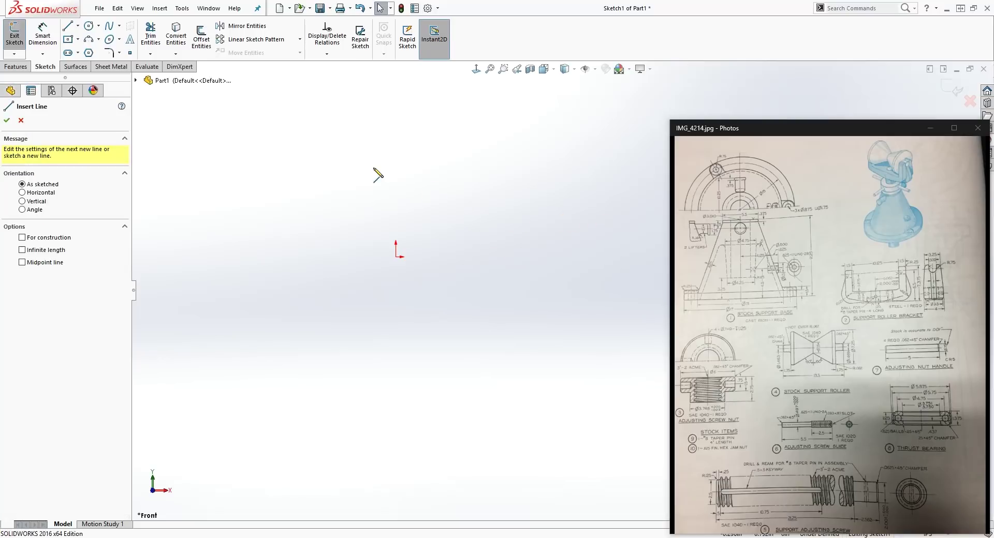
pyautogui.click(396, 264)
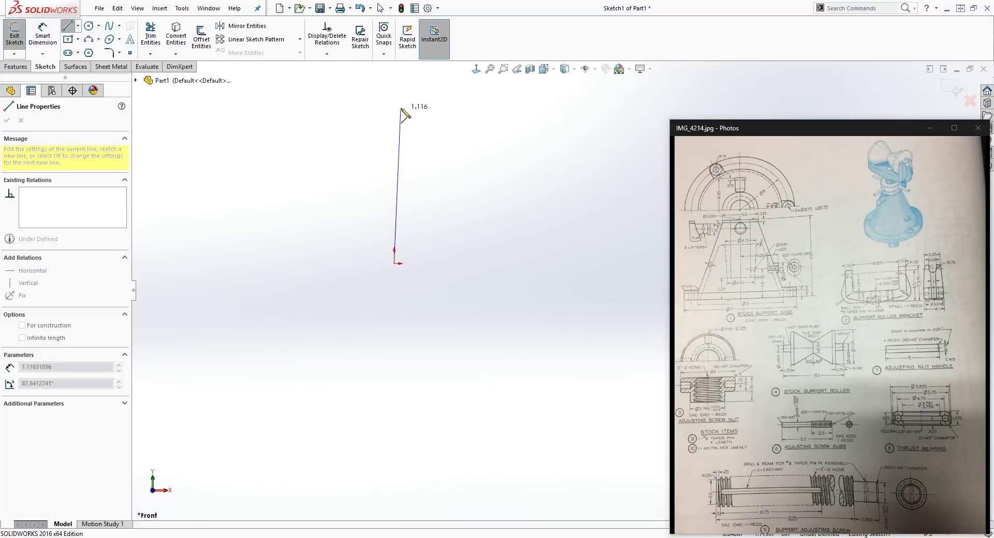
pyautogui.scroll(-4, 458, 128)
pyautogui.scroll(3, 505, 197)
pyautogui.scroll(-3, 569, 303)
pyautogui.scroll(6, 600, 409)
pyautogui.scroll(-6, 604, 368)
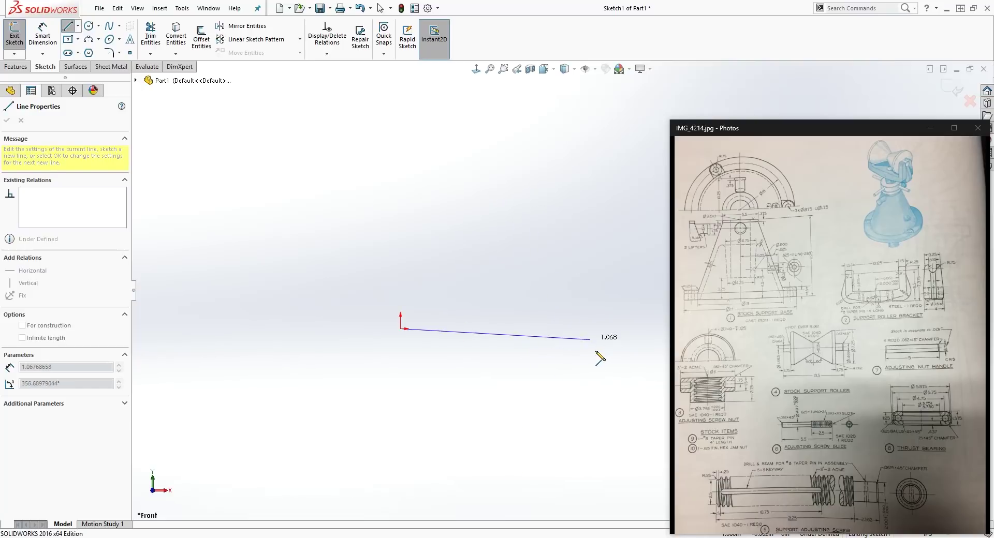
pyautogui.click(374, 143)
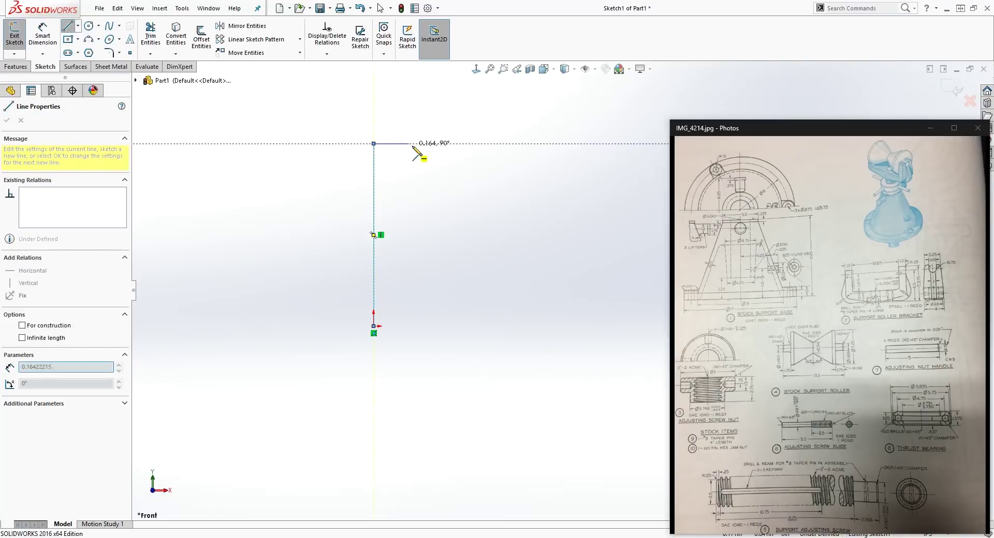
pyautogui.click(435, 148)
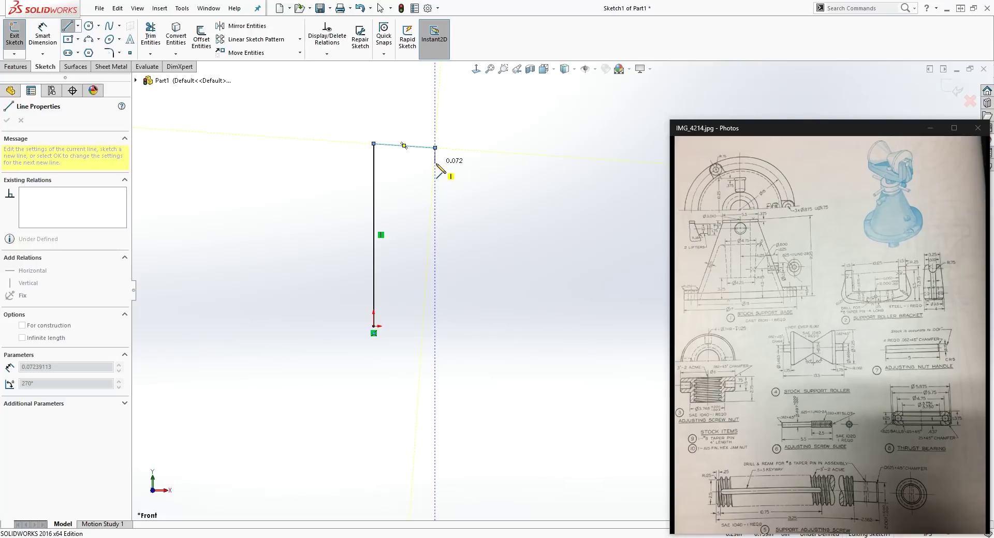
pyautogui.click(435, 163)
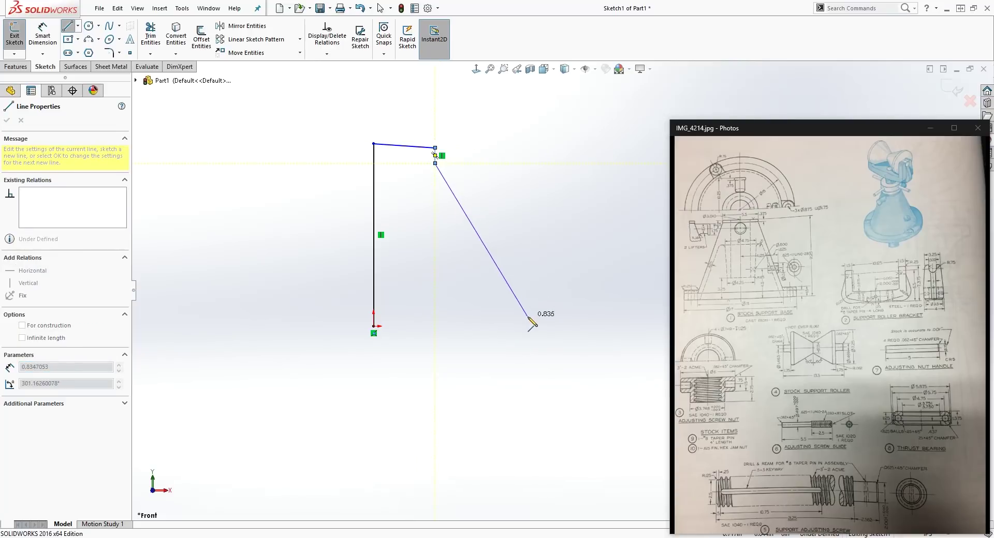
pyautogui.click(472, 299)
pyautogui.click(531, 300)
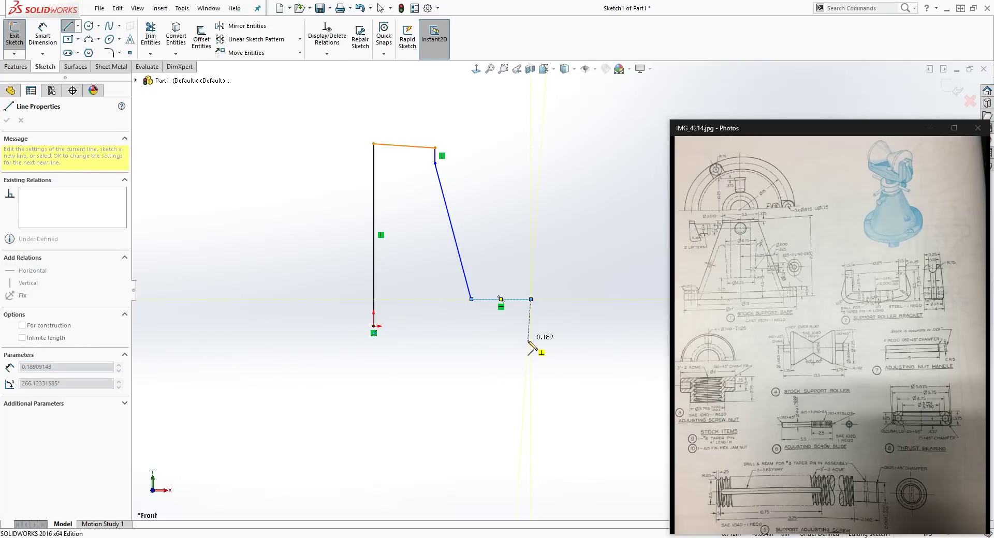
pyautogui.click(530, 326)
pyautogui.click(374, 326)
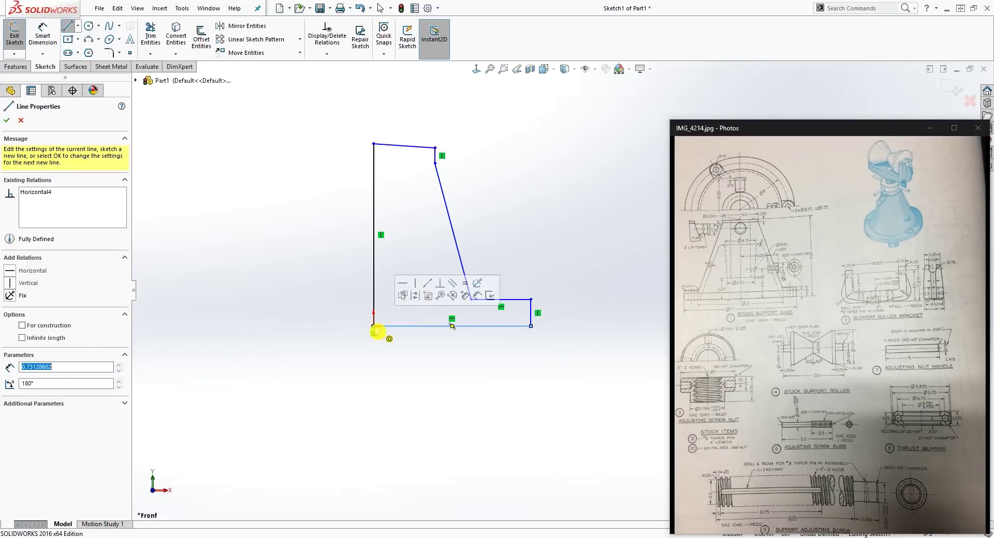
pyautogui.press('Escape')
# Convert the left vertical line into a construction centreline.
pyautogui.scroll(-3, 483, 262)
pyautogui.scroll(2, 374, 207)
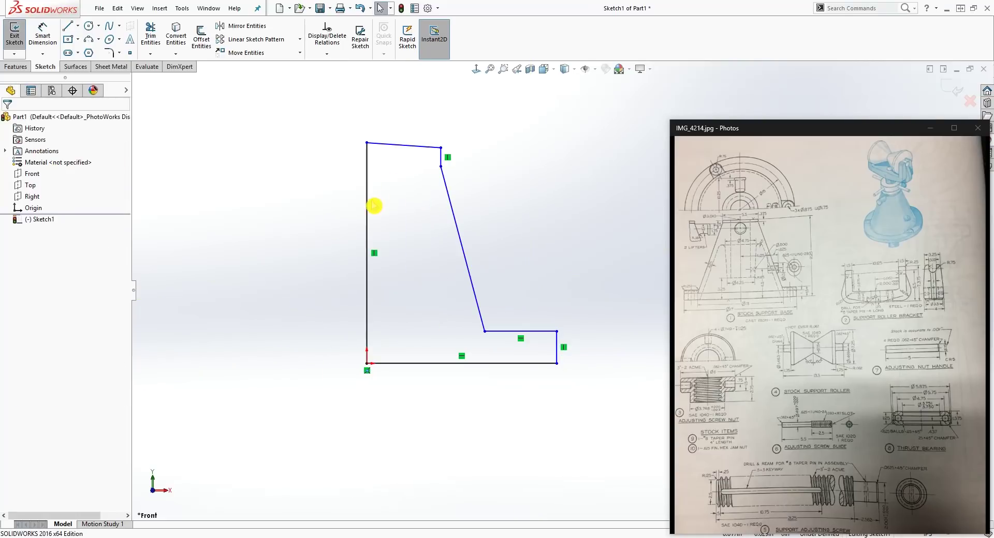
pyautogui.click(368, 208)
pyautogui.click(22, 285)
pyautogui.press('Escape')
# Make the top edge of the profile horizontal.
pyautogui.click(422, 149)
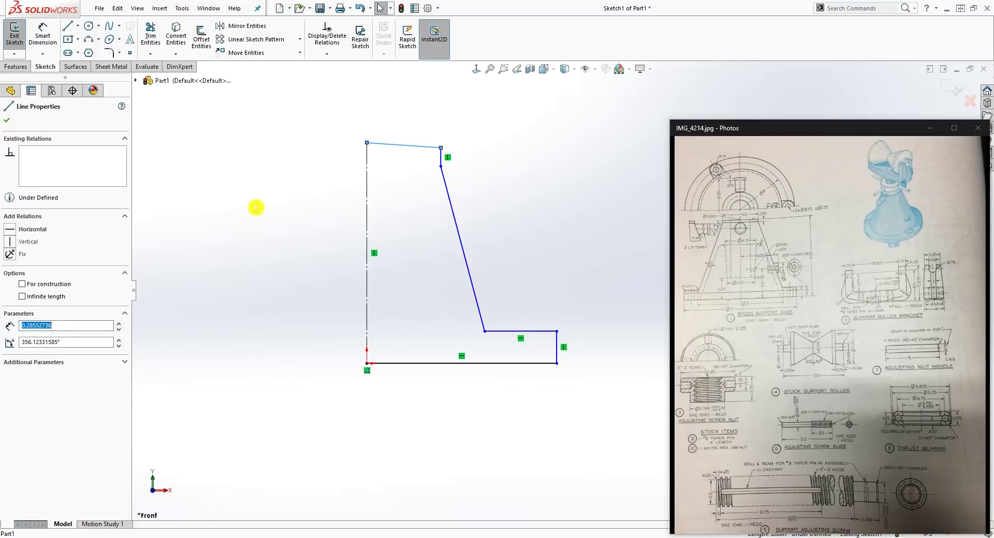
pyautogui.click(12, 232)
pyautogui.press('Escape')
pyautogui.scroll(1, 513, 226)
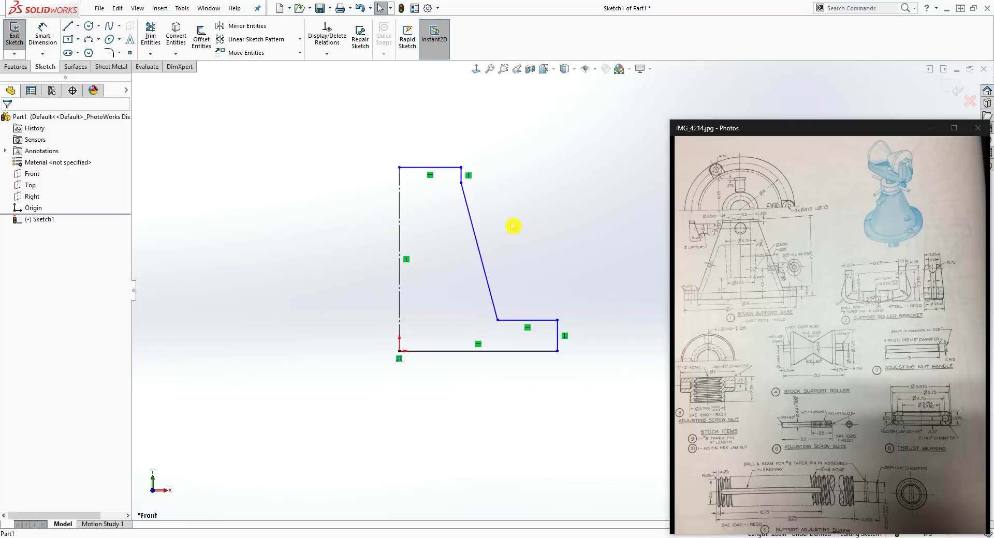
pyautogui.scroll(-1, 512, 226)
pyautogui.moveTo(519, 275); pyautogui.dragTo(513, 170, button='right')
# Dimension the top-right corner 5.5 from the centreline.
pyautogui.click(452, 160)
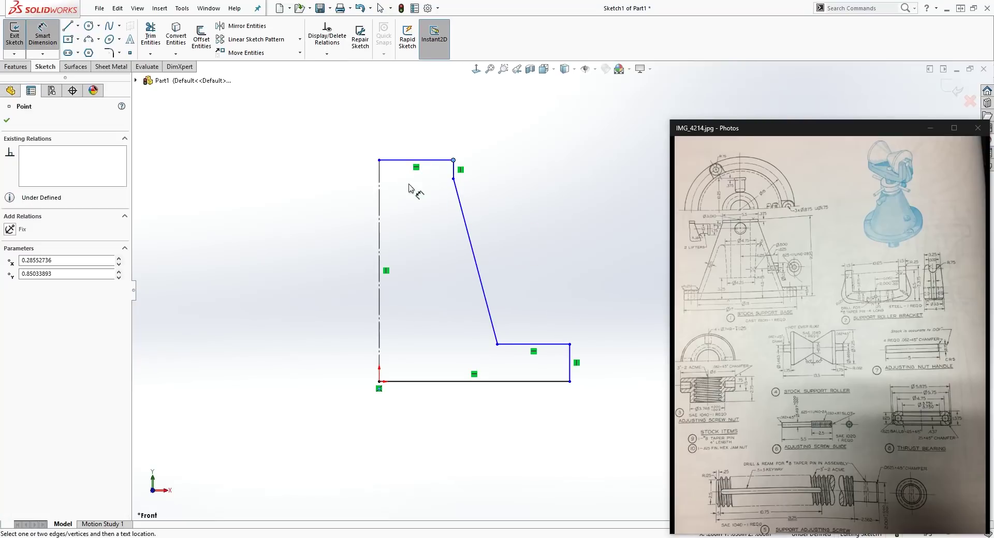
pyautogui.click(378, 207)
pyautogui.click(366, 105)
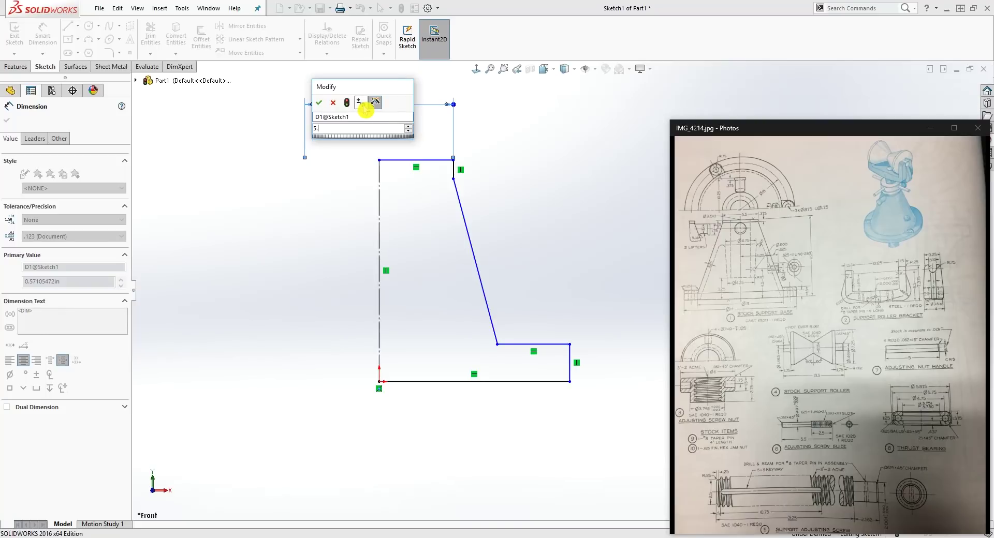
pyautogui.write('5.5')
pyautogui.press('Return')
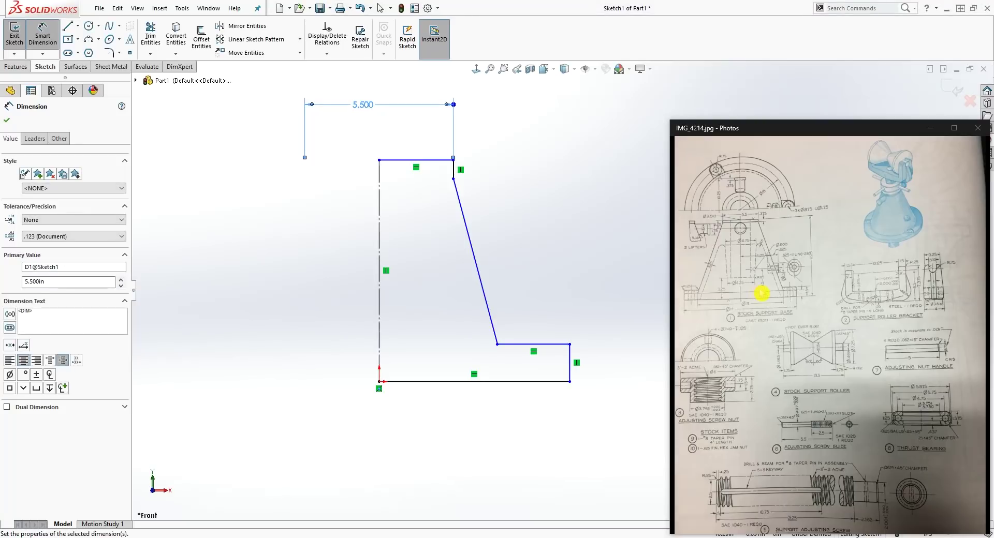
pyautogui.click(517, 275)
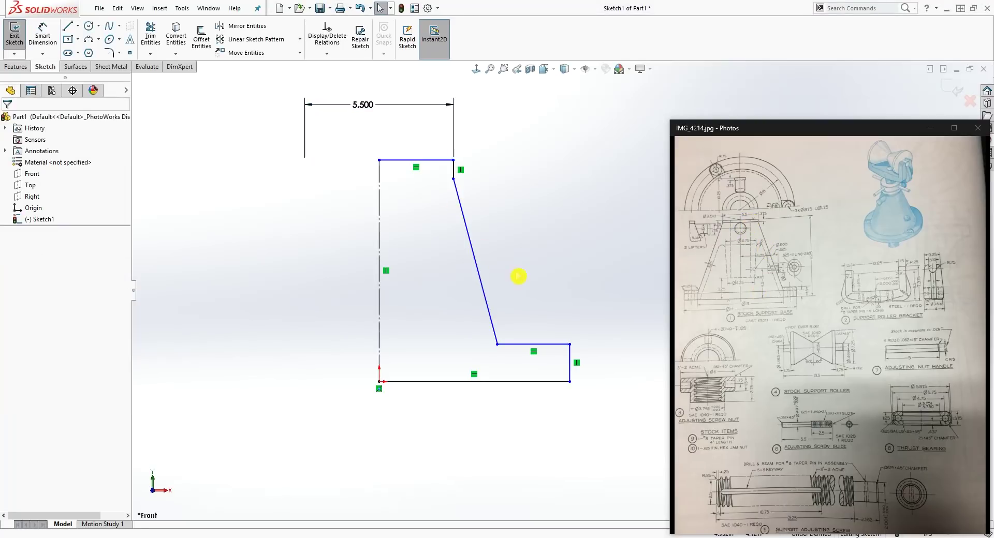
# Dimension the short step below the top edge to .375.
pyautogui.click(454, 168)
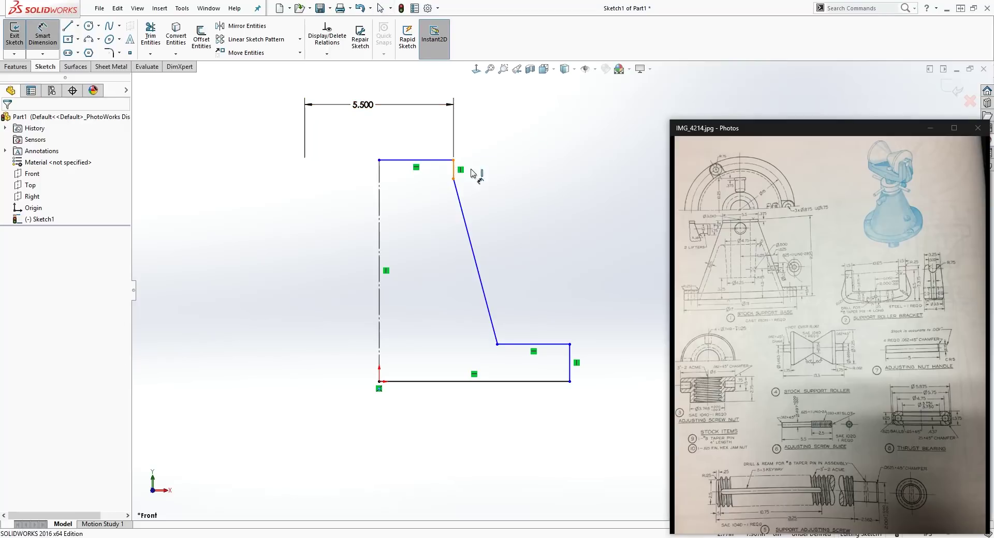
pyautogui.click(493, 151)
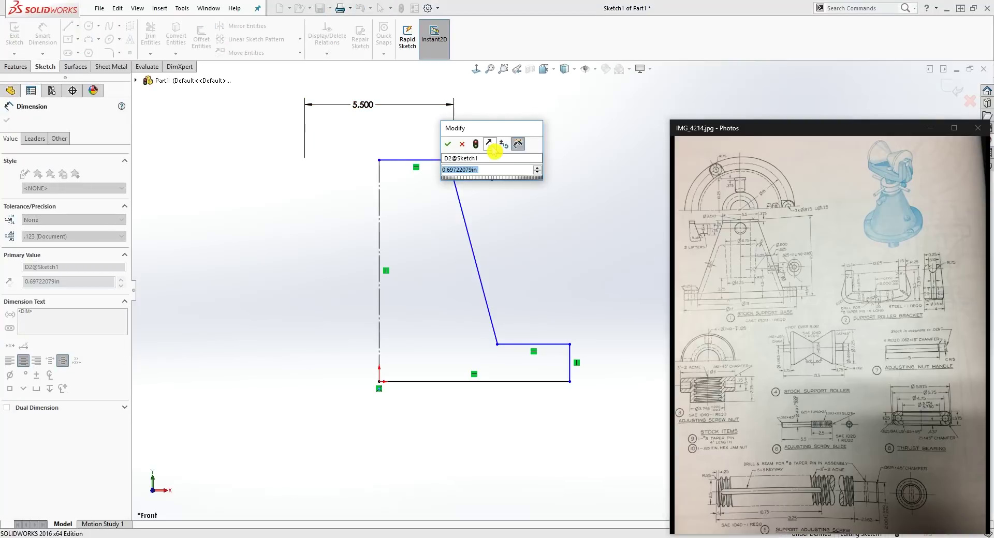
pyautogui.write('.3')
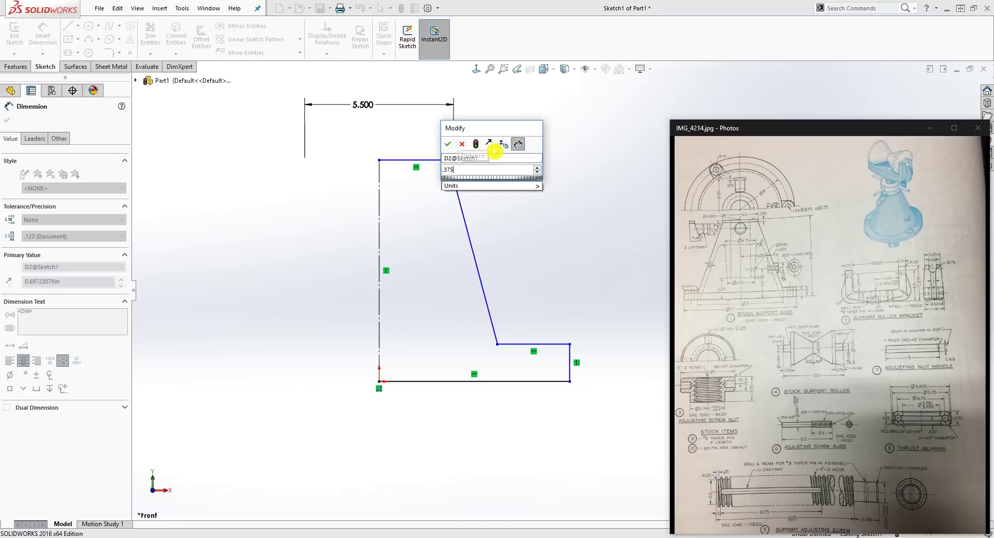
pyautogui.write('75')
pyautogui.press('Return')
pyautogui.press('Escape')
pyautogui.moveTo(522, 157); pyautogui.dragTo(523, 145)
pyautogui.click(530, 228)
# Set the overall profile height to 12.250 from top corner to bottom line.
pyautogui.moveTo(539, 260); pyautogui.dragTo(533, 218, button='right')
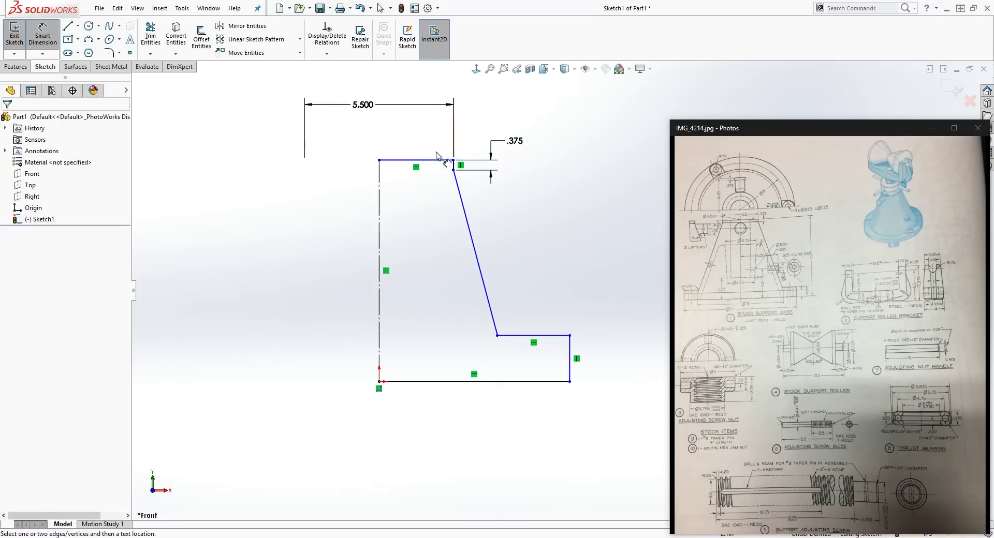
pyautogui.click(454, 161)
pyautogui.click(553, 382)
pyautogui.click(630, 331)
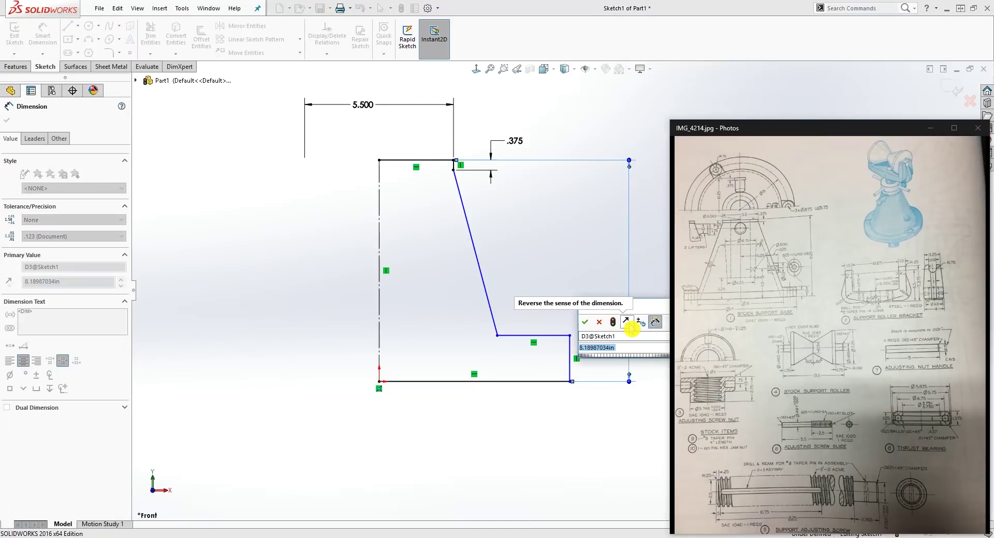
pyautogui.write('12.2')
pyautogui.press('Return')
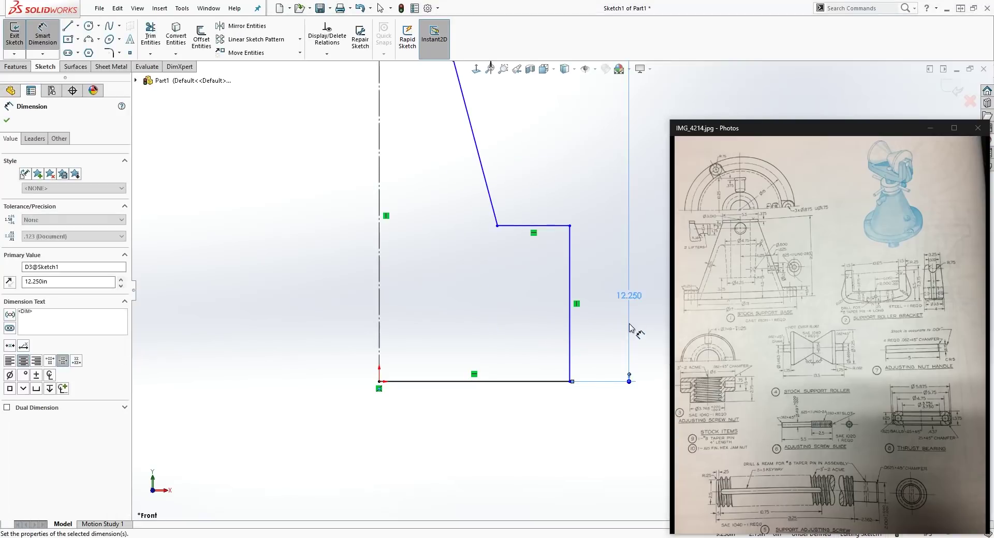
pyautogui.press('Escape')
pyautogui.scroll(4, 631, 321)
pyautogui.scroll(-2, 620, 233)
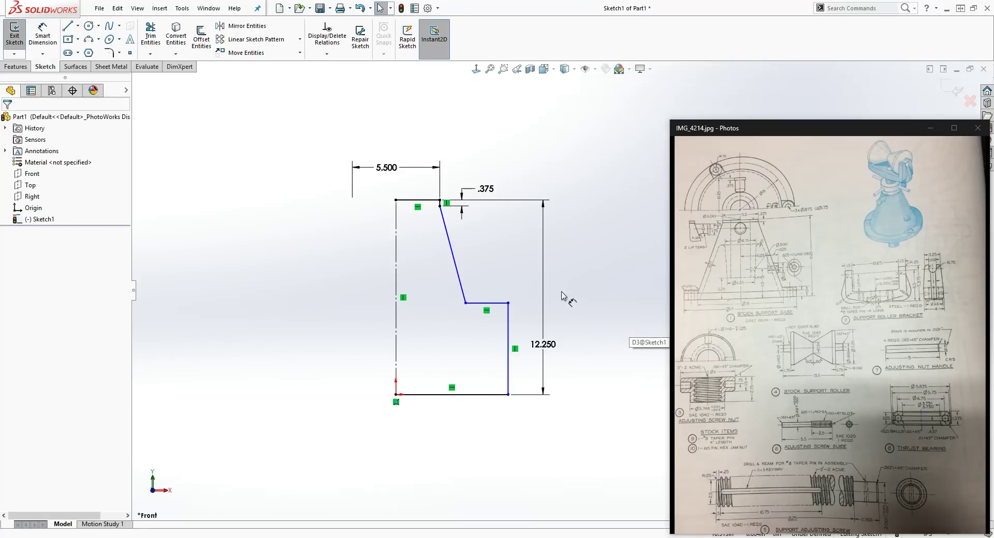
pyautogui.moveTo(568, 436); pyautogui.dragTo(587, 313, button='right')
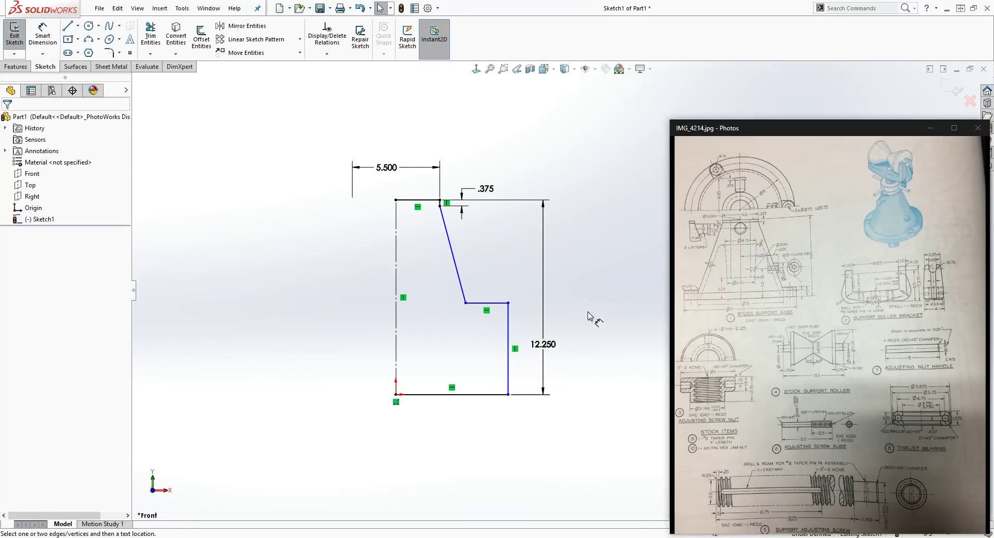
# Dimension the flange thickness to 1.000.
pyautogui.click(512, 374)
pyautogui.click(527, 374)
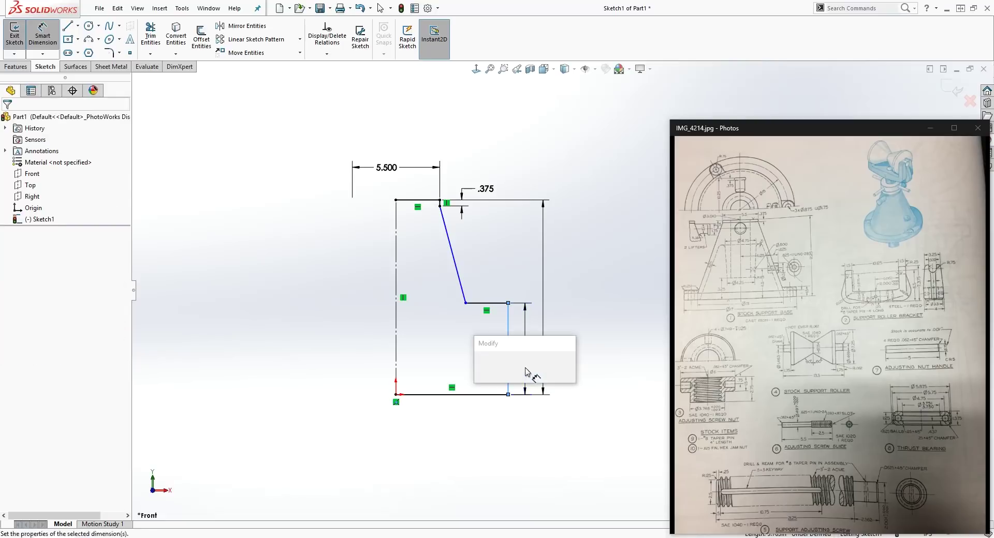
pyautogui.write('1')
pyautogui.press('Return')
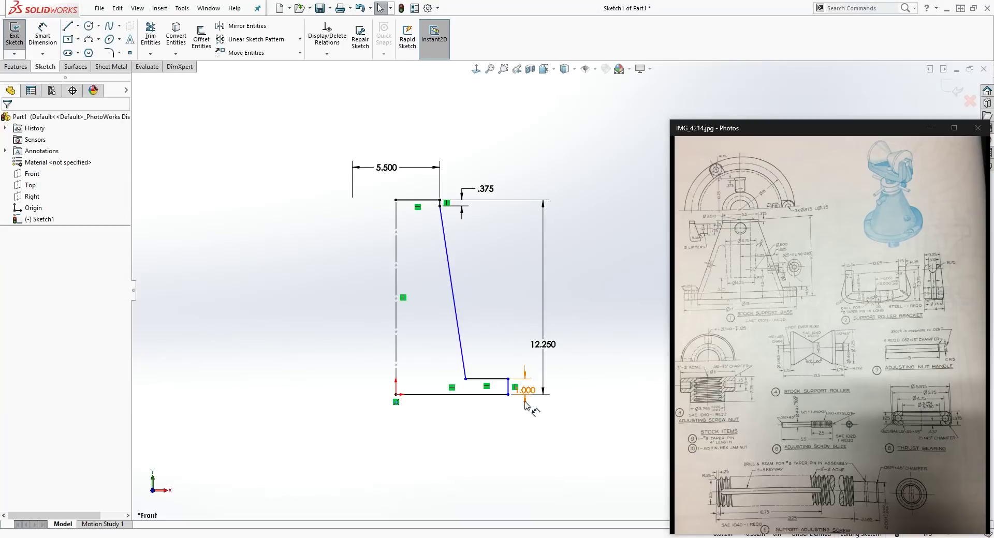
pyautogui.scroll(-2, 530, 372)
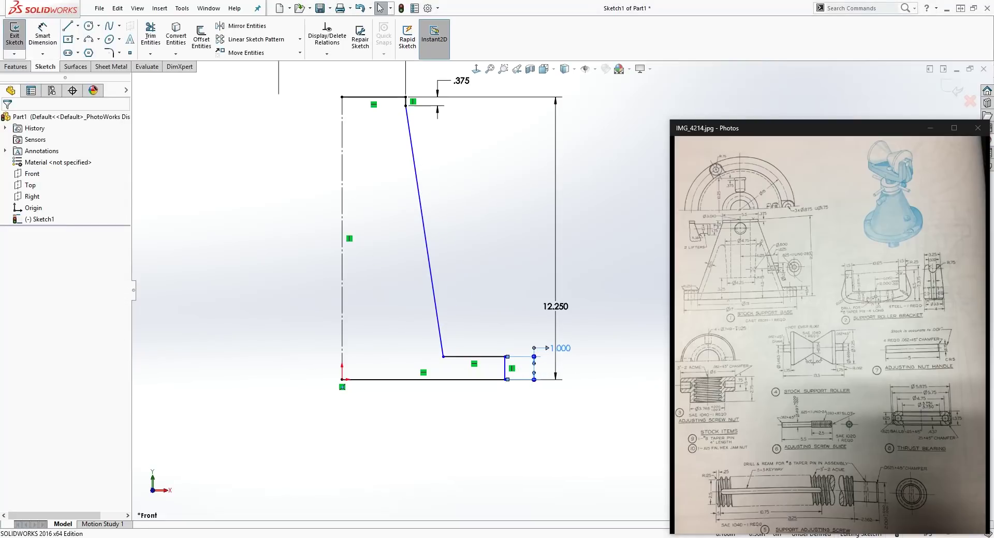
pyautogui.scroll(2, 561, 372)
pyautogui.click(552, 407)
# Add a 13.000 diameter dimension from the centreline to the cone's lower end.
pyautogui.moveTo(510, 468); pyautogui.dragTo(505, 422, button='right')
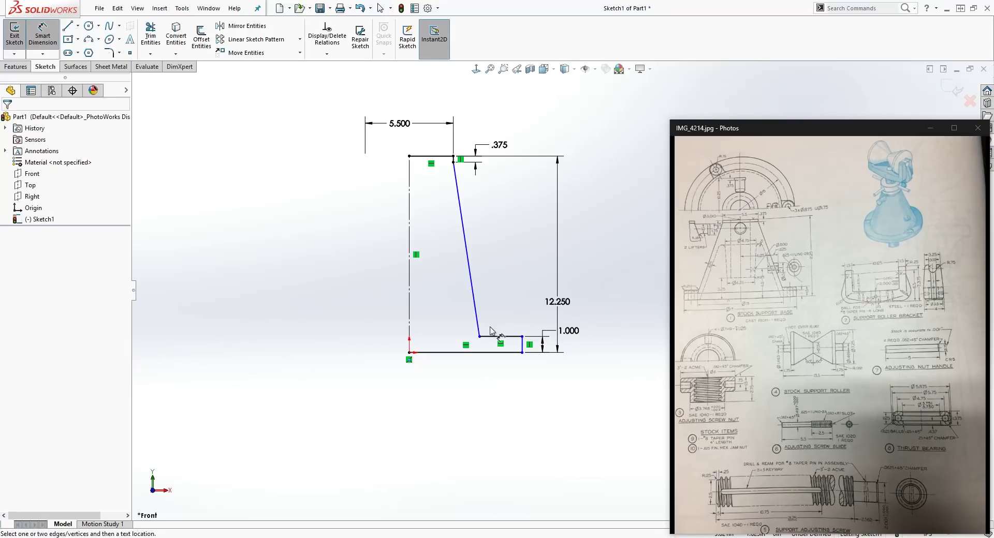
pyautogui.click(479, 337)
pyautogui.click(412, 318)
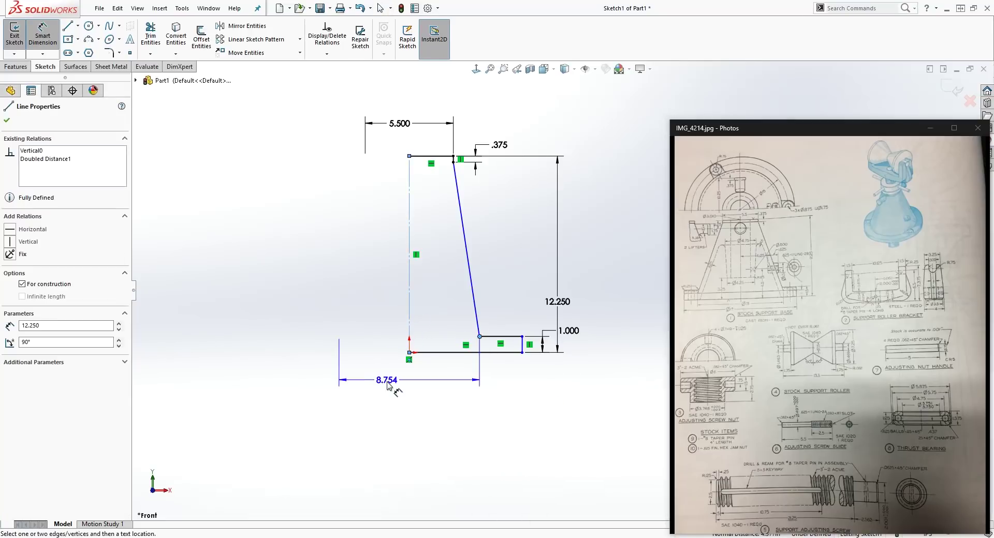
pyautogui.click(398, 399)
pyautogui.write('13')
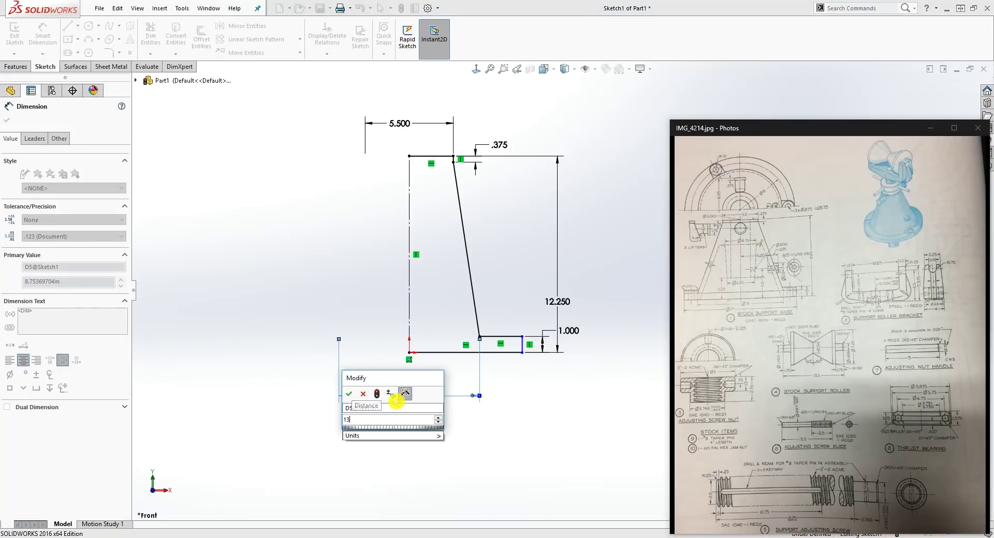
pyautogui.press('Return')
pyautogui.scroll(-2, 437, 403)
pyautogui.click(643, 475)
# Set the flange's outer diameter to 17.000 measured from the centreline.
pyautogui.click(566, 306)
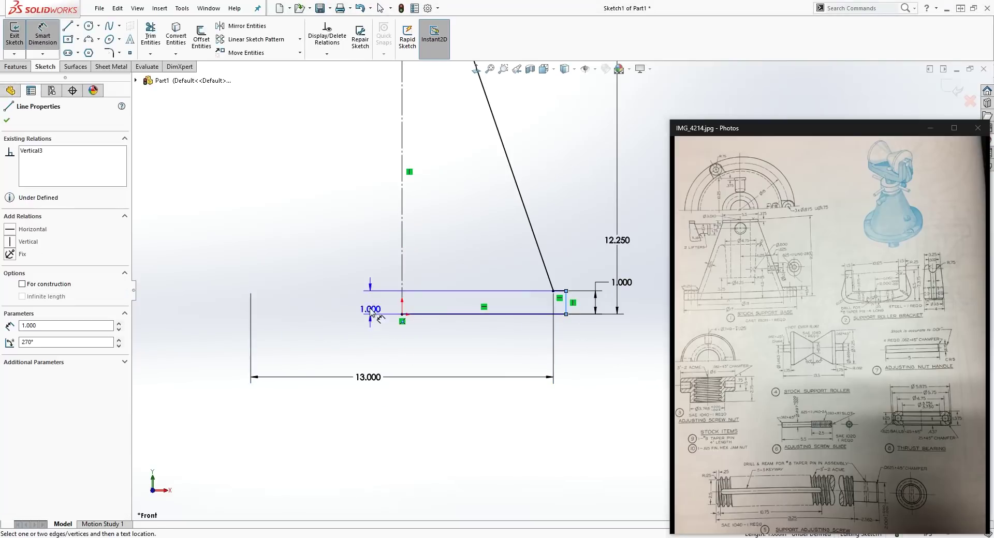
pyautogui.click(402, 290)
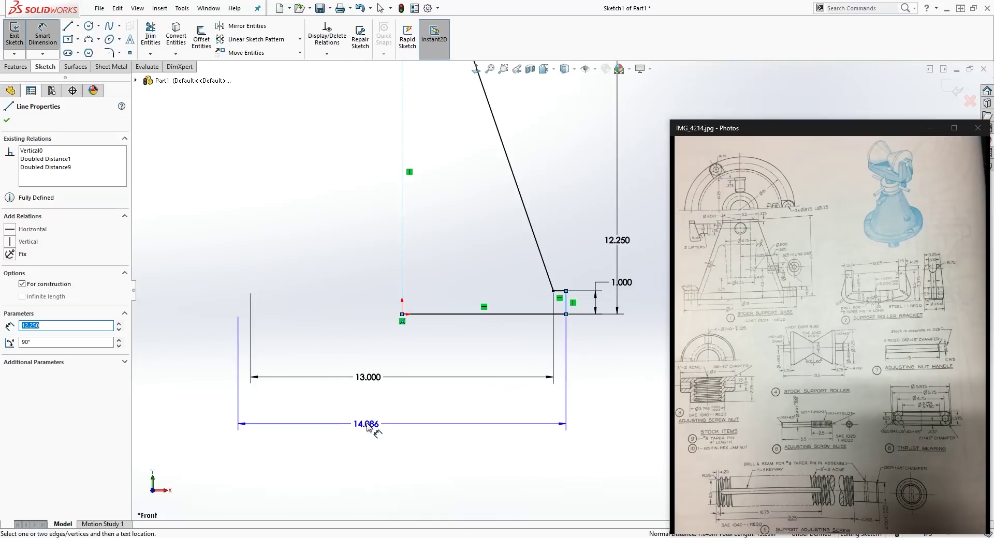
pyautogui.click(367, 421)
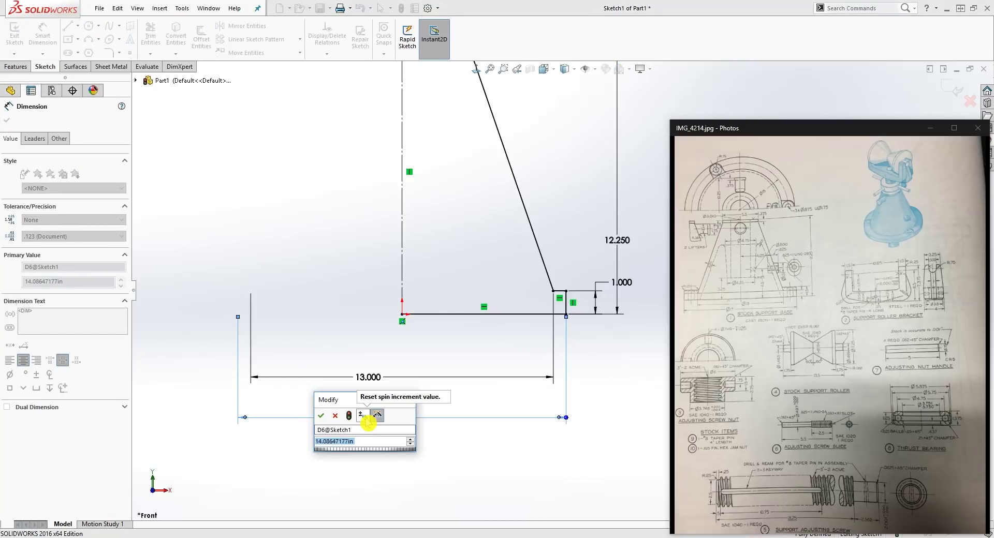
pyautogui.write('17')
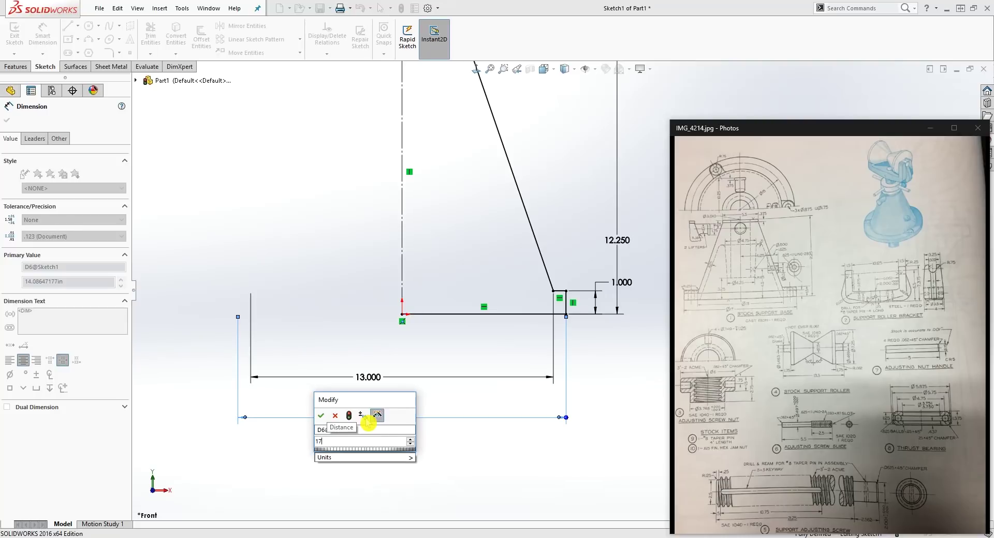
pyautogui.press('Return')
pyautogui.press('f')
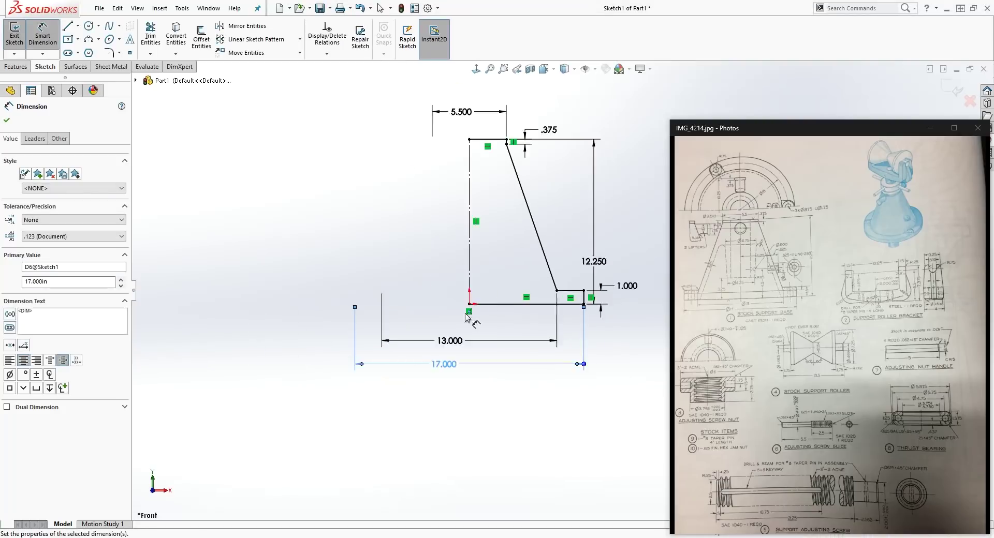
pyautogui.press('Escape')
# Draw a vertical line from the profile's top-left corner down to the origin.
pyautogui.press('l')
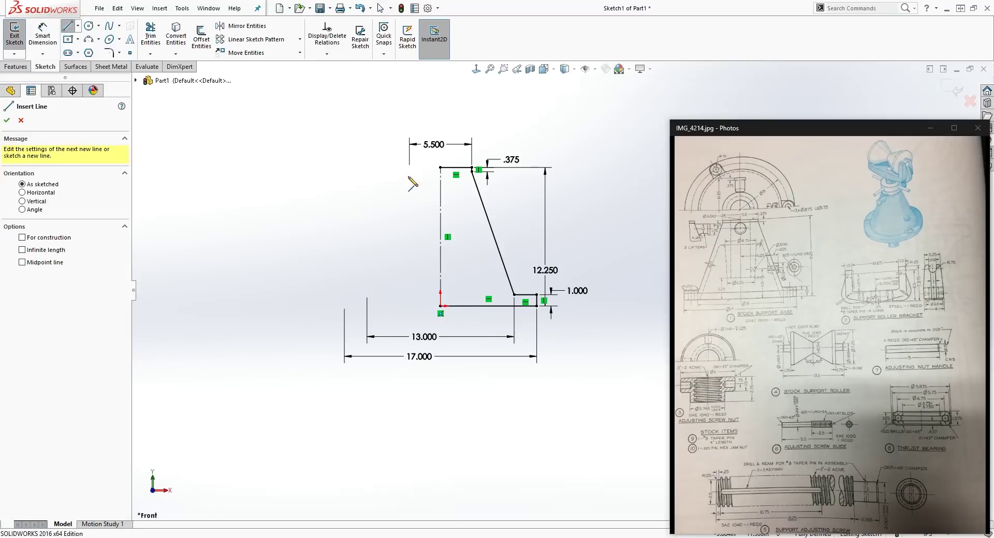
pyautogui.click(441, 168)
pyautogui.click(441, 306)
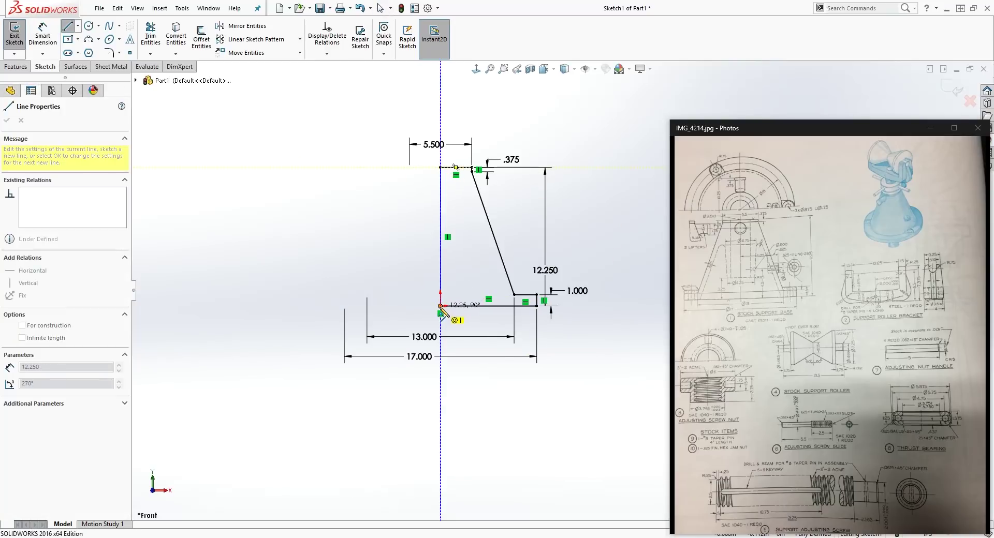
pyautogui.press('Escape')
pyautogui.press('Escape')
pyautogui.click(19, 67)
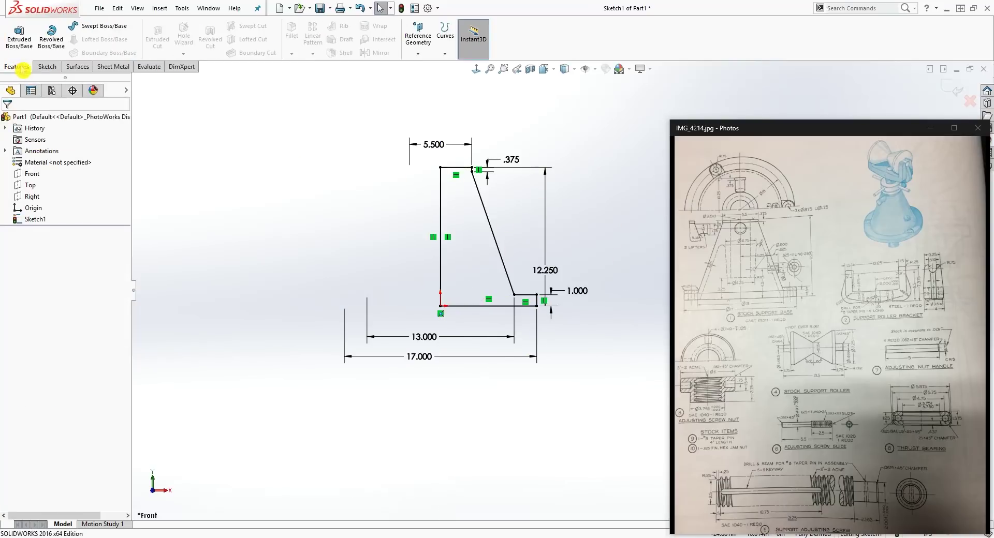
# Revolve the profile 360° about the centreline into Revolve1, then select the flange's top face.
pyautogui.click(52, 41)
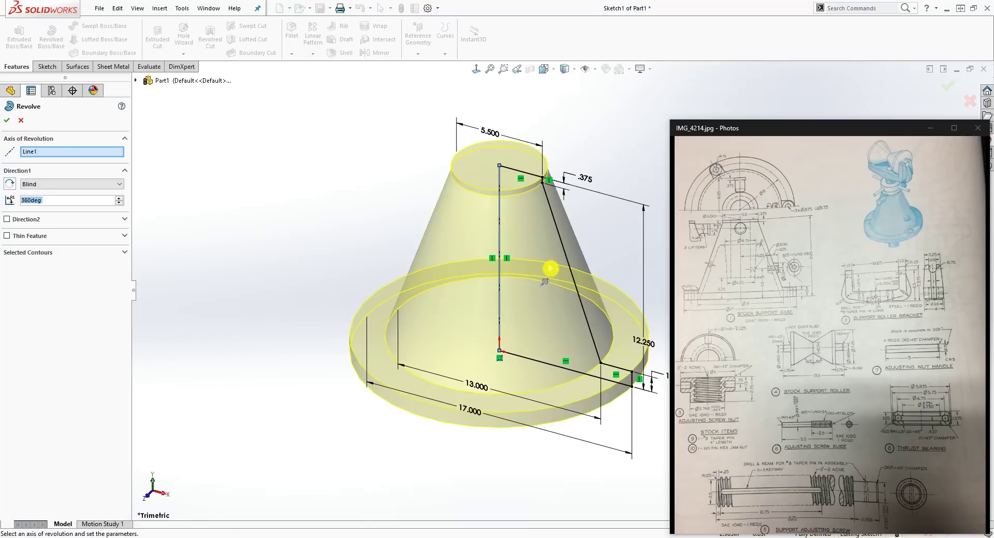
pyautogui.click(11, 125)
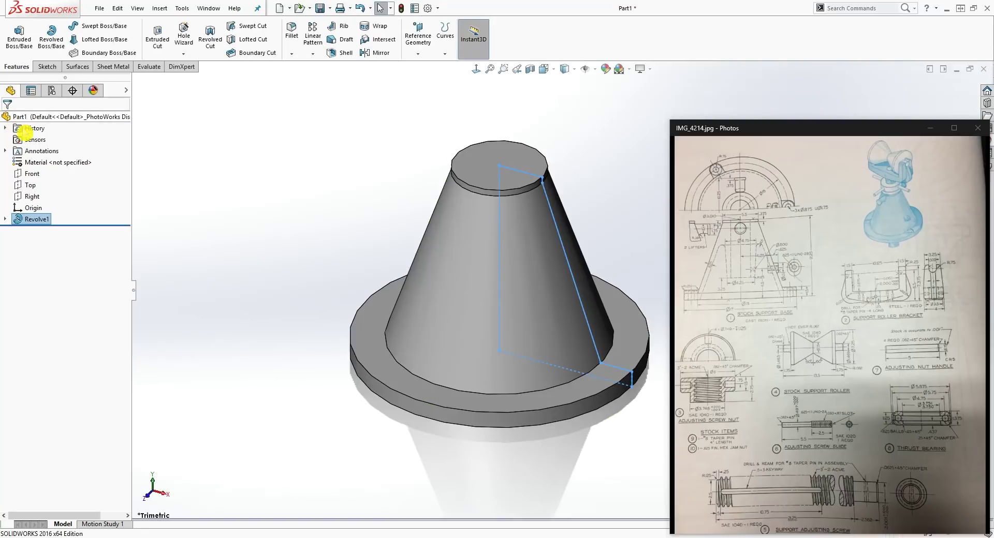
pyautogui.click(307, 200)
pyautogui.scroll(4, 506, 337)
pyautogui.scroll(-5, 586, 328)
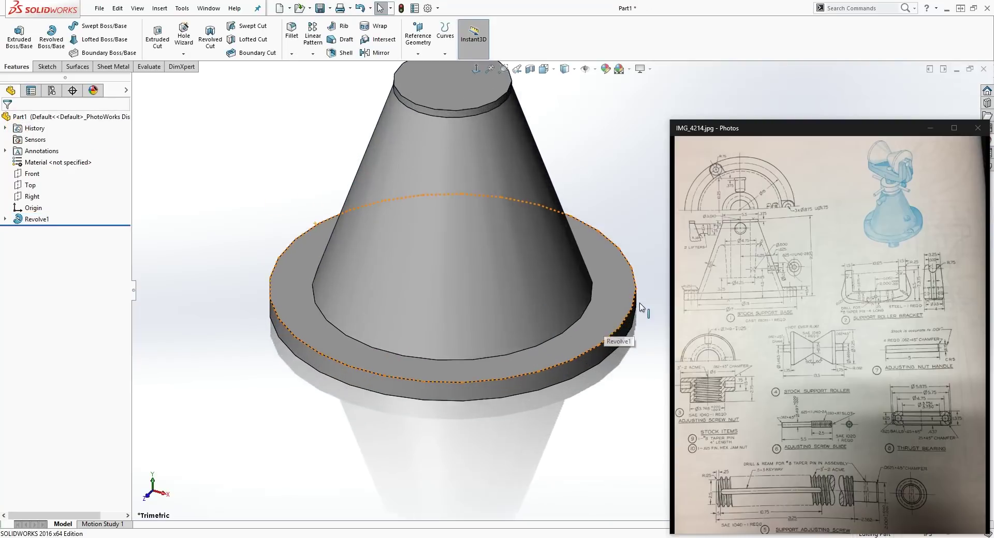
pyautogui.scroll(3, 642, 309)
pyautogui.scroll(-2, 641, 309)
pyautogui.click(559, 282)
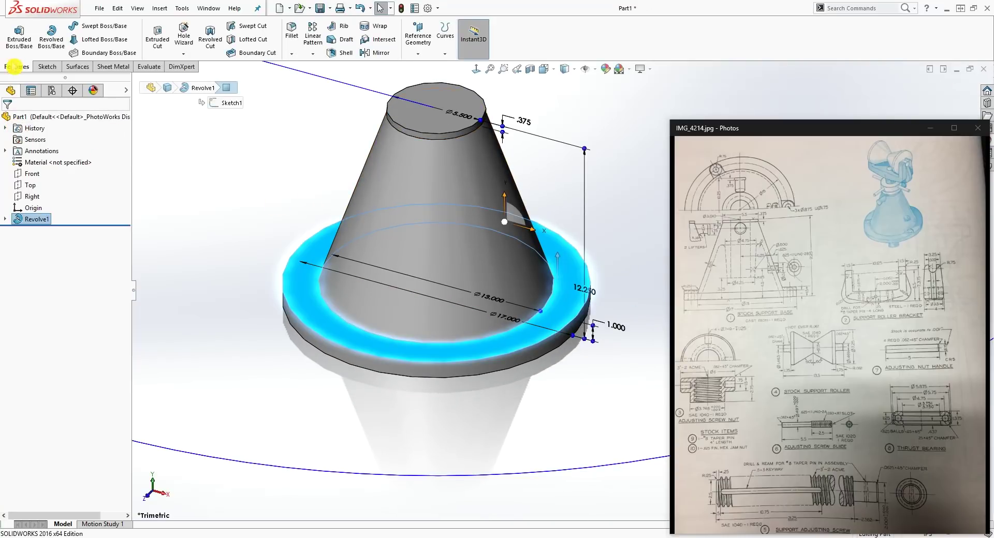
pyautogui.click(47, 67)
# Start a sketch on the flange's top face and view it face-on.
pyautogui.click(14, 33)
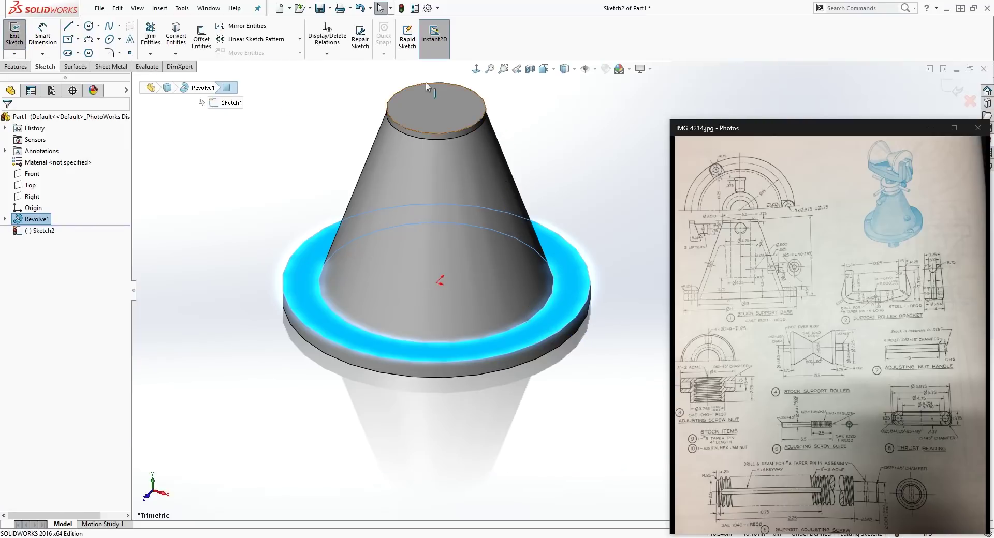
pyautogui.click(475, 69)
pyautogui.scroll(2, 584, 313)
pyautogui.scroll(-4, 601, 300)
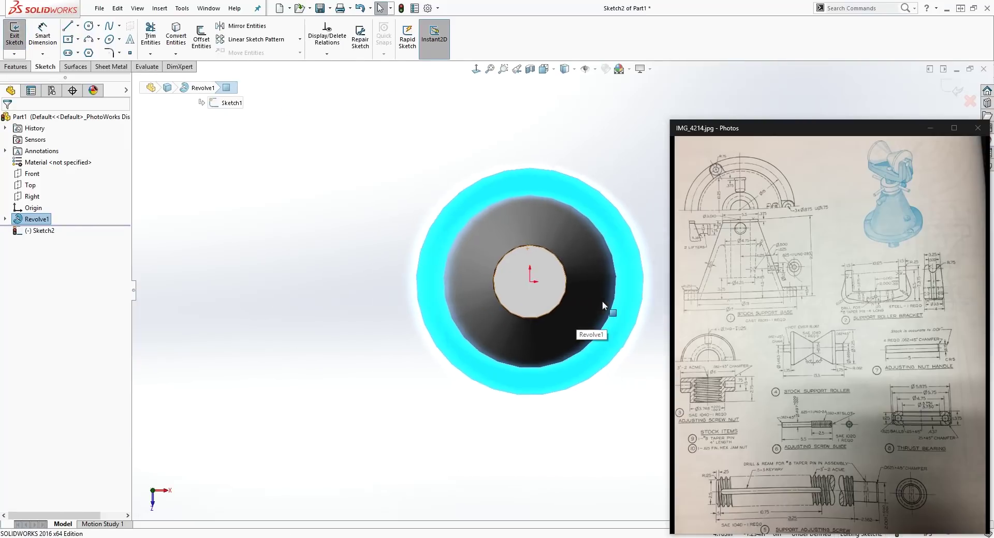
pyautogui.scroll(2, 605, 302)
pyautogui.scroll(-2, 610, 295)
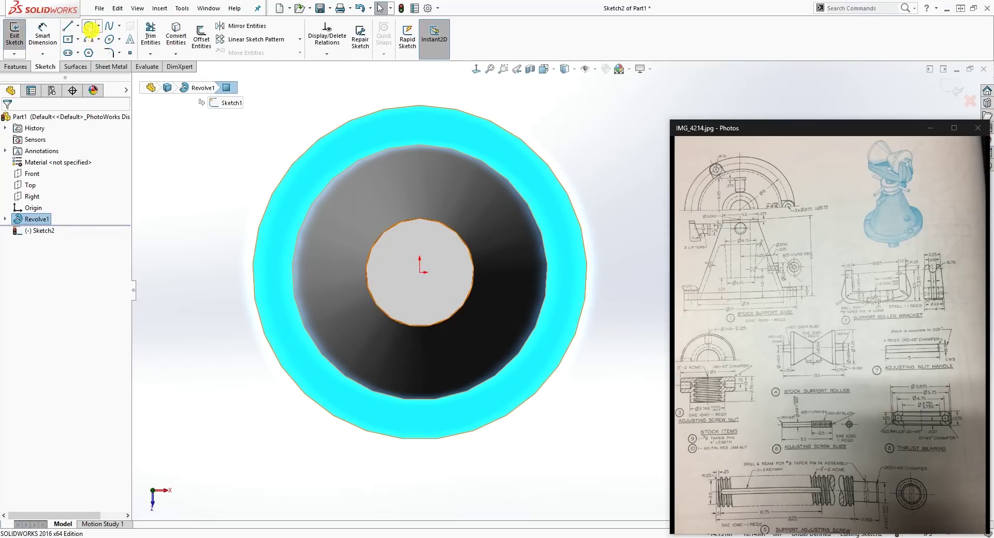
# Draw a circle centred on the origin and dimension it Ø15.
pyautogui.click(89, 25)
pyautogui.click(420, 273)
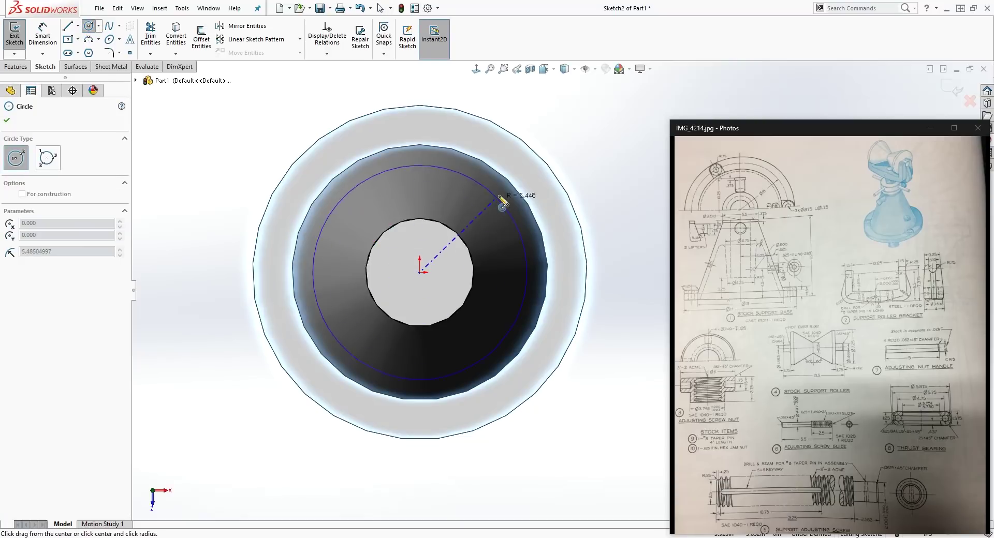
pyautogui.click(541, 187)
pyautogui.press('Escape')
pyautogui.moveTo(613, 301); pyautogui.dragTo(612, 155, button='right')
pyautogui.click(541, 185)
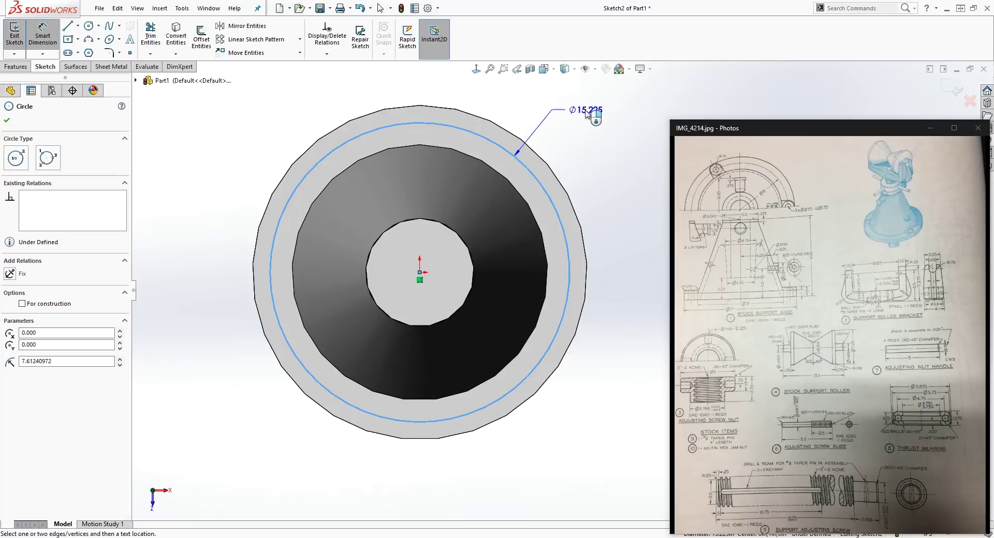
pyautogui.click(590, 115)
pyautogui.write('1')
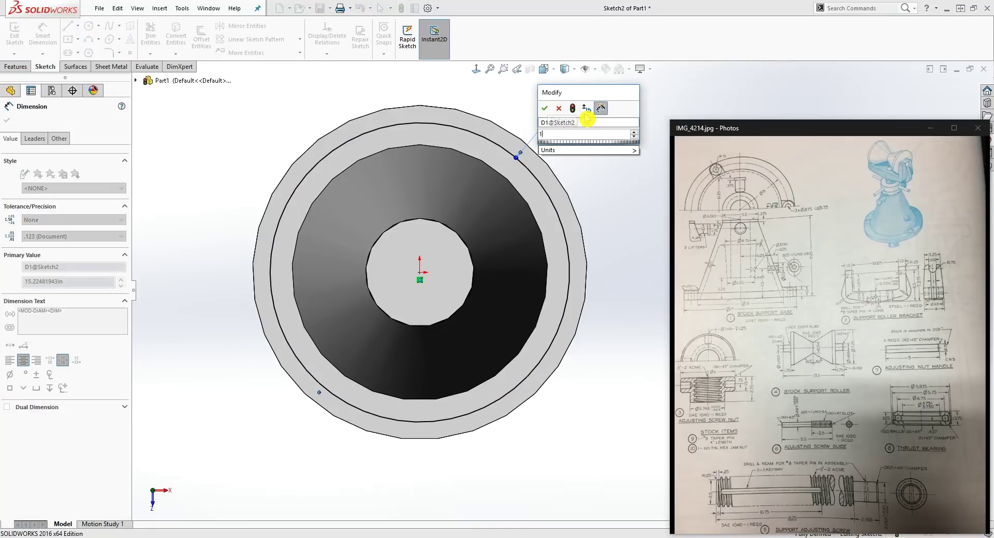
pyautogui.write('5')
pyautogui.press('Return')
pyautogui.press('Escape')
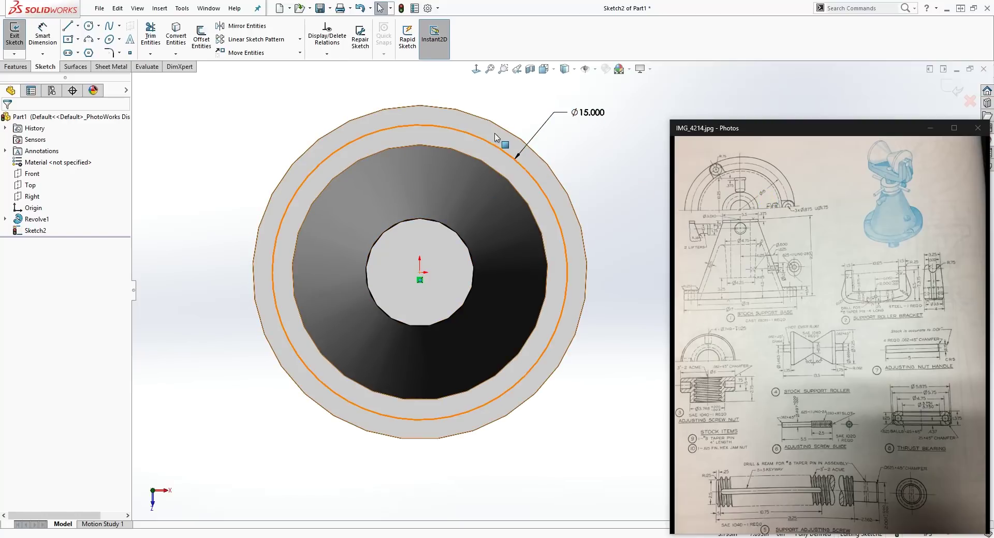
# Convert the Ø15 circle to construction geometry.
pyautogui.click(397, 127)
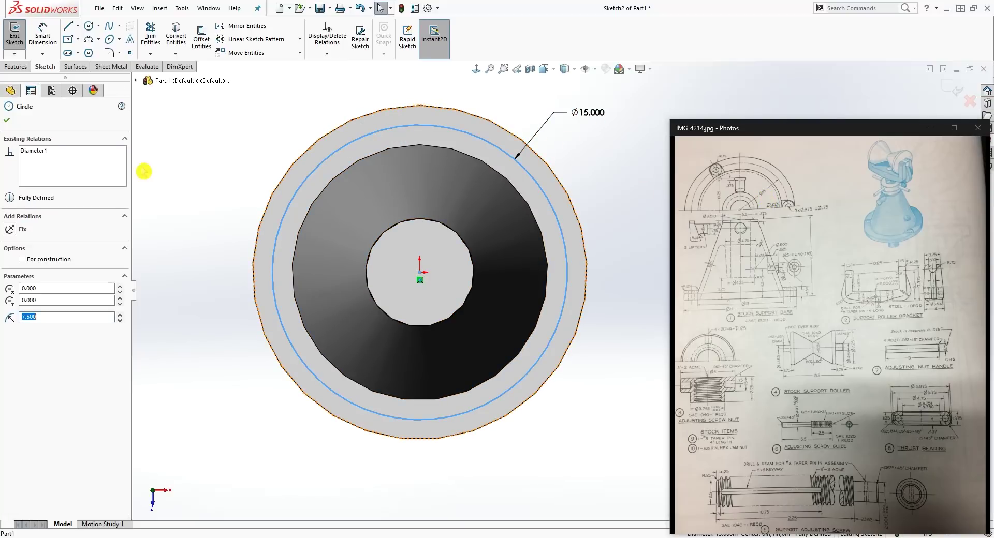
pyautogui.click(22, 259)
pyautogui.press('Escape')
pyautogui.scroll(2, 494, 284)
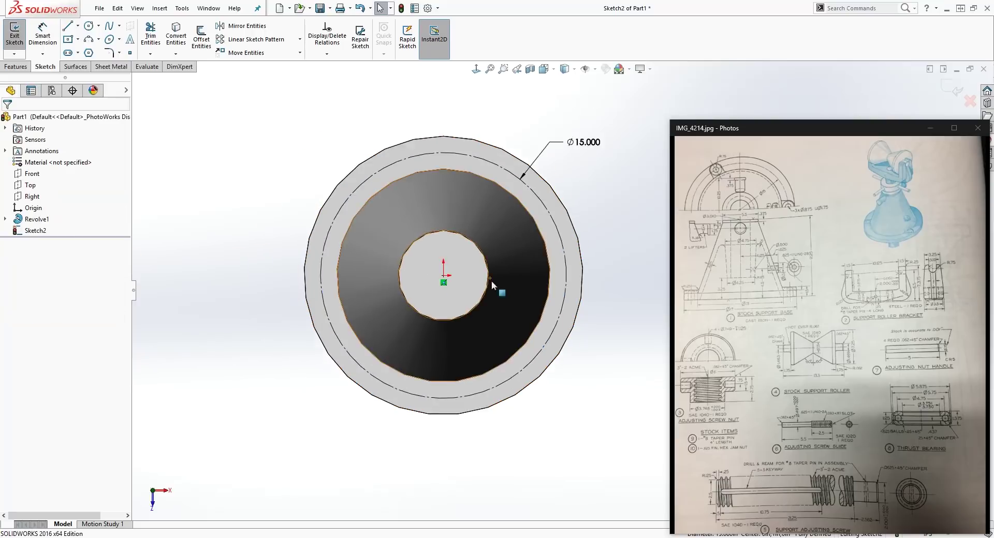
pyautogui.scroll(-2, 595, 276)
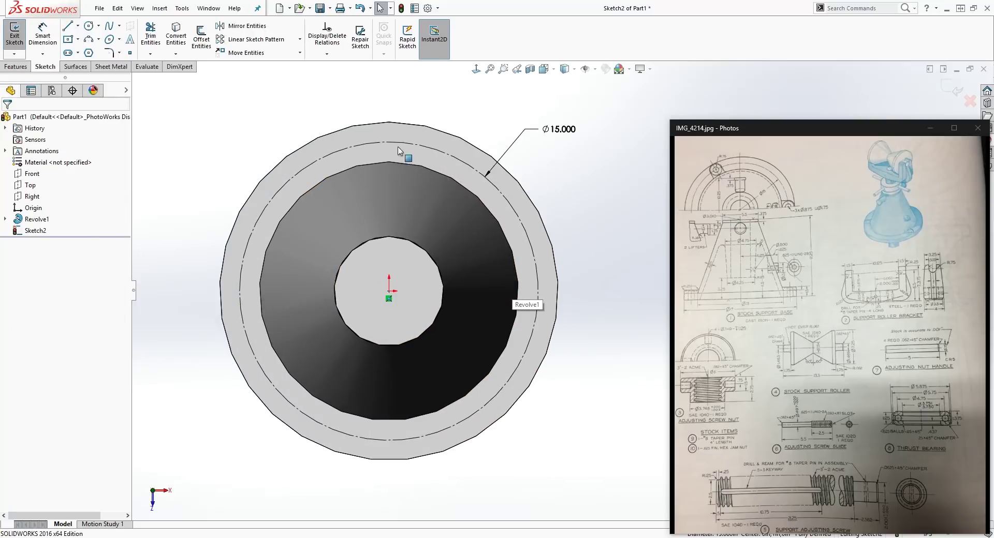
# Draw a straight slot outward and make its start point coincident with the origin.
pyautogui.click(68, 53)
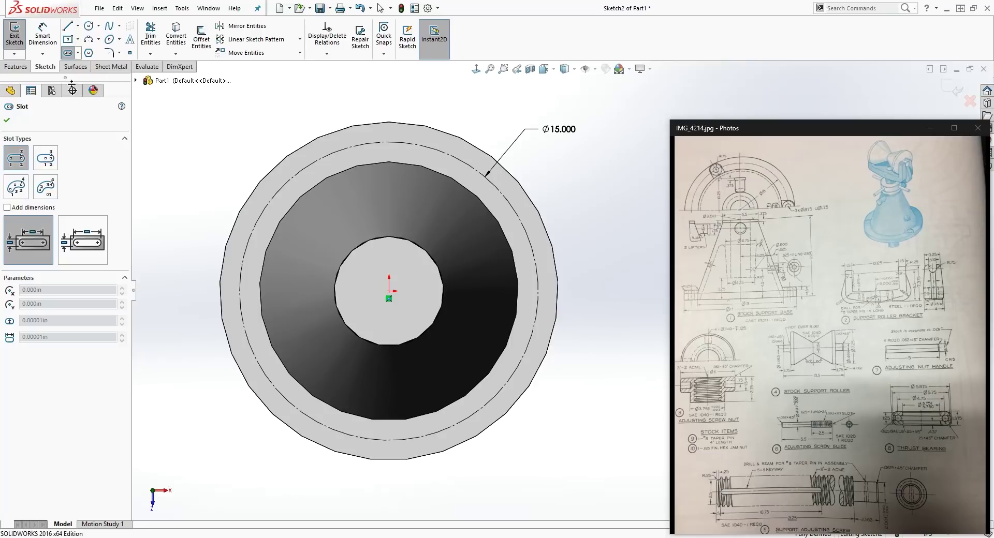
pyautogui.click(415, 291)
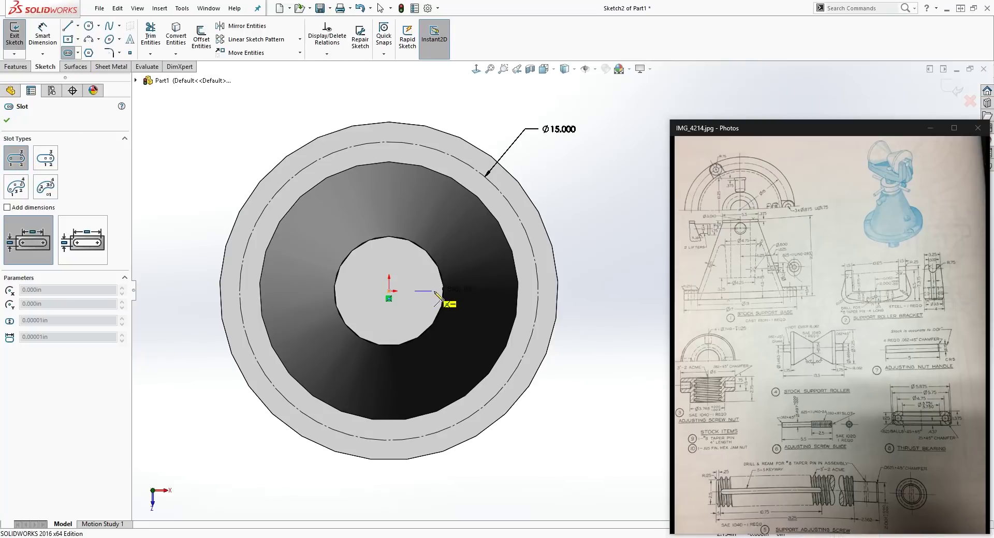
pyautogui.click(550, 291)
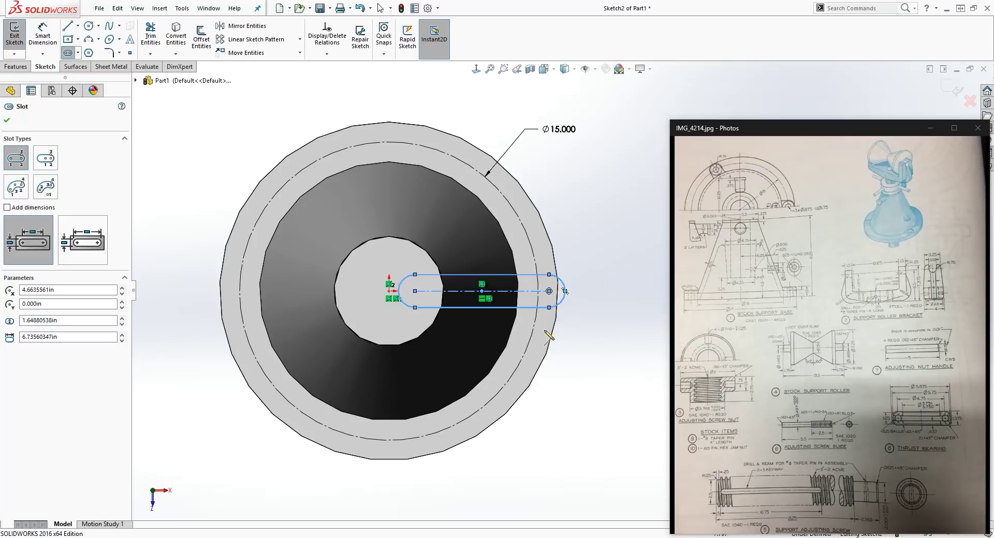
pyautogui.press('Escape')
pyautogui.scroll(5, 545, 298)
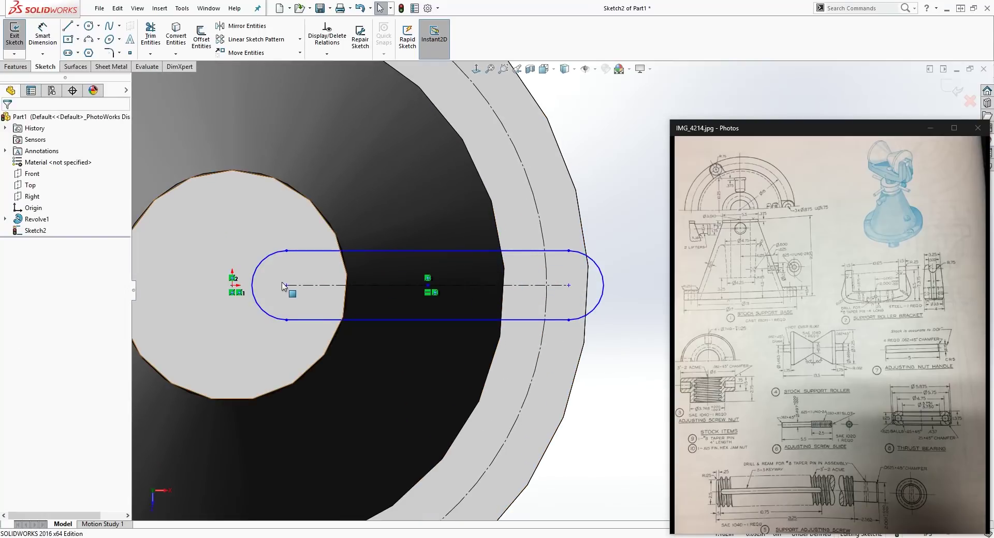
pyautogui.click(286, 285)
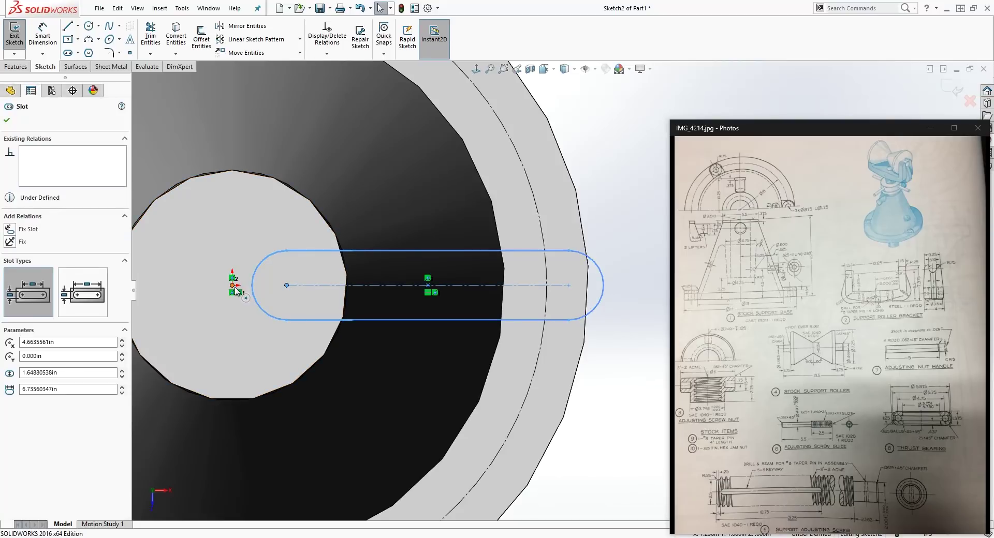
pyautogui.keyDown('ctrl'); pyautogui.click(183, 304); pyautogui.keyUp('ctrl')
pyautogui.click(19, 313)
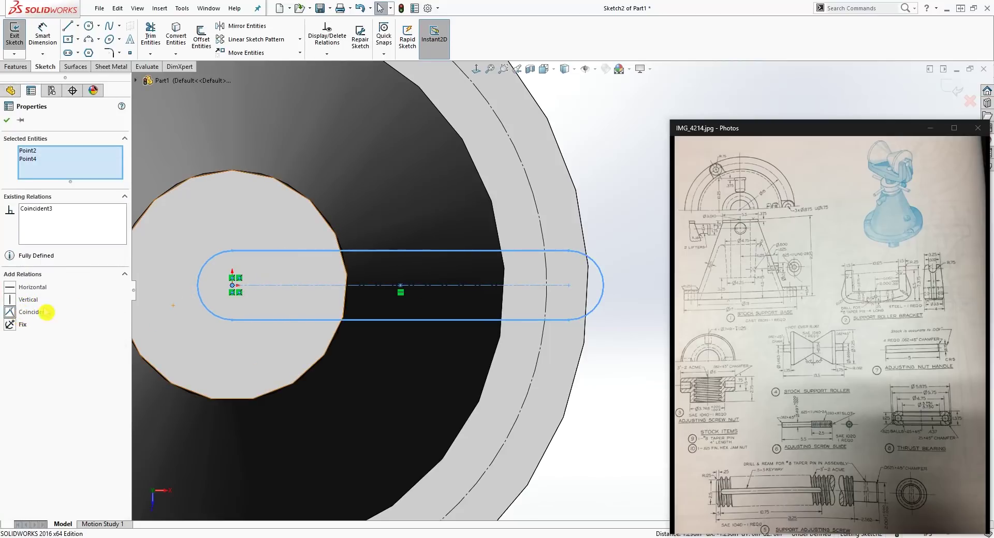
pyautogui.click(465, 332)
pyautogui.scroll(-2, 572, 342)
# Dimension the slot's end arc to R.750.
pyautogui.moveTo(571, 399); pyautogui.dragTo(572, 341, button='right')
pyautogui.click(588, 275)
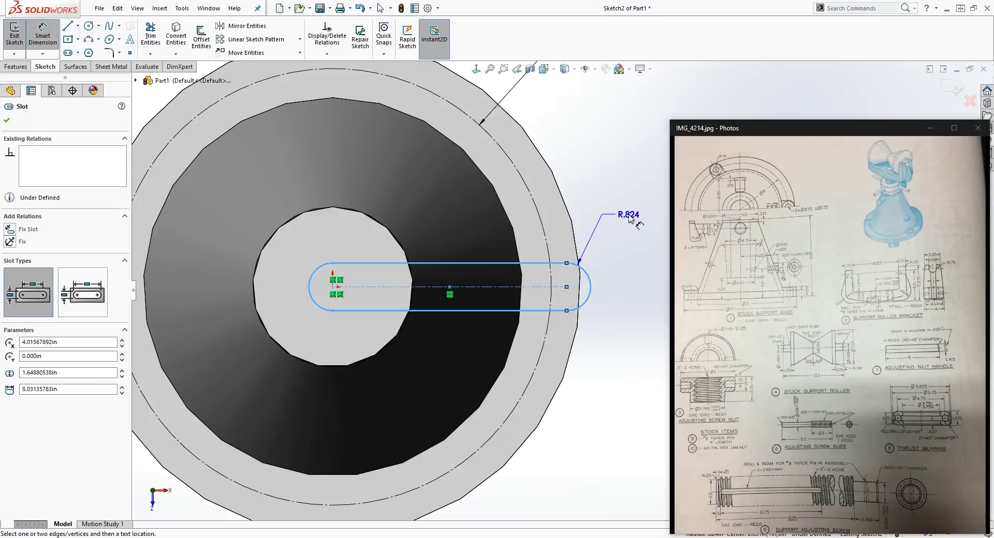
pyautogui.click(633, 219)
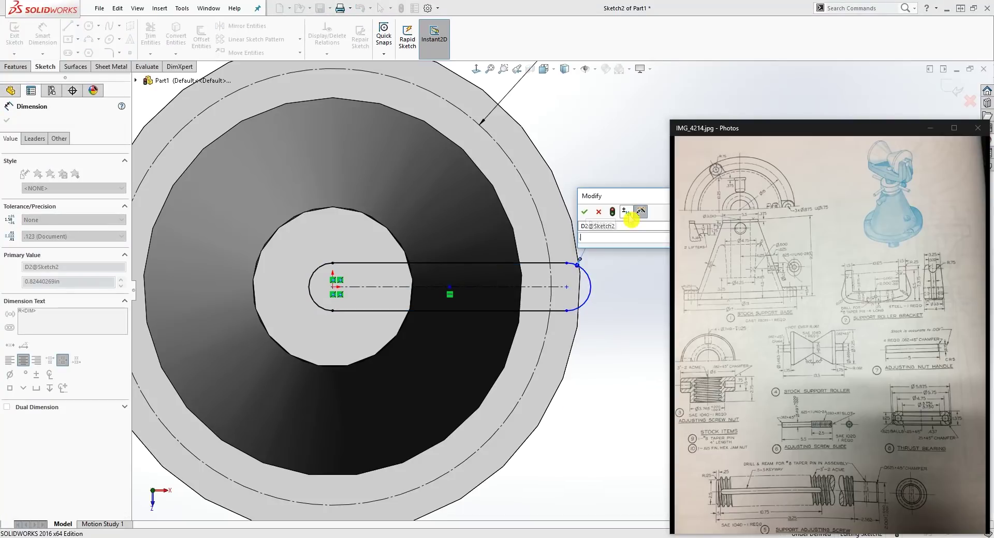
pyautogui.press('Return')
pyautogui.press('Escape')
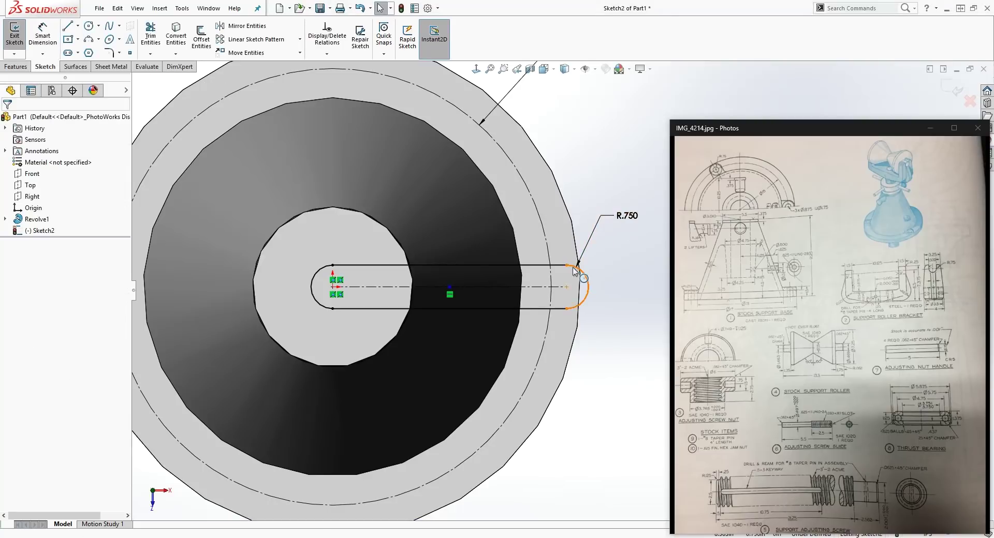
# Make the slot's outer end point coincident with the construction circle.
pyautogui.click(567, 288)
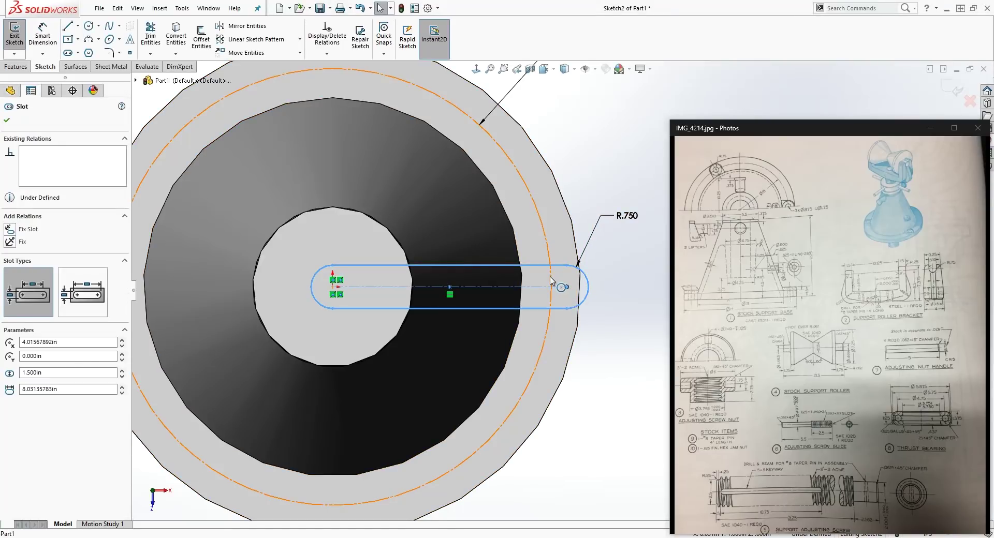
pyautogui.click(567, 287)
pyautogui.keyDown('ctrl'); pyautogui.click(549, 280); pyautogui.keyUp('ctrl')
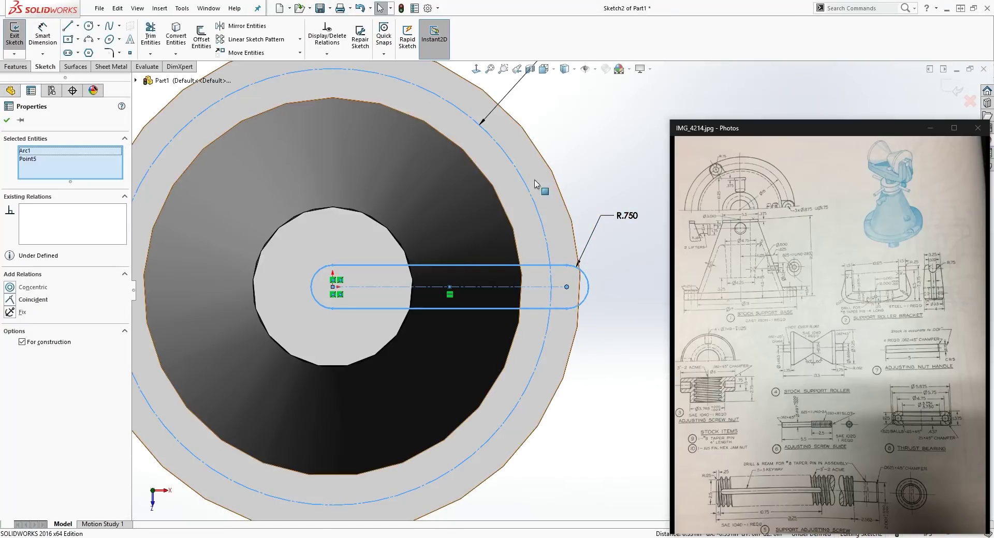
pyautogui.click(10, 300)
# Clear the selection so Sketch2 shows as fully defined.
pyautogui.press('Escape')
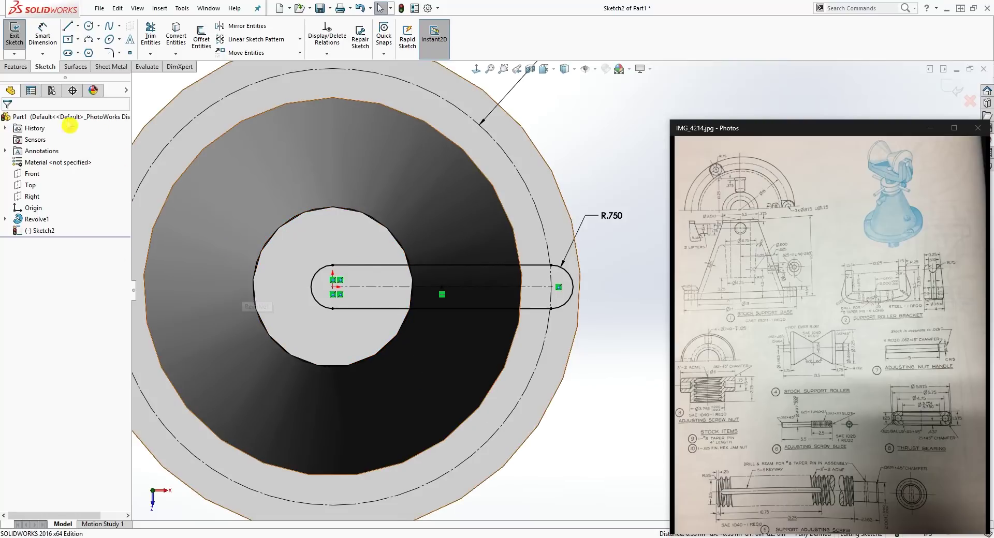
# Extrude the slot sketch 0.5in blind into the Boss-Extrude1 tab.
pyautogui.click(16, 66)
pyautogui.moveTo(375, 366)
pyautogui.mouseDown(button='middle')
pyautogui.moveTo(395, 317)
pyautogui.moveTo(236, 230)
pyautogui.mouseUp(button='middle')
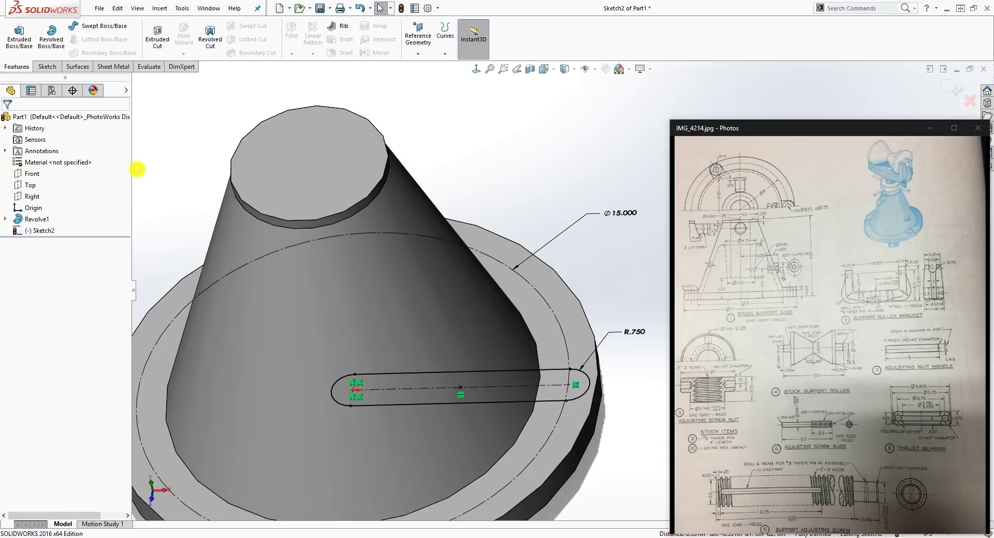
pyautogui.click(19, 36)
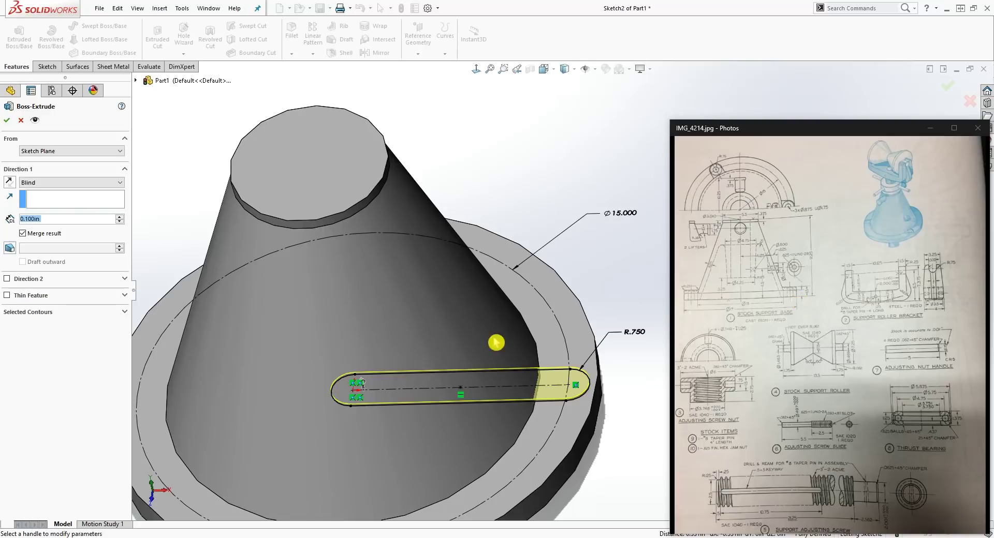
pyautogui.write('.5')
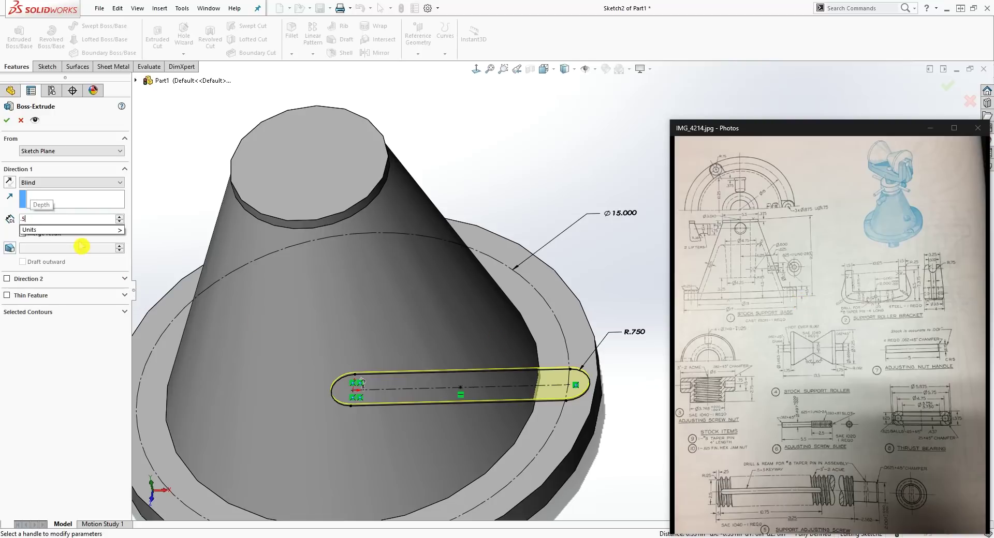
pyautogui.press('Return')
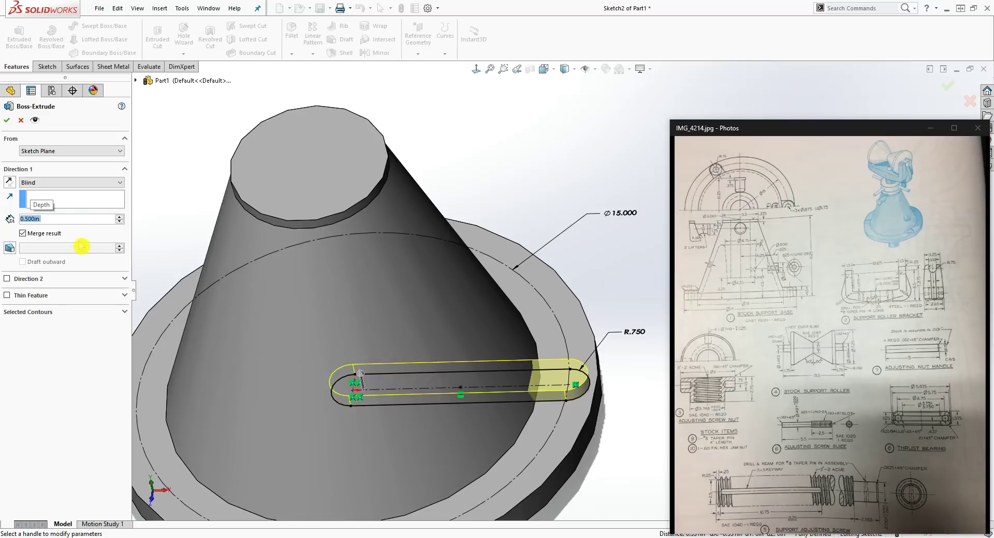
pyautogui.click(8, 123)
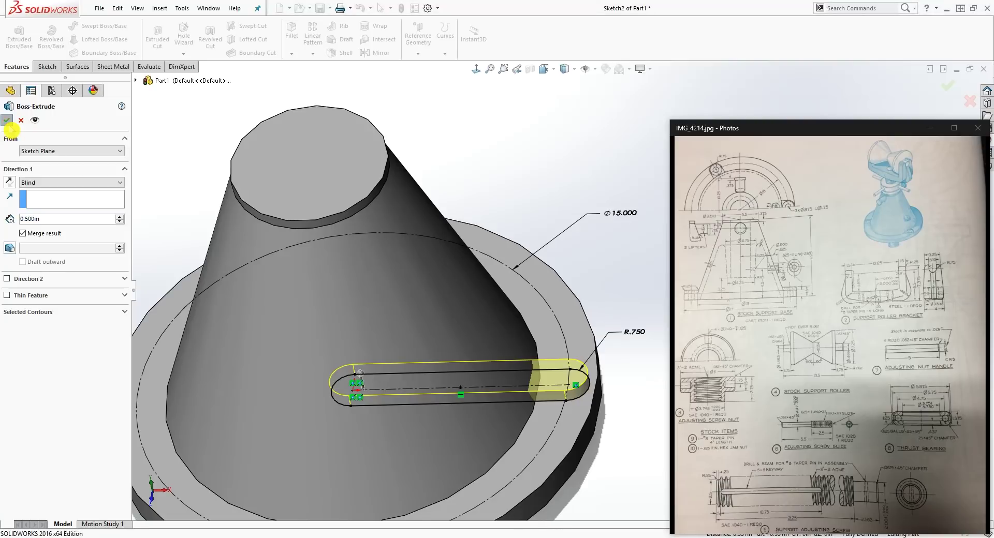
pyautogui.scroll(3, 406, 255)
pyautogui.click(601, 315)
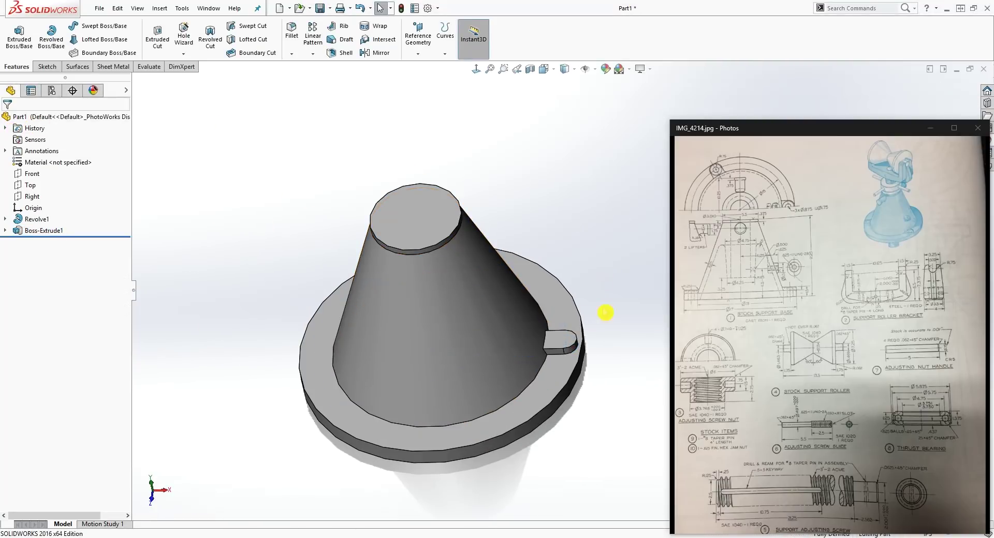
# Choose the Counterbore hole type, go to hole positioning, and view the model from the top.
pyautogui.moveTo(526, 380); pyautogui.dragTo(550, 366, button='middle')
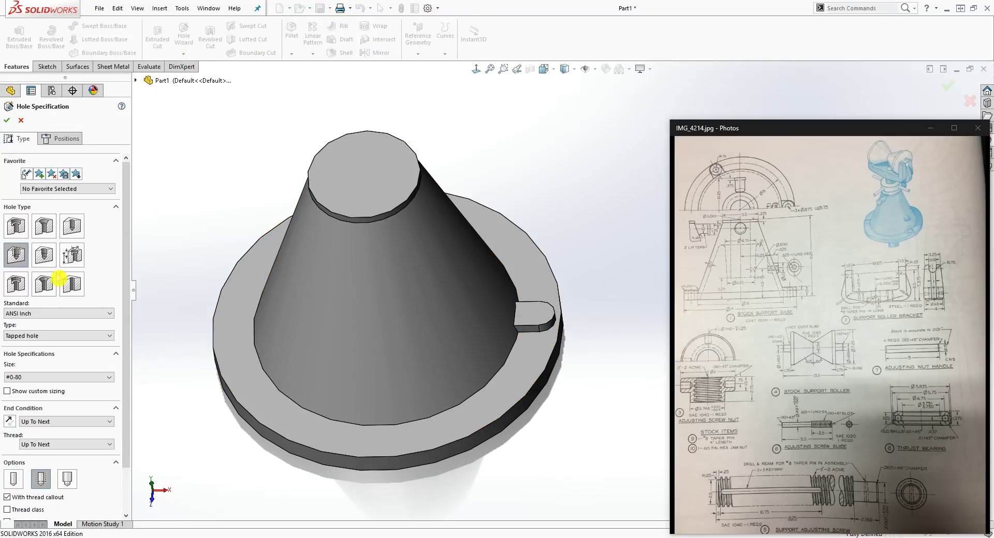
pyautogui.click(16, 227)
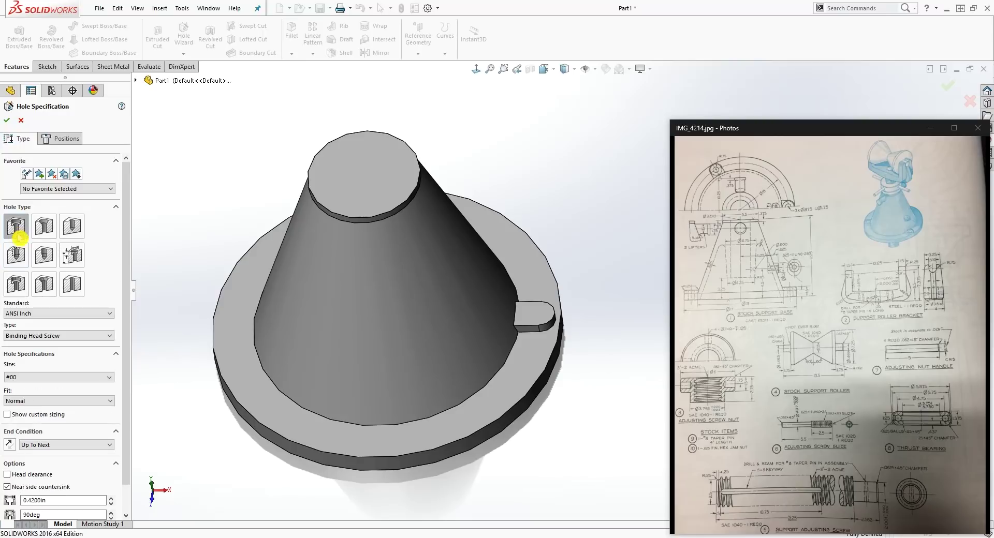
pyautogui.click(65, 139)
pyautogui.click(475, 69)
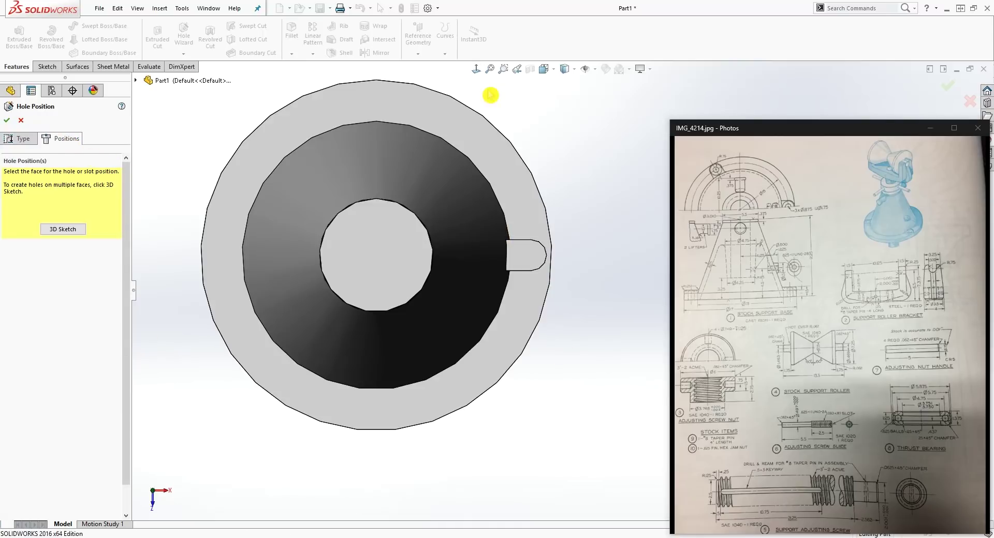
# Place a single hole centre point on the tab's top face.
pyautogui.scroll(-5, 518, 238)
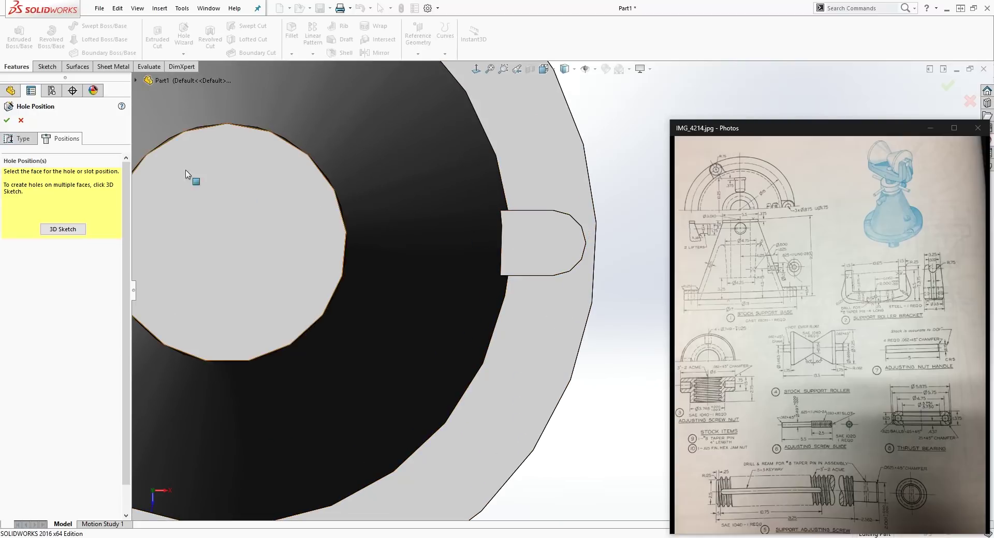
pyautogui.click(543, 240)
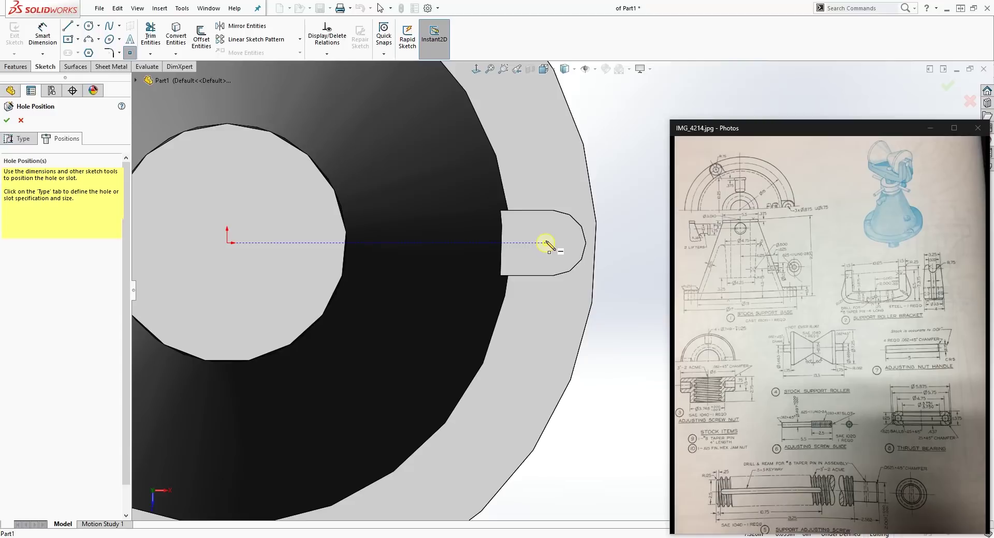
pyautogui.click(546, 243)
pyautogui.press('Escape')
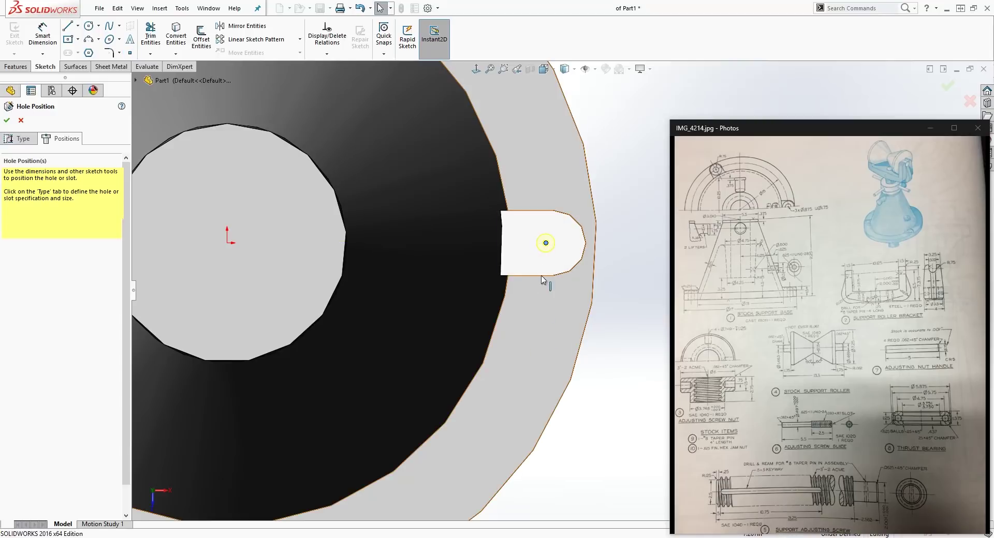
# Make the hole point concentric with the tab's rounded arc edge, then return to hole type settings.
pyautogui.click(547, 243)
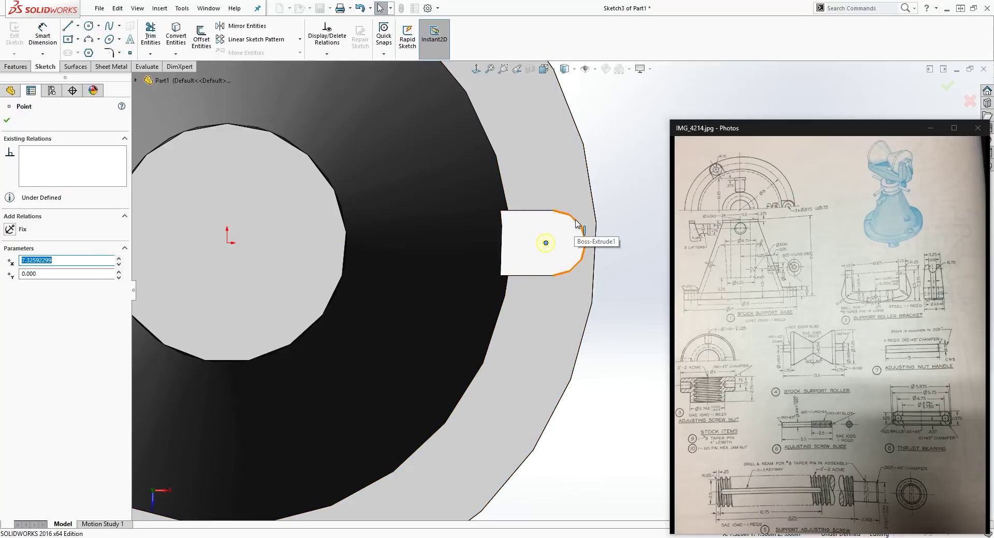
pyautogui.keyDown('ctrl'); pyautogui.click(577, 224); pyautogui.keyUp('ctrl')
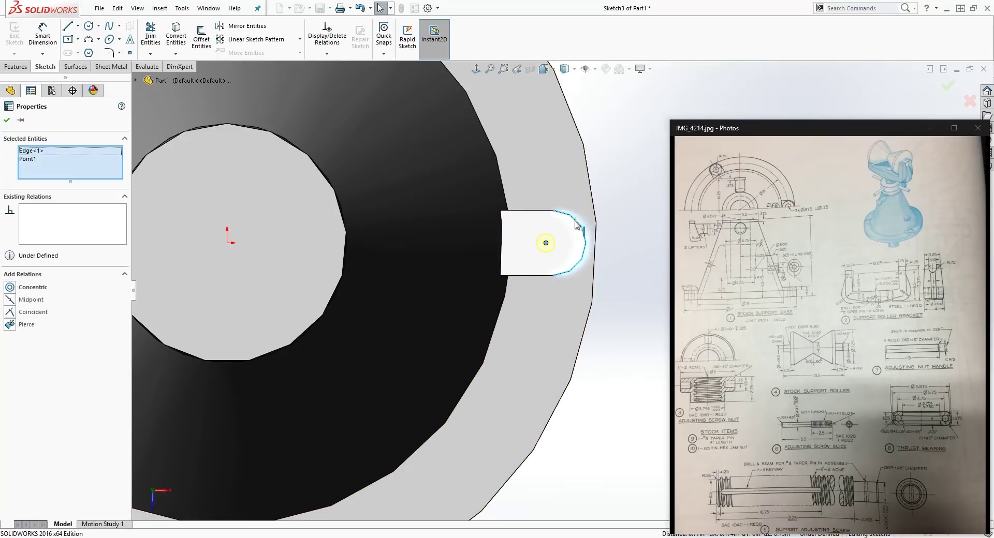
pyautogui.click(10, 287)
pyautogui.press('Escape')
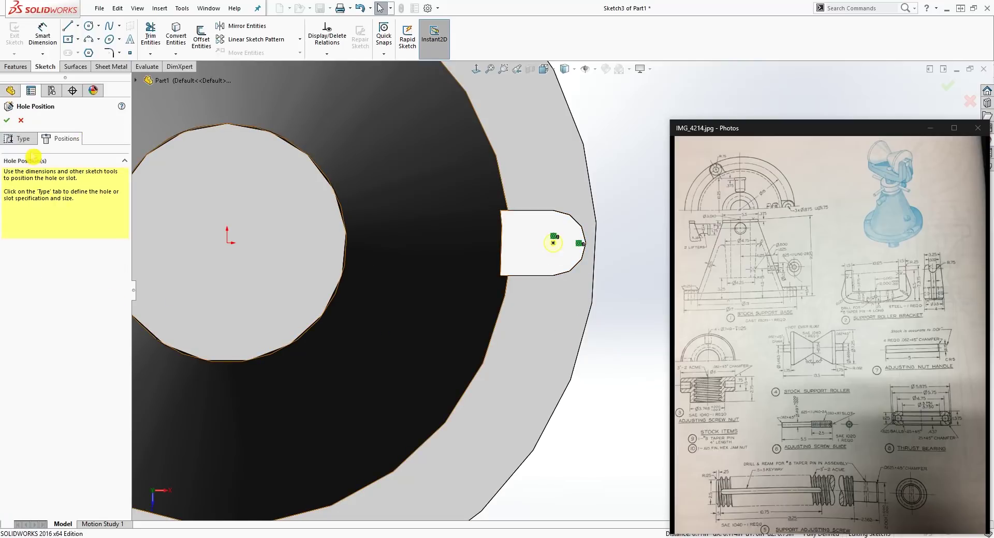
pyautogui.click(26, 140)
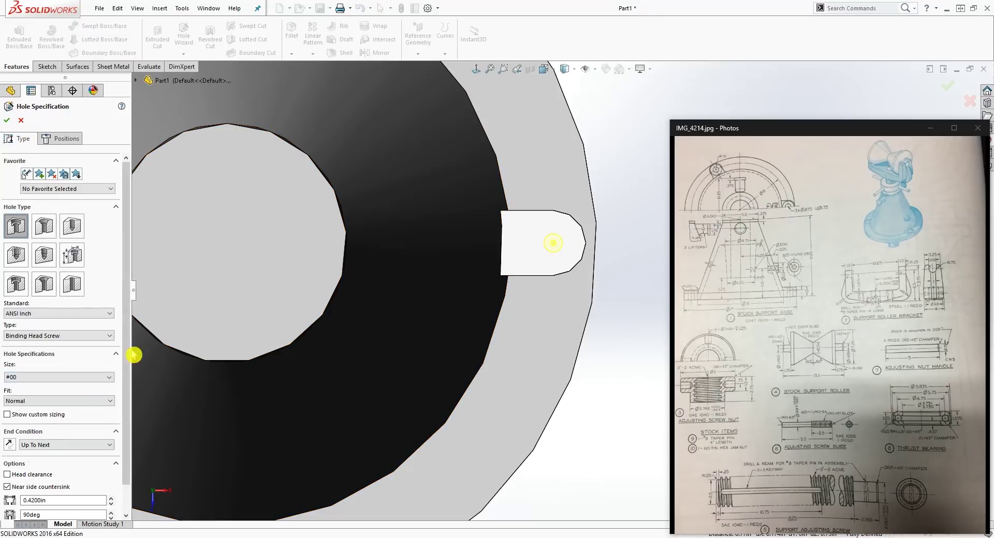
# Enable custom sizing: 0.875 in through hole, 1.25 in counterbore diameter, 0.1 in counterbore depth.
pyautogui.scroll(-2, 129, 341)
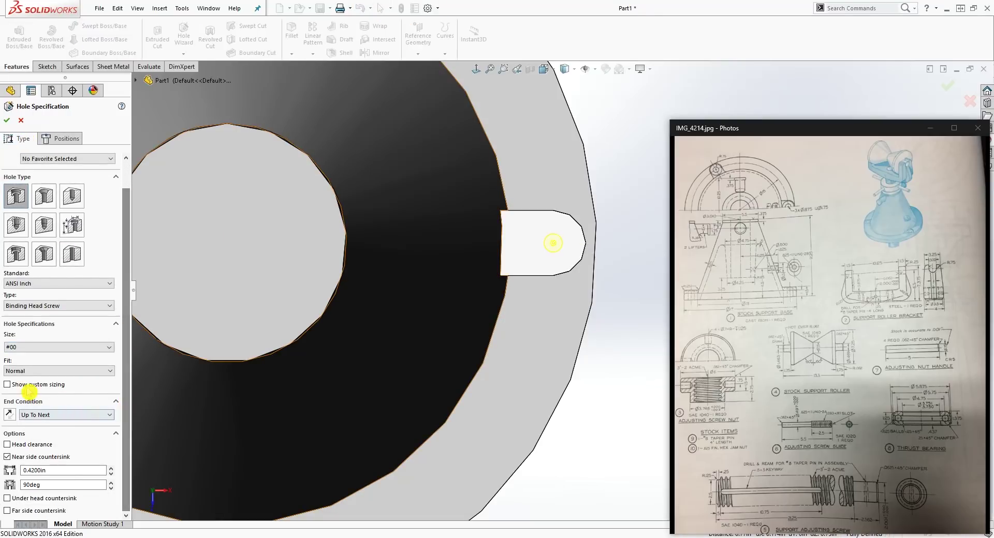
pyautogui.click(7, 385)
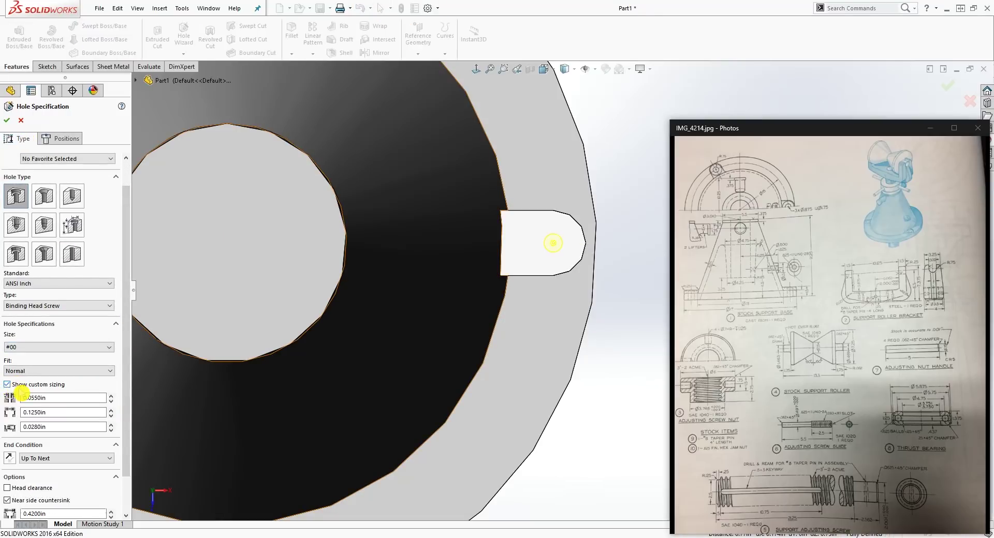
pyautogui.doubleClick(64, 398)
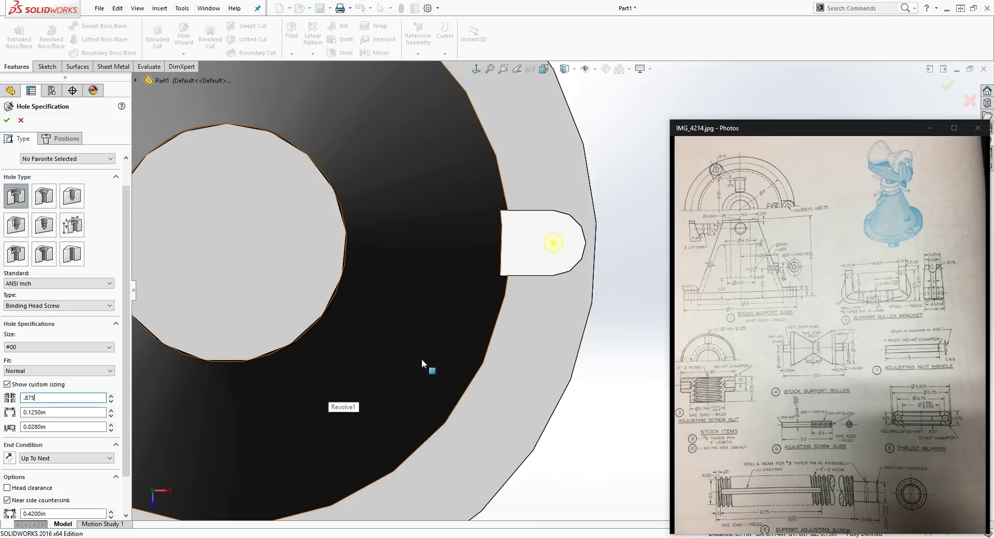
pyautogui.click(59, 414)
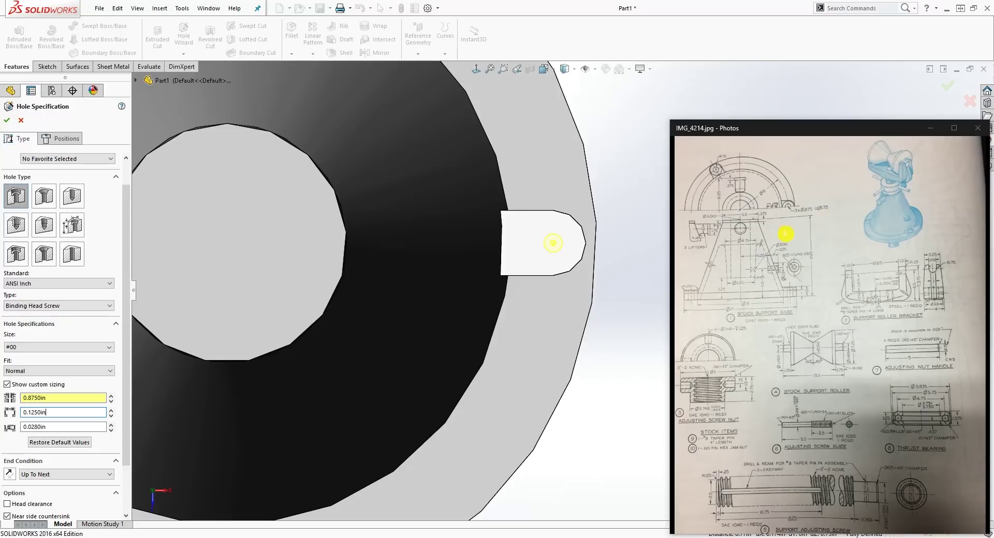
pyautogui.moveTo(51, 412); pyautogui.dragTo(10, 411)
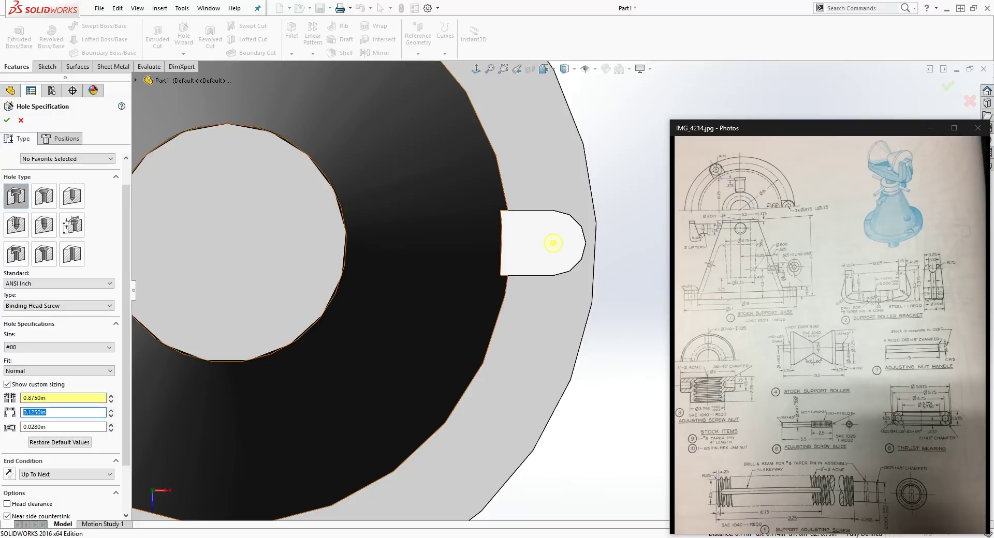
pyautogui.press('Return')
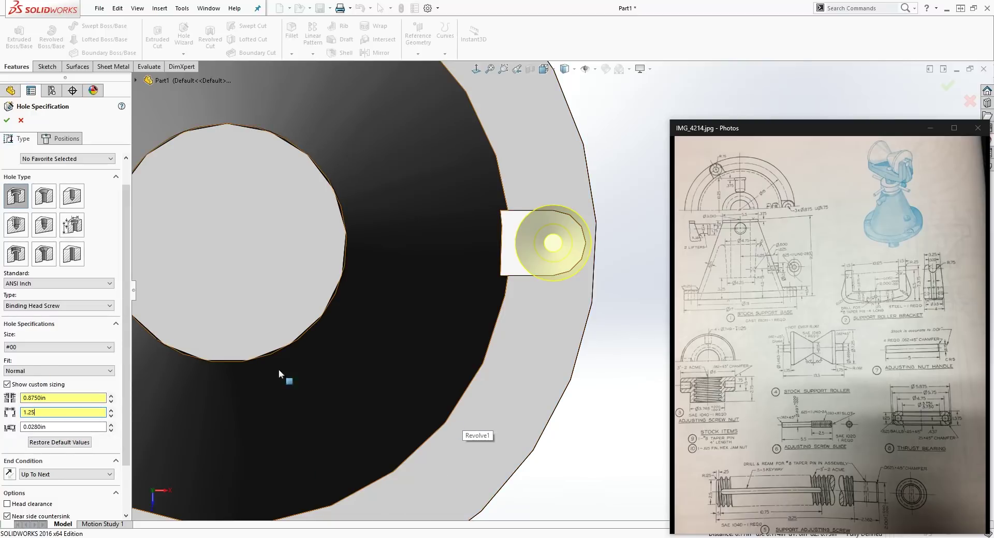
pyautogui.press('Return')
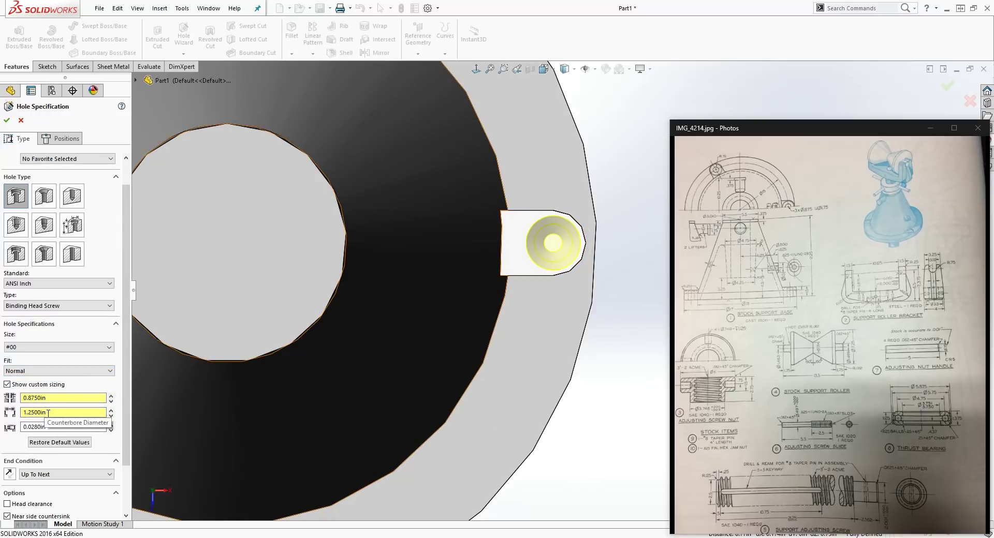
pyautogui.click(804, 326)
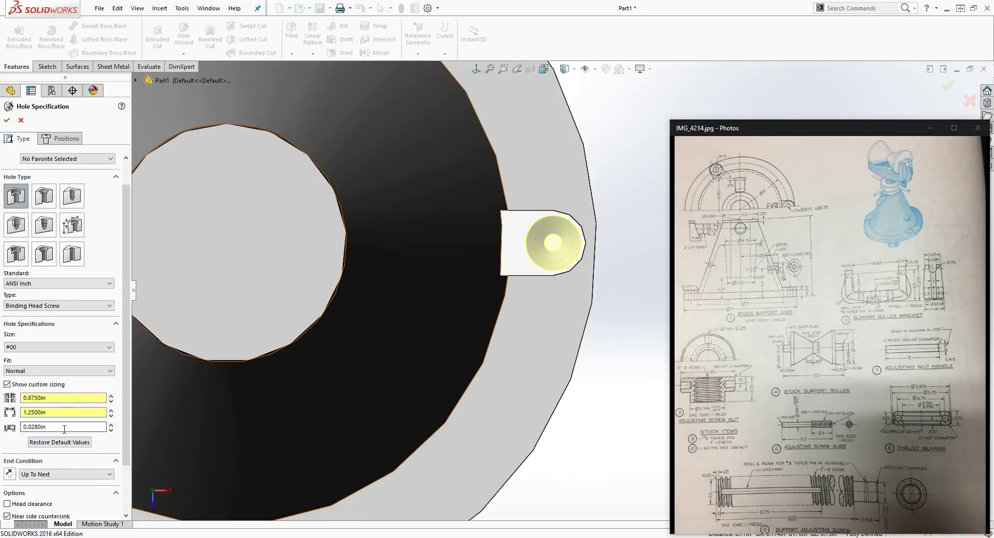
pyautogui.write('.1')
pyautogui.click(72, 358)
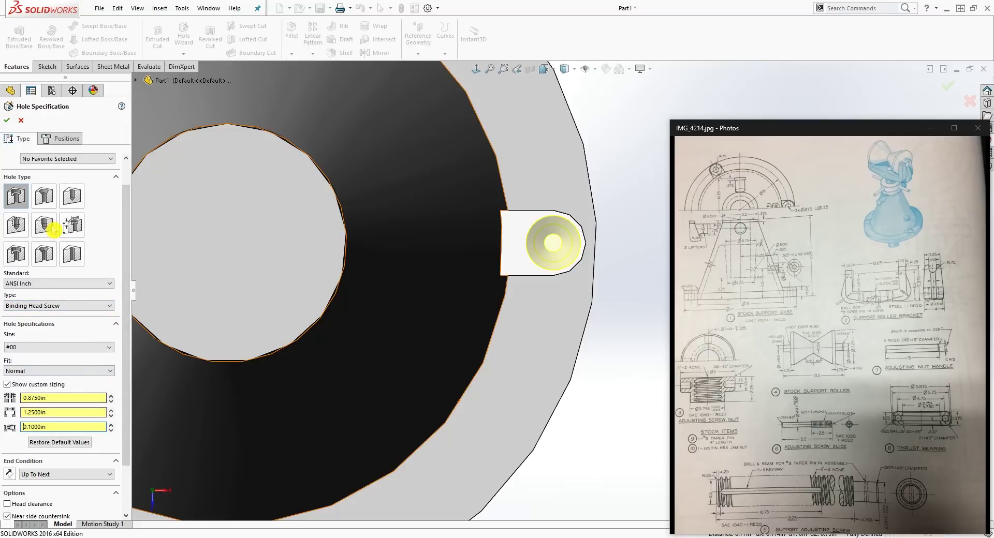
# Keep the Up To Next end condition, disable the near side countersink, and accept the hole.
pyautogui.scroll(3, 492, 460)
pyautogui.moveTo(544, 490); pyautogui.dragTo(555, 306, button='middle')
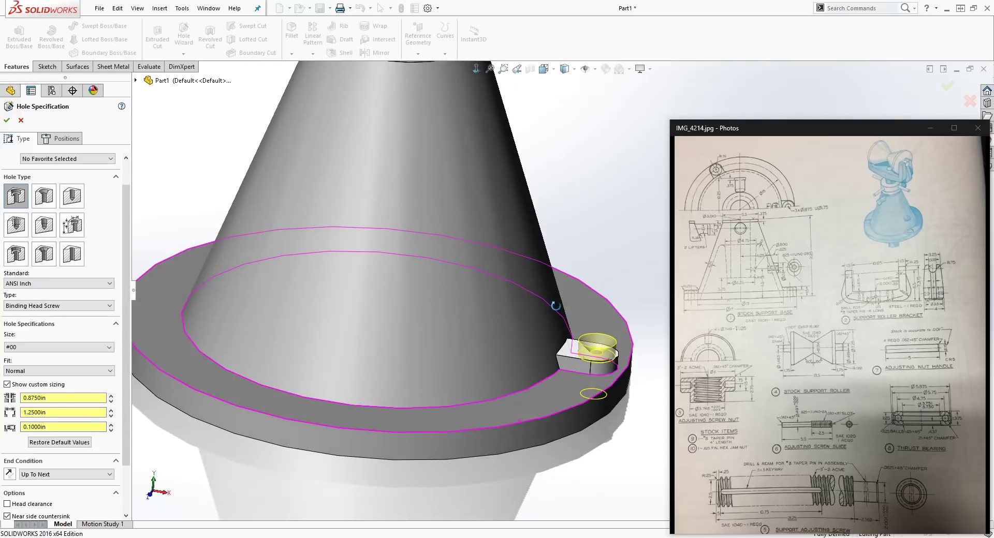
pyautogui.click(53, 475)
pyautogui.click(44, 497)
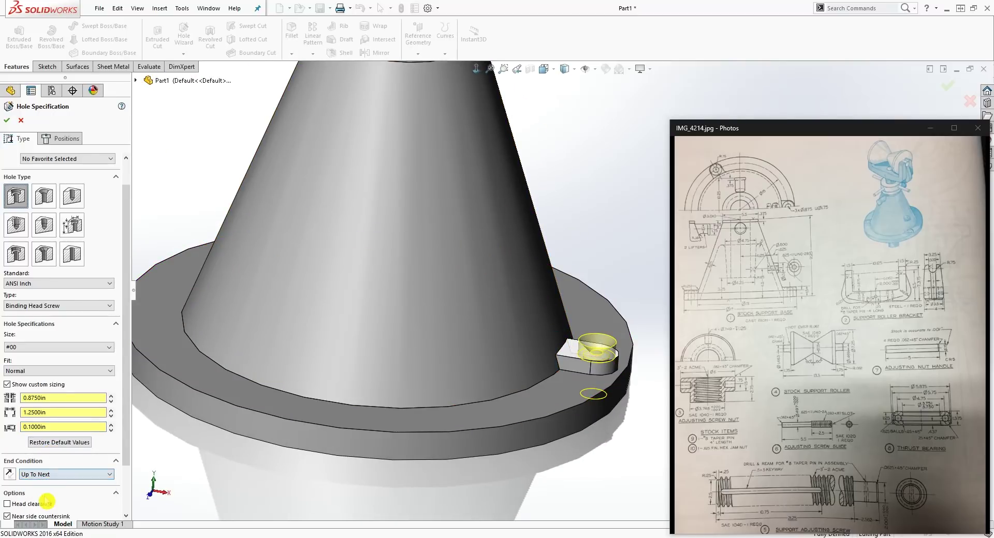
pyautogui.moveTo(600, 425); pyautogui.dragTo(619, 480, button='middle')
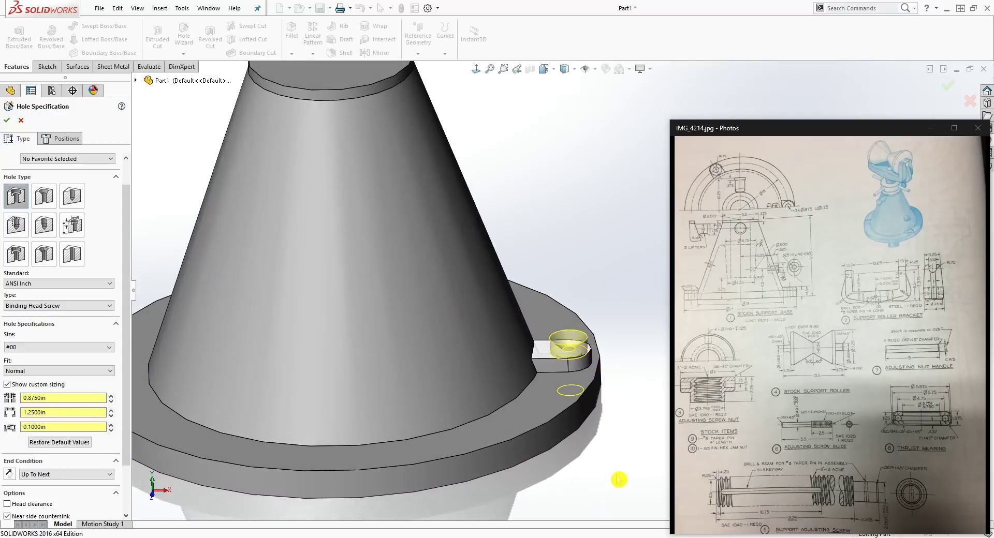
pyautogui.click(6, 122)
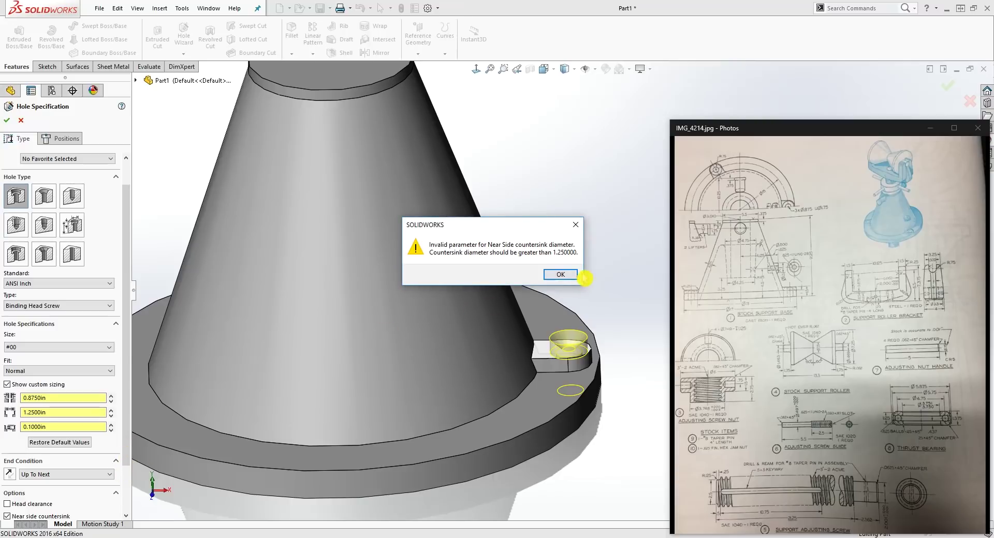
pyautogui.click(560, 274)
pyautogui.moveTo(128, 406); pyautogui.dragTo(128, 462)
pyautogui.click(7, 457)
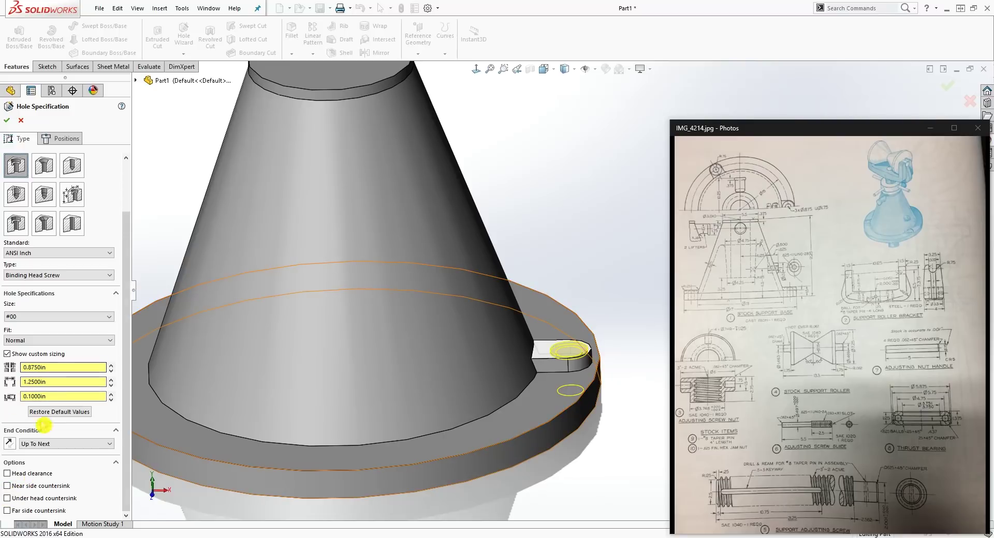
pyautogui.click(8, 121)
# Start a circular pattern using the flange's outer edge as the axis.
pyautogui.scroll(5, 440, 223)
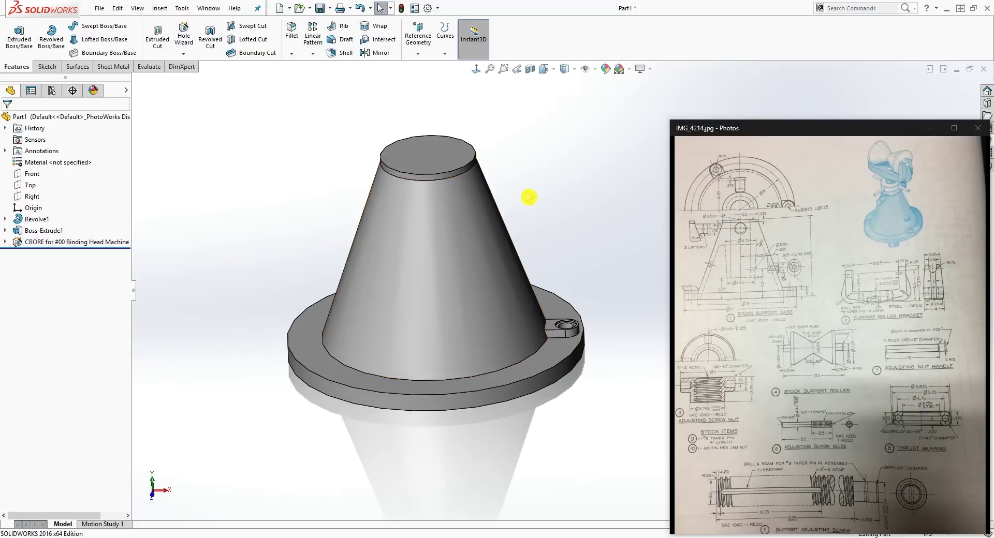
pyautogui.moveTo(428, 215); pyautogui.dragTo(562, 276, button='middle')
pyautogui.scroll(-3, 570, 295)
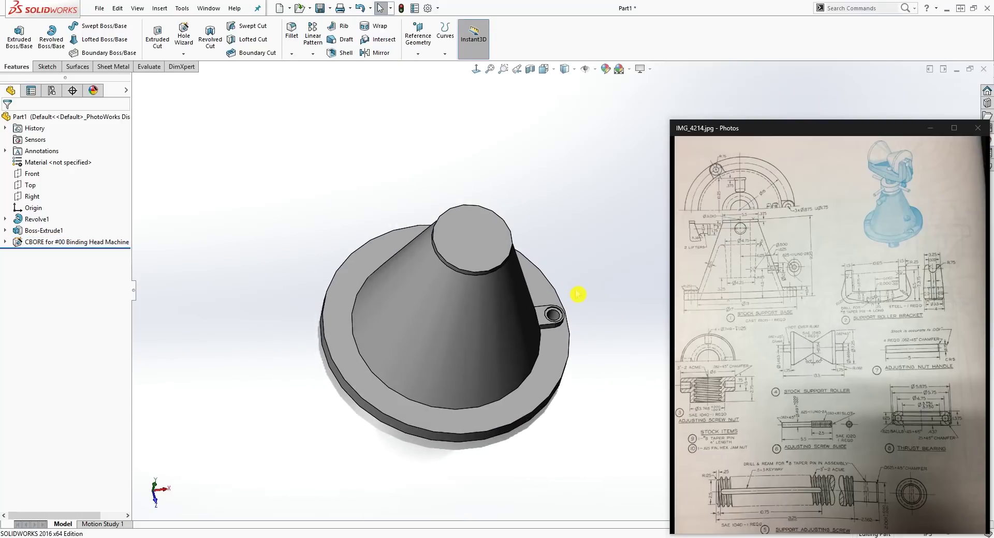
pyautogui.click(313, 54)
pyautogui.click(327, 80)
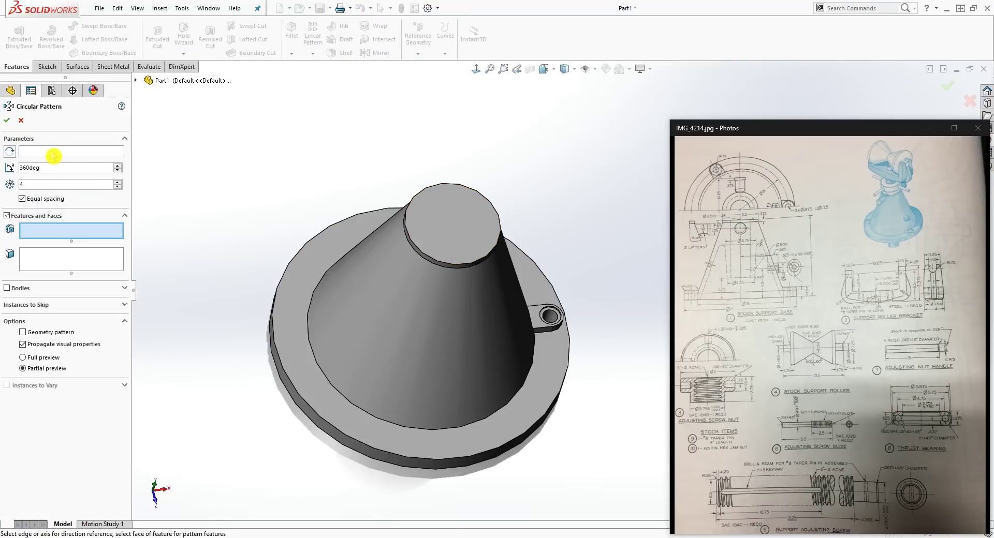
pyautogui.click(54, 156)
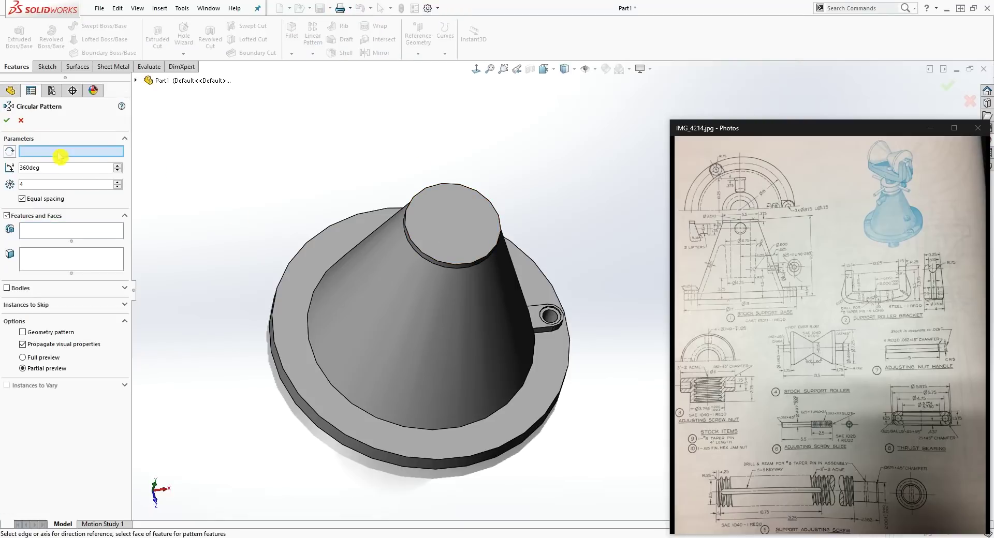
pyautogui.click(303, 246)
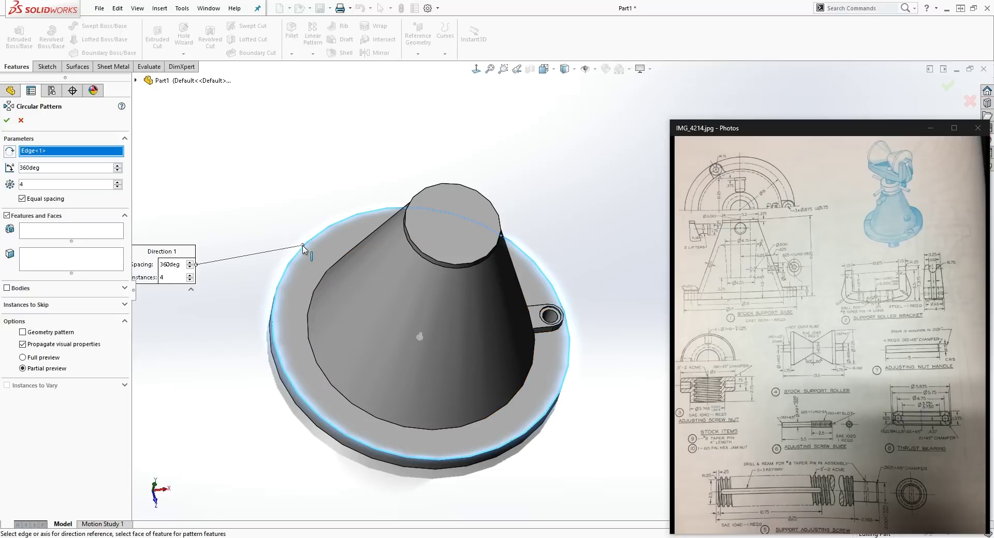
# Pattern Boss-Extrude1 and the CBORE hole as 4 instances over 360° and accept.
pyautogui.click(53, 236)
pyautogui.scroll(-3, 517, 358)
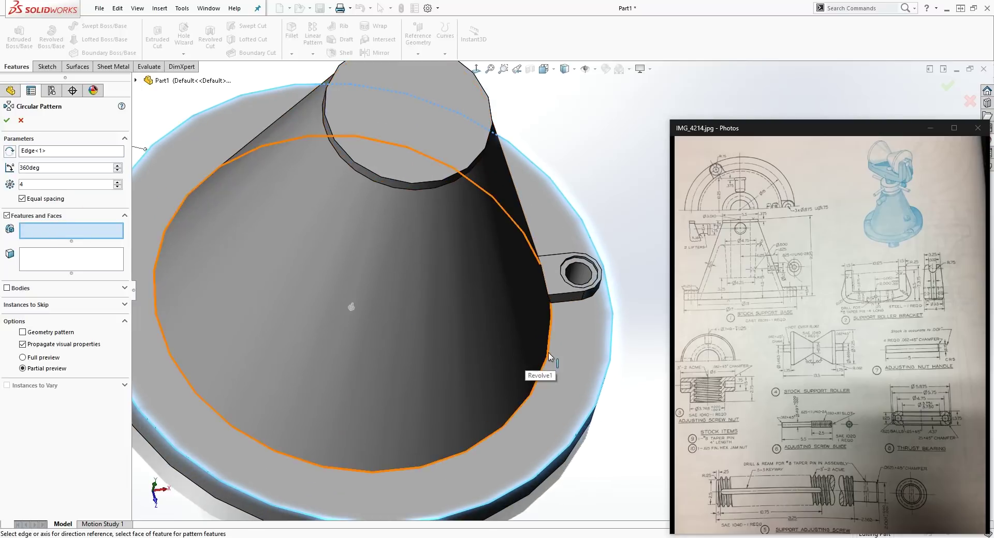
pyautogui.scroll(5, 548, 352)
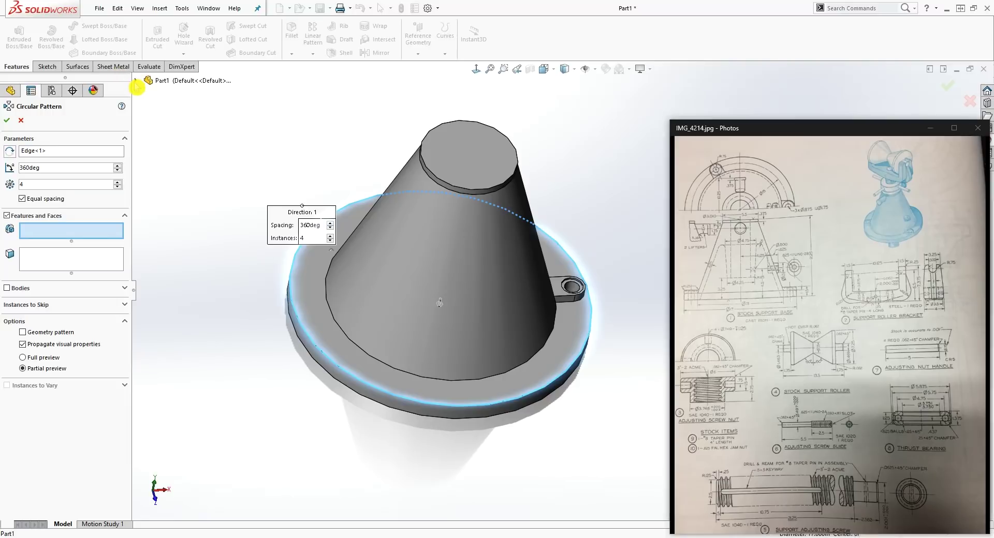
pyautogui.click(135, 81)
pyautogui.click(186, 195)
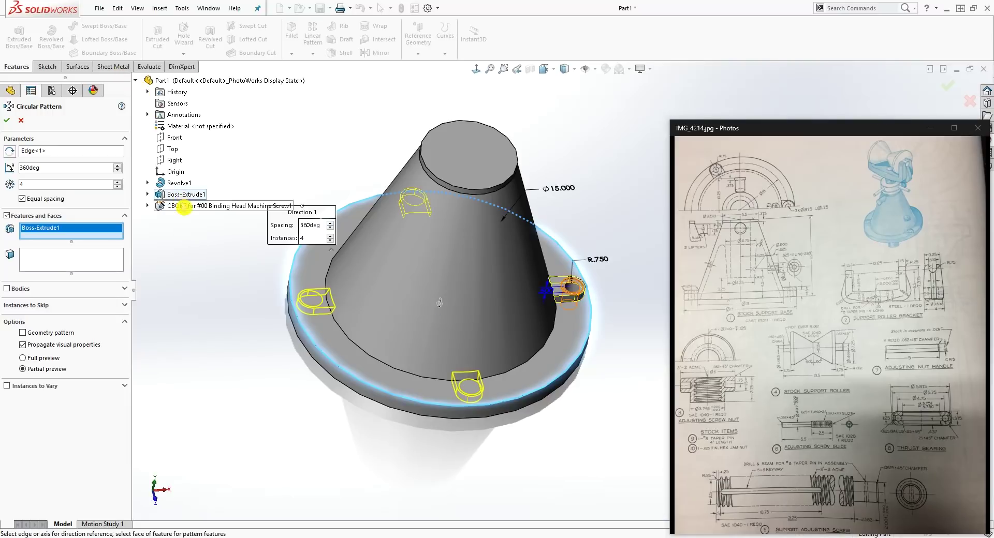
pyautogui.click(186, 206)
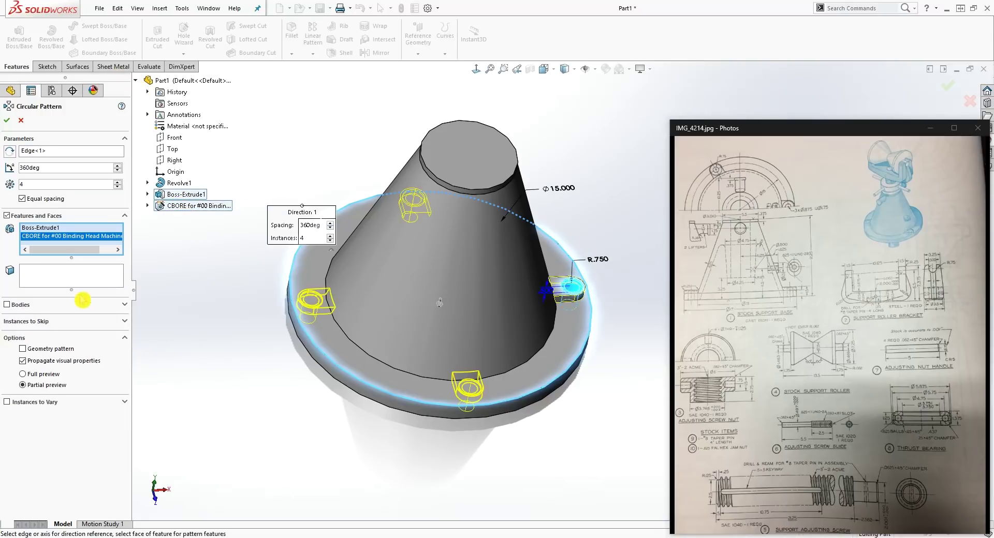
pyautogui.click(6, 121)
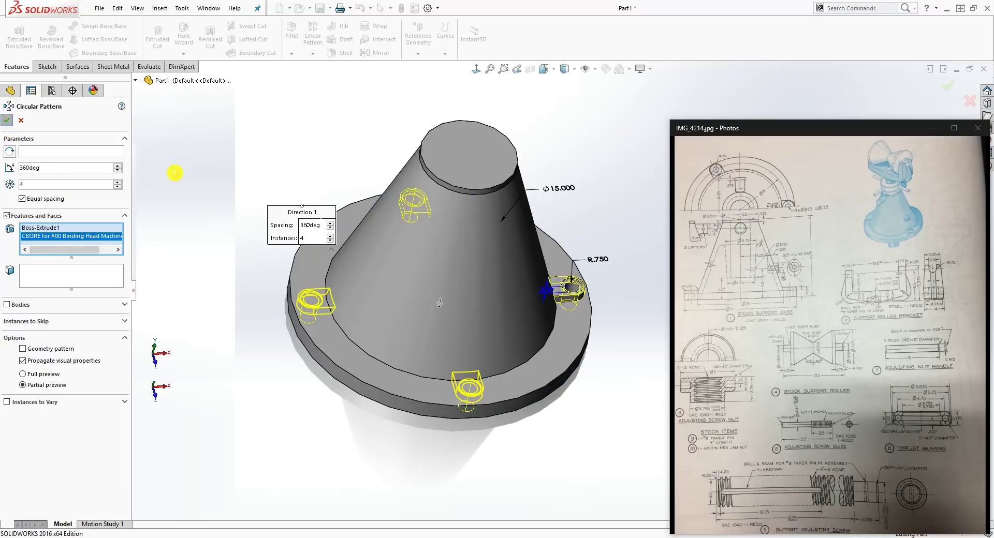
pyautogui.moveTo(529, 336); pyautogui.dragTo(553, 320, button='middle')
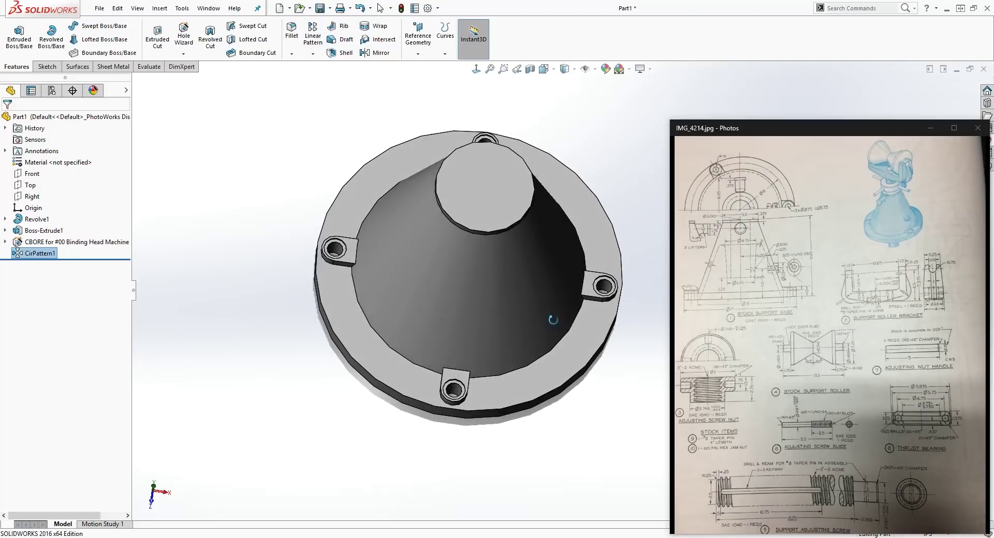
pyautogui.rightClick(50, 253)
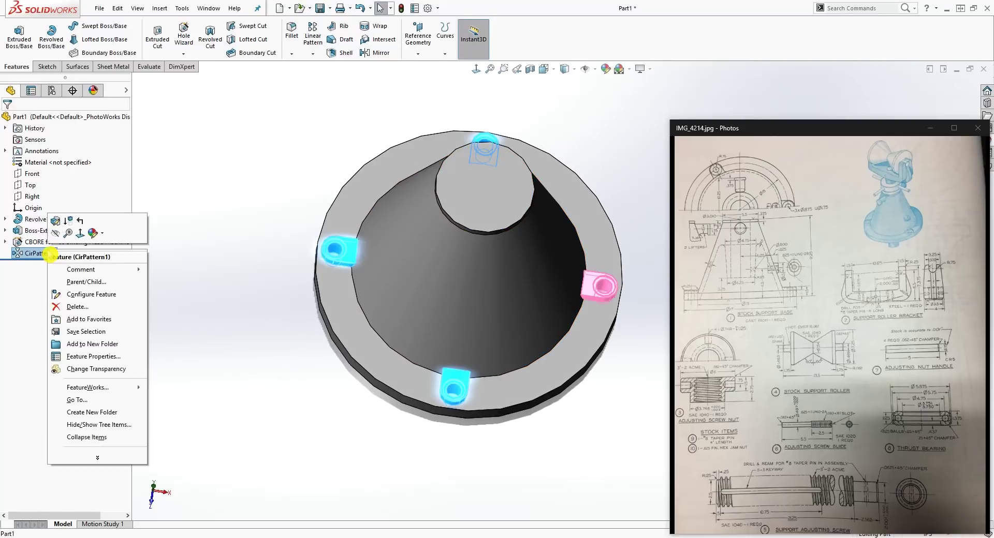
pyautogui.click(57, 223)
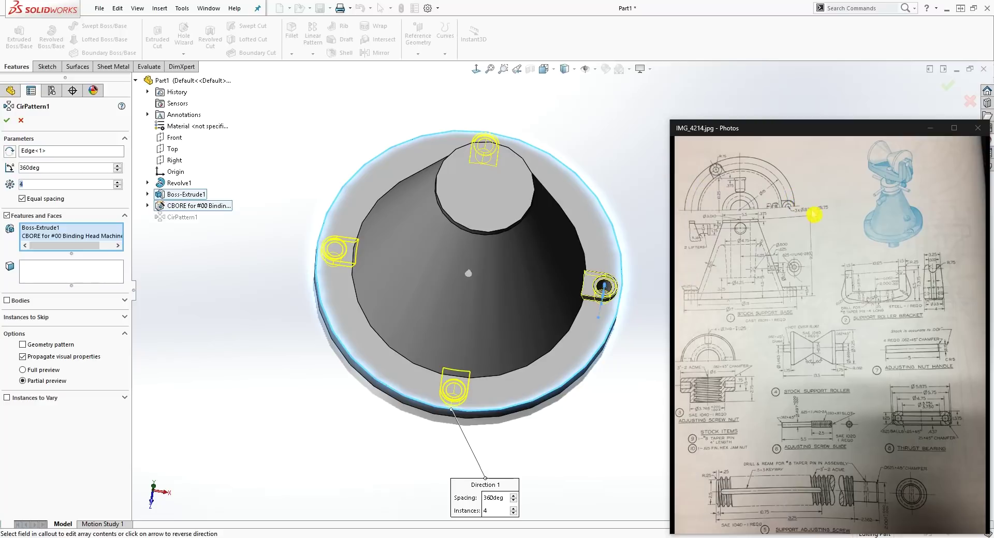
pyautogui.click(7, 120)
pyautogui.moveTo(574, 393); pyautogui.dragTo(595, 278, button='middle')
pyautogui.scroll(-2, 596, 278)
pyautogui.click(31, 176)
pyautogui.moveTo(392, 334); pyautogui.dragTo(443, 429, button='middle')
pyautogui.click(47, 67)
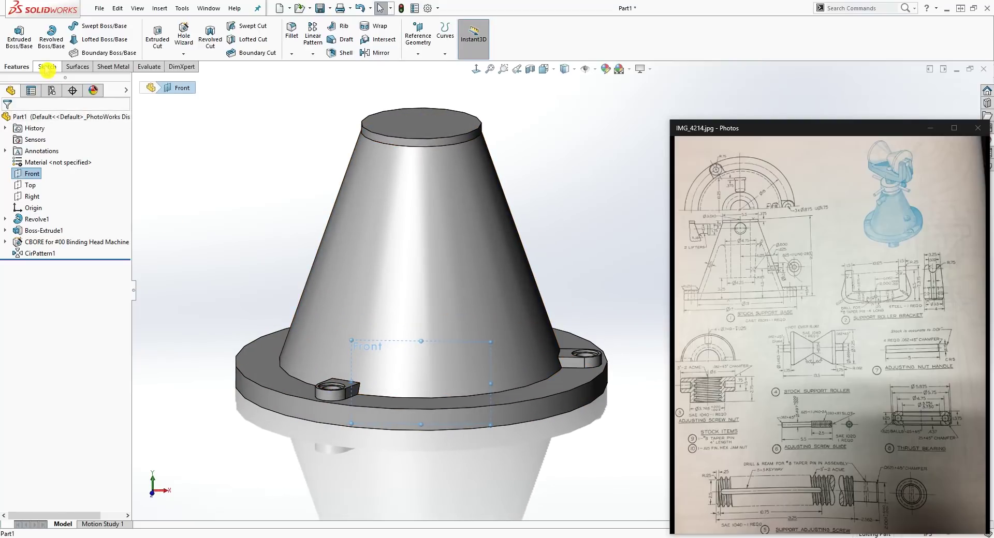
# Sketch a circle on the cone in a new Front plane sketch.
pyautogui.click(23, 44)
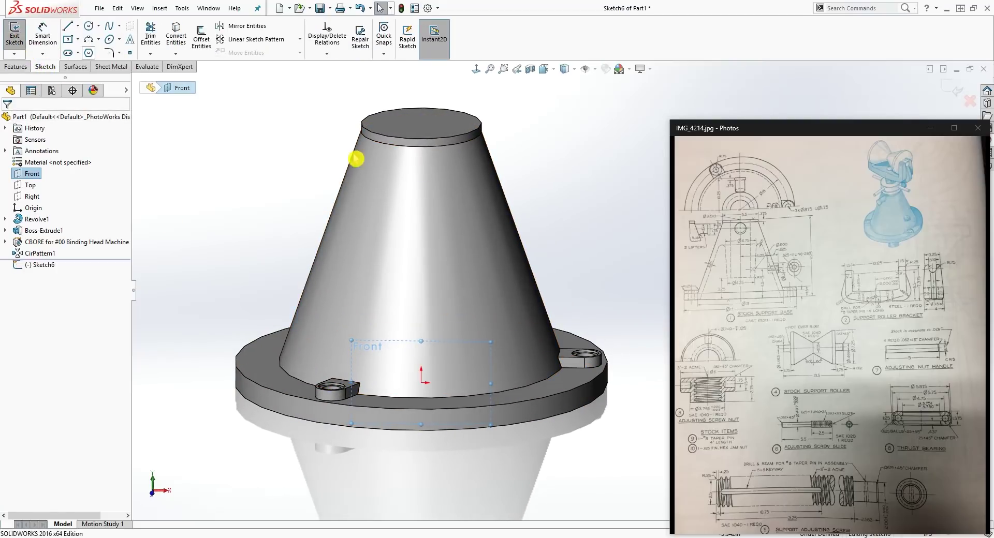
pyautogui.click(477, 69)
pyautogui.scroll(3, 616, 295)
pyautogui.scroll(-4, 603, 288)
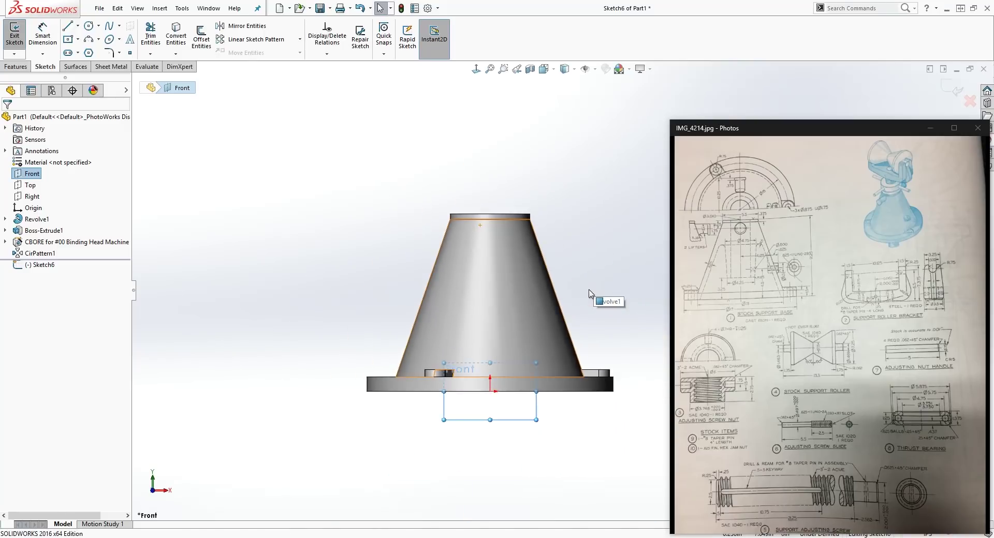
pyautogui.click(89, 25)
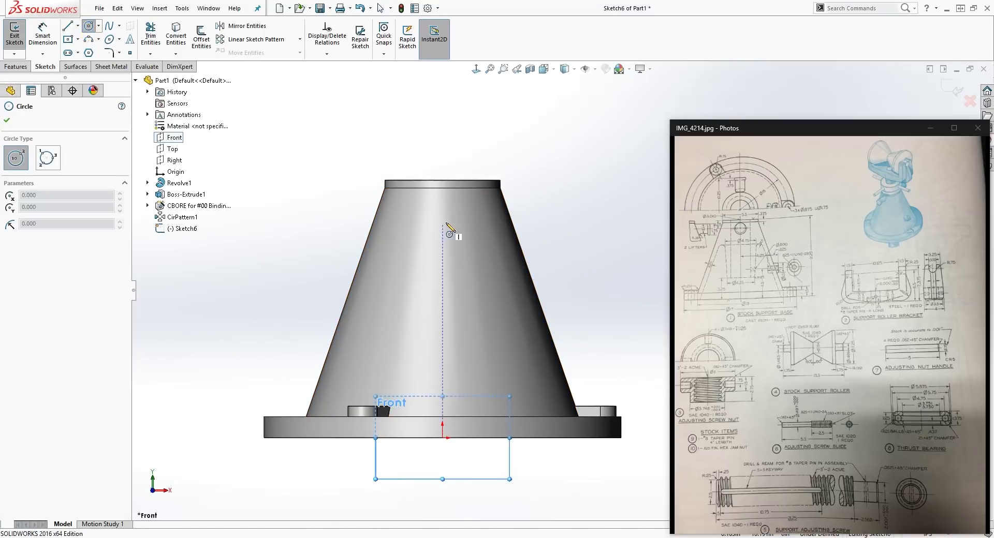
pyautogui.click(442, 204)
pyautogui.click(455, 209)
pyautogui.press('Escape')
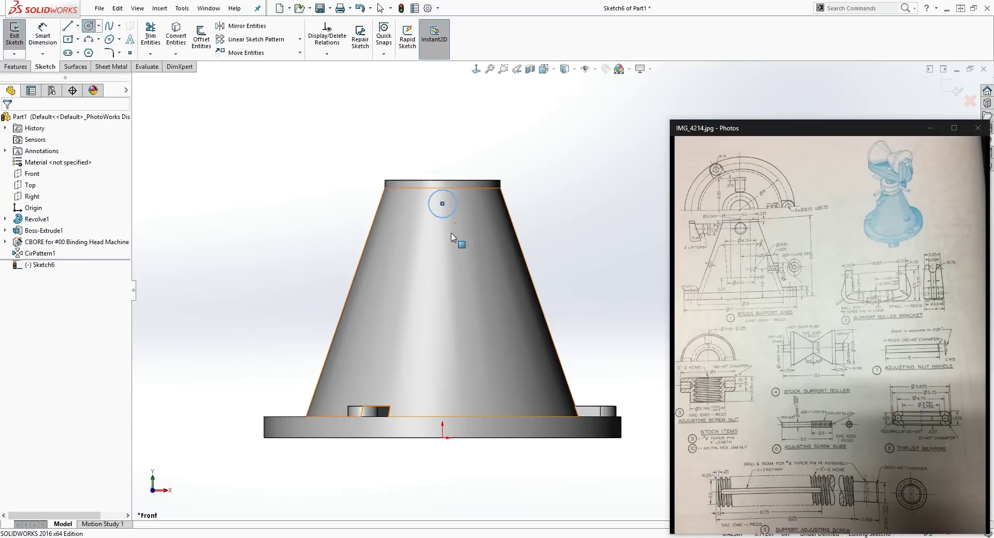
# Add a Vertical relation between the circle centre and the origin.
pyautogui.click(442, 204)
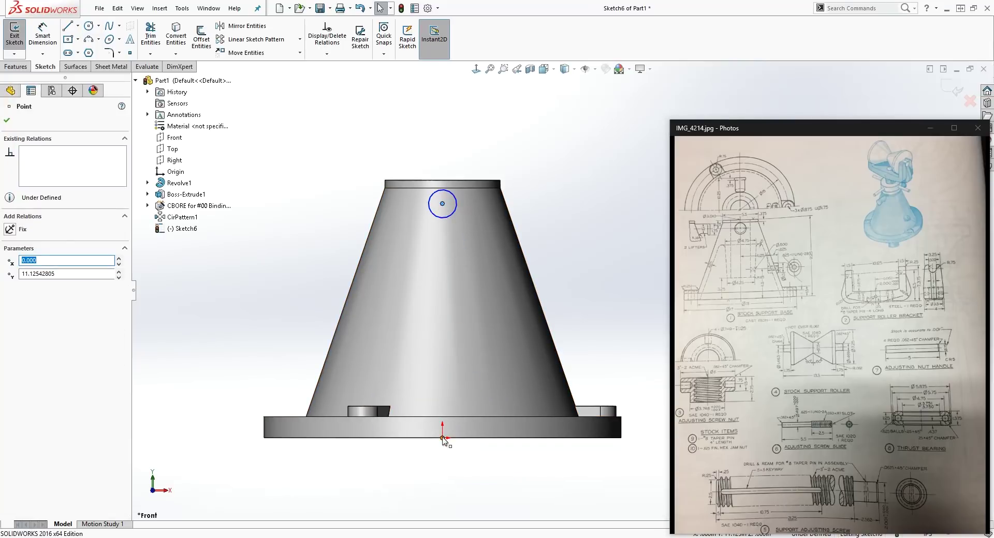
pyautogui.keyDown('ctrl'); pyautogui.click(442, 438); pyautogui.keyUp('ctrl')
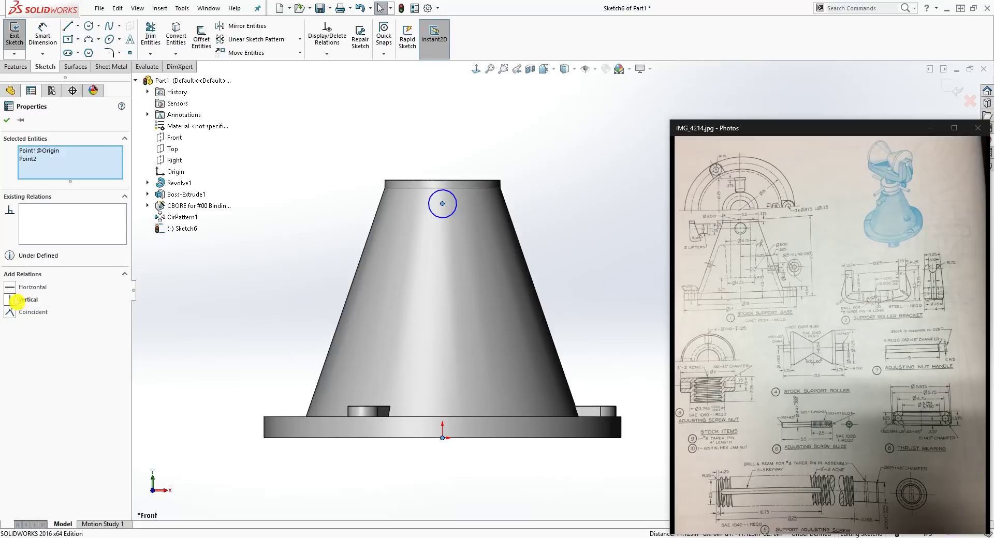
pyautogui.click(16, 300)
pyautogui.click(553, 204)
# Dimension the circle centre 1.25 below the cone's top edge and the diameter Ø1.5.
pyautogui.moveTo(559, 299); pyautogui.dragTo(555, 179, button='right')
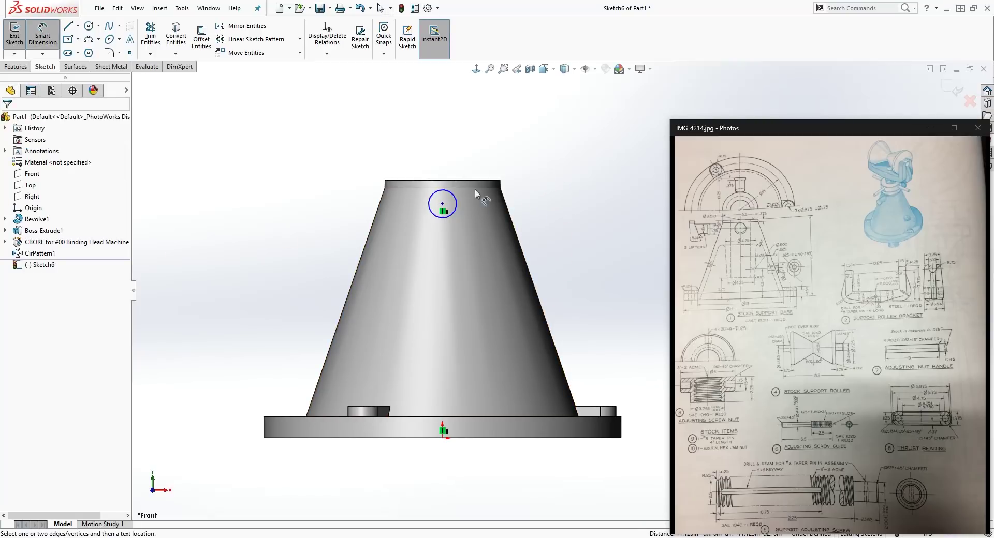
pyautogui.click(405, 181)
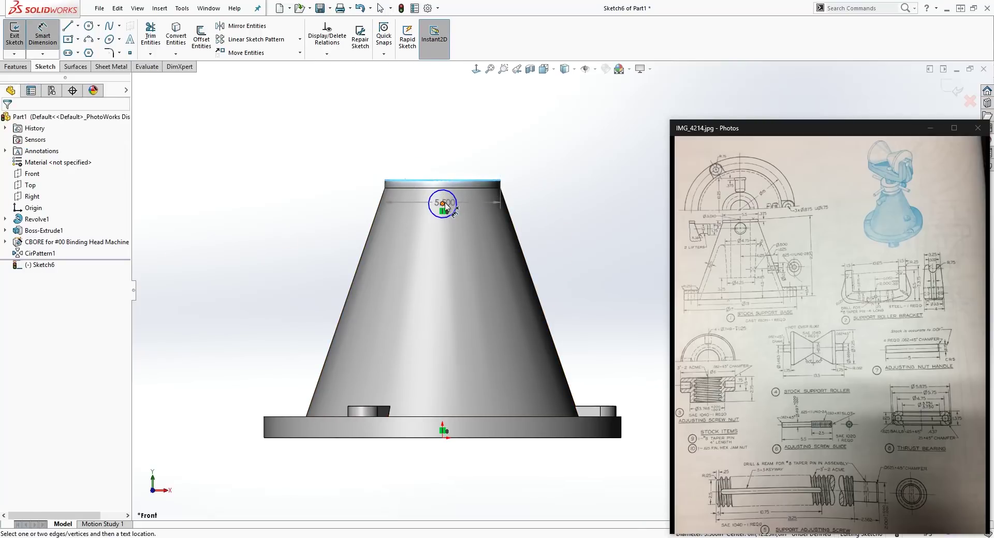
pyautogui.click(442, 203)
pyautogui.click(334, 194)
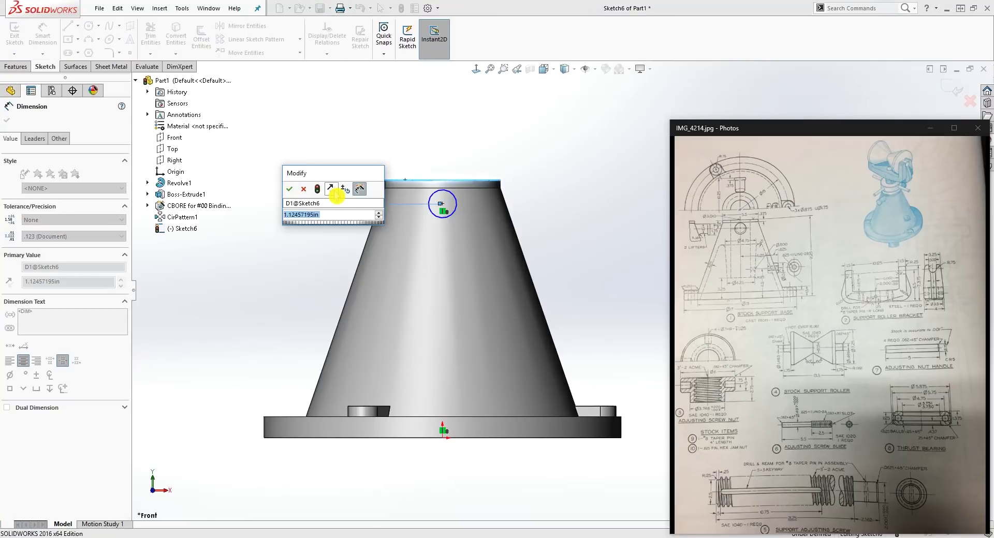
pyautogui.write('1.25')
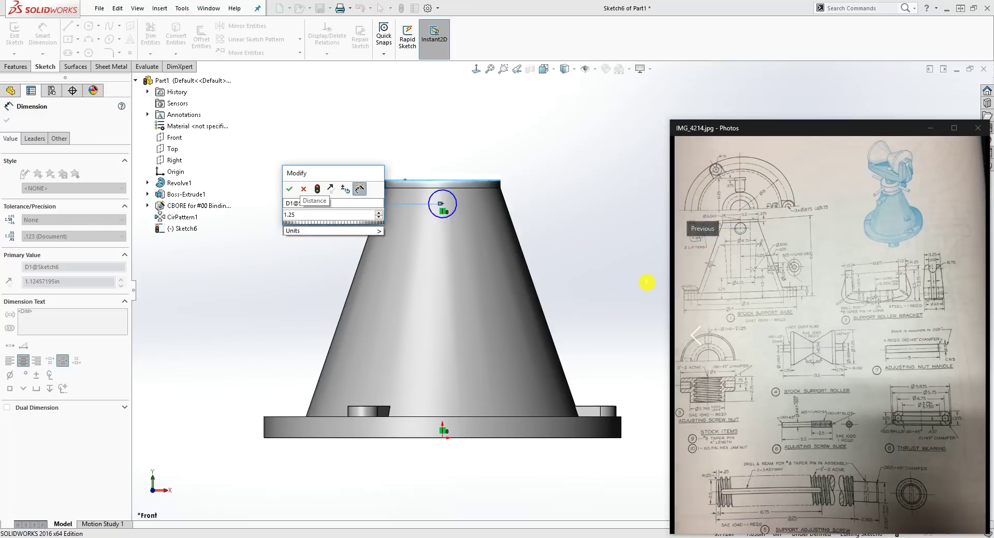
pyautogui.moveTo(320, 231)
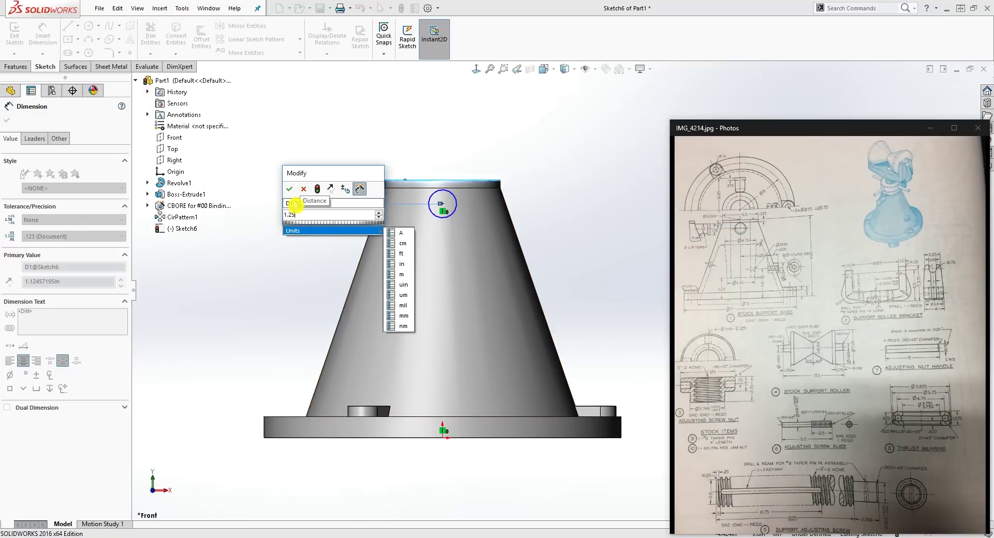
pyautogui.click(292, 192)
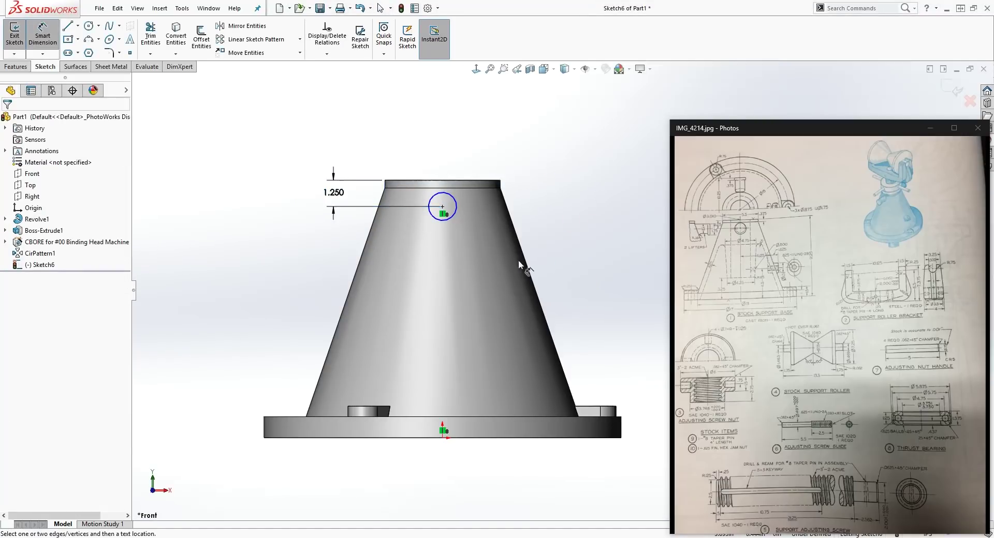
pyautogui.click(451, 226)
pyautogui.click(484, 271)
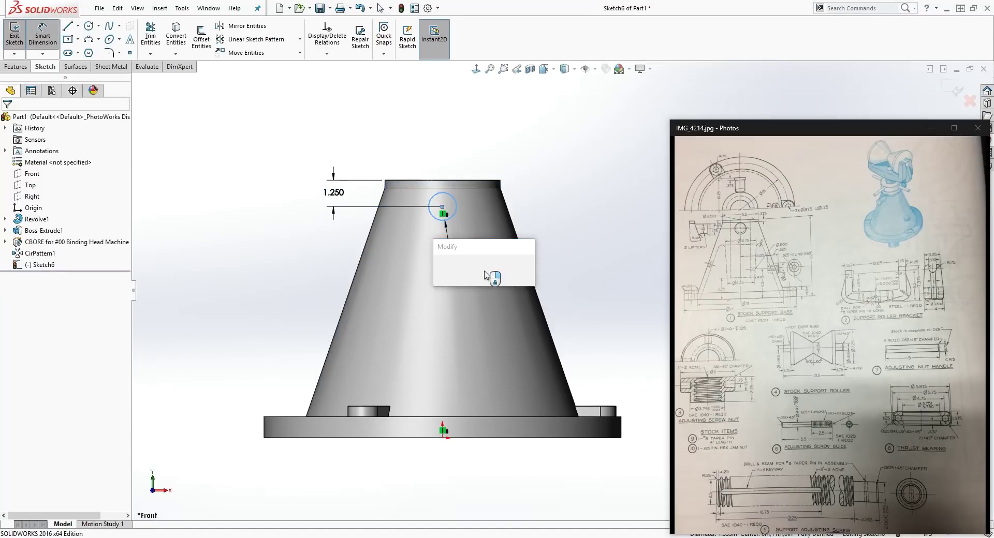
pyautogui.write('1.5')
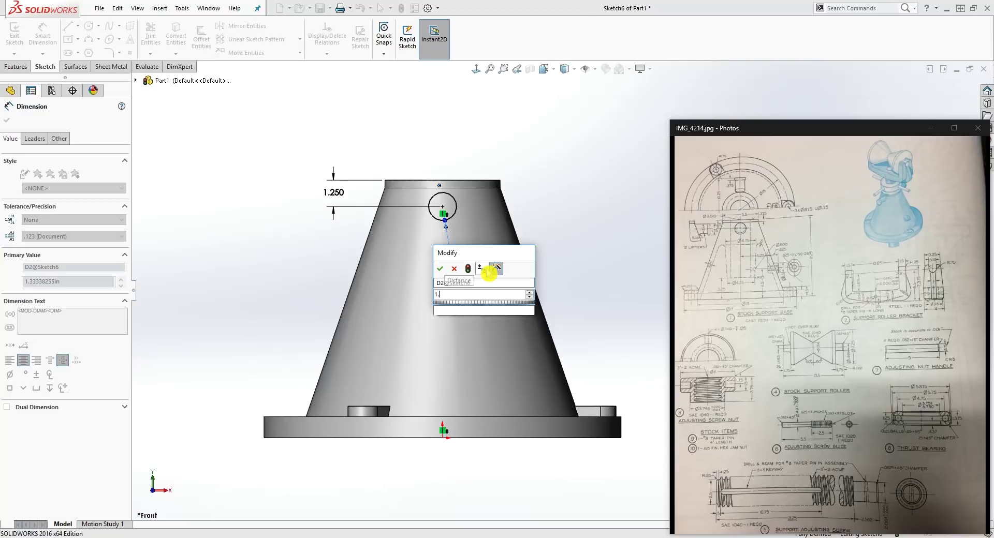
pyautogui.press('Return')
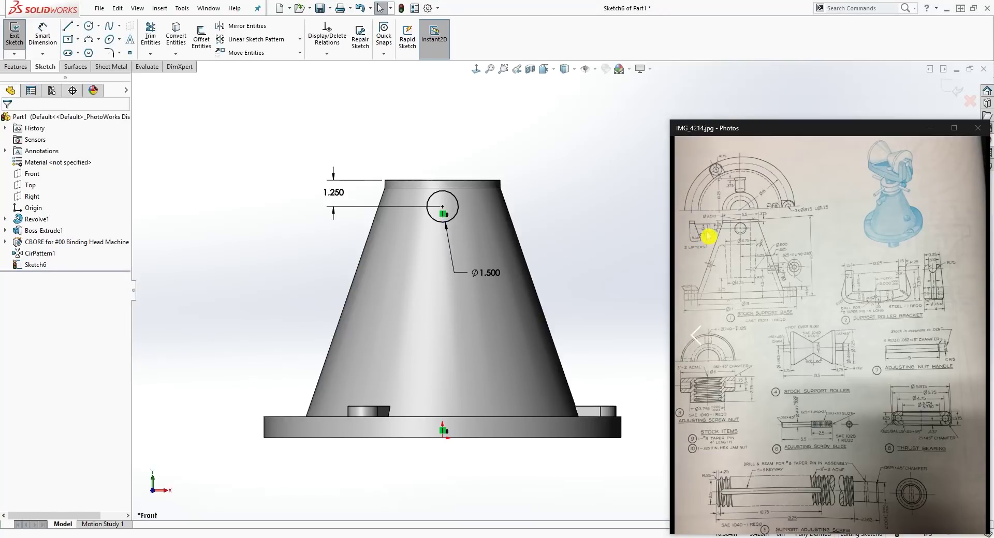
pyautogui.moveTo(576, 237); pyautogui.dragTo(641, 280, button='middle')
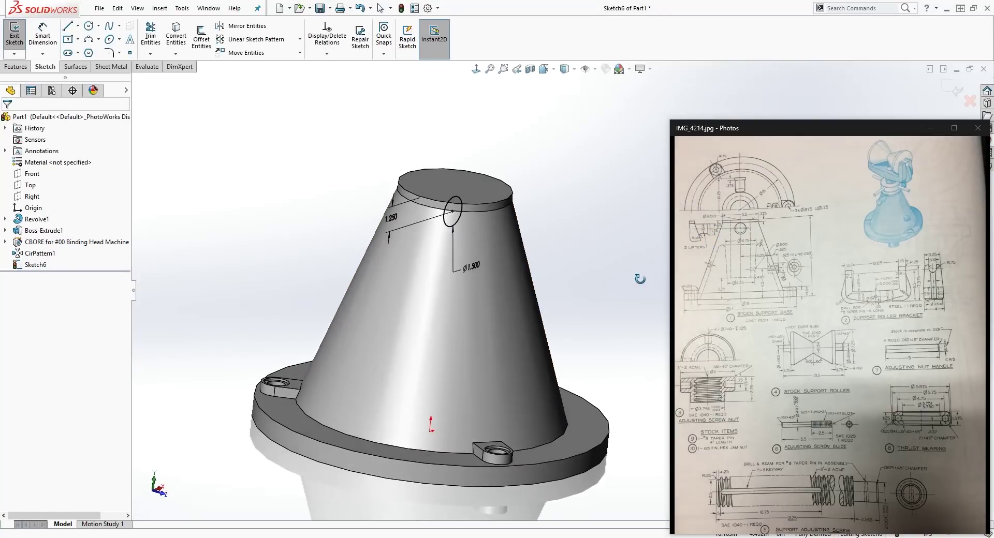
# Extrude the circle as a boss, Mid Plane, 10.25 in deep.
pyautogui.click(16, 66)
pyautogui.click(19, 37)
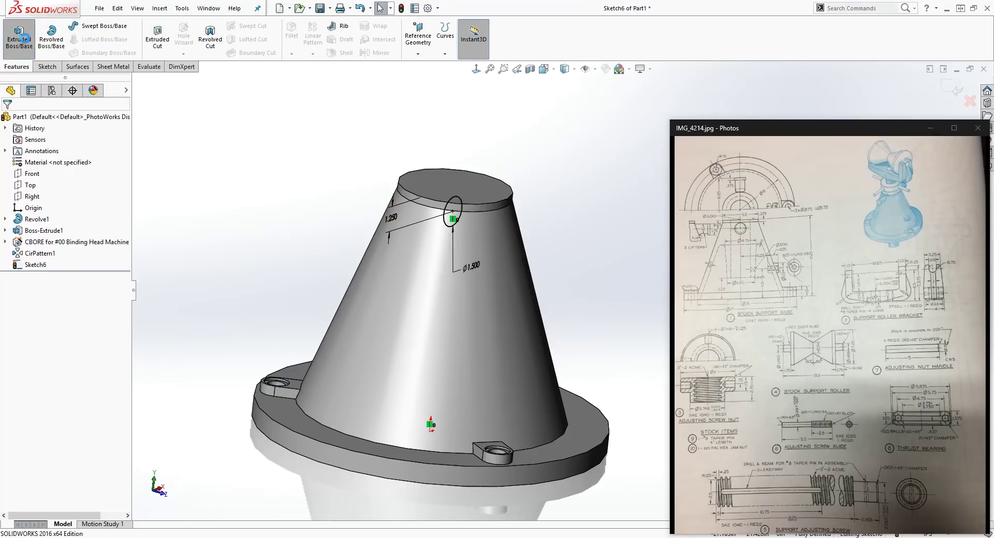
pyautogui.click(93, 183)
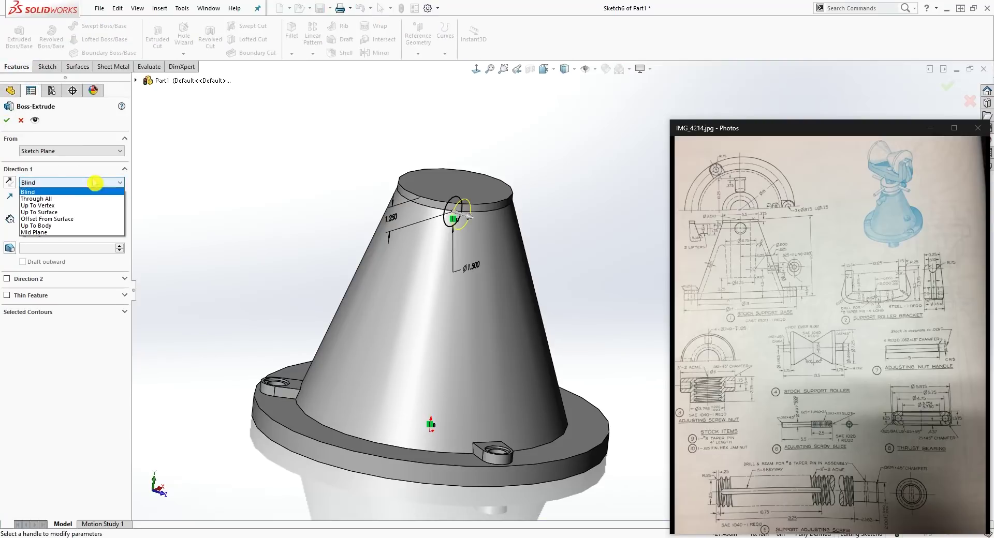
pyautogui.click(72, 234)
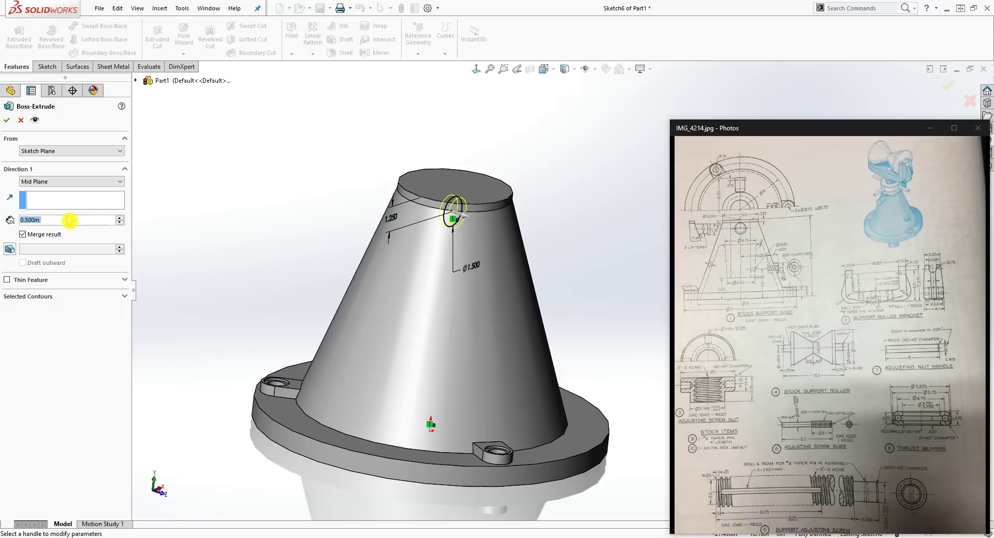
pyautogui.write('10.25')
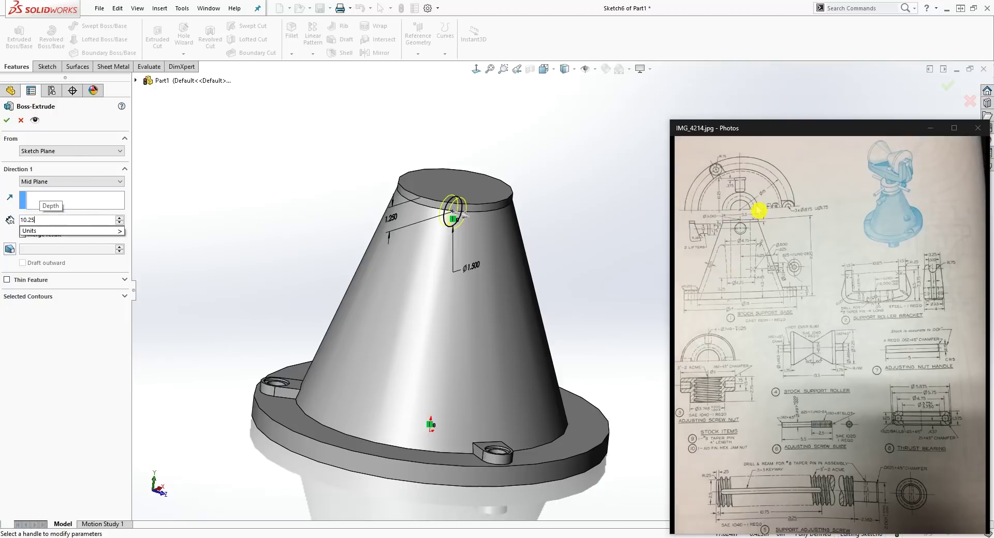
pyautogui.click(221, 247)
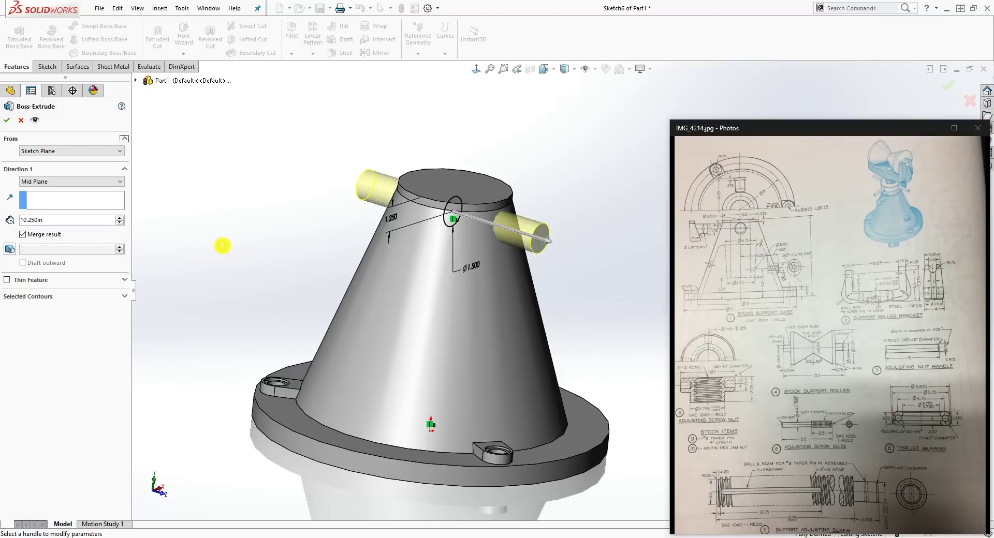
pyautogui.click(8, 122)
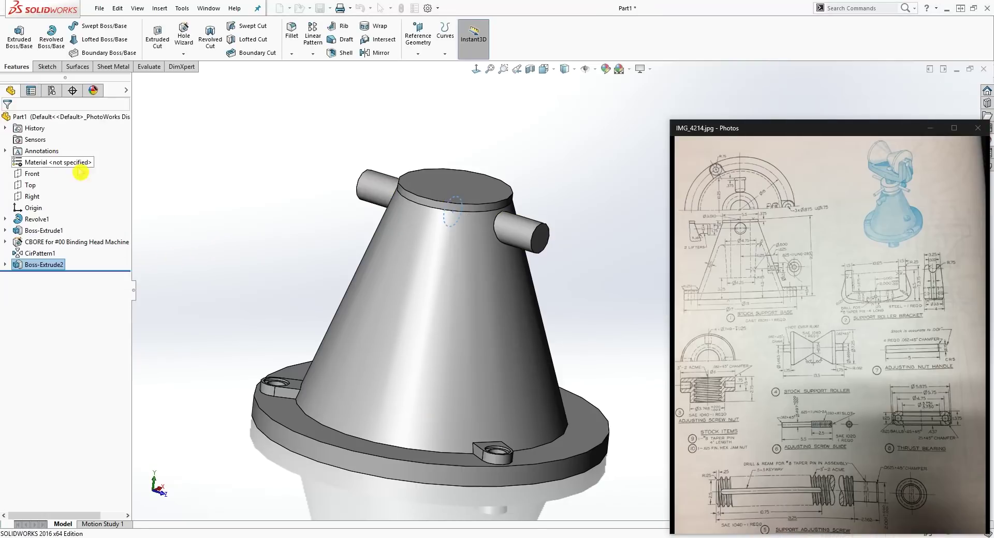
# Orbit and switch to Front view to inspect the new pins and their extrusion dimensions.
pyautogui.moveTo(215, 215); pyautogui.dragTo(267, 243, button='middle')
pyautogui.scroll(2, 471, 297)
pyautogui.scroll(-3, 584, 285)
pyautogui.click(560, 281)
pyautogui.scroll(2, 550, 288)
pyautogui.moveTo(543, 295); pyautogui.dragTo(486, 243, button='middle')
pyautogui.scroll(-4, 548, 278)
pyautogui.scroll(4, 566, 308)
pyautogui.scroll(-1, 582, 339)
pyautogui.moveTo(582, 339); pyautogui.dragTo(531, 131, button='middle')
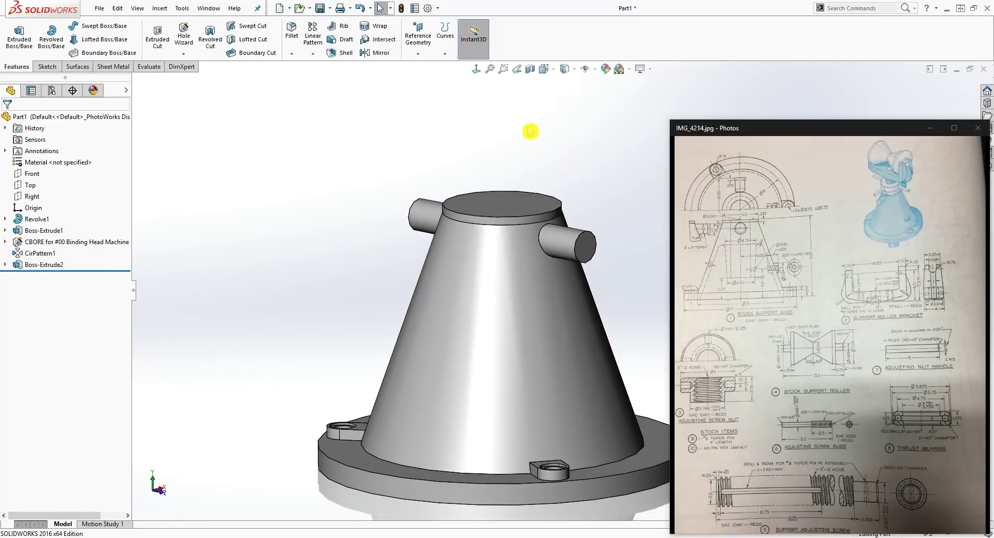
pyautogui.click(544, 69)
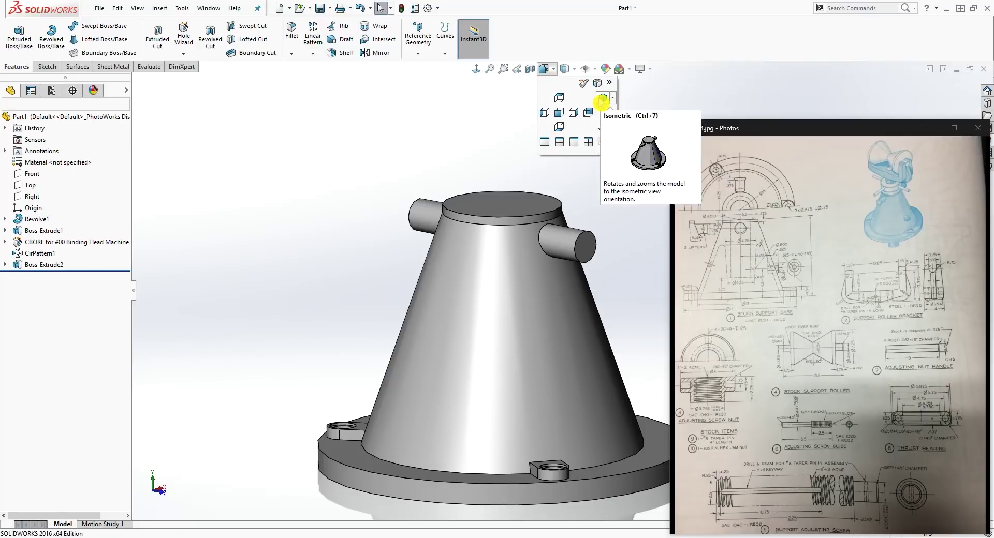
pyautogui.click(558, 112)
pyautogui.scroll(4, 565, 260)
pyautogui.scroll(-6, 607, 248)
pyautogui.scroll(4, 550, 339)
pyautogui.scroll(-4, 549, 347)
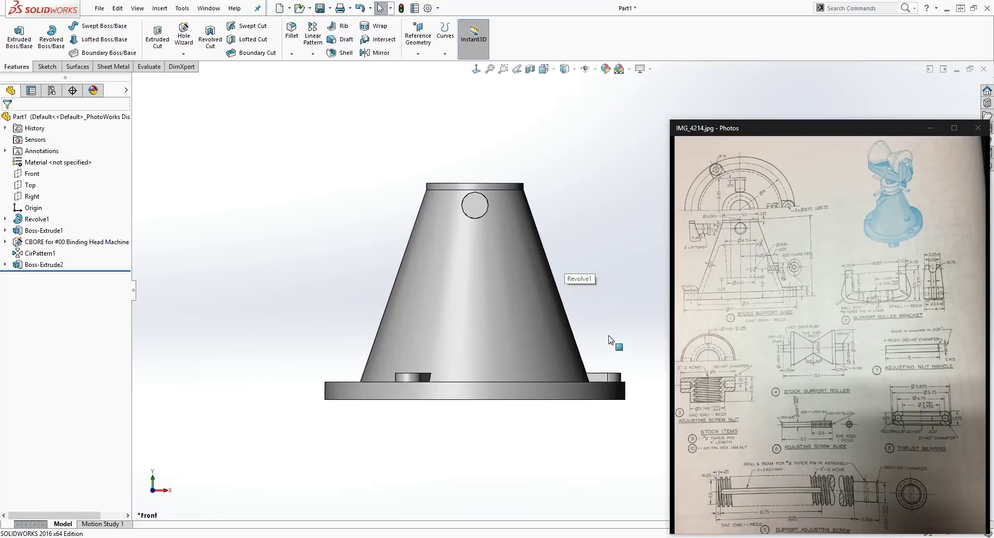
pyautogui.click(486, 208)
pyautogui.moveTo(481, 223); pyautogui.dragTo(487, 266, button='middle')
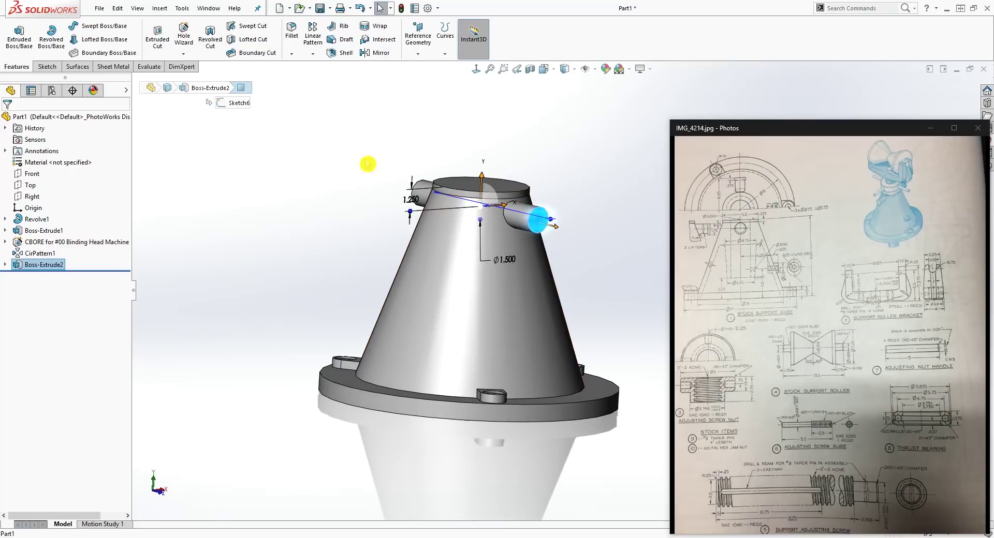
# Start Sketch7 on the pin's end face and draw a circle slightly larger than the pin.
pyautogui.click(47, 67)
pyautogui.click(15, 35)
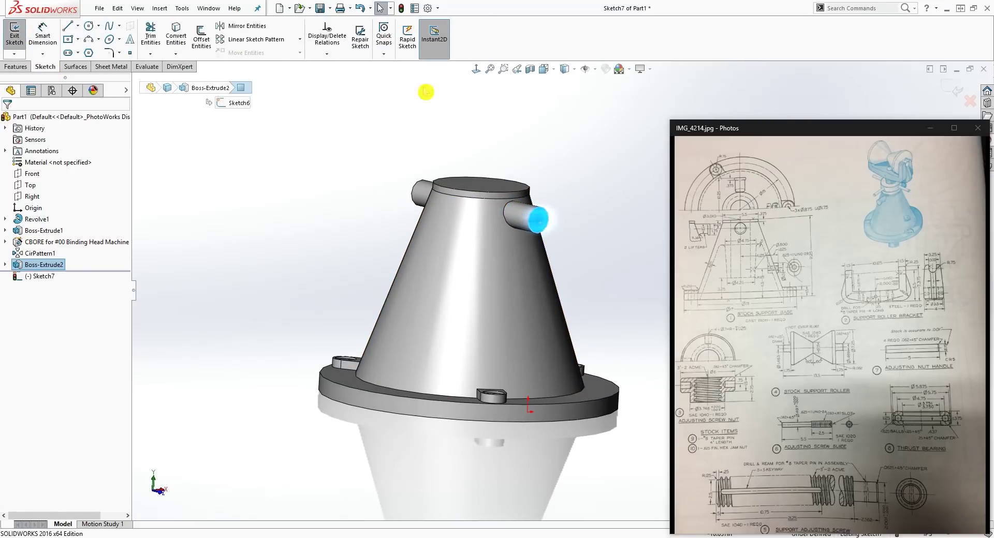
pyautogui.click(476, 71)
pyautogui.scroll(4, 573, 236)
pyautogui.scroll(-4, 614, 238)
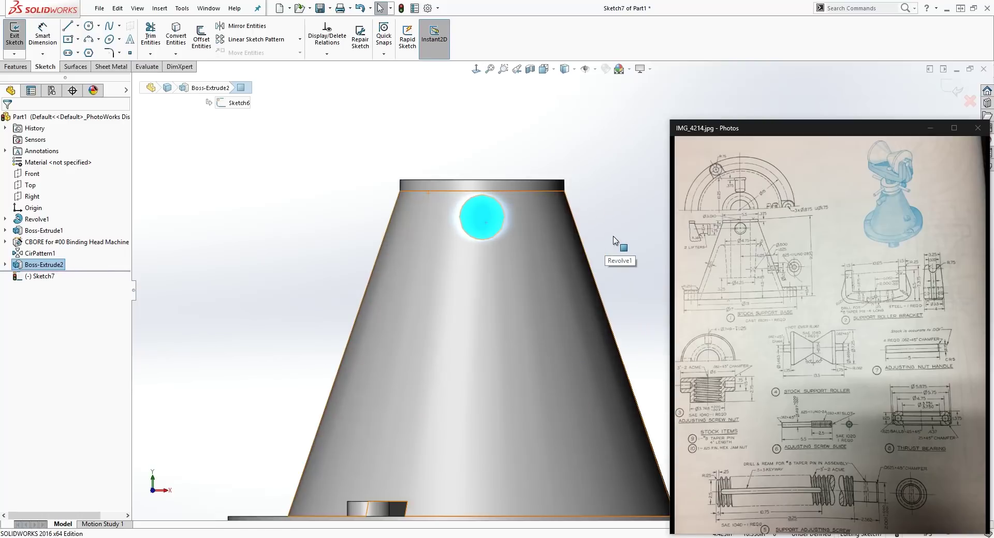
pyautogui.scroll(2, 615, 238)
pyautogui.scroll(-2, 596, 233)
pyautogui.click(98, 39)
pyautogui.scroll(-3, 466, 186)
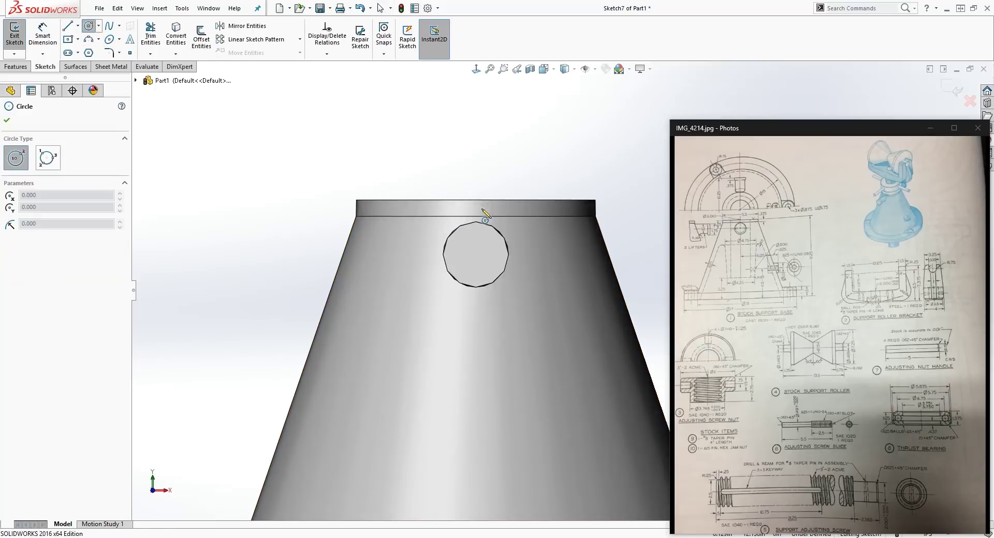
pyautogui.click(480, 267)
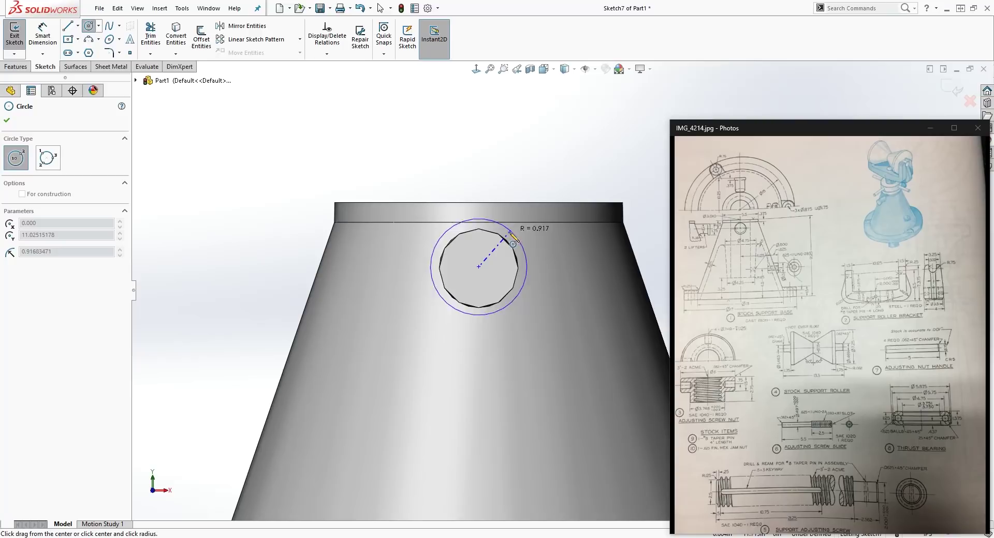
pyautogui.click(513, 245)
pyautogui.press('Escape')
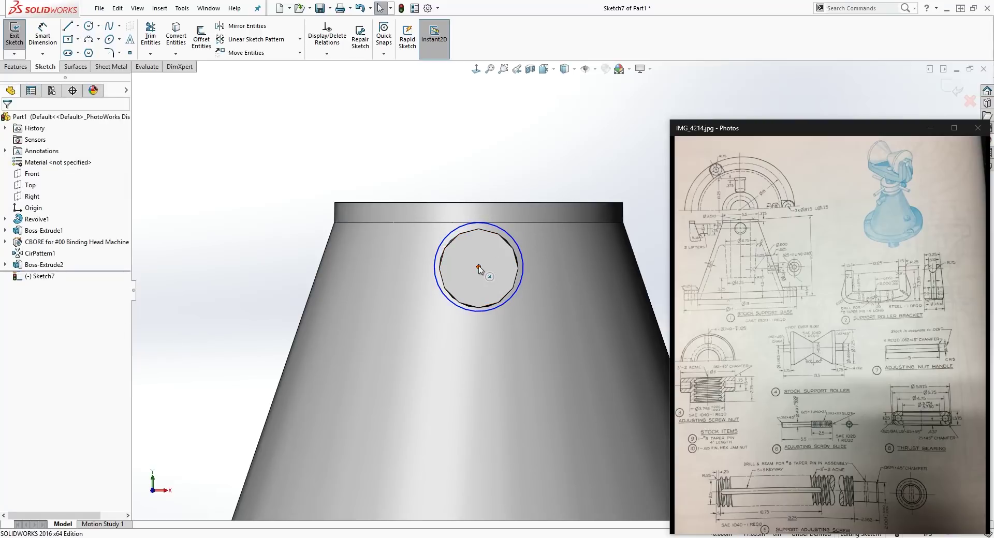
# Align the circle's centre vertically with the part origin.
pyautogui.click(478, 271)
pyautogui.moveTo(479, 271); pyautogui.dragTo(479, 273)
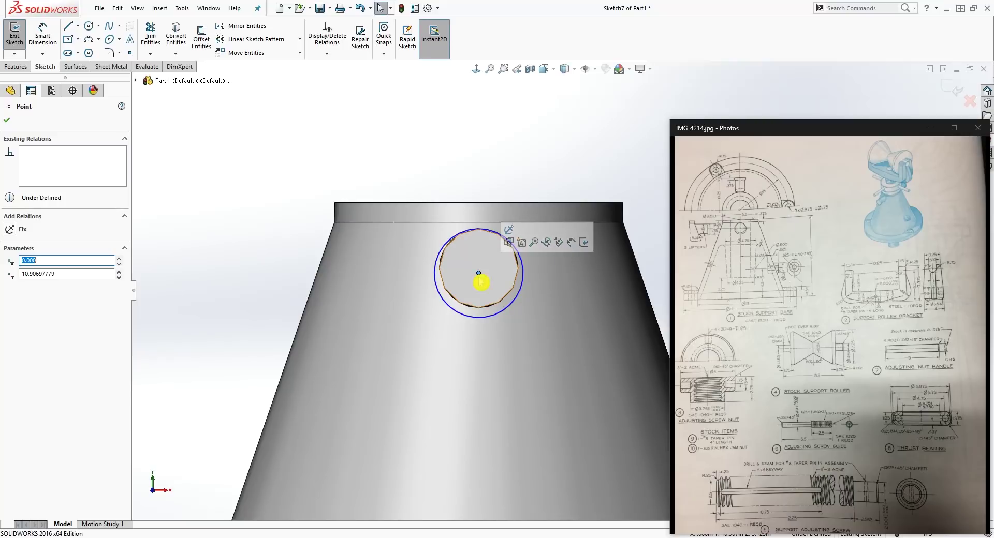
pyautogui.press('Escape')
pyautogui.scroll(3, 500, 311)
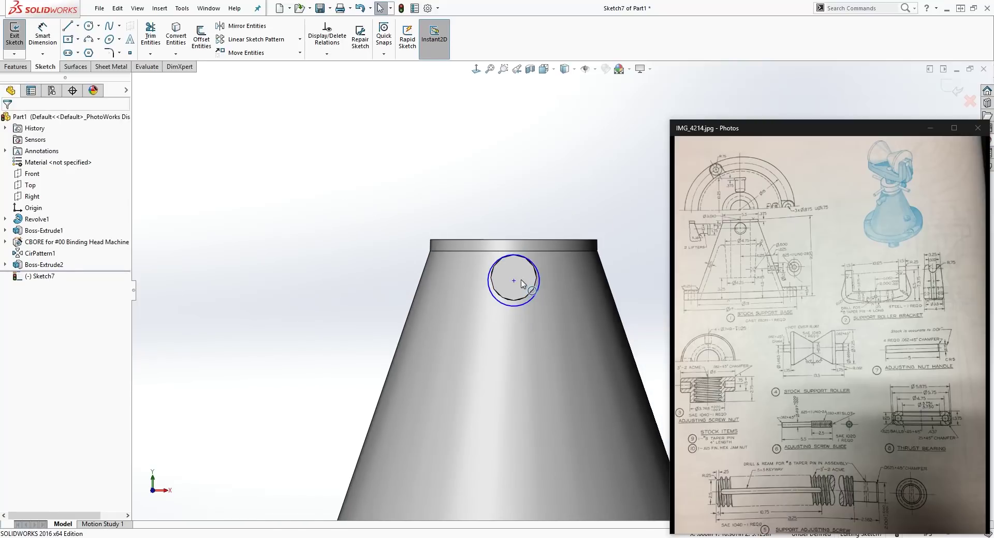
pyautogui.click(513, 283)
pyautogui.scroll(3, 573, 349)
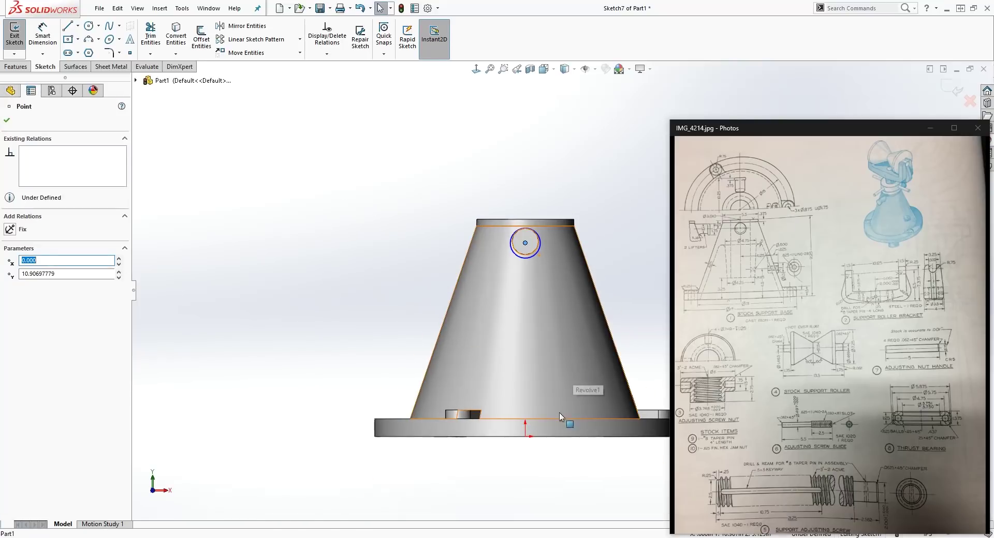
pyautogui.keyDown('ctrl'); pyautogui.click(525, 437); pyautogui.keyUp('ctrl')
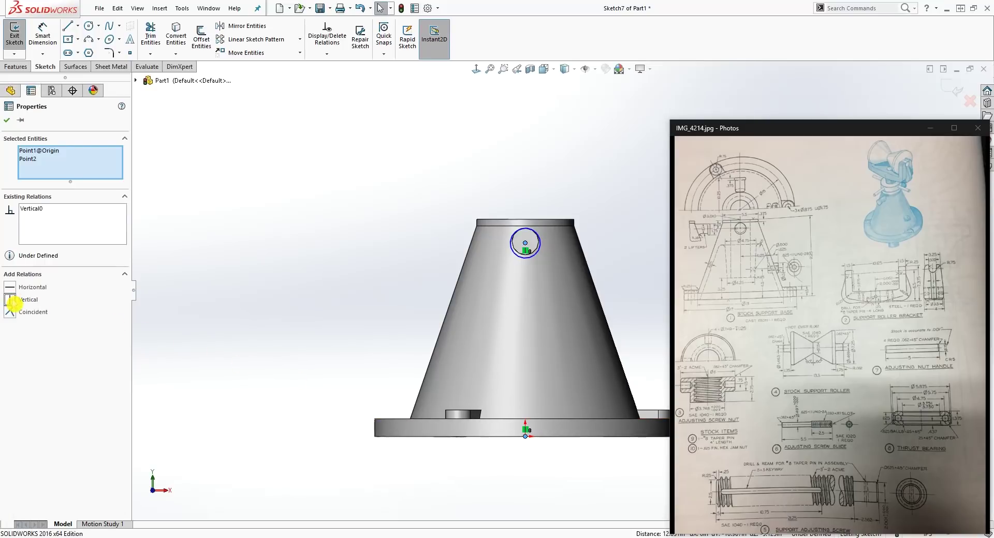
pyautogui.press('Escape')
# Select the outer sketch circle together with the pin's end face.
pyautogui.scroll(-9, 581, 233)
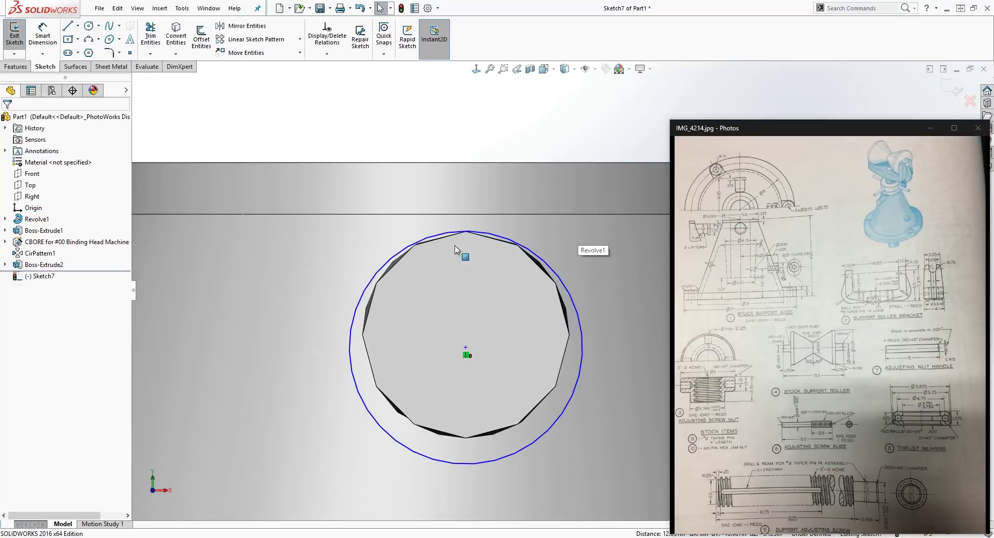
pyautogui.click(473, 234)
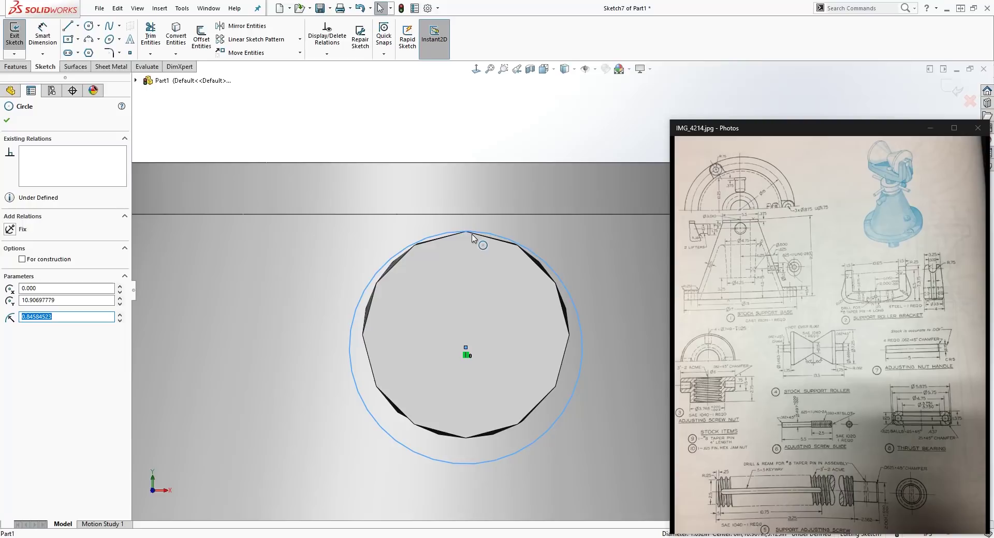
pyautogui.keyDown('ctrl'); pyautogui.click(498, 244); pyautogui.keyUp('ctrl')
pyautogui.click(458, 83)
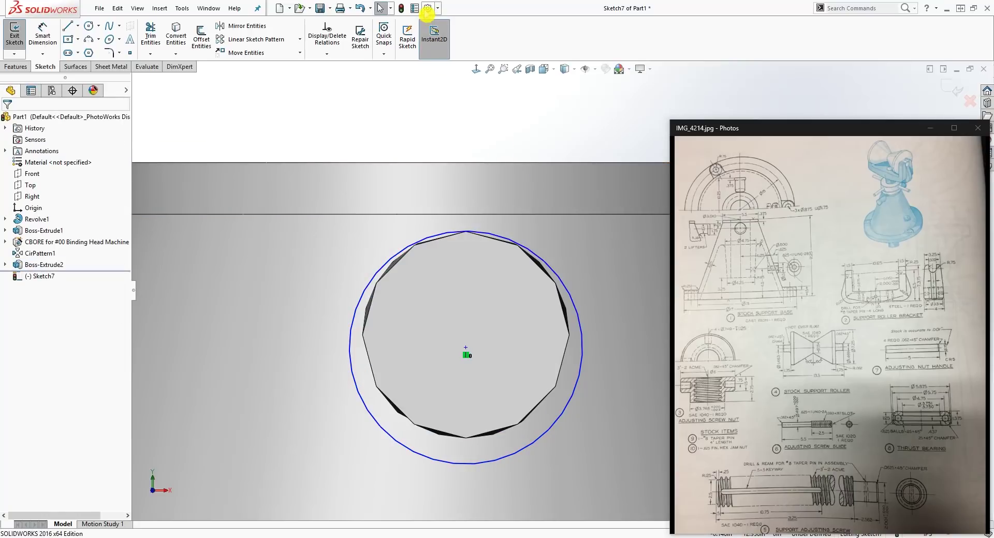
# Raise the document's shaded Image Quality setting for smoother curves.
pyautogui.click(428, 8)
pyautogui.click(259, 94)
pyautogui.click(208, 213)
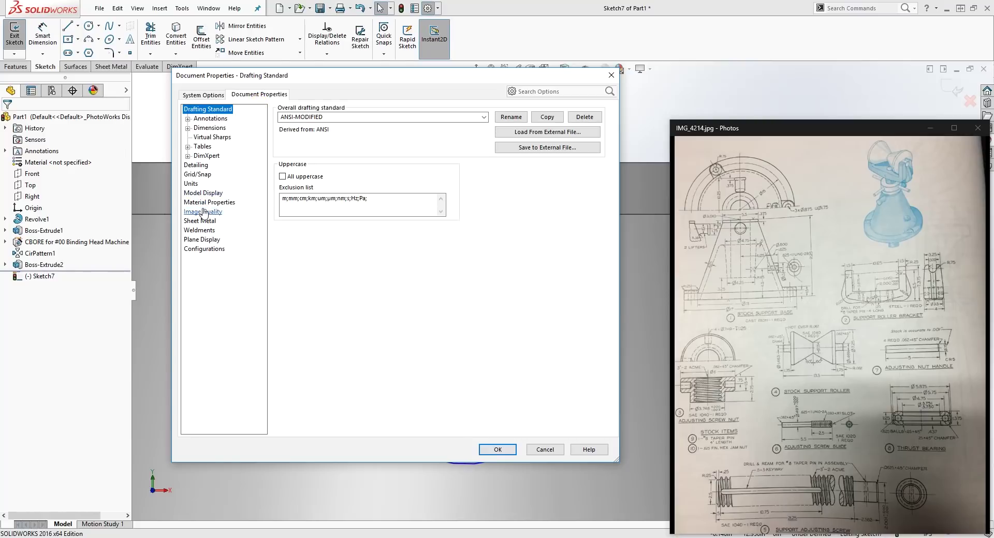
pyautogui.moveTo(309, 131); pyautogui.dragTo(351, 135)
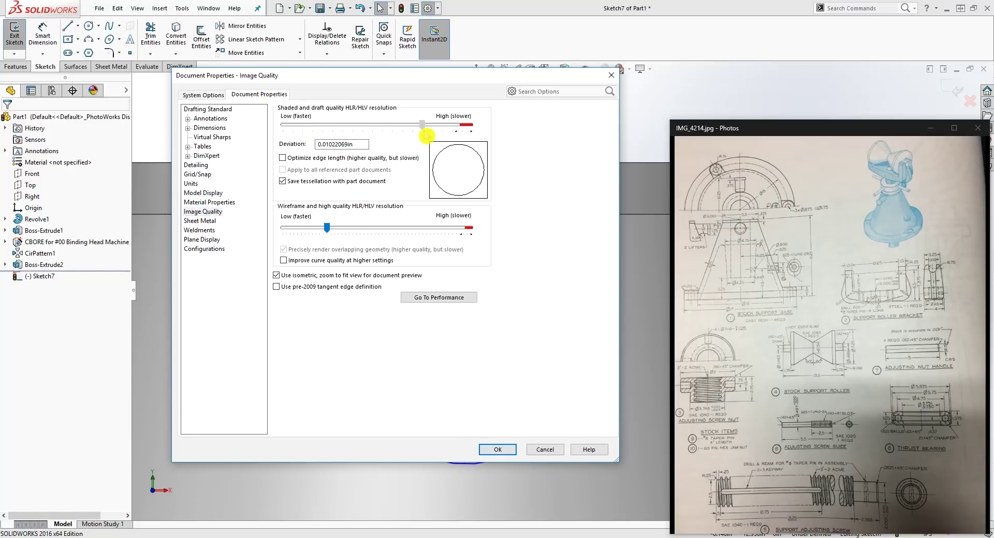
pyautogui.click(507, 451)
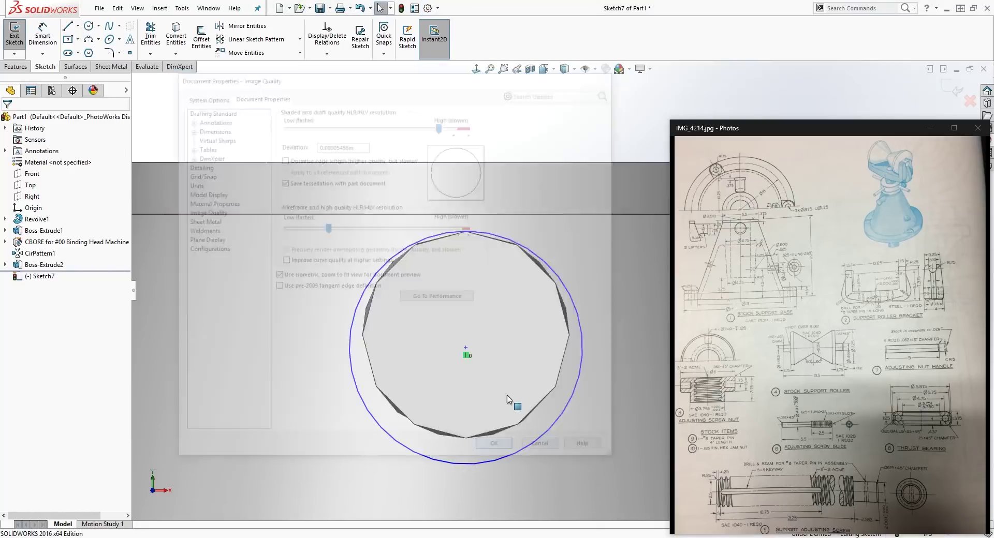
# Make the Sketch7 outer circle tangent to the pin's circular end edge.
pyautogui.scroll(-2, 511, 262)
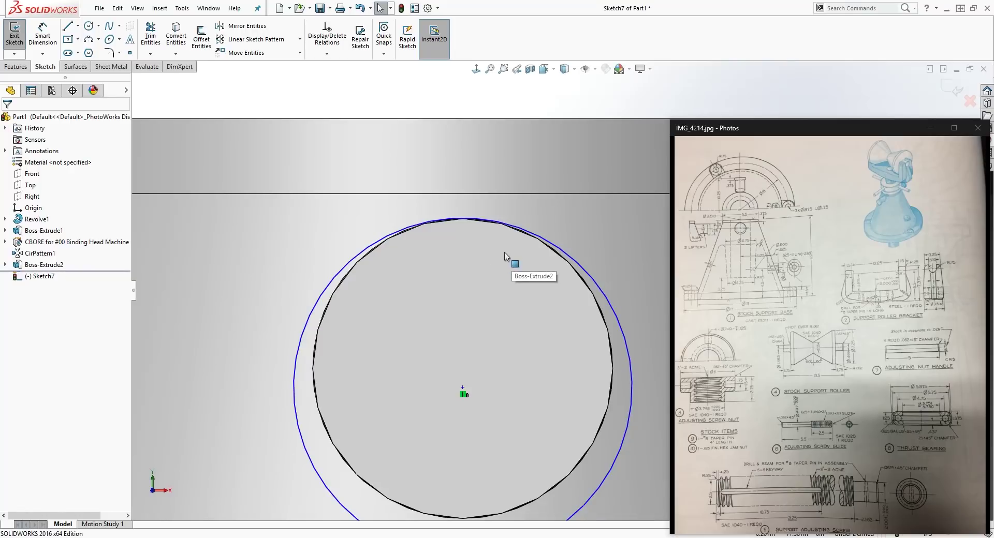
pyautogui.click(541, 247)
pyautogui.keyDown('ctrl'); pyautogui.click(543, 241); pyautogui.keyUp('ctrl')
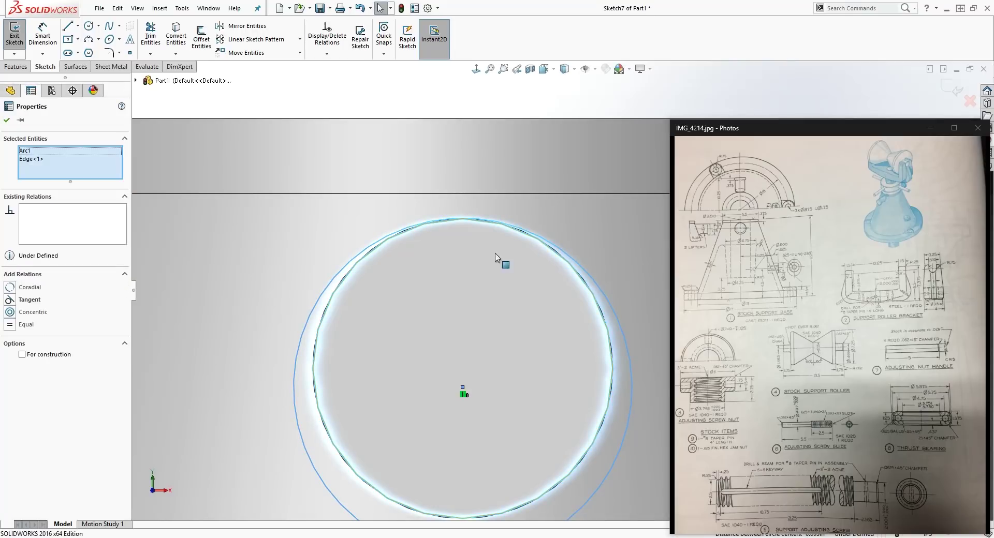
pyautogui.click(13, 301)
pyautogui.click(255, 303)
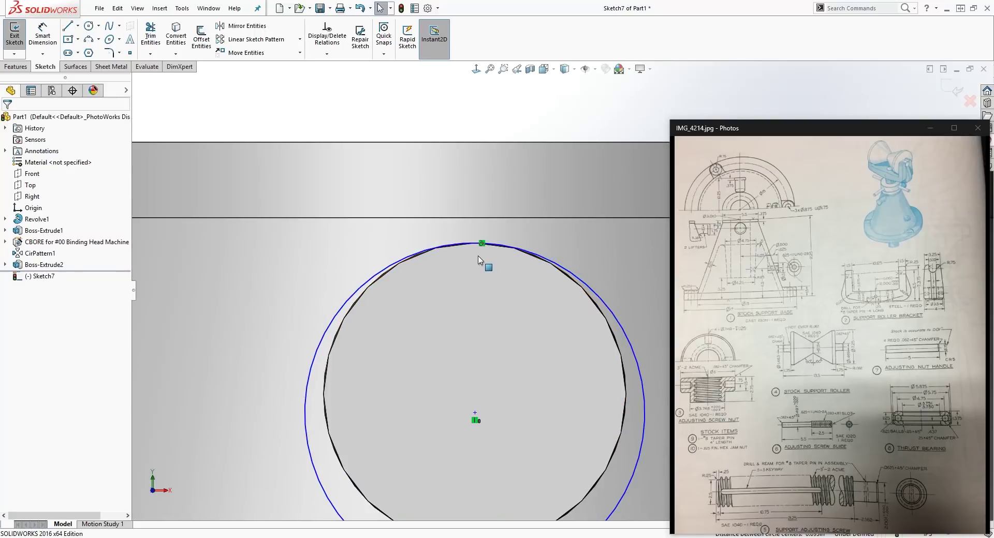
# Dimension the outer circle to a 1.75 diameter, fully defining Sketch7.
pyautogui.click(458, 249)
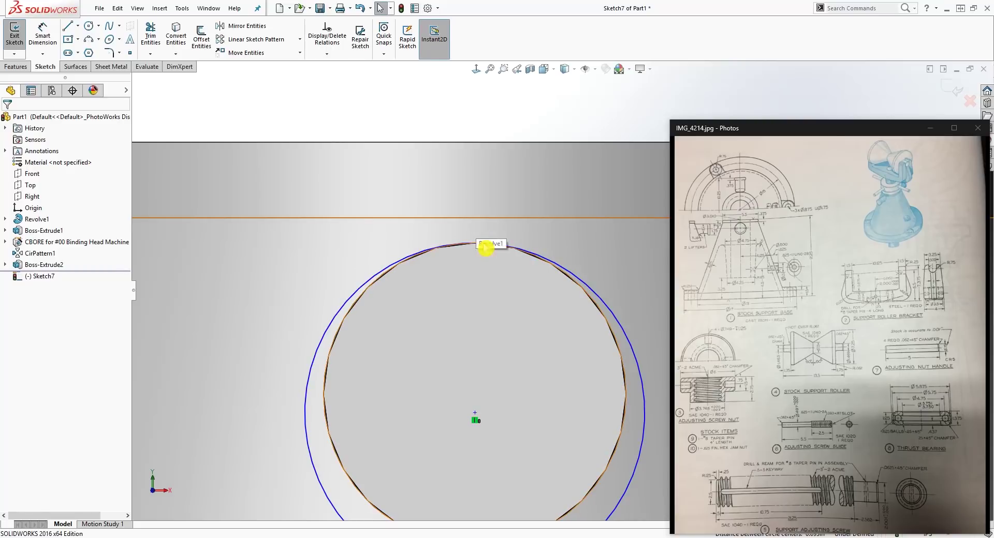
pyautogui.scroll(2, 532, 348)
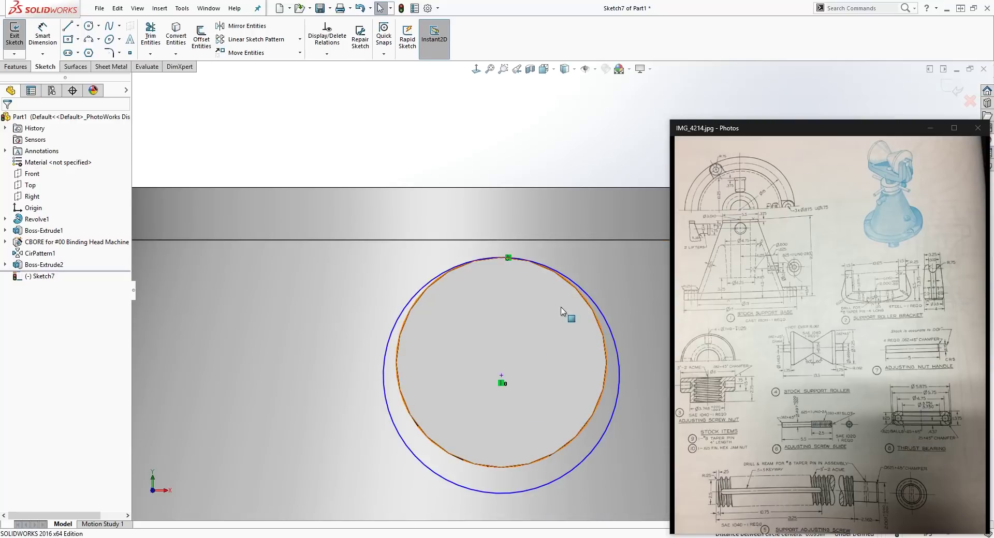
pyautogui.scroll(2, 477, 243)
pyautogui.scroll(-1, 620, 321)
pyautogui.scroll(1, 620, 323)
pyautogui.moveTo(555, 398); pyautogui.dragTo(550, 342, button='right')
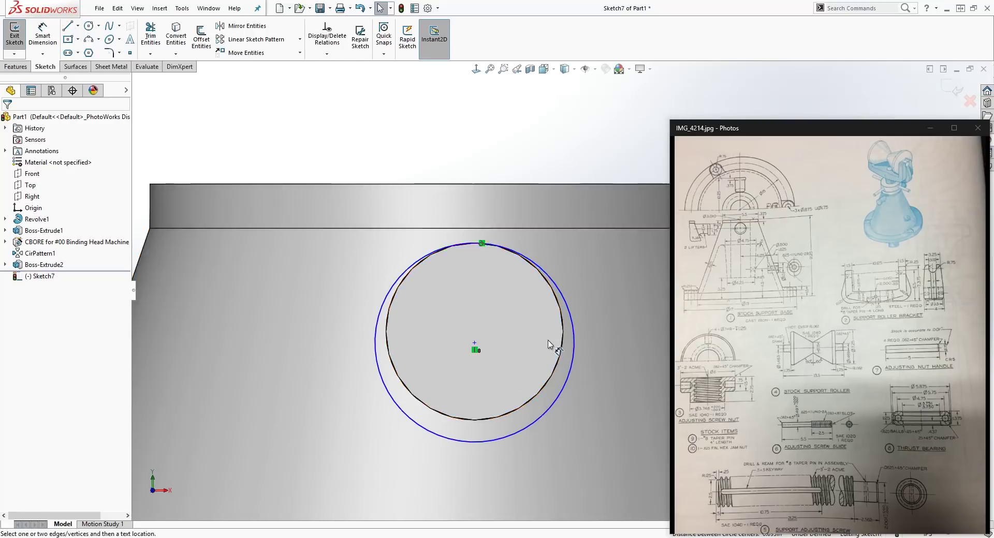
pyautogui.click(536, 426)
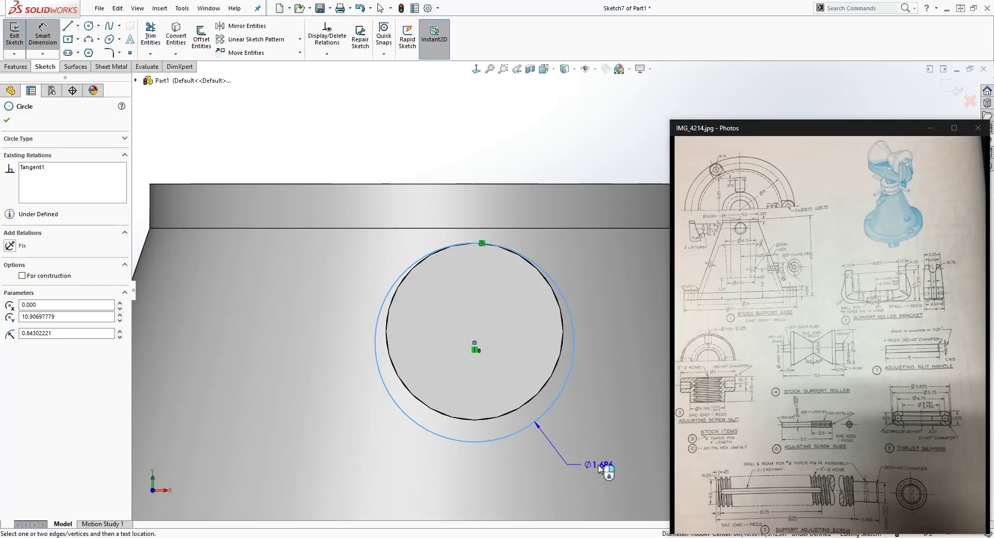
pyautogui.click(600, 468)
pyautogui.write('1.75')
pyautogui.press('Return')
pyautogui.press('Escape')
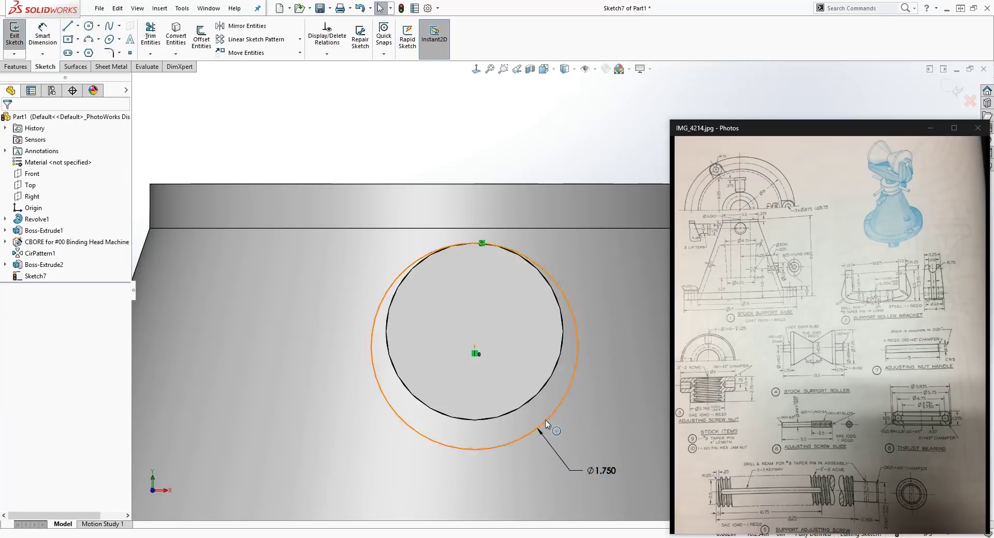
pyautogui.click(120, 138)
pyautogui.click(17, 66)
pyautogui.click(20, 37)
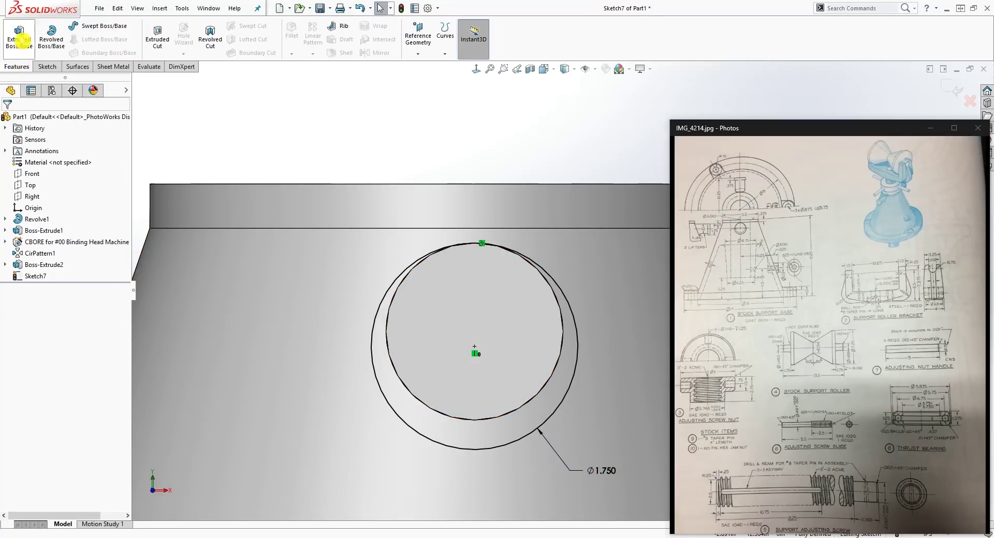
# Extrude the Ø1.750 circle 0.375in blind, reversed back over the pin end as a collar.
pyautogui.moveTo(313, 313); pyautogui.dragTo(422, 356, button='middle')
pyautogui.scroll(6, 490, 498)
pyautogui.click(62, 219)
pyautogui.click(43, 219)
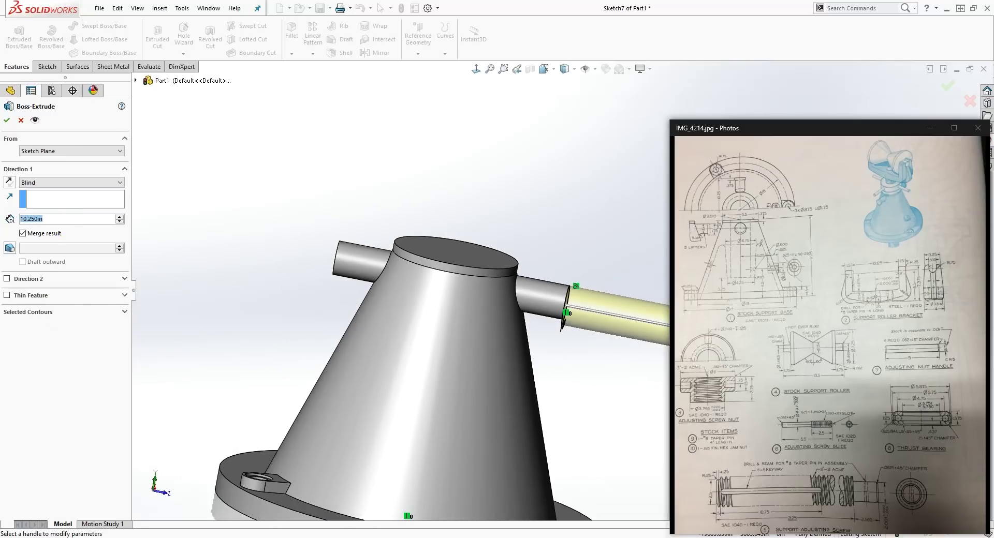
pyautogui.write('.375')
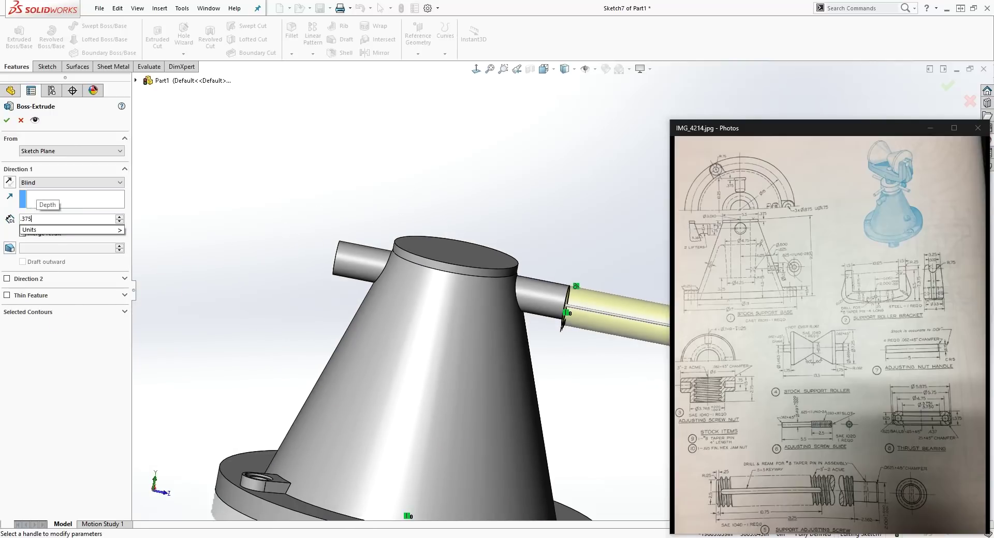
pyautogui.press('Return')
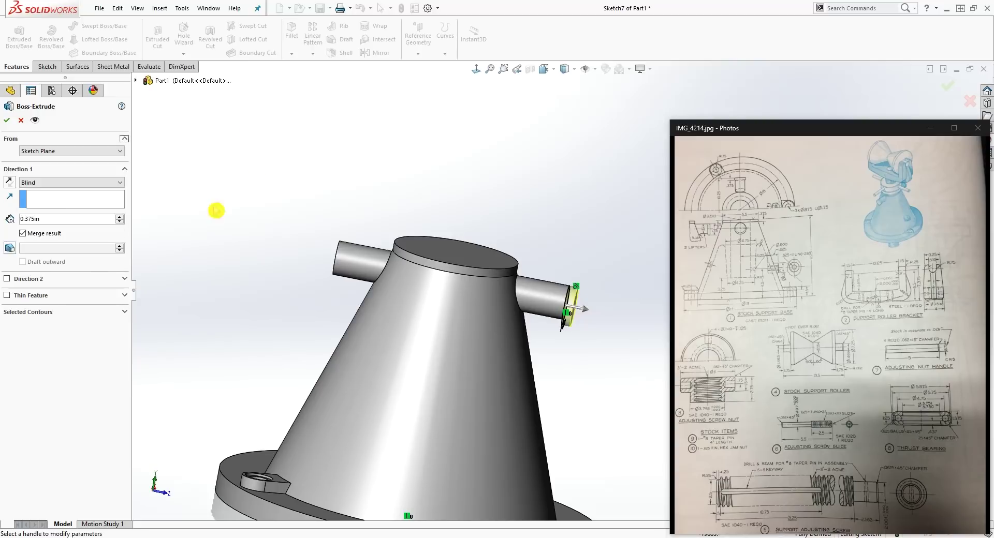
pyautogui.click(10, 182)
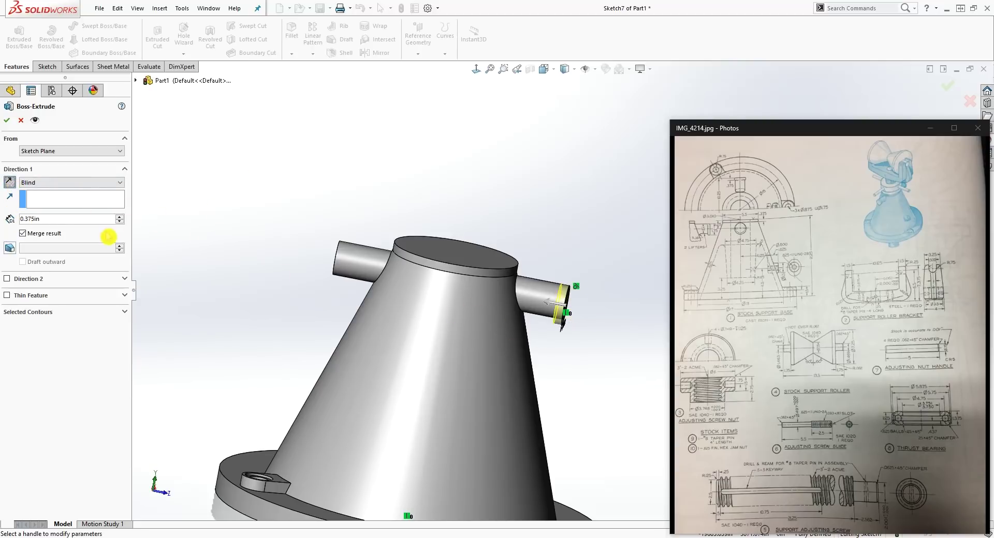
pyautogui.click(11, 124)
pyautogui.moveTo(561, 406); pyautogui.dragTo(544, 306, button='middle')
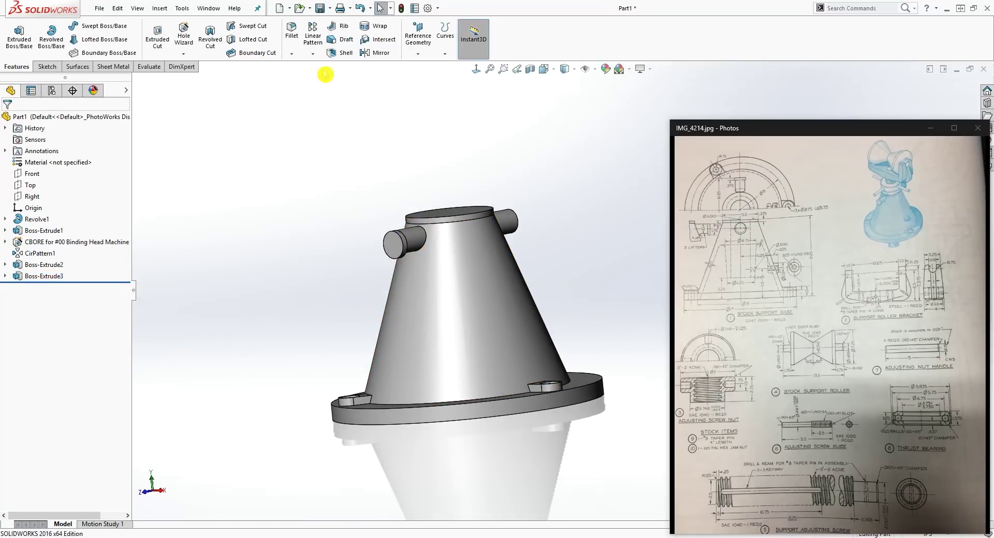
# Mirror Boss-Extrude3 across the Front plane onto the opposite pin's end.
pyautogui.click(372, 53)
pyautogui.click(136, 81)
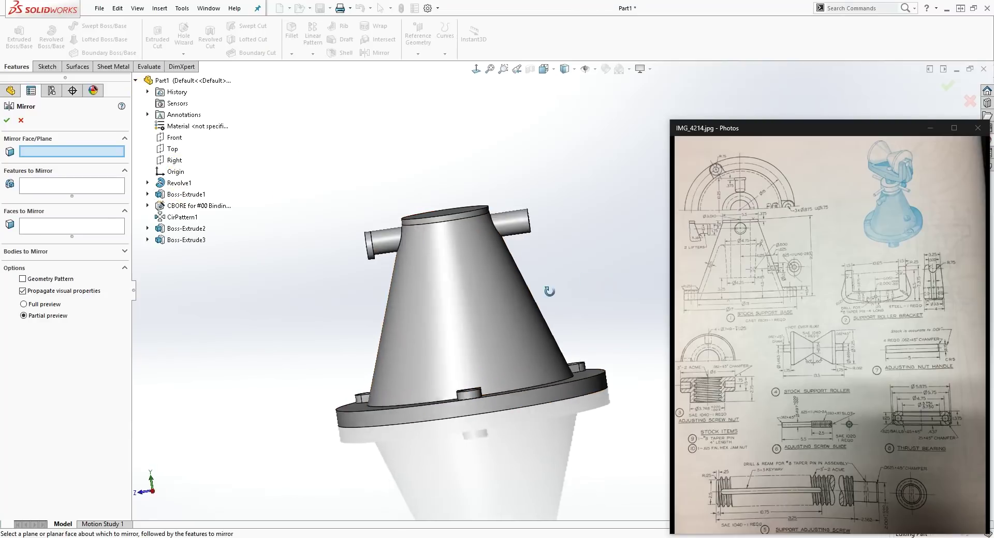
pyautogui.moveTo(581, 282); pyautogui.dragTo(574, 337, button='middle')
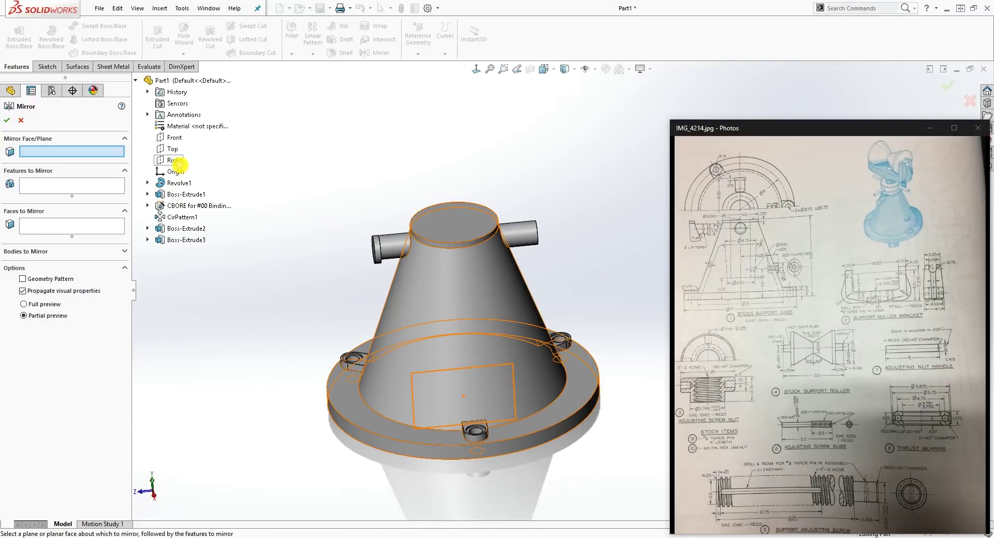
pyautogui.click(173, 138)
pyautogui.moveTo(381, 180); pyautogui.dragTo(417, 146, button='middle')
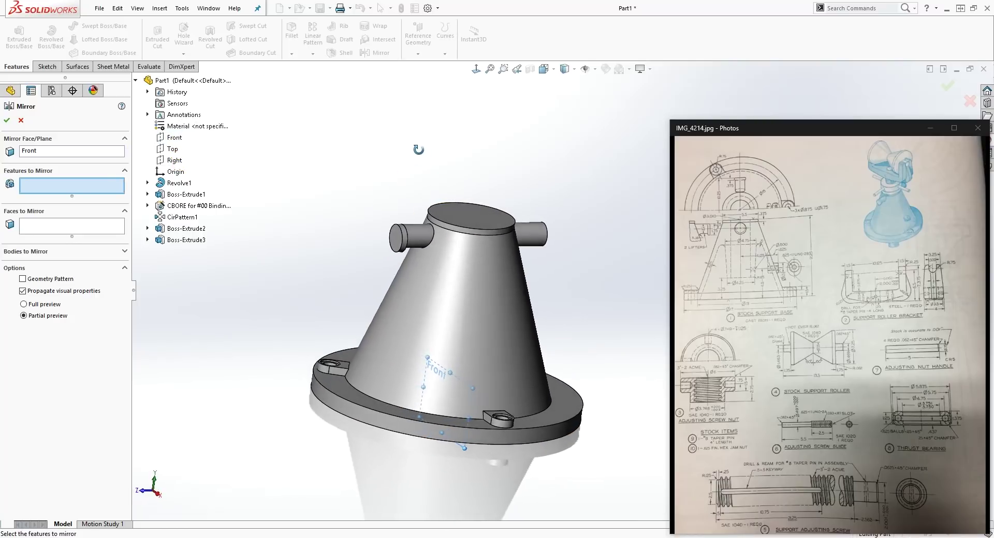
pyautogui.click(168, 242)
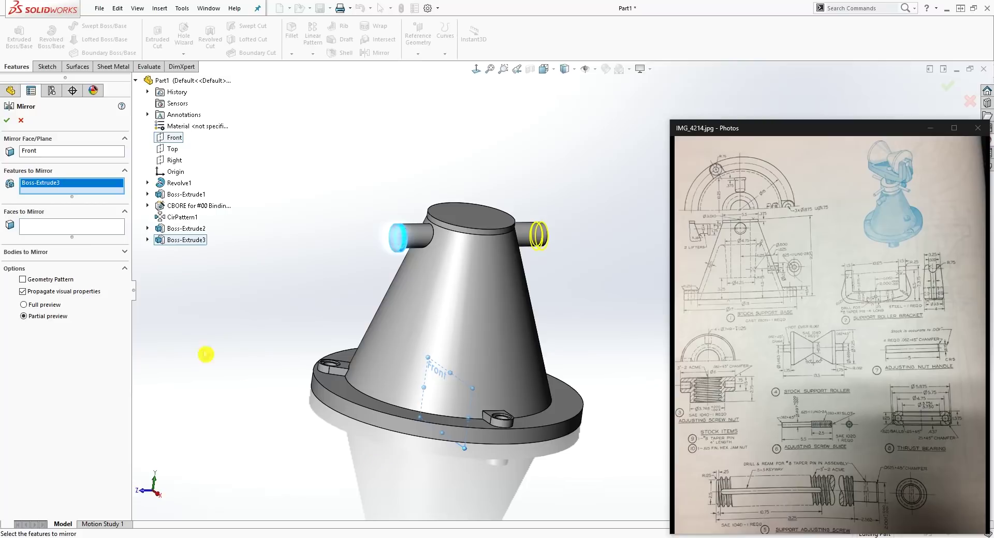
pyautogui.click(8, 122)
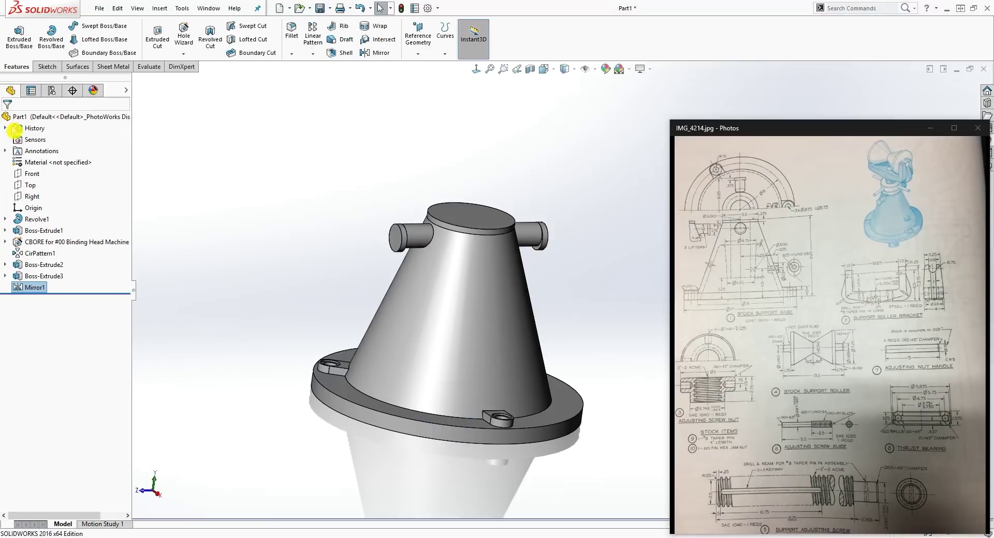
pyautogui.scroll(1, 468, 320)
pyautogui.scroll(-2, 468, 318)
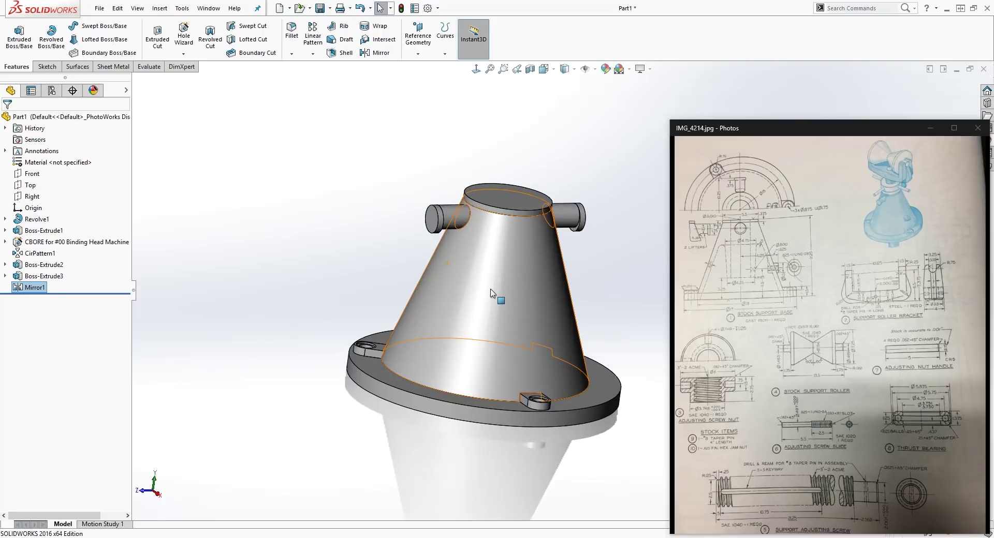
# Start a new sketch on the Front plane, viewed face-on.
pyautogui.click(207, 207)
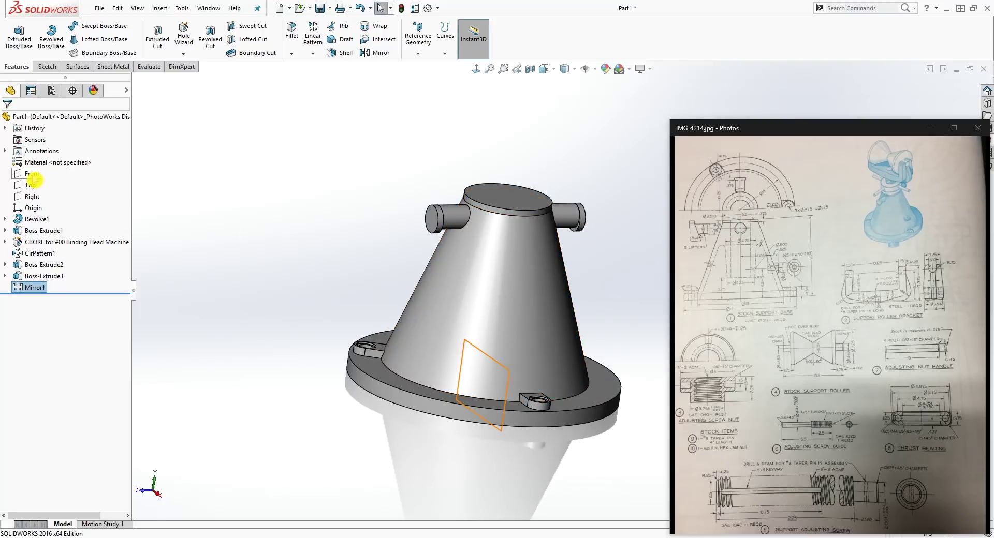
pyautogui.click(32, 174)
pyautogui.moveTo(362, 218); pyautogui.dragTo(413, 258, button='middle')
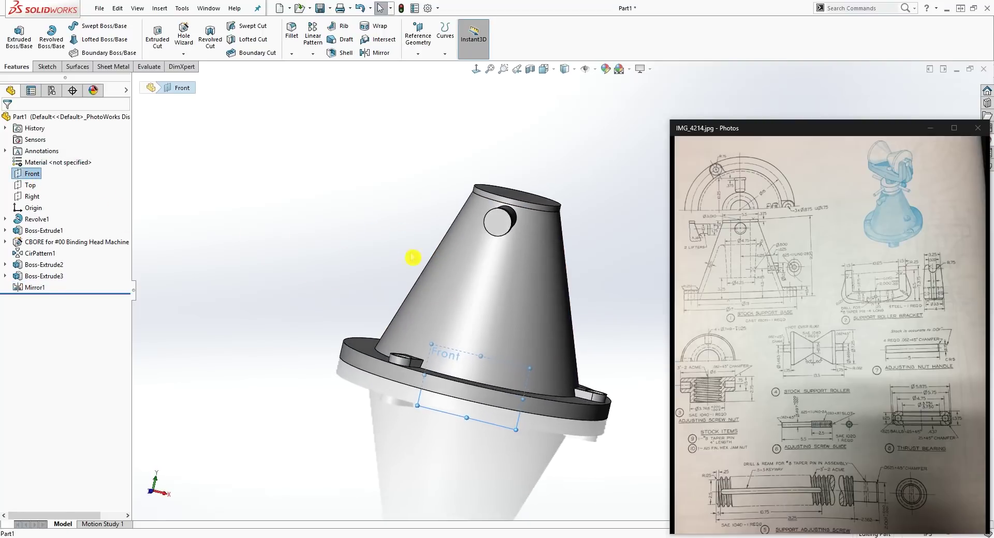
pyautogui.click(46, 70)
pyautogui.click(14, 32)
pyautogui.click(475, 69)
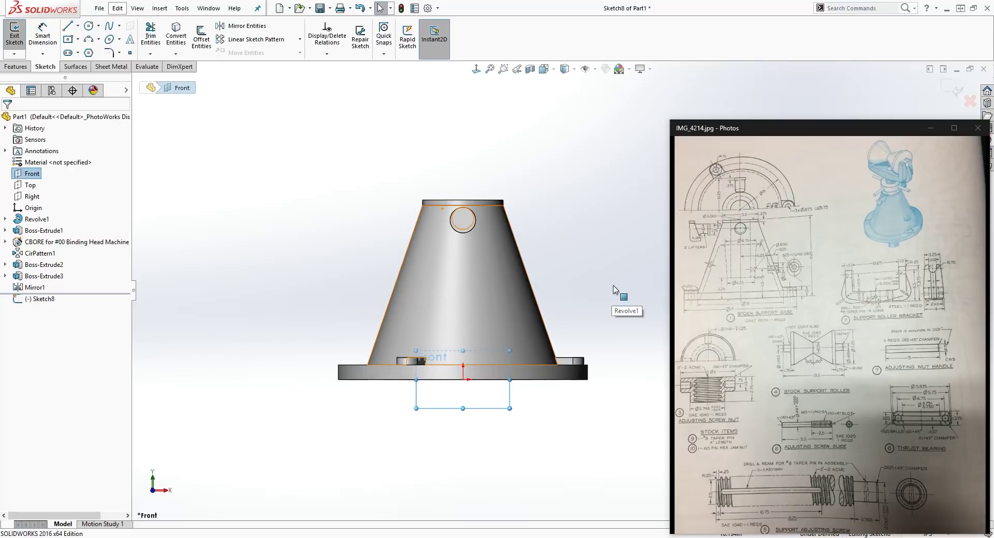
# Draw a vertical 12.25 line from the origin up to the cone's top edge.
pyautogui.press('l')
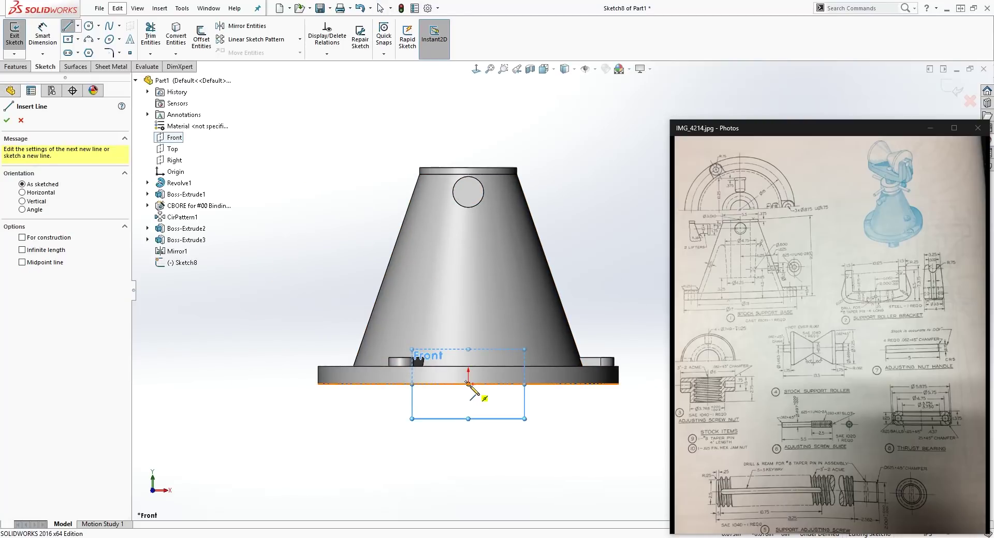
pyautogui.click(469, 384)
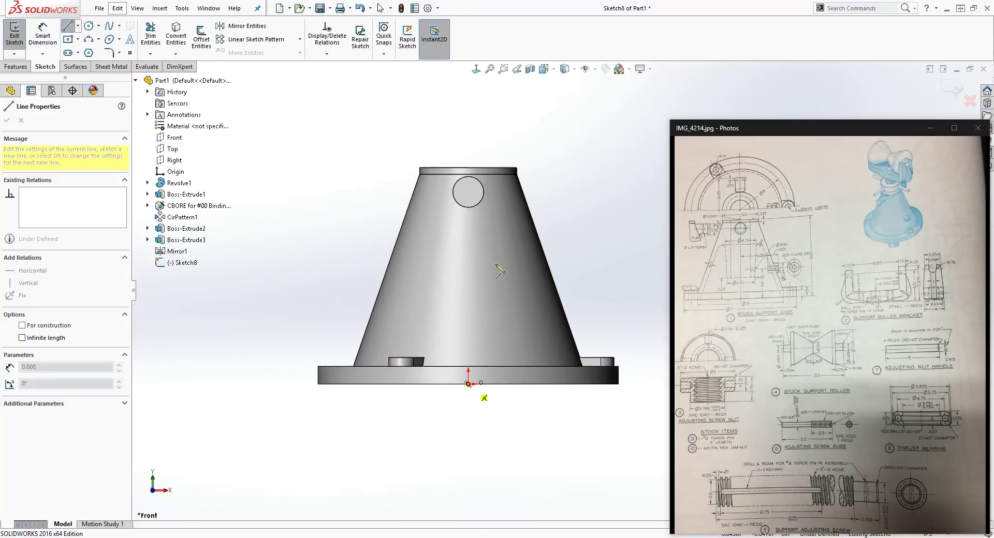
pyautogui.click(469, 167)
pyautogui.press('Escape')
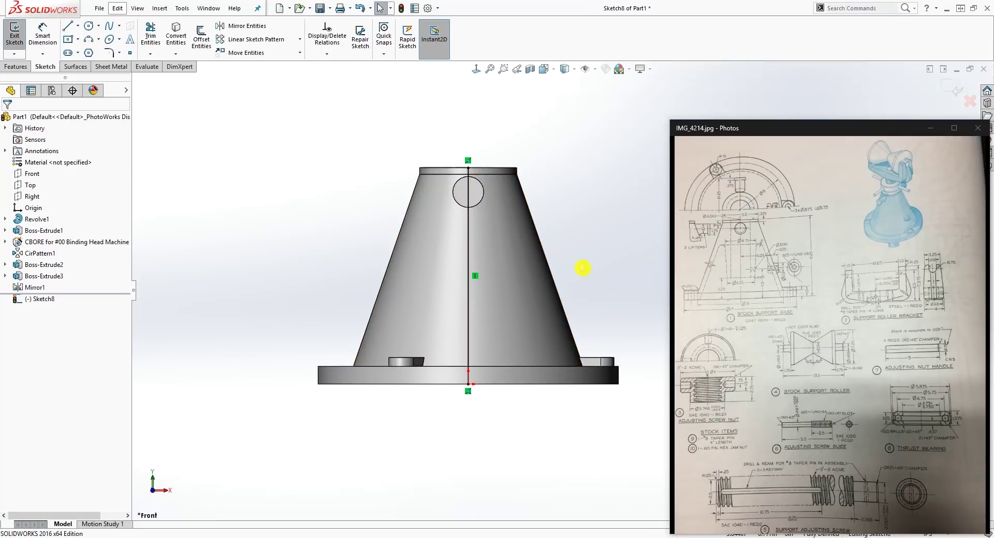
pyautogui.moveTo(596, 228); pyautogui.dragTo(562, 223, button='right')
pyautogui.scroll(-4, 455, 143)
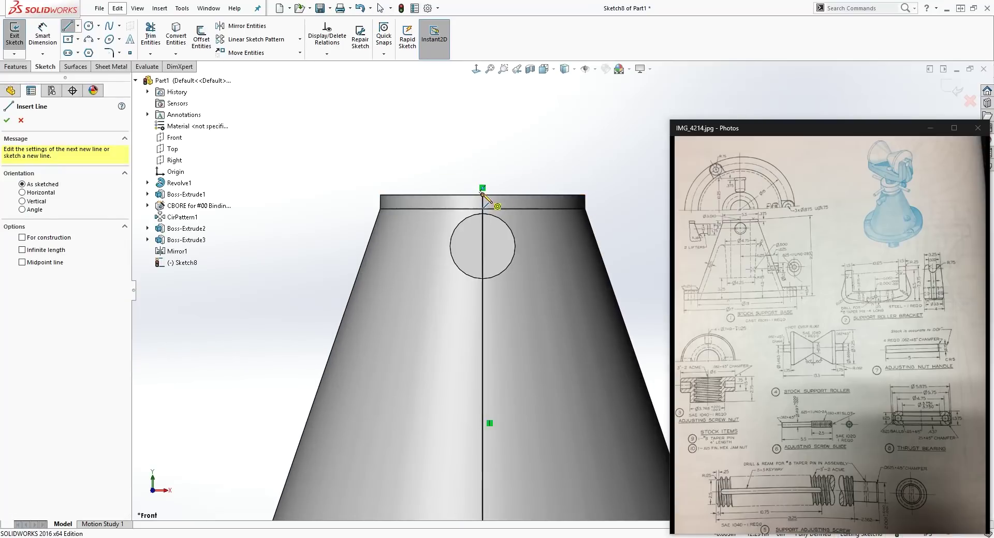
pyautogui.click(482, 195)
pyautogui.press('Escape')
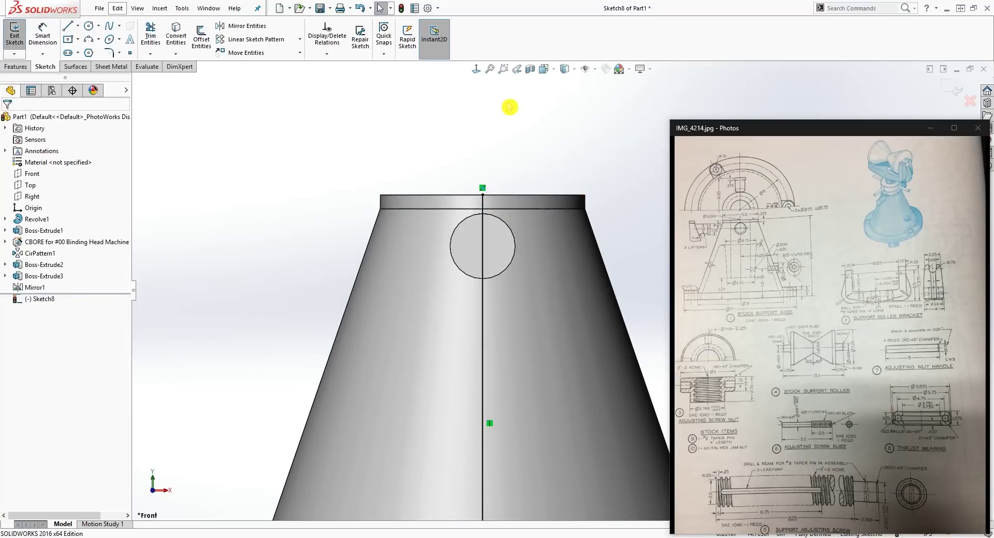
# Apply a section view to show the cone cut open.
pyautogui.click(530, 71)
pyautogui.scroll(-8, 604, 284)
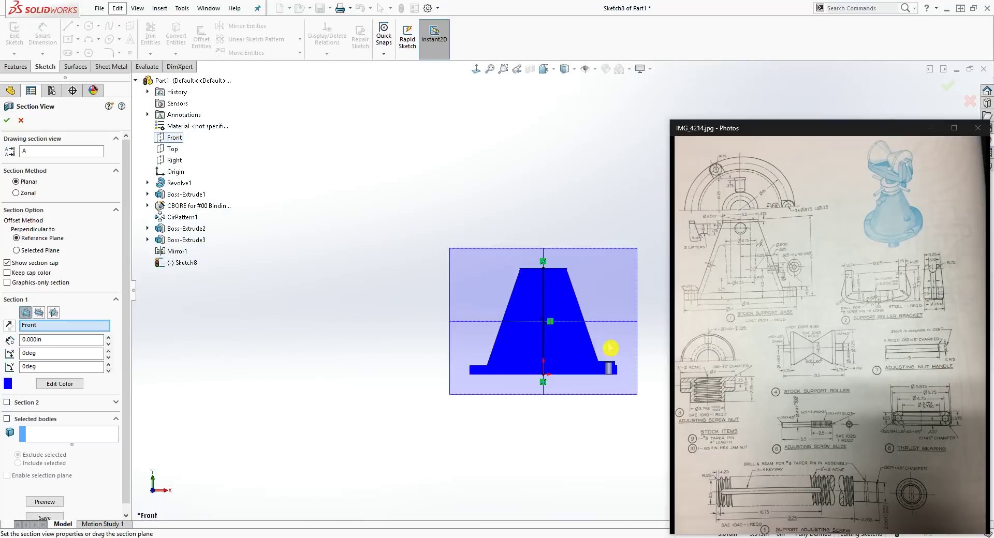
pyautogui.click(11, 123)
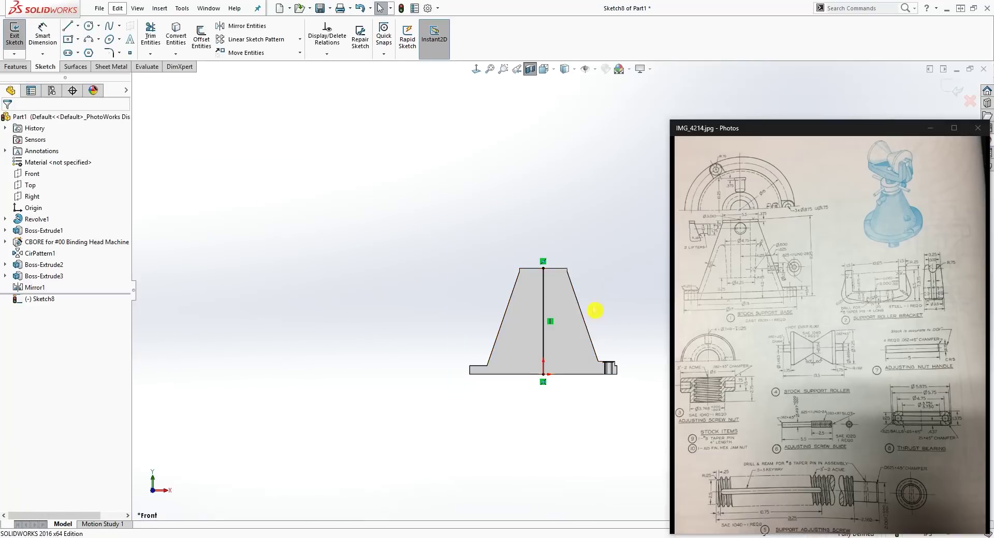
pyautogui.scroll(5, 617, 328)
# Draw the cavity outline from the cone top: down, short step, up, slanting to the base.
pyautogui.press('l')
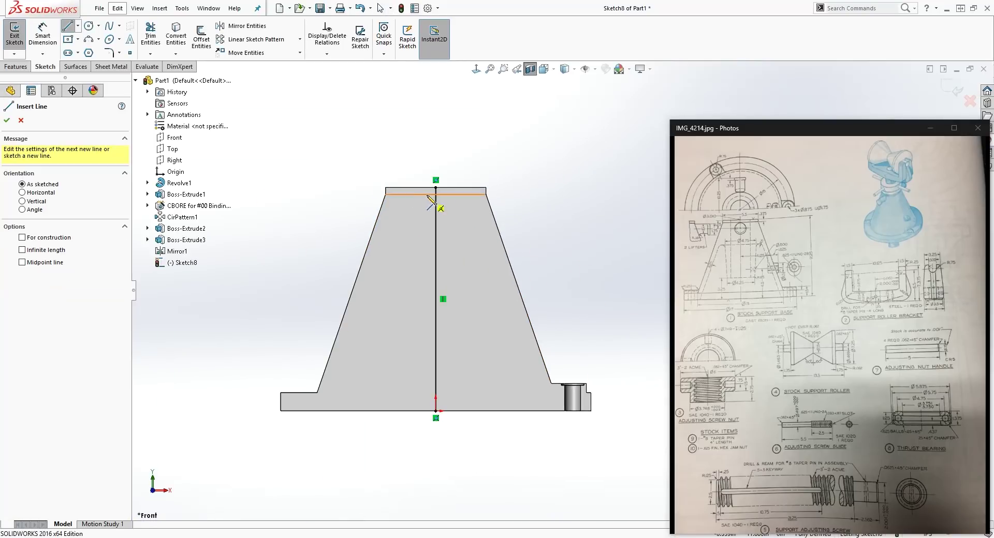
pyautogui.click(435, 187)
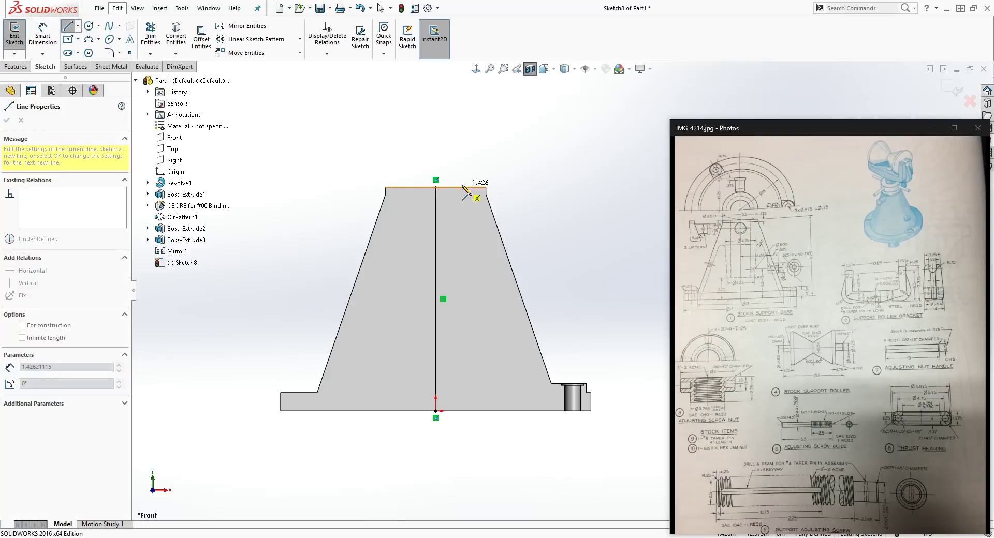
pyautogui.click(462, 188)
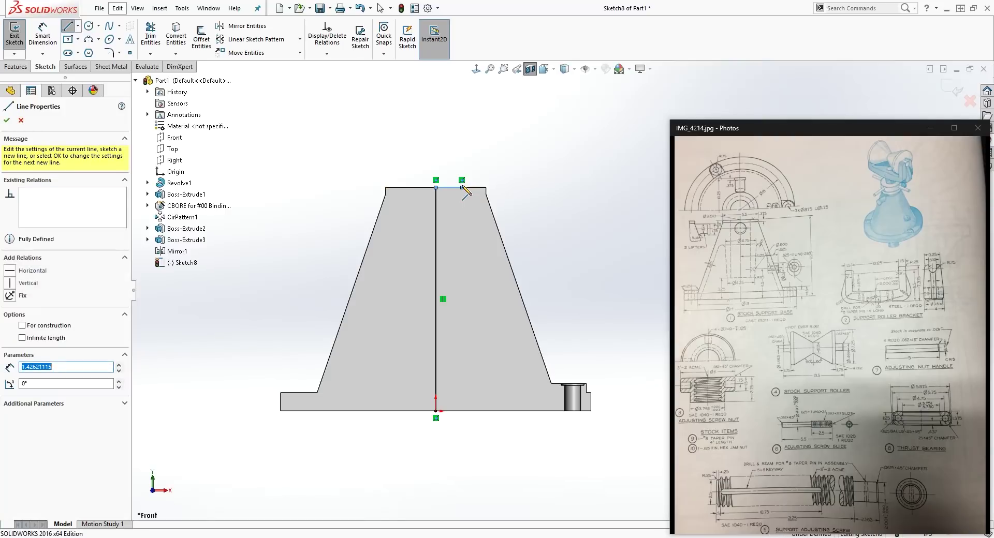
pyautogui.click(462, 351)
pyautogui.click(481, 351)
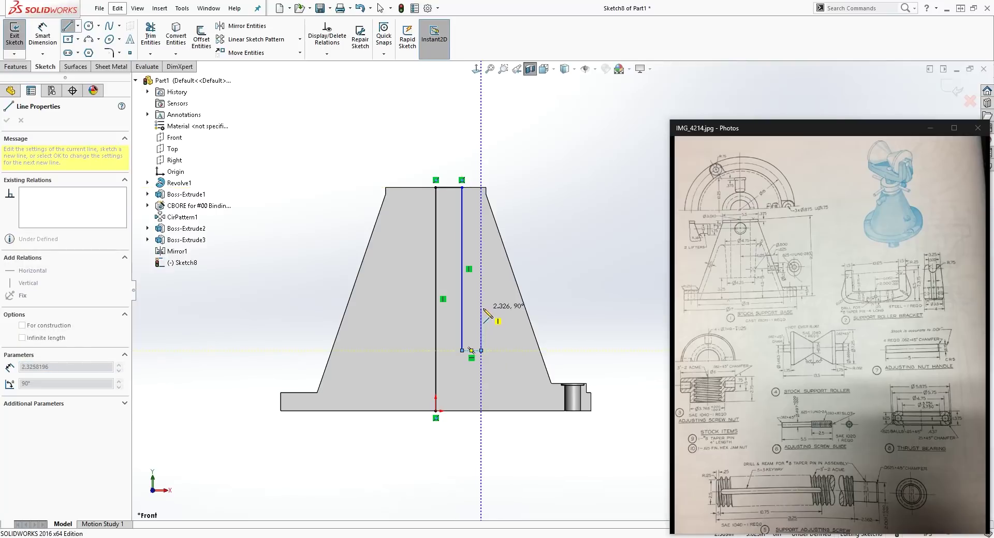
pyautogui.click(485, 280)
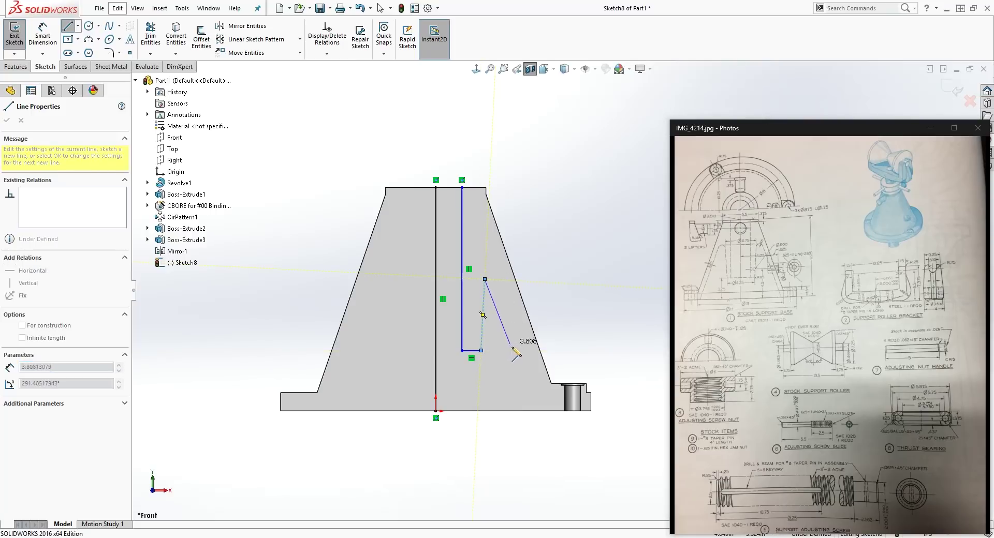
pyautogui.doubleClick(542, 412)
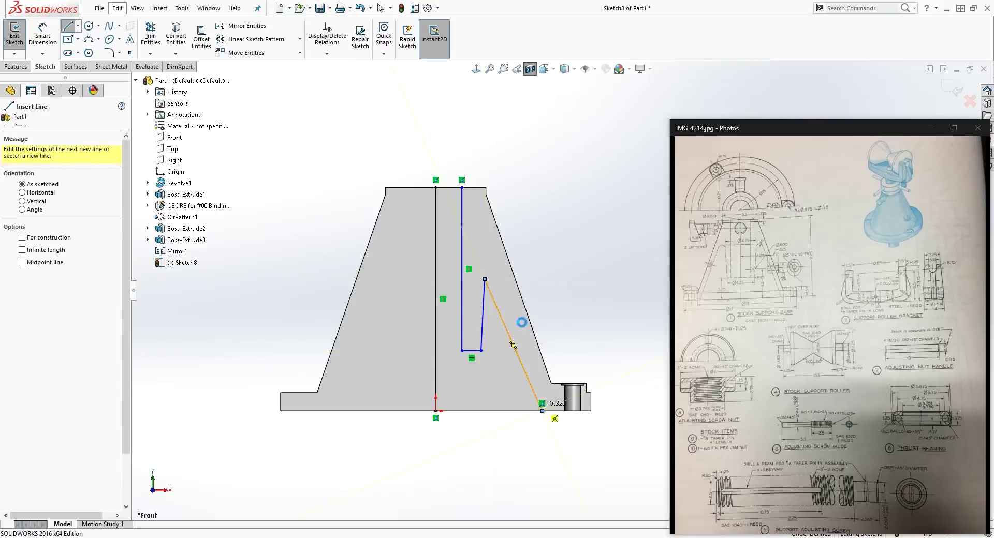
pyautogui.click(436, 411)
pyautogui.click(542, 411)
pyautogui.press('Escape')
pyautogui.scroll(-6, 548, 404)
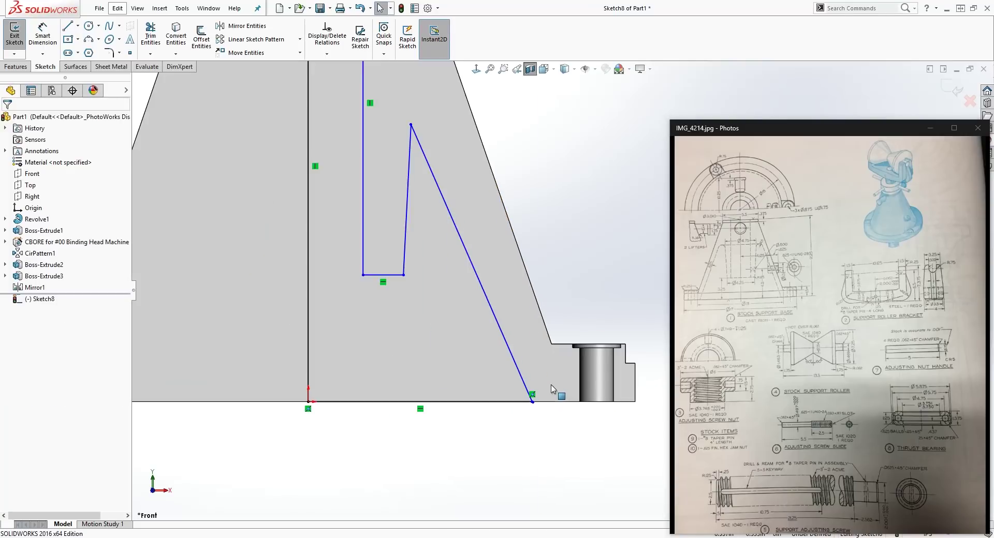
# Delete the stray short segment at the outline's lower-right corner.
pyautogui.click(494, 384)
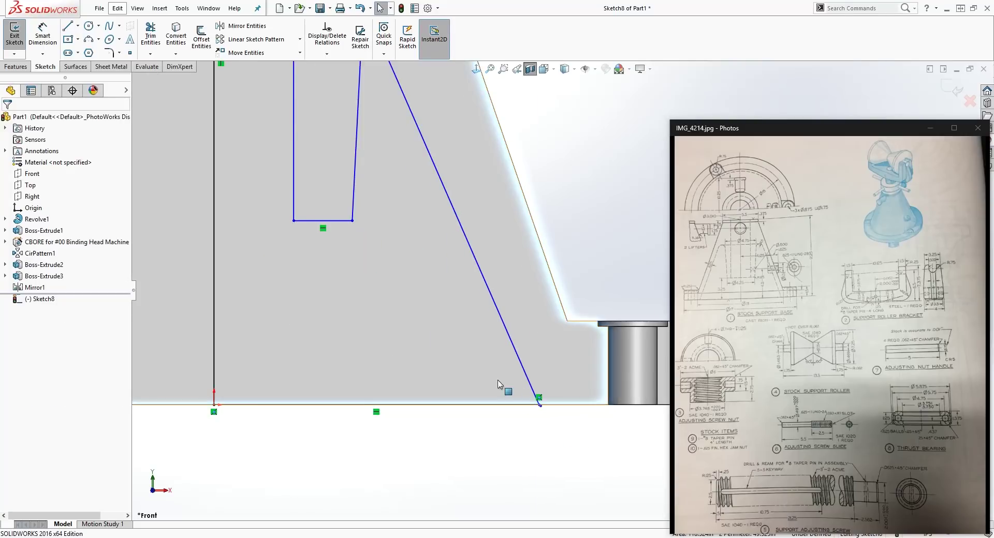
pyautogui.scroll(3, 553, 424)
pyautogui.moveTo(577, 436); pyautogui.dragTo(528, 358)
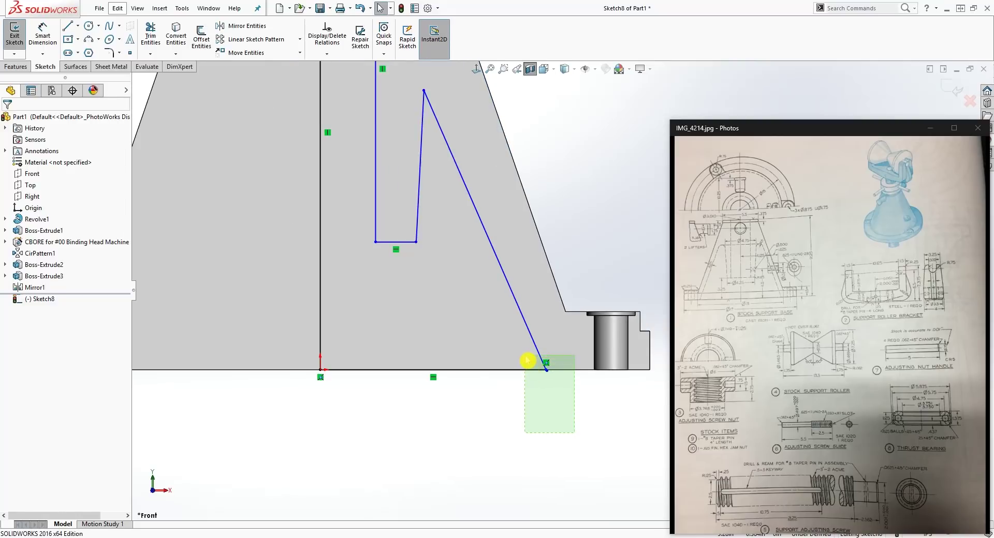
pyautogui.scroll(-3, 554, 362)
pyautogui.click(562, 325)
pyautogui.press('Delete')
pyautogui.scroll(5, 561, 344)
pyautogui.press('f')
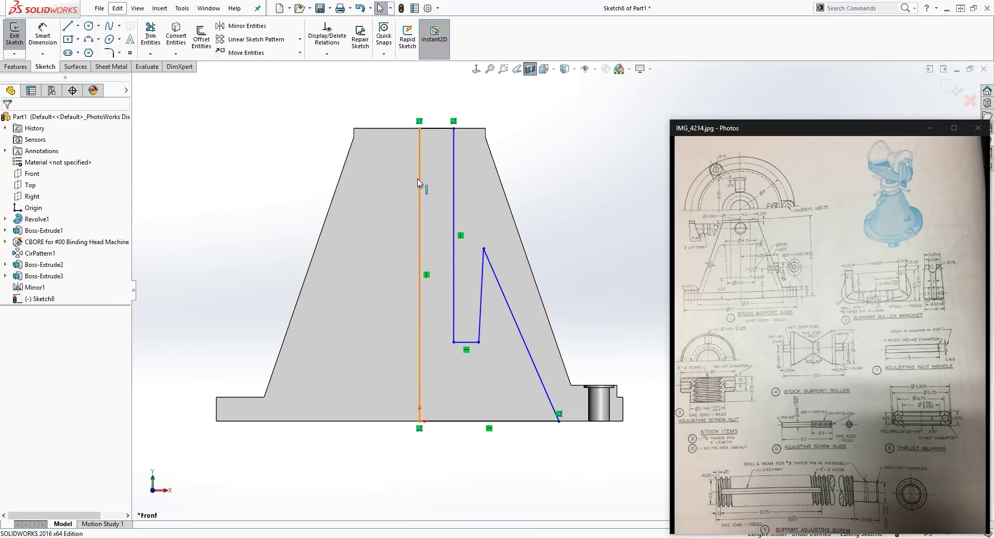
# Convert the vertical centre line to construction geometry.
pyautogui.click(420, 274)
pyautogui.click(23, 285)
pyautogui.click(553, 198)
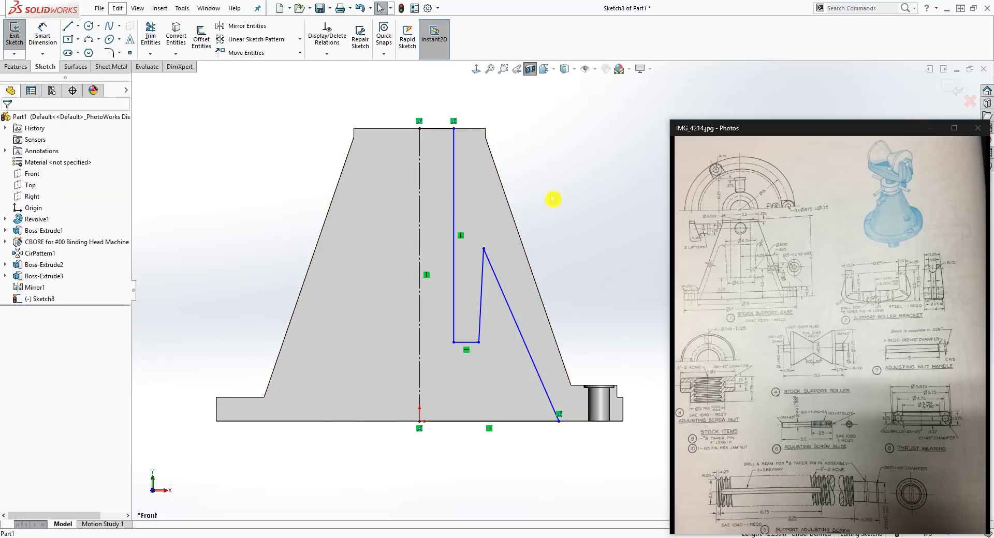
pyautogui.click(454, 166)
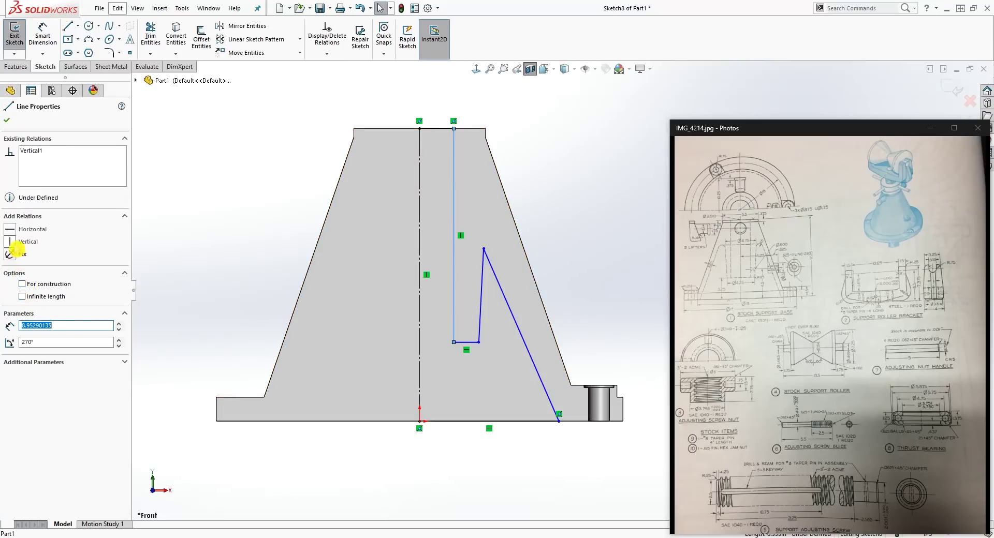
# Dimension the cavity's top width from the centreline as 3.010.
pyautogui.press('Escape')
pyautogui.moveTo(588, 215); pyautogui.dragTo(523, 104, button='right')
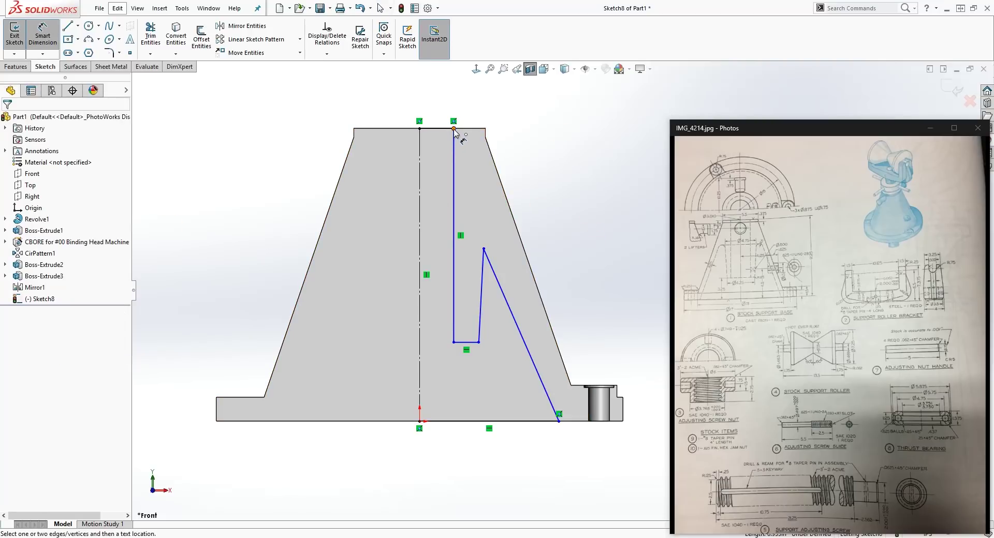
pyautogui.click(454, 128)
pyautogui.click(419, 156)
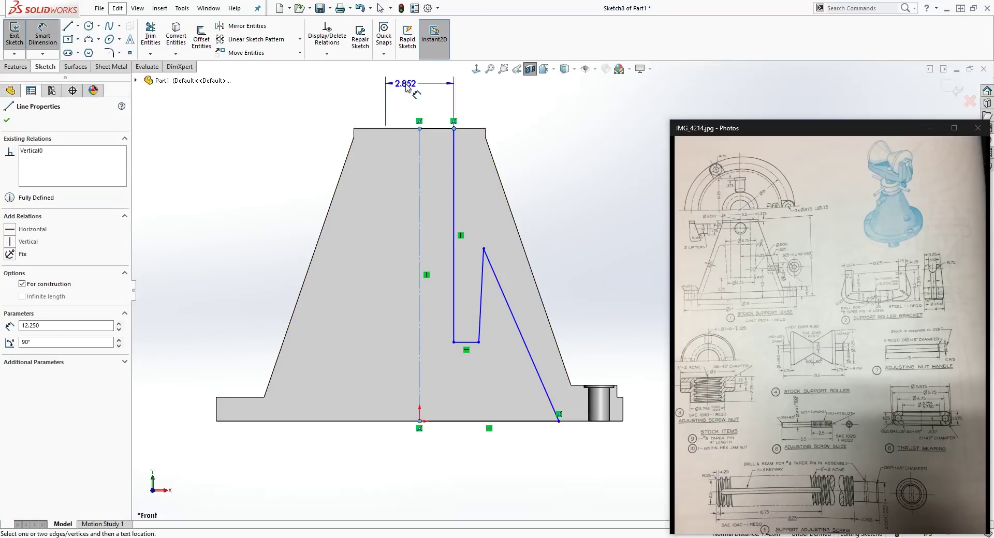
pyautogui.click(406, 87)
pyautogui.write('3.01')
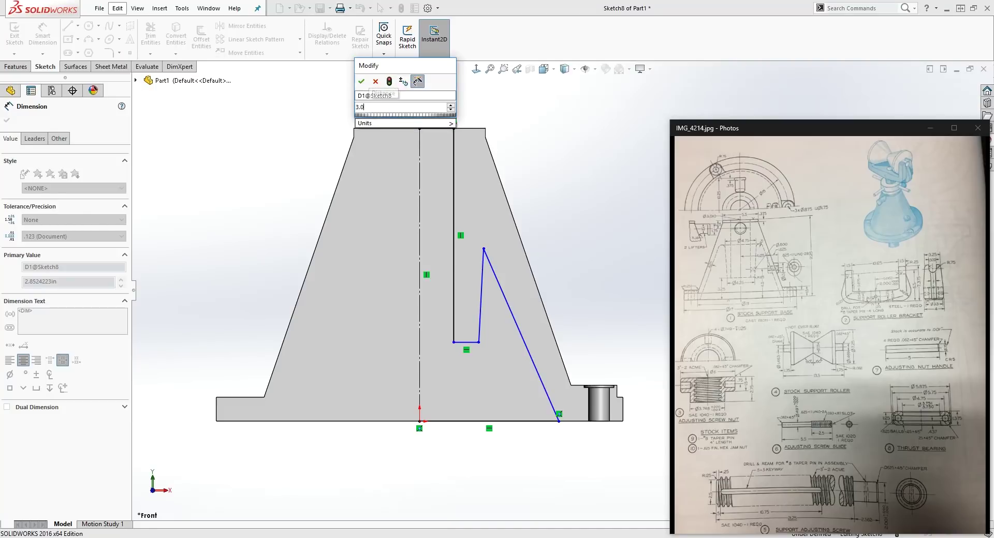
pyautogui.press('Return')
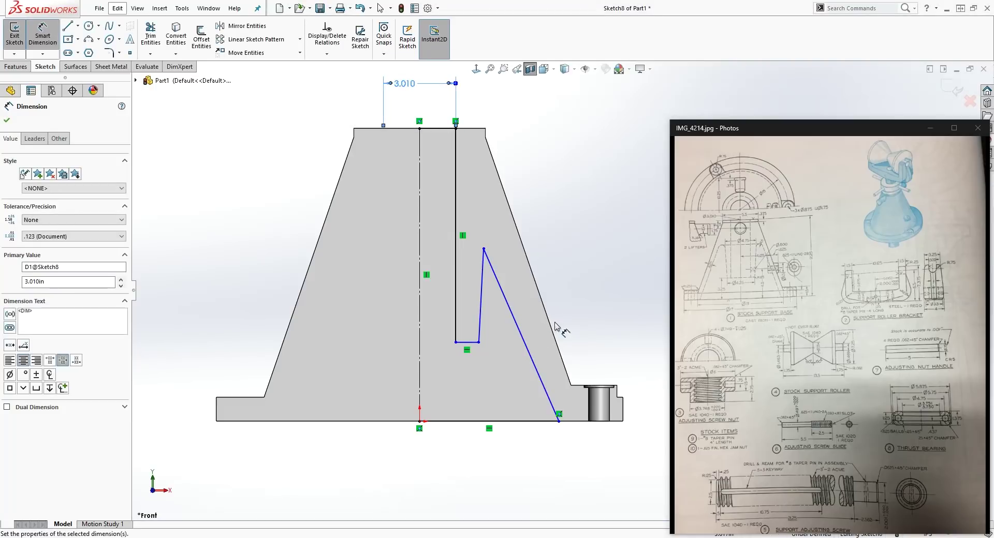
pyautogui.press('Escape')
# Dimension the lower inner corner as a 4.250 diameter about the centreline.
pyautogui.click(474, 441)
pyautogui.moveTo(481, 490); pyautogui.dragTo(485, 425, button='right')
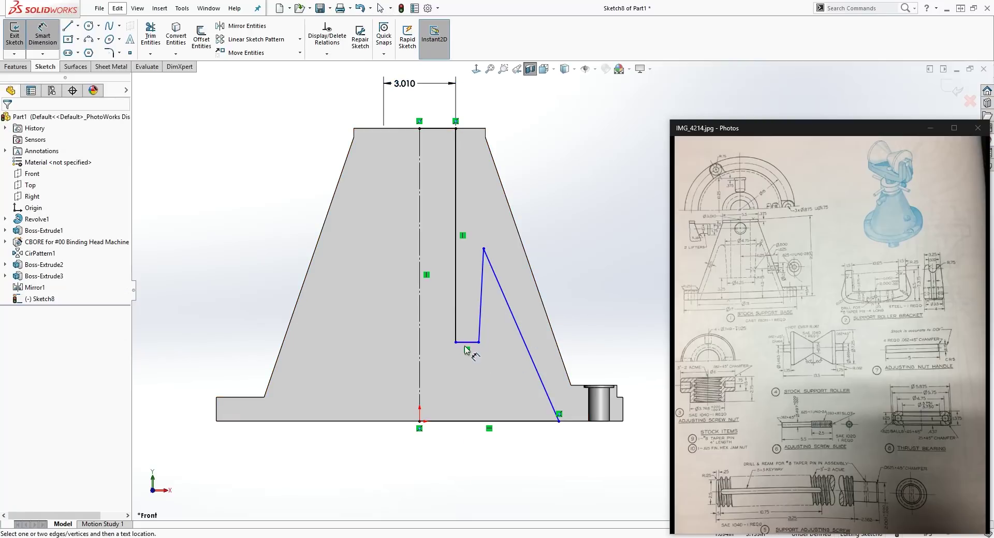
pyautogui.click(479, 343)
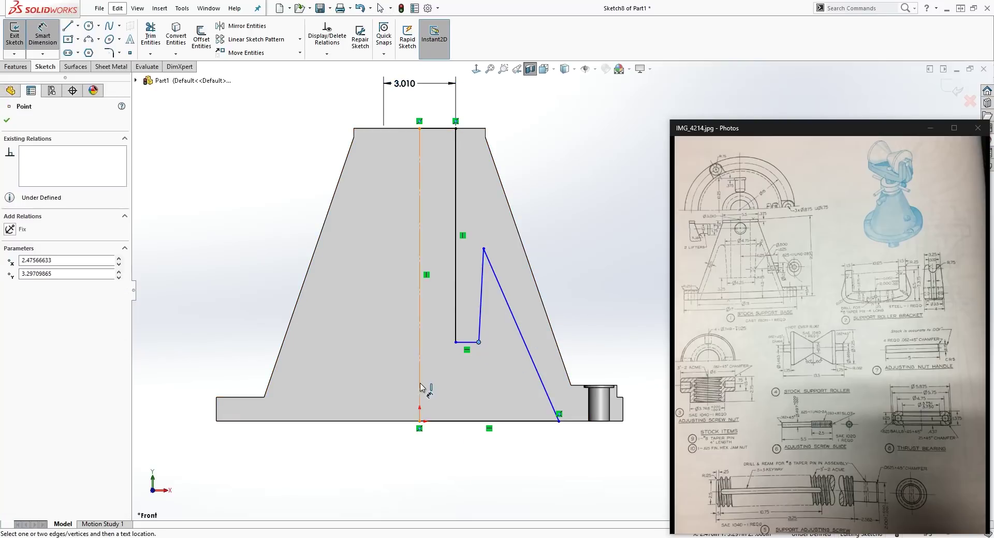
pyautogui.click(420, 388)
pyautogui.click(405, 476)
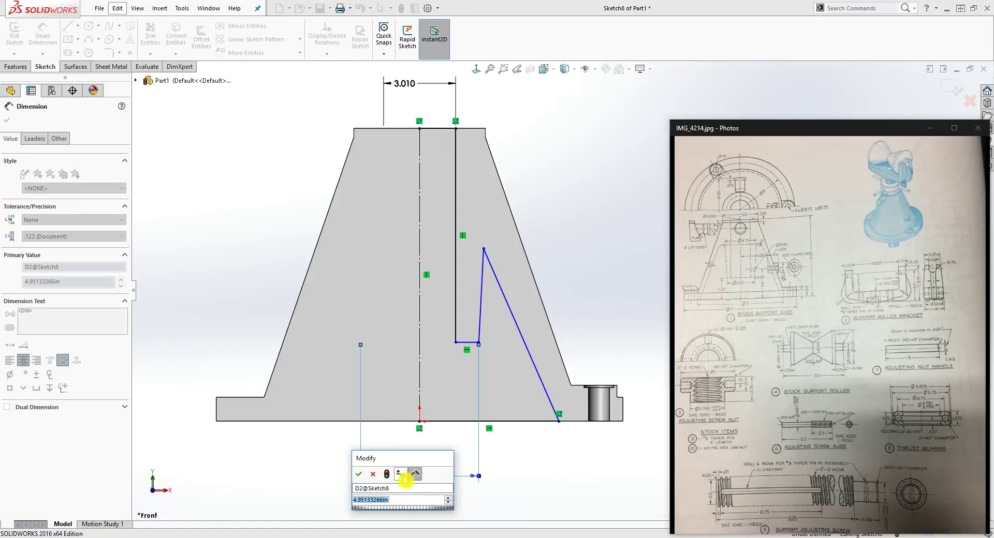
pyautogui.write('4.')
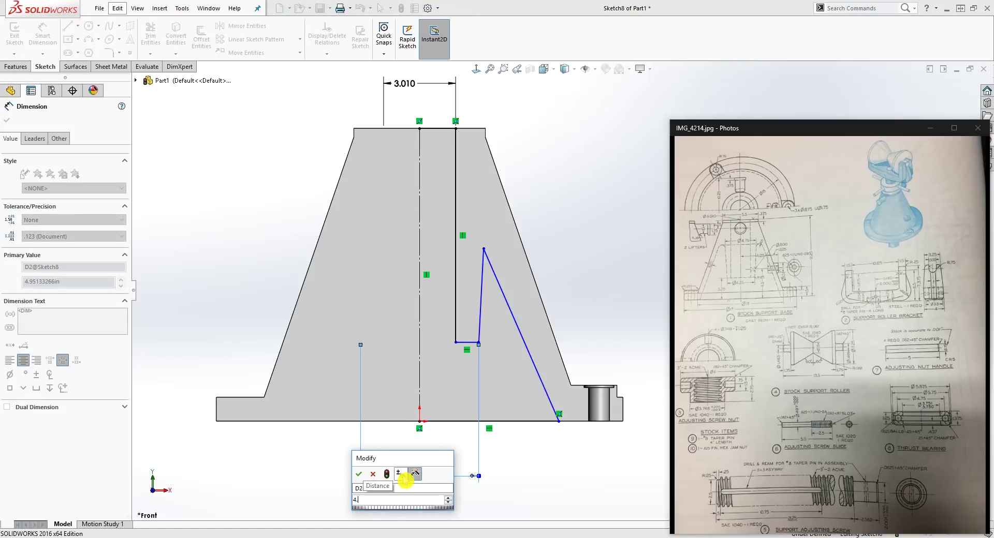
pyautogui.write('25')
pyautogui.press('Return')
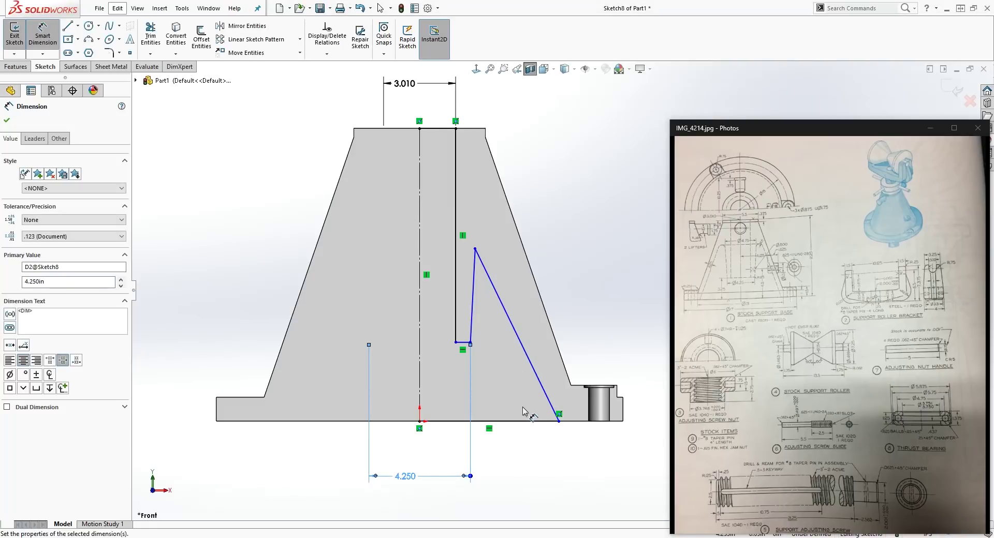
# Dimension the inner step's height above the base as 3.25.
pyautogui.click(620, 421)
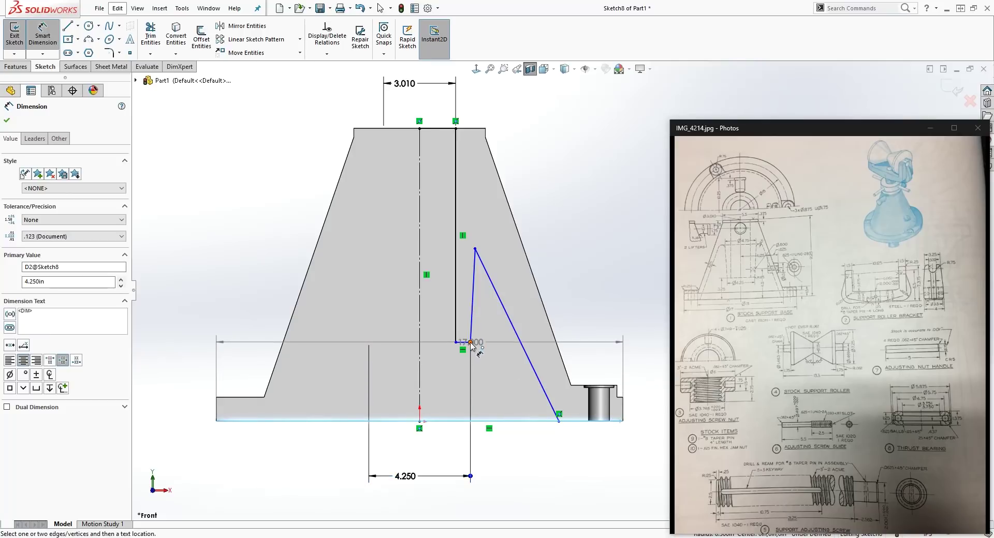
pyautogui.click(470, 342)
pyautogui.scroll(1, 581, 362)
pyautogui.scroll(-2, 615, 350)
pyautogui.click(628, 336)
pyautogui.write('3.2')
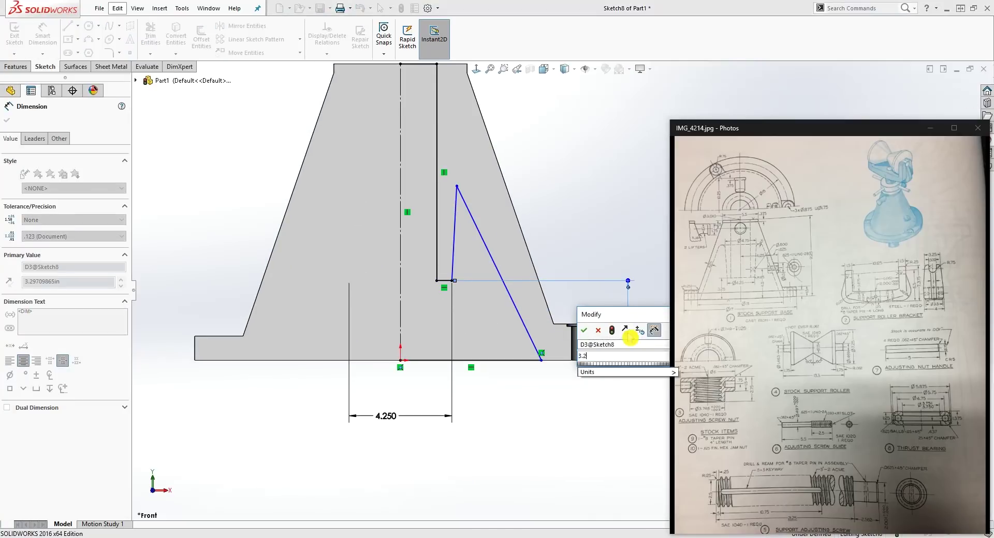
pyautogui.write('5')
pyautogui.press('Return')
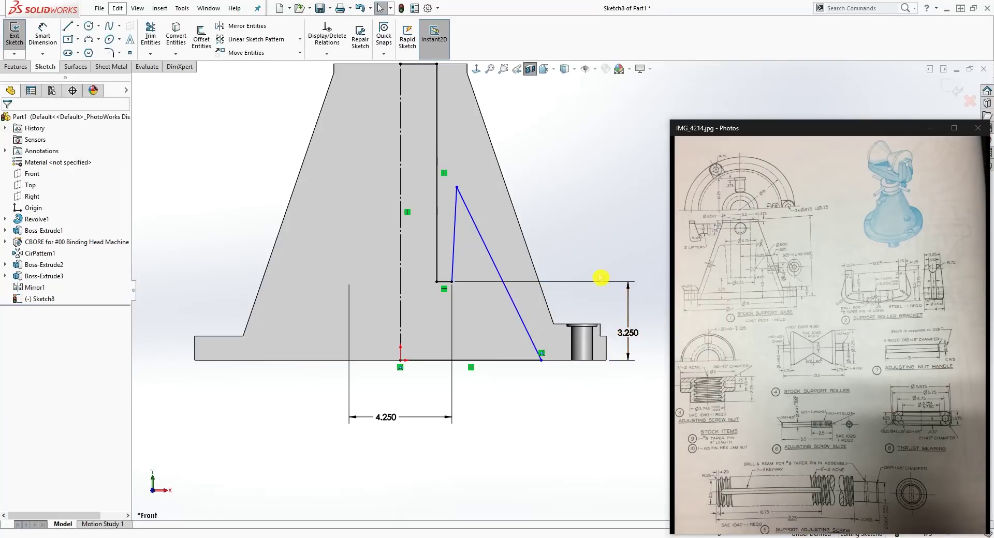
pyautogui.moveTo(583, 259); pyautogui.dragTo(552, 181, button='right')
pyautogui.press('Escape')
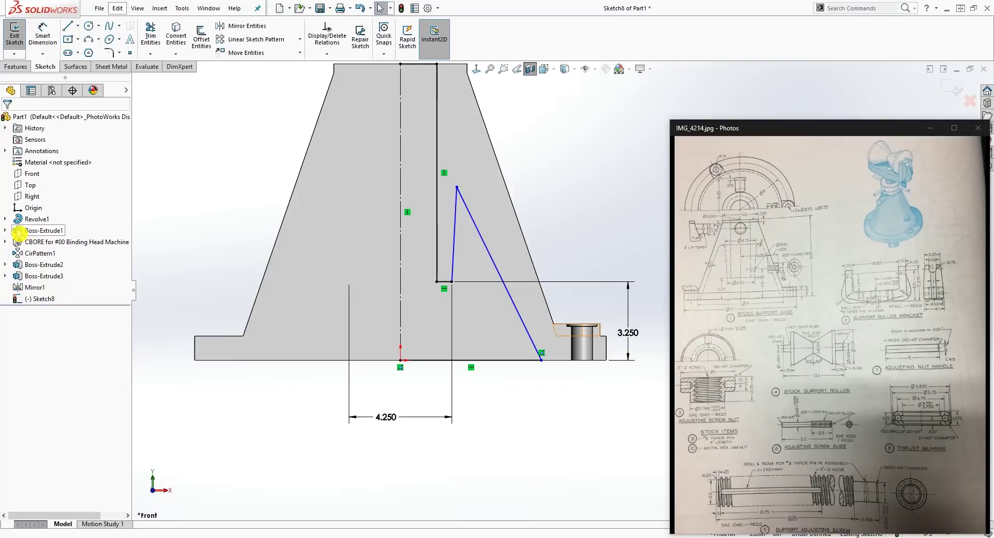
# Show Sketch1, the revolve's original profile sketch, for reference.
pyautogui.click(38, 221)
pyautogui.rightClick(39, 229)
pyautogui.click(64, 216)
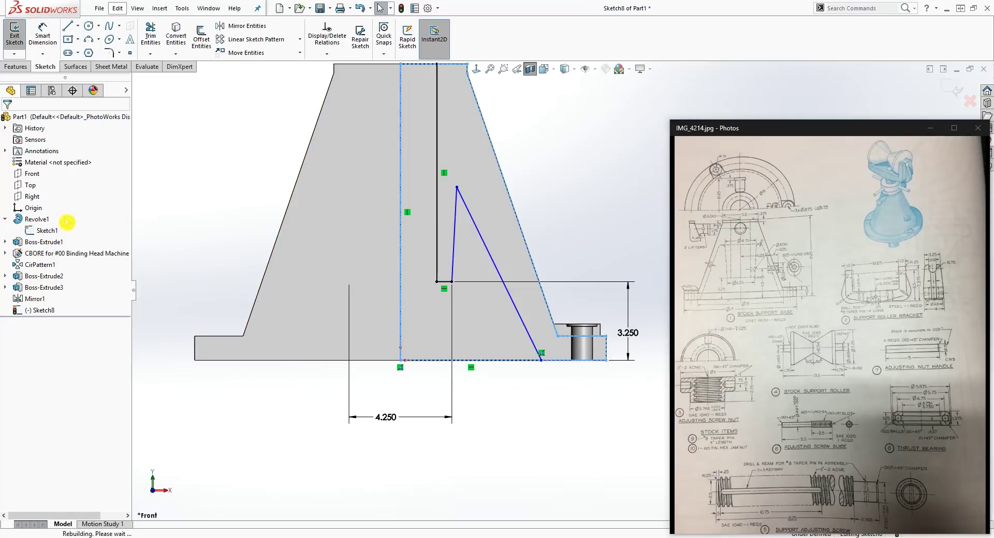
pyautogui.scroll(2, 569, 213)
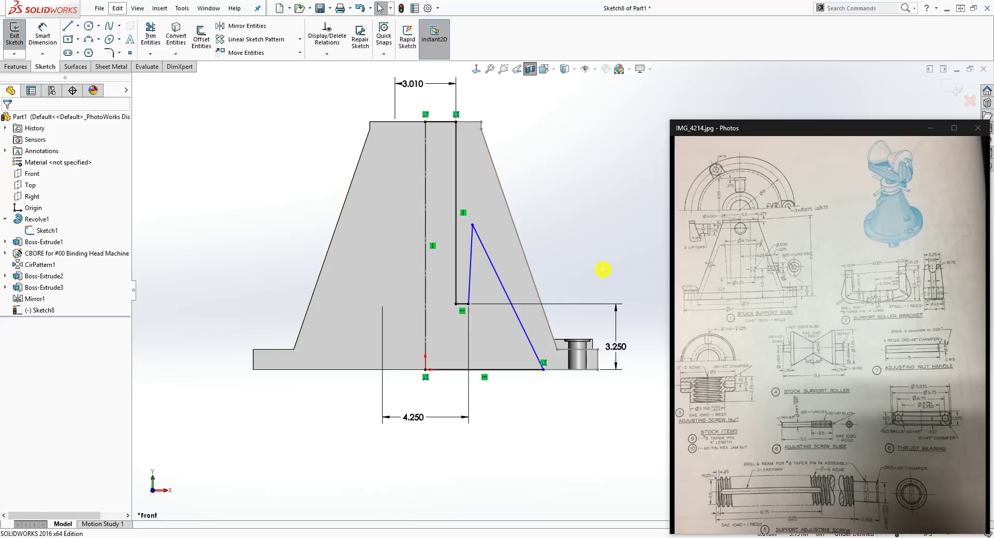
# Make the inner sloped cavity line parallel to the cone's outer slanted edge.
pyautogui.moveTo(604, 271); pyautogui.dragTo(595, 246, button='right')
pyautogui.press('Escape')
pyautogui.click(525, 255)
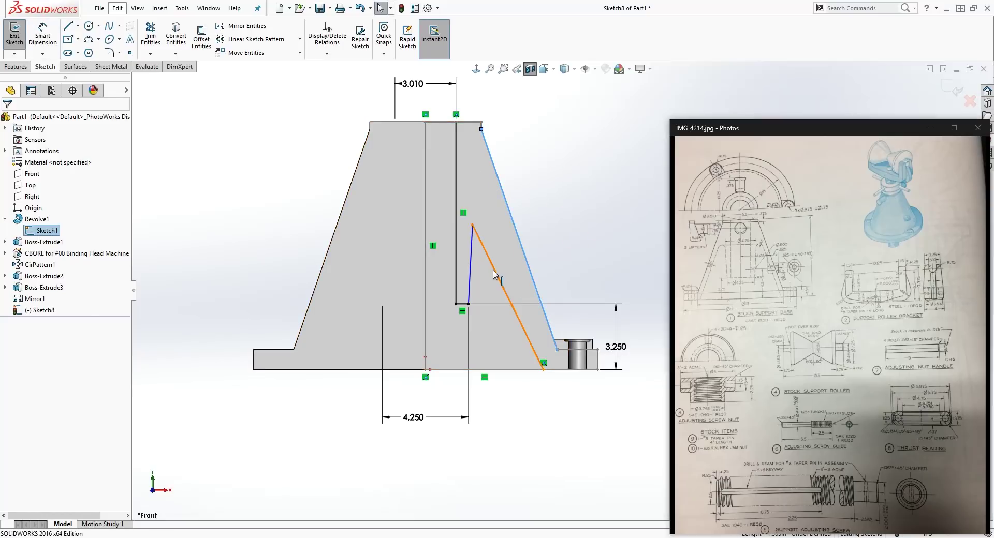
pyautogui.keyDown('ctrl'); pyautogui.click(498, 277); pyautogui.keyUp('ctrl')
pyautogui.click(10, 312)
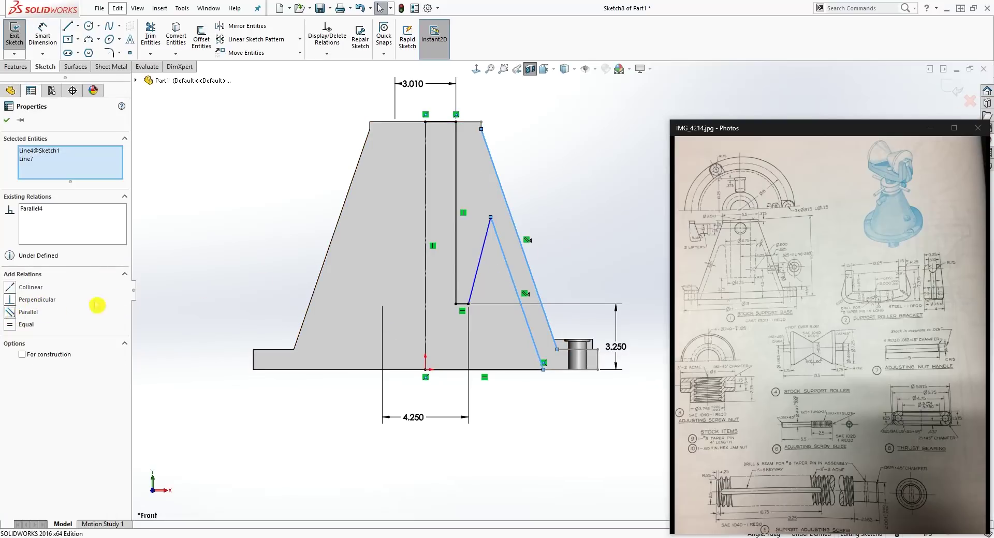
pyautogui.press('Escape')
# Dimension the offset between the two slanted lines as 0.625.
pyautogui.moveTo(581, 300); pyautogui.dragTo(579, 249, button='right')
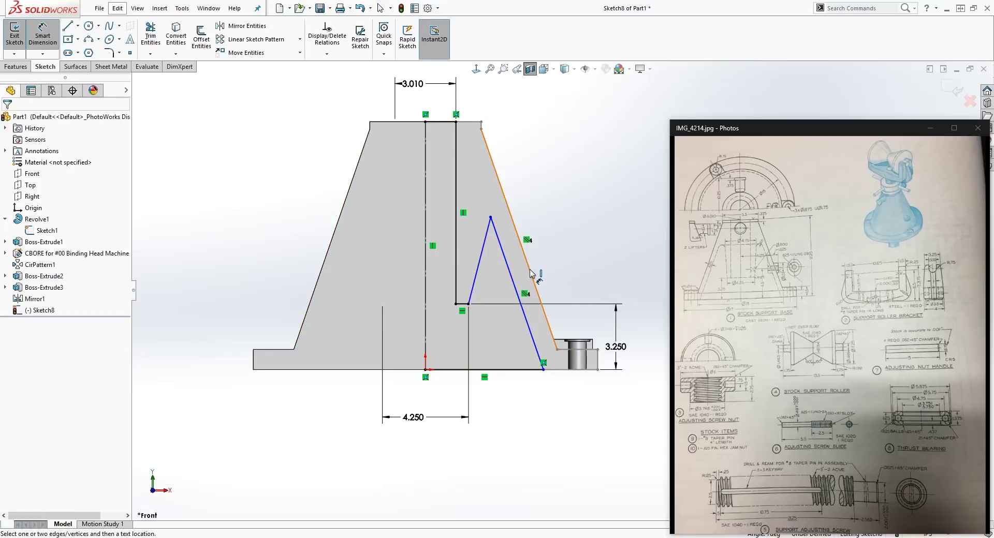
pyautogui.click(532, 272)
pyautogui.click(514, 282)
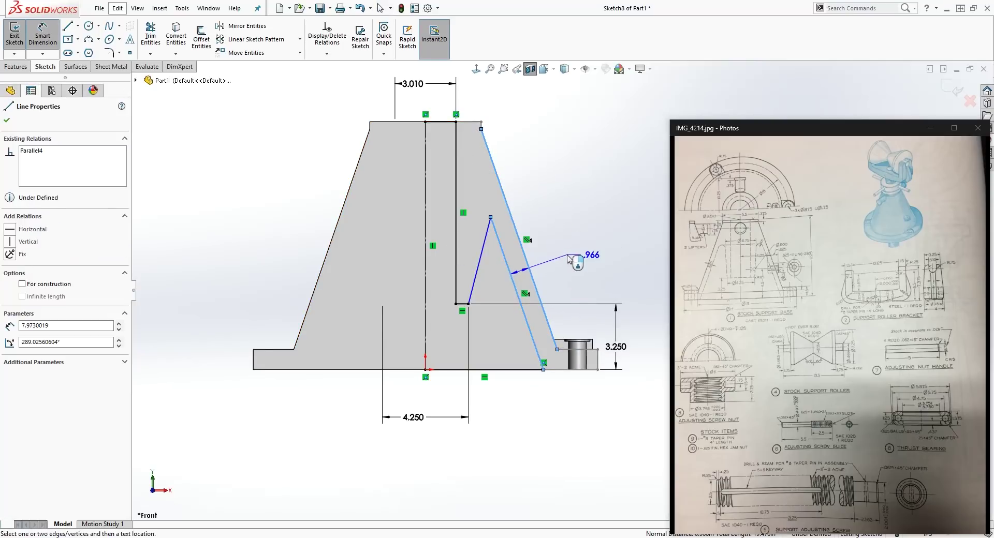
pyautogui.click(563, 259)
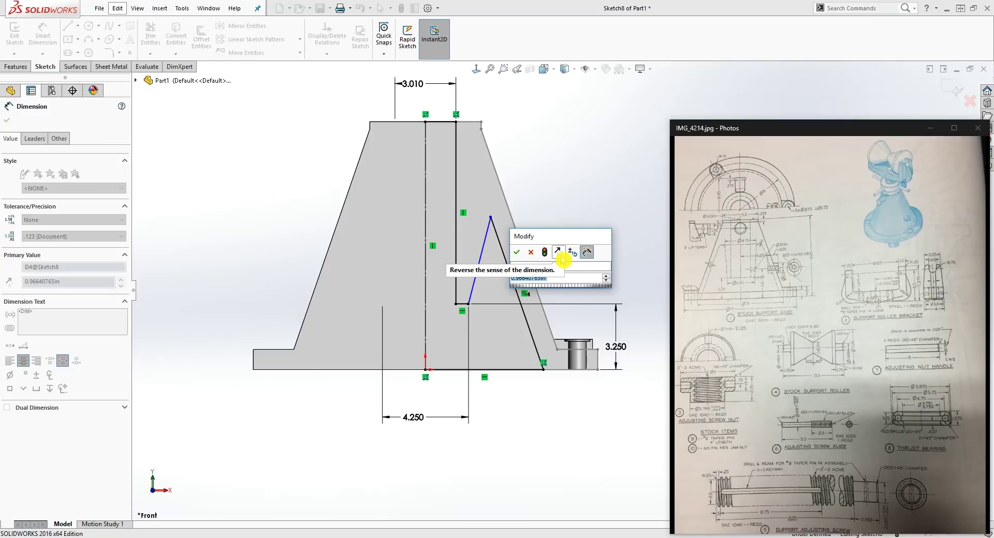
pyautogui.write('.625')
pyautogui.press('Return')
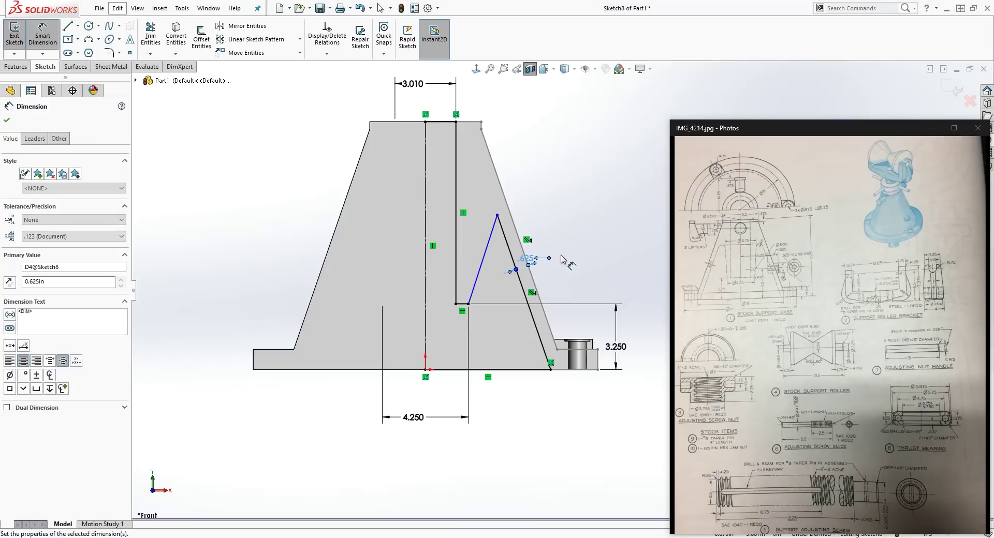
pyautogui.press('Escape')
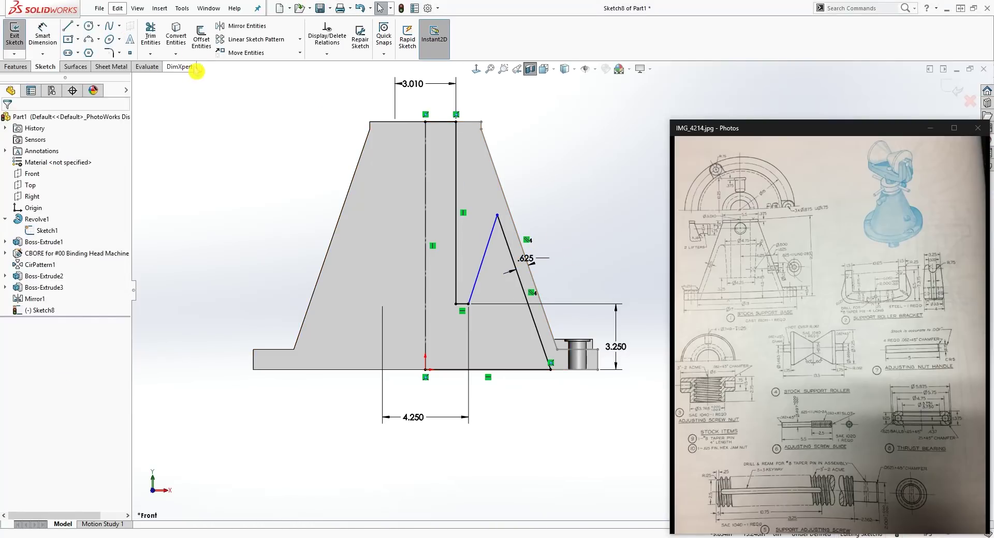
# Round the cavity's top apex with a 0.500 radius sketch fillet.
pyautogui.click(110, 53)
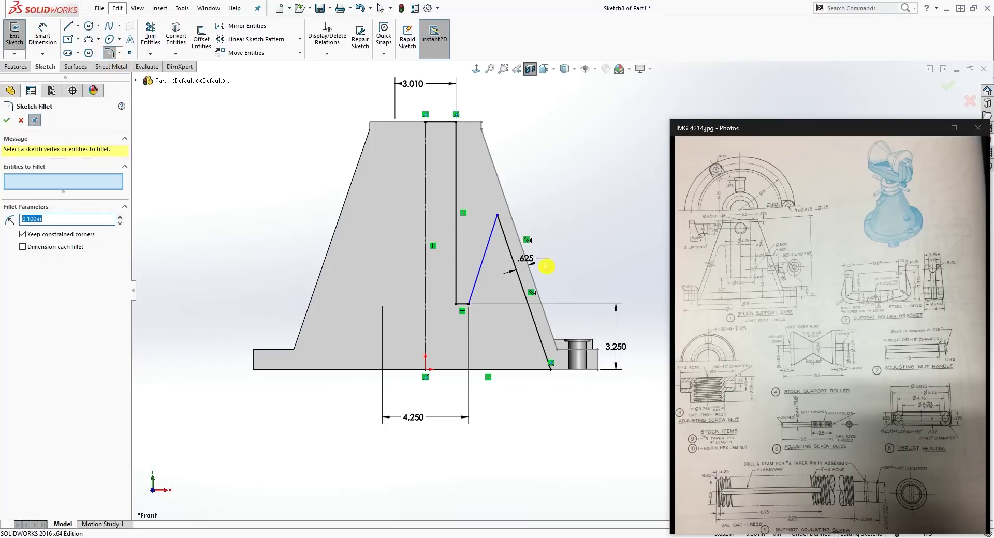
pyautogui.click(498, 216)
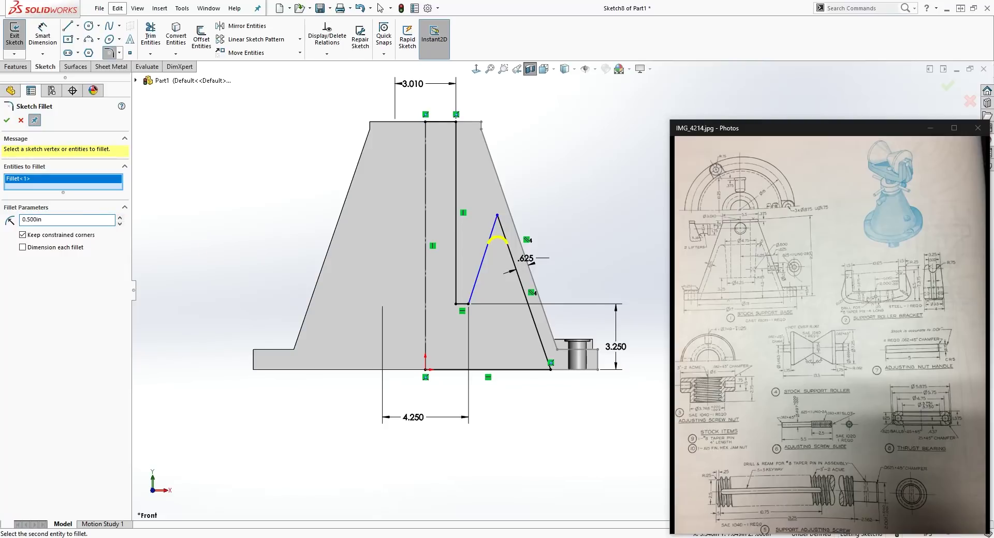
pyautogui.click(8, 121)
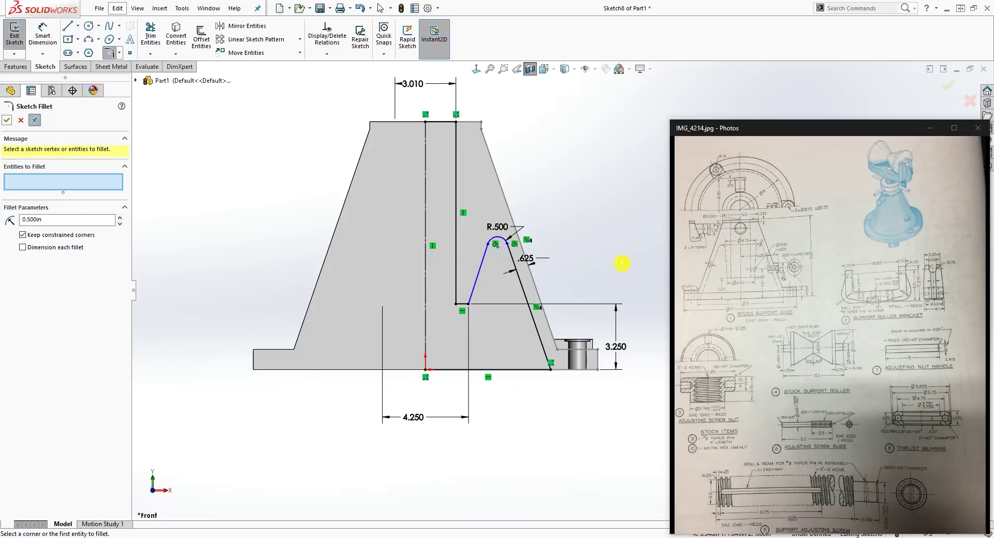
pyautogui.moveTo(622, 264); pyautogui.dragTo(579, 158, button='right')
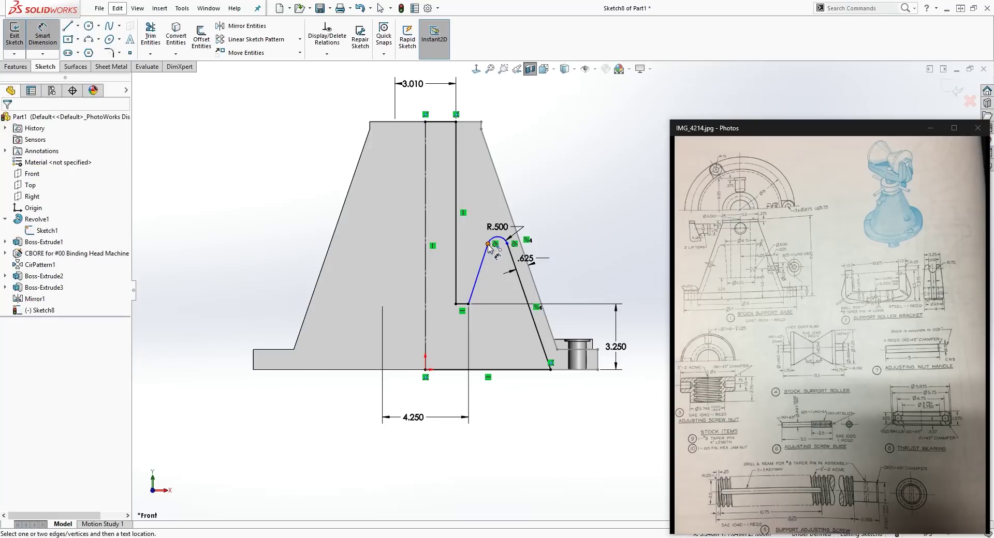
# Dimension the fillet arc point to the centerline as a 4.75 diameter.
pyautogui.click(488, 245)
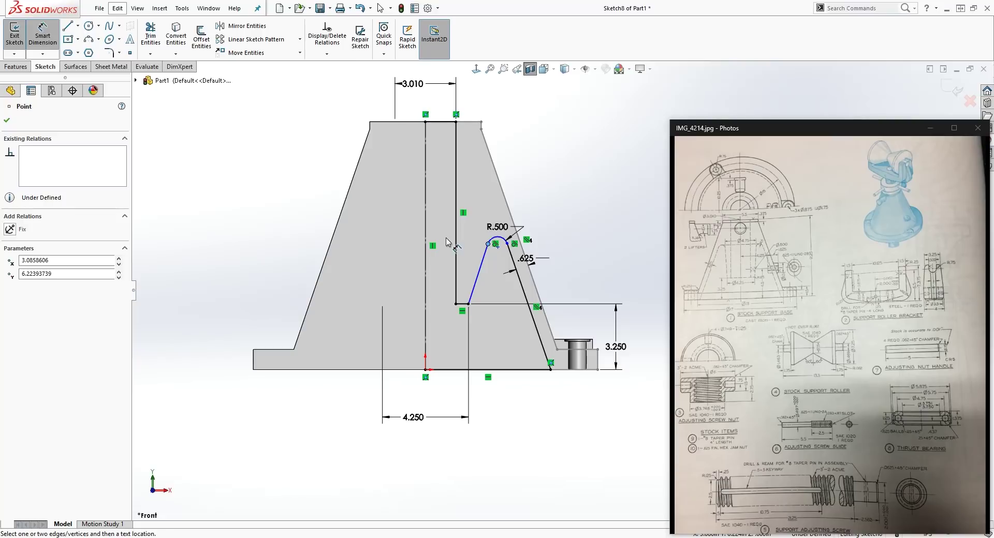
pyautogui.click(426, 233)
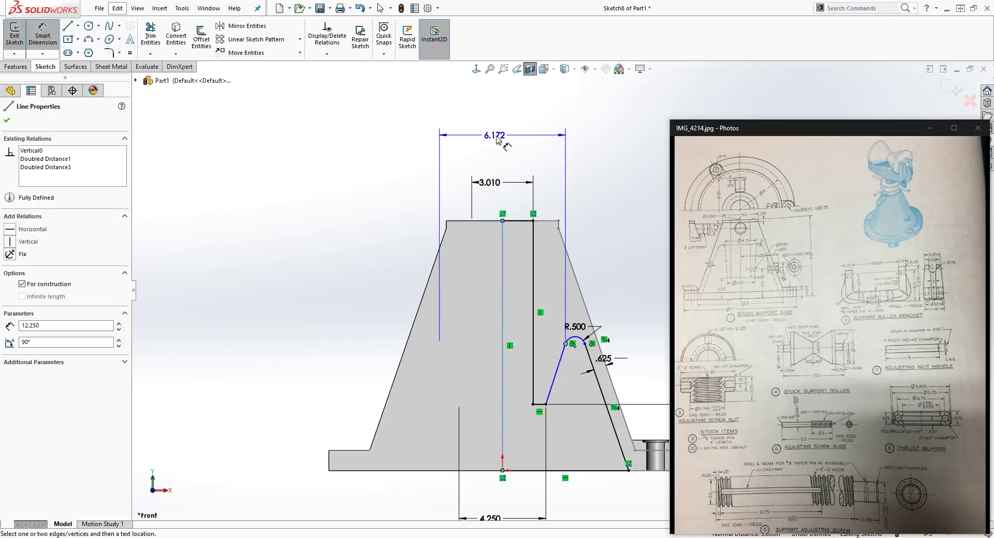
pyautogui.click(496, 146)
pyautogui.write('4.75')
pyautogui.press('Return')
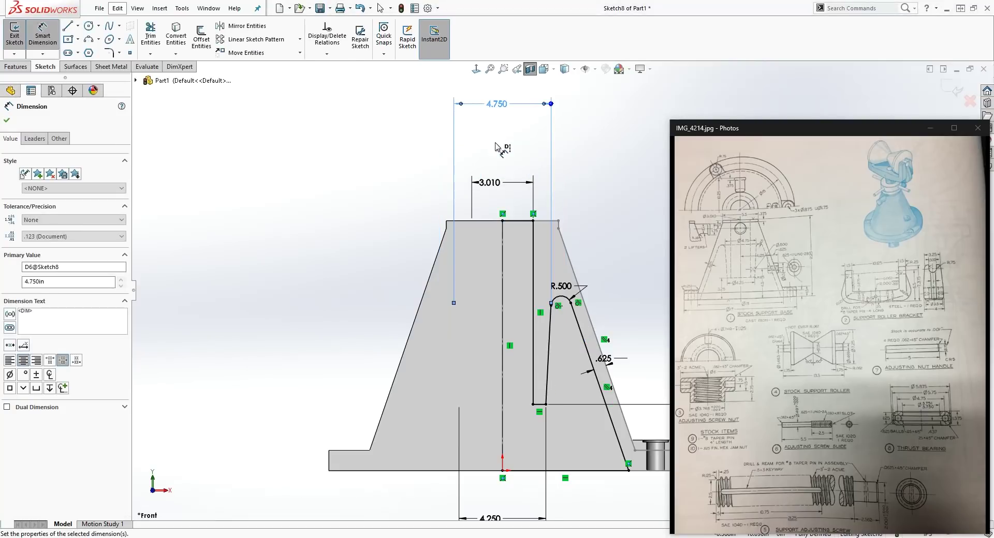
pyautogui.scroll(-4, 613, 312)
pyautogui.press('Escape')
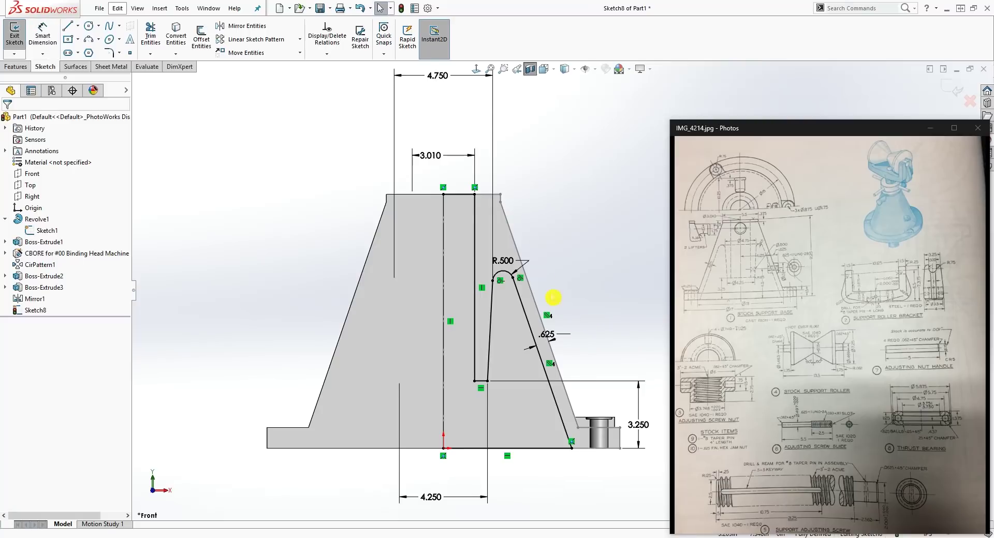
# Hide Sketch1 and move the R.500, .625 and 4.750 dimension labels clear of the geometry.
pyautogui.rightClick(46, 227)
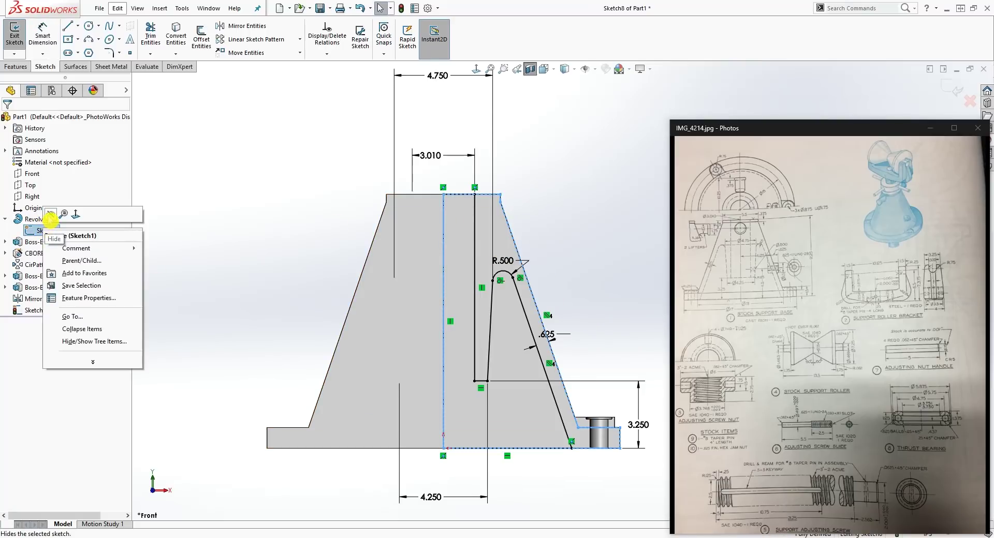
pyautogui.click(574, 382)
pyautogui.moveTo(520, 264); pyautogui.dragTo(570, 253)
pyautogui.moveTo(548, 335); pyautogui.dragTo(585, 327)
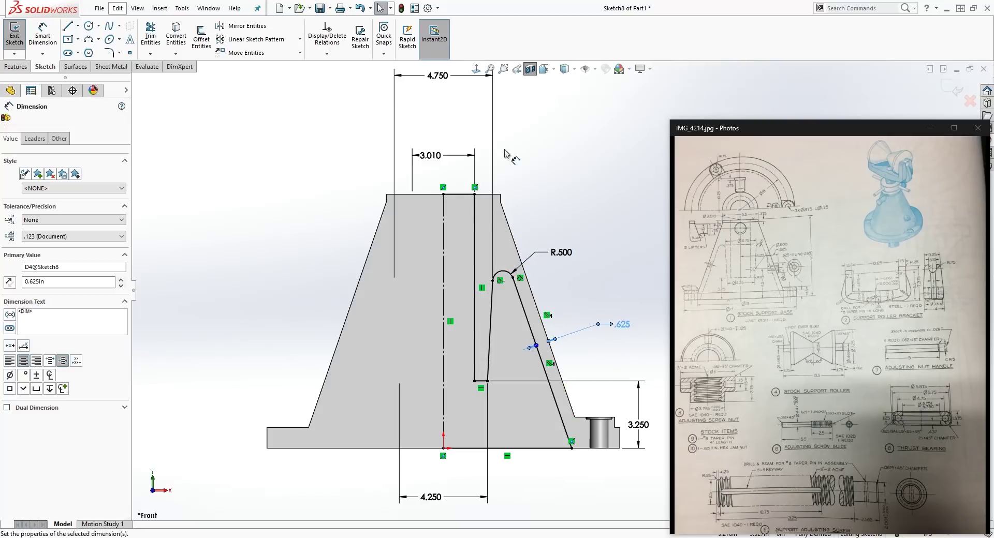
pyautogui.moveTo(436, 77); pyautogui.dragTo(439, 141)
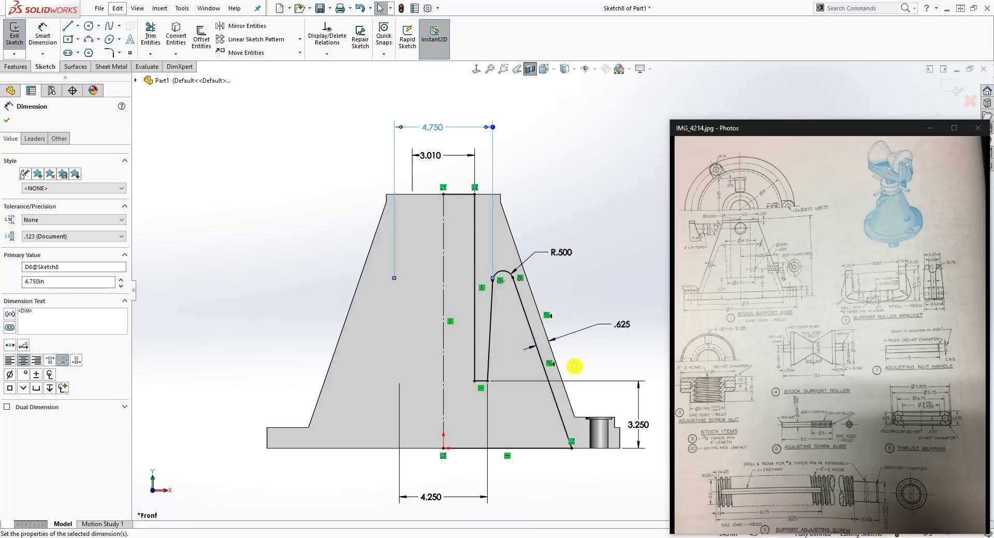
pyautogui.click(584, 504)
# Draw a vertical line along the centerline from the top edge down to the base.
pyautogui.press('l')
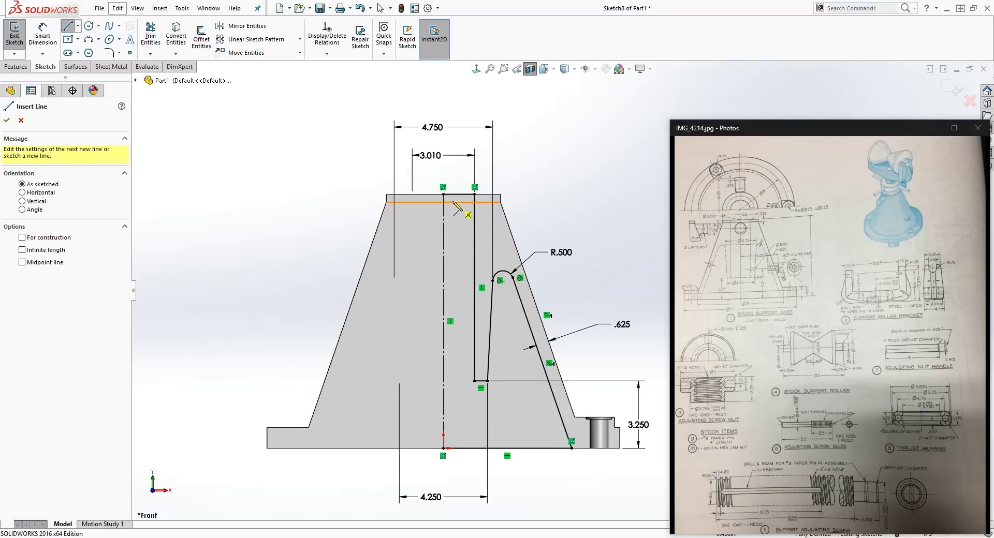
pyautogui.click(443, 195)
pyautogui.click(443, 448)
pyautogui.press('Escape')
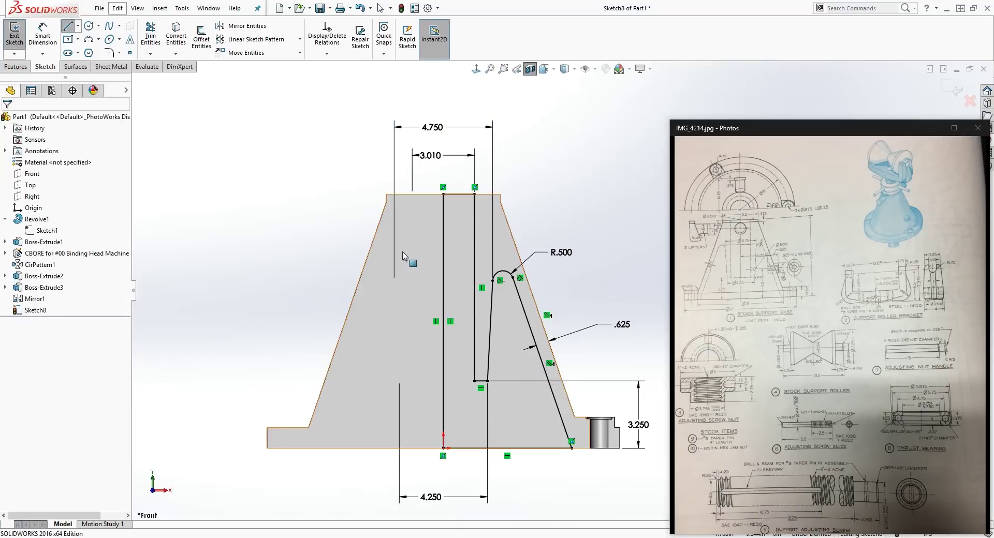
# Start a Revolved Cut of the cavity sketch from the Features tab.
pyautogui.click(16, 67)
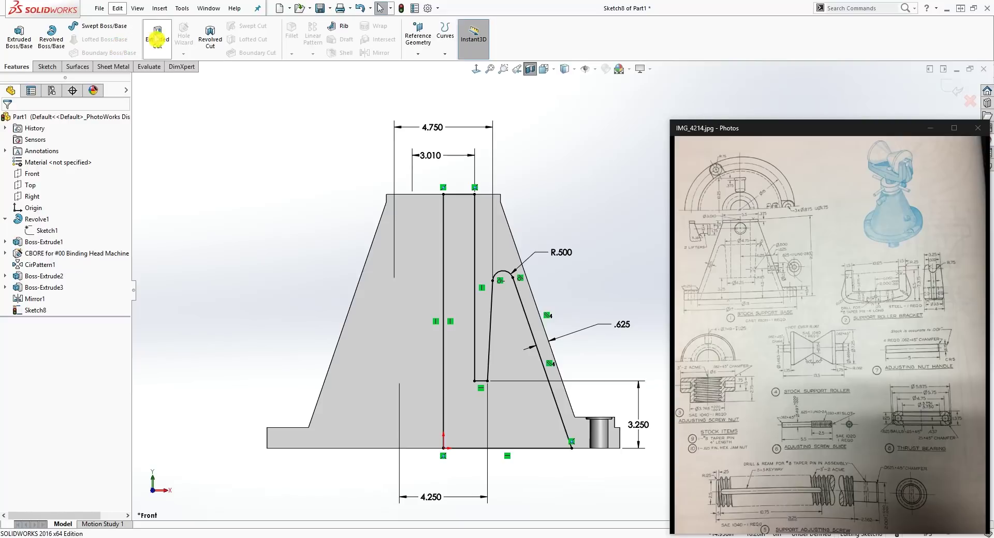
pyautogui.click(210, 39)
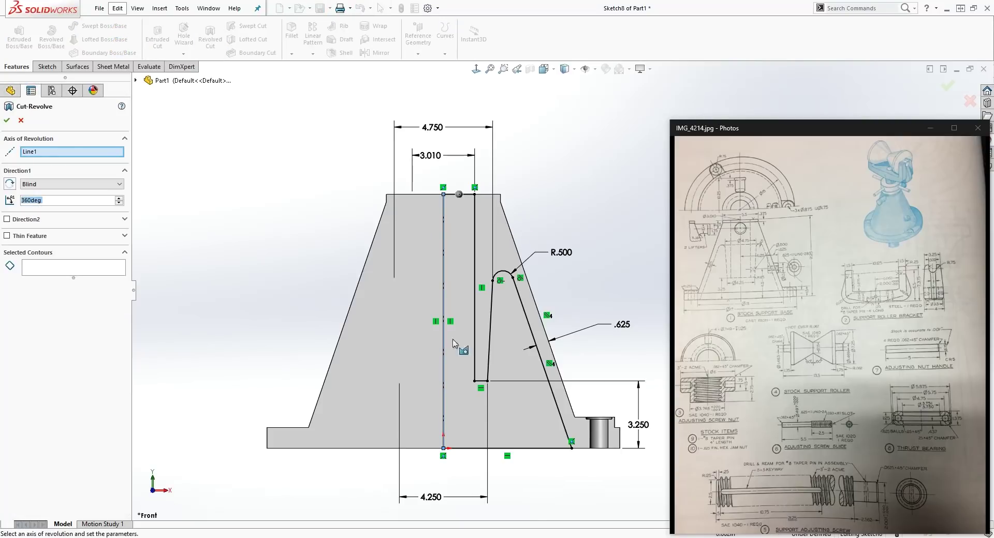
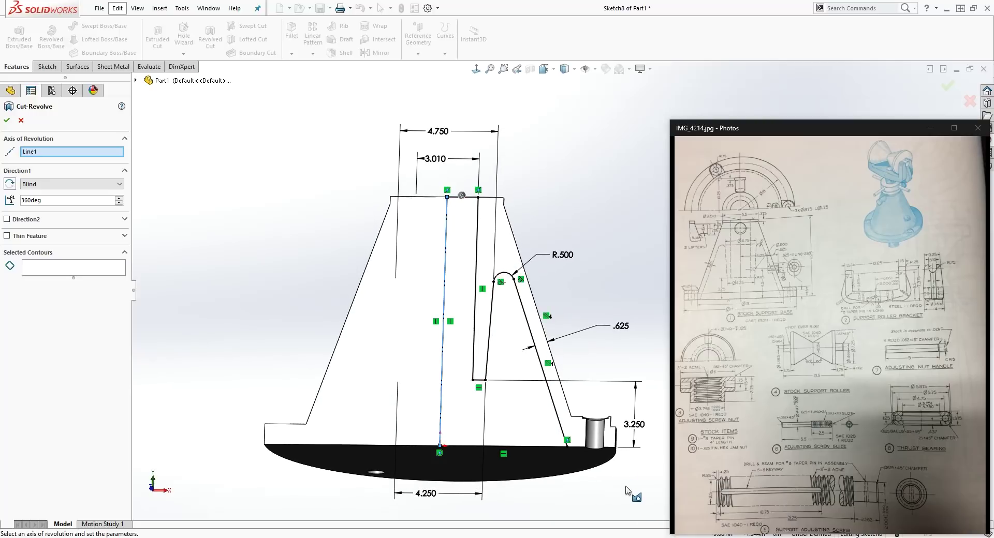
# Cancel the pending revolved cut and delete the stray sketch line near the origin.
pyautogui.scroll(1, 568, 489)
pyautogui.moveTo(565, 482); pyautogui.dragTo(559, 503, button='middle')
pyautogui.moveTo(550, 177); pyautogui.dragTo(531, 194, button='middle')
pyautogui.press('Escape')
pyautogui.click(523, 231)
pyautogui.scroll(-1, 510, 345)
pyautogui.scroll(-1, 556, 412)
pyautogui.moveTo(557, 415); pyautogui.dragTo(513, 373, button='middle')
pyautogui.scroll(-6, 537, 371)
pyautogui.moveTo(456, 350)
pyautogui.mouseDown(button='middle')
pyautogui.moveTo(439, 350)
pyautogui.moveTo(445, 361)
pyautogui.mouseUp(button='middle')
pyautogui.scroll(-3, 453, 401)
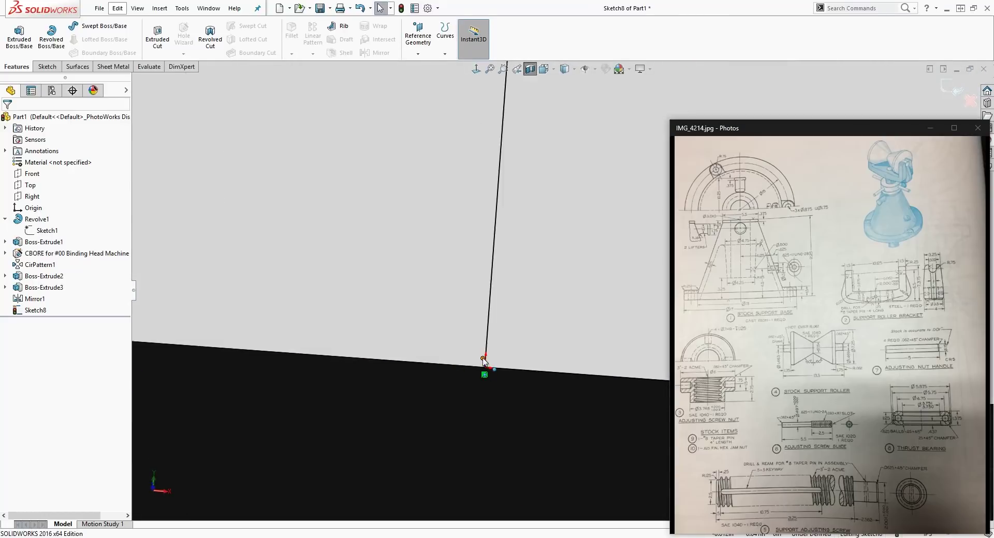
pyautogui.moveTo(483, 359); pyautogui.dragTo(402, 314)
pyautogui.moveTo(365, 280); pyautogui.dragTo(362, 275)
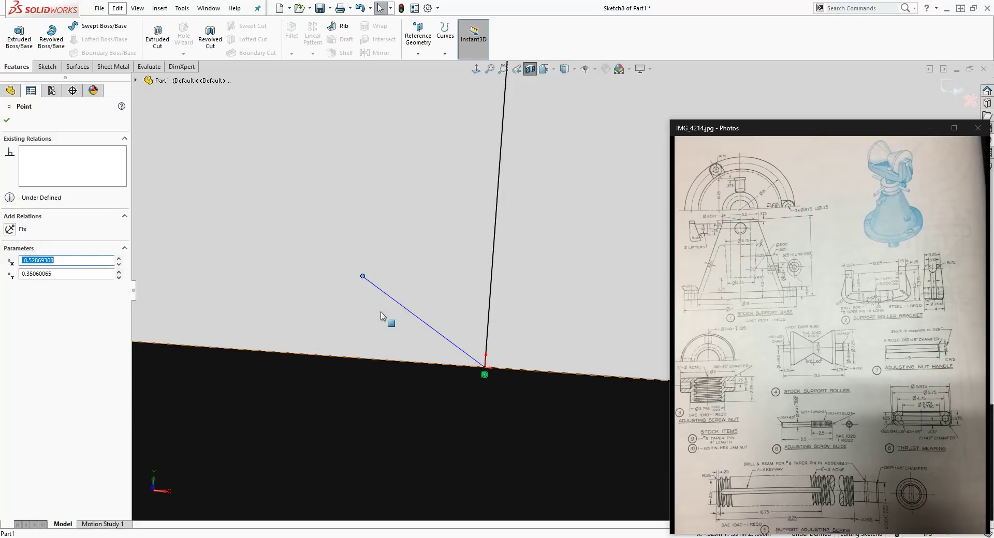
pyautogui.click(439, 338)
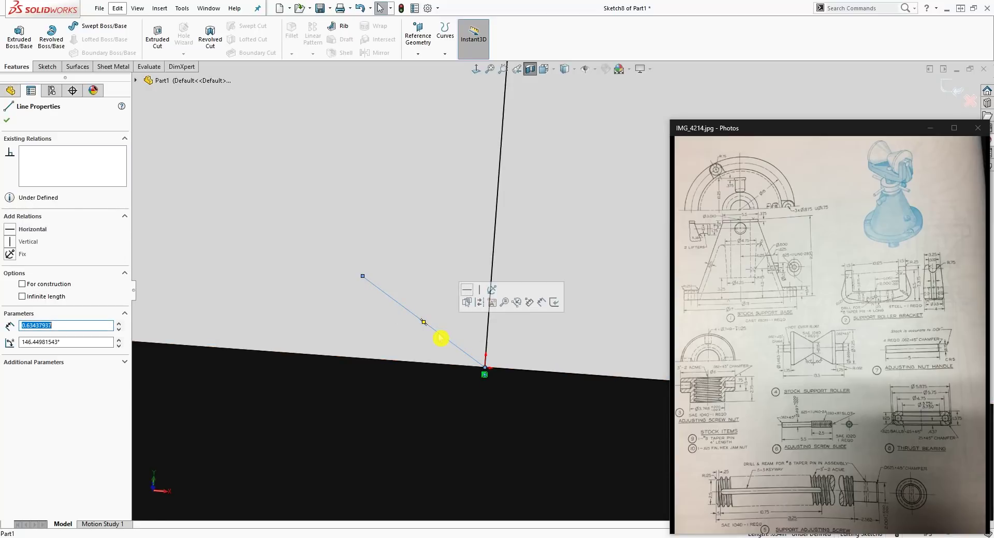
pyautogui.press('Delete')
# Revolve-cut the cavity sketch 360° about the centerline to create Cut-Revolve1.
pyautogui.scroll(6, 463, 337)
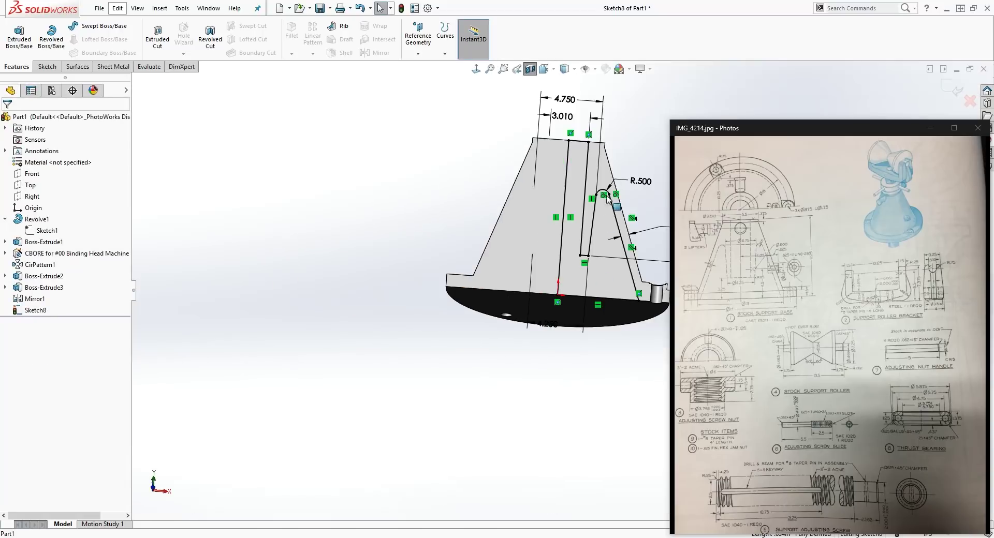
pyautogui.scroll(-8, 607, 199)
pyautogui.scroll(9, 633, 283)
pyautogui.scroll(-2, 632, 283)
pyautogui.moveTo(632, 284); pyautogui.dragTo(615, 329, button='middle')
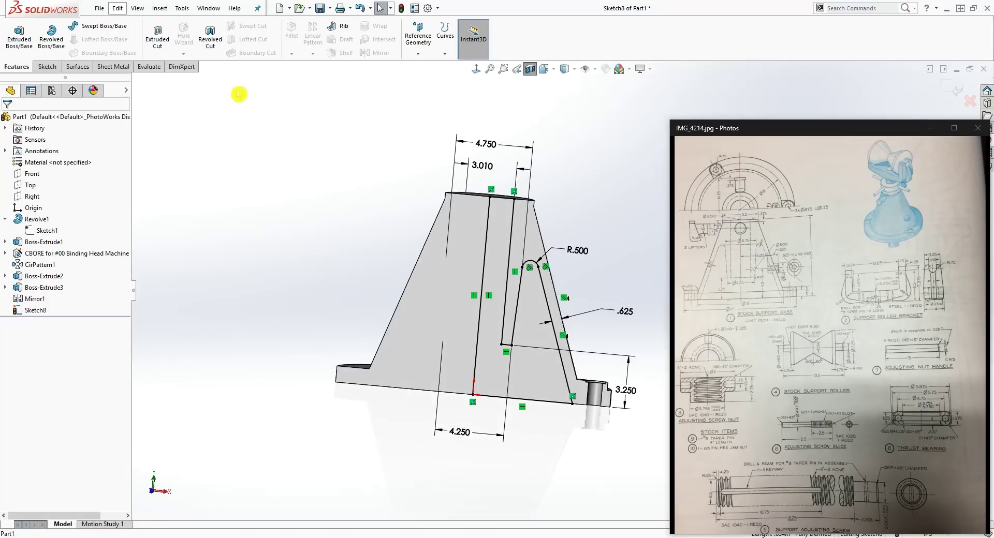
pyautogui.click(210, 36)
pyautogui.click(273, 187)
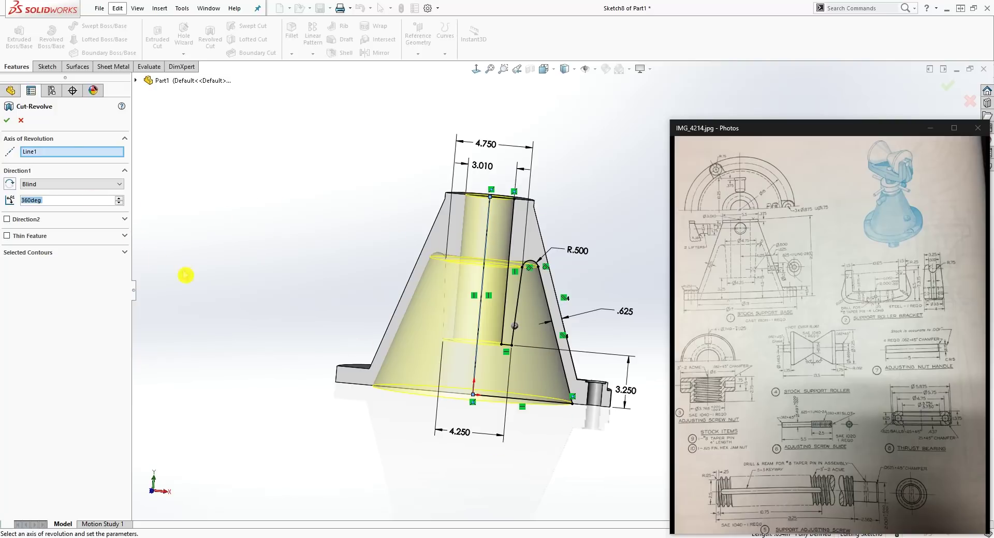
pyautogui.click(8, 121)
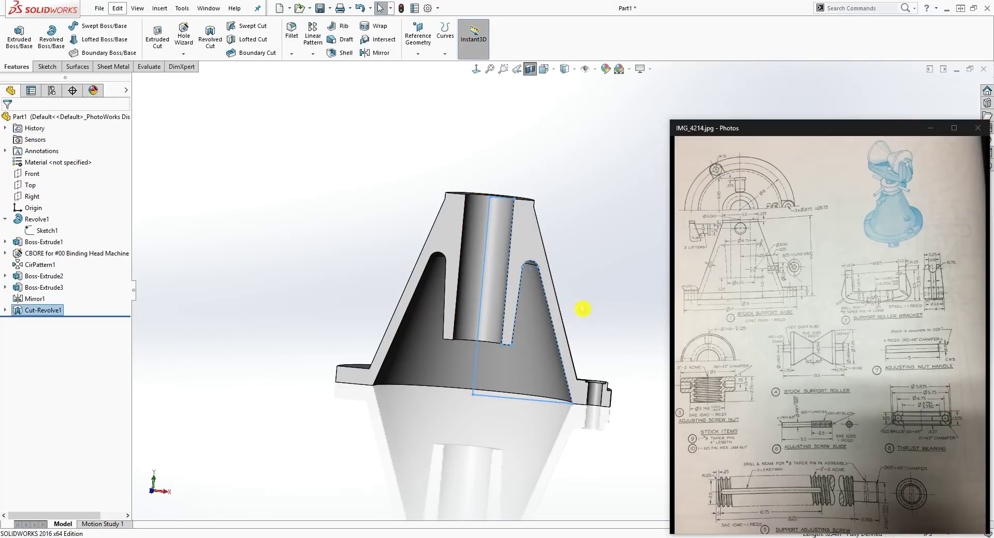
pyautogui.click(581, 311)
pyautogui.scroll(-1, 591, 286)
pyautogui.scroll(2, 592, 284)
# View the part normal to the Front plane and start a new sketch on it.
pyautogui.click(476, 71)
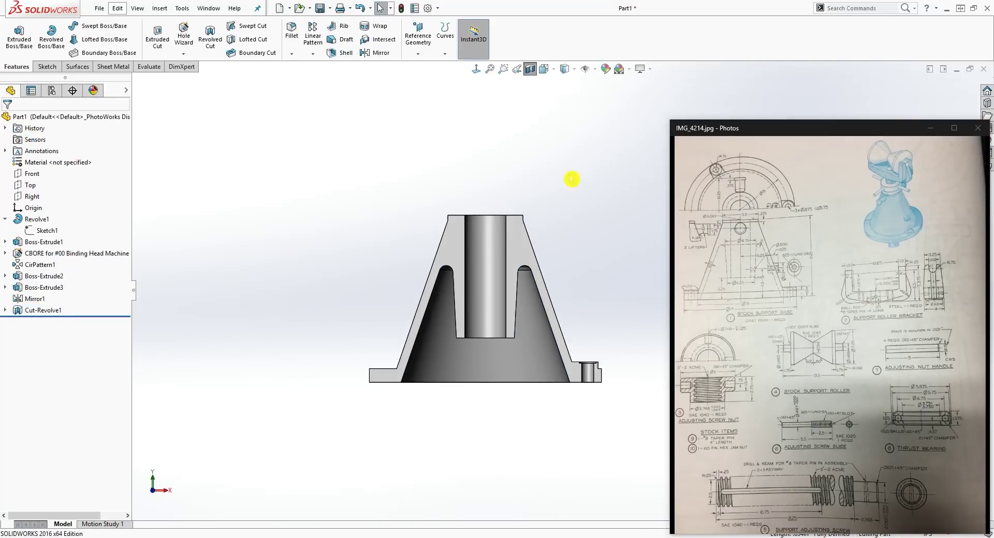
pyautogui.scroll(-3, 581, 321)
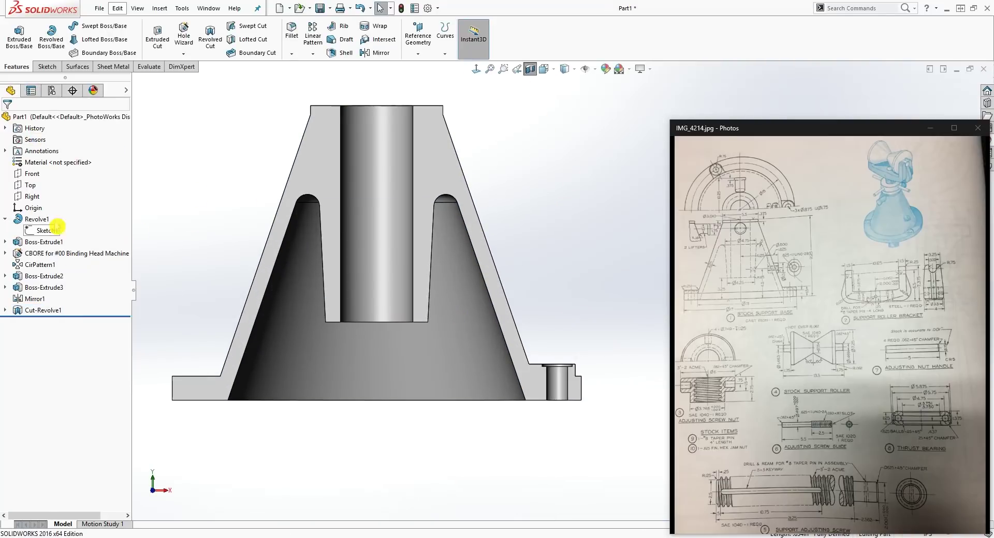
pyautogui.click(31, 174)
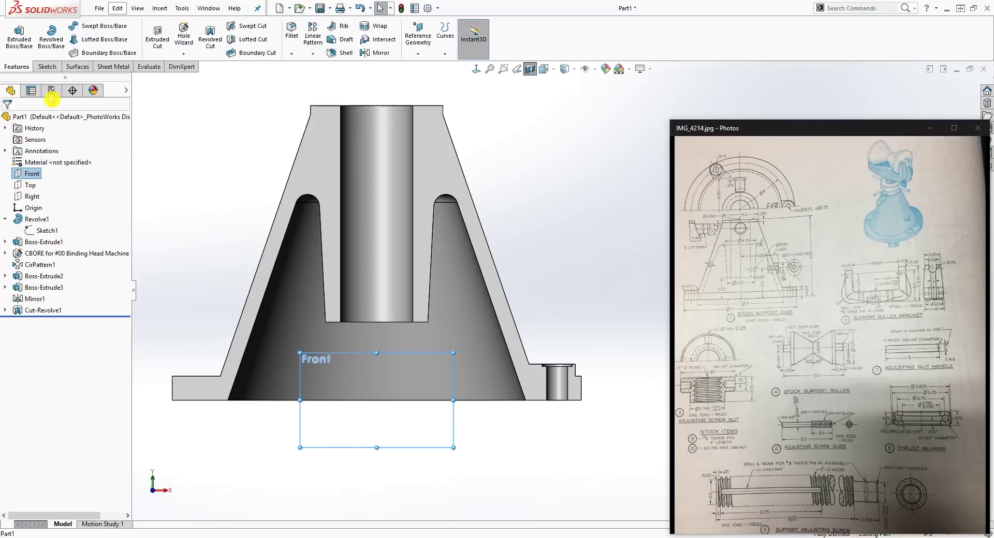
pyautogui.click(47, 66)
pyautogui.click(15, 36)
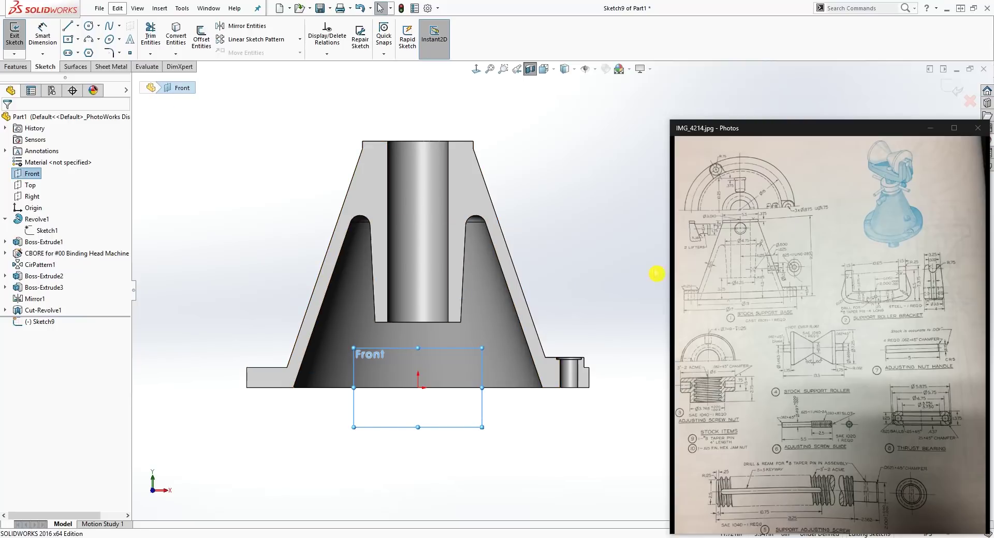
# Draw and delete a trial rectangle, then switch to the corner rectangle type.
pyautogui.click(67, 42)
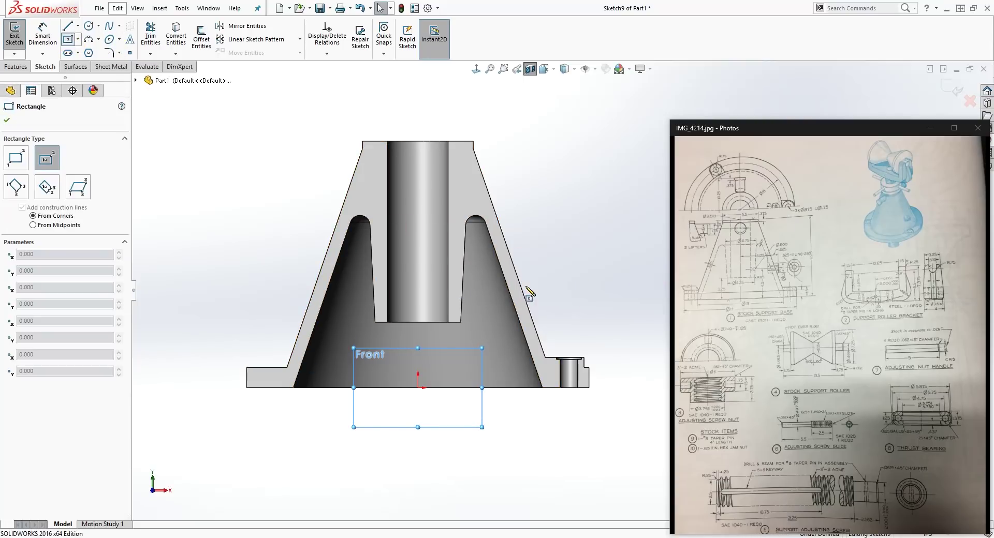
pyautogui.scroll(-1, 532, 303)
pyautogui.click(493, 322)
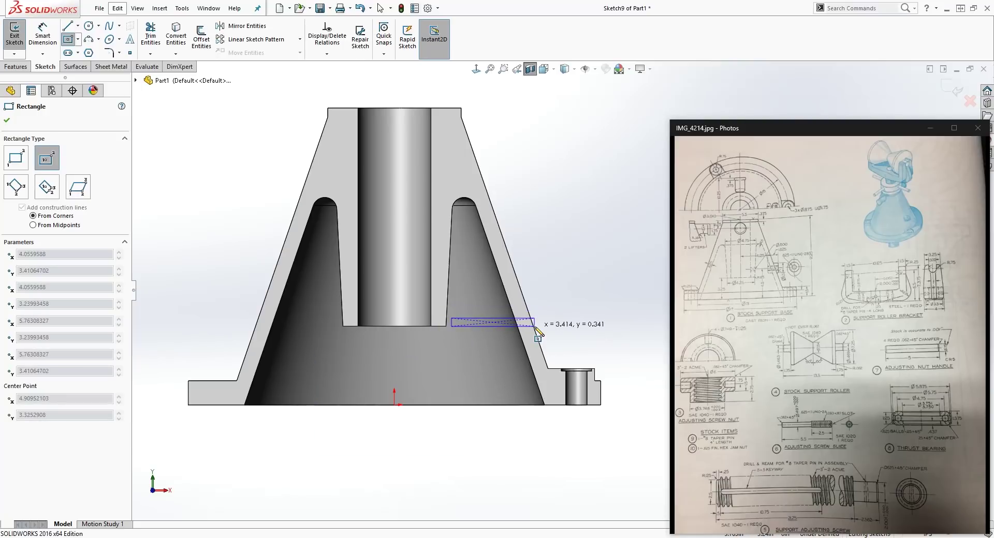
pyautogui.click(534, 326)
pyautogui.press('Escape')
pyautogui.moveTo(416, 278); pyautogui.dragTo(591, 372)
pyautogui.press('Delete')
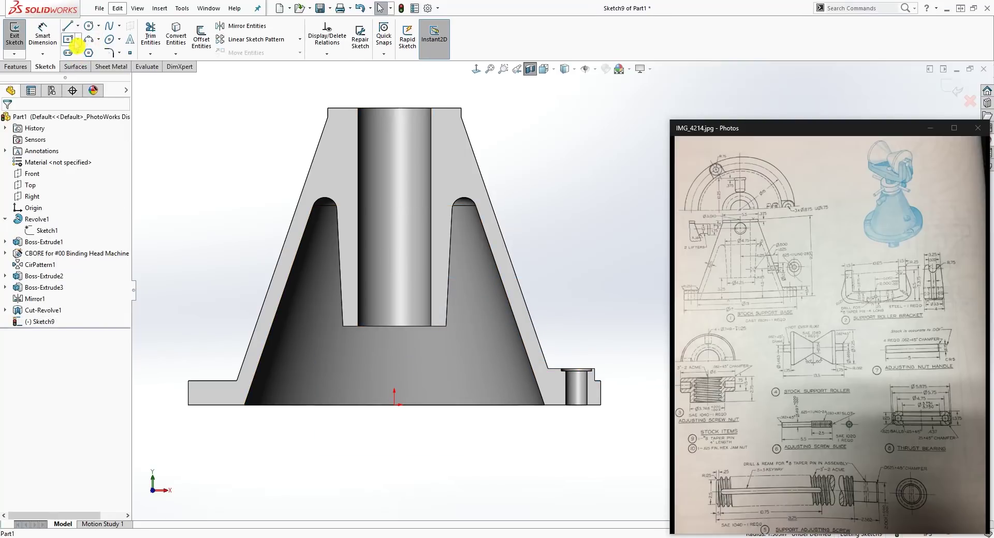
pyautogui.click(77, 42)
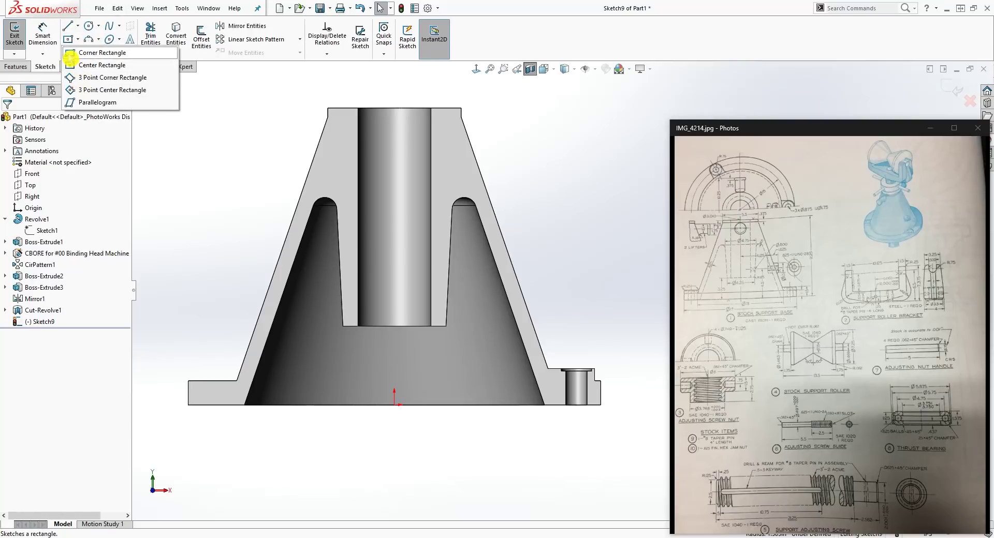
pyautogui.click(91, 49)
# Draw a corner rectangle inside the cone's section near its slope.
pyautogui.click(489, 305)
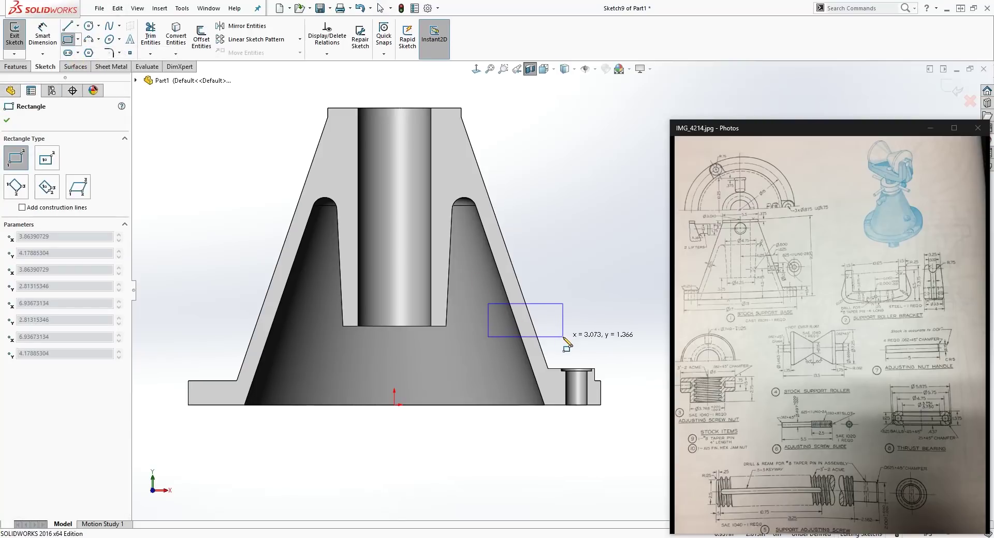
pyautogui.click(563, 338)
pyautogui.press('Escape')
pyautogui.scroll(-2, 568, 357)
pyautogui.scroll(2, 559, 354)
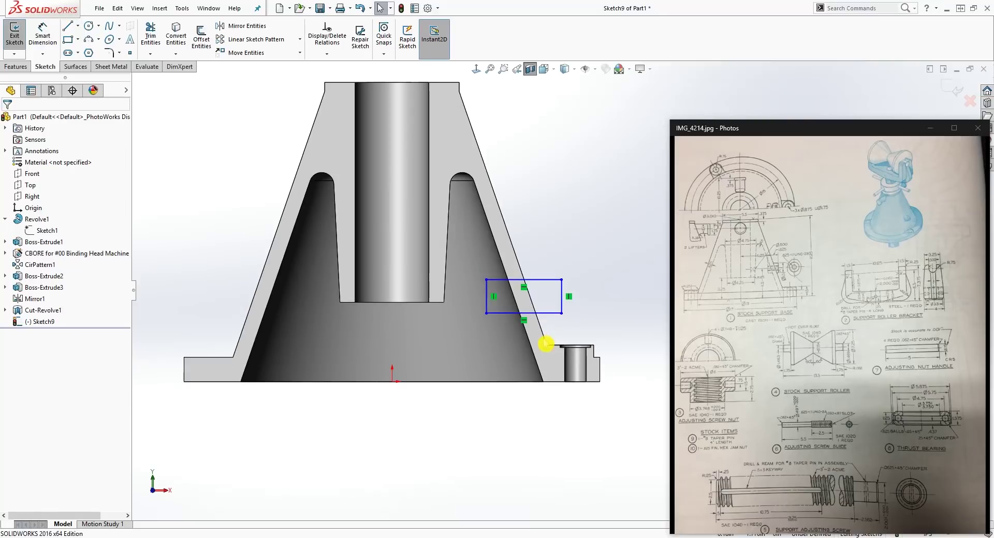
pyautogui.moveTo(538, 476); pyautogui.dragTo(550, 369, button='right')
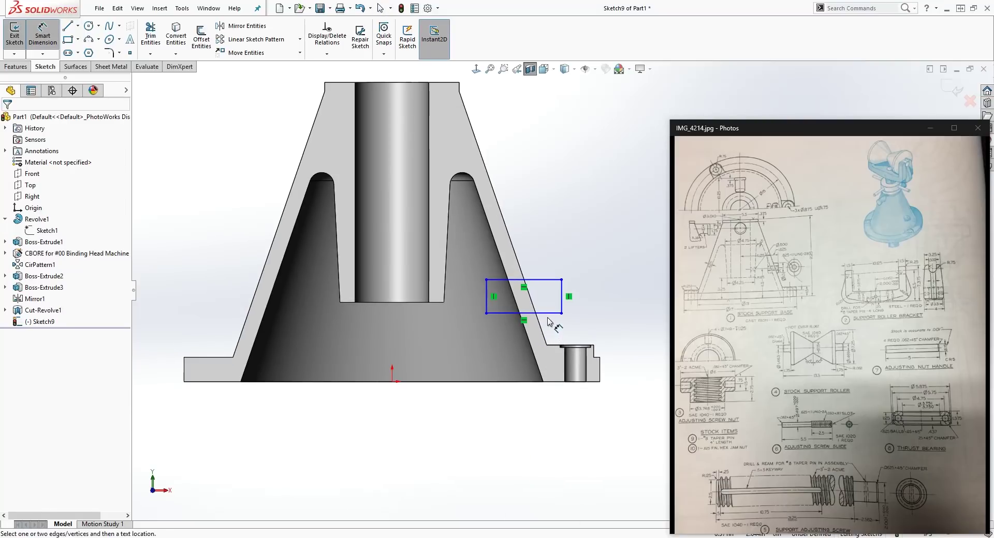
pyautogui.press('Escape')
pyautogui.rightClick(531, 482)
pyautogui.click(539, 394)
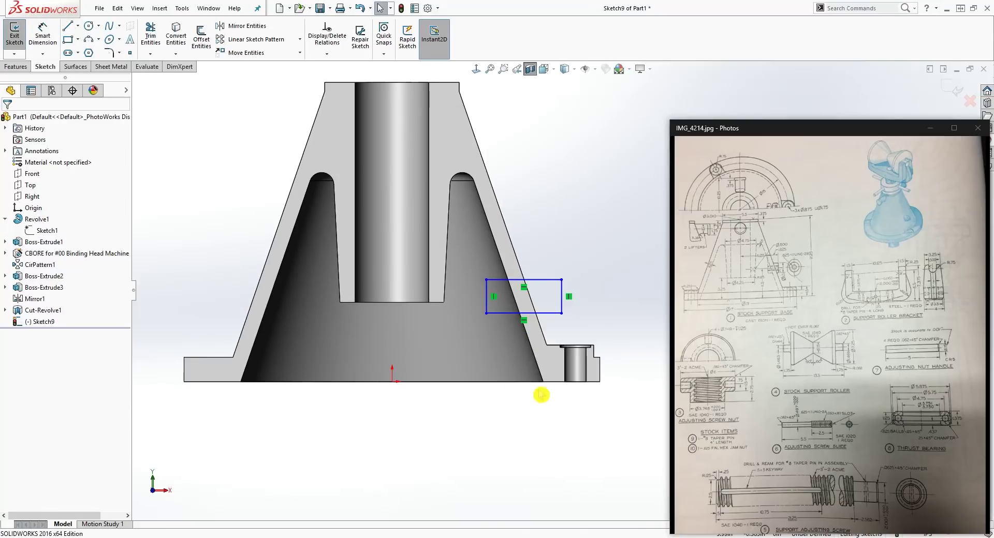
pyautogui.click(544, 313)
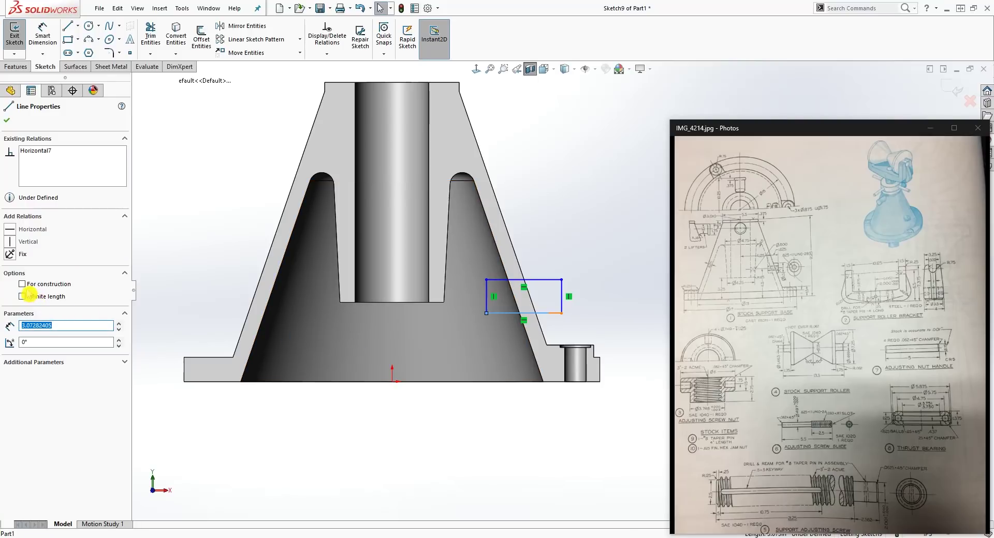
pyautogui.press('Escape')
pyautogui.scroll(-2, 580, 344)
# Dimension the rectangle 1.5 tall and 4.5 above the part's bottom edge.
pyautogui.moveTo(549, 438); pyautogui.dragTo(562, 339, button='right')
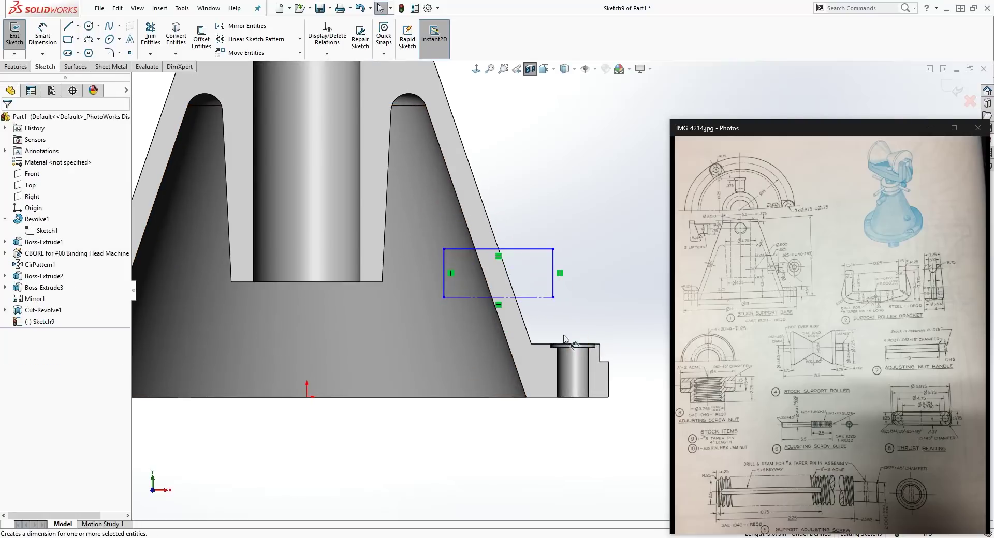
pyautogui.click(552, 250)
pyautogui.click(543, 297)
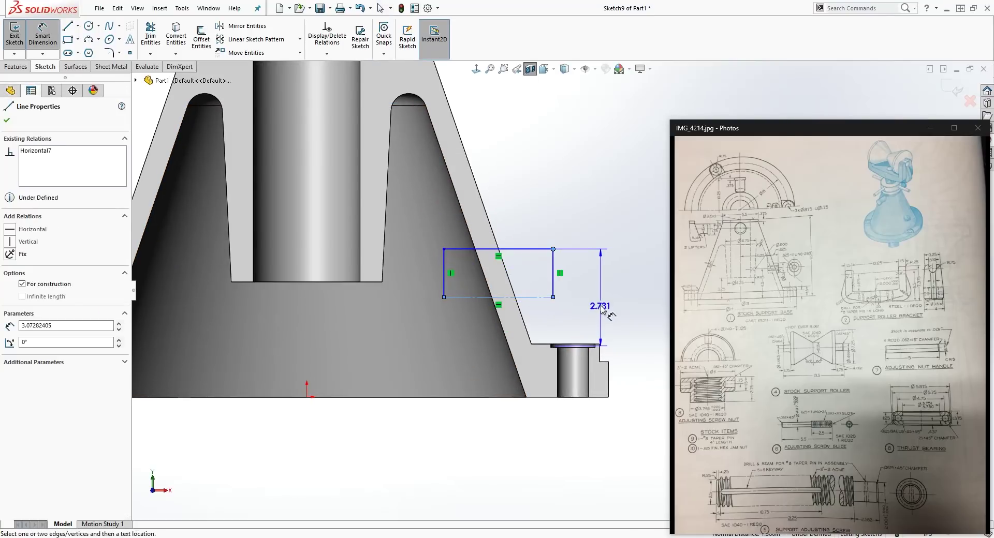
pyautogui.click(602, 309)
pyautogui.write('1.')
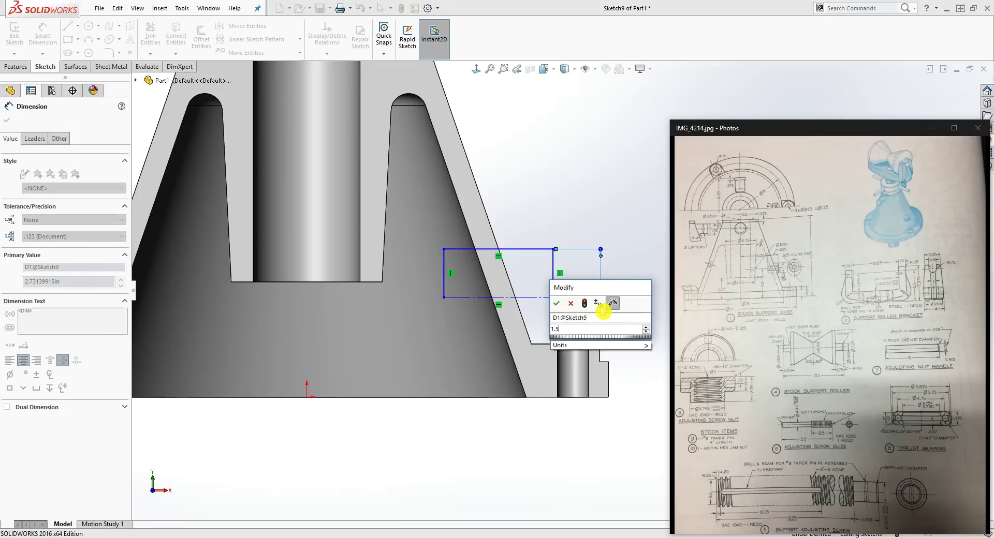
pyautogui.write('5')
pyautogui.press('Return')
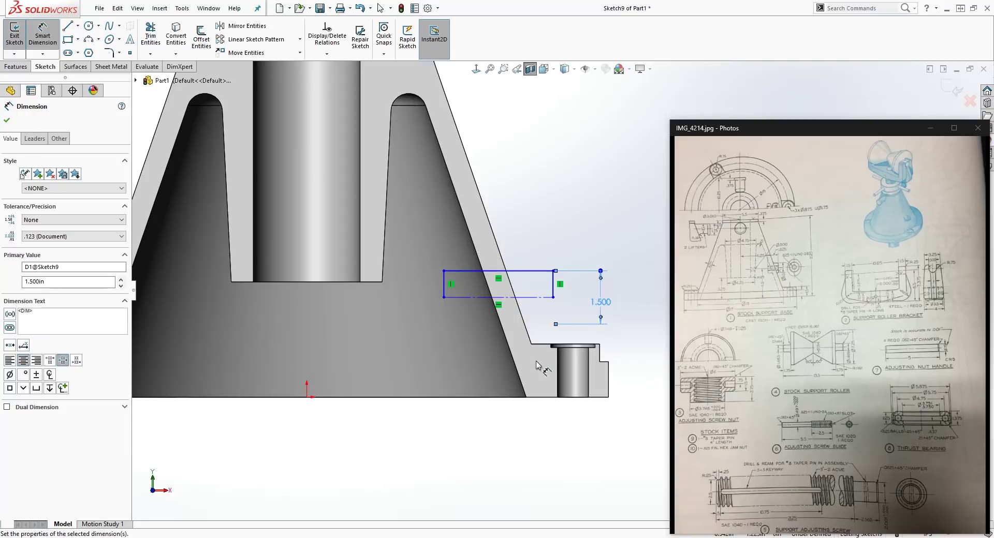
pyautogui.press('Escape')
pyautogui.moveTo(517, 455); pyautogui.dragTo(512, 394, button='right')
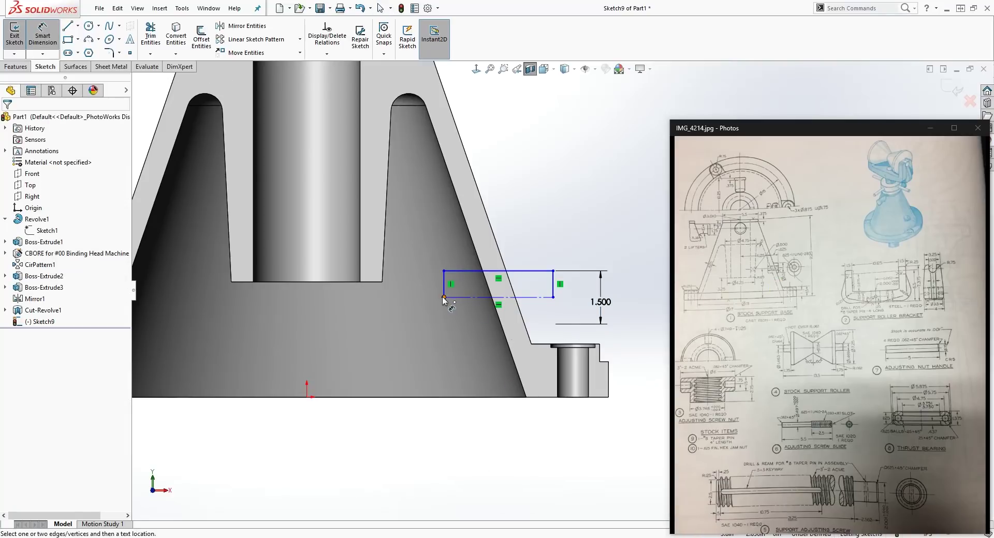
pyautogui.click(443, 296)
pyautogui.click(444, 398)
pyautogui.press('z')
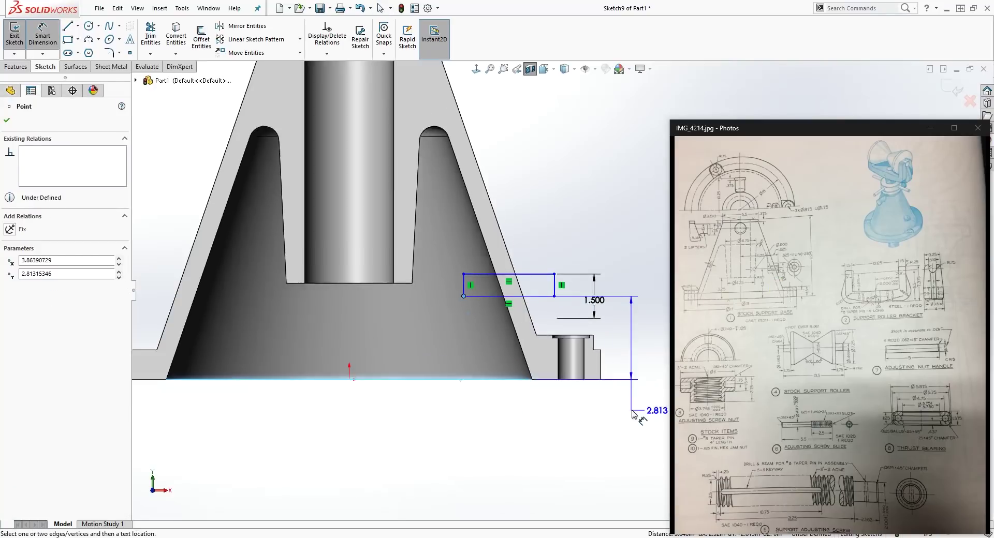
pyautogui.press('z')
pyautogui.click(618, 339)
pyautogui.write('4.5')
pyautogui.press('Return')
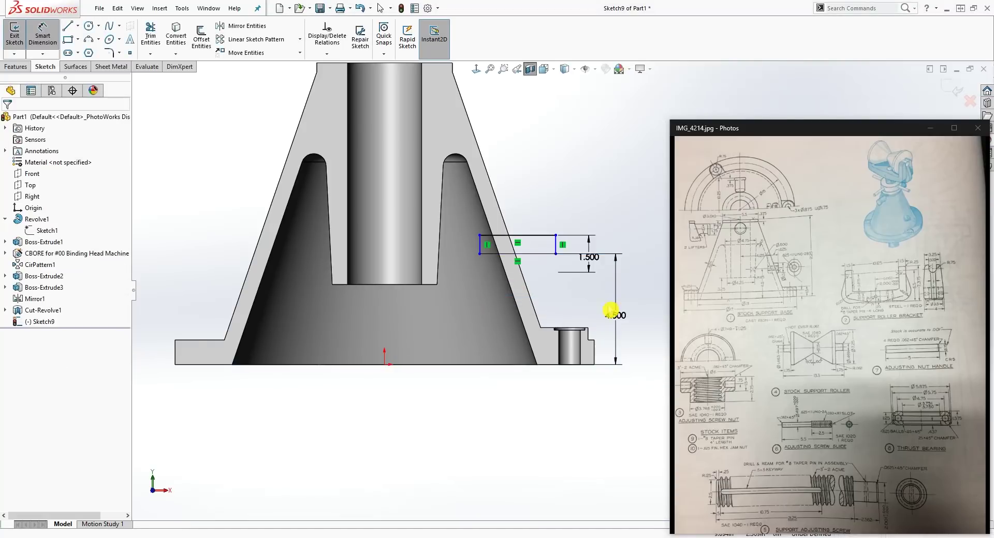
pyautogui.press('Escape')
pyautogui.scroll(-2, 549, 293)
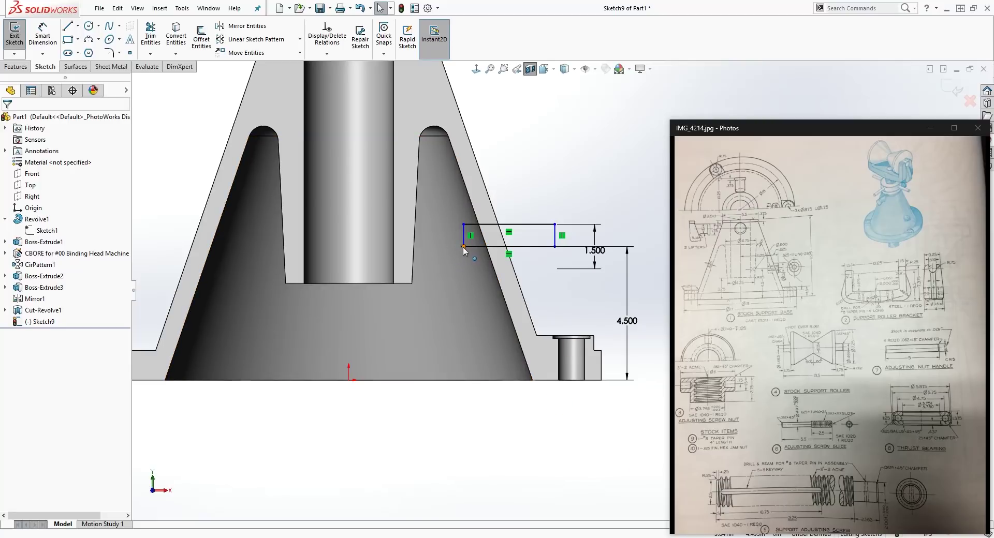
# Place the rectangle's corner 4.125 from the origin and make its top line 1.625 long.
pyautogui.click(636, 397)
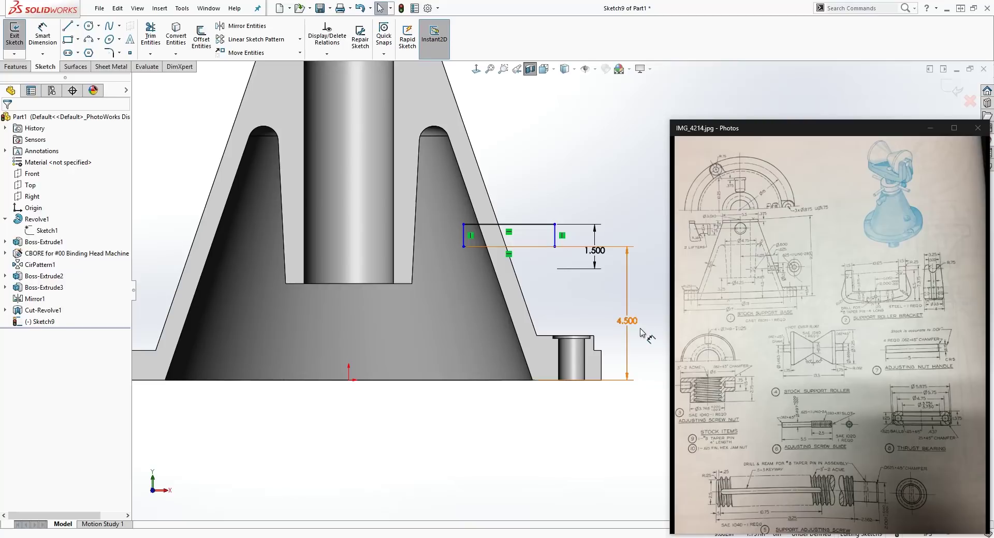
pyautogui.moveTo(616, 377); pyautogui.dragTo(534, 343, button='right')
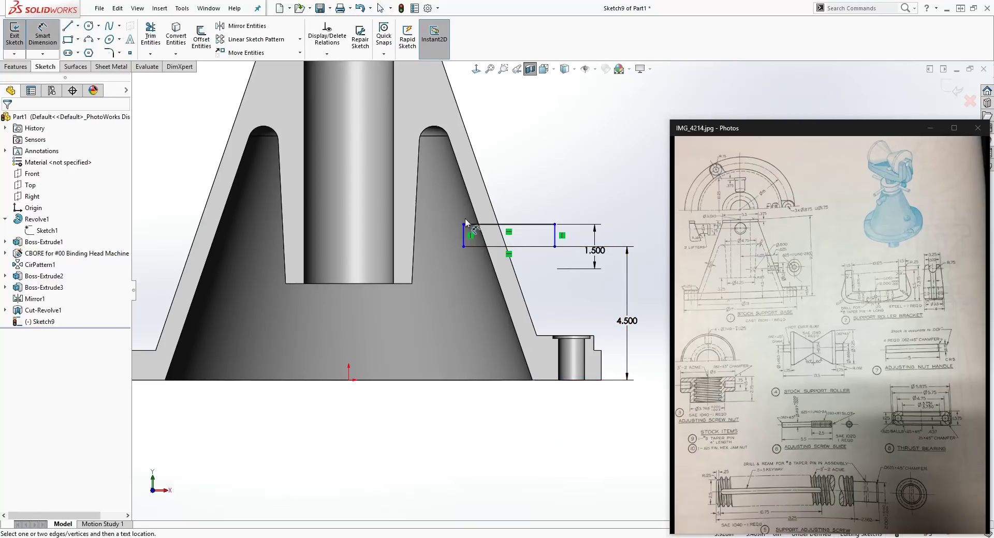
pyautogui.click(464, 225)
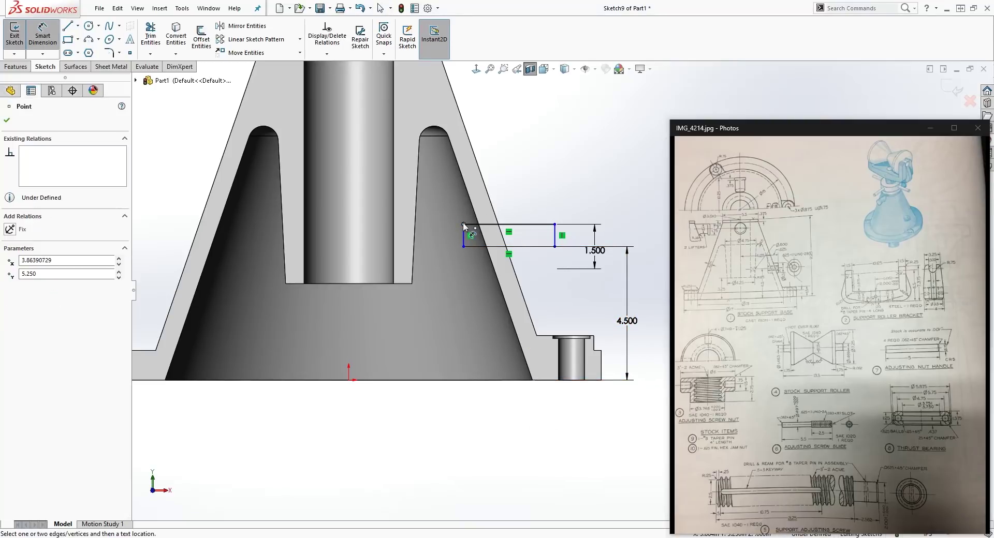
pyautogui.click(349, 380)
pyautogui.click(377, 185)
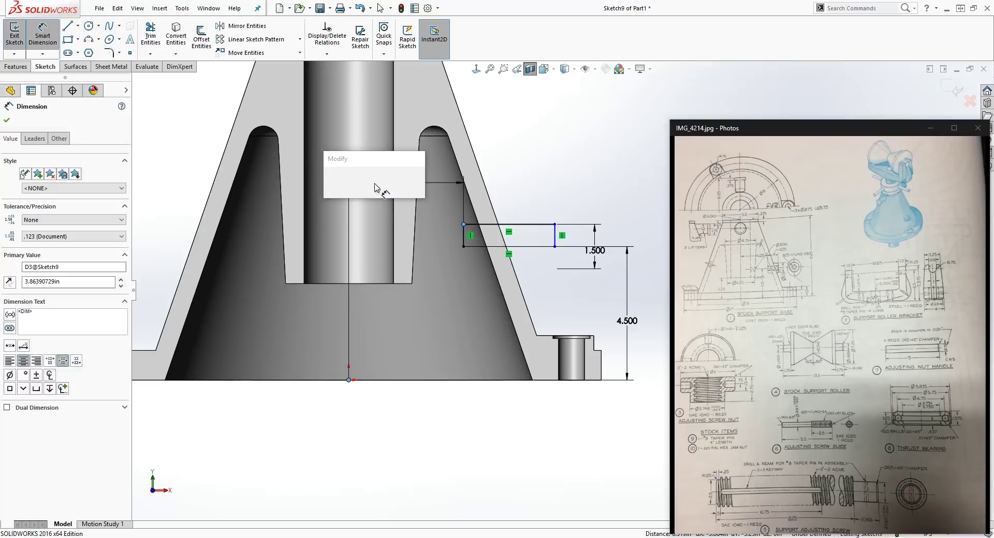
pyautogui.write('4.125')
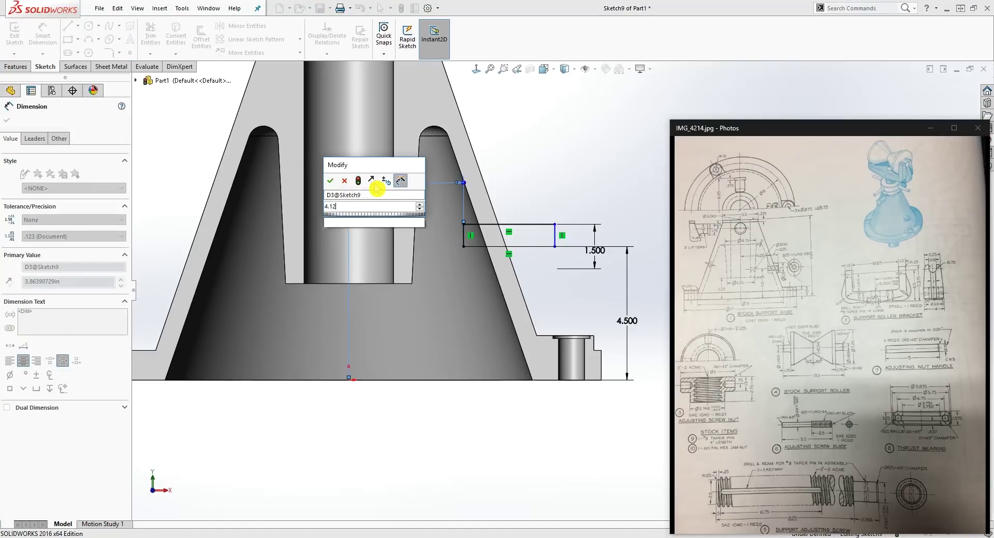
pyautogui.press('Return')
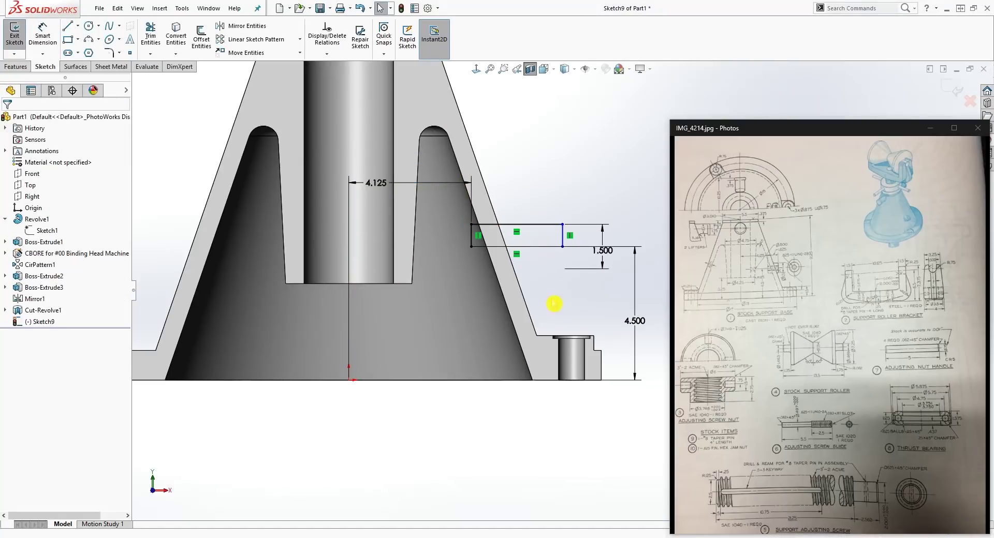
pyautogui.moveTo(554, 302); pyautogui.dragTo(532, 129, button='right')
pyautogui.click(525, 225)
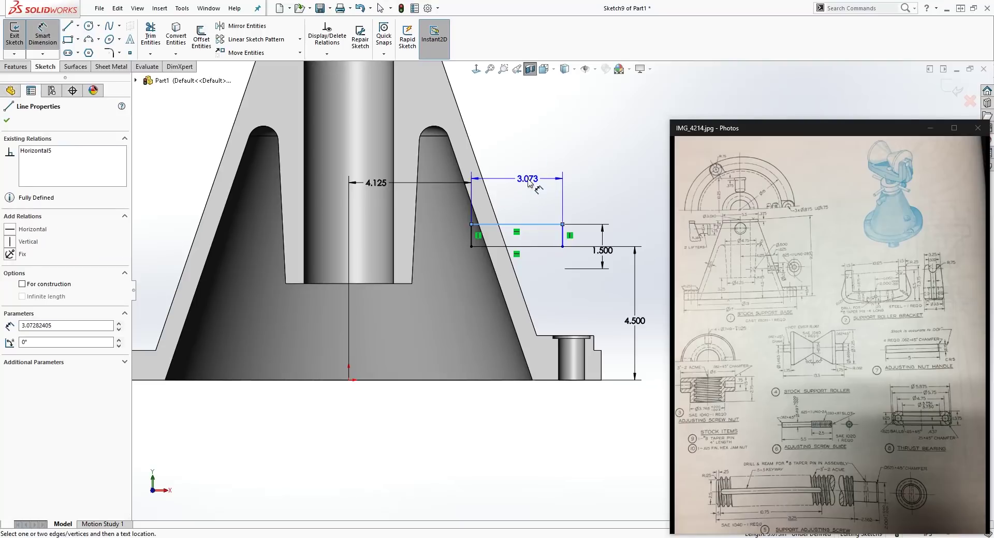
pyautogui.click(531, 182)
pyautogui.write('1.')
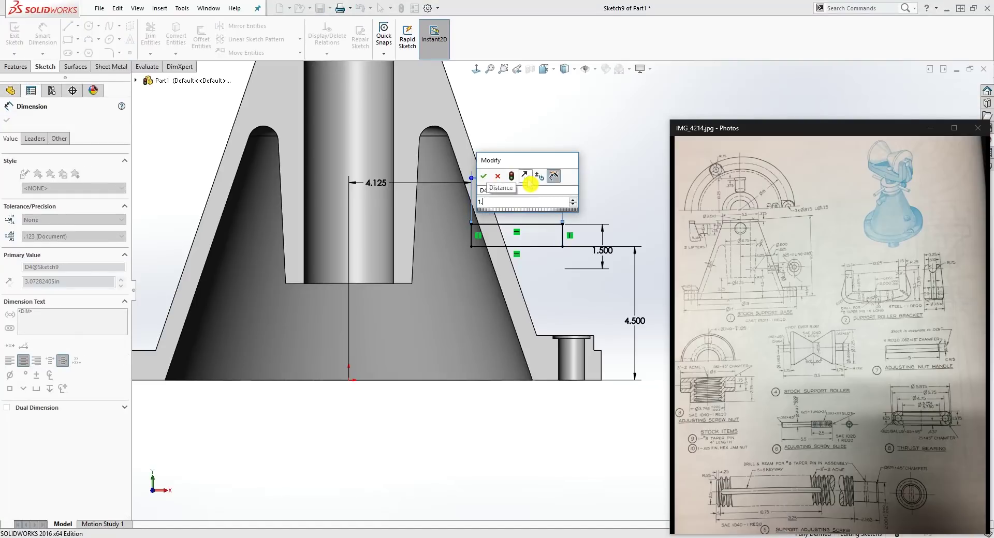
pyautogui.write('625')
pyautogui.press('Return')
pyautogui.press('Escape')
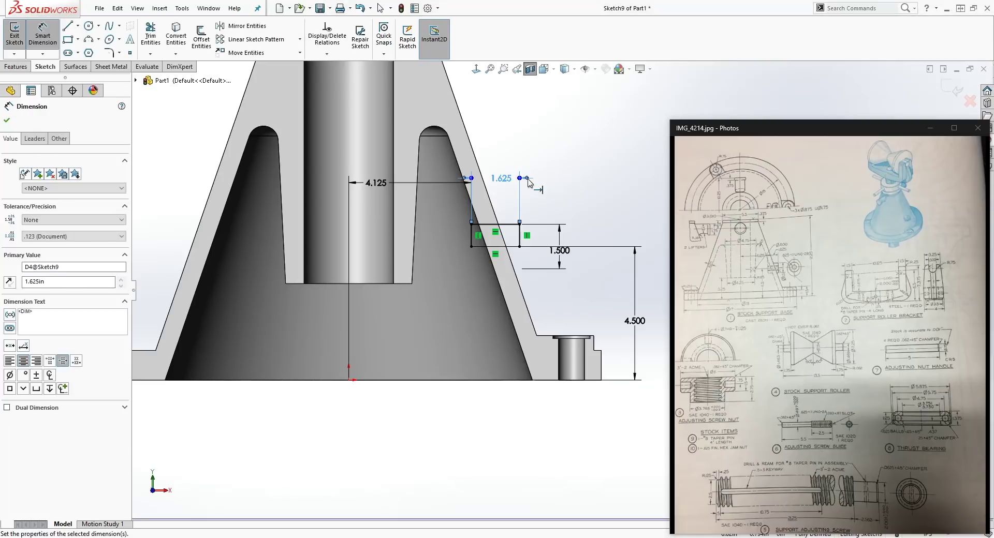
# Draw a horizontal line across the rectangle's left edge to close the profile.
pyautogui.press('l')
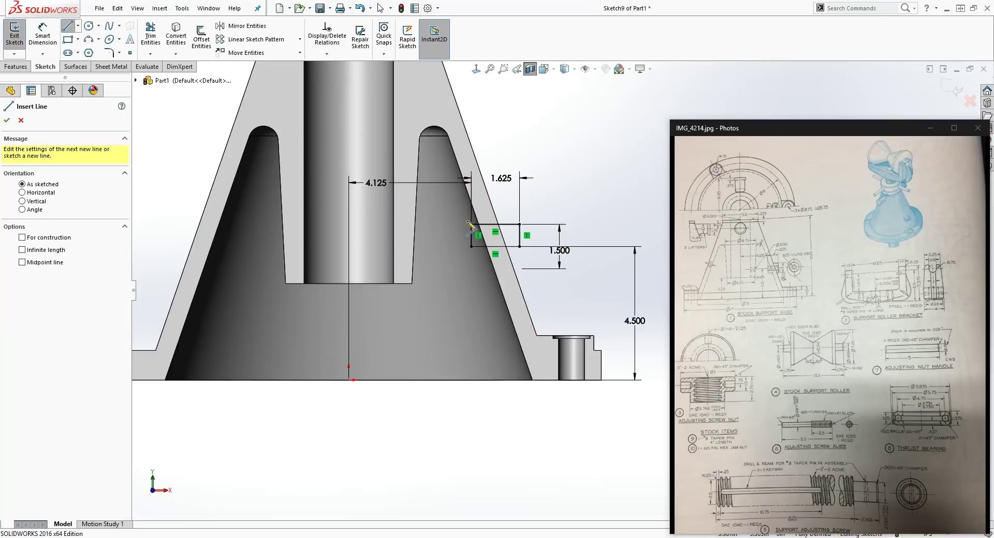
pyautogui.click(471, 247)
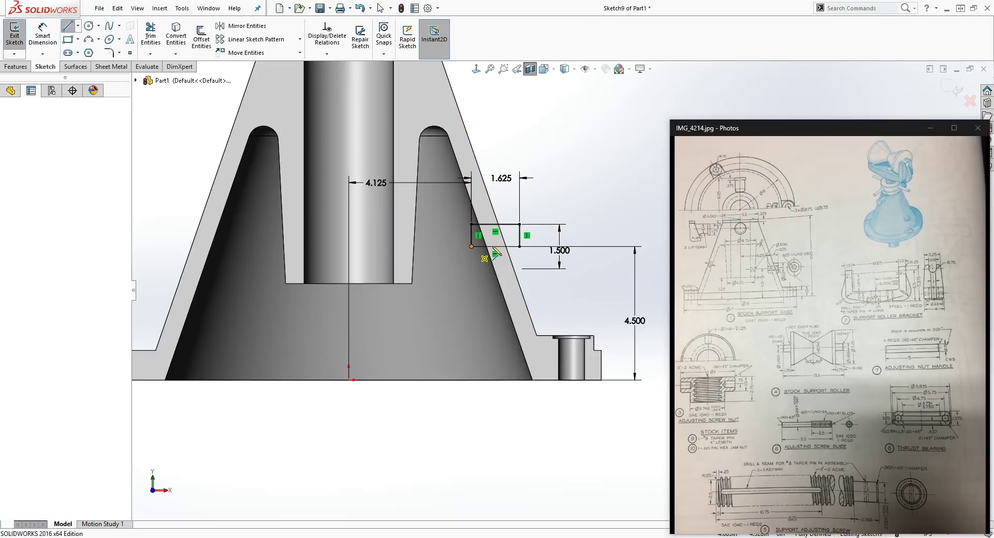
pyautogui.click(520, 247)
pyautogui.press('Escape')
pyautogui.scroll(-4, 532, 257)
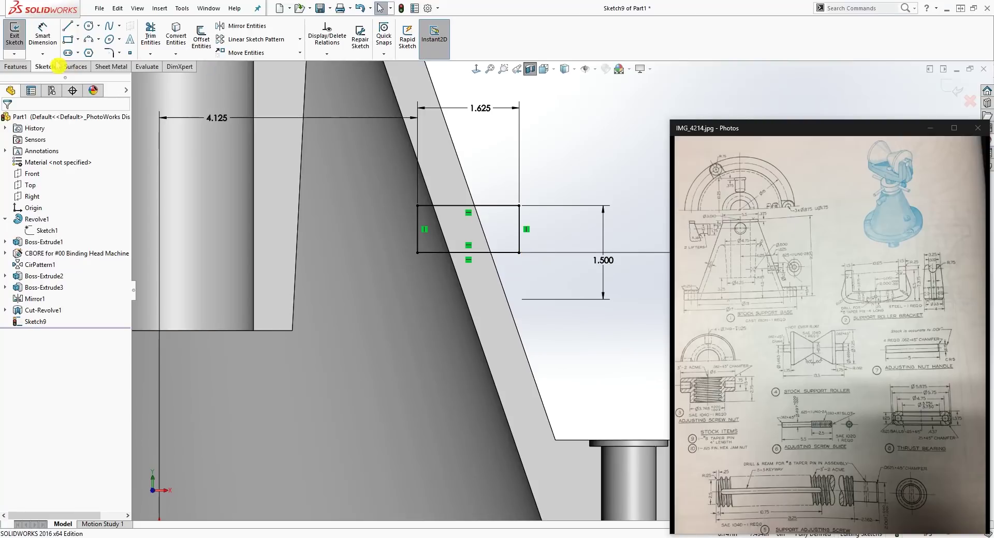
# Revolve Sketch9 360° about its line into the Revolve2 boss on the cone's side.
pyautogui.click(15, 67)
pyautogui.click(157, 43)
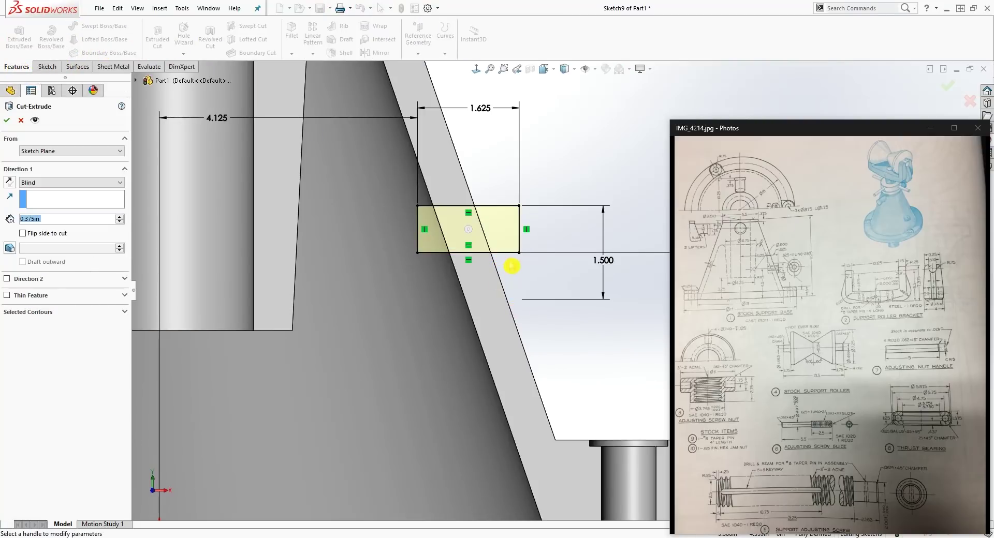
pyautogui.press('Escape')
pyautogui.click(52, 39)
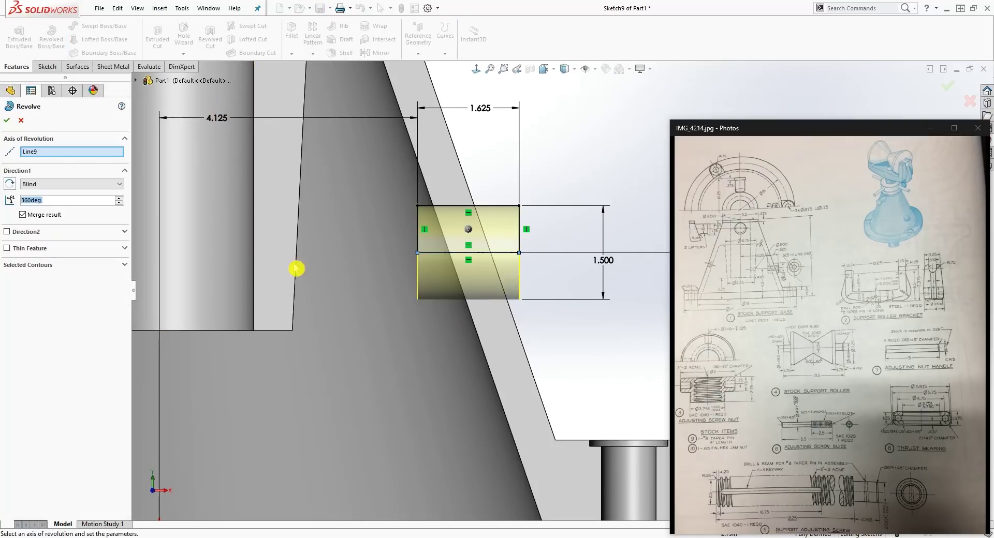
pyautogui.click(7, 123)
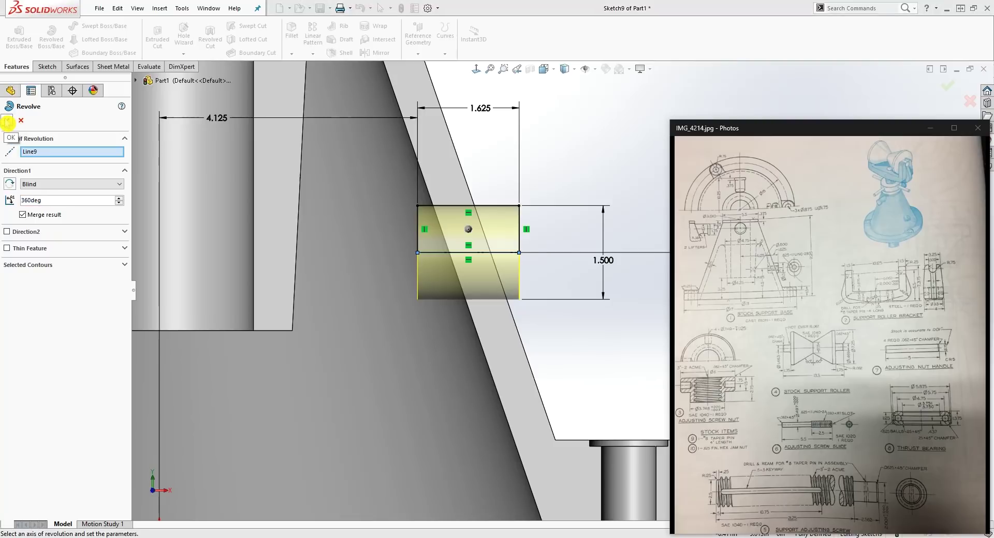
pyautogui.scroll(5, 497, 342)
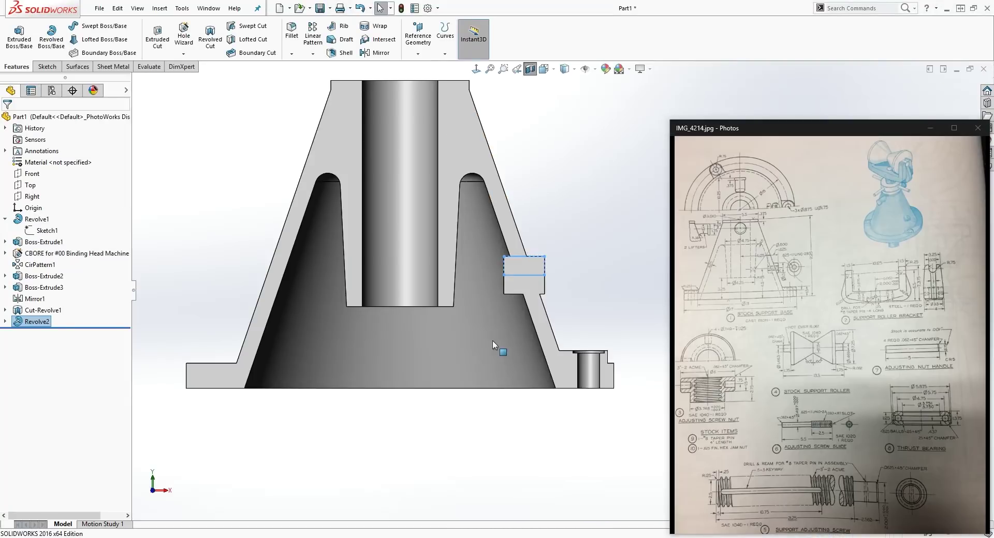
pyautogui.scroll(-4, 602, 249)
pyautogui.scroll(3, 527, 365)
pyautogui.click(530, 360)
# Expand Revolve2 and show its Sketch9 in the model.
pyautogui.click(157, 225)
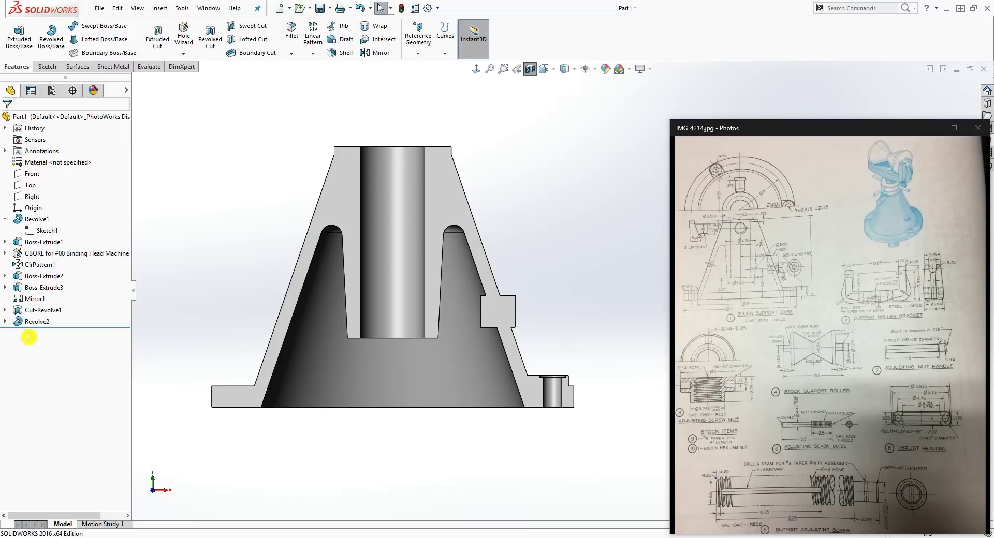
pyautogui.click(5, 322)
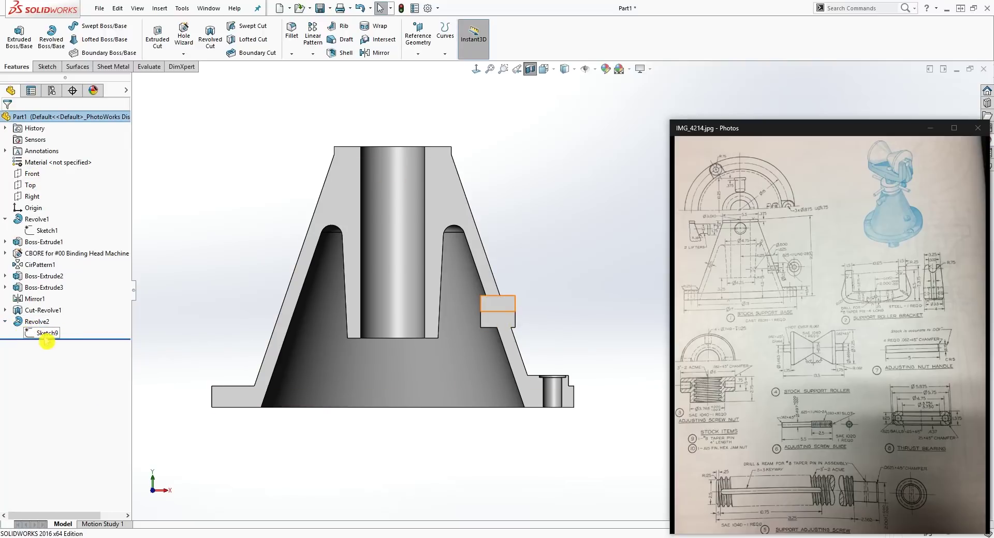
pyautogui.rightClick(45, 337)
pyautogui.click(54, 322)
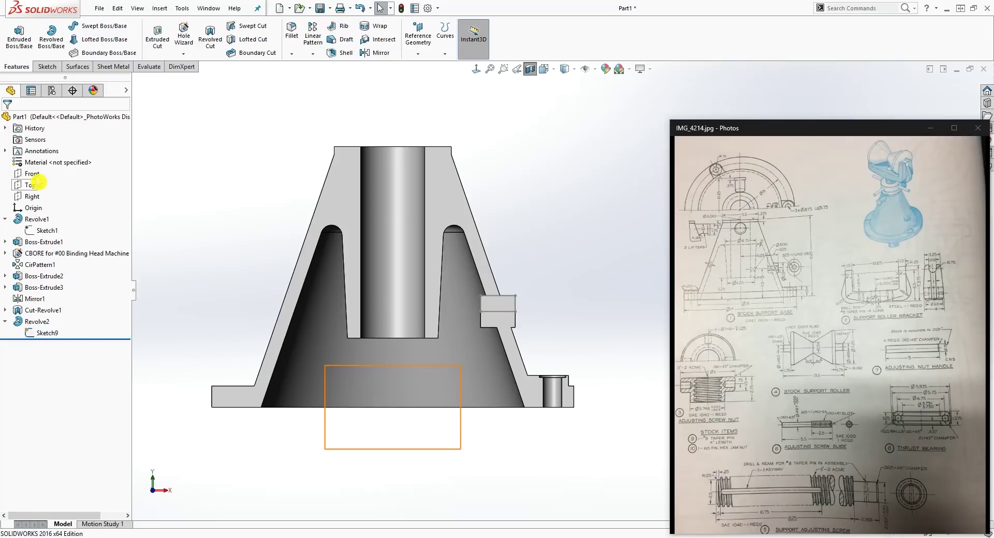
pyautogui.click(31, 174)
# Start Sketch10 on the Front plane and draw a small rectangle left of the boss.
pyautogui.click(49, 73)
pyautogui.click(16, 29)
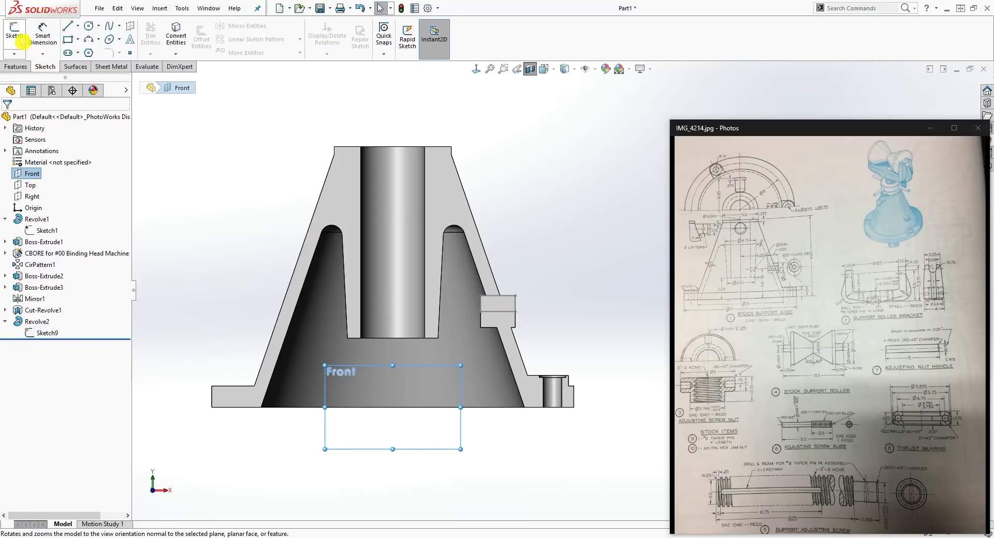
pyautogui.scroll(-2, 560, 343)
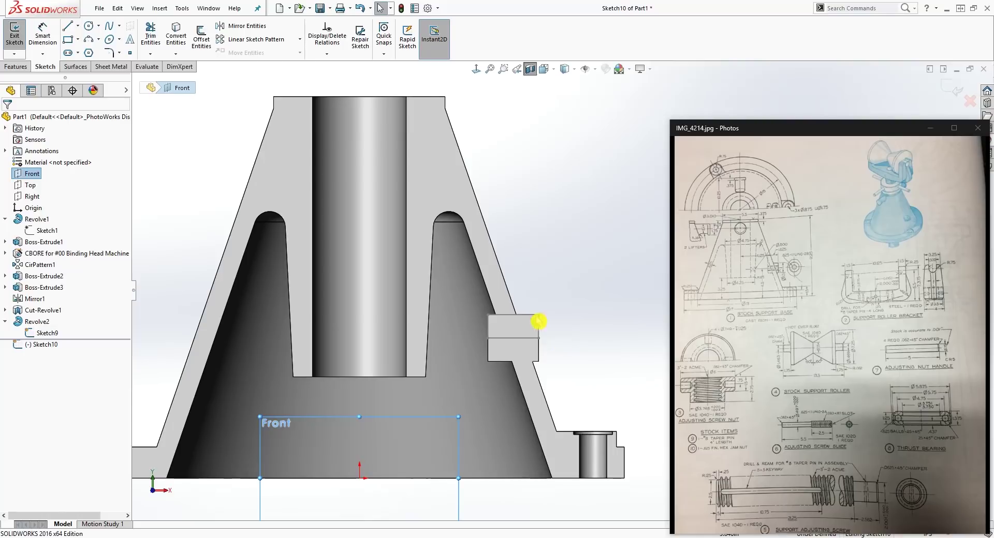
pyautogui.click(68, 40)
pyautogui.moveTo(390, 317)
pyautogui.mouseDown()
pyautogui.moveTo(455, 350)
pyautogui.moveTo(443, 336)
pyautogui.mouseUp()
pyautogui.press('Escape')
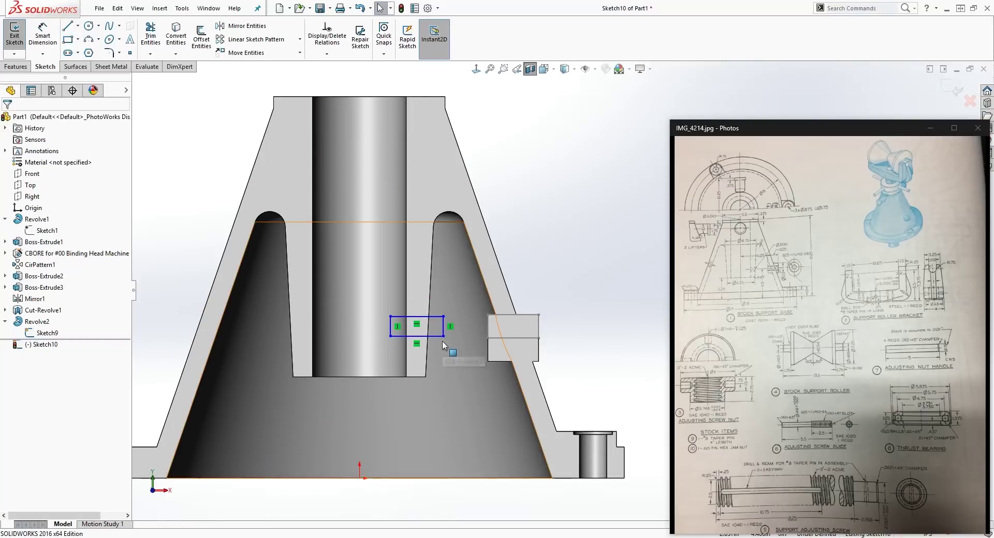
# Align the rectangle's corner horizontally with a Sketch9 point and make its bottom line construction.
pyautogui.click(443, 336)
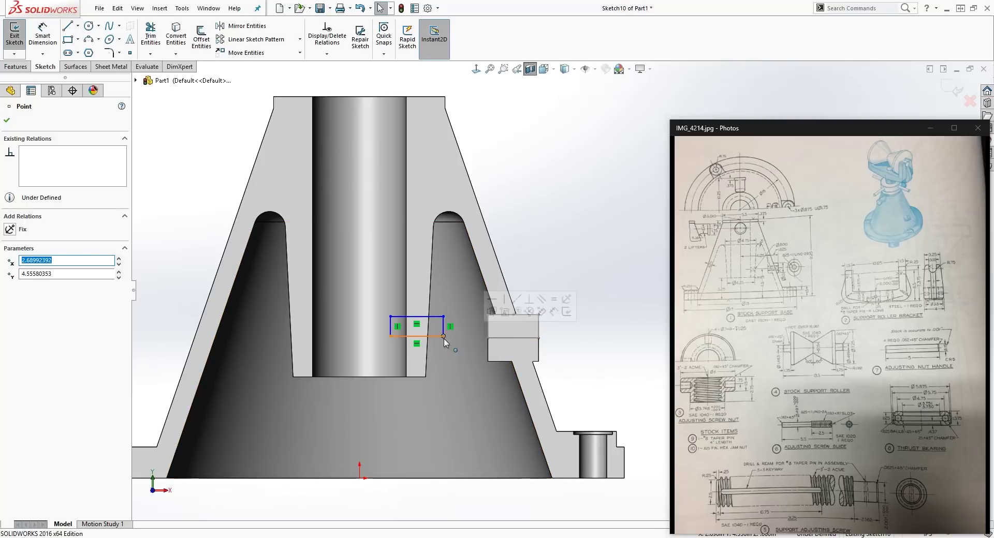
pyautogui.keyDown('ctrl'); pyautogui.click(487, 338); pyautogui.keyUp('ctrl')
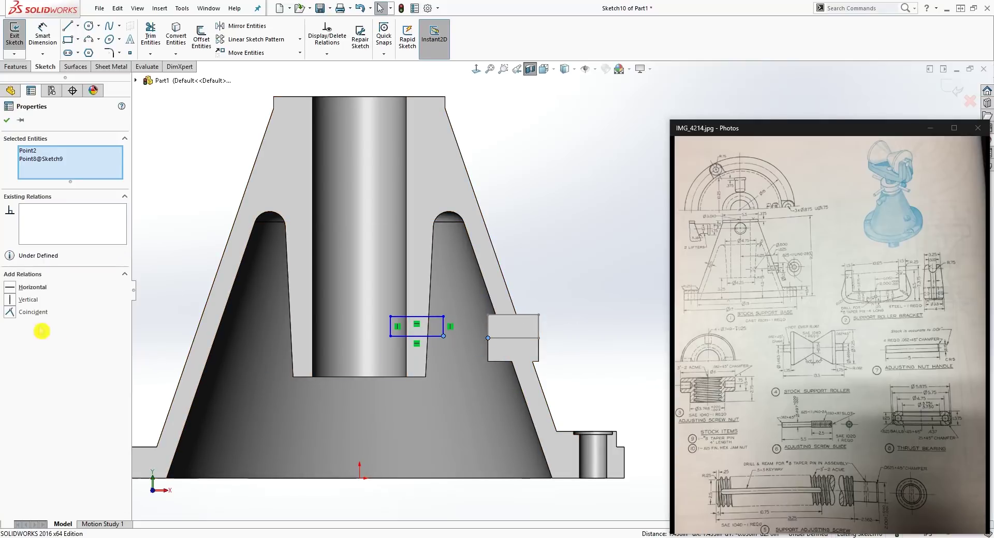
pyautogui.click(21, 288)
pyautogui.press('Escape')
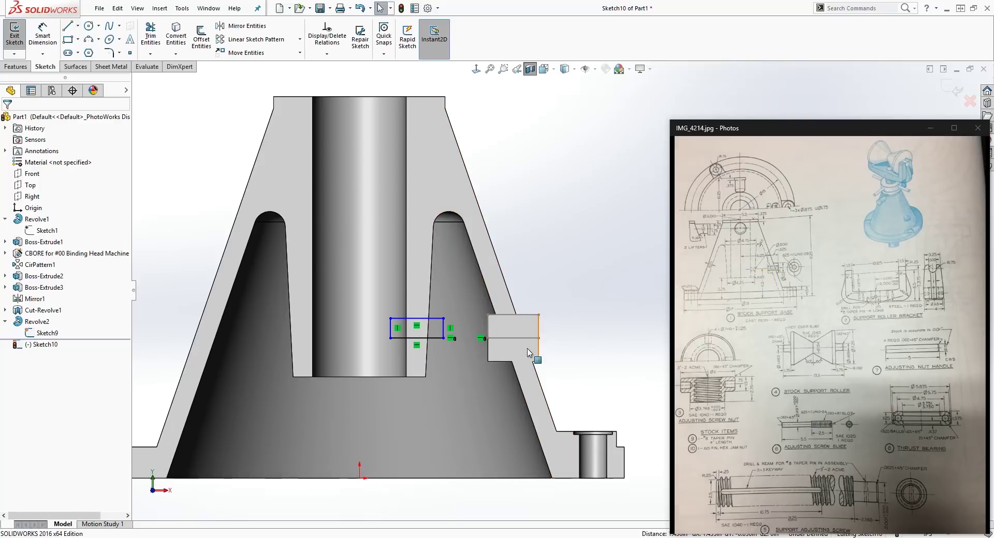
pyautogui.click(428, 337)
pyautogui.click(22, 285)
pyautogui.press('Escape')
pyautogui.moveTo(458, 417); pyautogui.dragTo(456, 360, button='right')
pyautogui.scroll(-1, 444, 328)
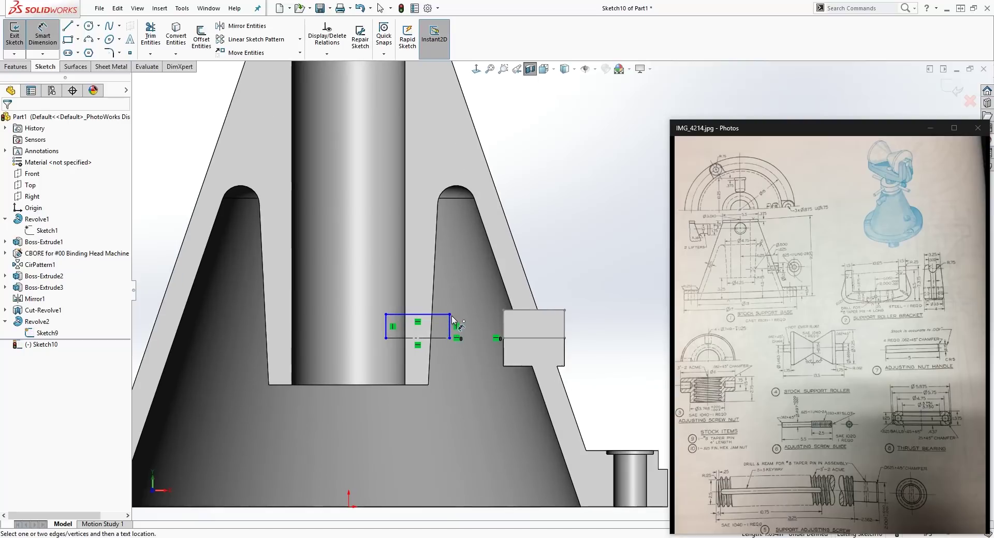
# Dimension the rectangle 1.500 from the Sketch9 point and 1.600 wide.
pyautogui.click(449, 314)
pyautogui.click(503, 311)
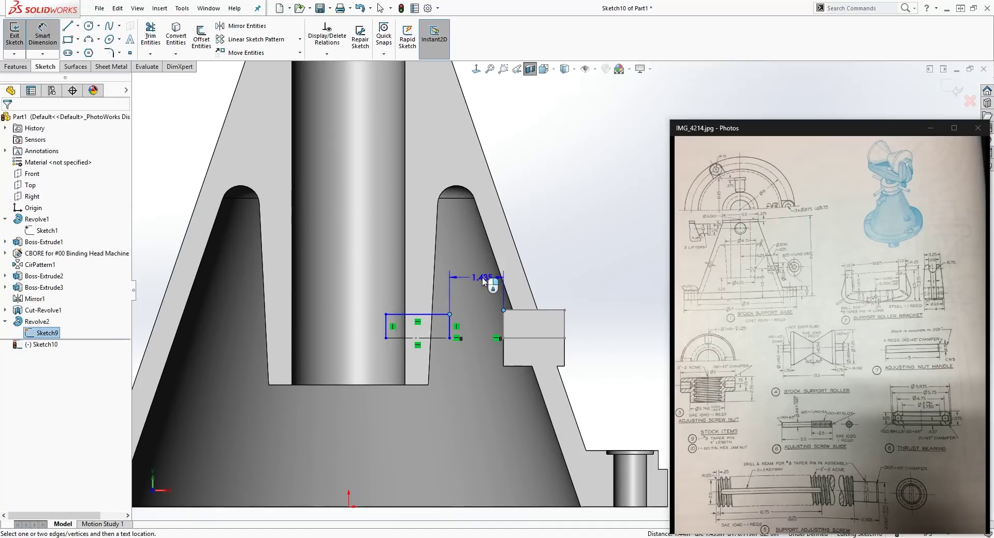
pyautogui.click(482, 280)
pyautogui.write('1.5')
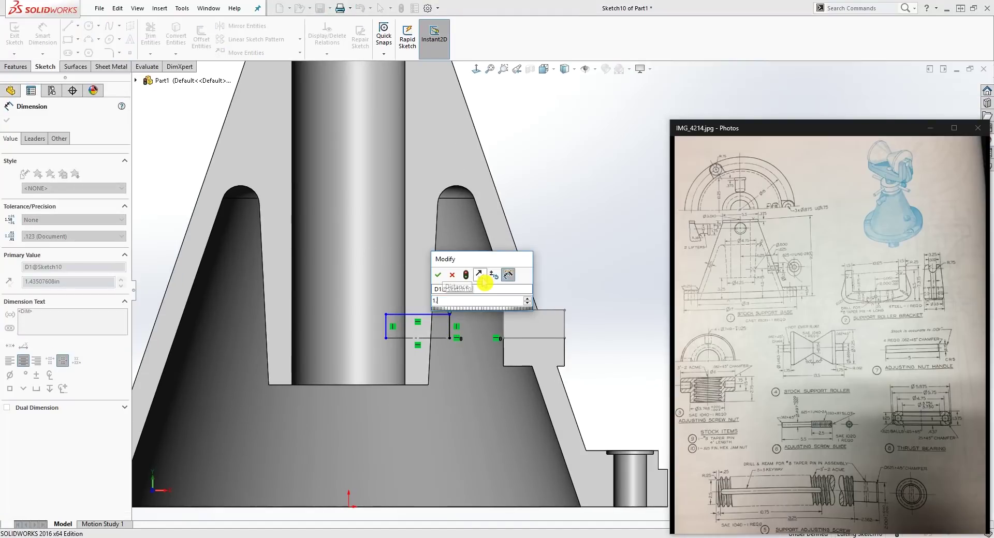
pyautogui.press('Return')
pyautogui.press('Escape')
pyautogui.moveTo(450, 396); pyautogui.dragTo(450, 341, button='right')
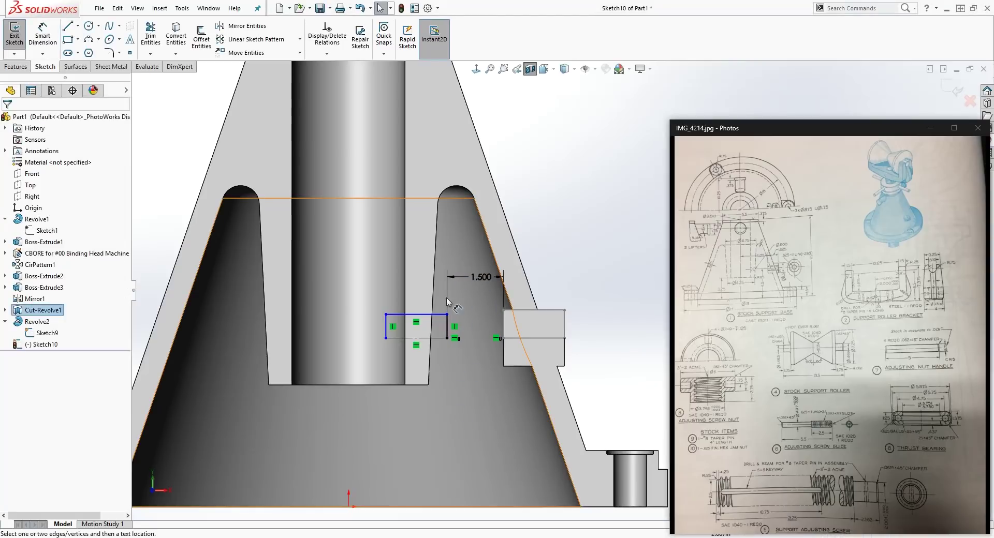
pyautogui.click(430, 315)
pyautogui.click(402, 278)
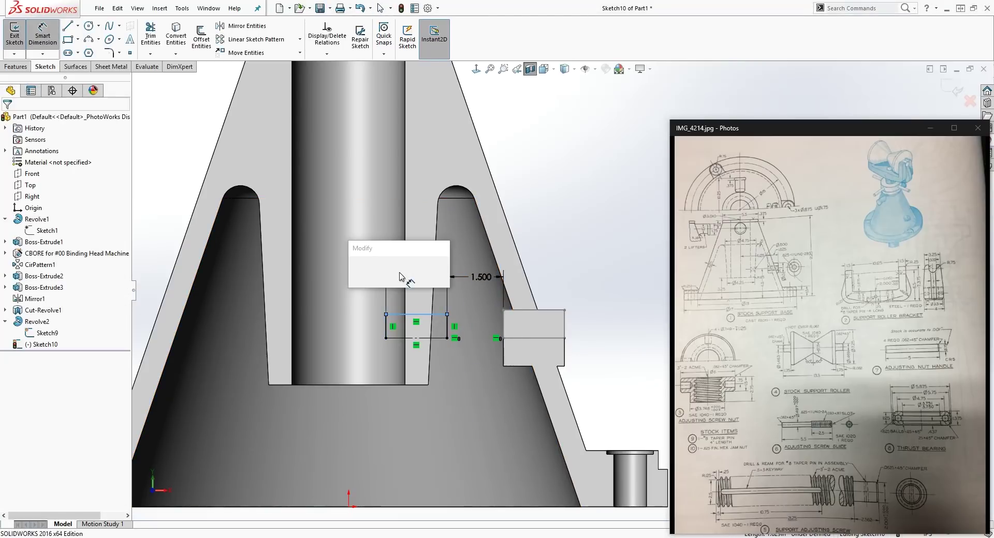
pyautogui.write('1.6')
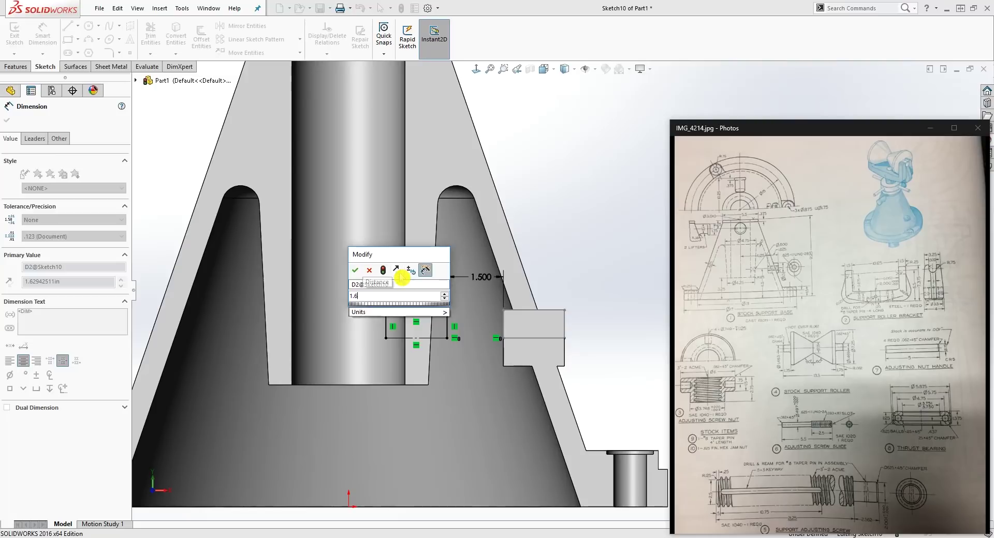
pyautogui.press('Return')
pyautogui.press('Escape')
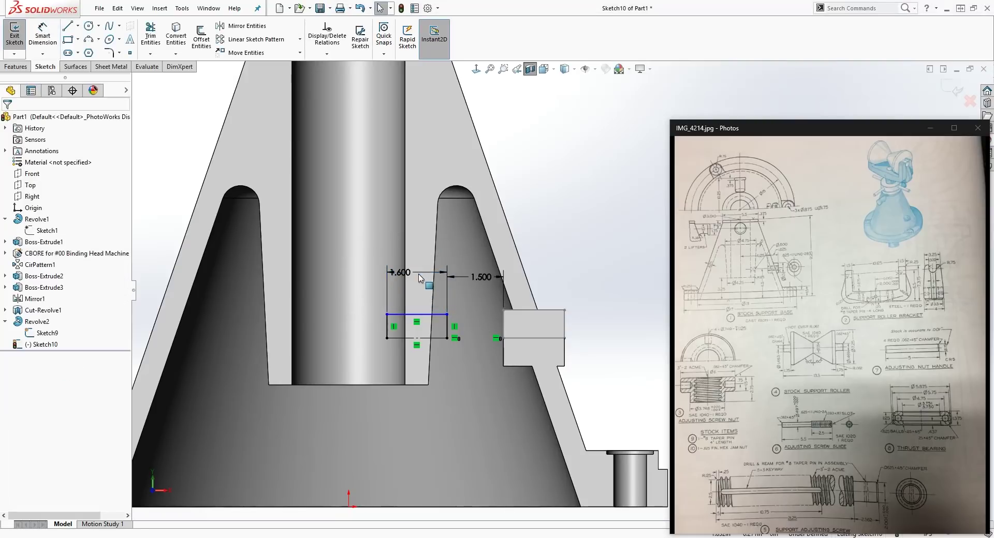
# Set the rectangle's height to 0.500 and cancel a stray line.
pyautogui.click(419, 317)
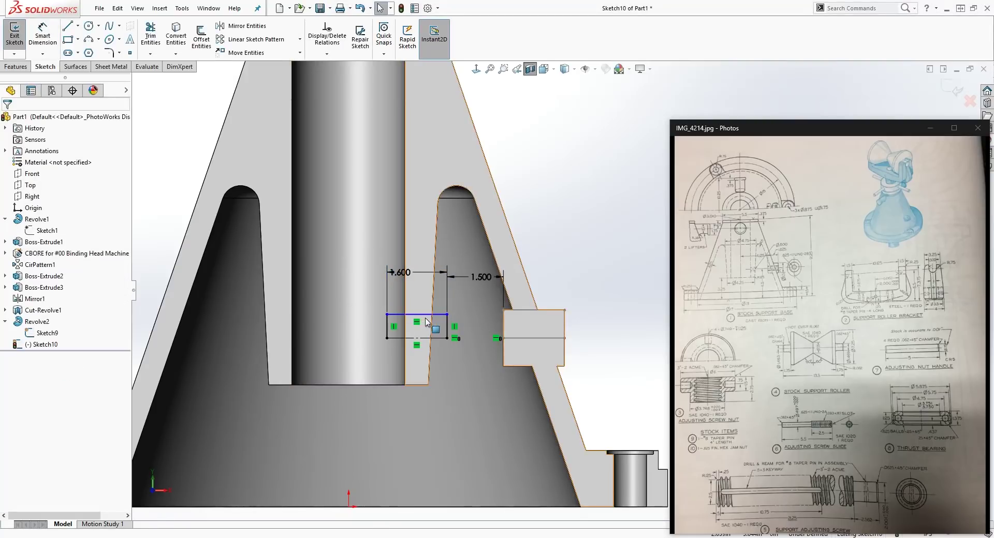
pyautogui.moveTo(423, 401); pyautogui.dragTo(440, 363, button='right')
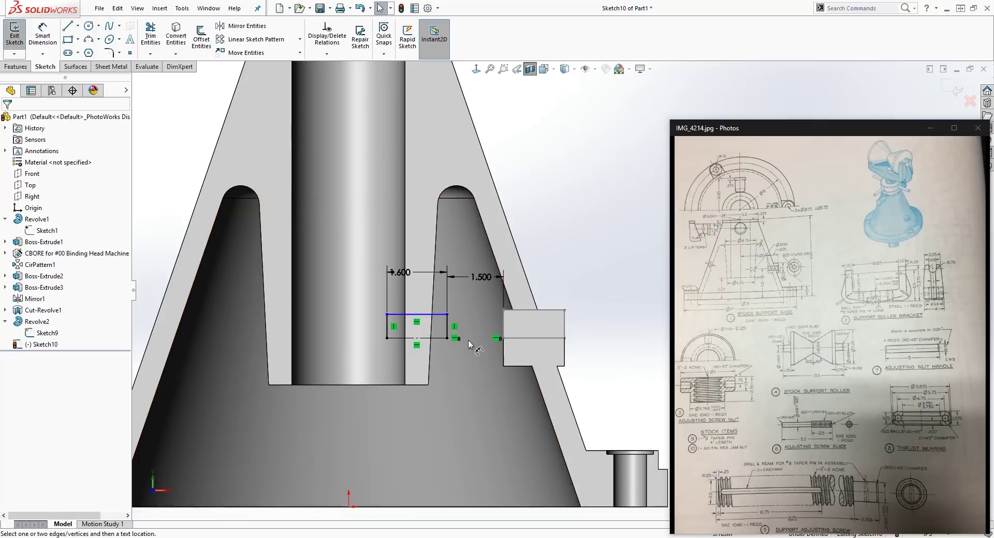
pyautogui.click(447, 315)
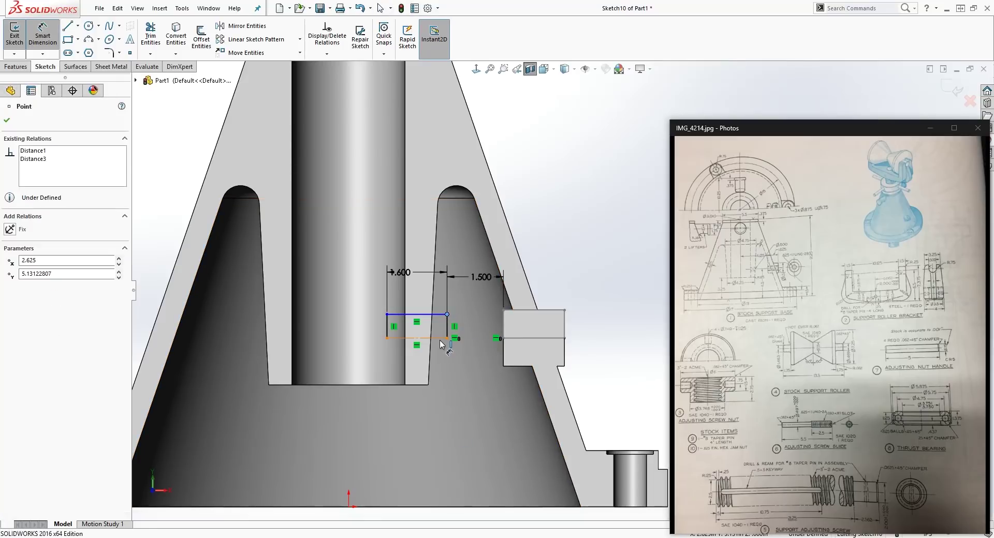
pyautogui.click(439, 340)
pyautogui.click(472, 342)
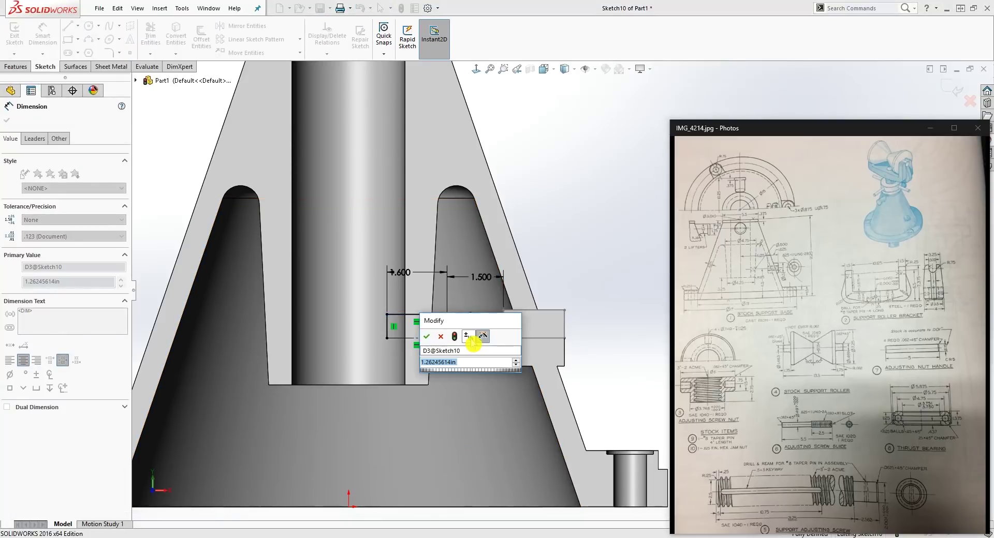
pyautogui.press('Return')
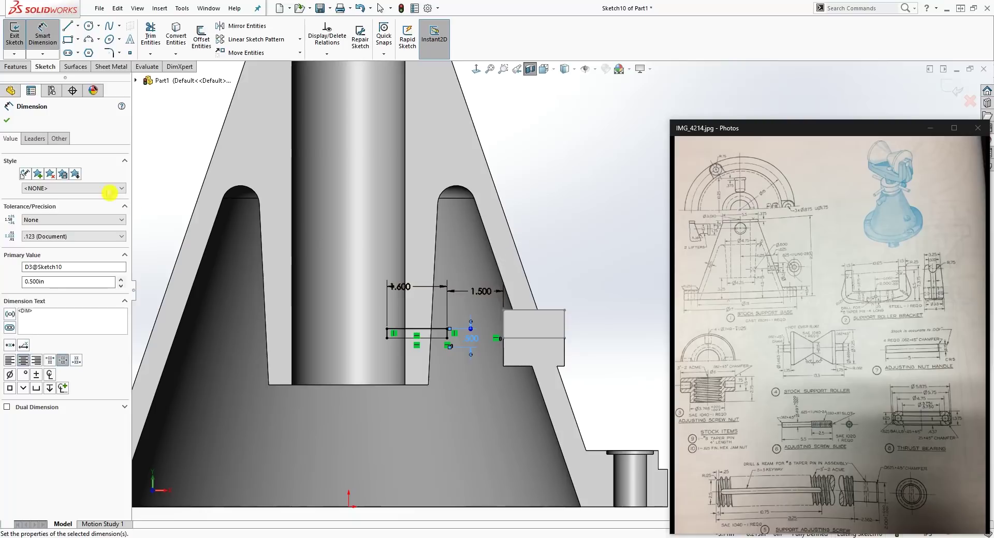
pyautogui.click(10, 124)
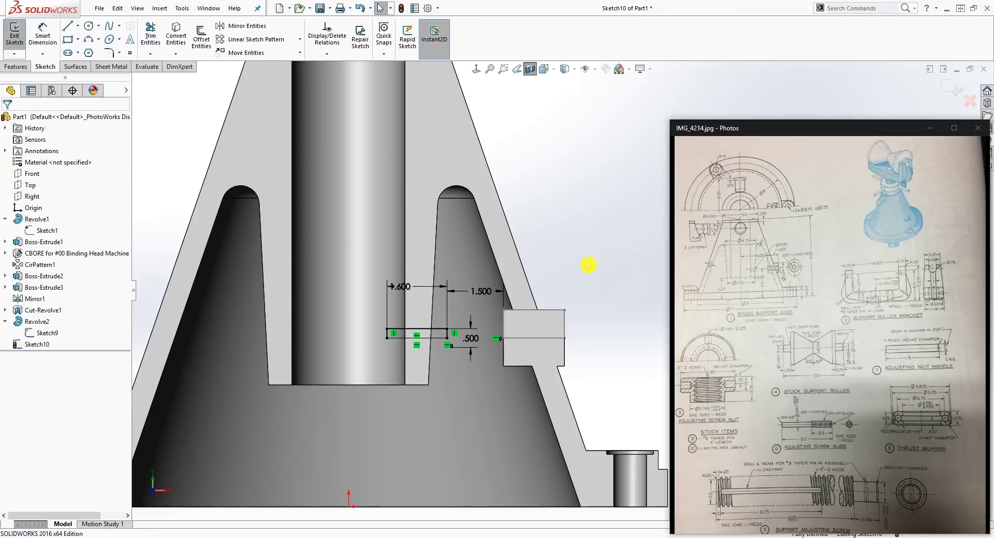
pyautogui.press('l')
pyautogui.click(387, 338)
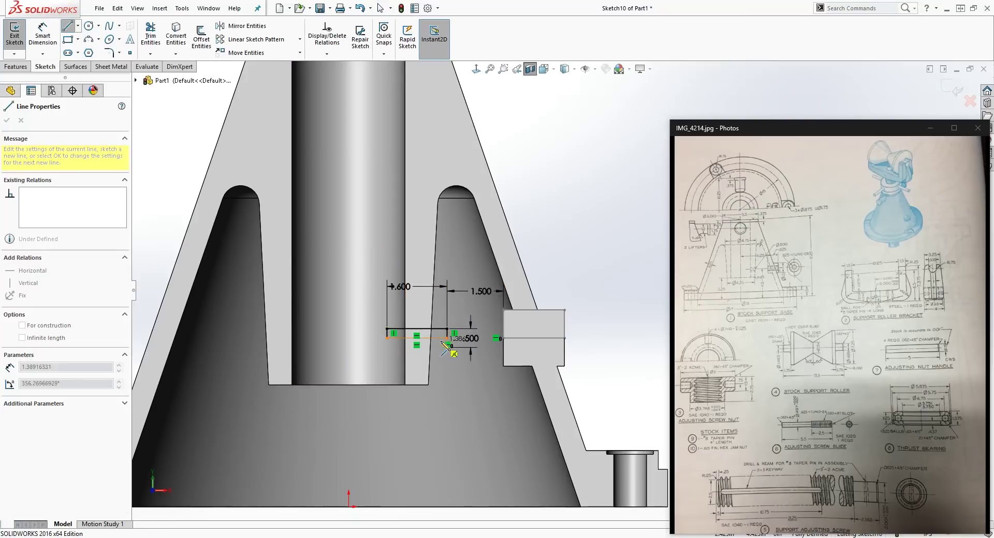
pyautogui.press('Escape')
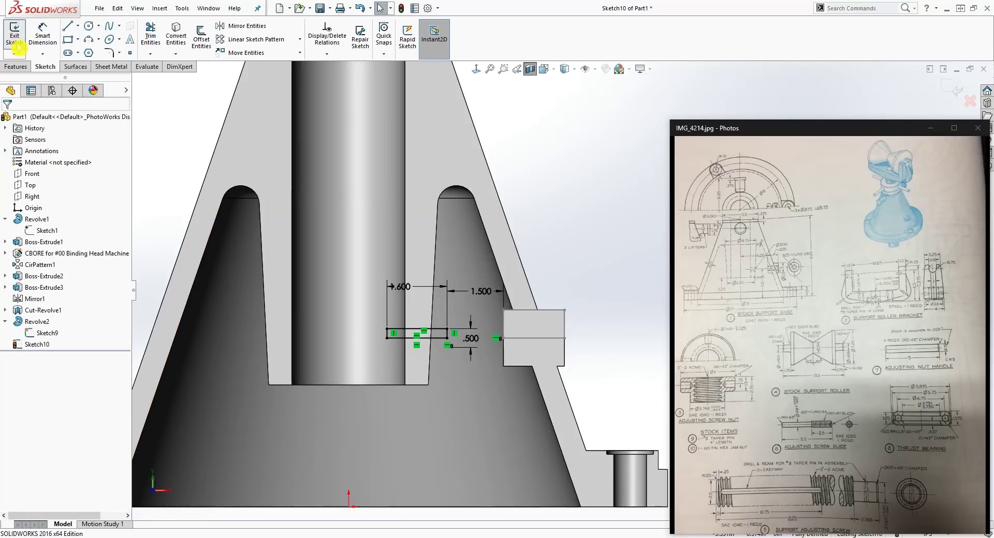
pyautogui.click(16, 67)
# Create a 360° revolved cut about Line3 to cut the slot from the rectangle.
pyautogui.click(206, 41)
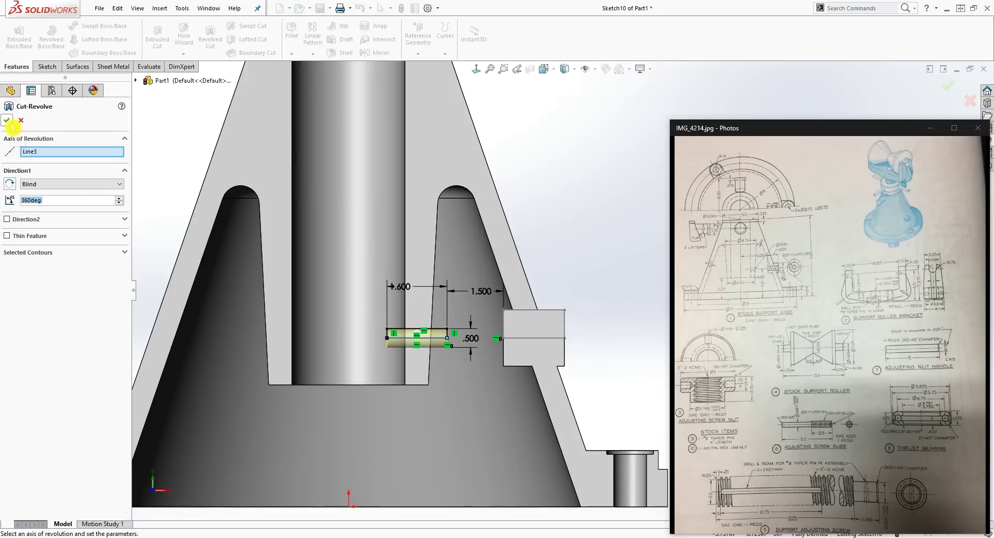
pyautogui.click(7, 120)
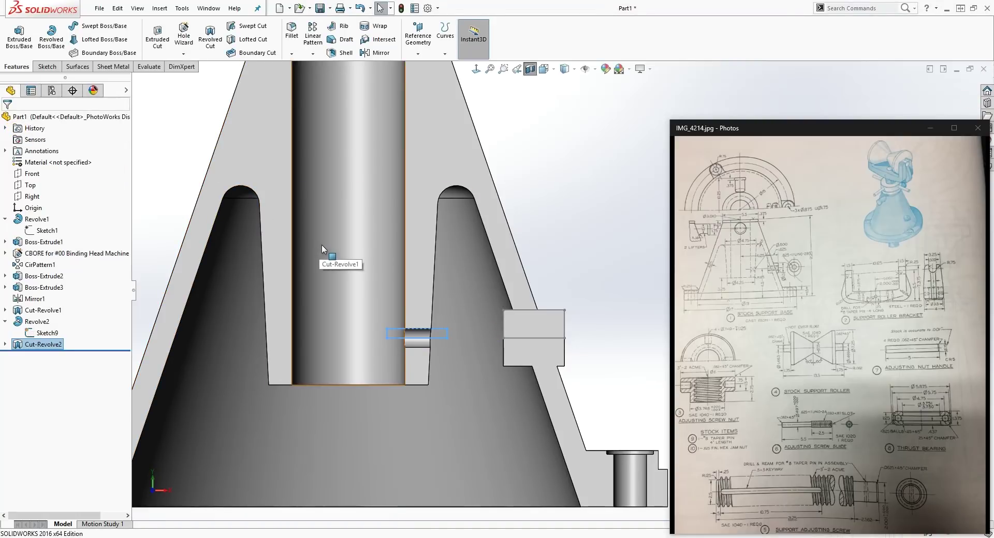
pyautogui.press('Escape')
pyautogui.moveTo(537, 259); pyautogui.dragTo(150, 358, button='middle')
# Hide Sketch9 and turn off the section view to inspect the full part.
pyautogui.rightClick(41, 334)
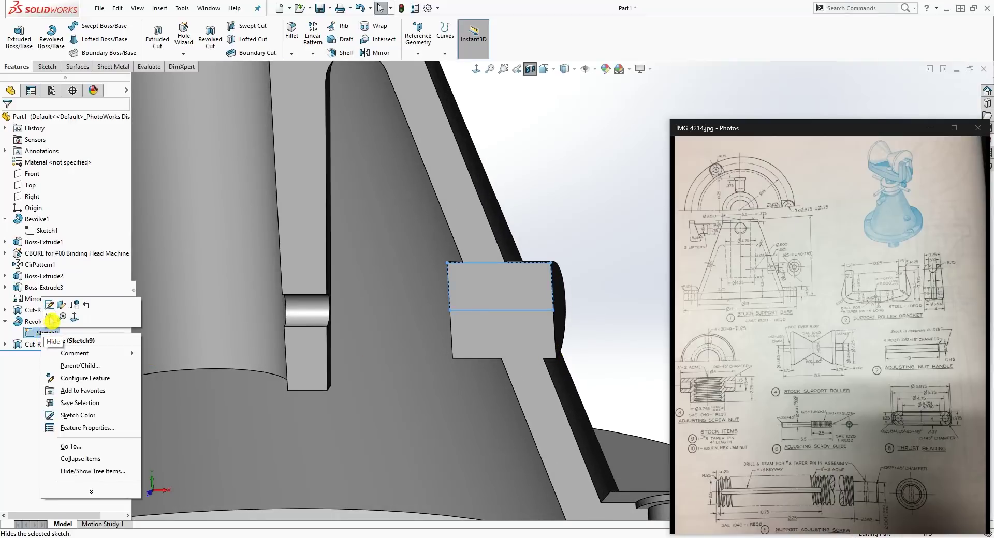
pyautogui.click(51, 318)
pyautogui.scroll(5, 476, 338)
pyautogui.scroll(3, 478, 342)
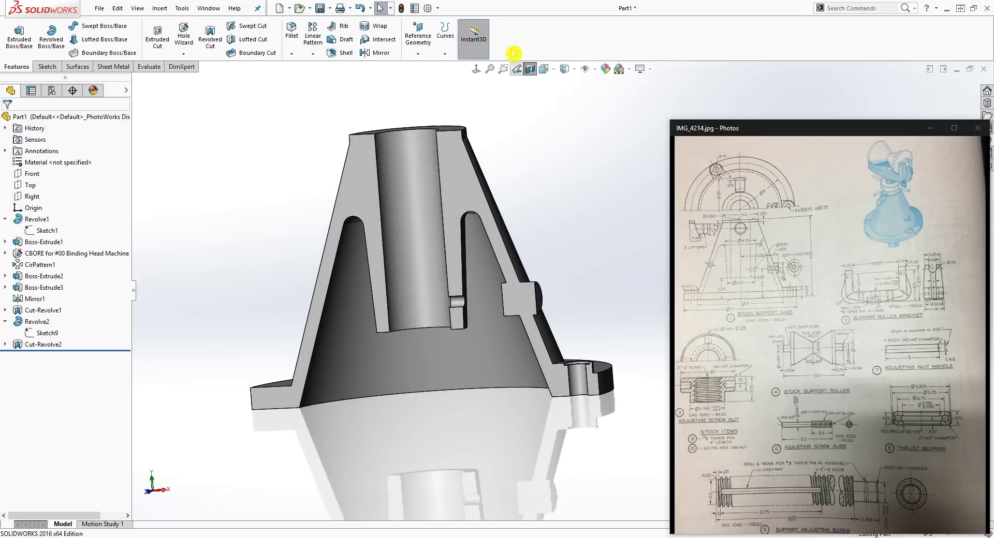
pyautogui.click(533, 73)
pyautogui.scroll(3, 558, 284)
pyautogui.moveTo(559, 285); pyautogui.dragTo(559, 259, button='middle')
pyautogui.scroll(-3, 555, 341)
pyautogui.moveTo(553, 344)
pyautogui.mouseDown(button='middle')
pyautogui.moveTo(525, 333)
pyautogui.moveTo(549, 339)
pyautogui.mouseUp(button='middle')
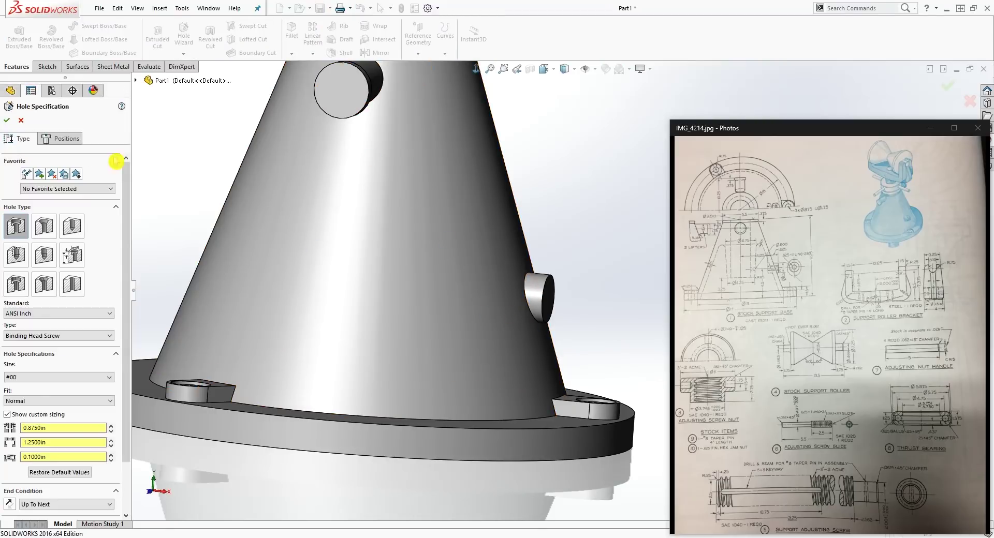
# Start a Hole Wizard hole and place its point on the side boss face.
pyautogui.click(63, 140)
pyautogui.moveTo(459, 338); pyautogui.dragTo(401, 309, button='middle')
pyautogui.scroll(-3, 595, 323)
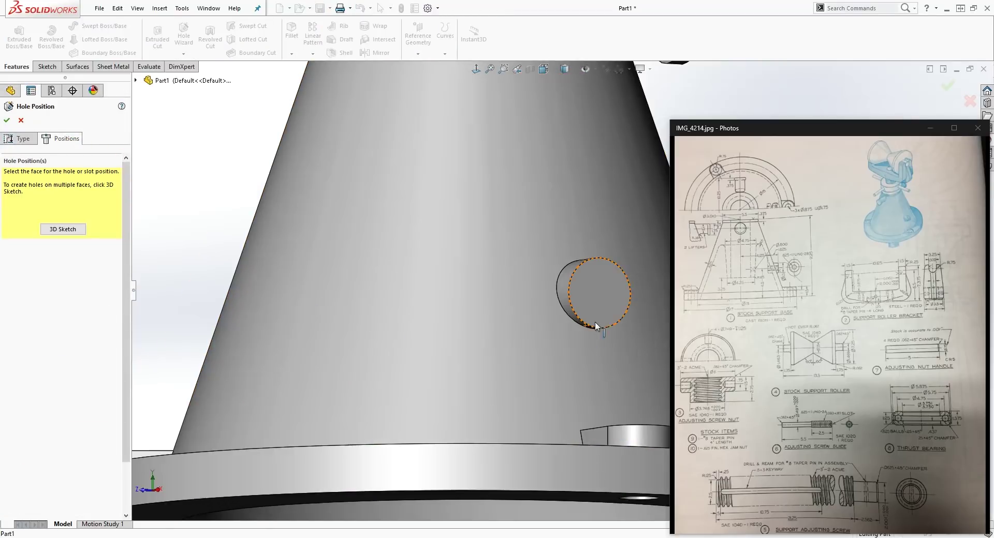
pyautogui.click(607, 291)
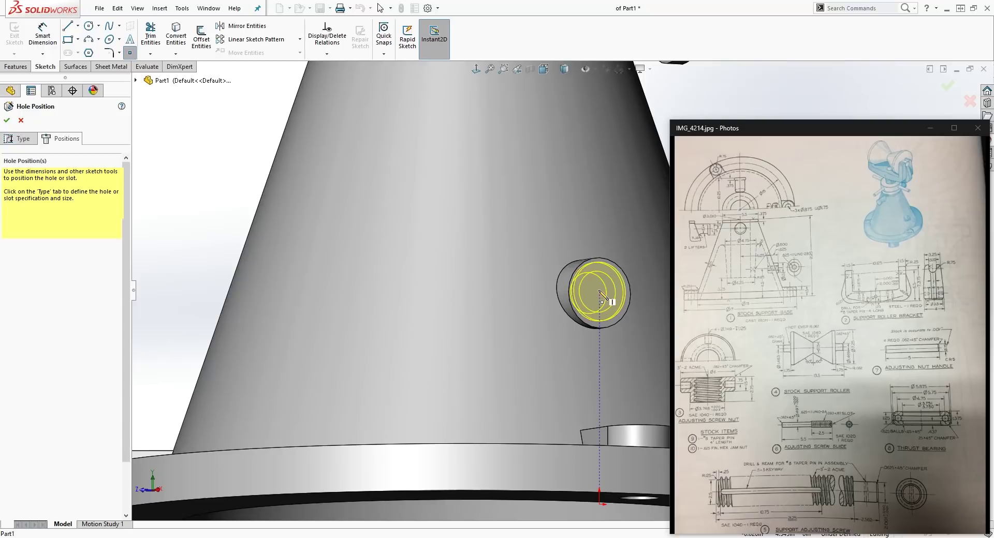
pyautogui.scroll(5, 598, 293)
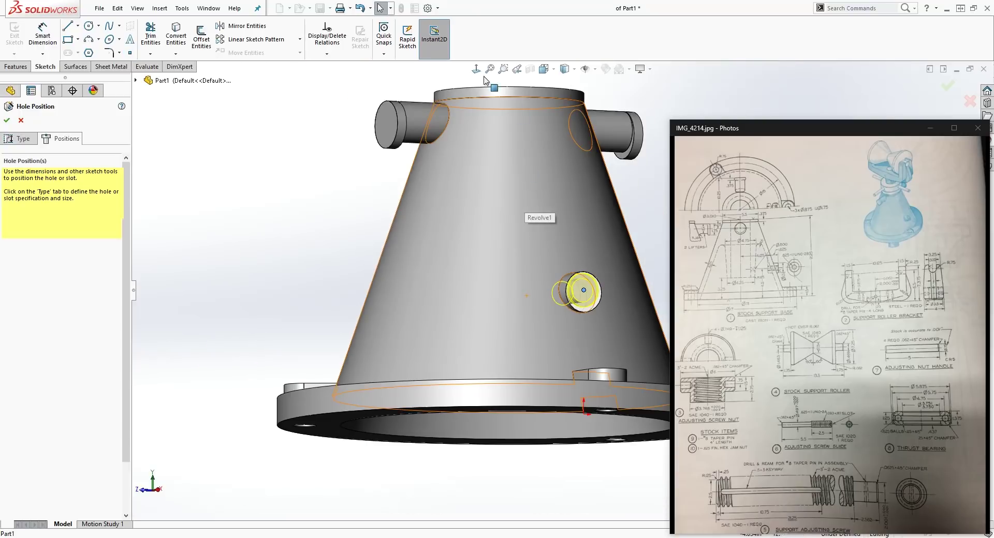
# Make the hole point concentric with the boss's circular edge, fully defining it.
pyautogui.click(475, 69)
pyautogui.scroll(-5, 567, 352)
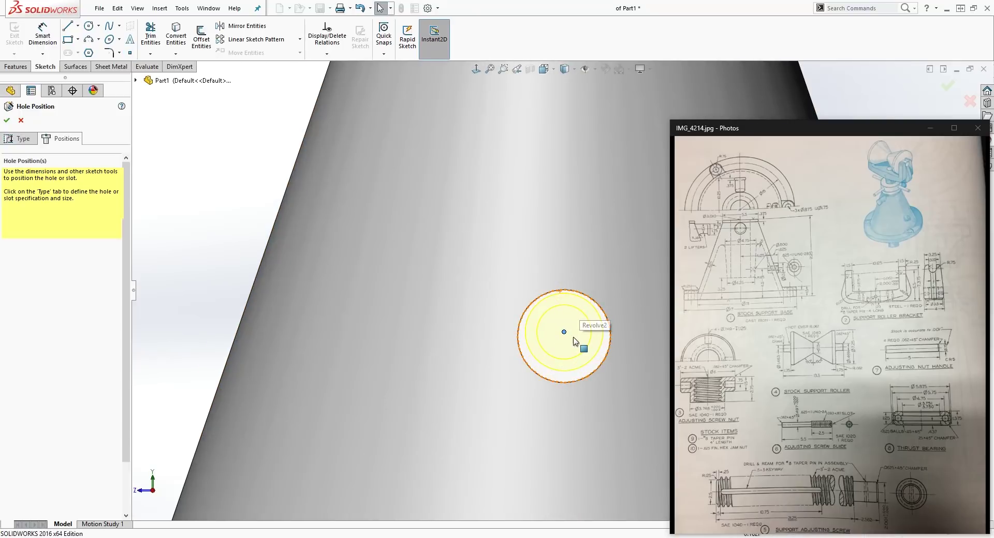
pyautogui.click(591, 311)
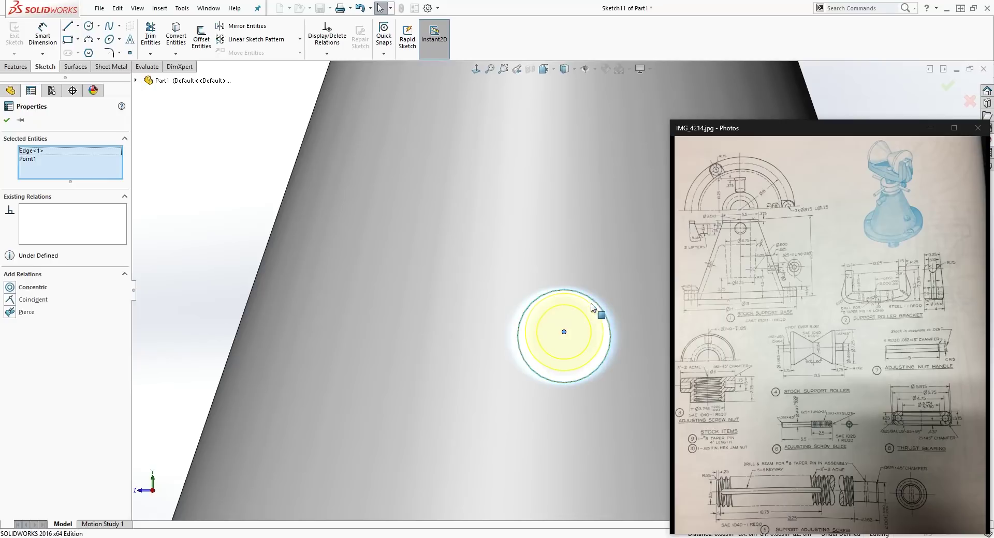
pyautogui.click(49, 288)
pyautogui.click(17, 293)
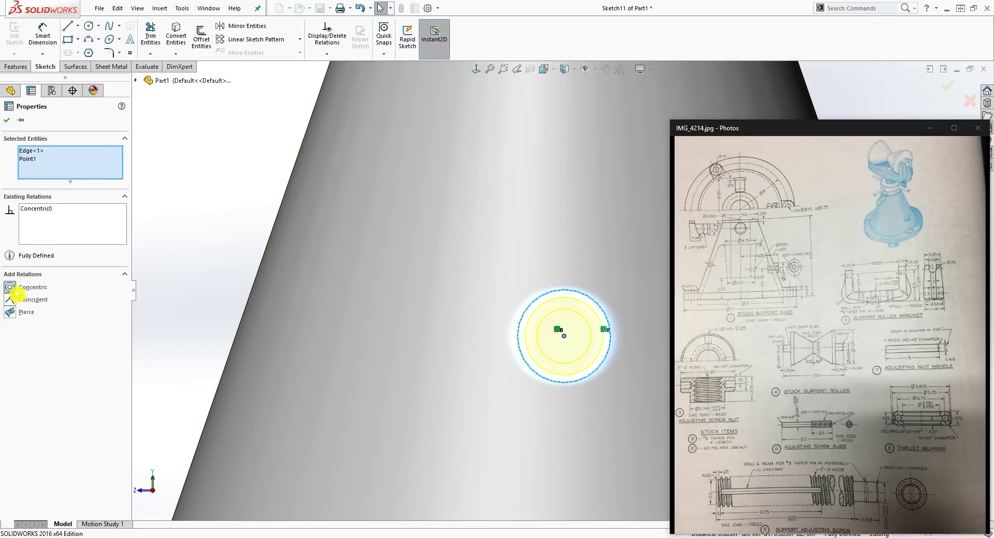
pyautogui.scroll(5, 377, 382)
pyautogui.scroll(3, 409, 389)
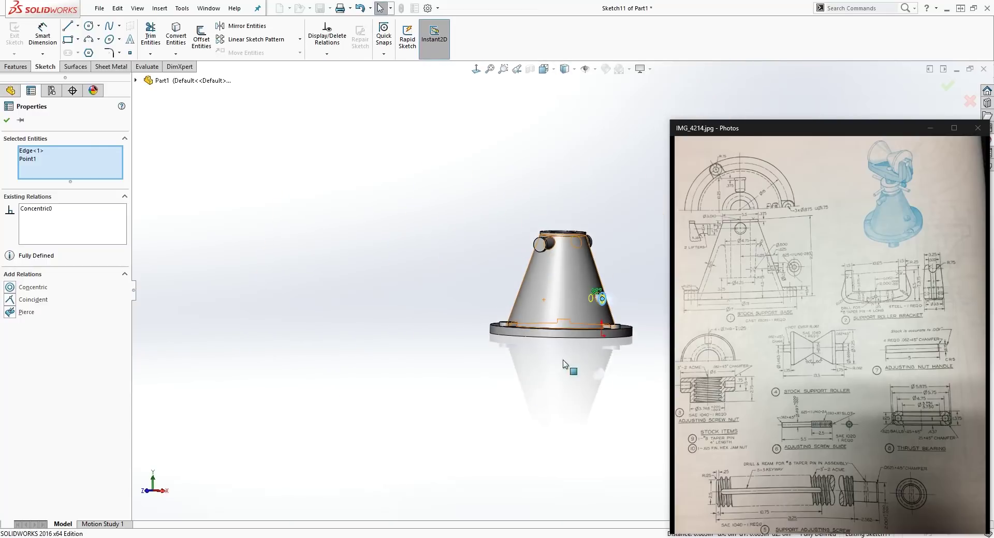
pyautogui.scroll(-10, 543, 313)
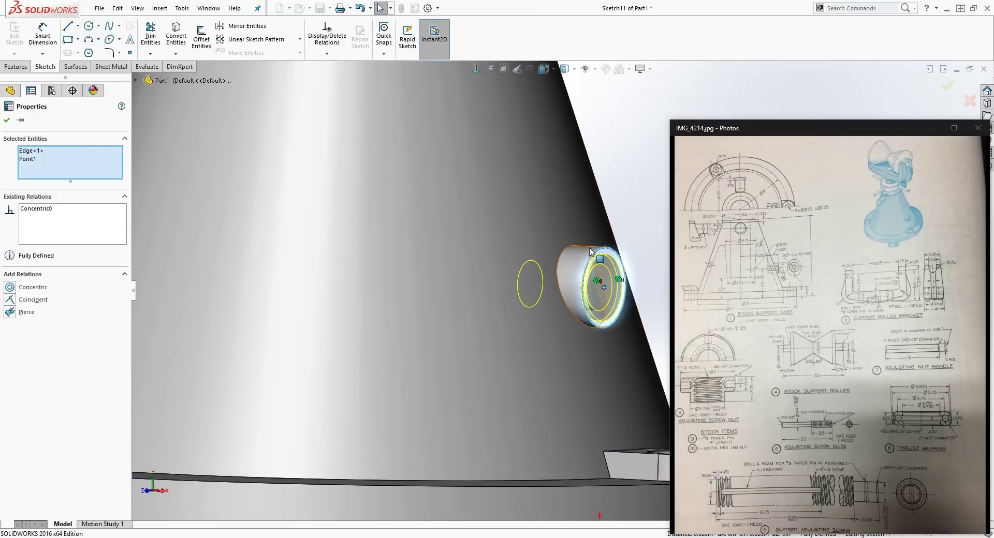
pyautogui.scroll(5, 580, 267)
pyautogui.scroll(-4, 544, 357)
pyautogui.click(41, 159)
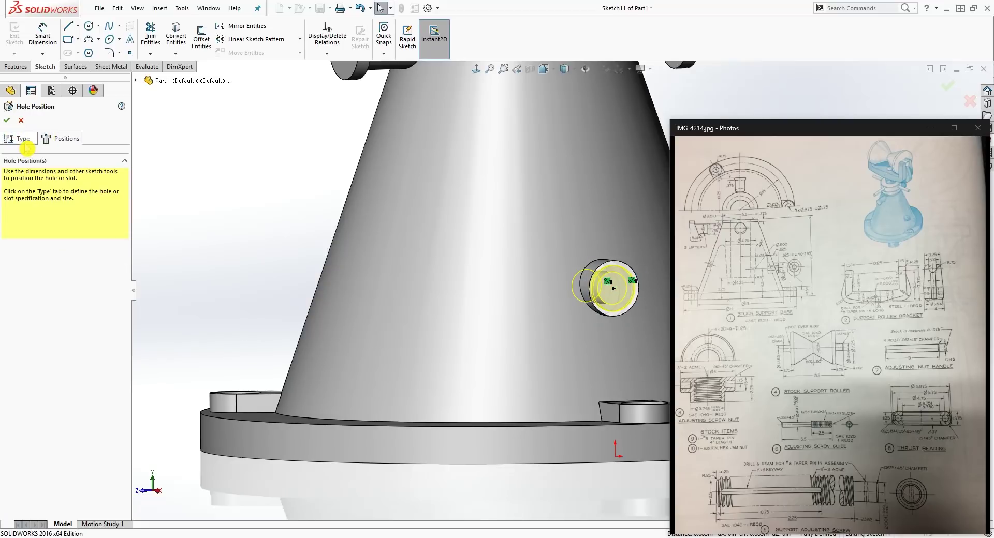
pyautogui.click(24, 142)
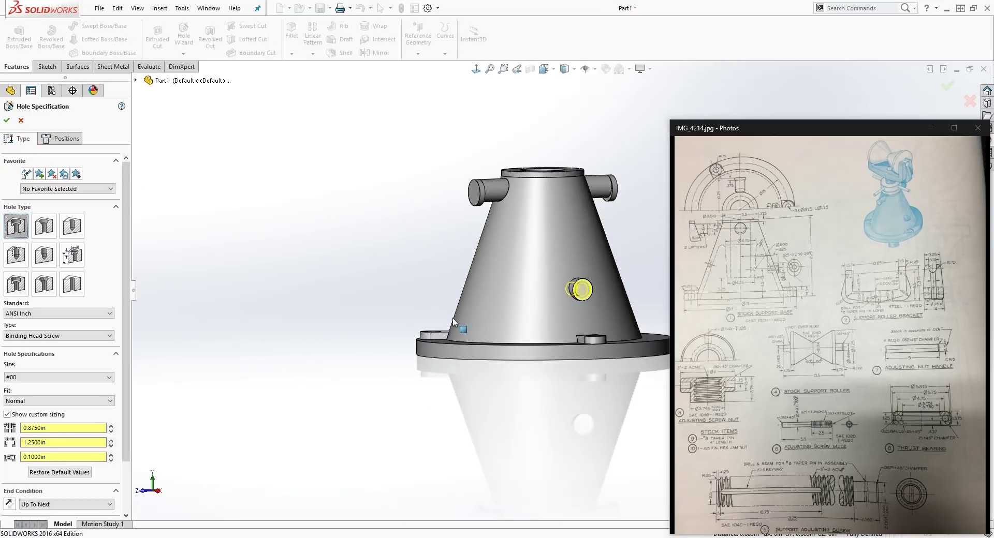
# Make it a plain 5/8-11 tapped hole with a 0.625in custom diameter, cut up to next.
pyautogui.scroll(-1, 617, 267)
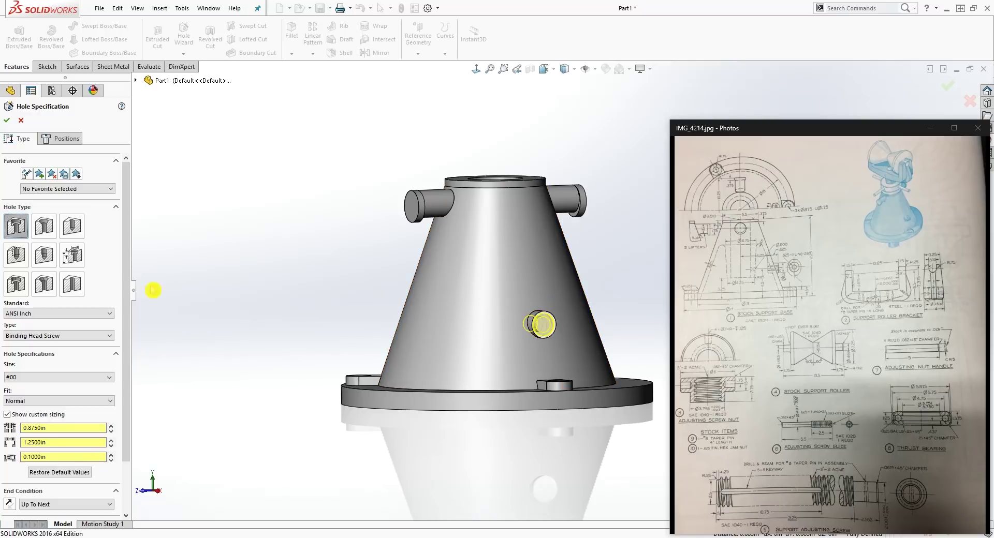
pyautogui.click(15, 257)
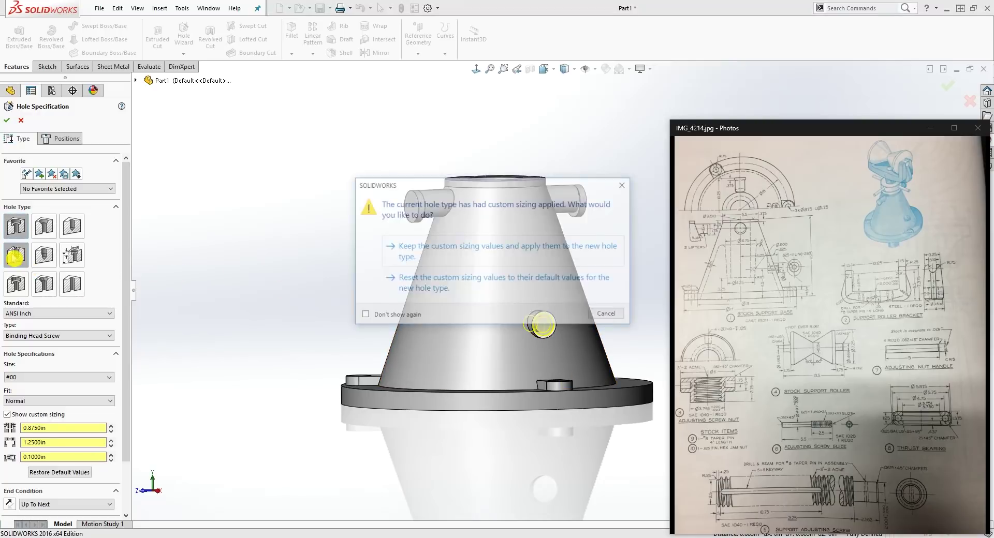
pyautogui.click(478, 261)
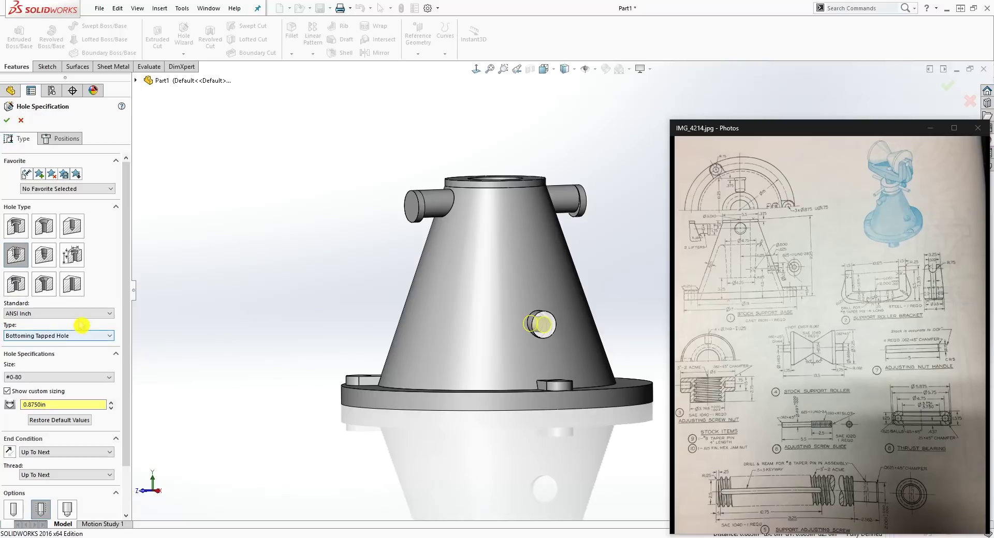
pyautogui.click(61, 337)
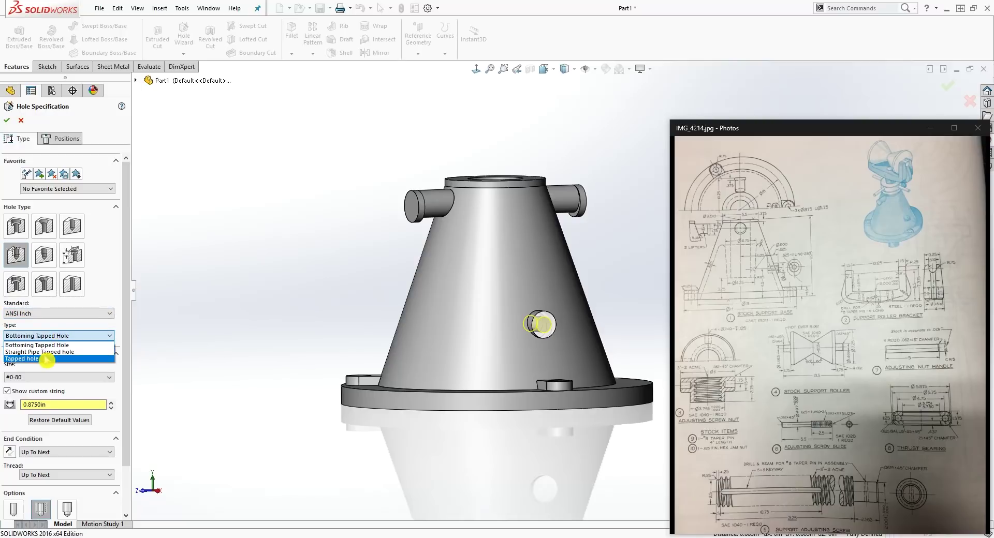
pyautogui.click(47, 359)
pyautogui.click(35, 378)
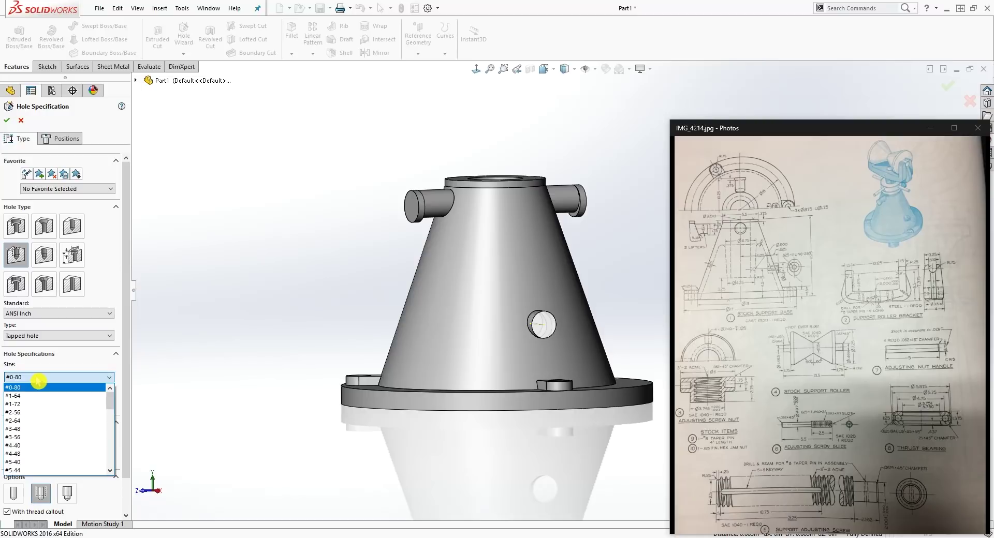
pyautogui.scroll(-5, 49, 394)
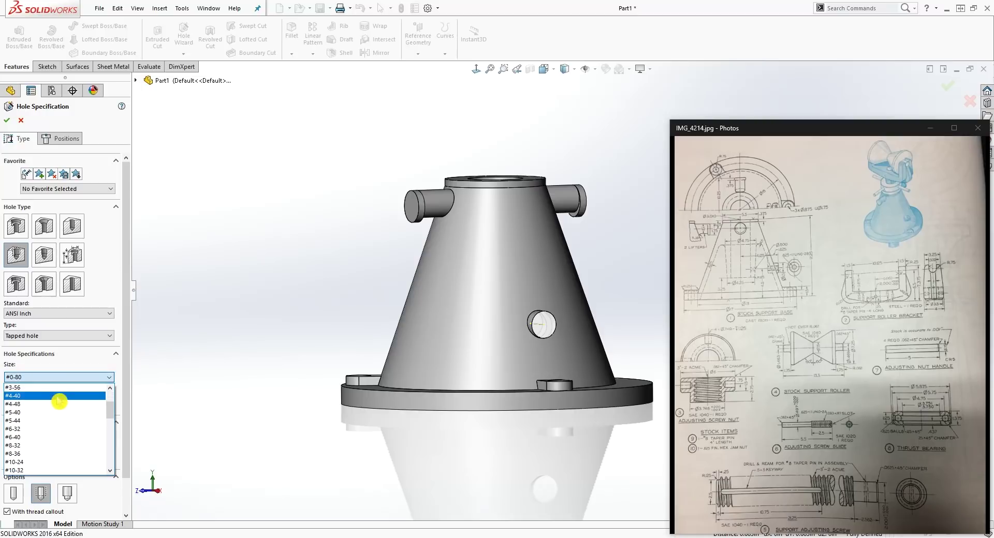
pyautogui.scroll(-3, 59, 440)
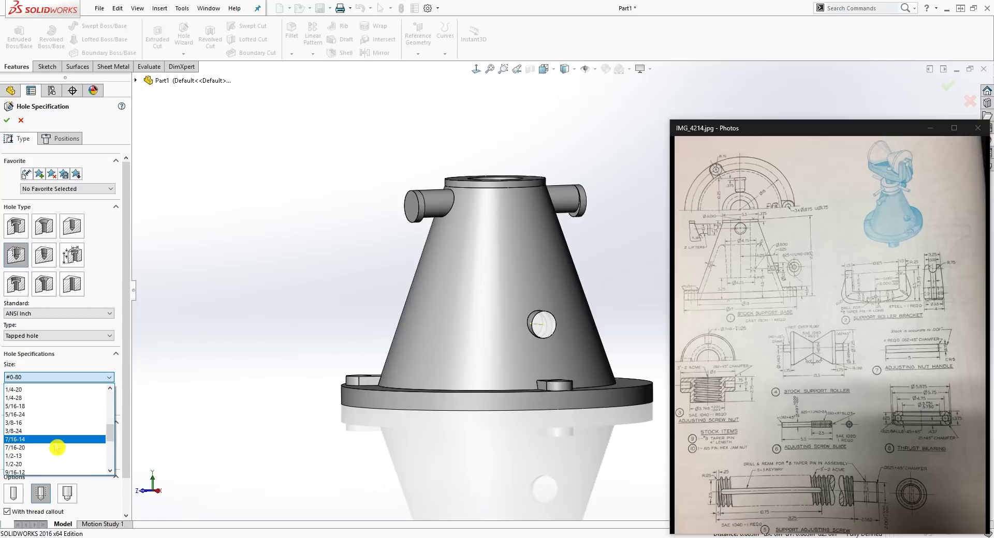
pyautogui.click(39, 446)
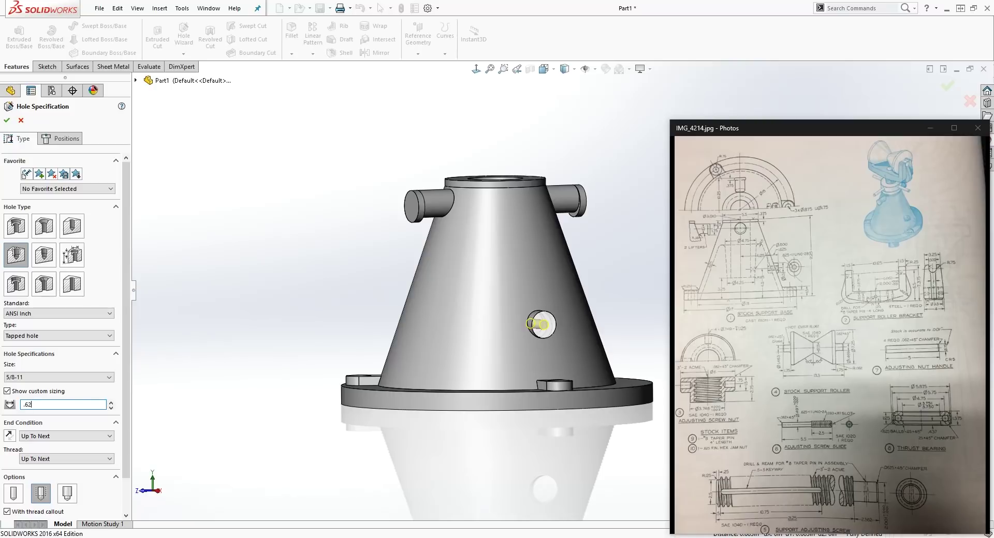
pyautogui.press('Return')
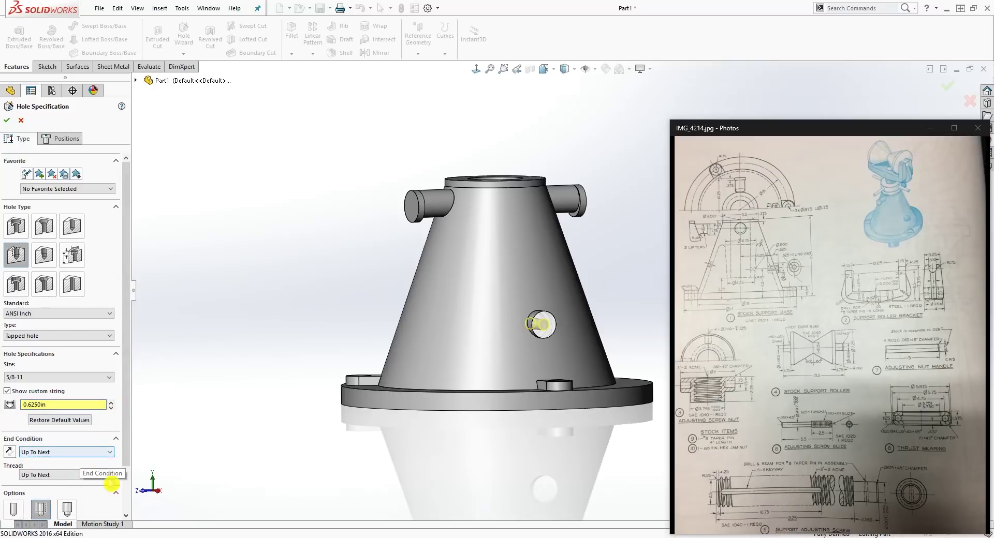
pyautogui.scroll(-3, 126, 482)
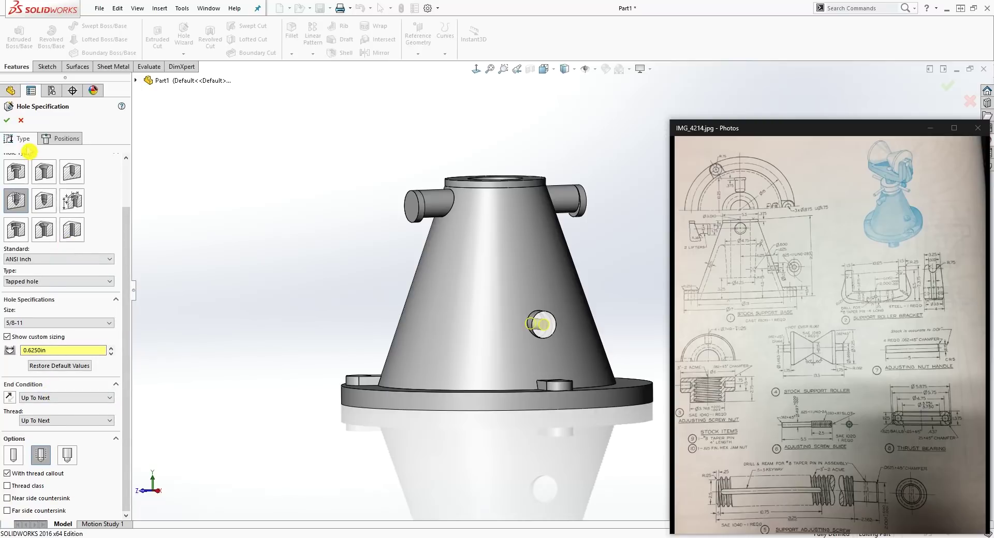
pyautogui.click(14, 122)
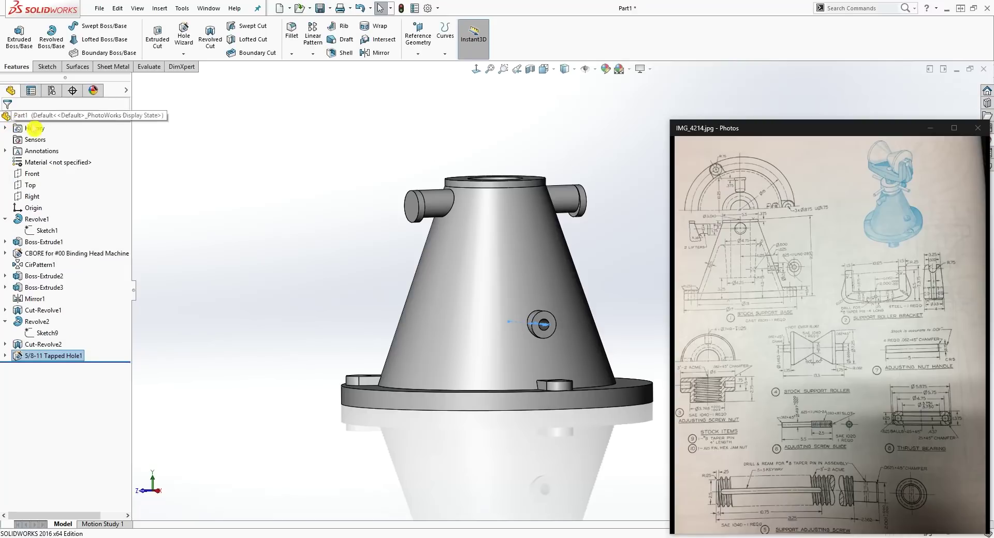
# Start a fillet with a 0.125in radius.
pyautogui.scroll(3, 557, 320)
pyautogui.scroll(-5, 601, 282)
pyautogui.moveTo(601, 282); pyautogui.dragTo(546, 273, button='middle')
pyautogui.scroll(1, 545, 273)
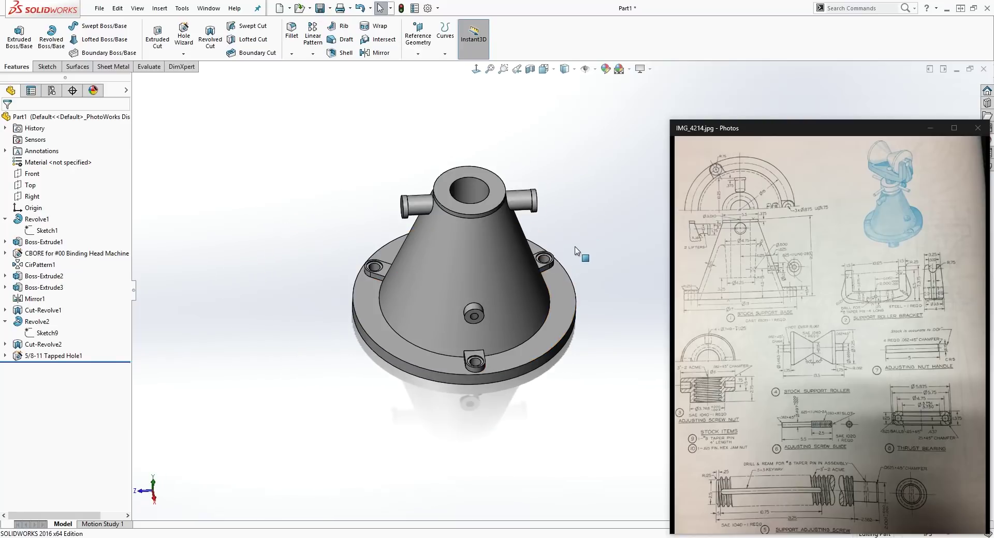
pyautogui.scroll(-1, 576, 249)
pyautogui.click(291, 29)
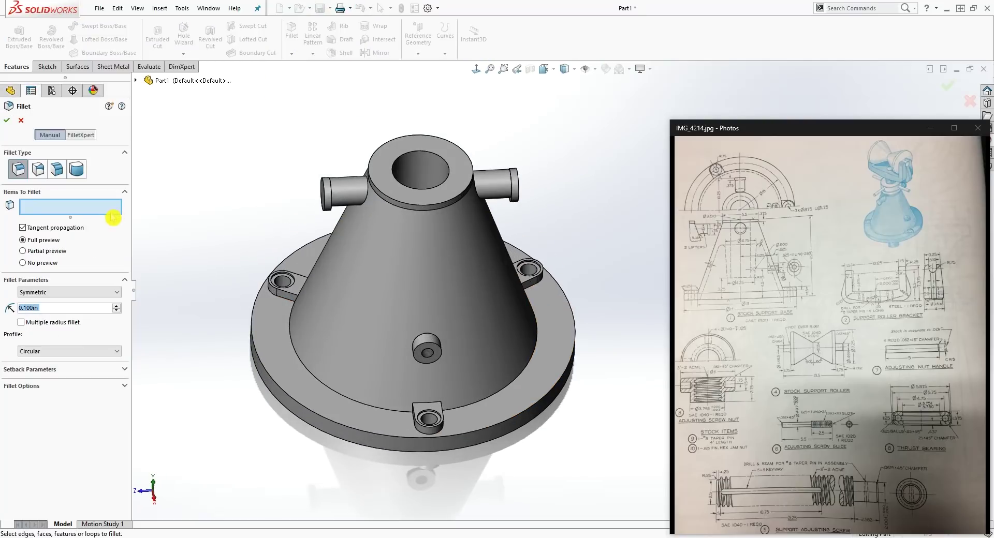
pyautogui.write('.125')
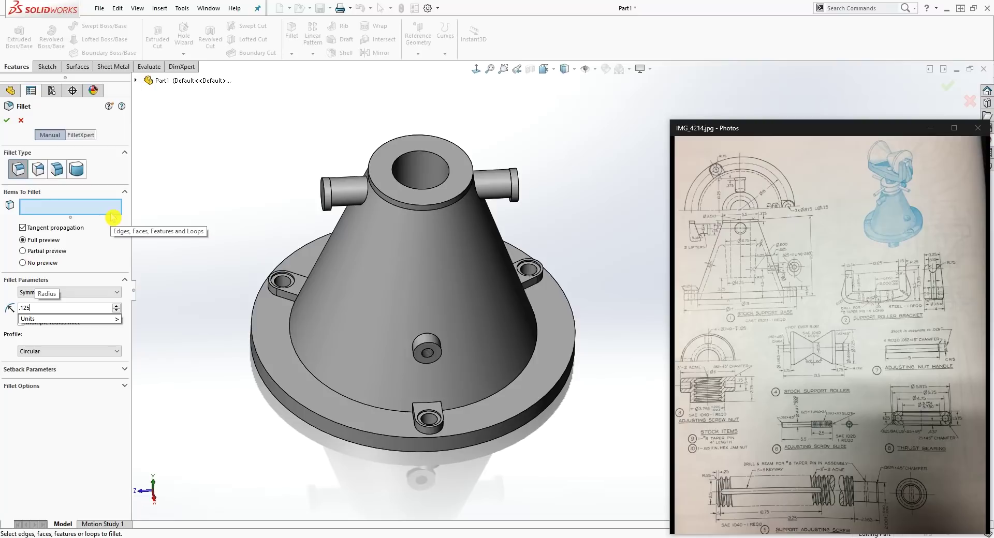
pyautogui.press('Return')
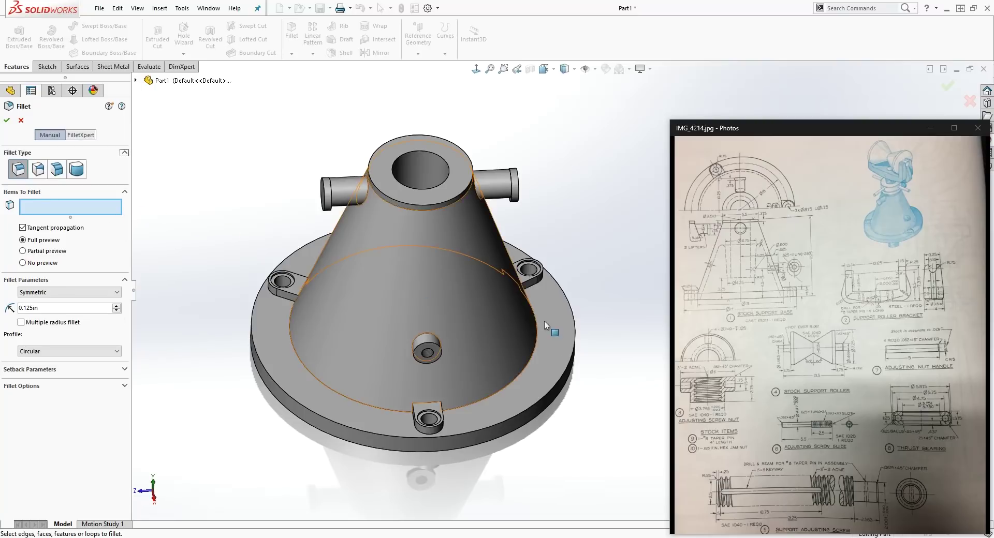
# Pick the cone base edge and a flange edge, then cancel and restart the fillet.
pyautogui.click(508, 385)
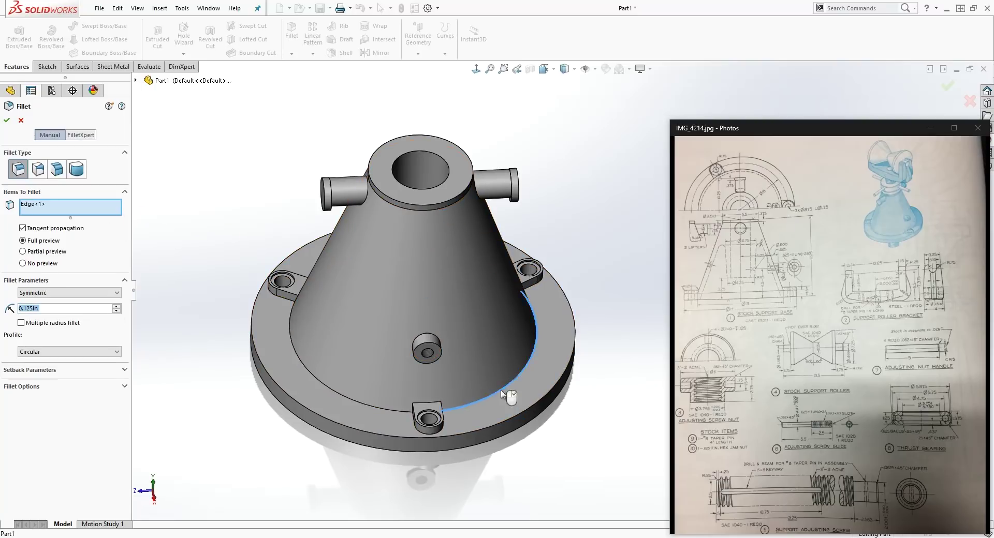
pyautogui.scroll(-4, 501, 389)
pyautogui.click(351, 386)
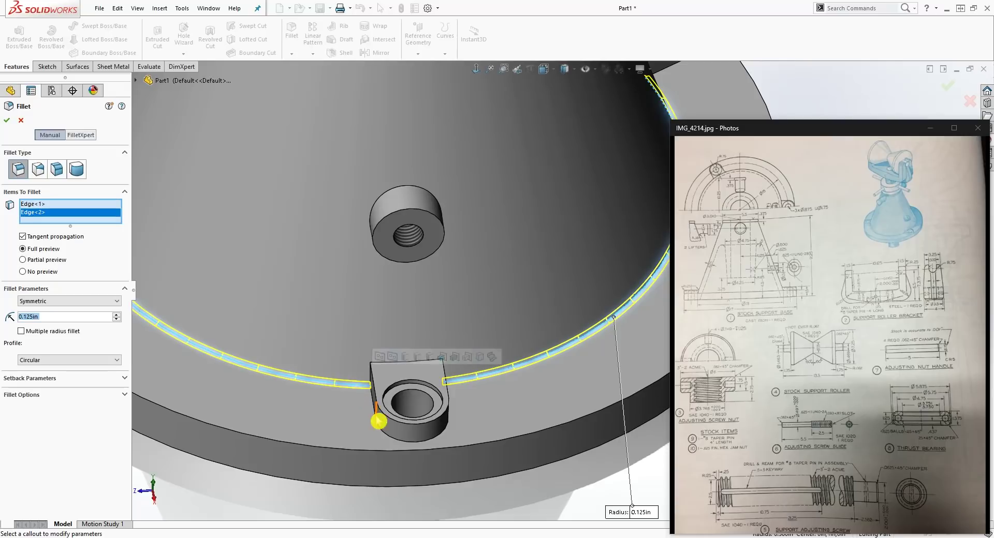
pyautogui.scroll(4, 386, 430)
pyautogui.press('Escape')
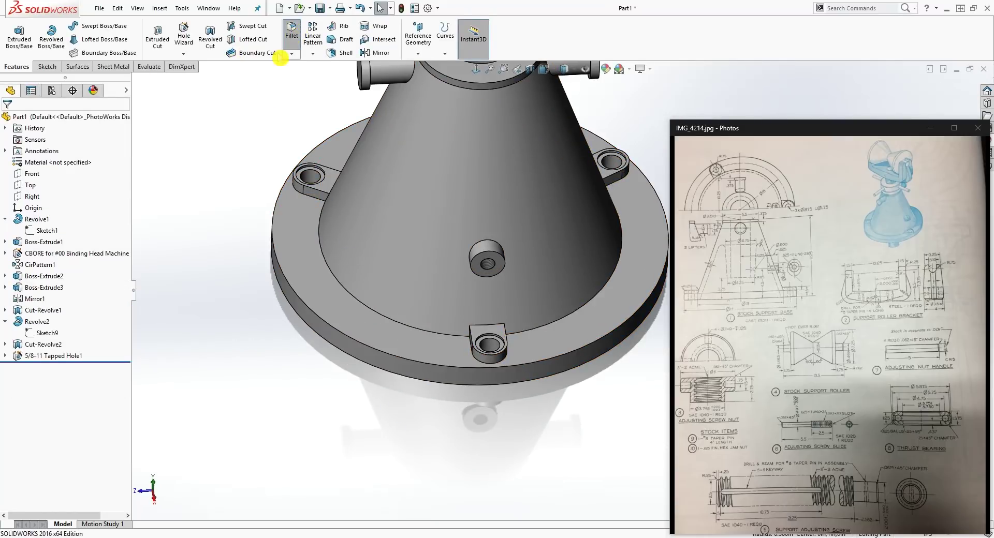
pyautogui.click(290, 32)
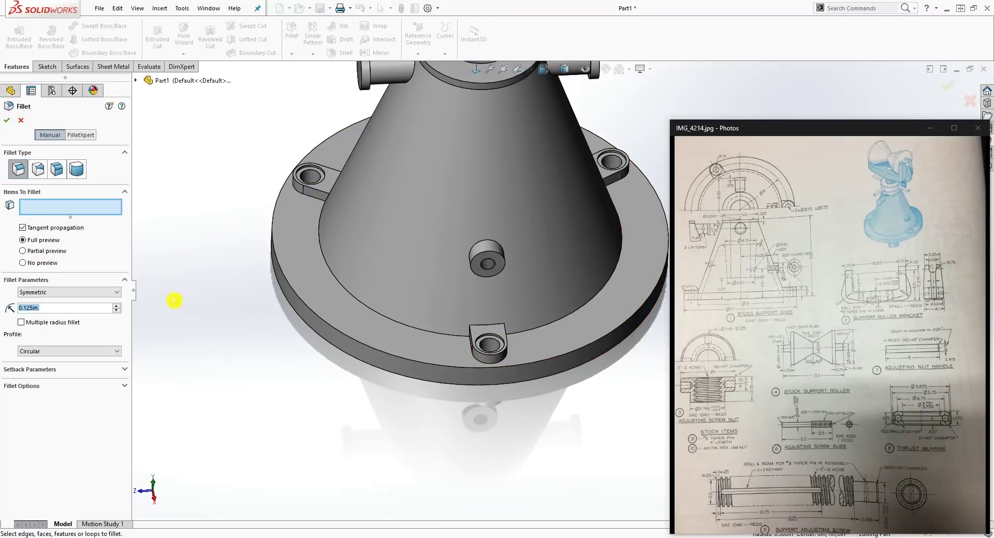
# Select the flange top face and three boss faces for the fillet.
pyautogui.click(309, 283)
pyautogui.moveTo(320, 443); pyautogui.dragTo(384, 456, button='middle')
pyautogui.scroll(-1, 237, 171)
pyautogui.scroll(-3, 252, 239)
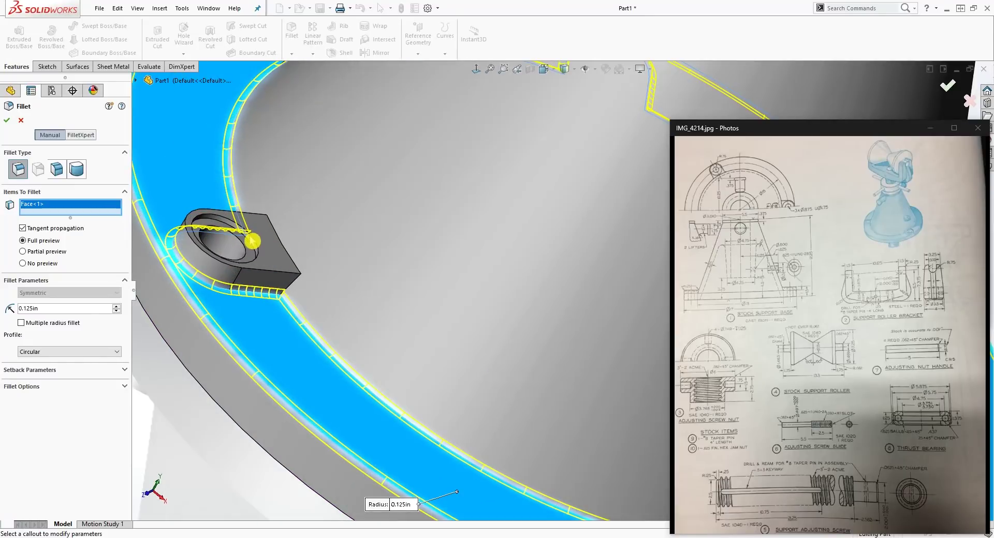
pyautogui.click(262, 241)
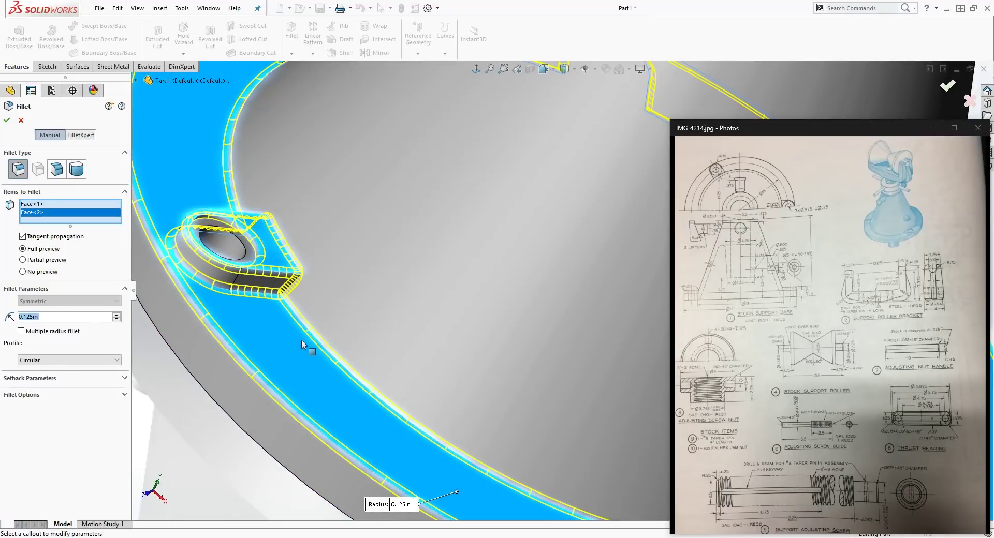
pyautogui.scroll(6, 343, 363)
pyautogui.scroll(-5, 602, 275)
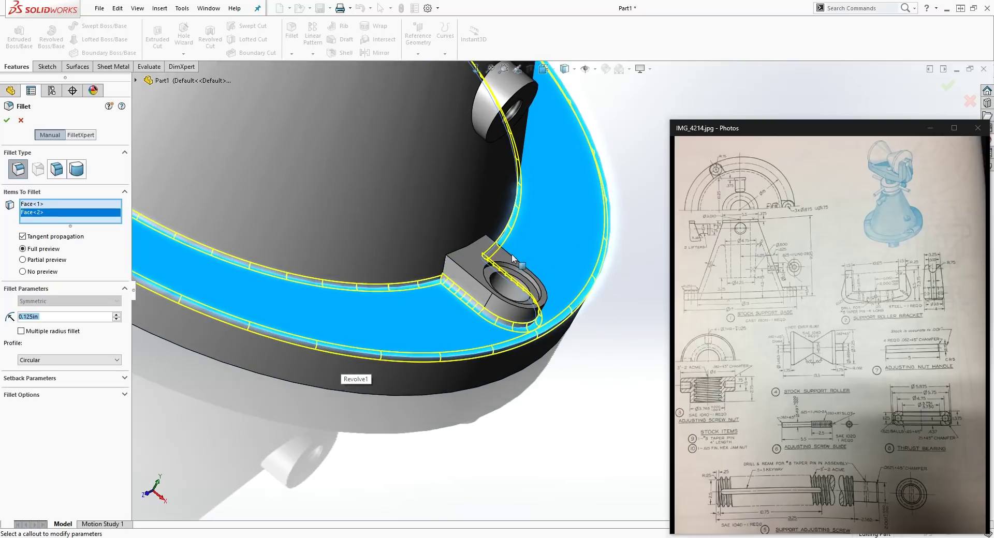
pyautogui.click(477, 266)
pyautogui.scroll(8, 477, 266)
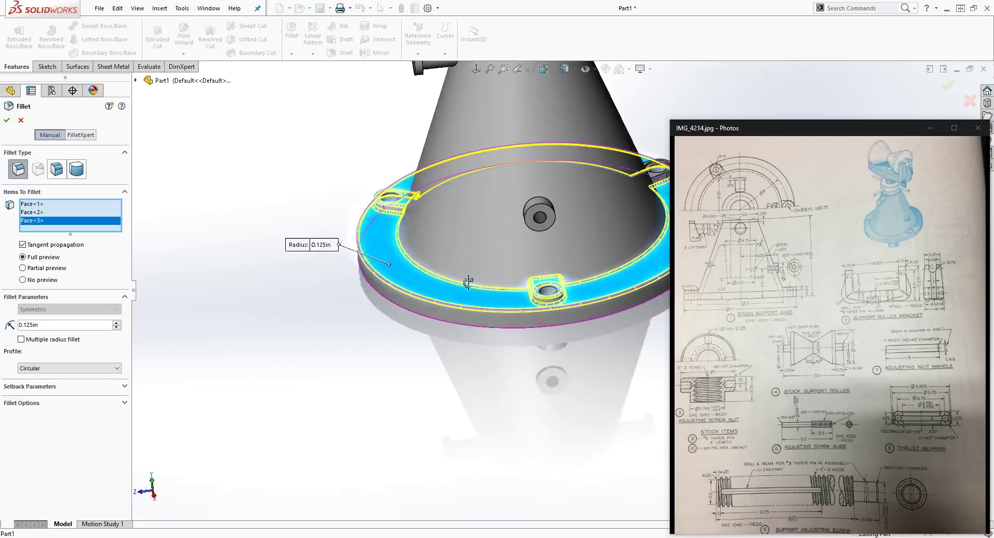
pyautogui.scroll(3, 630, 289)
pyautogui.scroll(-10, 507, 308)
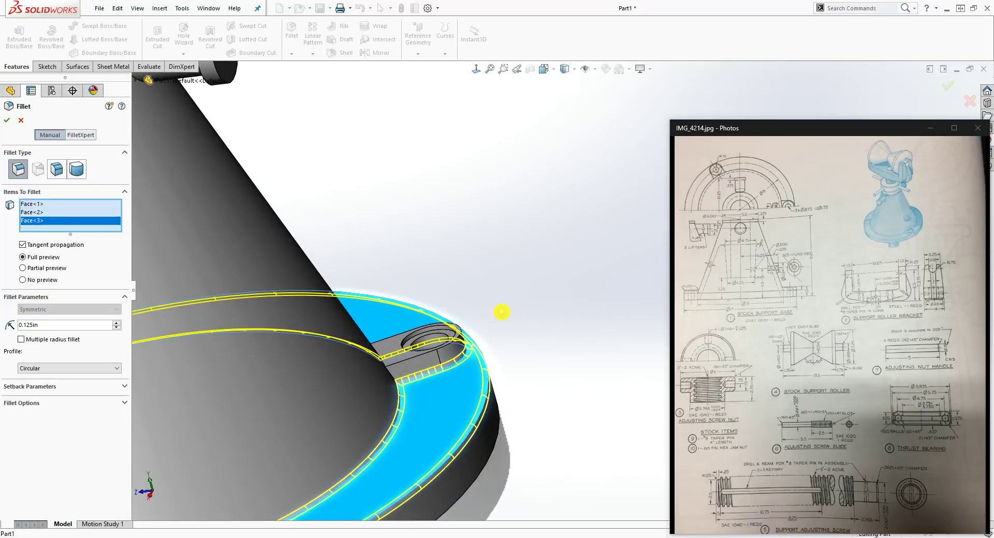
pyautogui.click(392, 296)
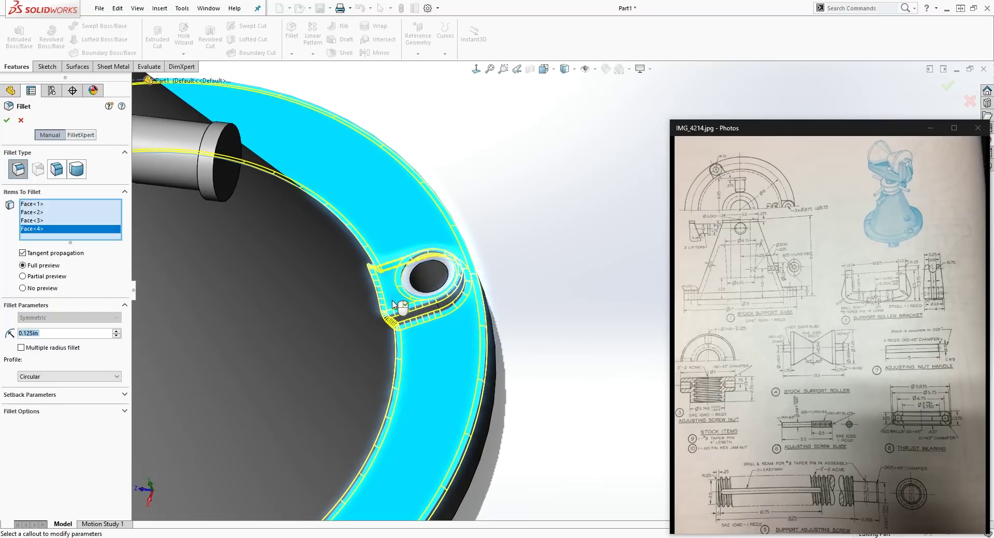
# Deselect the boss faces so only the flange top face Face<1> remains.
pyautogui.moveTo(493, 374); pyautogui.dragTo(493, 354, button='middle')
pyautogui.scroll(10, 493, 354)
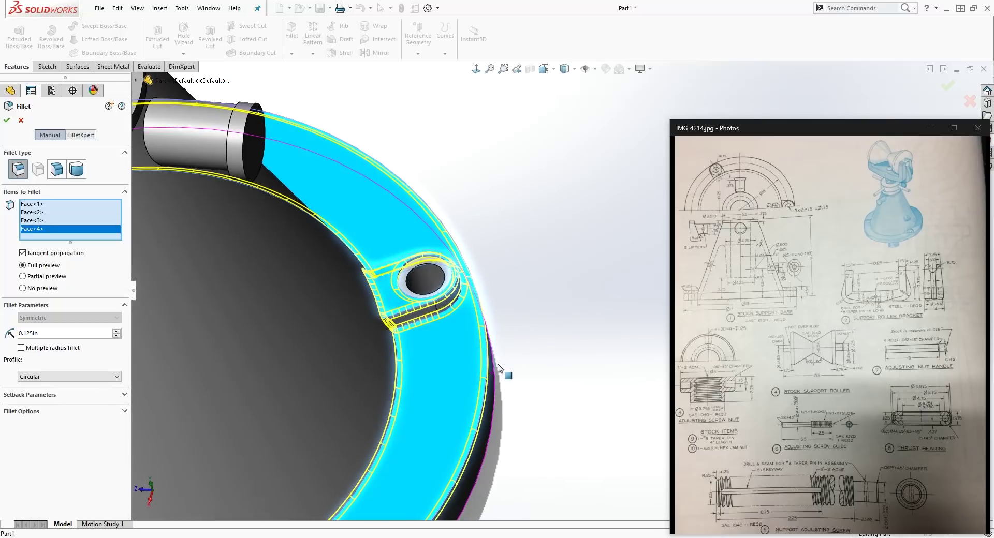
pyautogui.moveTo(501, 379); pyautogui.dragTo(468, 350, button='middle')
pyautogui.scroll(-8, 469, 349)
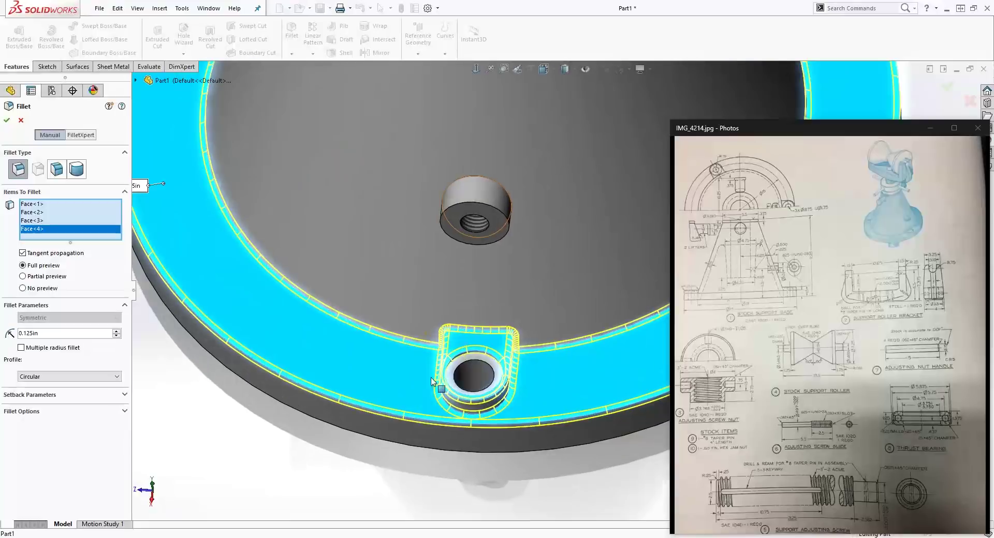
pyautogui.click(464, 346)
pyautogui.moveTo(396, 361); pyautogui.dragTo(381, 194, button='middle')
pyautogui.scroll(-3, 431, 133)
pyautogui.click(449, 132)
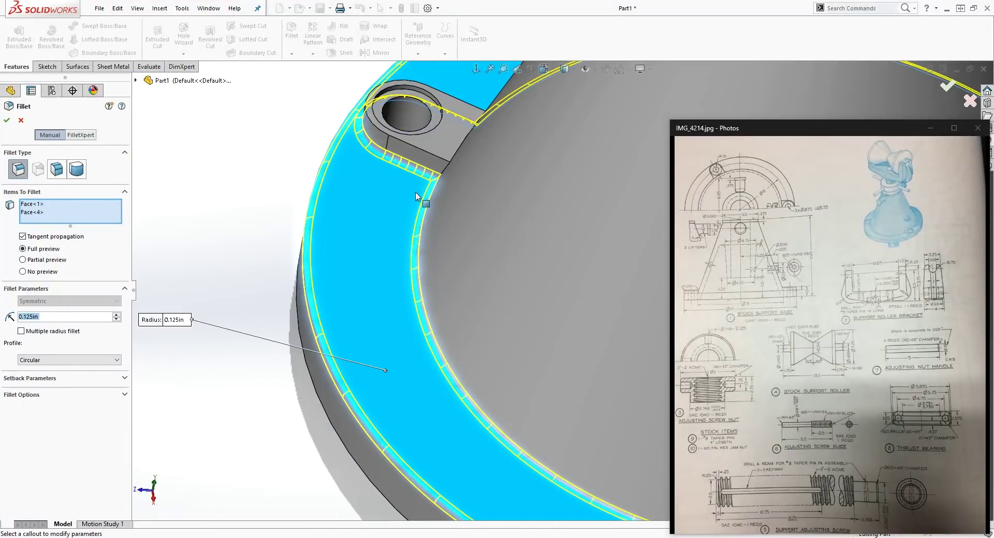
pyautogui.scroll(10, 415, 192)
pyautogui.scroll(-3, 615, 312)
pyautogui.scroll(-8, 569, 218)
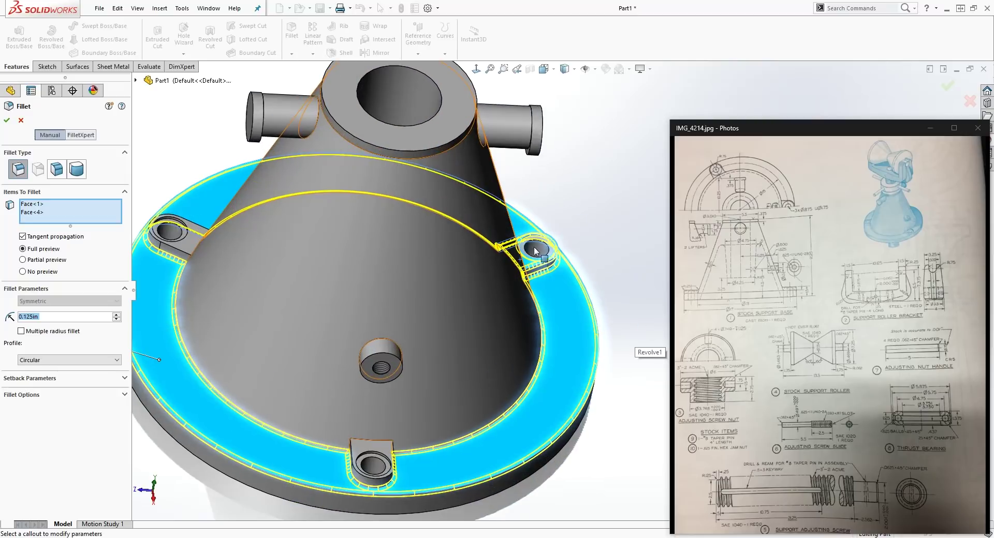
pyautogui.click(529, 251)
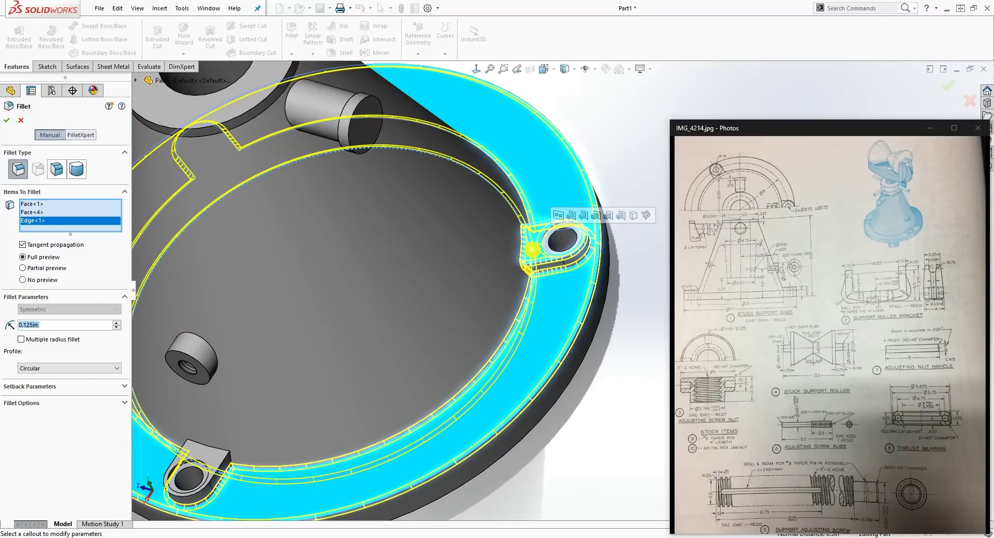
pyautogui.click(530, 248)
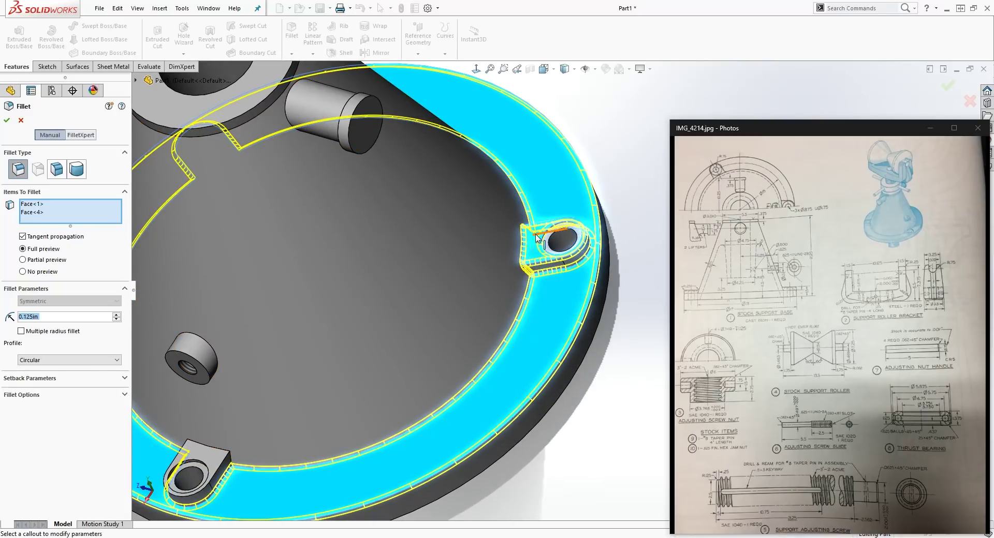
pyautogui.scroll(-2, 536, 235)
pyautogui.click(525, 272)
pyautogui.scroll(5, 529, 354)
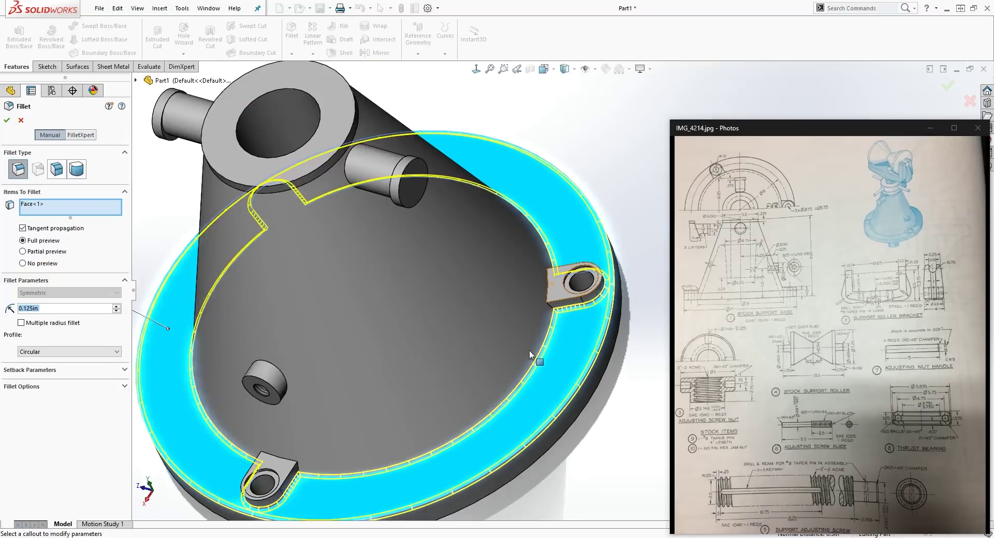
pyautogui.scroll(-5, 553, 298)
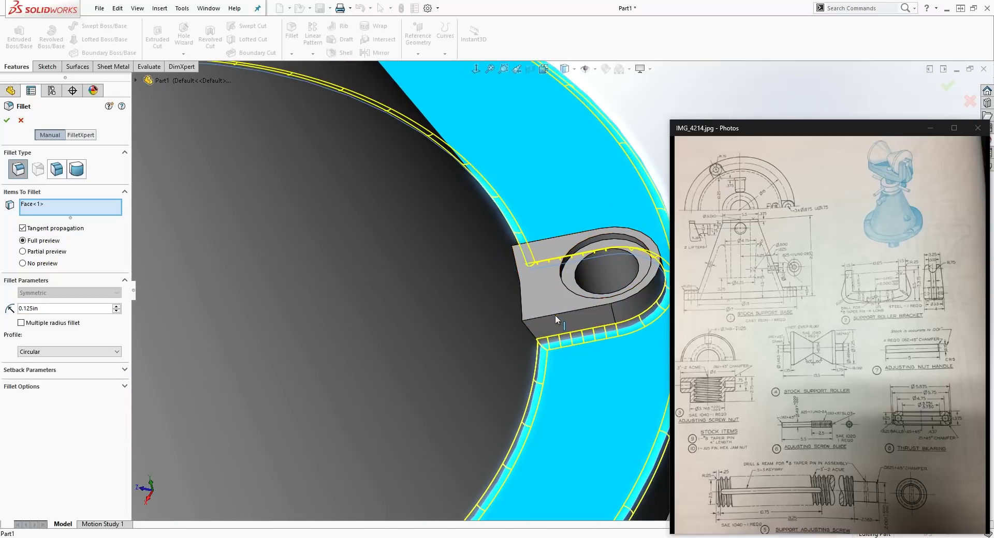
# Add four lower-boss edges and two flange-boss edges to the fillet.
pyautogui.click(555, 314)
pyautogui.click(538, 343)
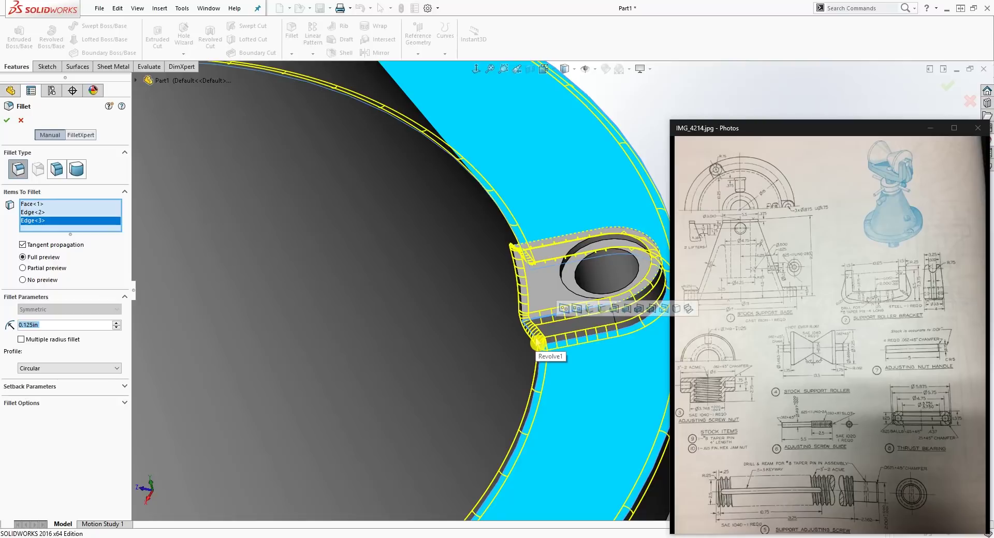
pyautogui.scroll(5, 538, 344)
pyautogui.scroll(-3, 257, 438)
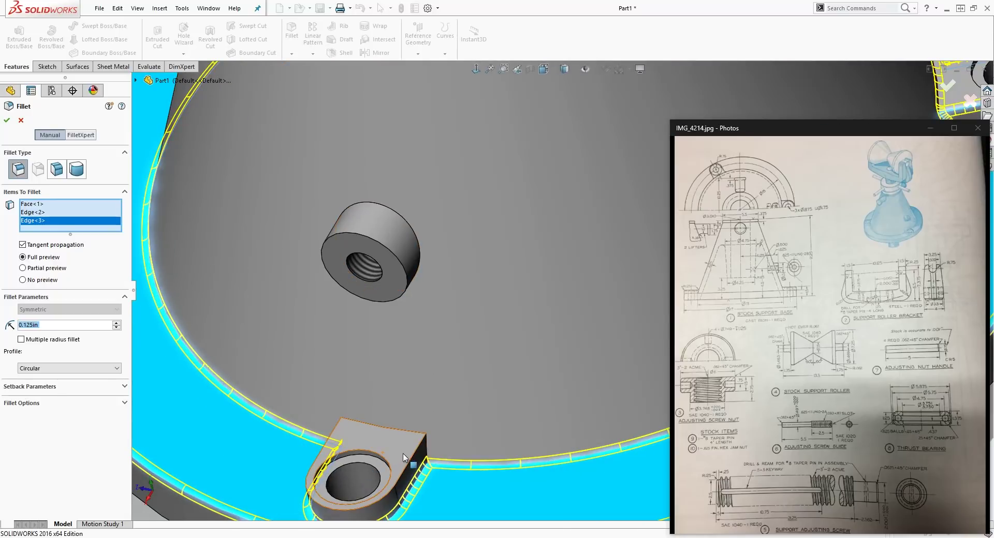
pyautogui.click(433, 454)
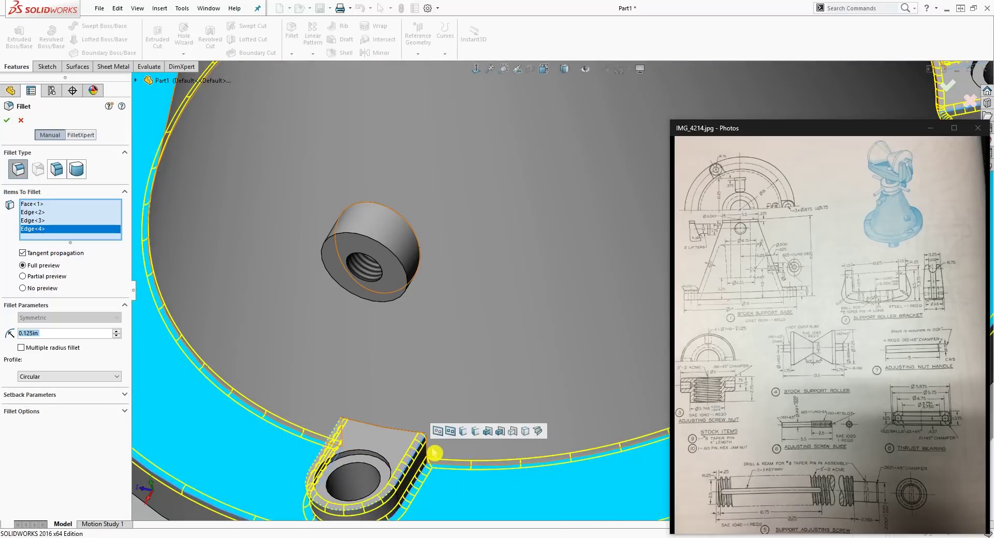
pyautogui.click(428, 449)
pyautogui.scroll(5, 419, 448)
pyautogui.moveTo(413, 448); pyautogui.dragTo(464, 407, button='middle')
pyautogui.scroll(-4, 465, 406)
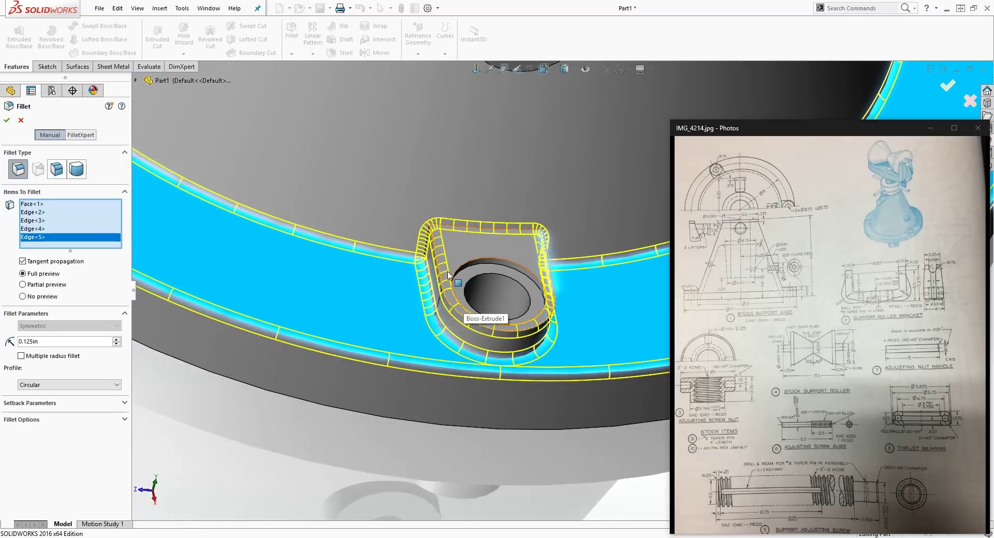
pyautogui.scroll(4, 390, 275)
pyautogui.moveTo(399, 255); pyautogui.dragTo(437, 172, button='middle')
pyautogui.scroll(-5, 437, 172)
pyautogui.click(413, 175)
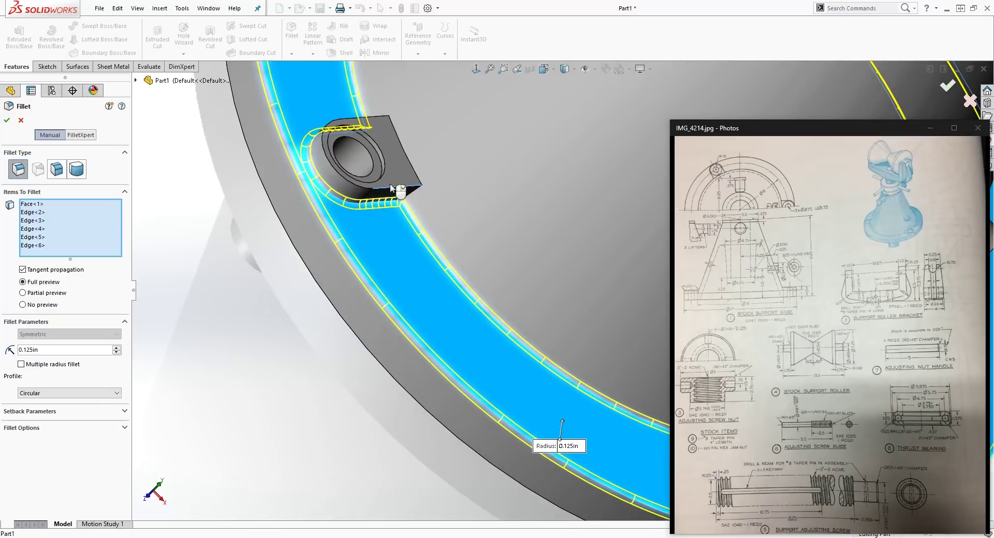
pyautogui.click(418, 178)
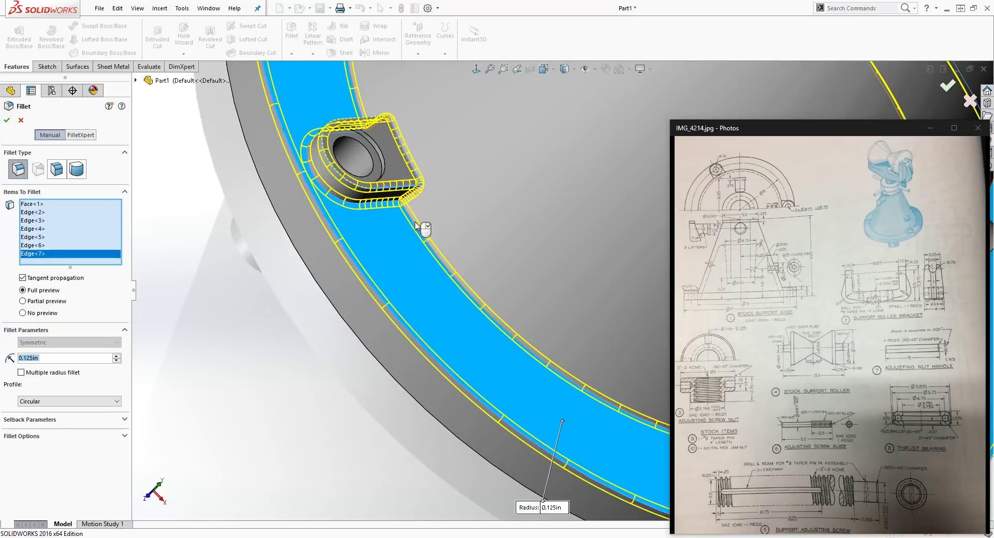
# Add a boss edge, the tapped boss edge and inner circular edge, then apply Fillet1 at 0.125in.
pyautogui.scroll(5, 422, 229)
pyautogui.moveTo(440, 265); pyautogui.dragTo(606, 145, button='middle')
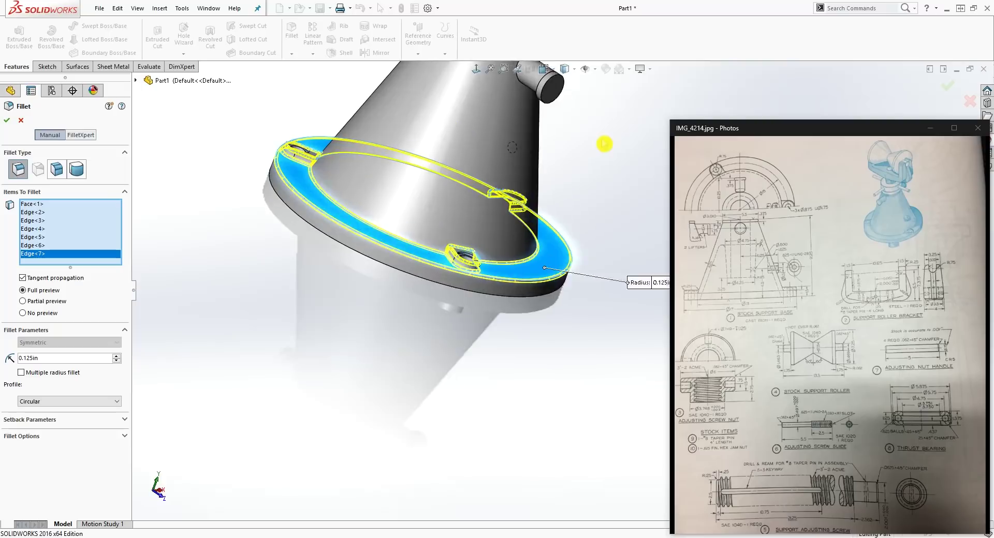
pyautogui.scroll(-6, 471, 195)
pyautogui.click(461, 225)
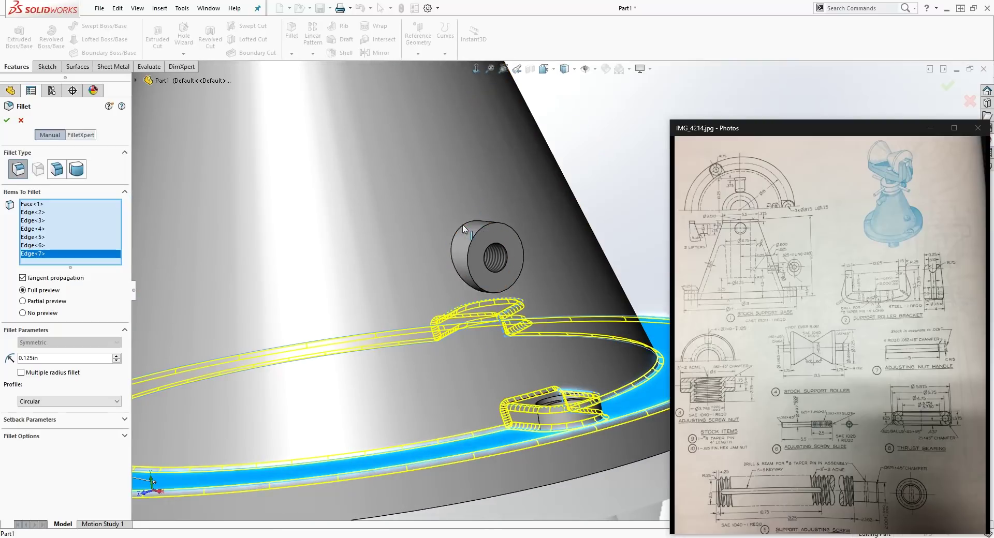
pyautogui.moveTo(462, 225); pyautogui.dragTo(500, 270, button='middle')
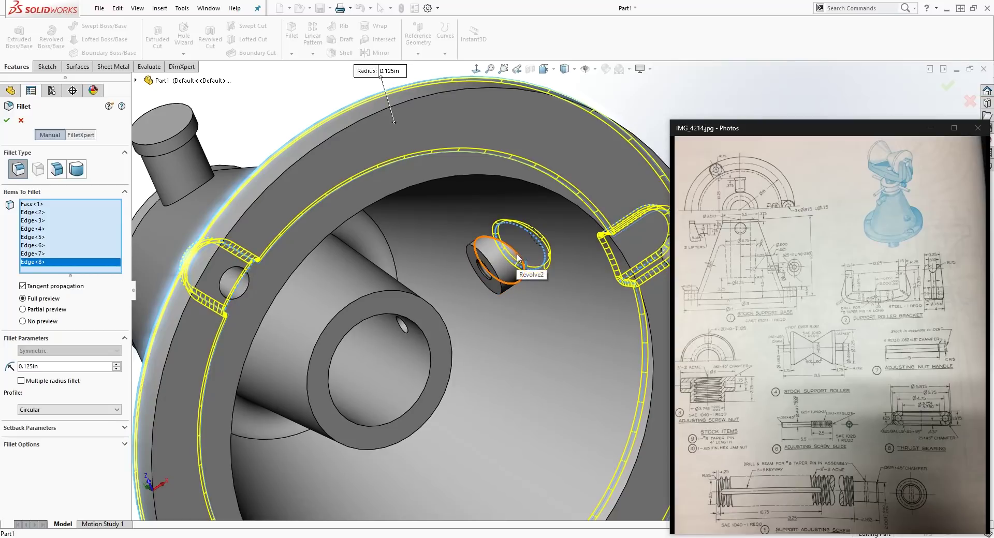
pyautogui.click(500, 271)
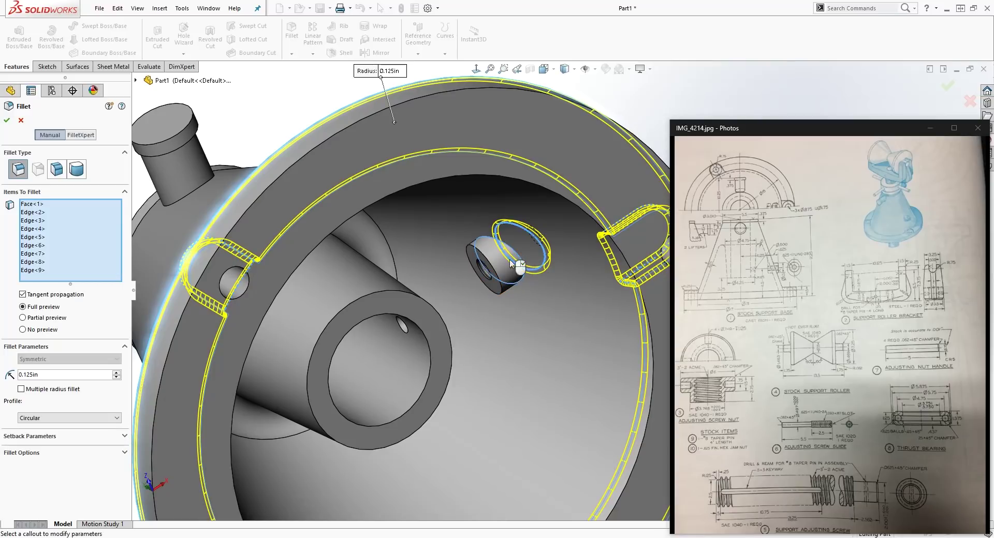
pyautogui.click(436, 306)
pyautogui.scroll(5, 488, 319)
pyautogui.moveTo(488, 319); pyautogui.dragTo(376, 468, button='middle')
pyautogui.moveTo(358, 294); pyautogui.dragTo(432, 225, button='middle')
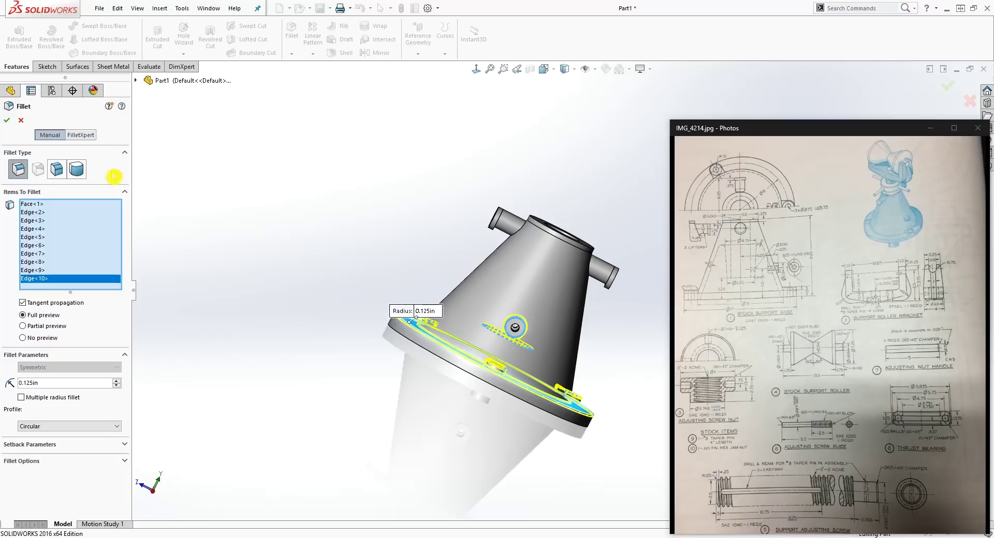
pyautogui.click(9, 124)
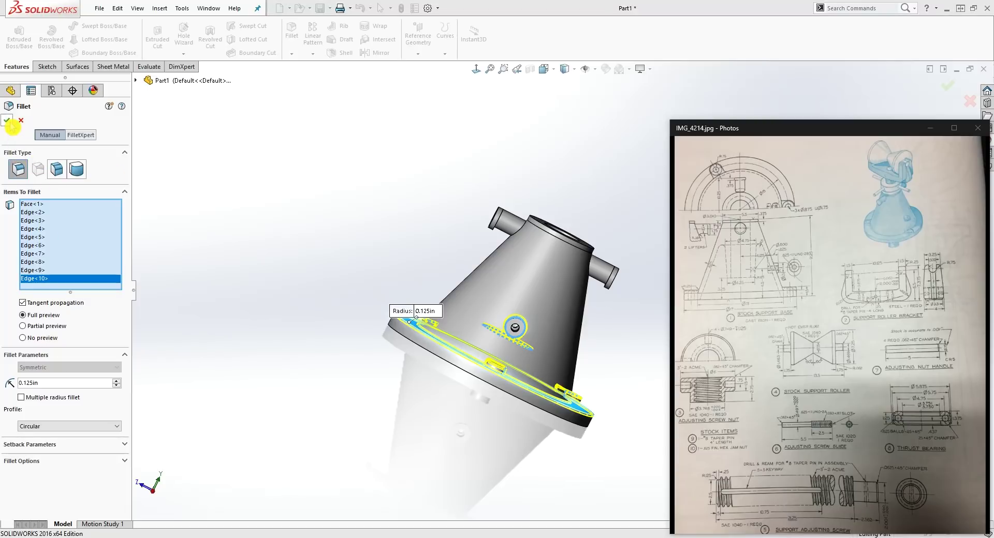
# Inspect the bosses and top bore, then begin another fillet.
pyautogui.scroll(1, 504, 355)
pyautogui.scroll(-7, 589, 293)
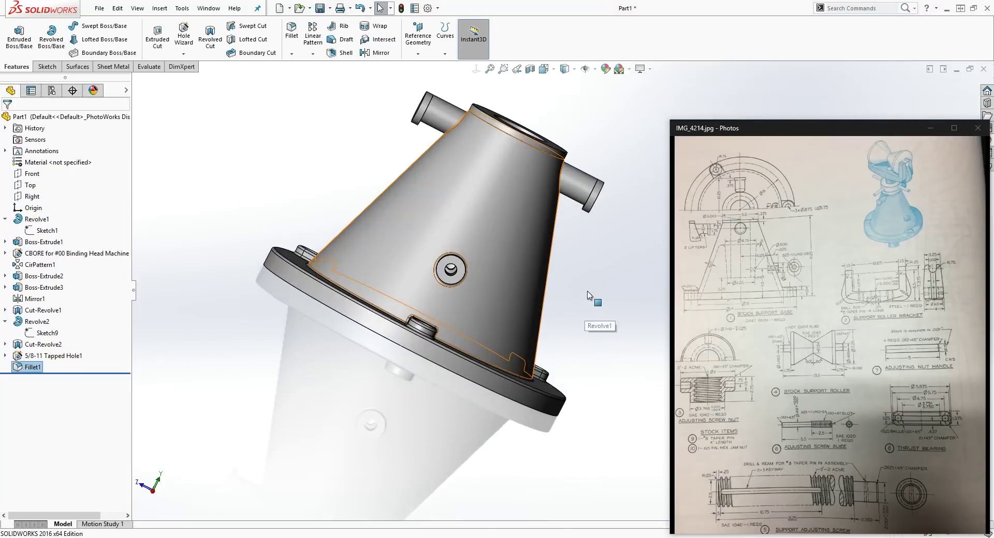
pyautogui.scroll(2, 548, 250)
pyautogui.moveTo(547, 250); pyautogui.dragTo(547, 172, button='middle')
pyautogui.scroll(3, 535, 296)
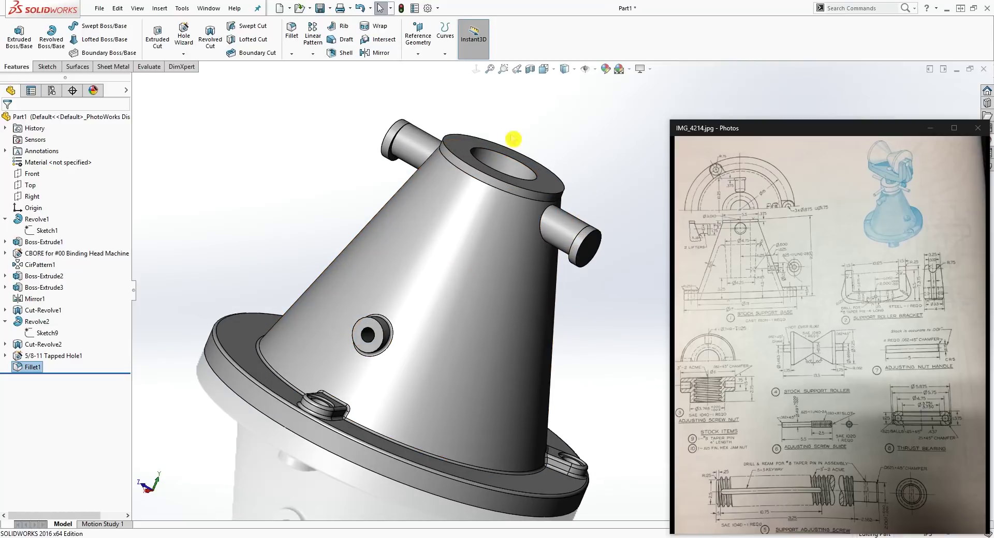
pyautogui.click(293, 32)
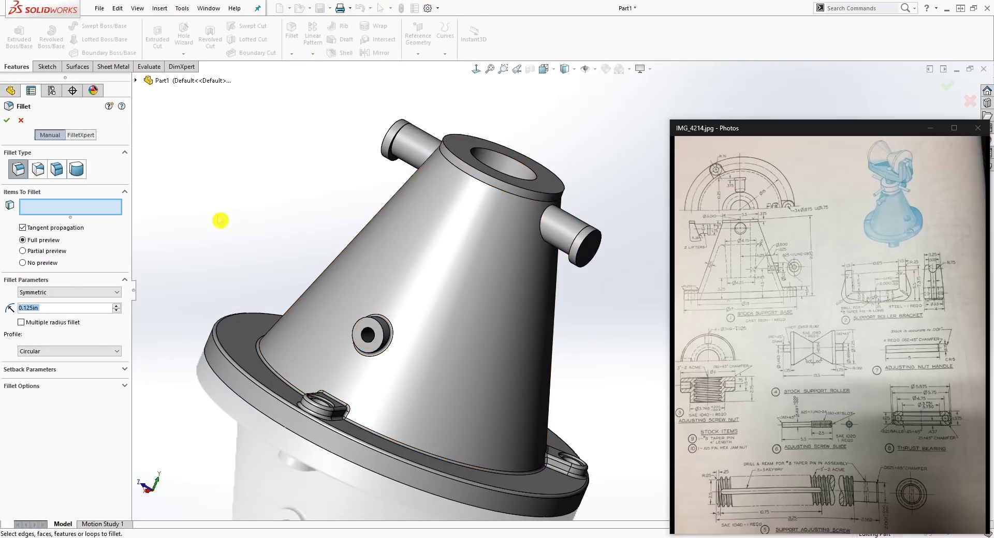
# Fillet both side-boss junction edges with the cone at a 0.38in radius.
pyautogui.write('.38')
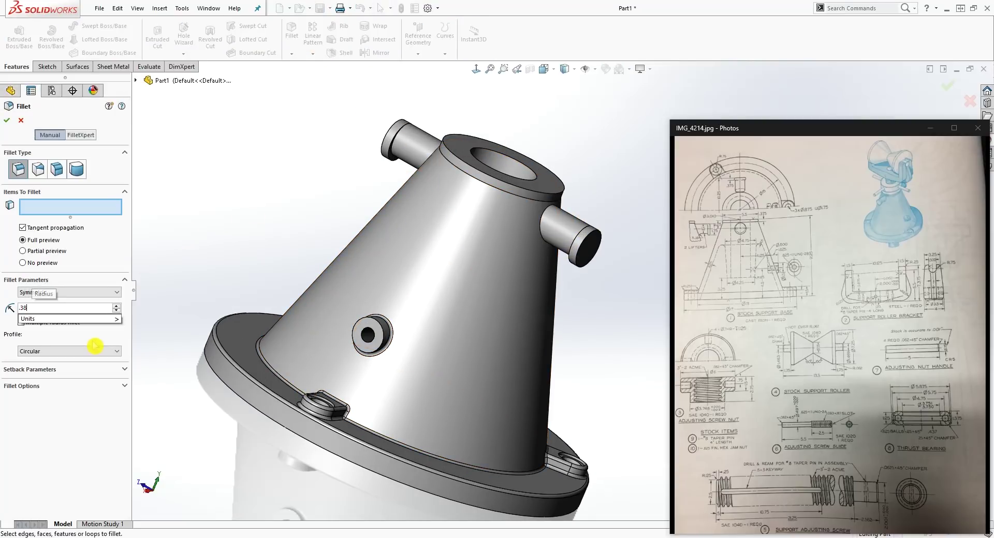
pyautogui.press('Return')
pyautogui.scroll(-3, 537, 233)
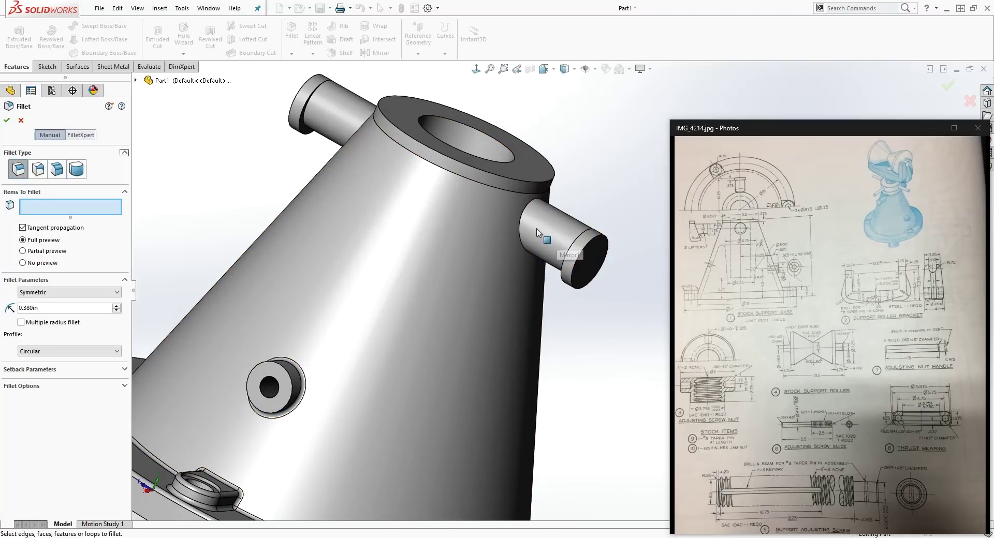
pyautogui.click(519, 231)
pyautogui.moveTo(517, 232); pyautogui.dragTo(307, 148, button='middle')
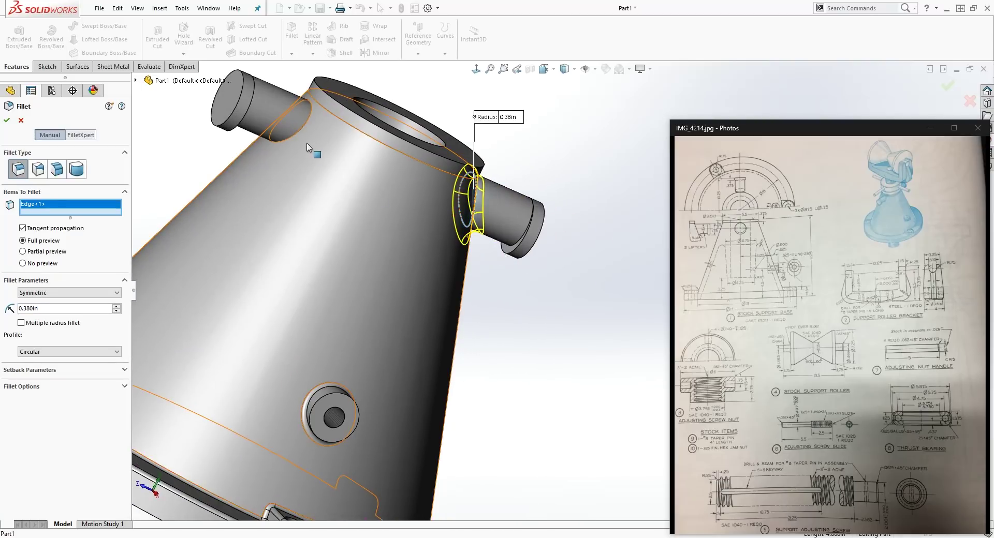
pyautogui.click(307, 135)
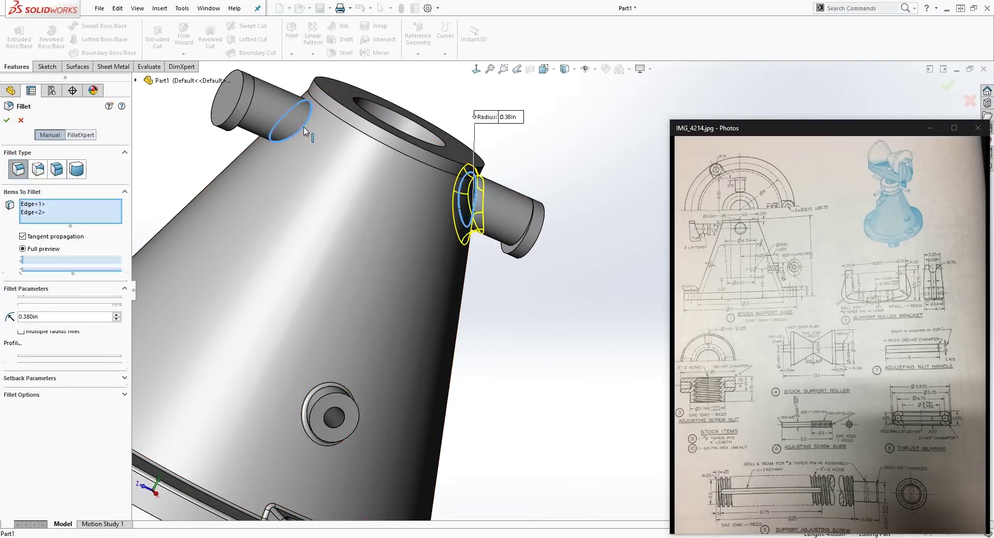
pyautogui.click(10, 122)
pyautogui.scroll(1, 542, 309)
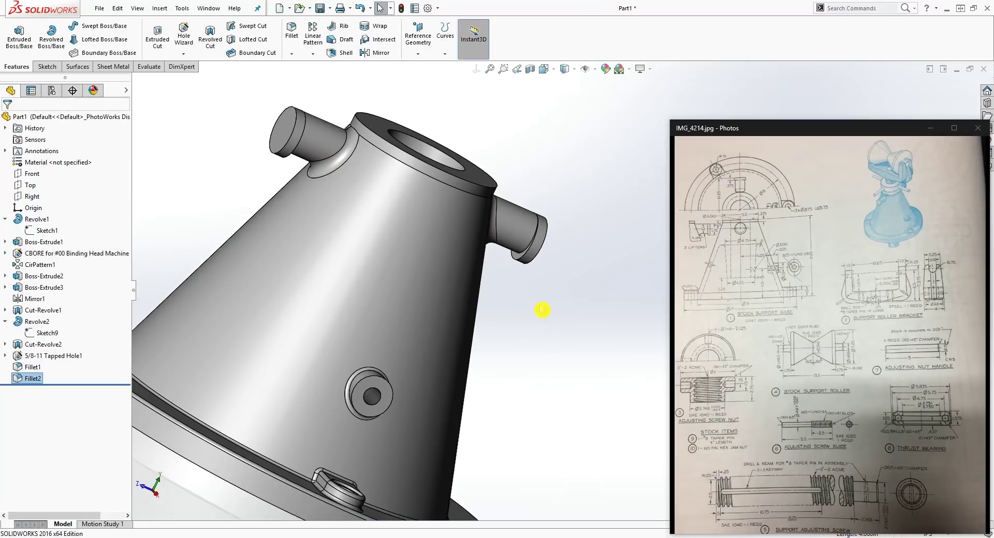
pyautogui.moveTo(463, 375); pyautogui.dragTo(489, 270, button='middle')
pyautogui.click(212, 95)
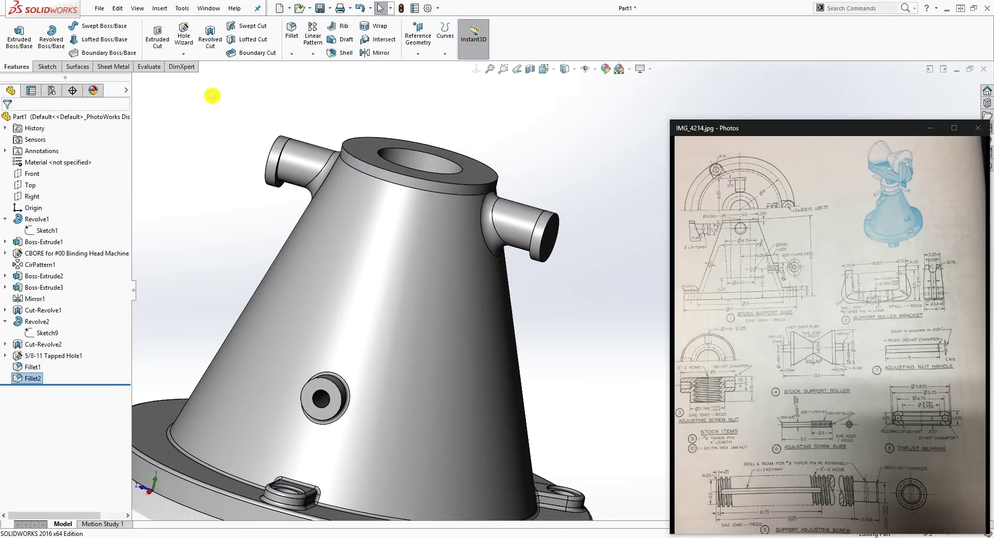
# Start a 0.100in fillet and select the right boss's end edge.
pyautogui.click(293, 34)
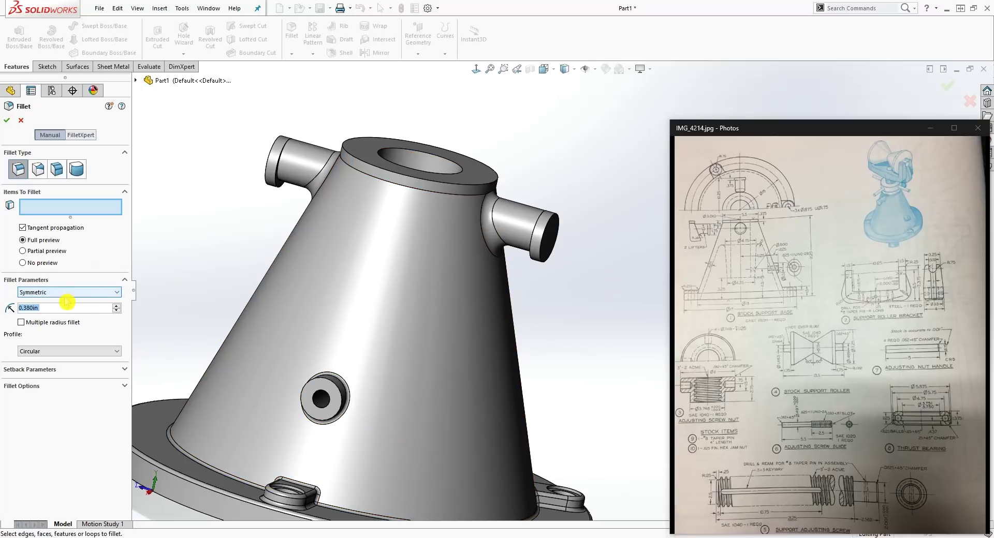
pyautogui.write('.1')
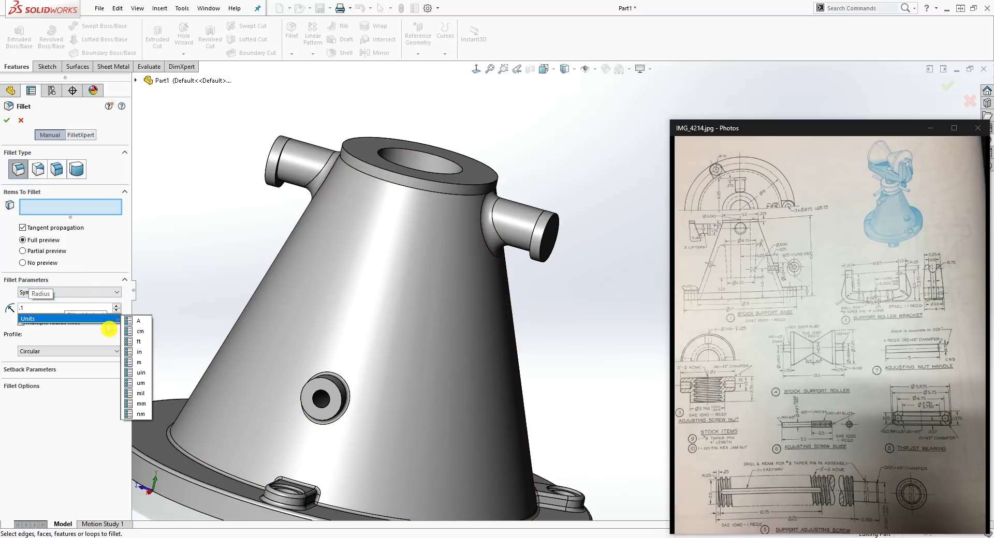
pyautogui.click(235, 249)
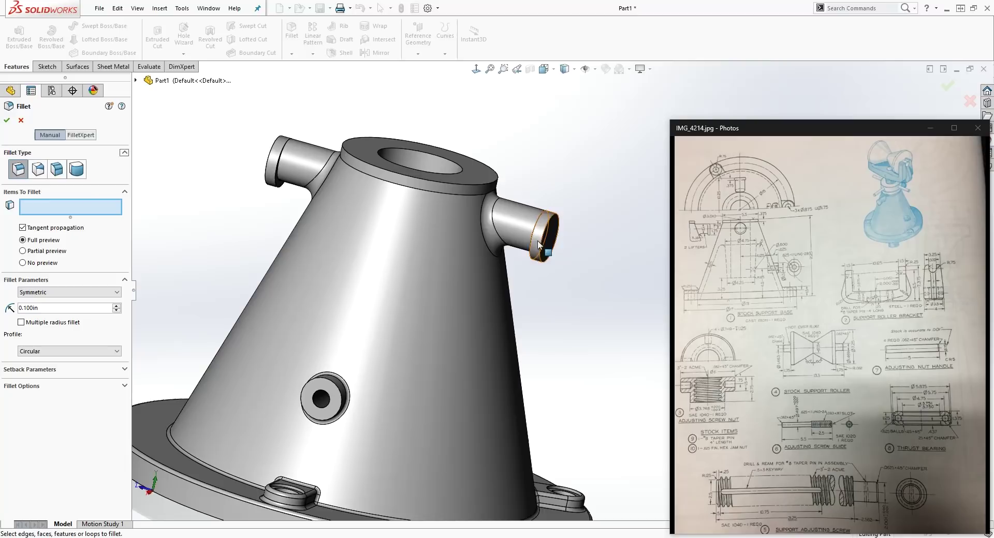
pyautogui.click(542, 262)
pyautogui.moveTo(541, 298); pyautogui.dragTo(573, 296, button='middle')
pyautogui.scroll(-2, 551, 266)
pyautogui.scroll(-2, 544, 262)
pyautogui.scroll(-3, 548, 270)
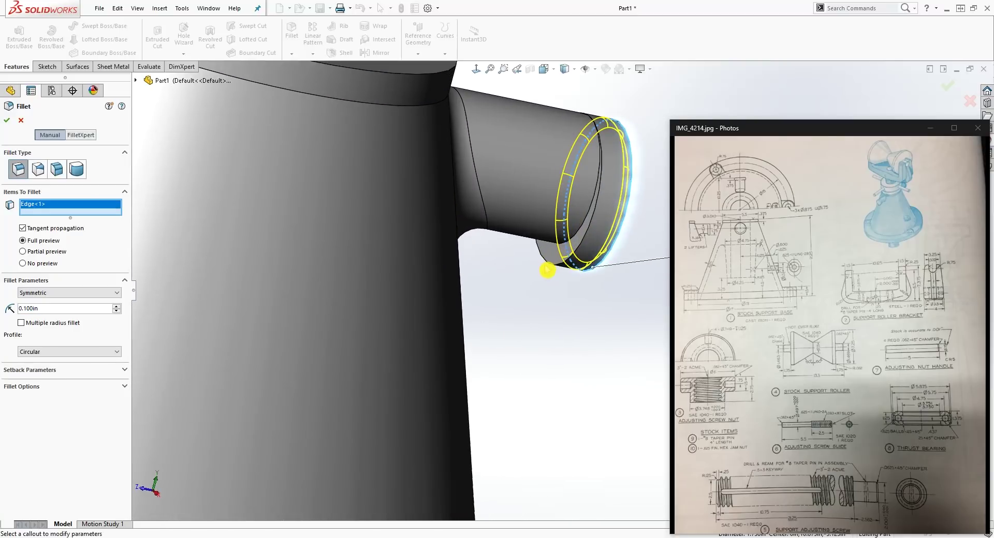
# Add the right boss's other end edge, removing an extra edge picked by mistake.
pyautogui.click(550, 267)
pyautogui.moveTo(555, 322); pyautogui.dragTo(554, 260, button='middle')
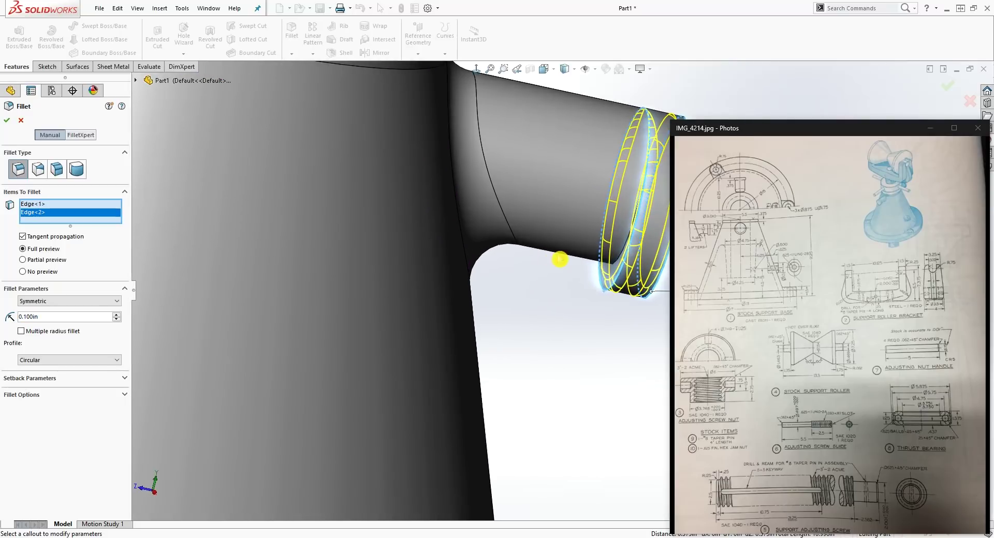
pyautogui.click(619, 268)
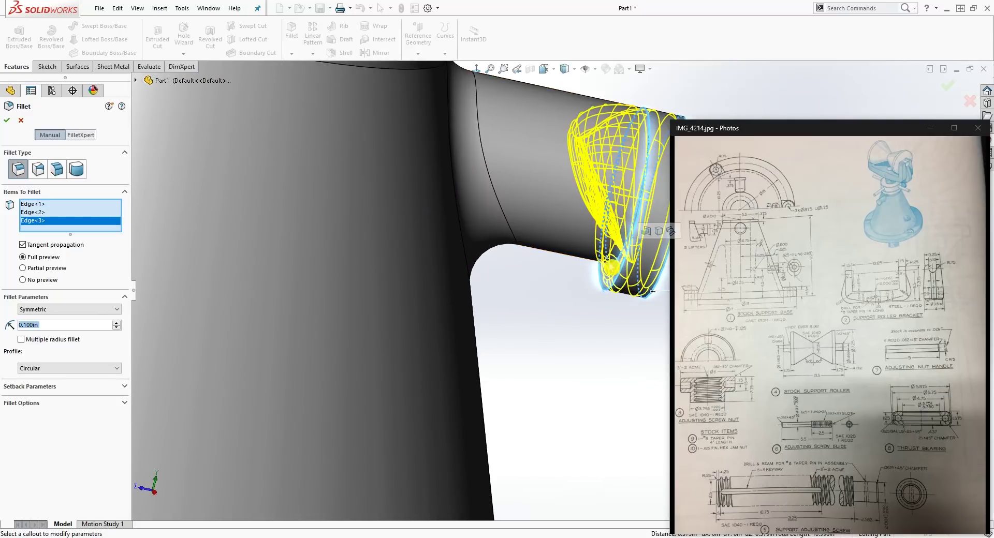
pyautogui.click(621, 269)
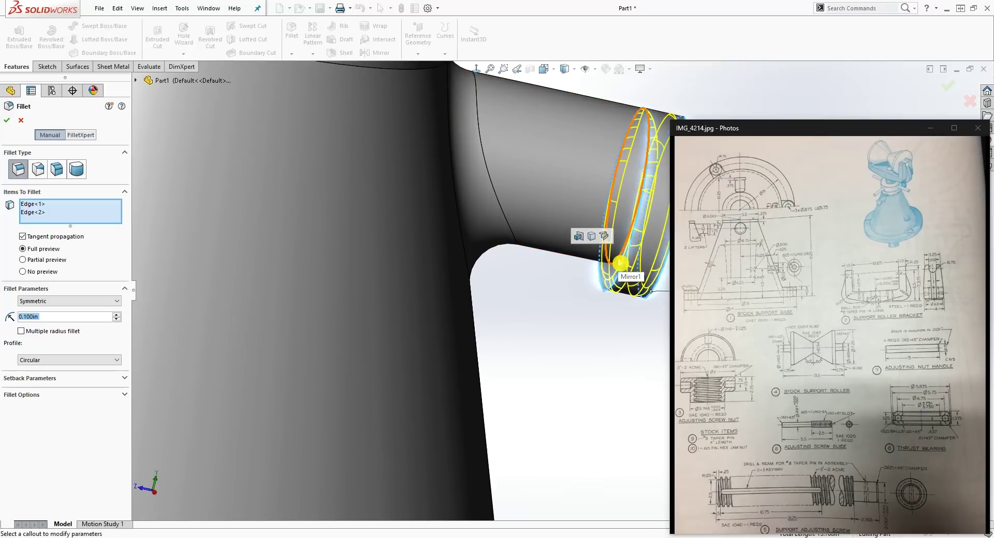
pyautogui.scroll(10, 574, 338)
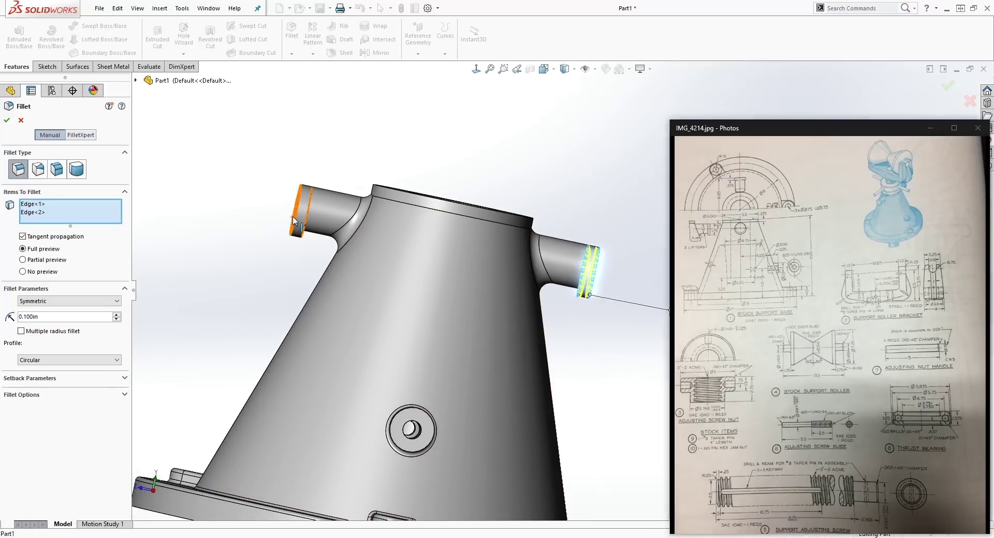
# Add the left boss's outer and inner end edges and apply the fillet as Fillet3.
pyautogui.click(298, 235)
pyautogui.scroll(-5, 298, 240)
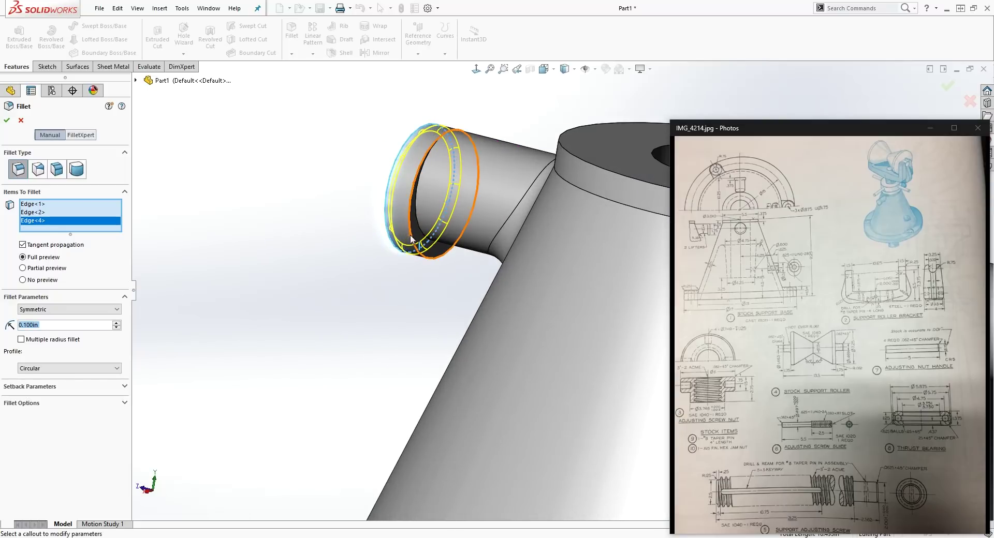
pyautogui.click(410, 248)
pyautogui.scroll(11, 453, 313)
pyautogui.scroll(-4, 622, 300)
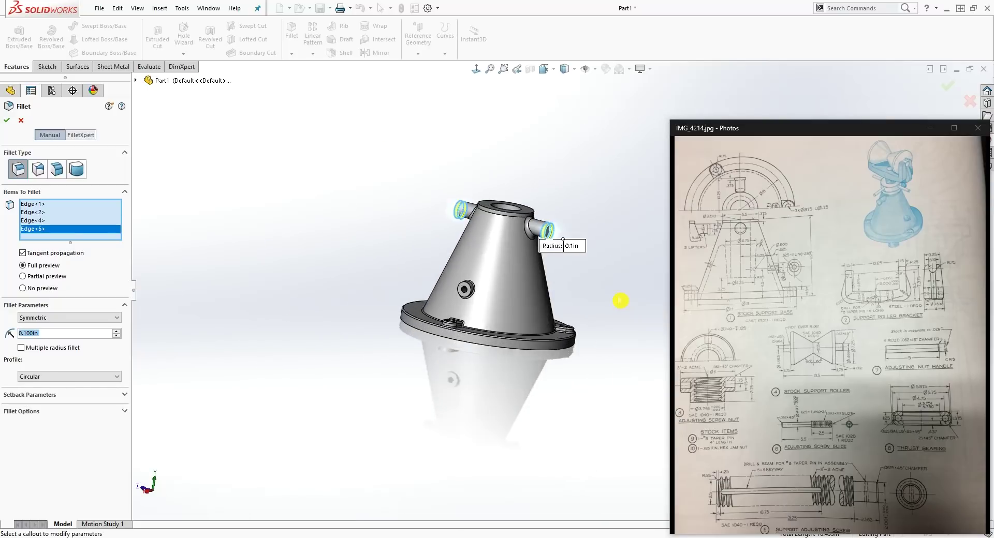
pyautogui.click(8, 126)
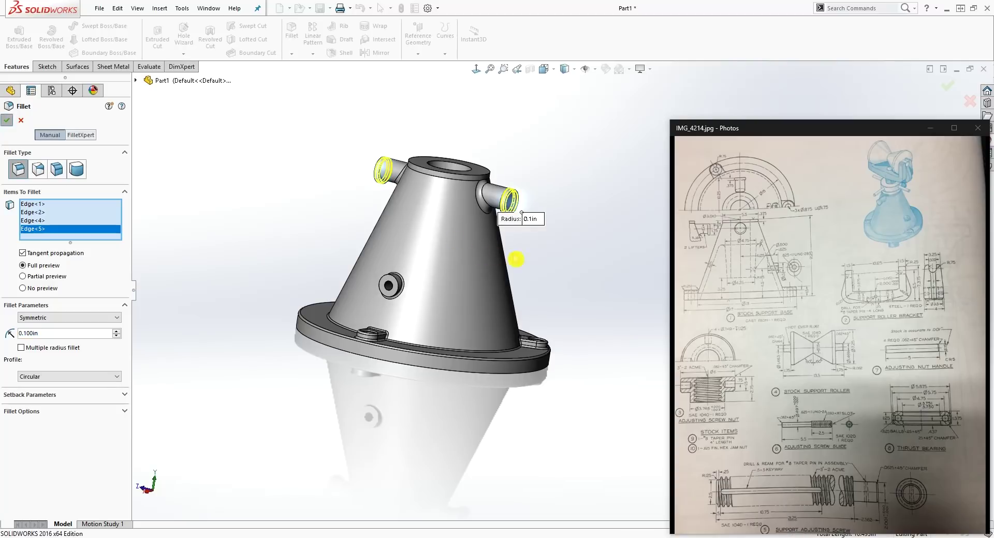
pyautogui.click(486, 89)
pyautogui.moveTo(485, 90); pyautogui.dragTo(577, 218, button='middle')
pyautogui.click(476, 70)
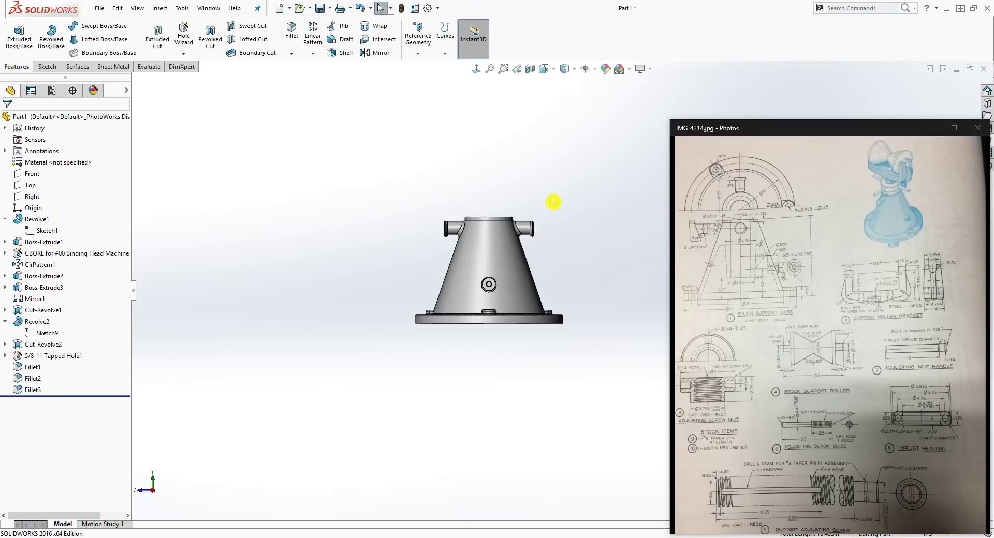
# From the Save dialog, create a new folder on the Desktop.
pyautogui.click(5, 322)
pyautogui.scroll(-1, 503, 212)
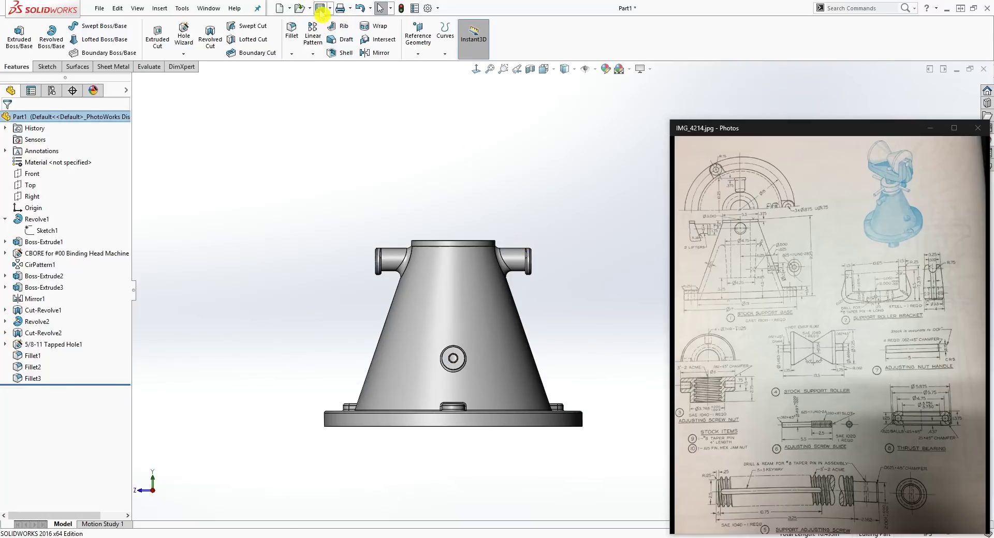
pyautogui.click(321, 8)
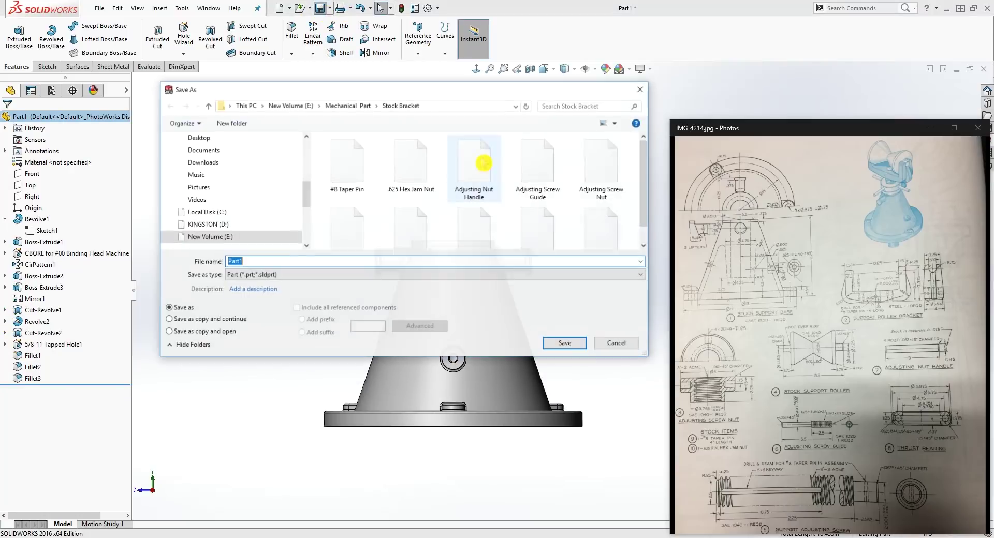
pyautogui.click(206, 142)
pyautogui.rightClick(396, 187)
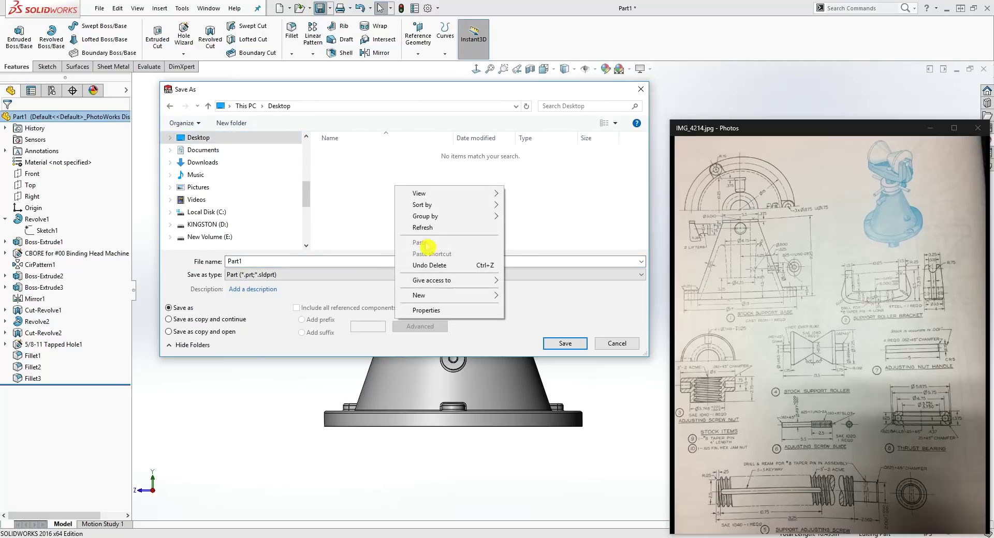
pyautogui.moveTo(430, 289)
pyautogui.click(513, 299)
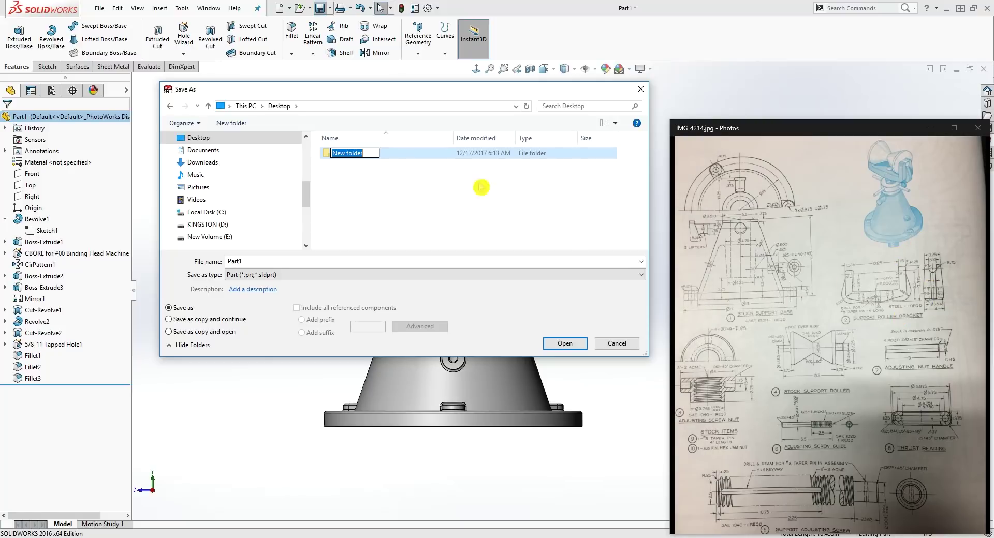
pyautogui.click(389, 180)
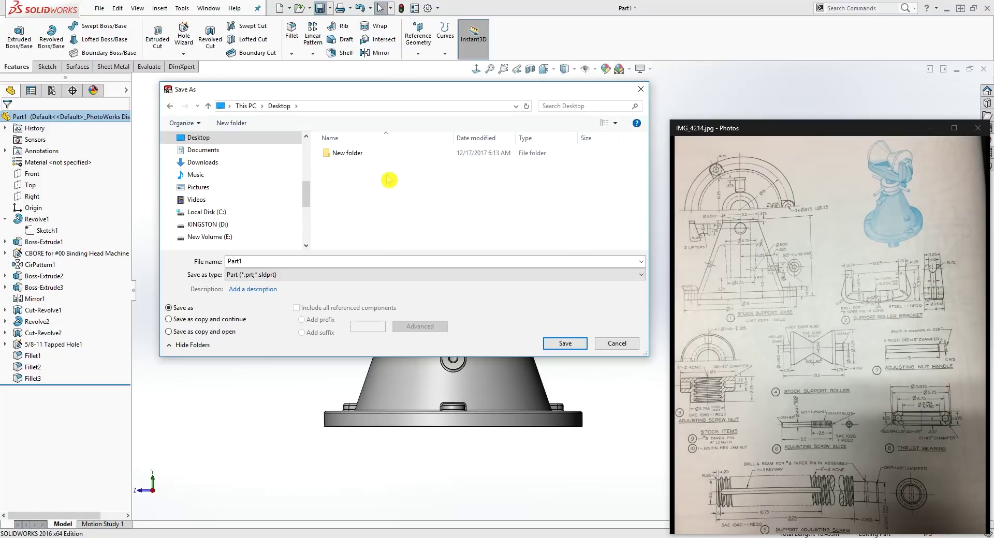
# Save the part as 'Stock Support Base' inside the new Desktop folder.
pyautogui.doubleClick(354, 153)
pyautogui.doubleClick(267, 262)
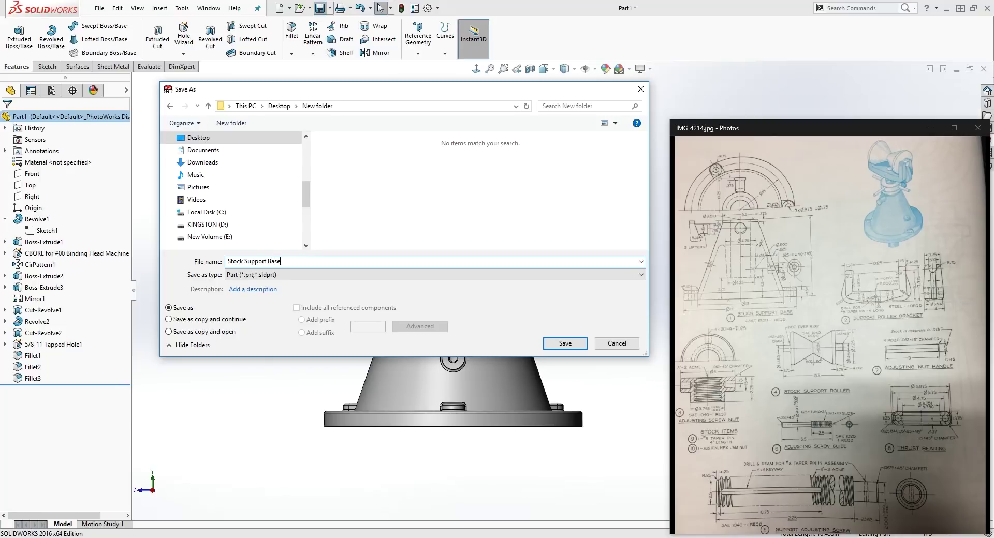
pyautogui.click(564, 343)
pyautogui.scroll(-1, 585, 363)
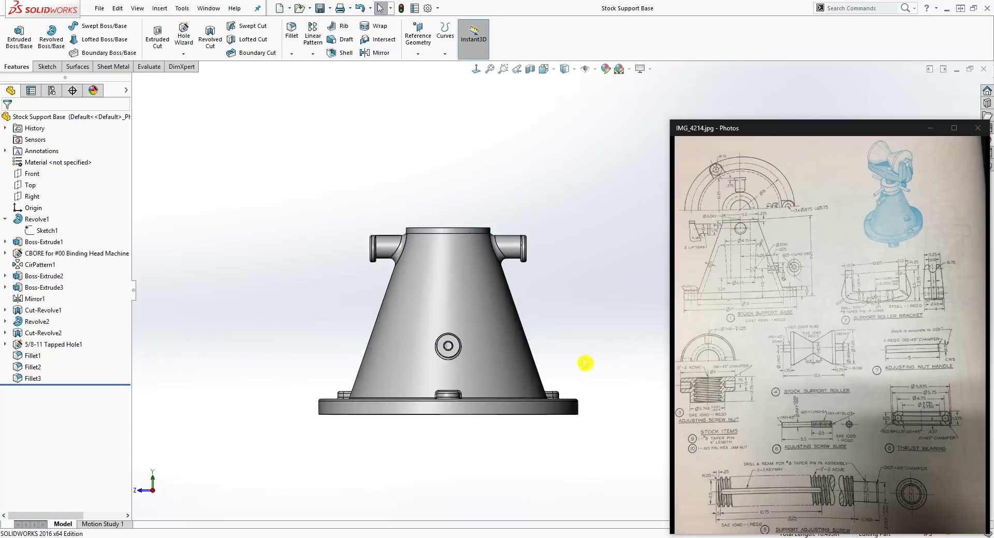
pyautogui.click(5, 220)
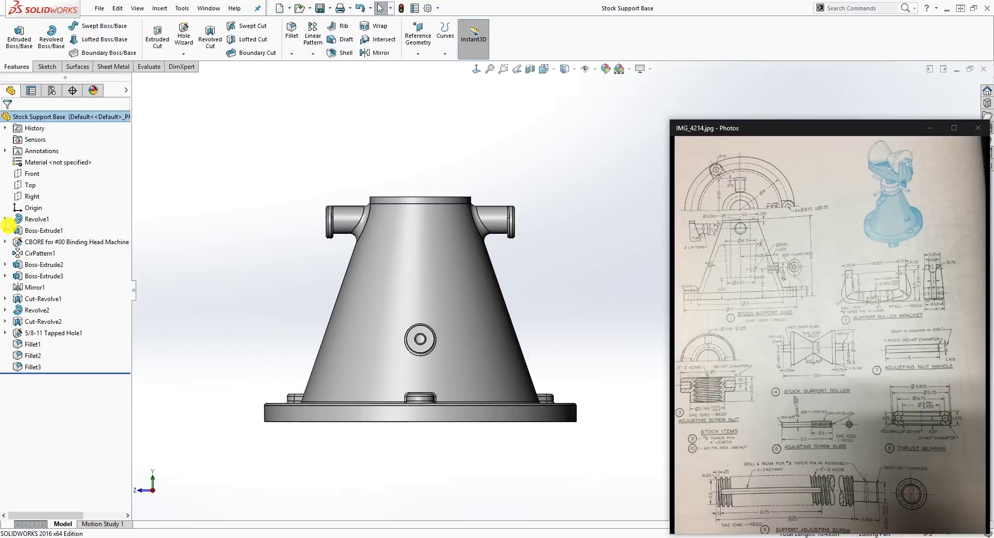
pyautogui.moveTo(487, 387); pyautogui.dragTo(501, 320, button='middle')
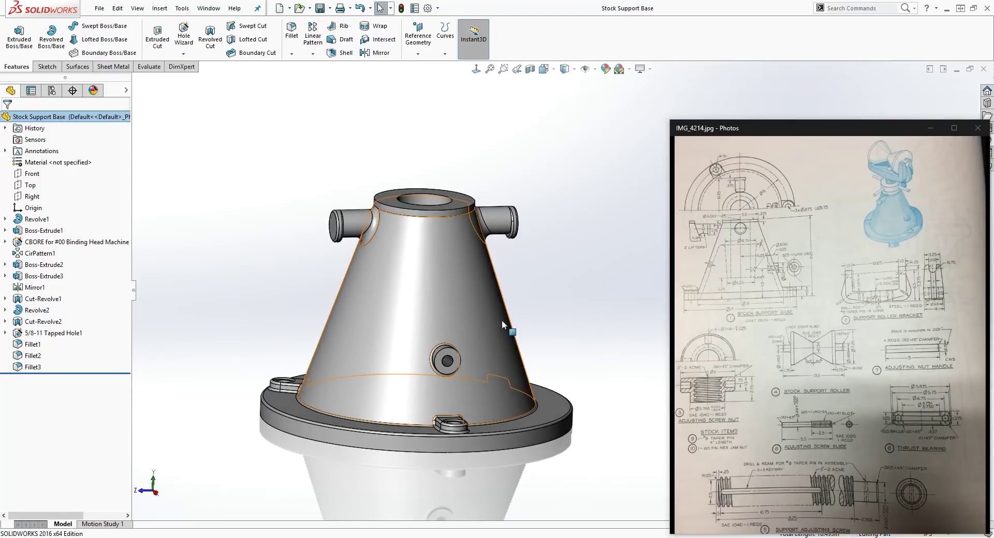
# Create a new part and open a sketch on its Front plane.
pyautogui.click(280, 8)
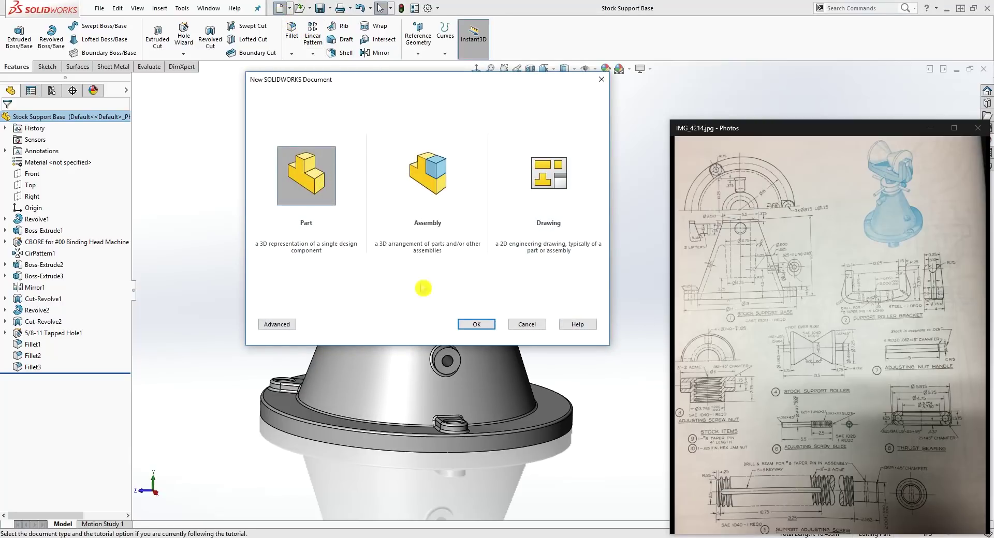
pyautogui.click(476, 326)
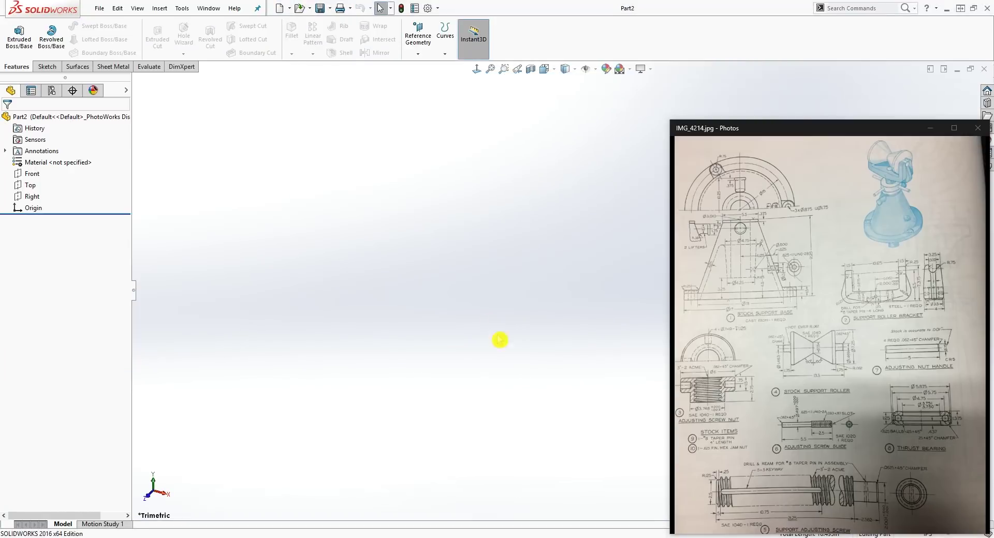
pyautogui.click(36, 176)
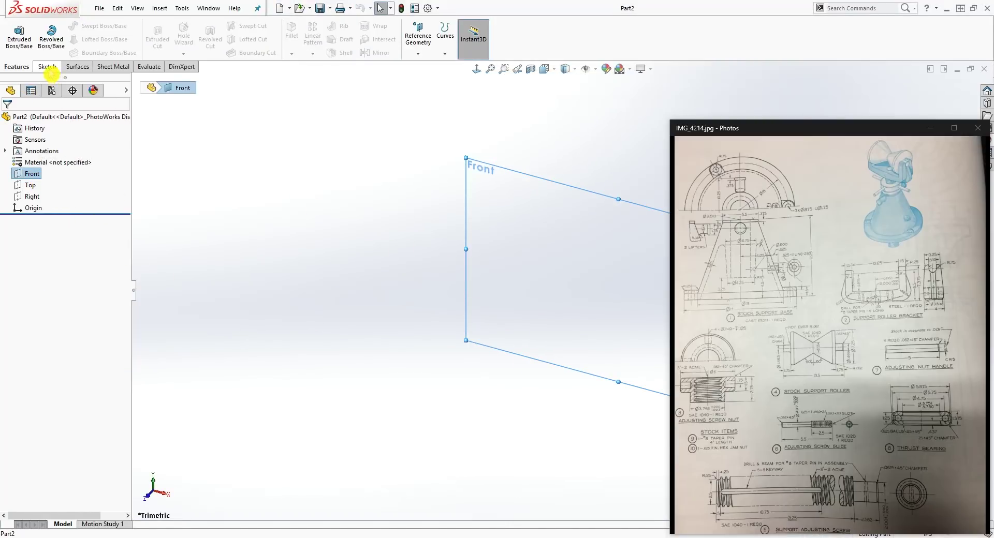
pyautogui.click(47, 67)
pyautogui.click(15, 34)
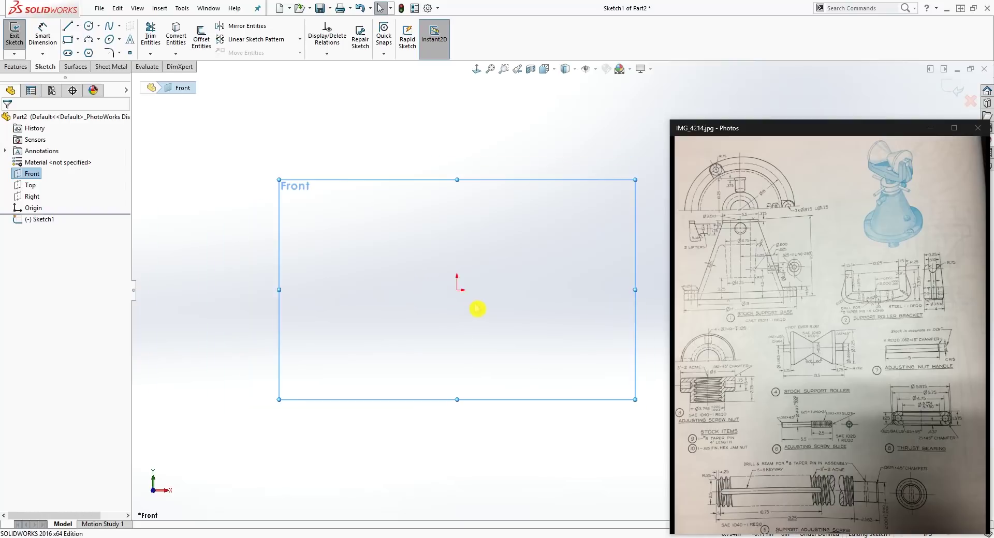
# Draw a corner rectangle from the origin and make its left edge a centerline.
pyautogui.click(68, 39)
pyautogui.click(427, 283)
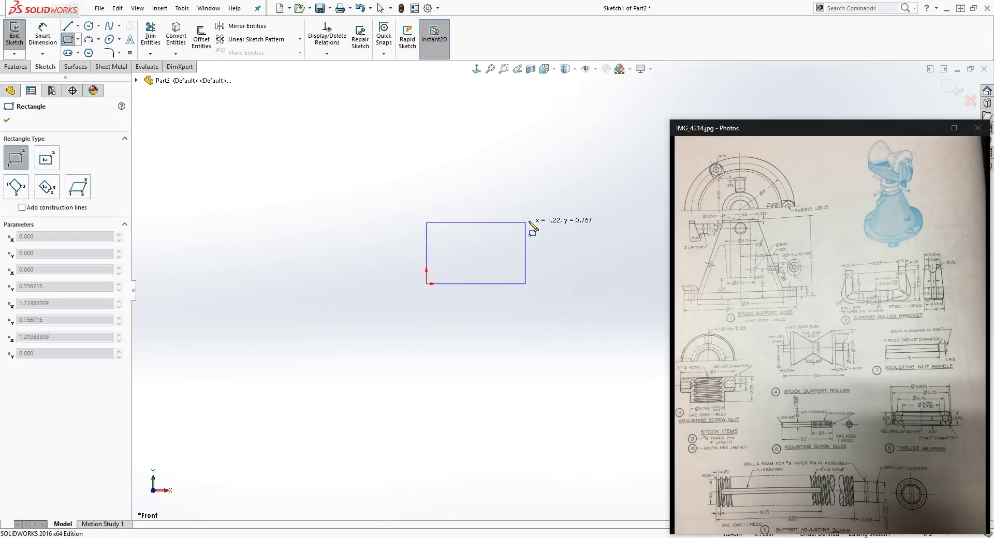
pyautogui.click(623, 230)
pyautogui.press('Escape')
pyautogui.scroll(3, 622, 257)
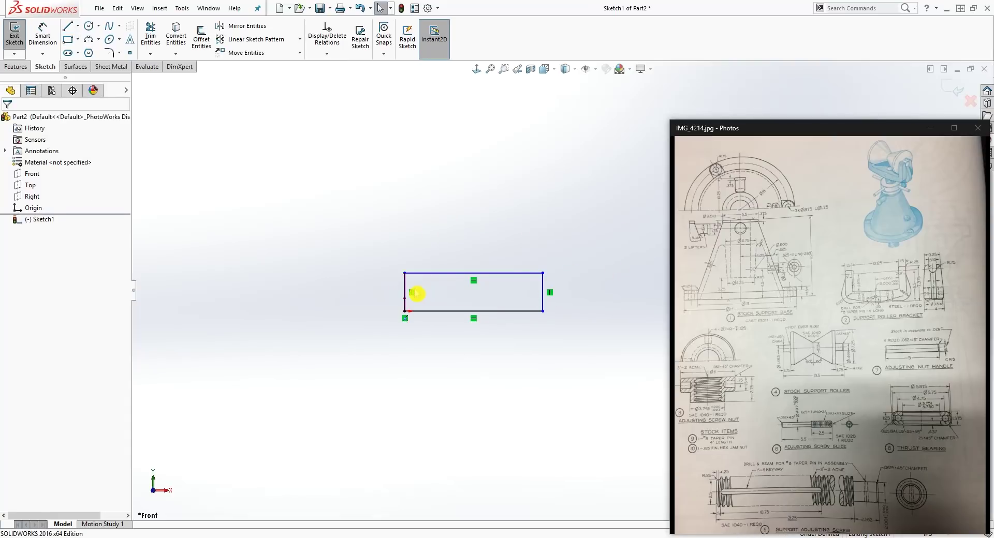
pyautogui.click(405, 290)
pyautogui.click(22, 285)
# Dimension the rectangle 3.50 wide and .25 high.
pyautogui.click(468, 436)
pyautogui.moveTo(516, 470); pyautogui.dragTo(519, 332, button='right')
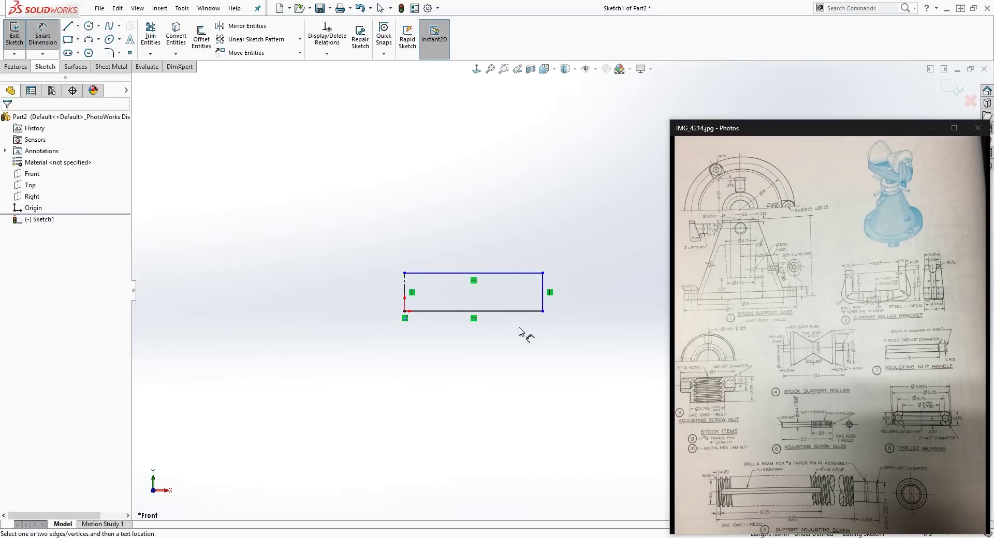
pyautogui.click(543, 311)
pyautogui.click(267, 314)
pyautogui.click(392, 389)
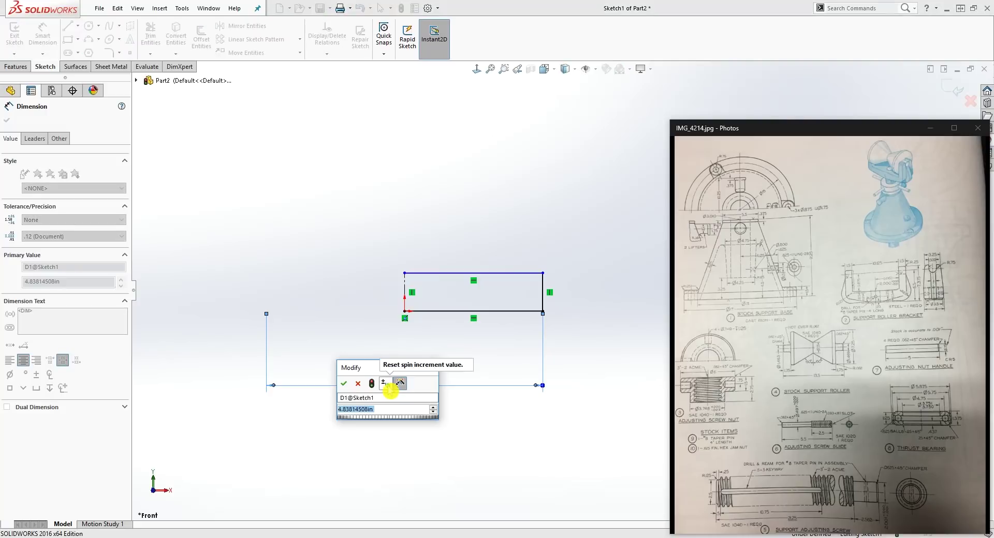
pyautogui.write('3.5')
pyautogui.press('Return')
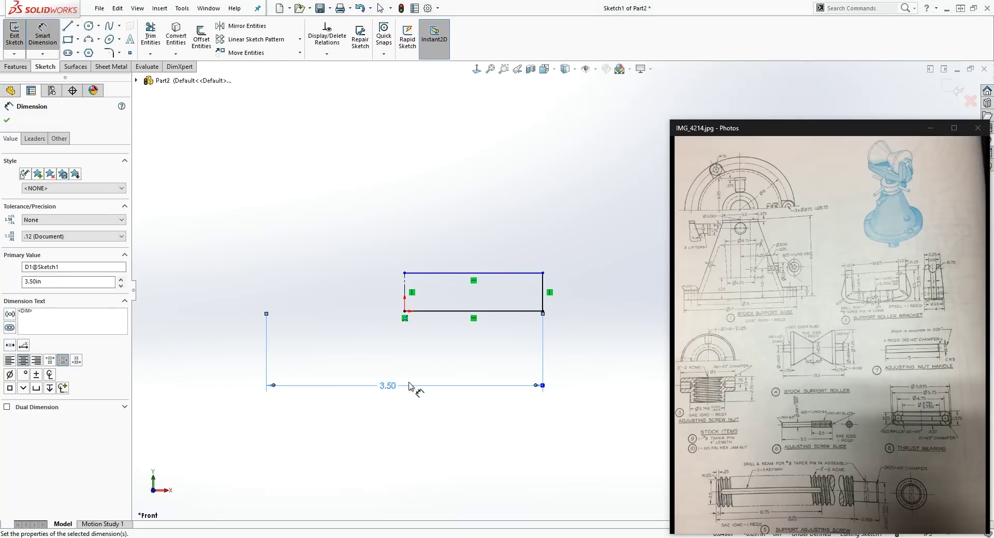
pyautogui.click(482, 453)
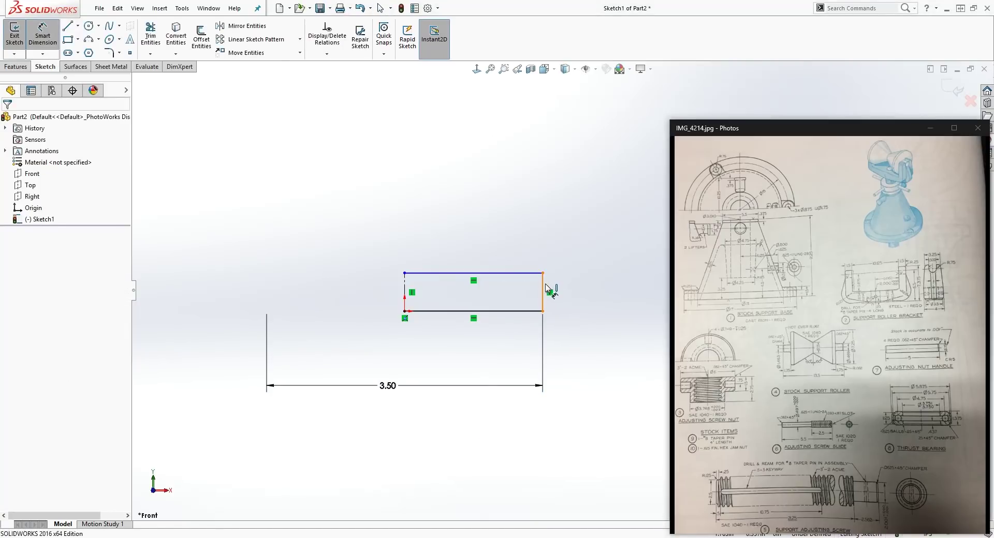
pyautogui.click(544, 291)
pyautogui.click(588, 291)
pyautogui.write('.25')
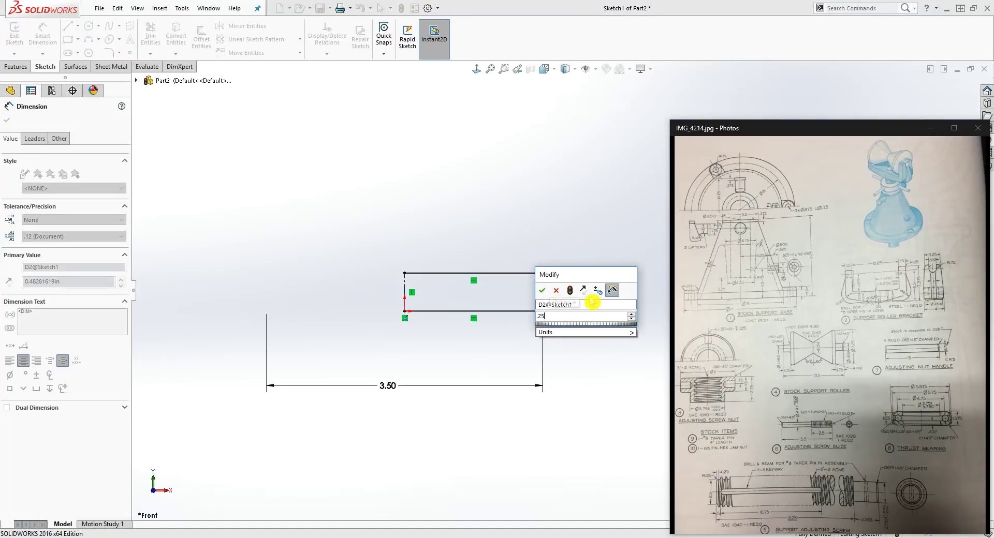
pyautogui.press('Return')
pyautogui.press('Escape')
# Draw a short line along the rectangle's left side and delete the stray line at the origin.
pyautogui.press('l')
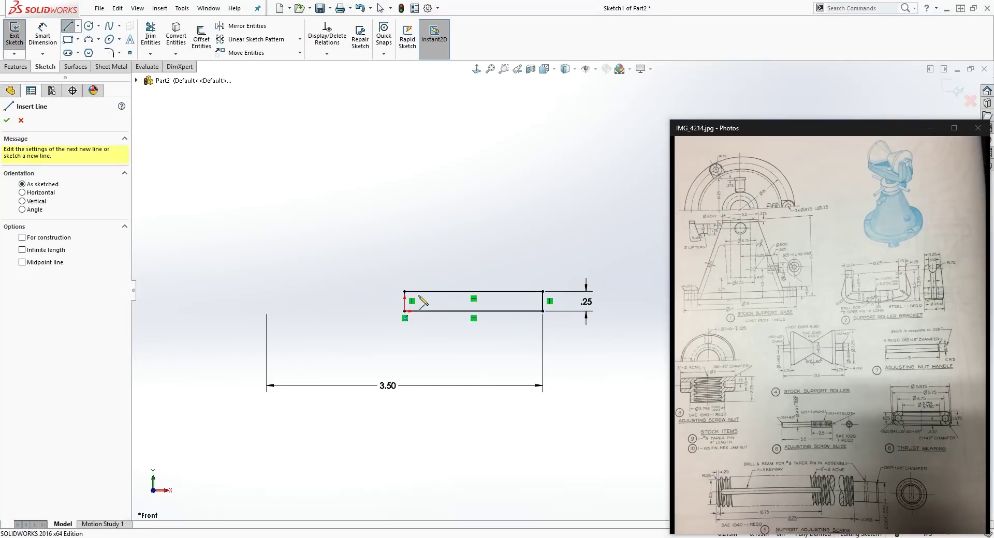
pyautogui.click(405, 291)
pyautogui.click(405, 311)
pyautogui.press('Escape')
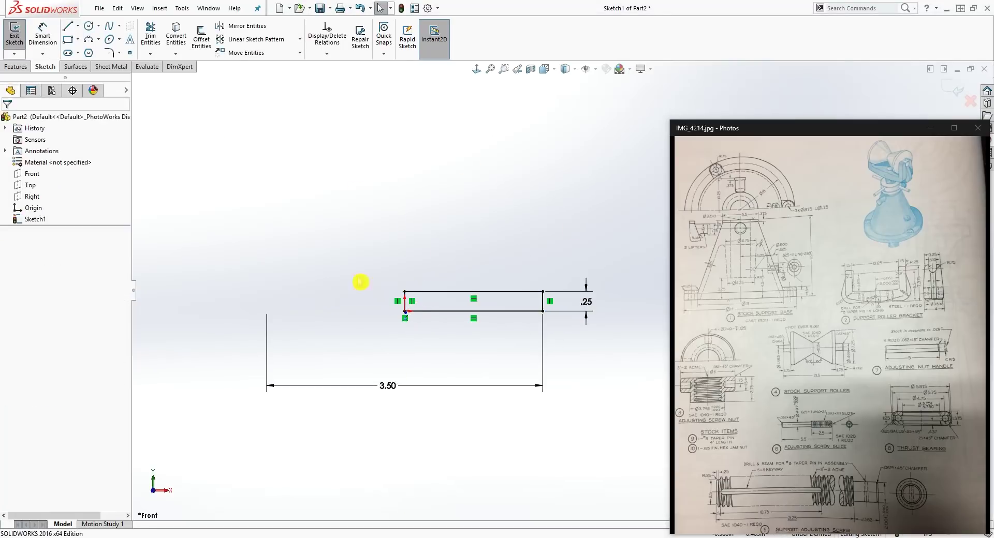
pyautogui.moveTo(373, 282)
pyautogui.mouseDown()
pyautogui.moveTo(440, 334)
pyautogui.moveTo(410, 315)
pyautogui.moveTo(420, 324)
pyautogui.mouseUp()
pyautogui.scroll(-5, 445, 335)
pyautogui.moveTo(355, 238); pyautogui.dragTo(448, 315)
pyautogui.press('Delete')
pyautogui.scroll(7, 488, 333)
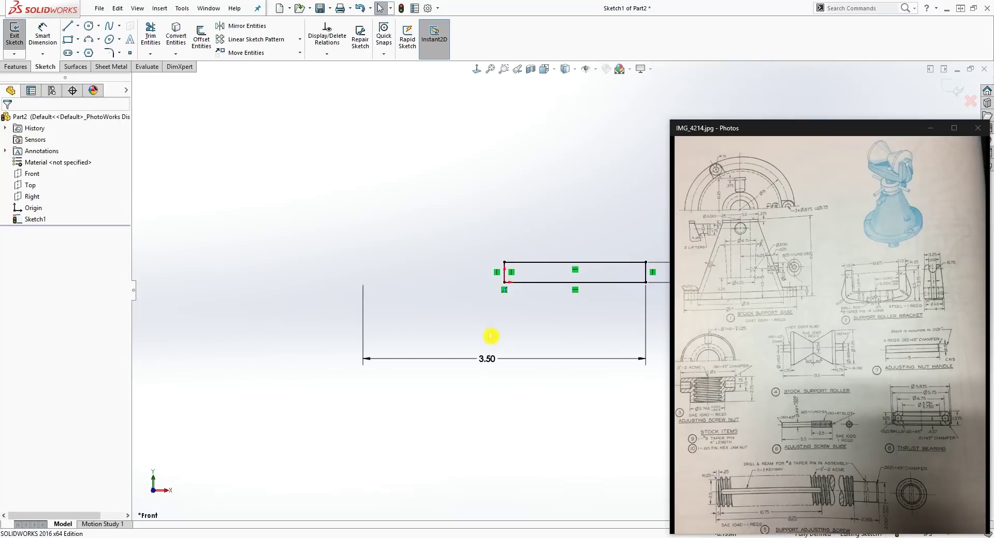
pyautogui.scroll(-2, 648, 279)
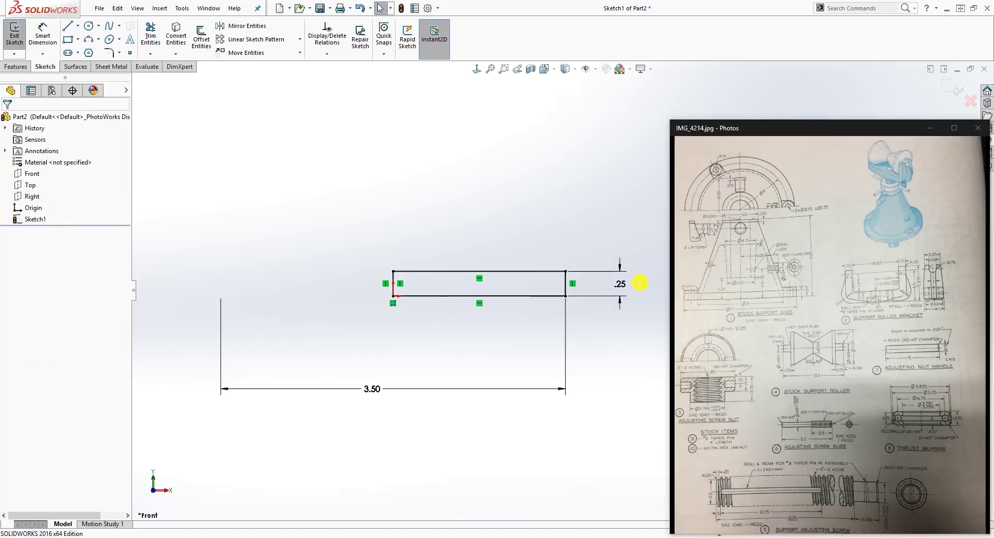
# Revolve the sketch a full 360° around the centerline into a thin disk.
pyautogui.click(16, 66)
pyautogui.click(51, 40)
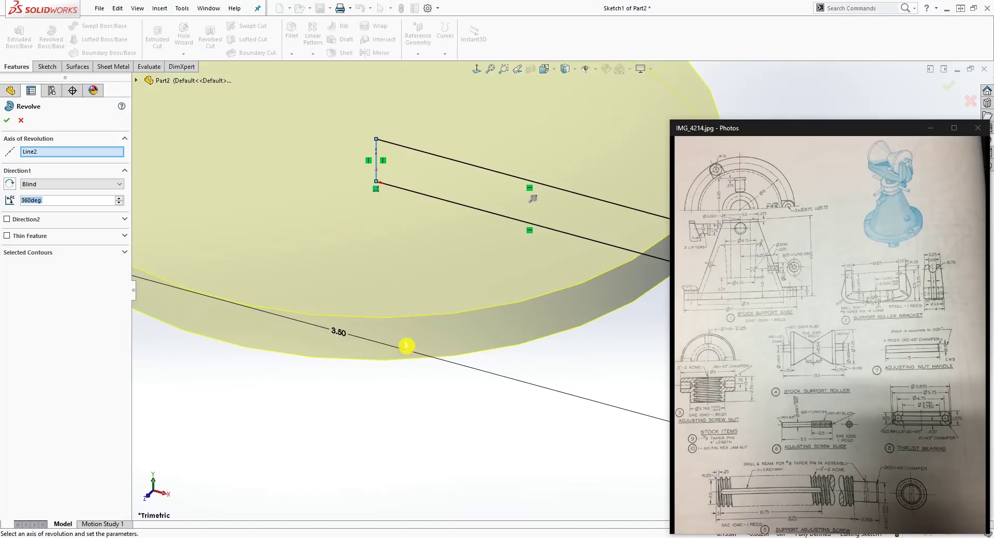
pyautogui.click(7, 121)
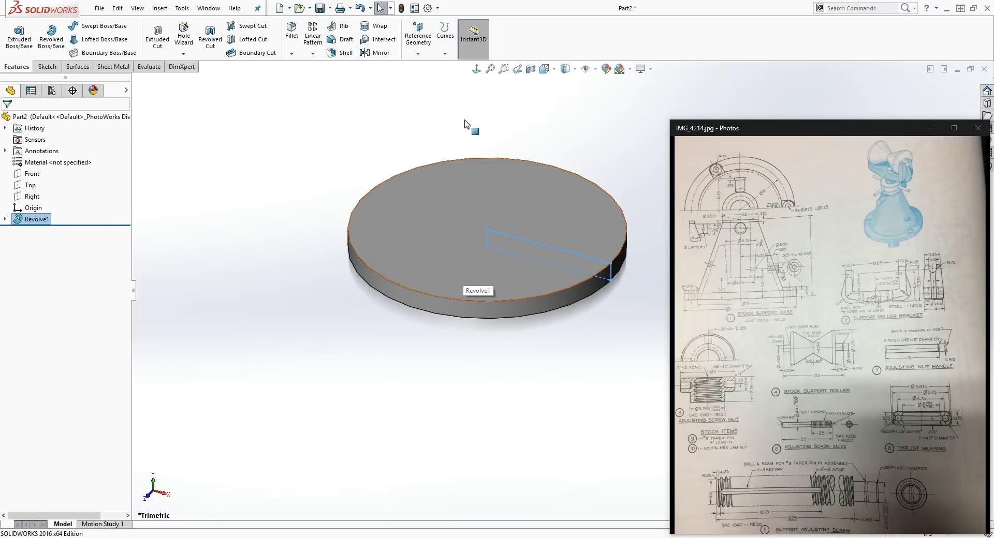
pyautogui.click(475, 70)
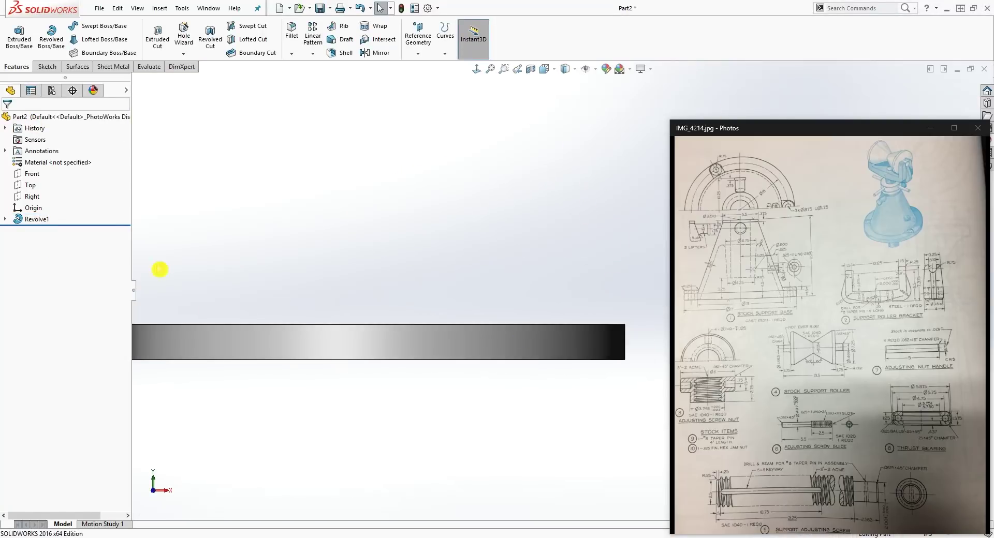
# Show Sketch1 under Revolve1 in the model.
pyautogui.click(6, 219)
pyautogui.click(44, 229)
pyautogui.rightClick(47, 231)
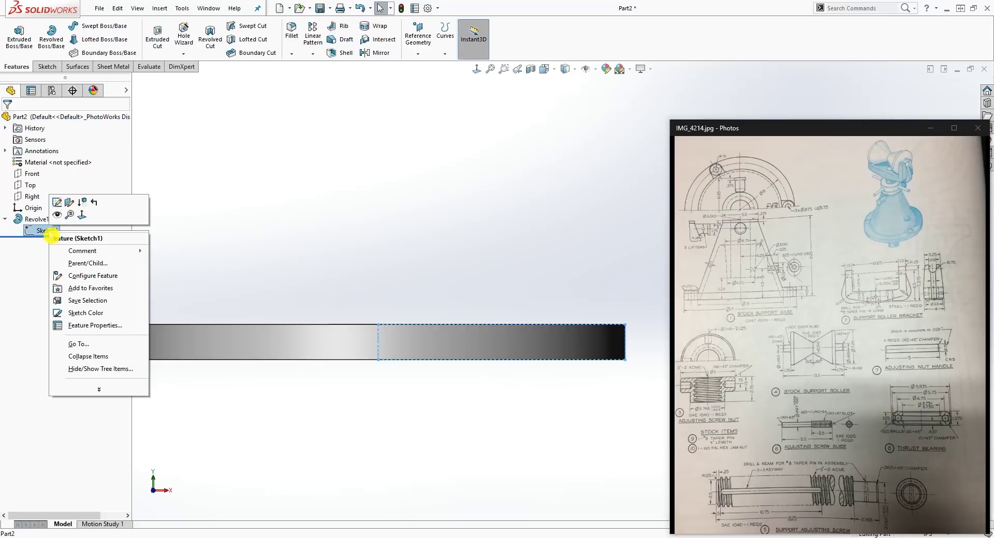
pyautogui.click(58, 215)
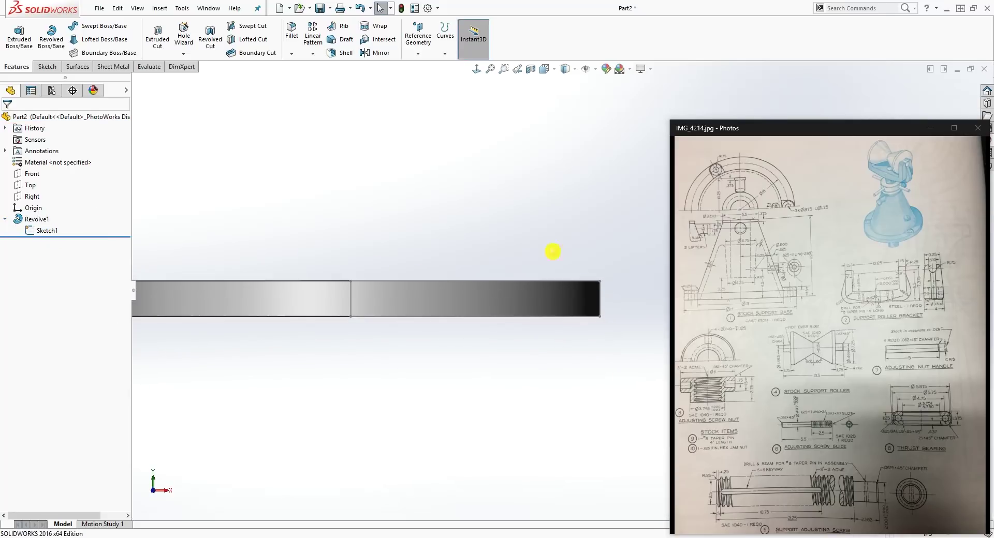
pyautogui.scroll(3, 510, 214)
# Open a new sketch on the Front plane.
pyautogui.click(33, 175)
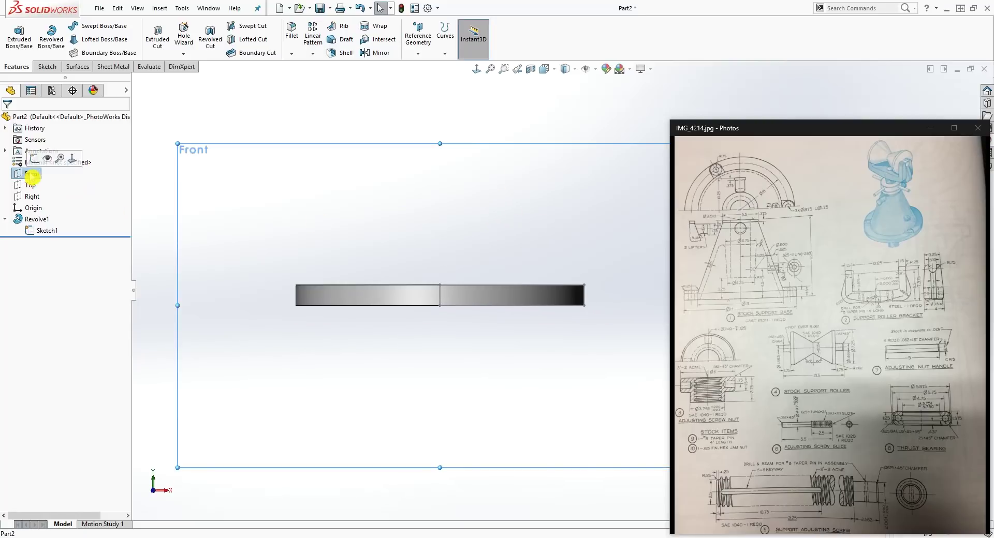
pyautogui.click(48, 68)
pyautogui.click(17, 36)
pyautogui.scroll(3, 535, 295)
pyautogui.scroll(-6, 583, 246)
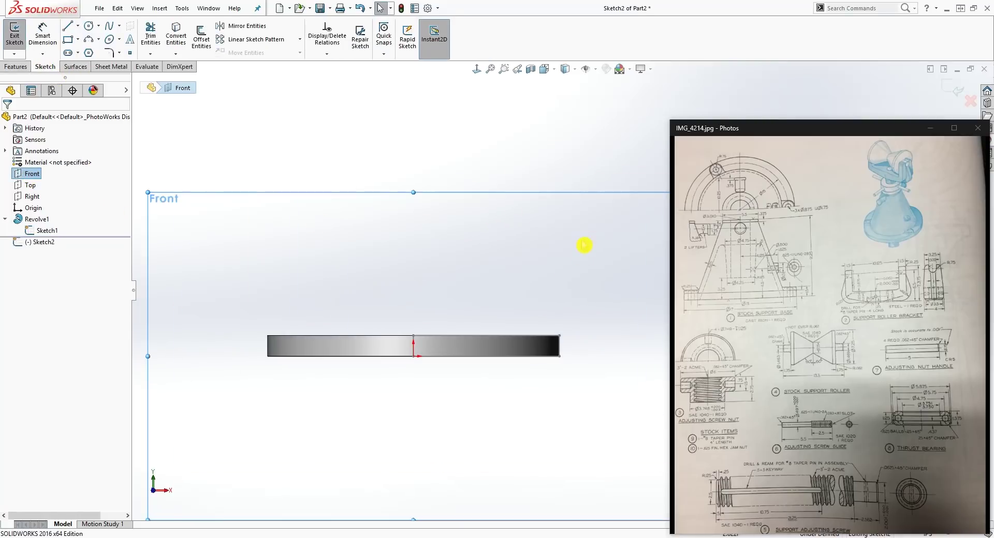
pyautogui.scroll(3, 581, 275)
pyautogui.scroll(-1, 586, 296)
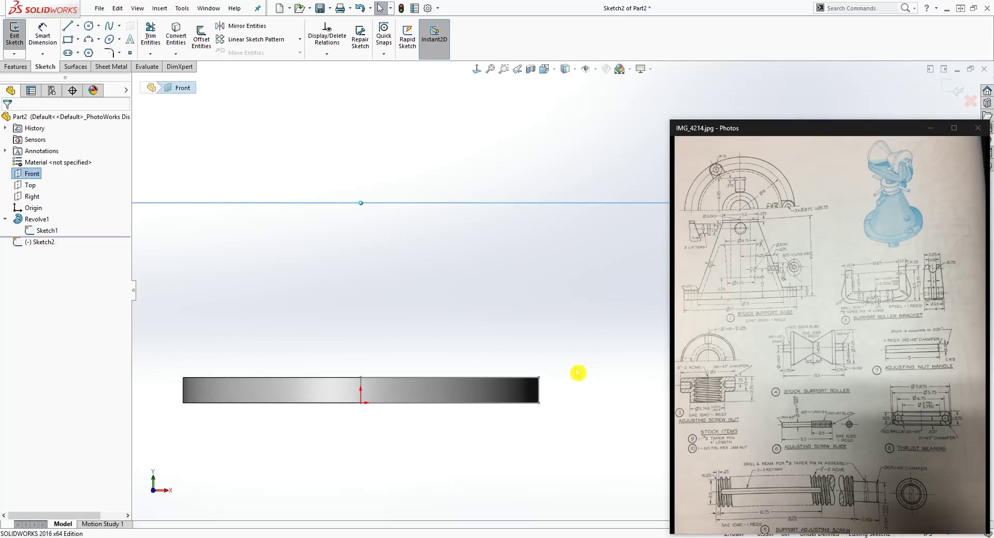
pyautogui.scroll(2, 605, 385)
pyautogui.scroll(-3, 606, 385)
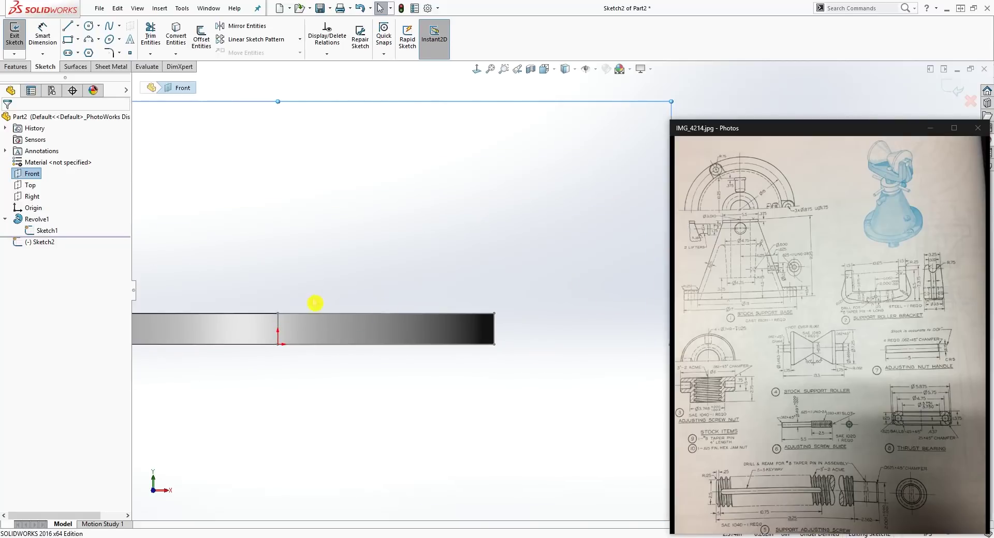
# Draw the open line chain above the disk and a vertical line up from the origin.
pyautogui.press('l')
pyautogui.click(278, 314)
pyautogui.click(494, 313)
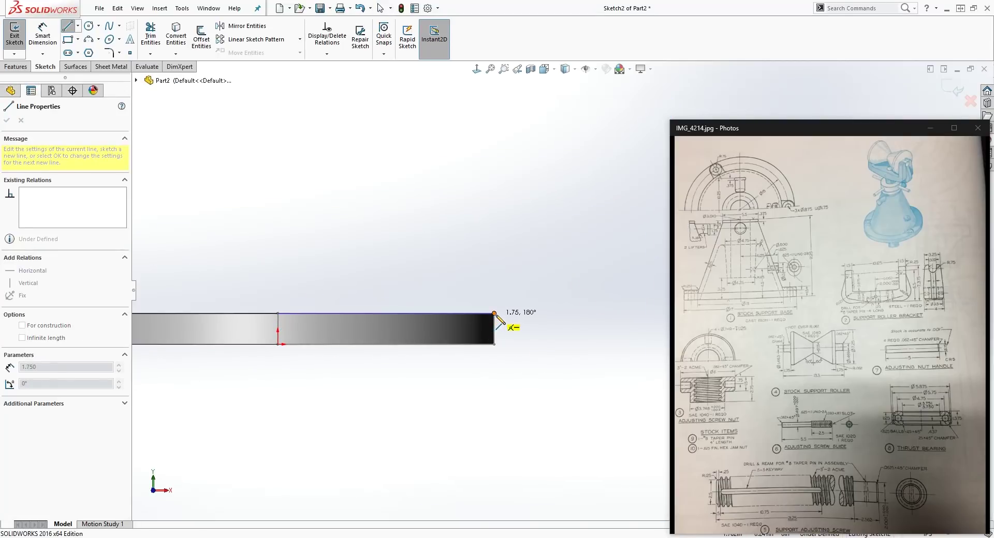
pyautogui.scroll(5, 621, 274)
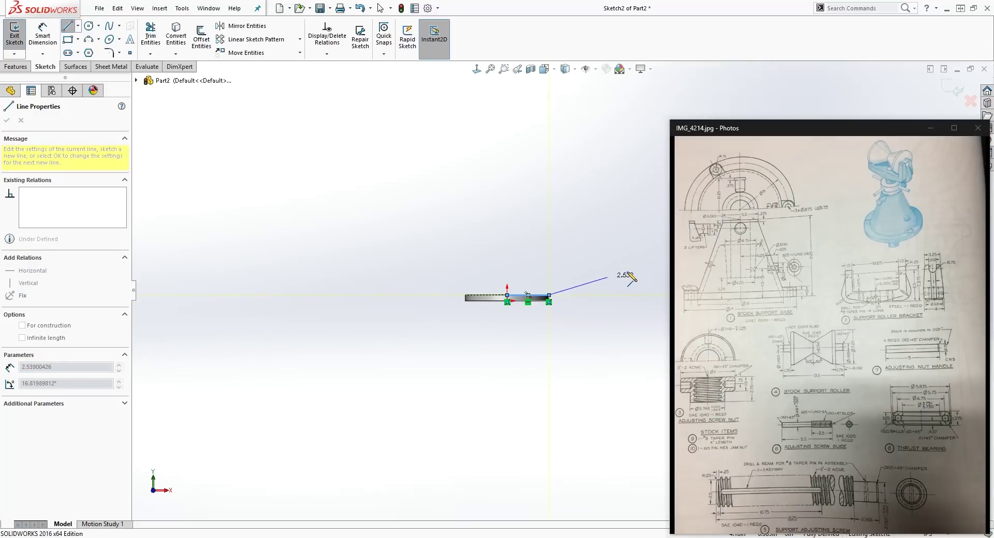
pyautogui.scroll(-4, 622, 277)
pyautogui.click(563, 294)
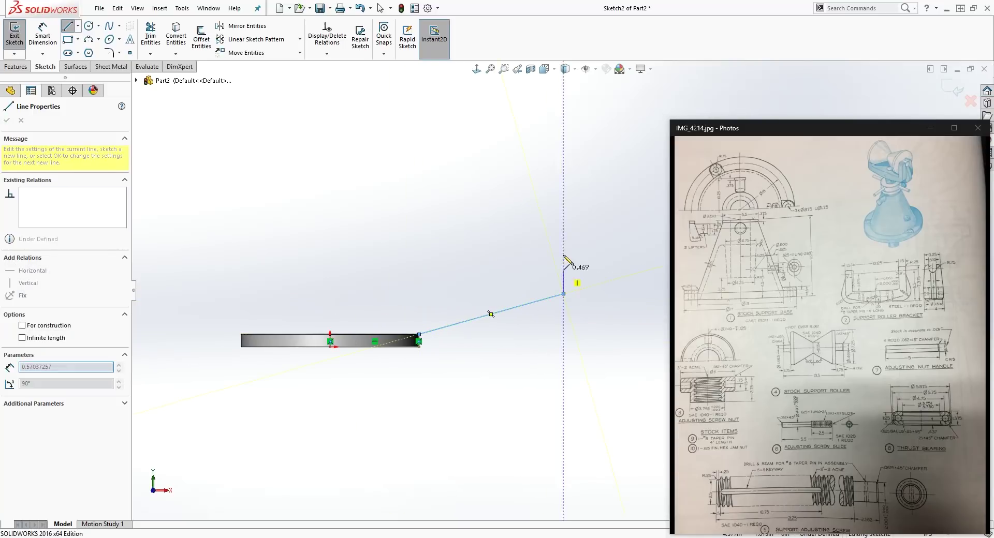
pyautogui.click(563, 144)
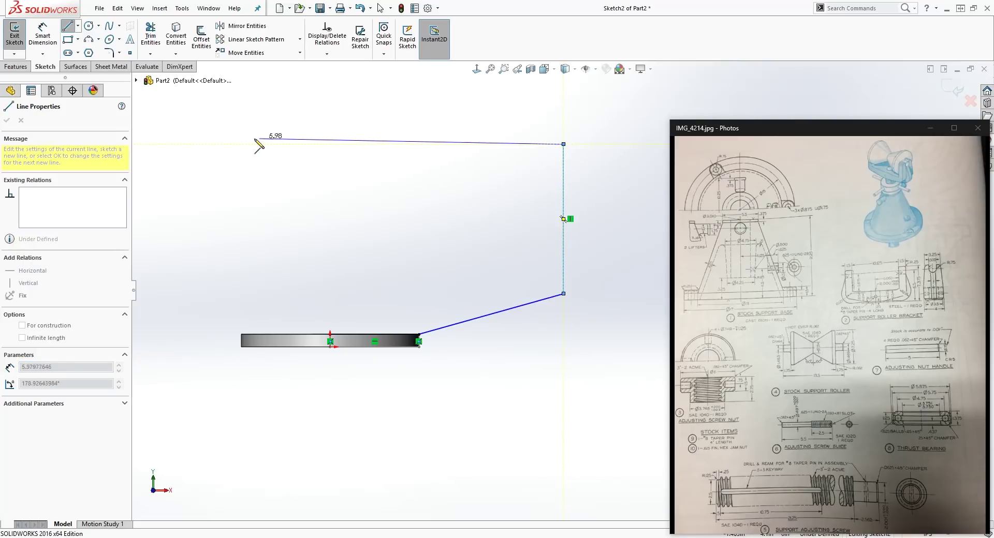
pyautogui.doubleClick(174, 144)
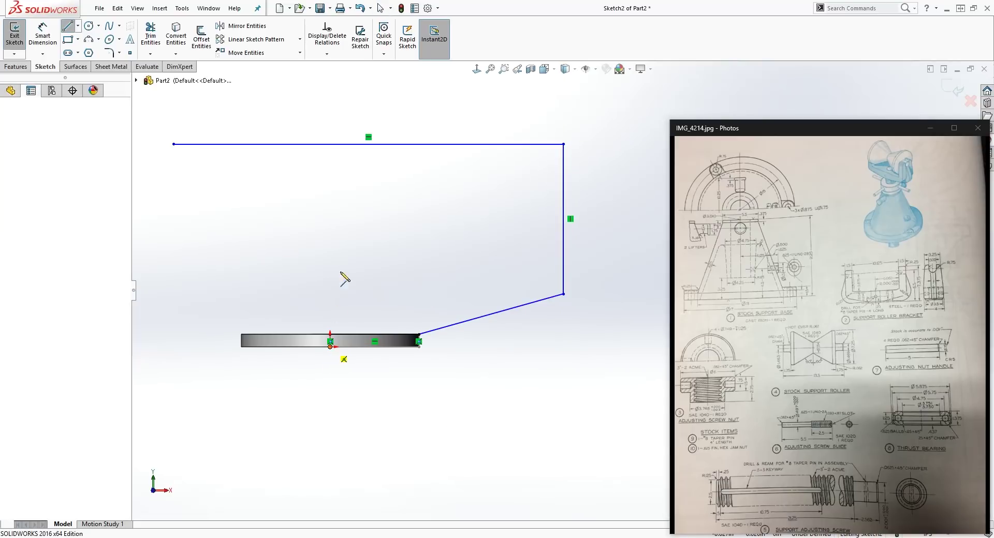
pyautogui.click(330, 345)
pyautogui.click(330, 171)
pyautogui.press('Escape')
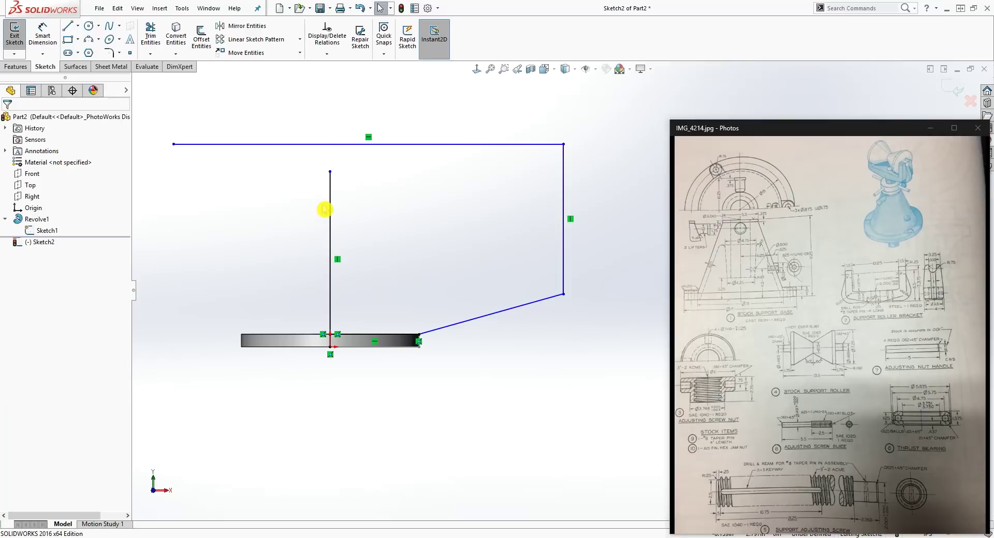
# Center the vertical line on the top line's midpoint and make it a construction centerline.
pyautogui.click(330, 172)
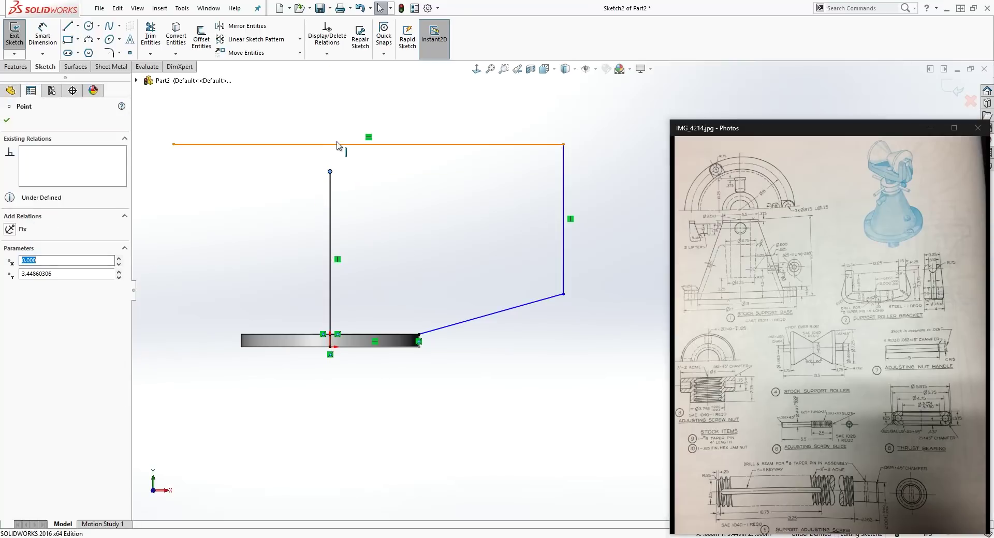
pyautogui.keyDown('ctrl'); pyautogui.click(337, 144); pyautogui.keyUp('ctrl')
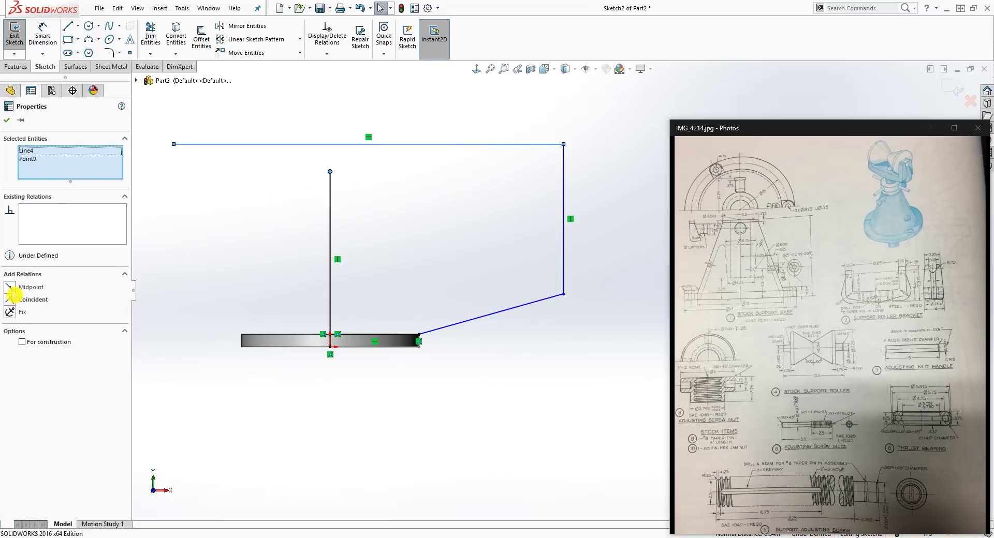
pyautogui.click(11, 290)
pyautogui.click(479, 238)
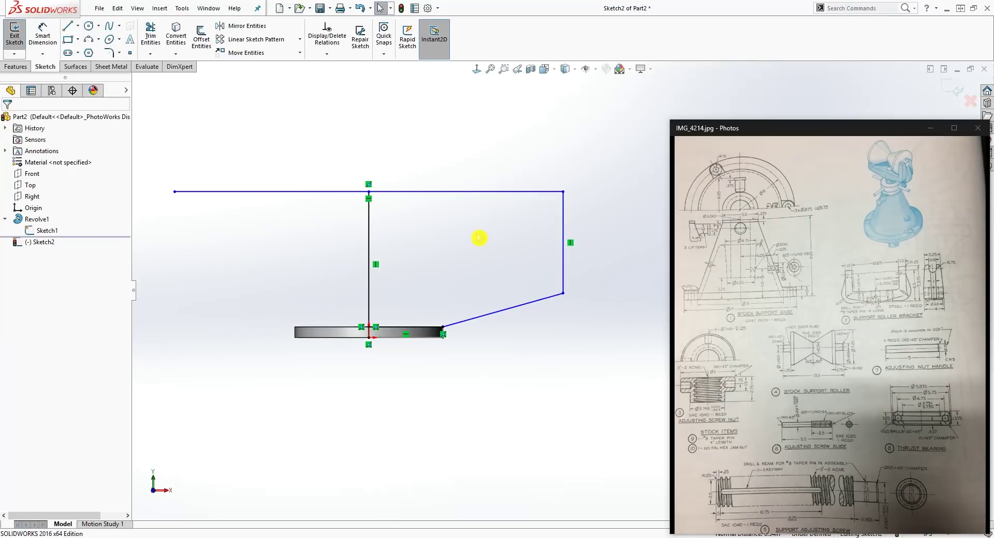
pyautogui.moveTo(557, 194)
pyautogui.mouseDown()
pyautogui.moveTo(466, 195)
pyautogui.moveTo(537, 197)
pyautogui.mouseUp()
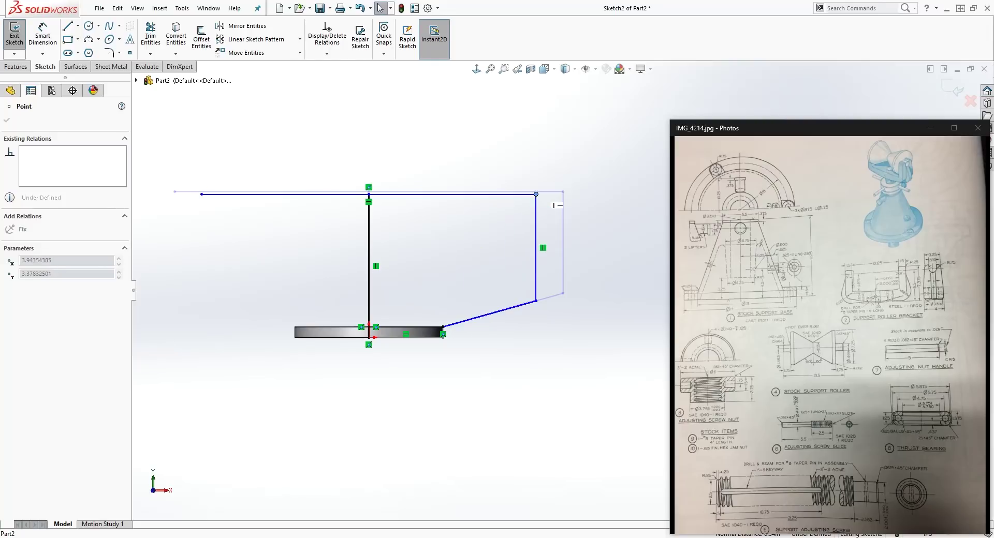
pyautogui.click(362, 226)
pyautogui.click(370, 237)
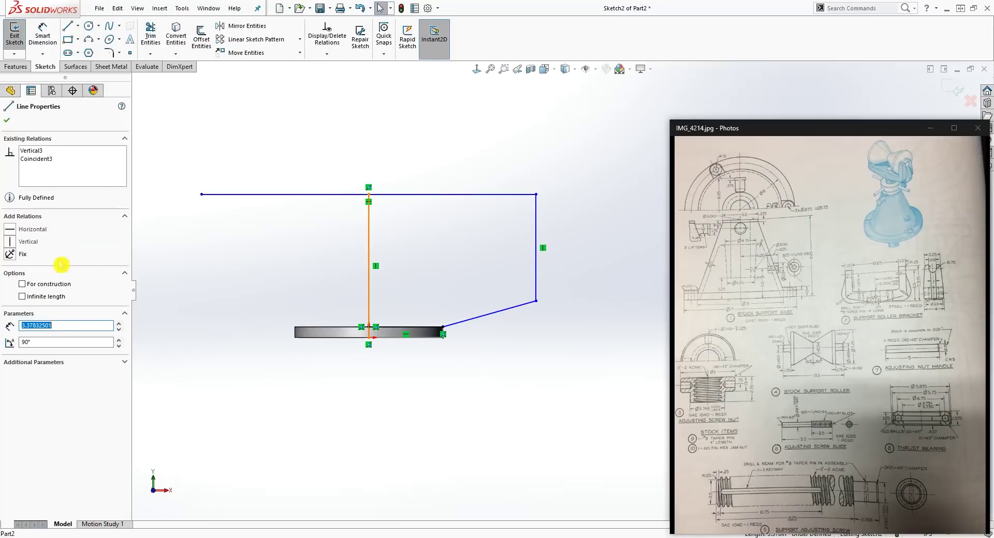
pyautogui.click(23, 286)
pyautogui.click(387, 322)
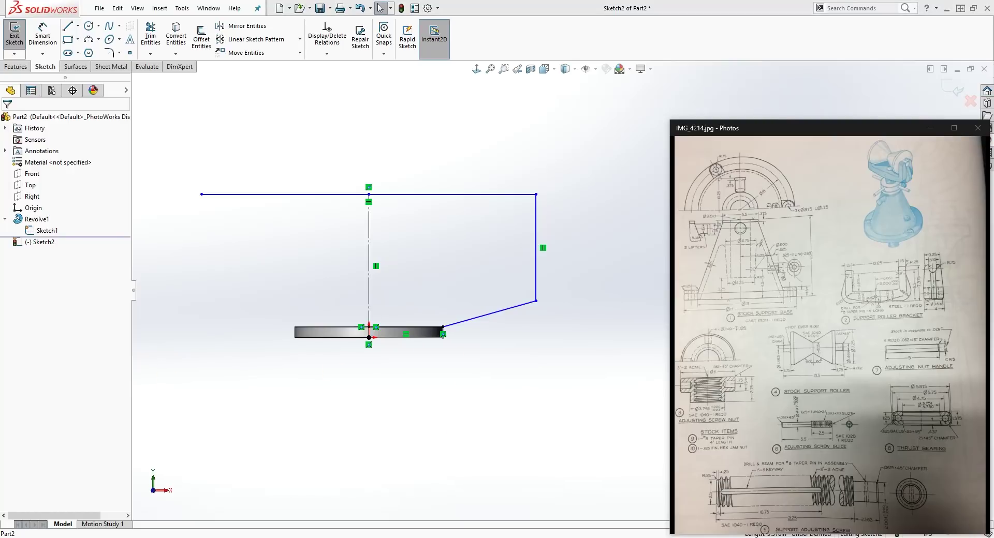
pyautogui.moveTo(482, 375); pyautogui.dragTo(487, 321, button='right')
pyautogui.click(535, 195)
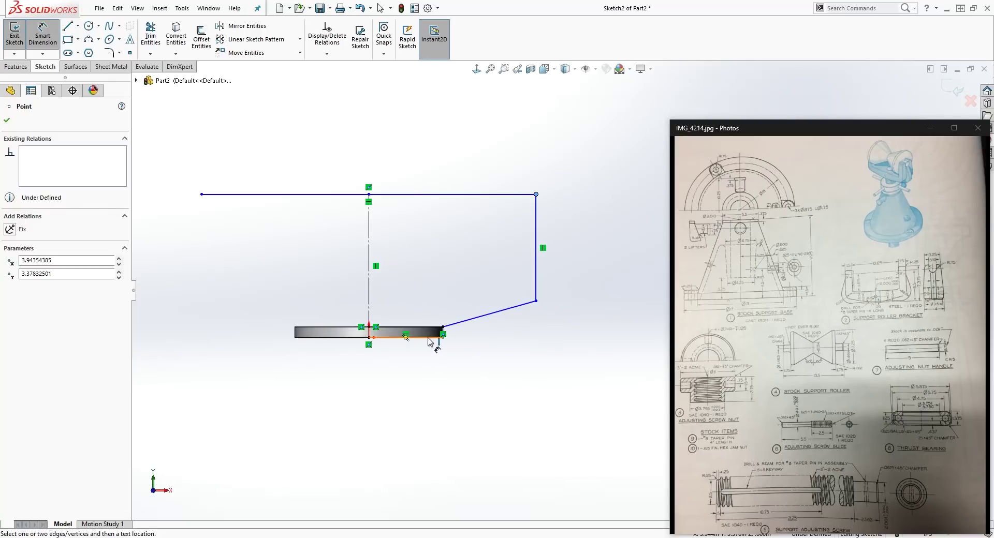
# Dimension the profile's height as 7.375 in.
pyautogui.click(430, 339)
pyautogui.click(609, 276)
pyautogui.write('7.38')
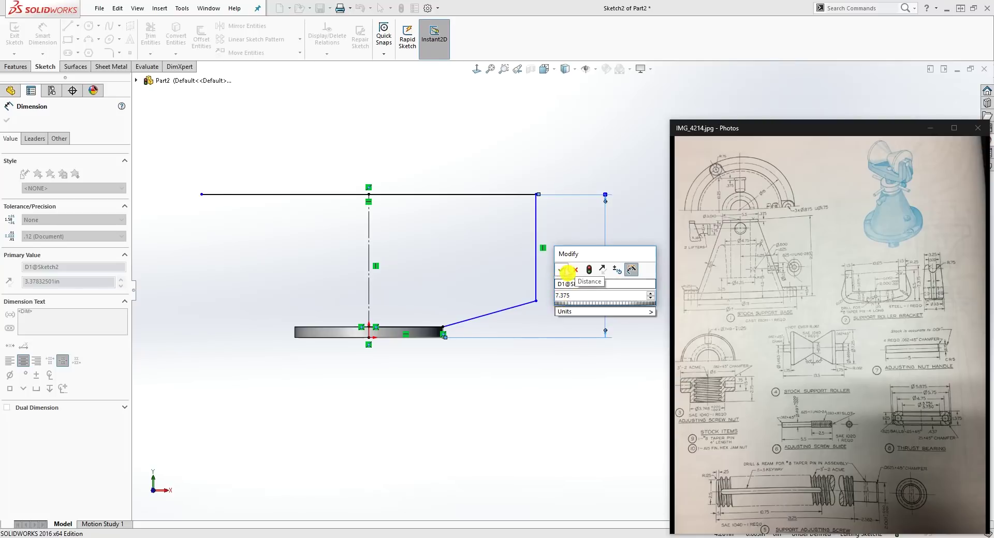
pyautogui.click(561, 270)
pyautogui.scroll(3, 573, 272)
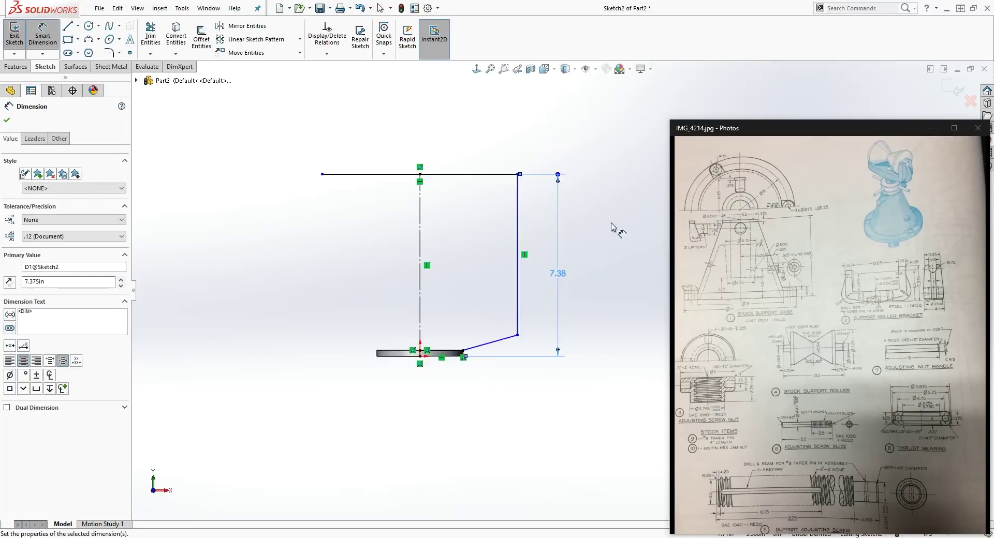
pyautogui.scroll(-1, 610, 222)
# Dimension the top line's length as 13.125 in.
pyautogui.click(450, 168)
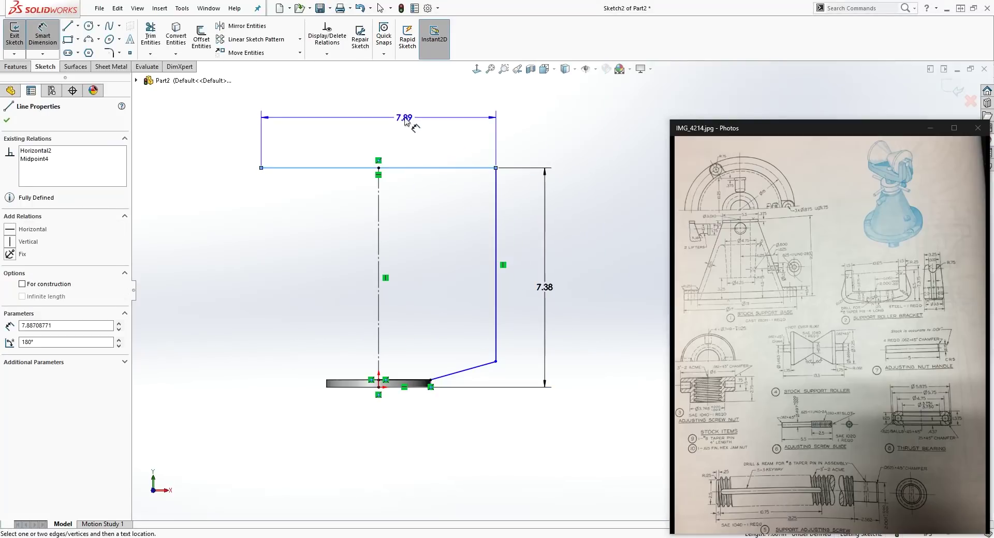
pyautogui.click(409, 121)
pyautogui.write('13.125')
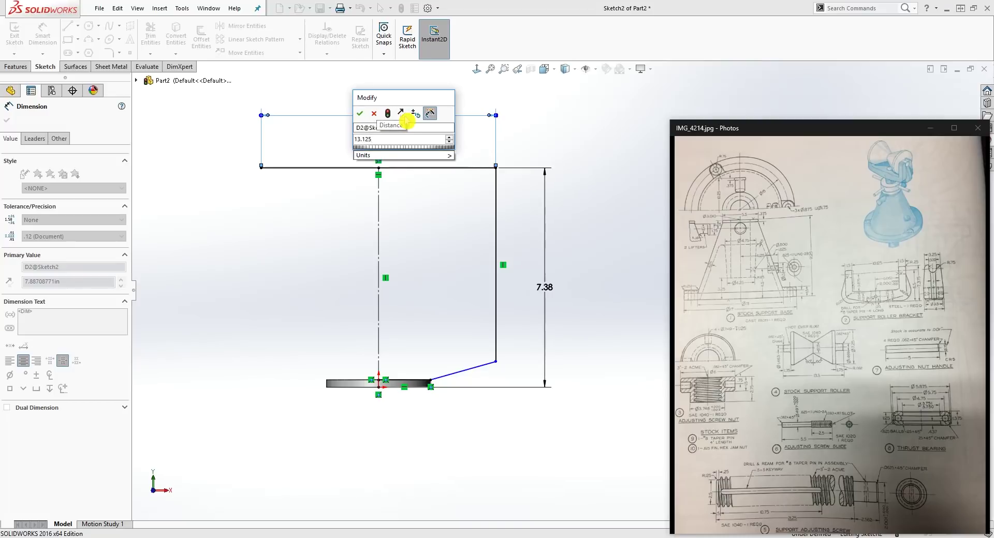
pyautogui.press('Return')
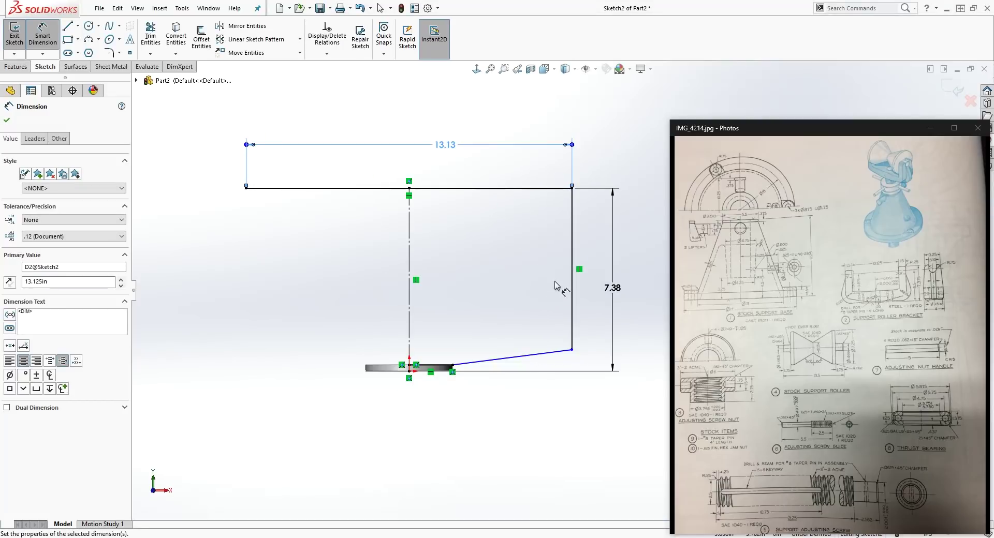
pyautogui.scroll(-2, 600, 336)
pyautogui.press('Escape')
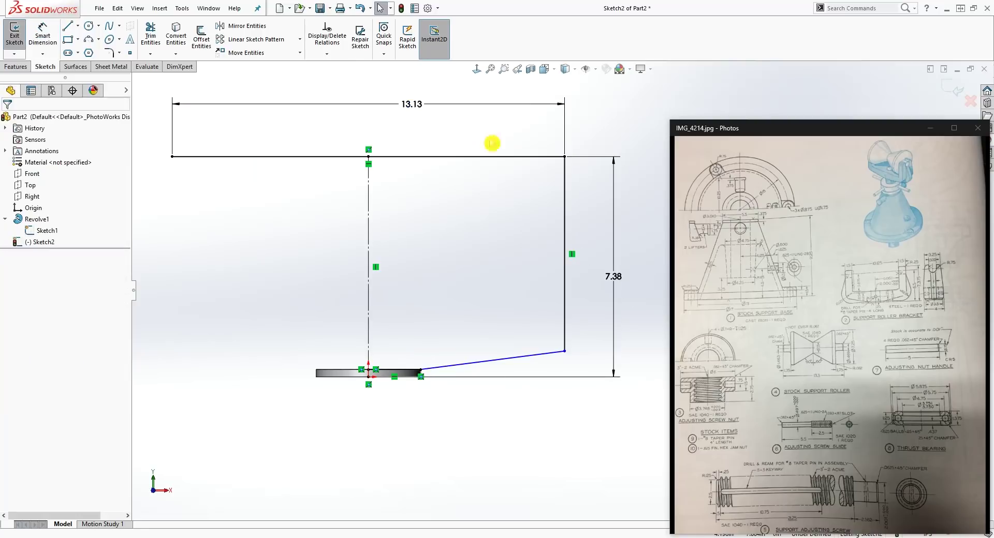
# Set the document's length units to four decimal places (.1234).
pyautogui.click(431, 8)
pyautogui.click(259, 94)
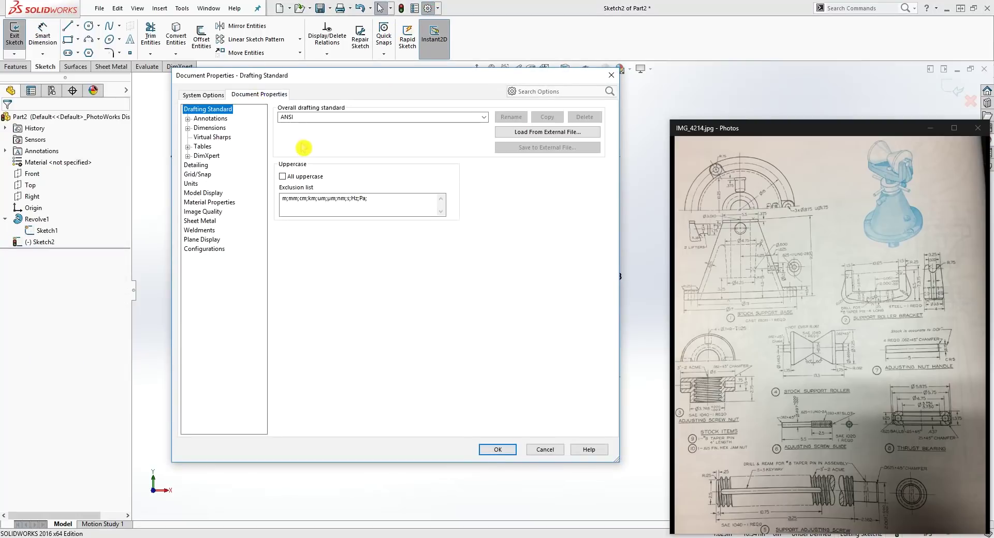
pyautogui.click(193, 186)
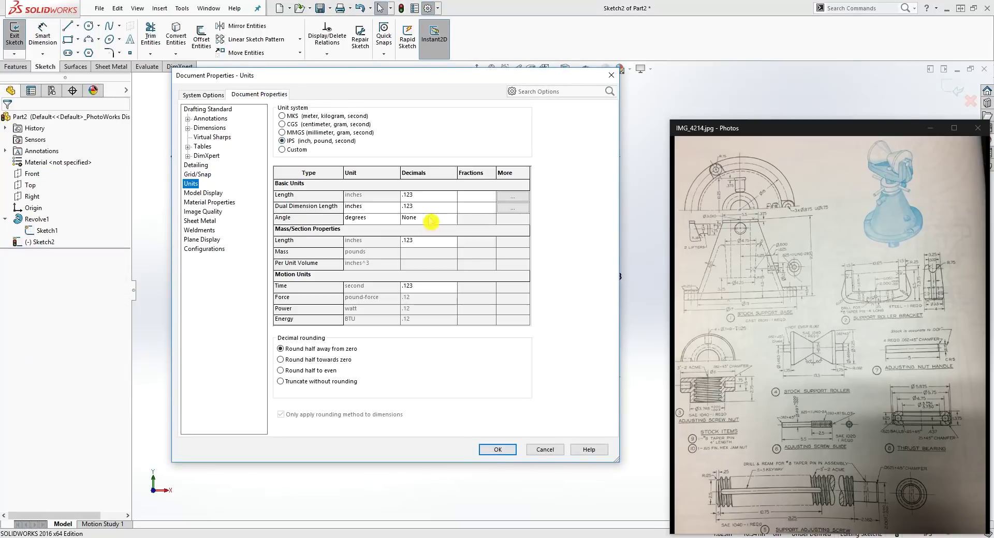
pyautogui.click(452, 197)
pyautogui.click(430, 224)
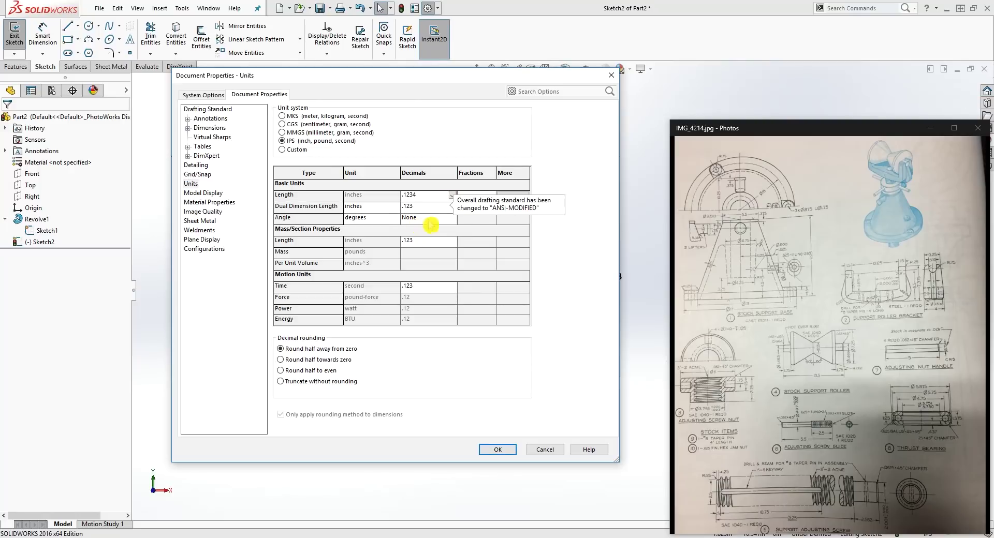
pyautogui.click(496, 450)
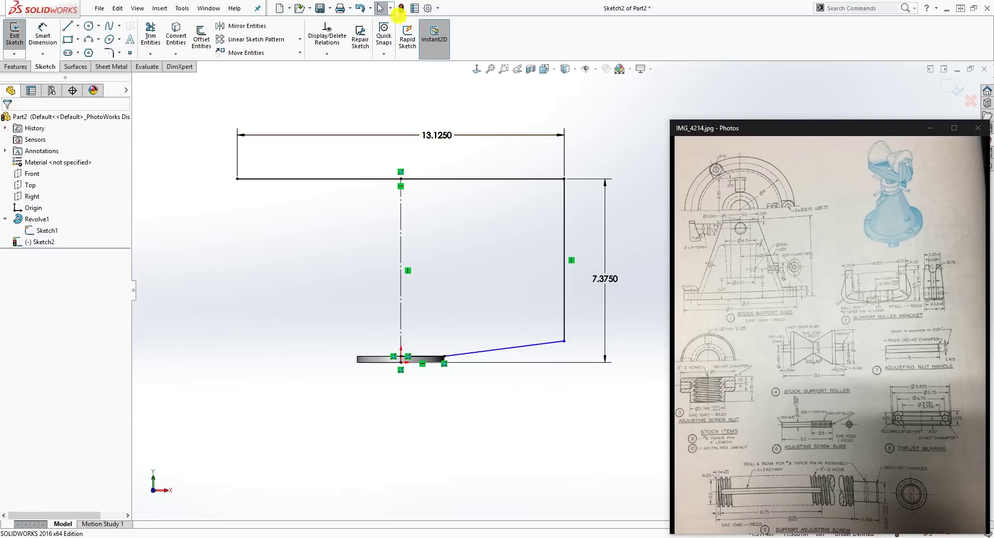
# Set the length units back to three decimal places (.123).
pyautogui.click(427, 8)
pyautogui.click(271, 95)
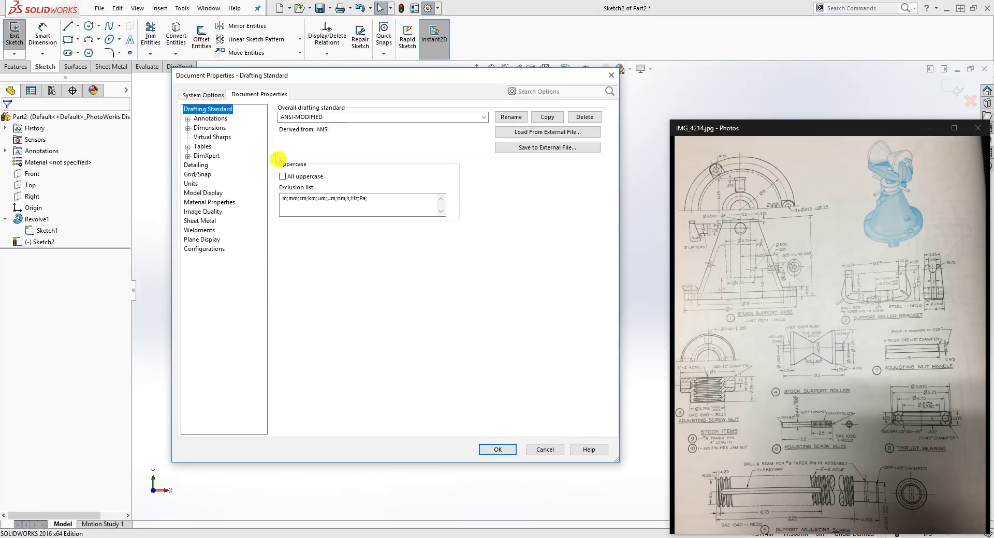
pyautogui.click(191, 184)
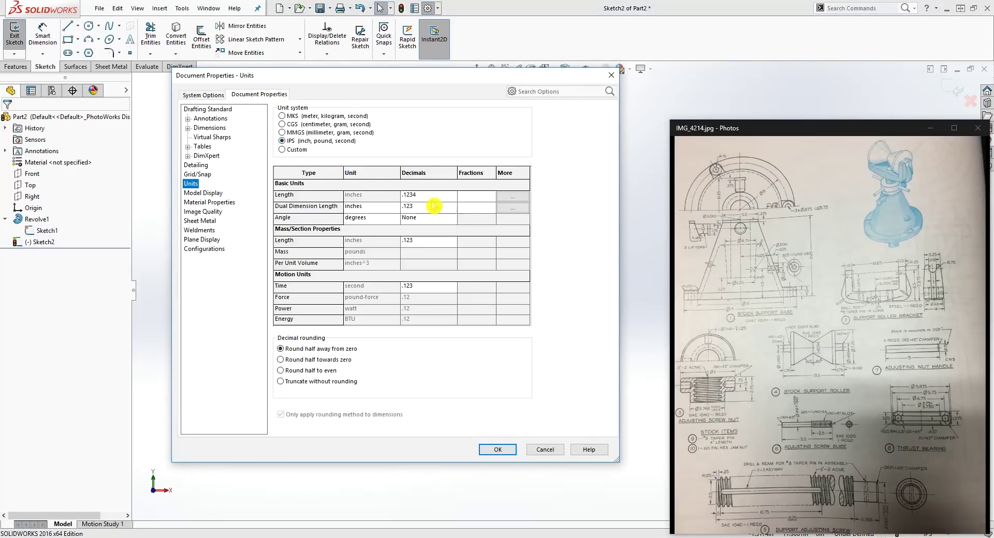
pyautogui.click(452, 195)
pyautogui.click(419, 219)
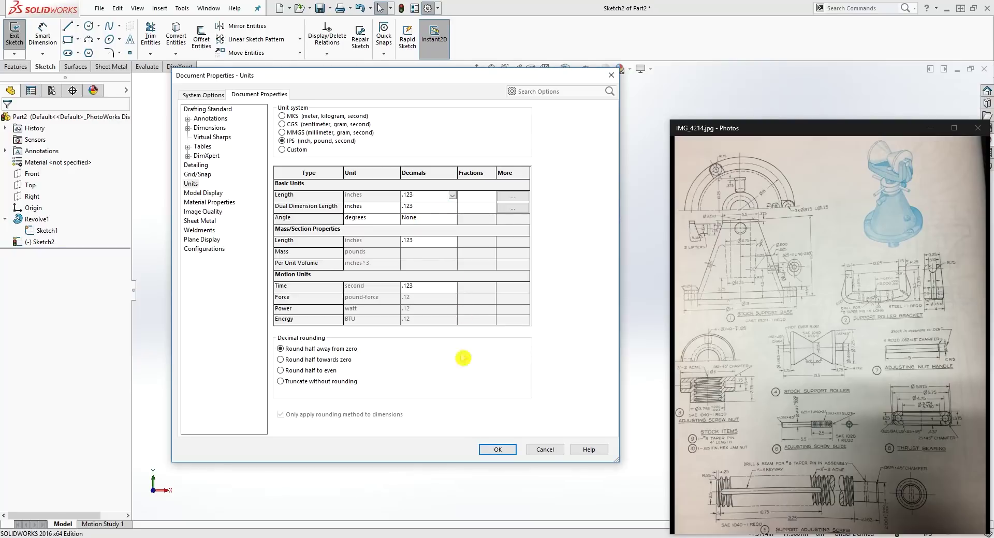
pyautogui.click(496, 451)
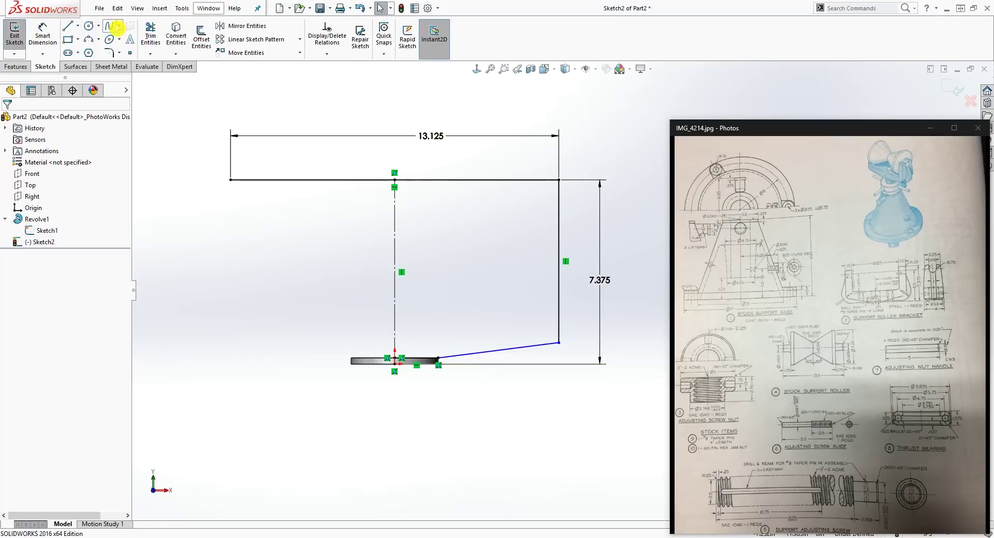
# Round the profile's lower-right corner with a 1.250 radius sketch fillet.
pyautogui.click(111, 53)
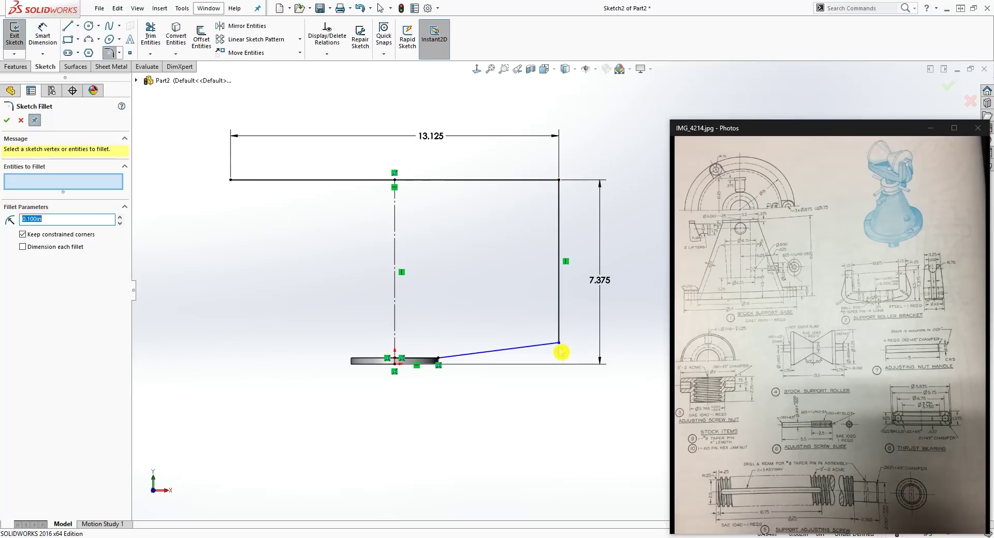
pyautogui.click(559, 344)
pyautogui.doubleClick(65, 219)
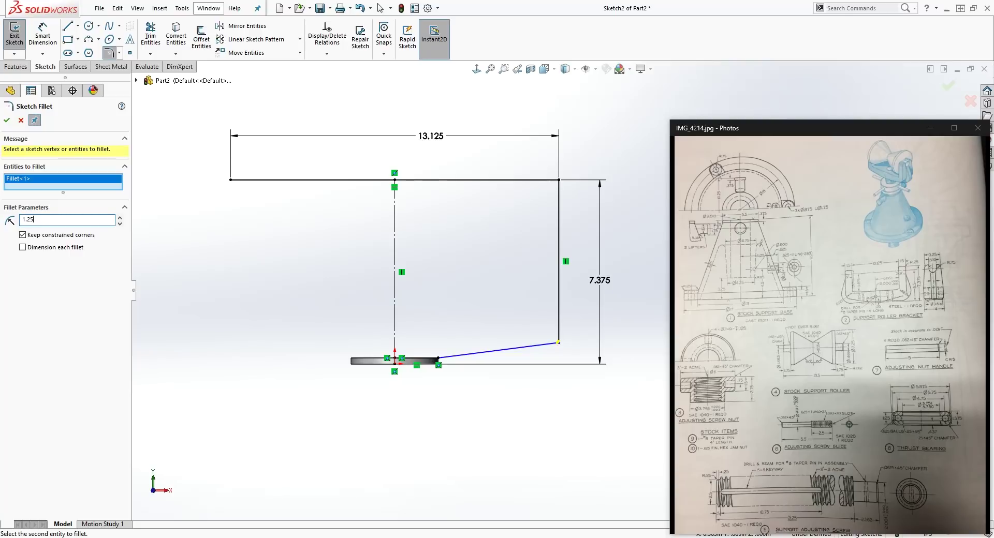
pyautogui.click(7, 121)
# Dimension the fillet arc's centre 2.25 above the bottom line.
pyautogui.moveTo(570, 460); pyautogui.dragTo(573, 428, button='right')
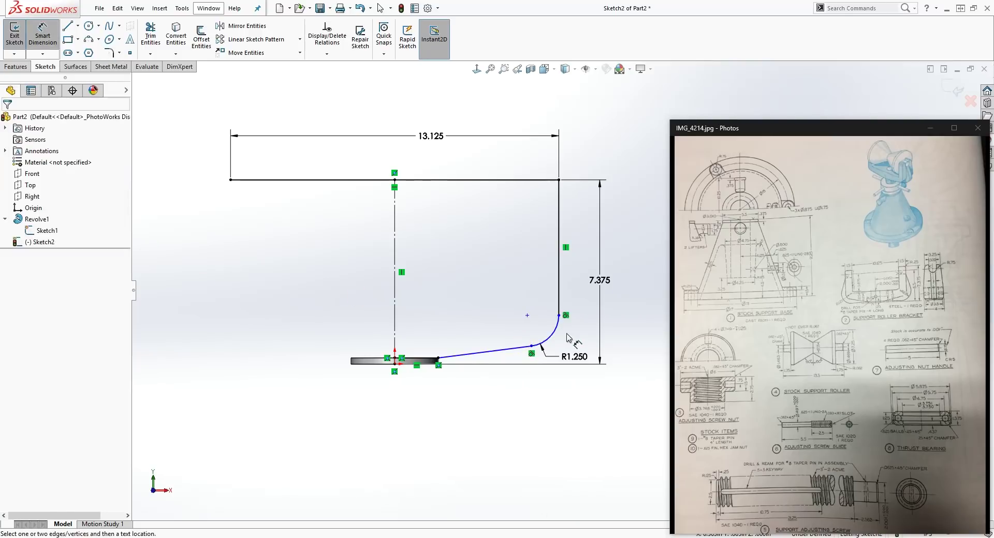
pyautogui.click(528, 315)
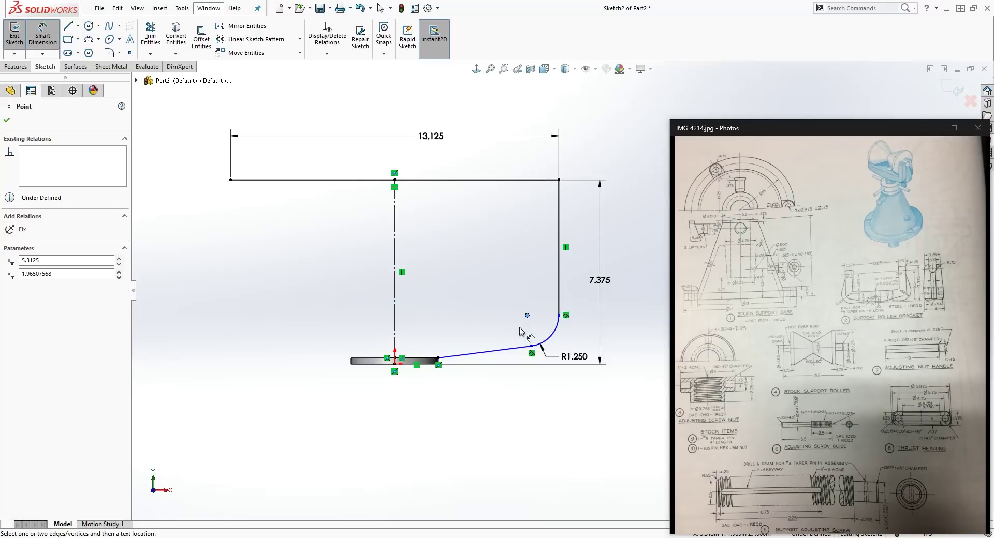
pyautogui.scroll(-2, 558, 358)
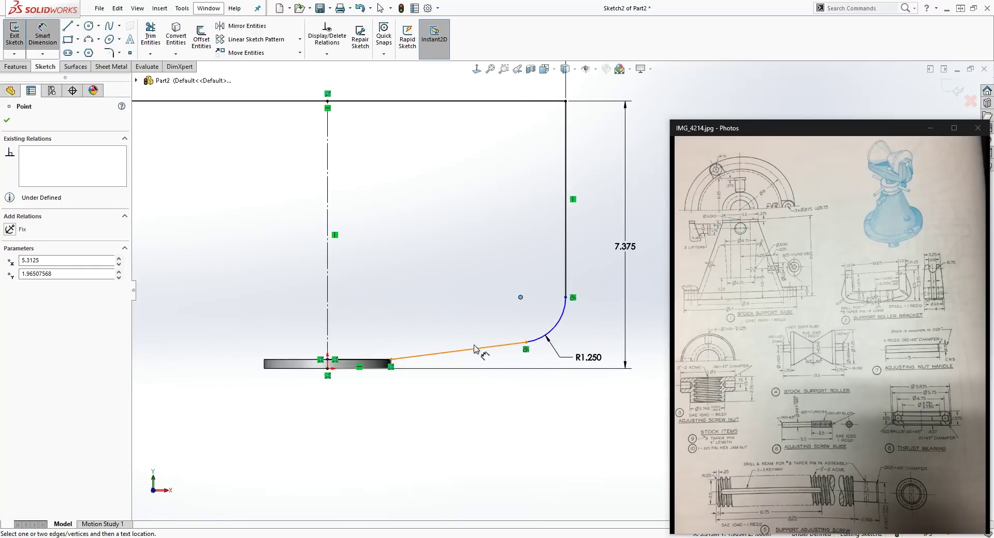
pyautogui.click(369, 371)
pyautogui.scroll(-2, 623, 348)
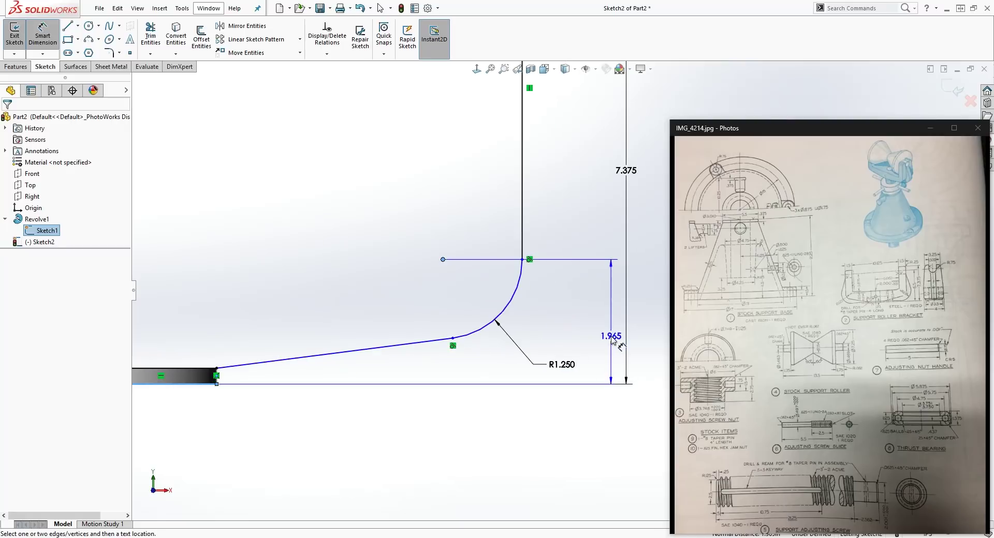
pyautogui.click(593, 335)
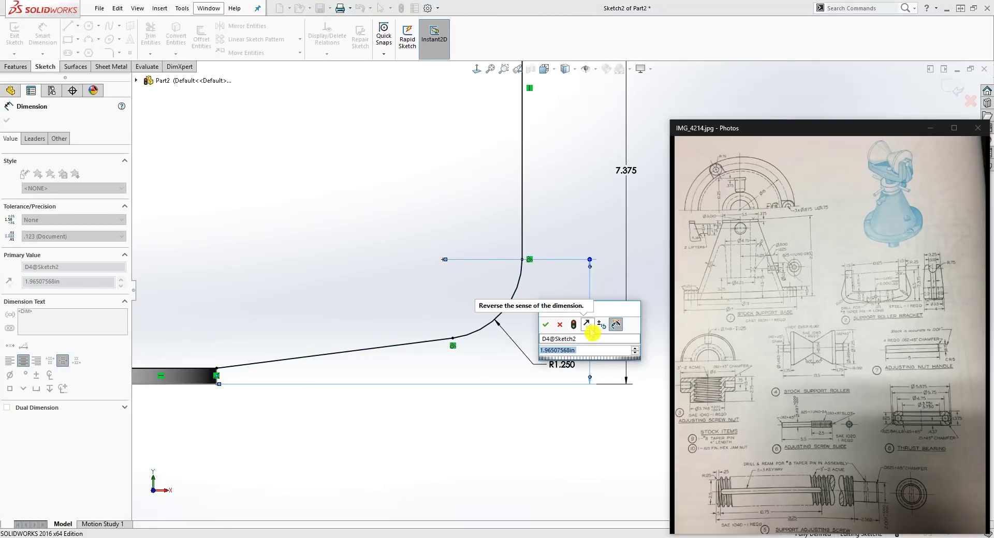
pyautogui.write('2.25')
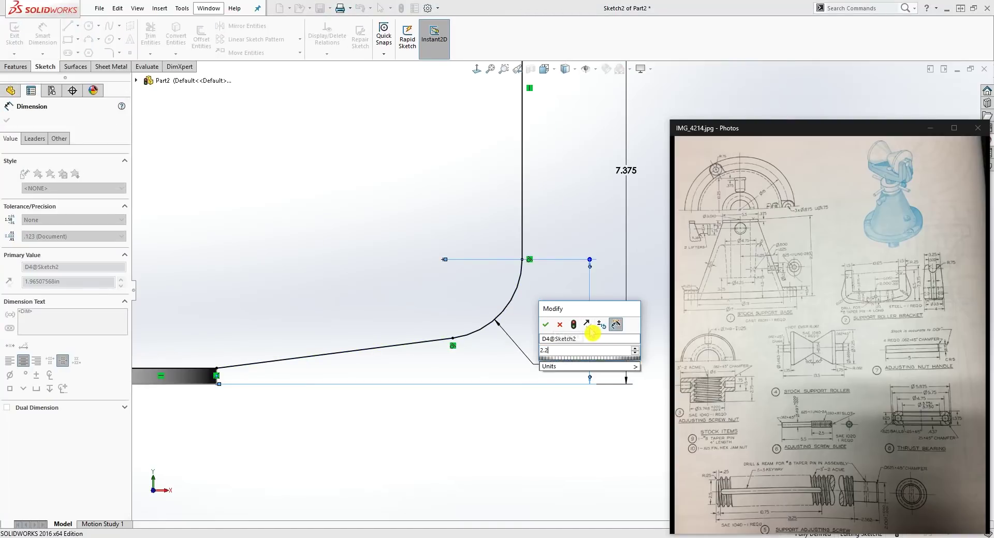
pyautogui.press('Return')
pyautogui.scroll(2, 550, 355)
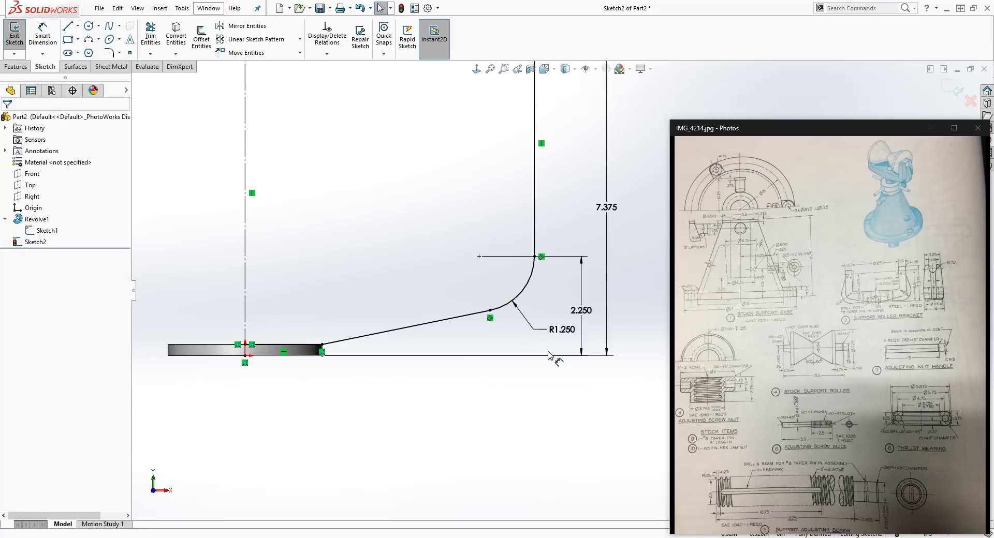
pyautogui.scroll(4, 566, 294)
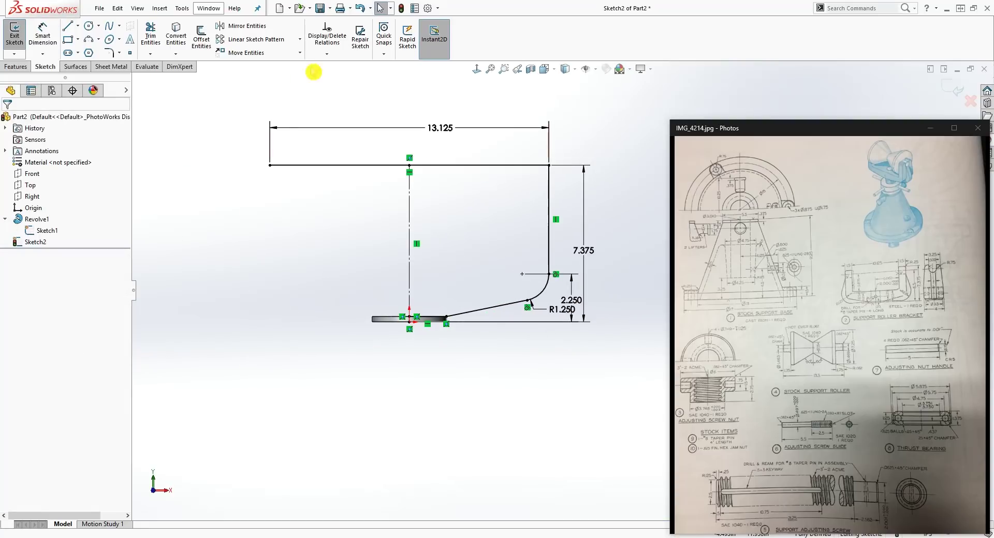
pyautogui.click(234, 27)
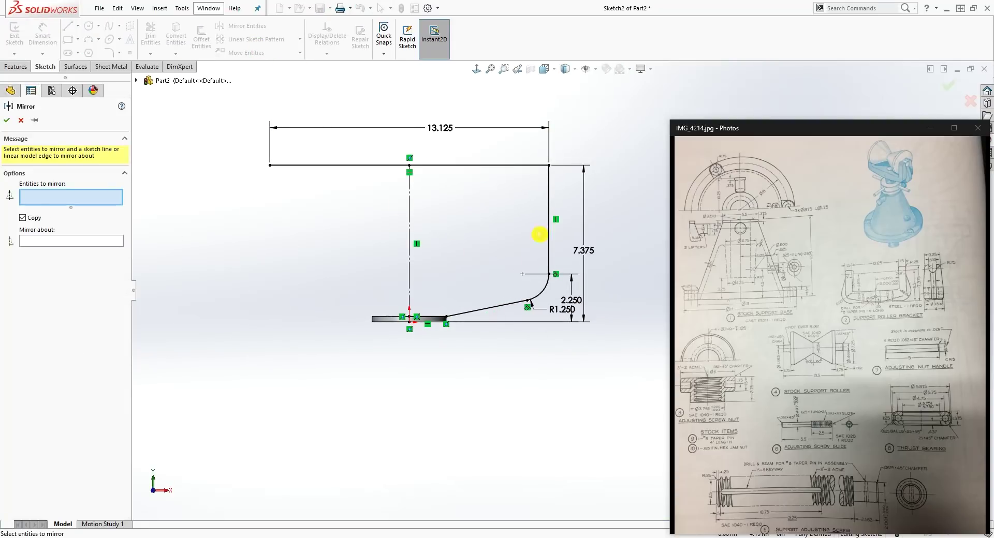
# Mirror the right vertical line, R1.250 arc, sloped line and short bottom line about the centerline.
pyautogui.click(499, 220)
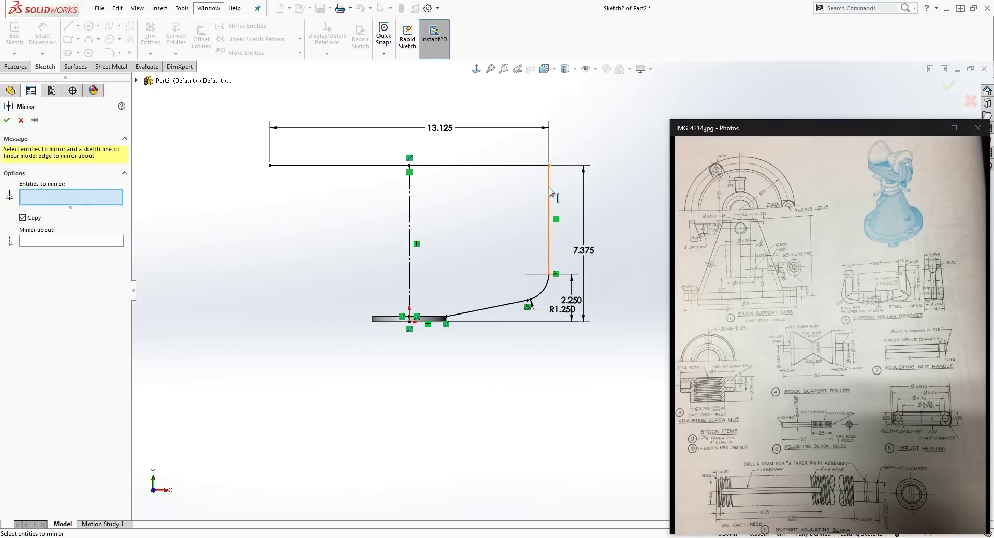
pyautogui.click(547, 230)
pyautogui.click(545, 296)
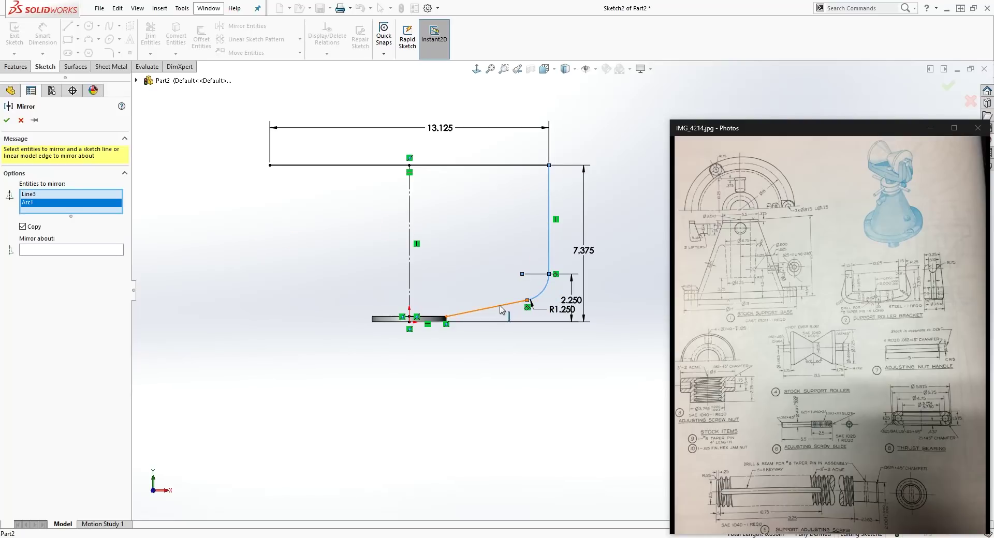
pyautogui.click(449, 319)
pyautogui.click(433, 320)
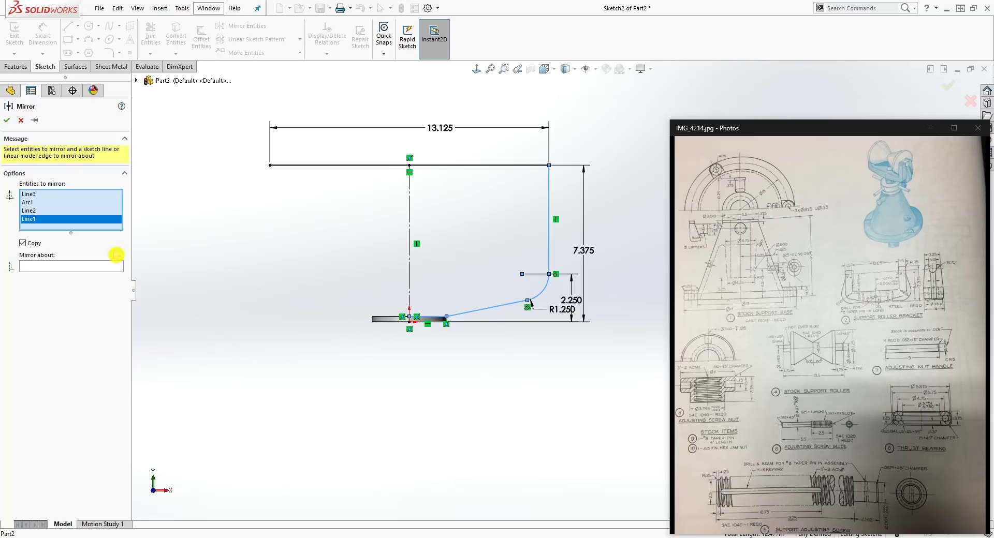
pyautogui.click(43, 268)
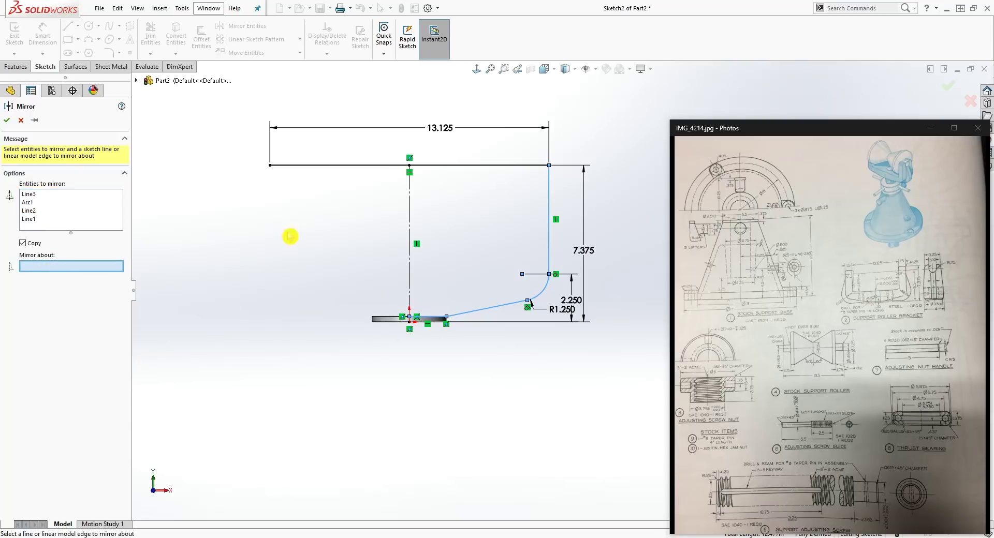
pyautogui.click(410, 222)
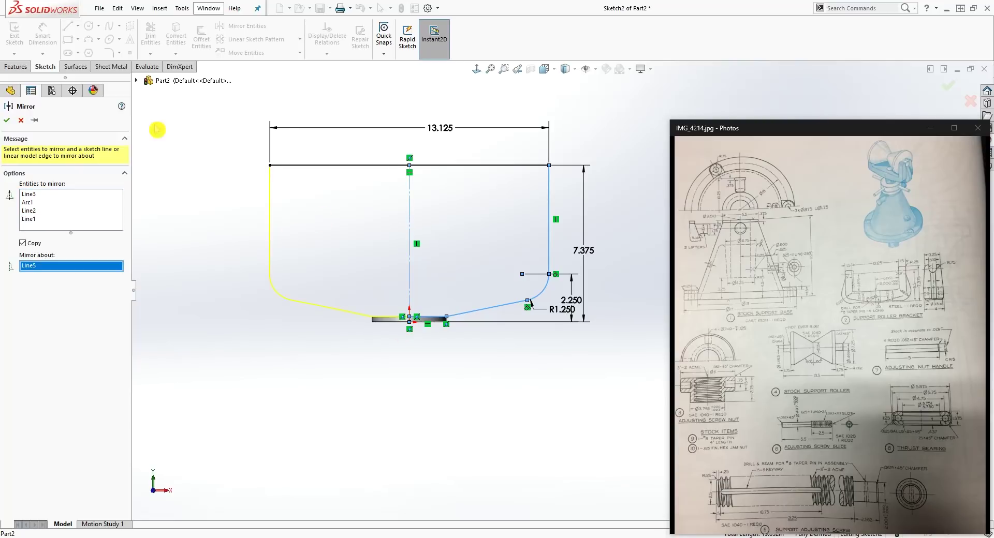
pyautogui.click(6, 120)
pyautogui.moveTo(430, 377)
pyautogui.mouseDown(button='middle')
pyautogui.moveTo(328, 414)
pyautogui.moveTo(343, 416)
pyautogui.mouseUp(button='middle')
pyautogui.click(341, 368)
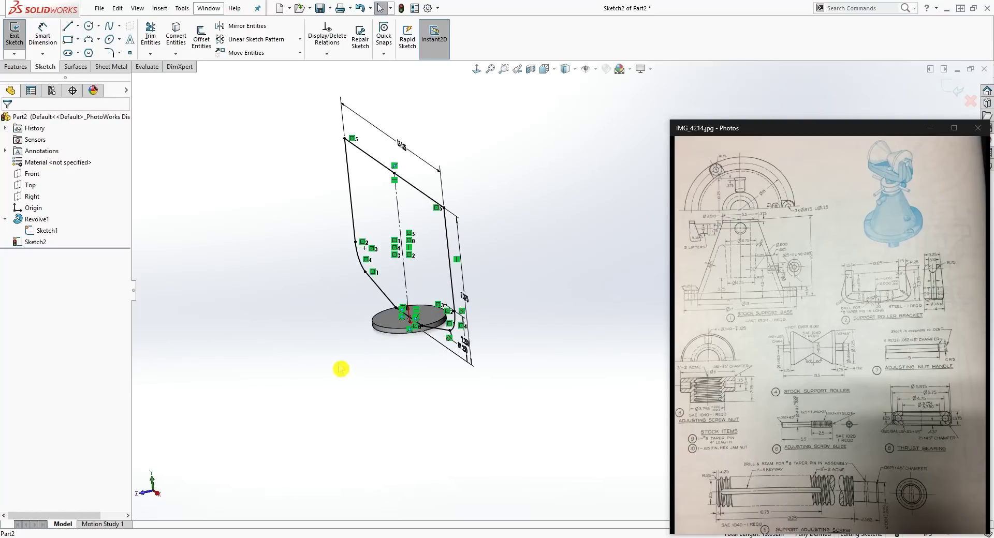
pyautogui.click(16, 67)
# Extrude the mirrored sketch mid-plane to a 4 in depth as Boss-Extrude1.
pyautogui.click(19, 37)
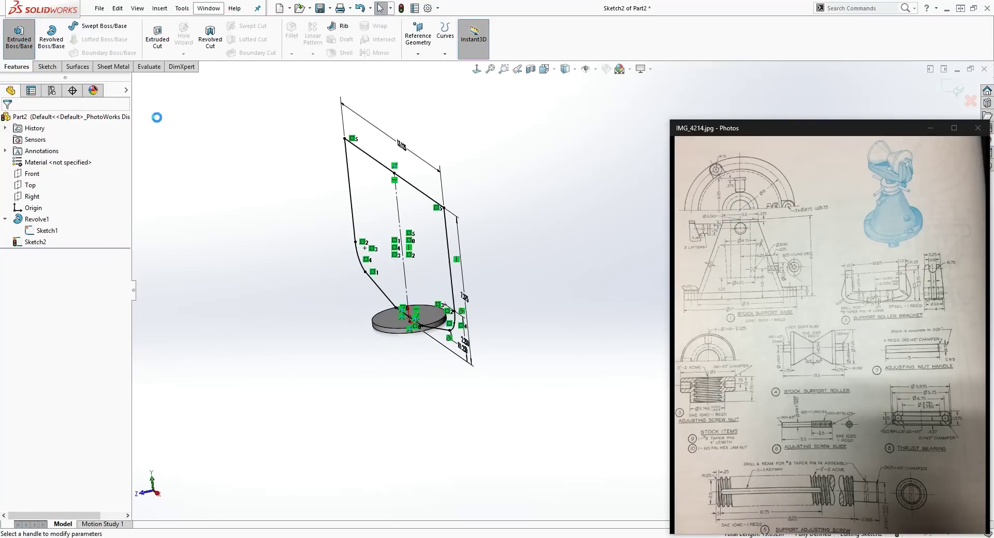
pyautogui.click(109, 218)
pyautogui.click(107, 183)
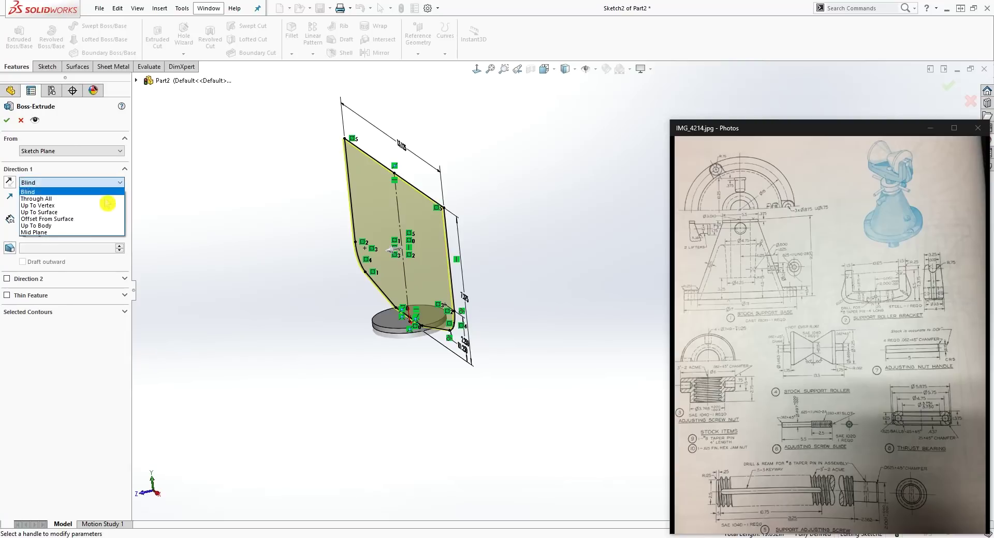
pyautogui.click(64, 231)
pyautogui.write('4')
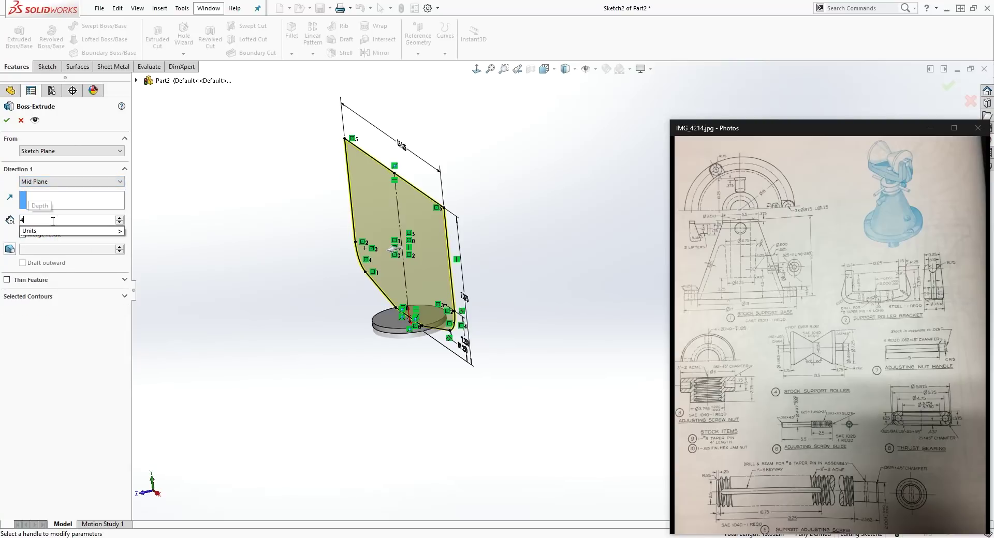
pyautogui.press('Return')
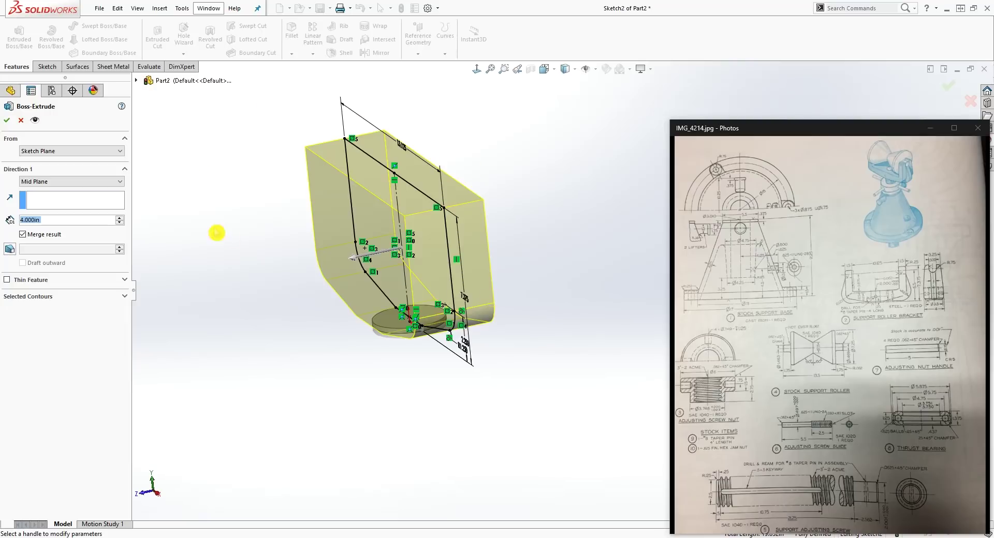
pyautogui.click(10, 123)
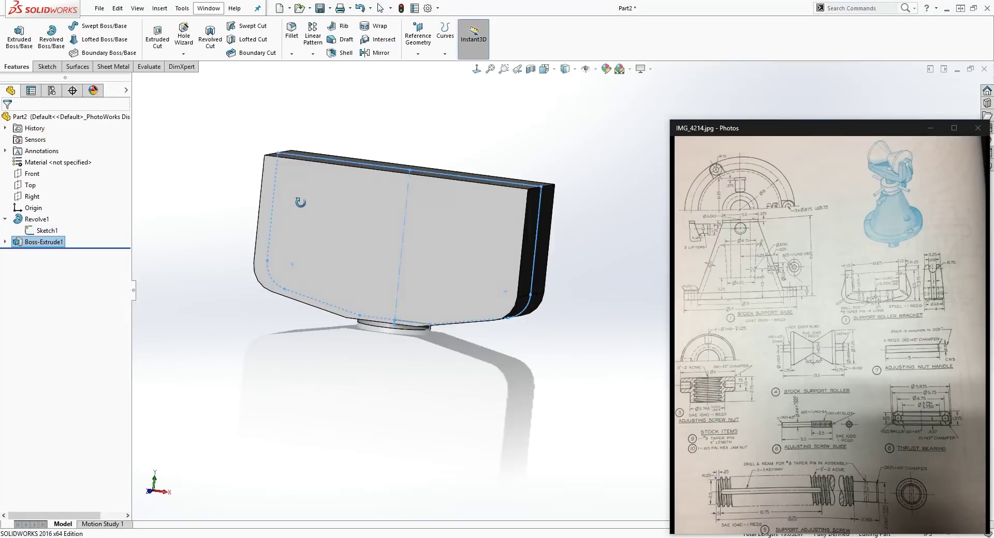
# Orbit to inspect the new plate on the disk and select the Front plane.
pyautogui.moveTo(319, 262); pyautogui.dragTo(331, 243, button='middle')
pyautogui.click(52, 234)
pyautogui.rightClick(52, 233)
pyautogui.click(366, 370)
pyautogui.moveTo(366, 370); pyautogui.dragTo(380, 360, button='middle')
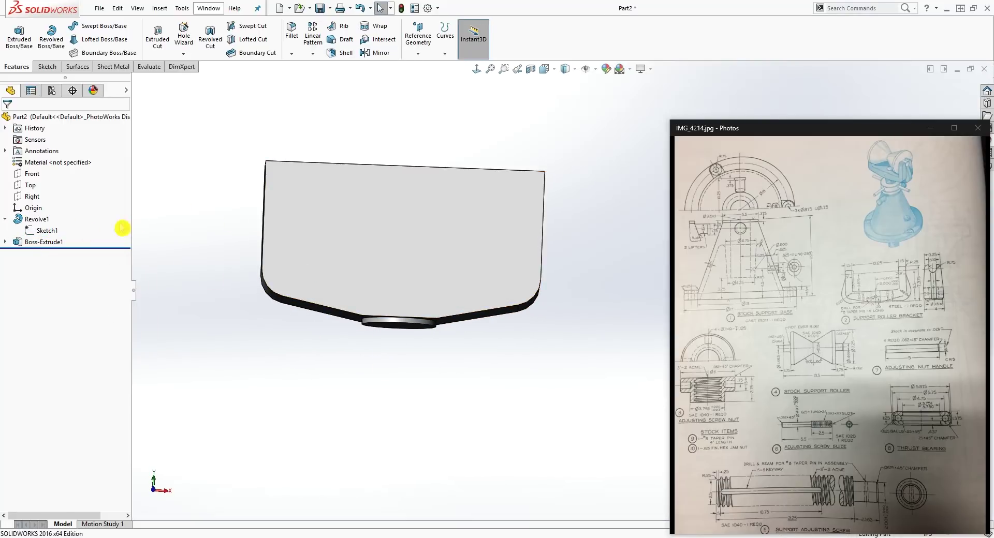
pyautogui.click(31, 174)
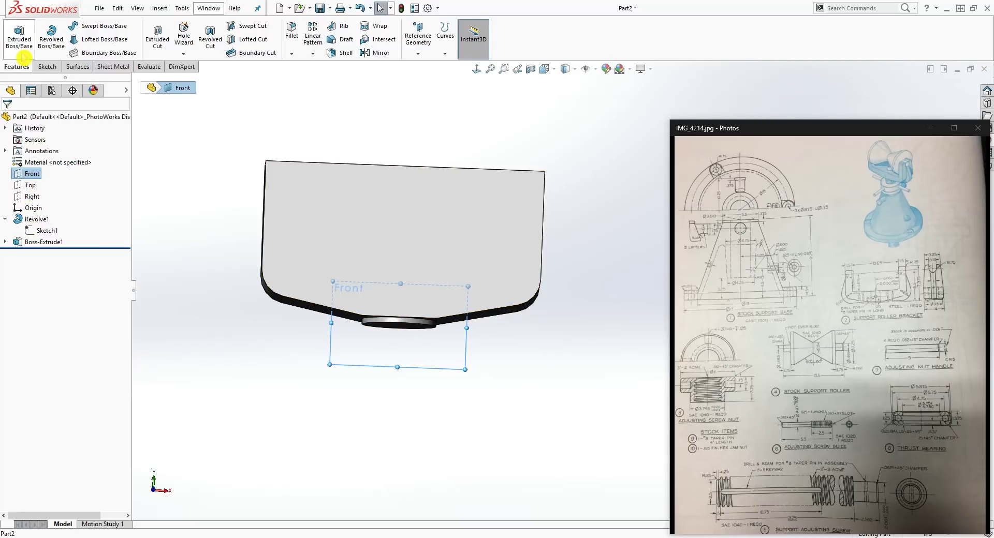
# Start a sketch on the Front plane, view it normal, and draw a horizontal base line rightward.
pyautogui.click(50, 70)
pyautogui.click(15, 32)
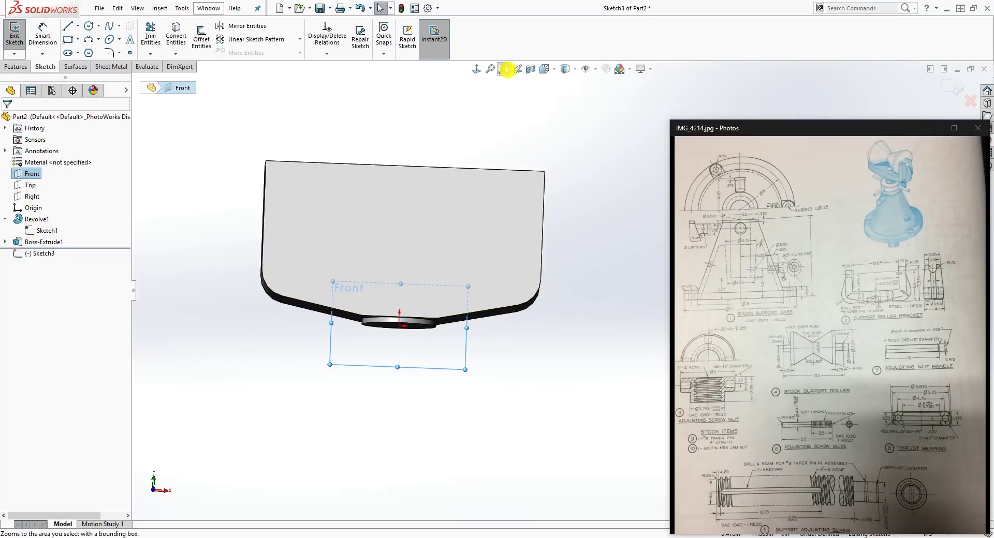
pyautogui.click(476, 68)
pyautogui.scroll(2, 627, 313)
pyautogui.scroll(-5, 611, 318)
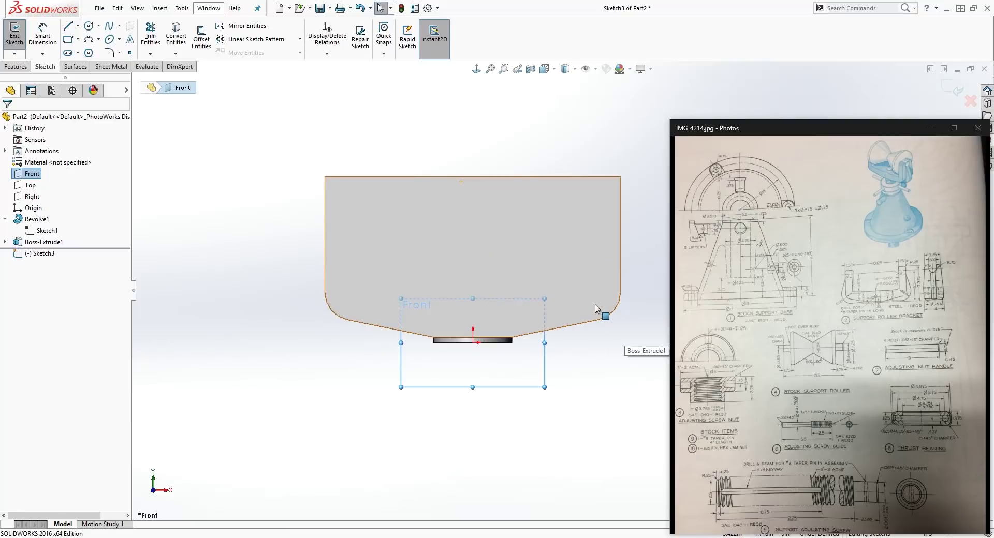
pyautogui.press('l')
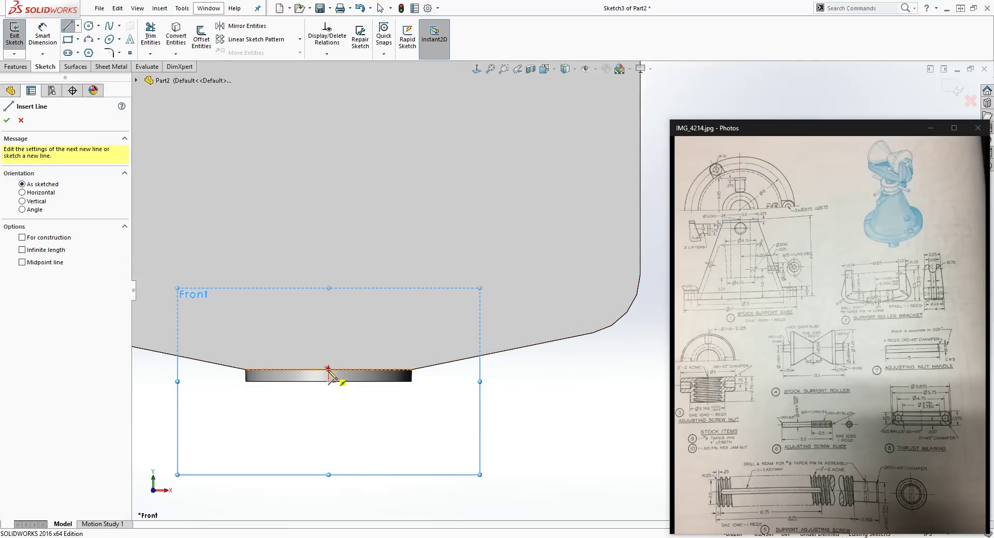
pyautogui.click(327, 370)
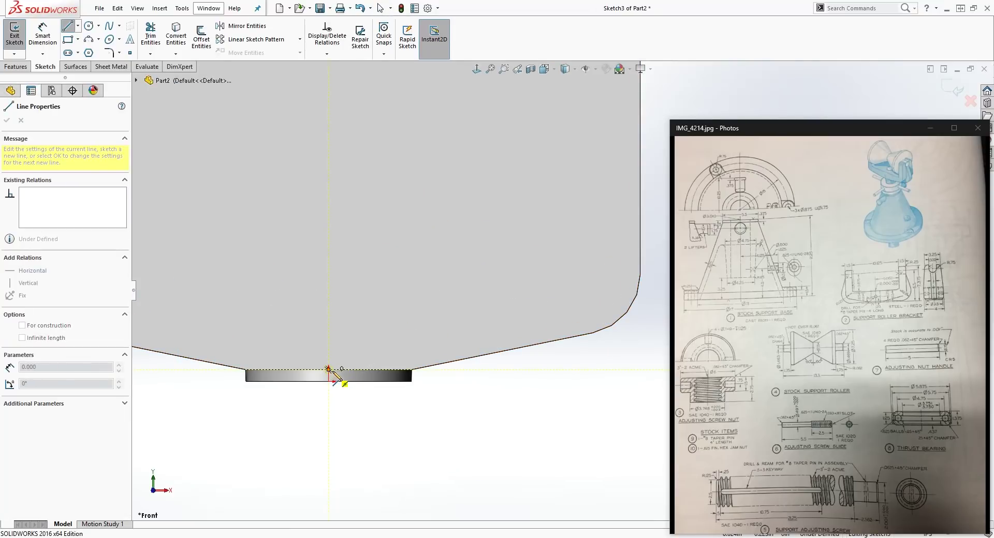
pyautogui.click(606, 369)
pyautogui.press('Escape')
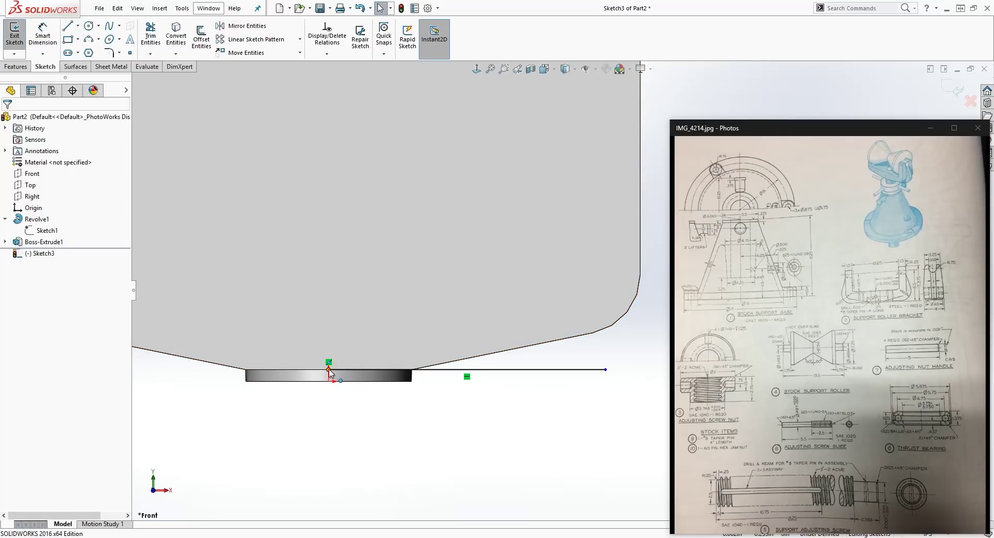
# Make the base line's start point vertical with the origin.
pyautogui.click(330, 371)
pyautogui.keyDown('ctrl'); pyautogui.click(327, 382); pyautogui.keyUp('ctrl')
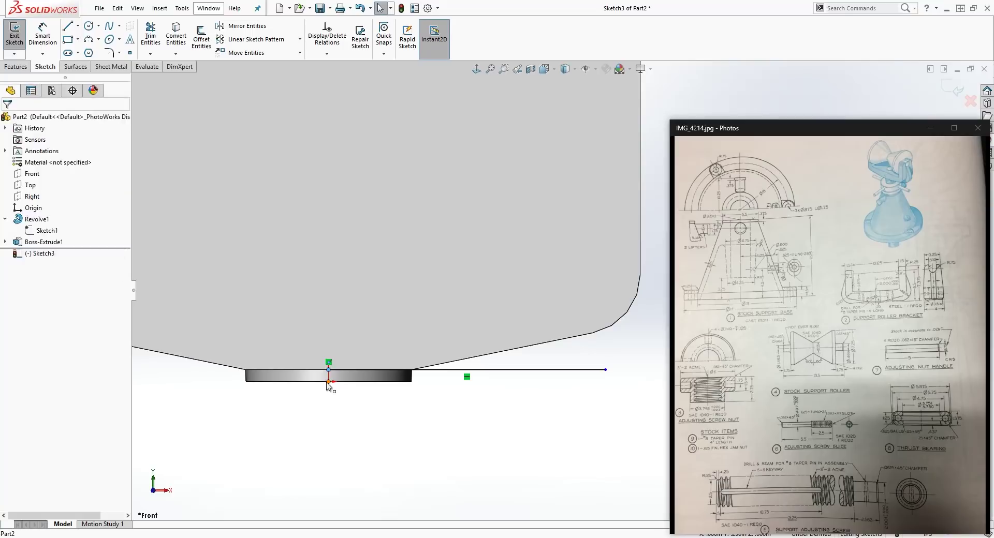
pyautogui.click(329, 382)
pyautogui.click(8, 302)
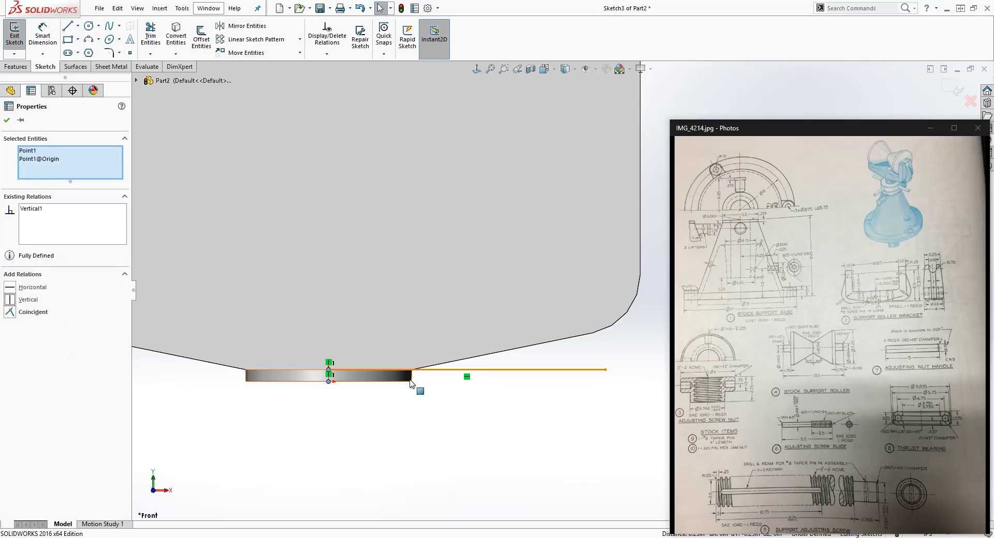
pyautogui.press('Escape')
pyautogui.scroll(-4, 401, 381)
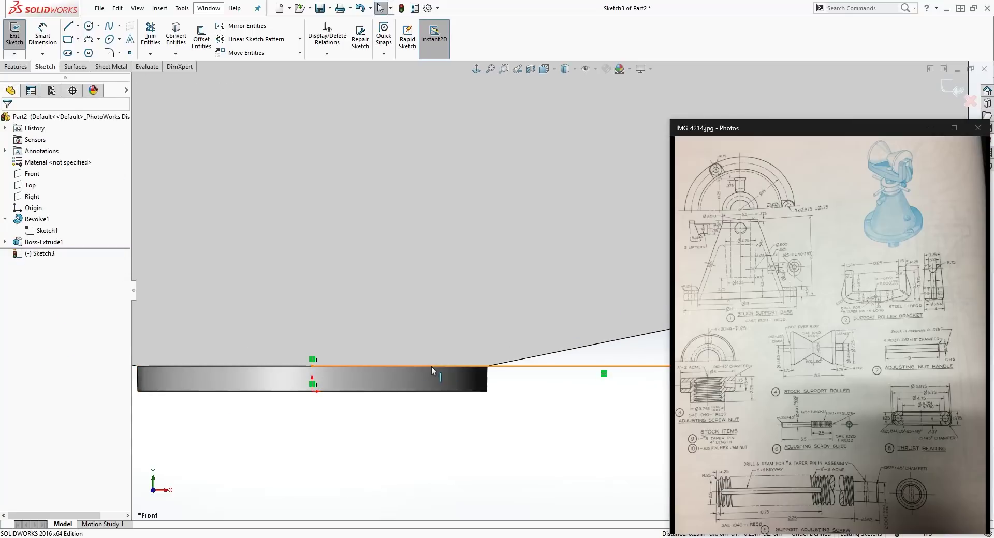
pyautogui.scroll(12, 458, 397)
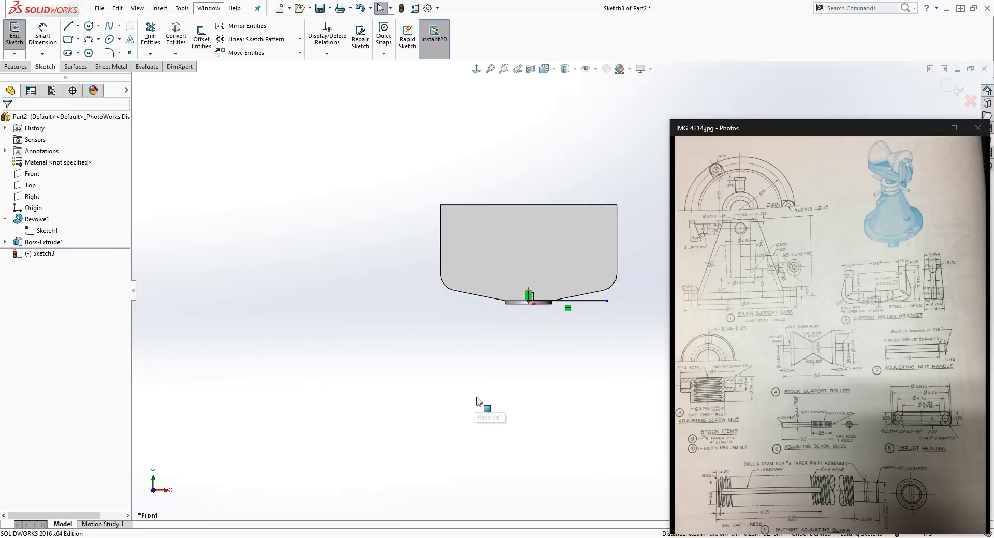
pyautogui.scroll(-6, 612, 305)
pyautogui.scroll(2, 595, 268)
pyautogui.scroll(-3, 599, 271)
# Lengthen the base line further right, past the plate's edge.
pyautogui.moveTo(522, 342)
pyautogui.mouseDown()
pyautogui.moveTo(512, 343)
pyautogui.moveTo(614, 343)
pyautogui.mouseUp()
pyautogui.click(570, 378)
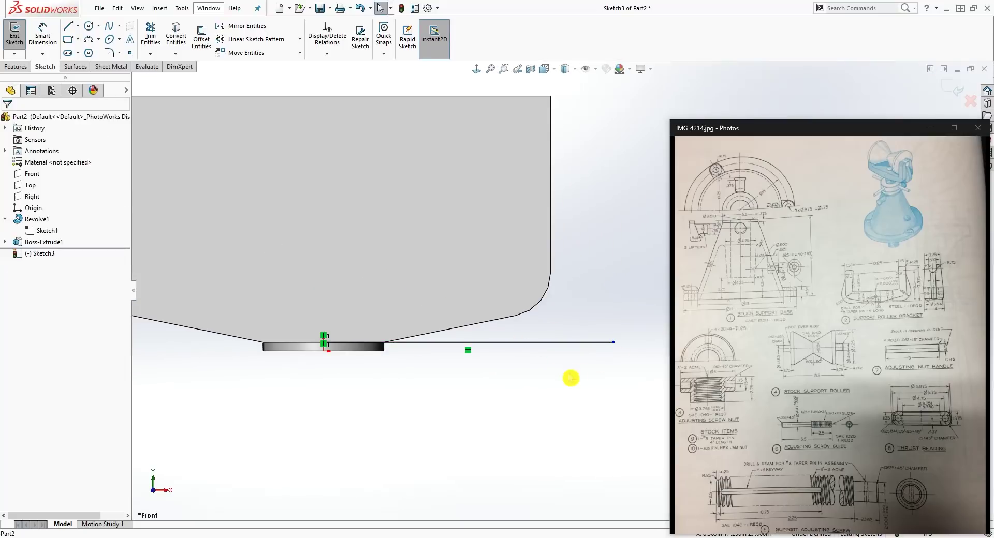
pyautogui.scroll(4, 568, 382)
pyautogui.moveTo(566, 384); pyautogui.dragTo(382, 246, button='right')
pyautogui.click(344, 222)
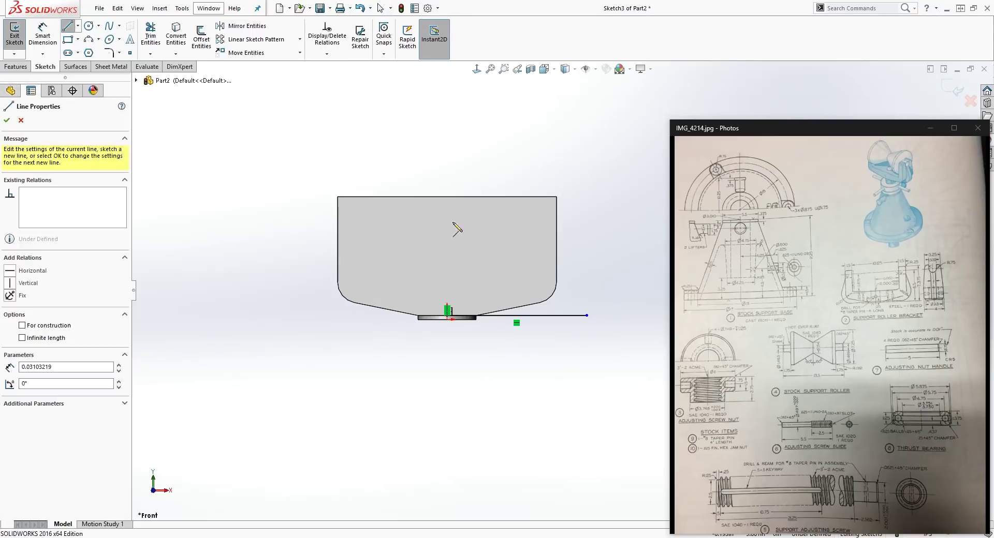
# Finish the horizontal line across the plate and draw a vertical line up from the disk's bottom midpoint.
pyautogui.click(543, 222)
pyautogui.press('Escape')
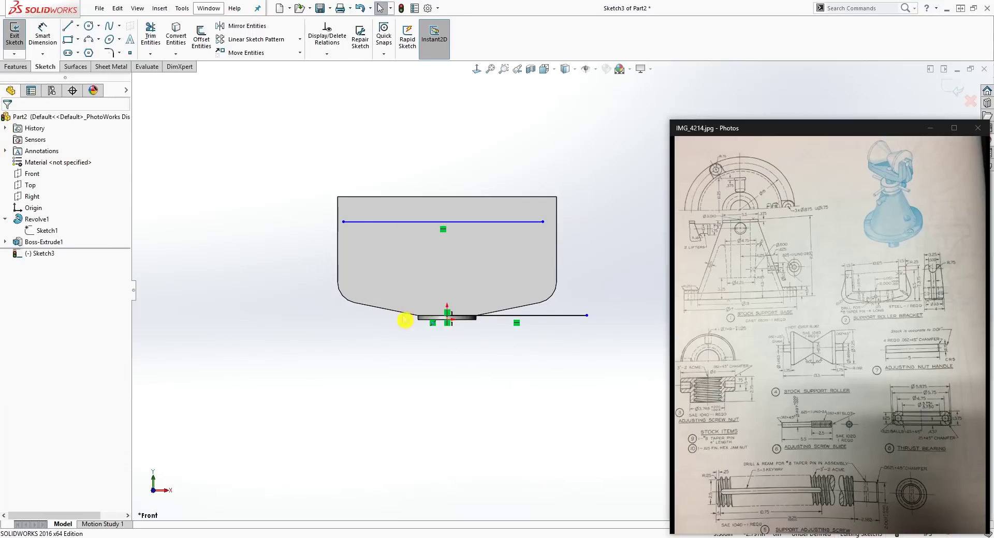
pyautogui.press('l')
pyautogui.scroll(-3, 416, 317)
pyautogui.scroll(-3, 494, 333)
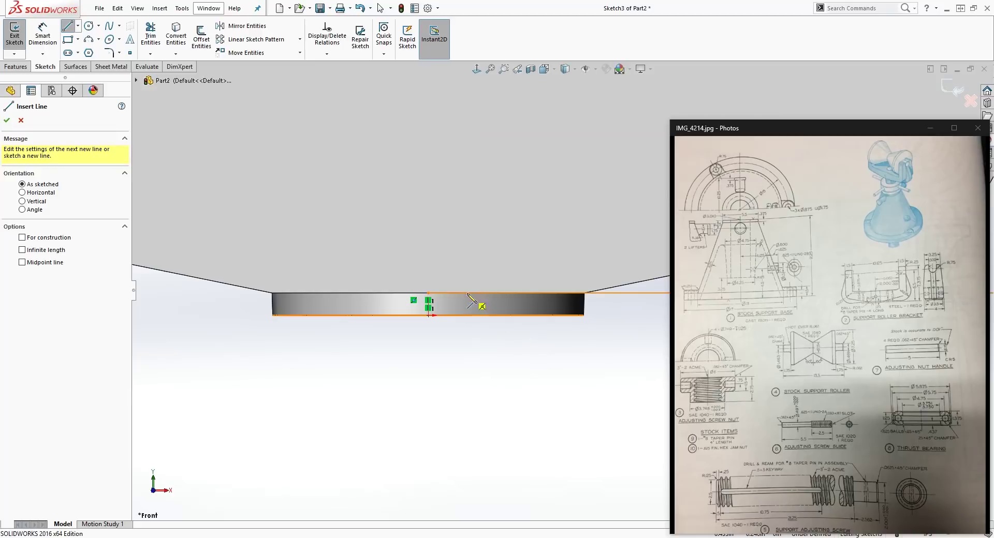
pyautogui.click(428, 292)
pyautogui.scroll(4, 513, 243)
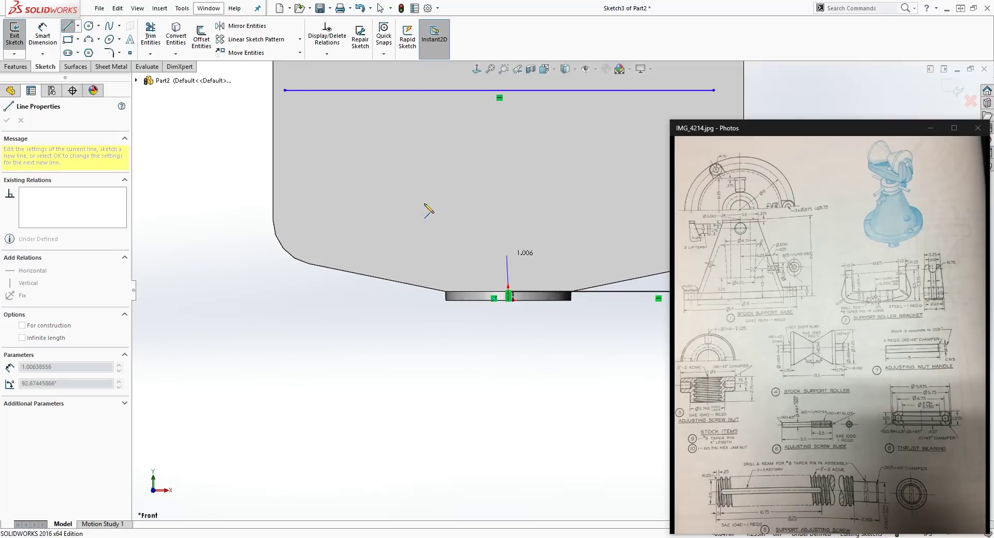
pyautogui.click(516, 144)
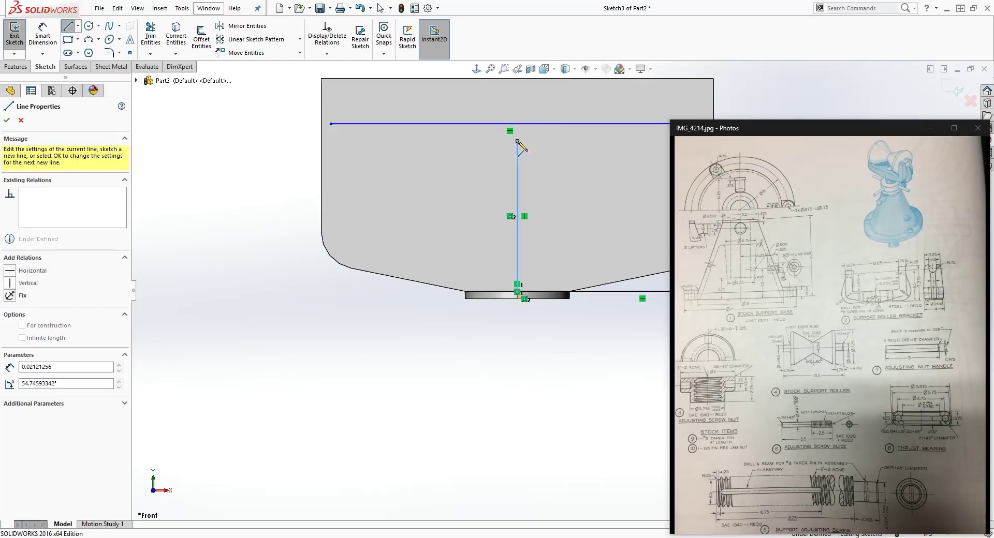
pyautogui.press('Escape')
pyautogui.scroll(3, 572, 273)
pyautogui.scroll(-4, 564, 251)
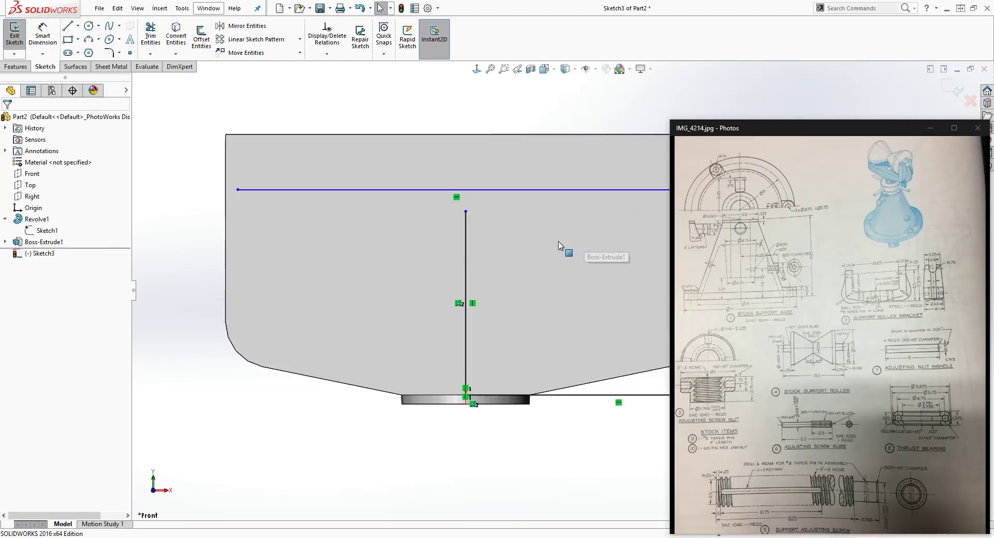
# Snap the vertical line's top to the horizontal line's midpoint and stretch that line to the plate sides.
pyautogui.click(467, 212)
pyautogui.keyDown('ctrl'); pyautogui.click(482, 192); pyautogui.keyUp('ctrl')
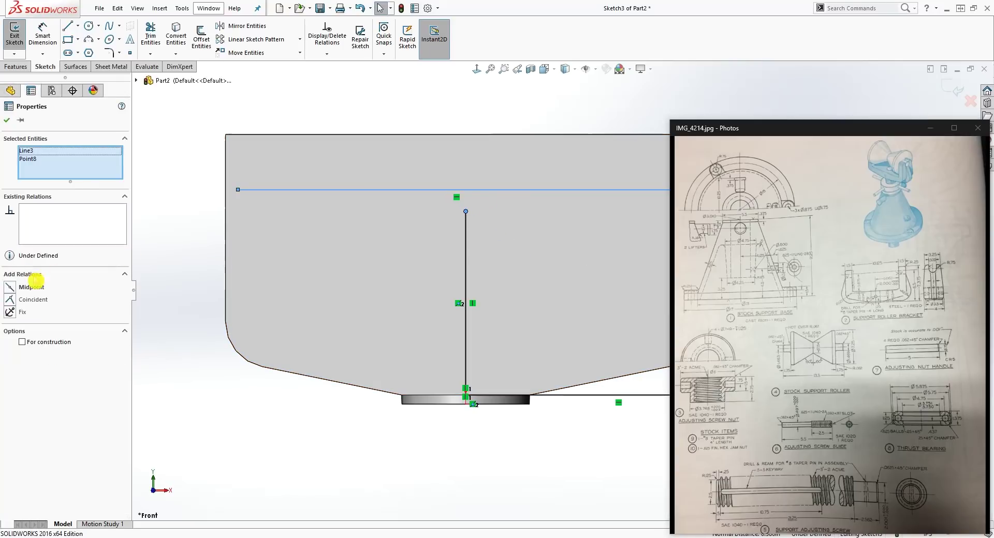
pyautogui.click(31, 287)
pyautogui.scroll(3, 561, 289)
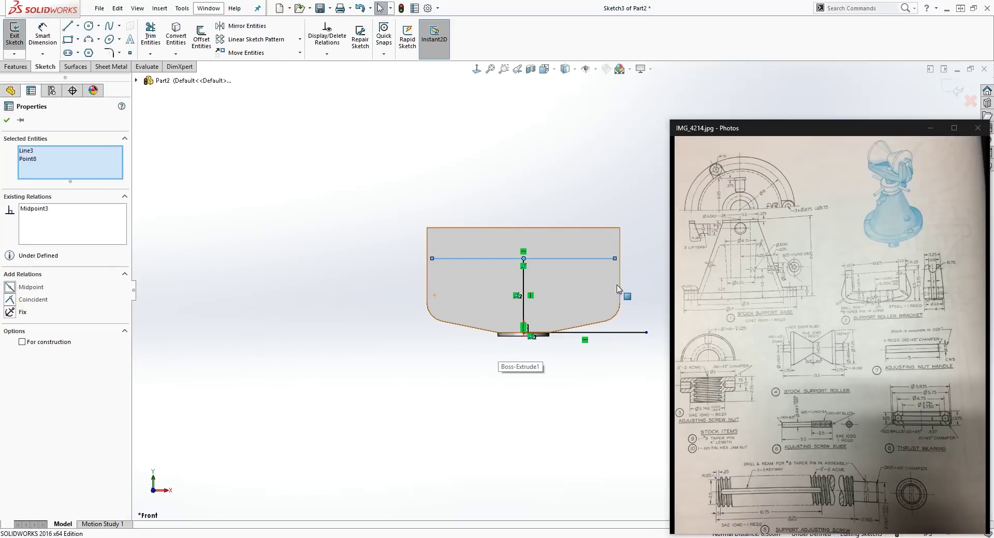
pyautogui.scroll(-3, 526, 339)
pyautogui.click(624, 345)
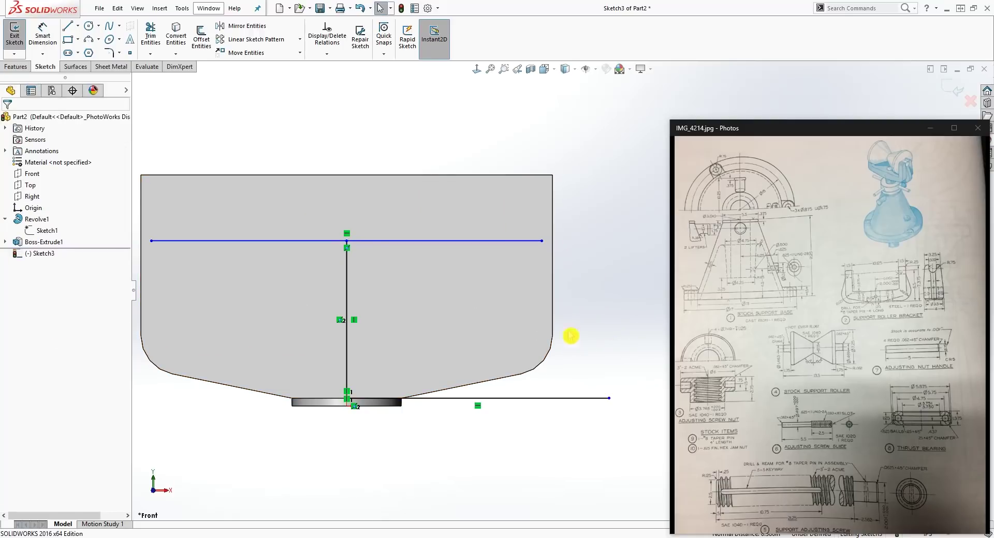
pyautogui.moveTo(542, 241); pyautogui.dragTo(552, 242)
pyautogui.click(626, 351)
# Draw a slanted line from the horizontal line's right end down to the base line.
pyautogui.press('l')
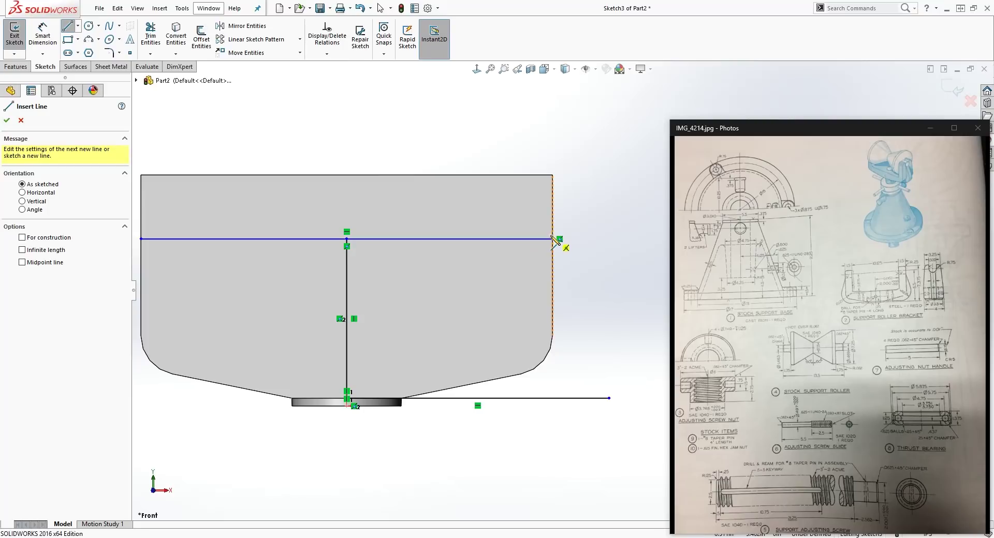
pyautogui.click(553, 239)
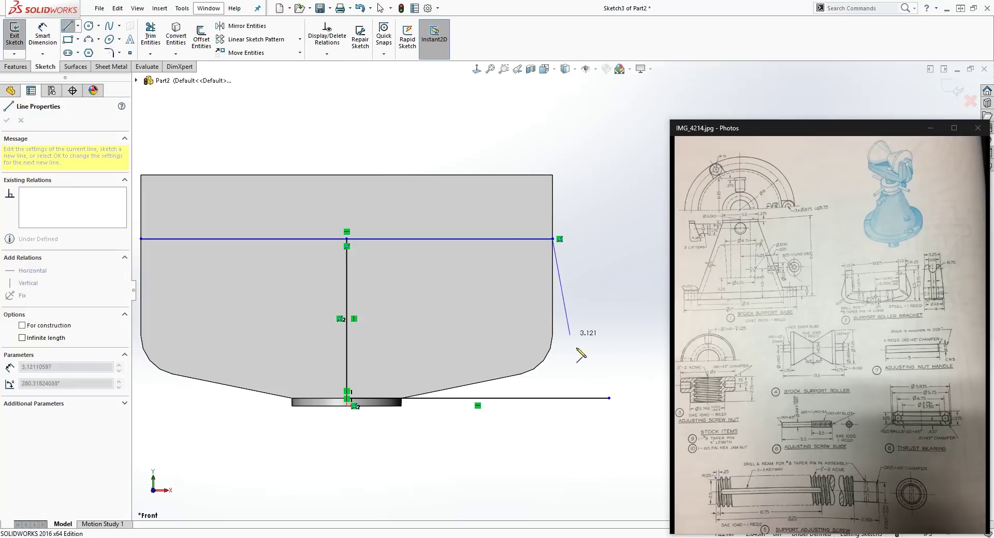
pyautogui.click(610, 398)
pyautogui.press('Escape')
pyautogui.scroll(-3, 604, 409)
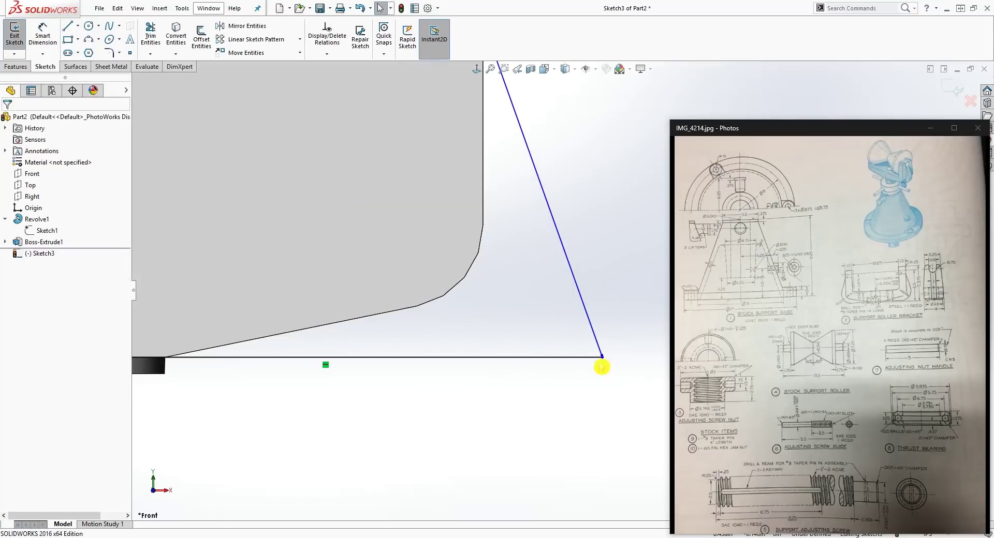
pyautogui.scroll(-5, 602, 364)
pyautogui.scroll(-4, 600, 344)
# Delete the stray tiny corner segment and join the slanted line's end to the base line's end.
pyautogui.moveTo(507, 247); pyautogui.dragTo(606, 366)
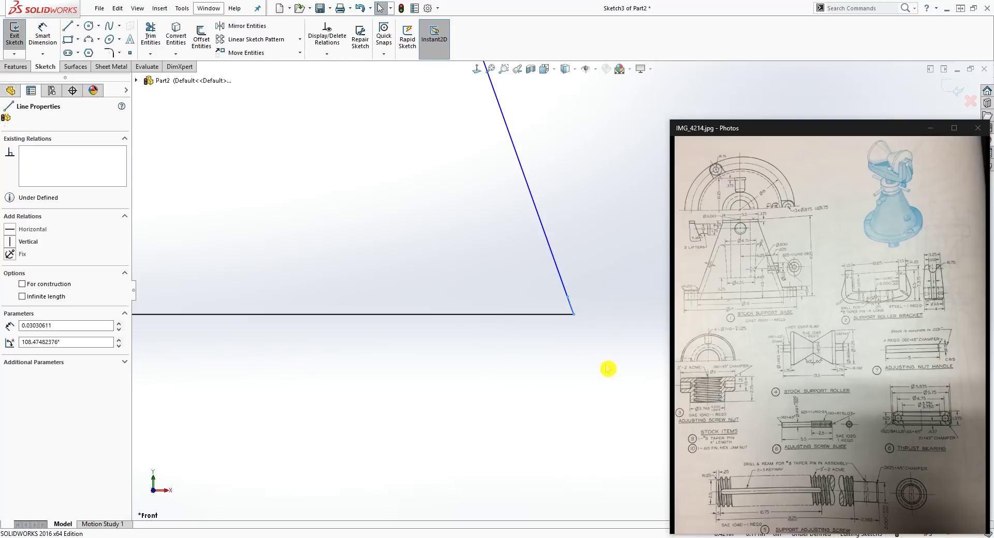
pyautogui.press('Delete')
pyautogui.moveTo(573, 316); pyautogui.dragTo(371, 211)
pyautogui.scroll(8, 385, 294)
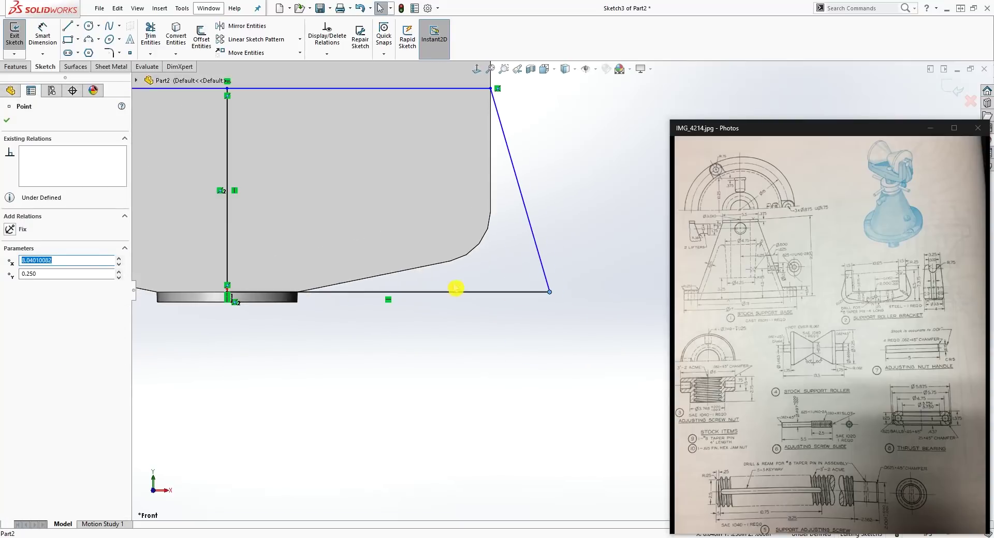
pyautogui.click(505, 240)
pyautogui.scroll(2, 505, 240)
pyautogui.scroll(1, 473, 187)
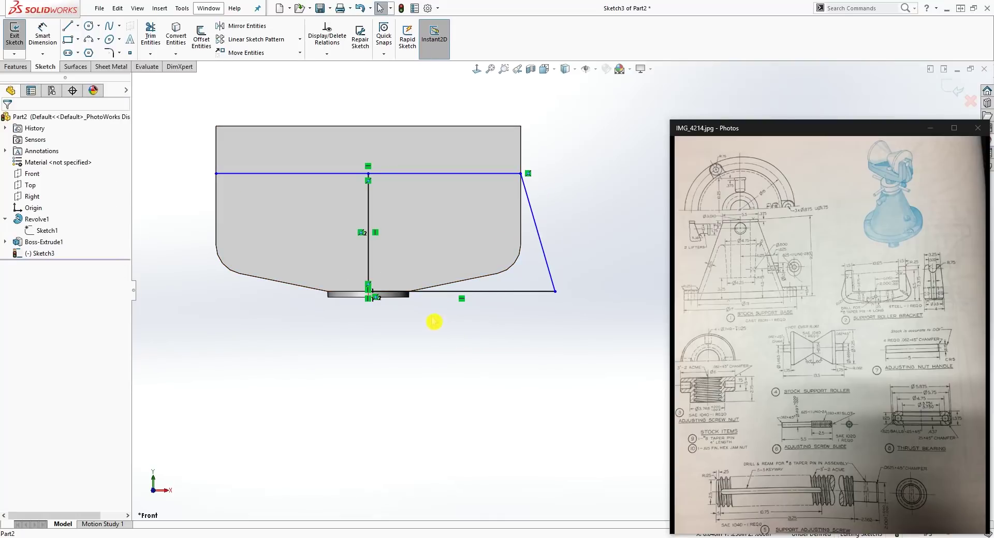
pyautogui.moveTo(444, 299); pyautogui.dragTo(446, 266, button='right')
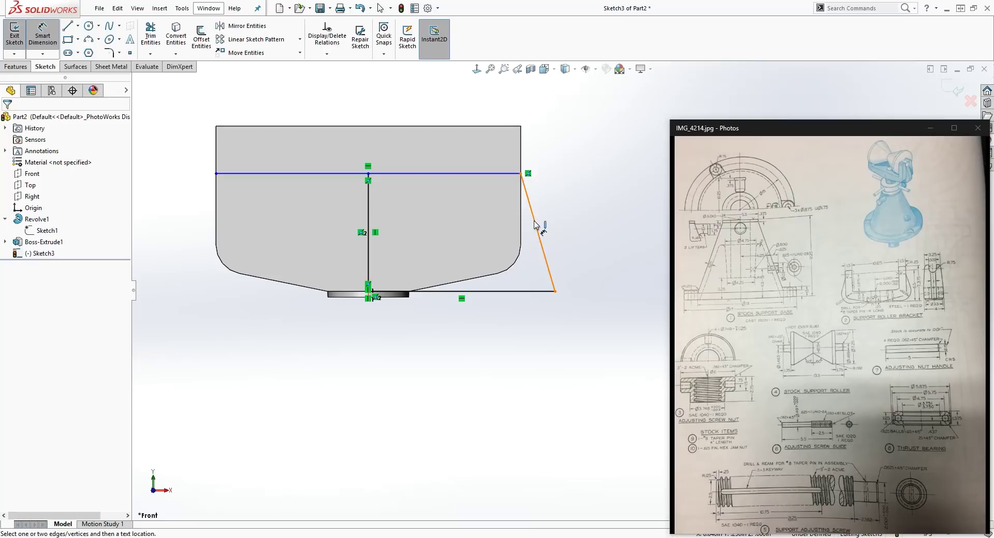
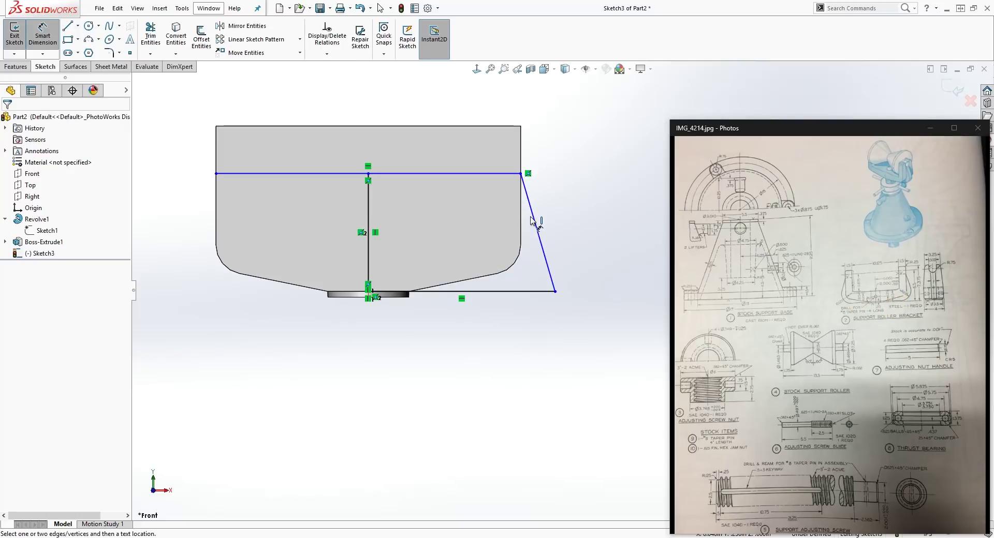
# Convert the vertical centre line to dashed construction geometry.
pyautogui.press('Escape')
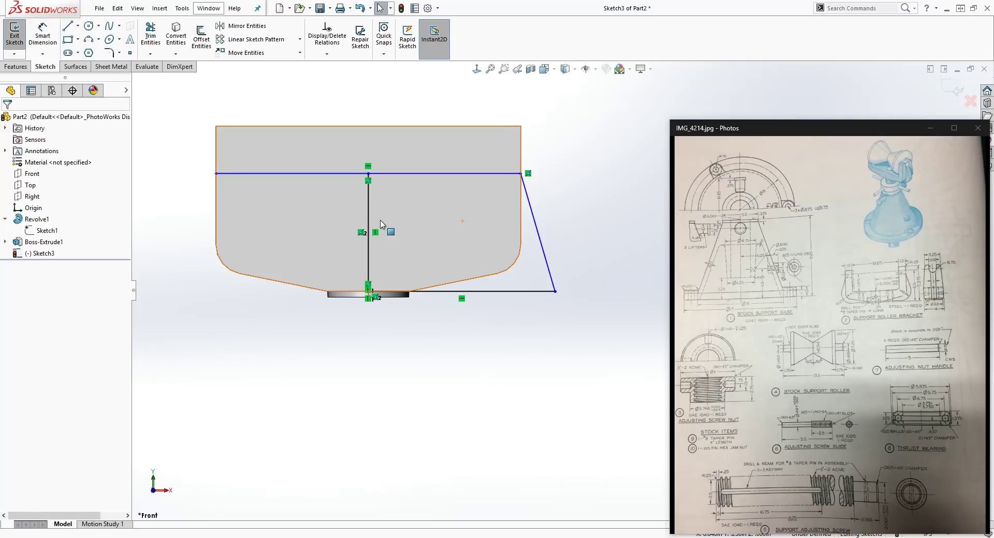
pyautogui.click(368, 205)
pyautogui.click(22, 285)
pyautogui.click(444, 254)
# Dimension the slanted side at 12° from the vertical centre line.
pyautogui.moveTo(493, 429); pyautogui.dragTo(500, 378, button='right')
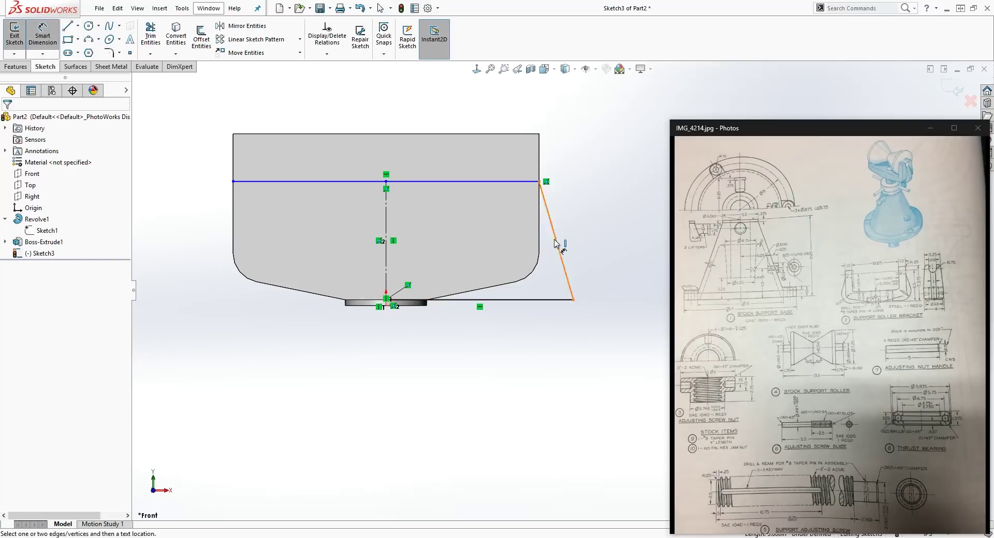
pyautogui.click(555, 236)
pyautogui.click(386, 228)
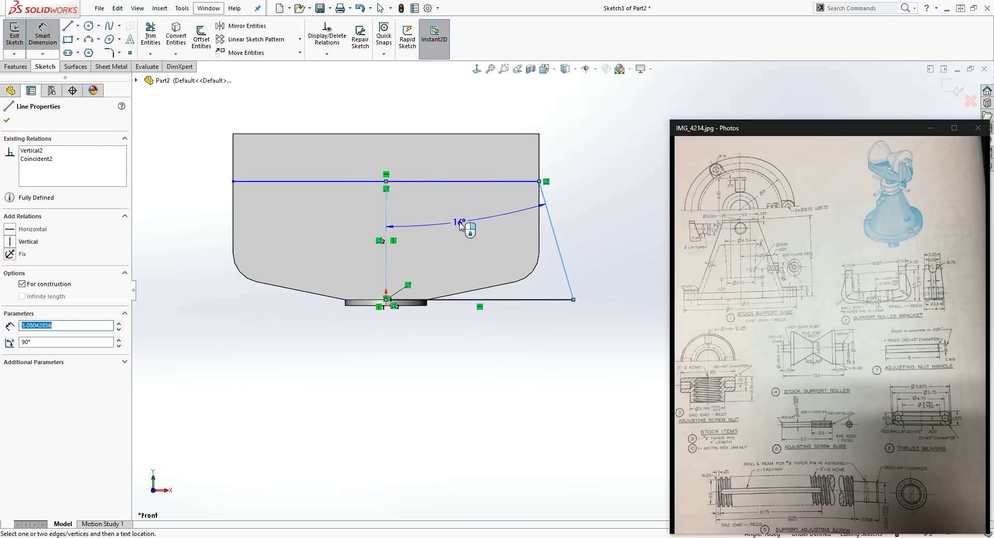
pyautogui.click(459, 226)
pyautogui.write('12')
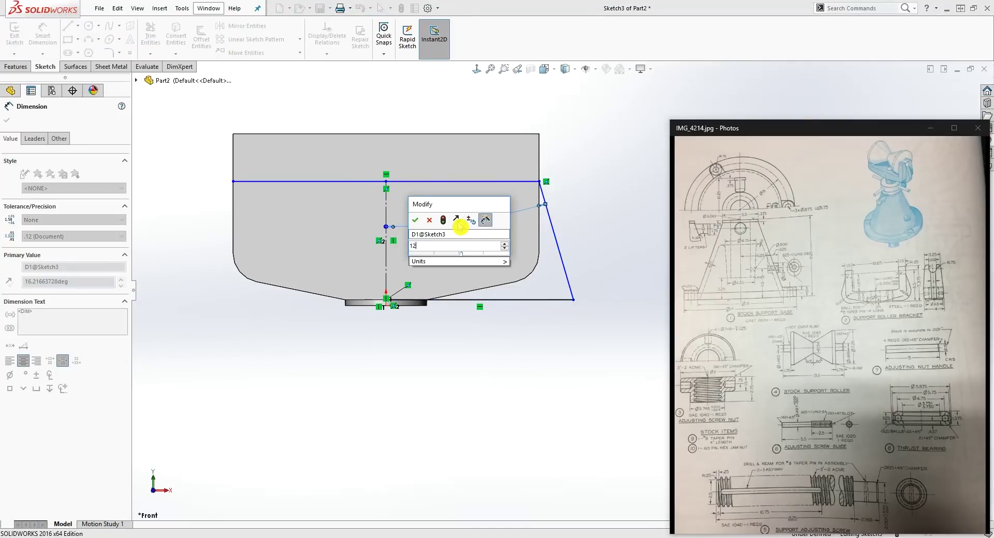
pyautogui.press('Return')
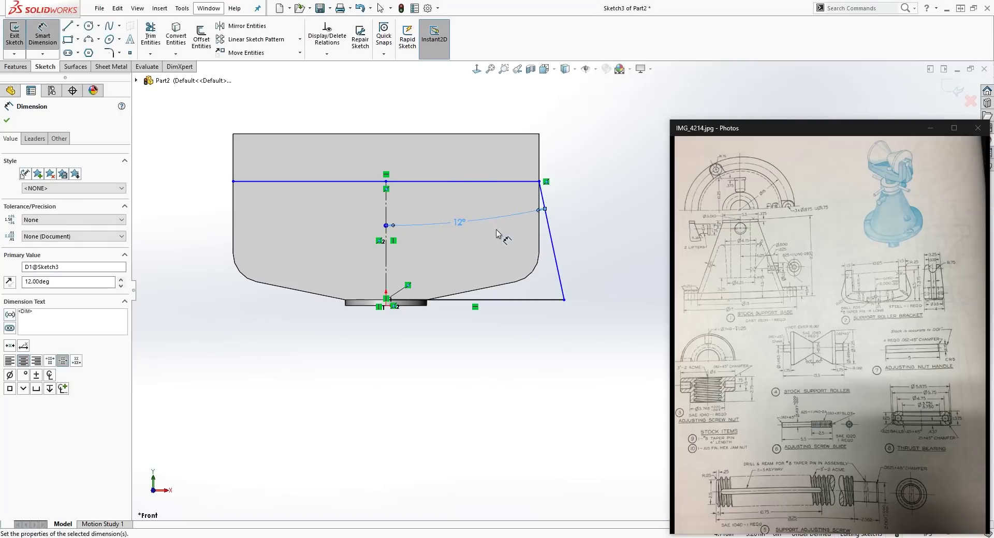
pyautogui.press('Escape')
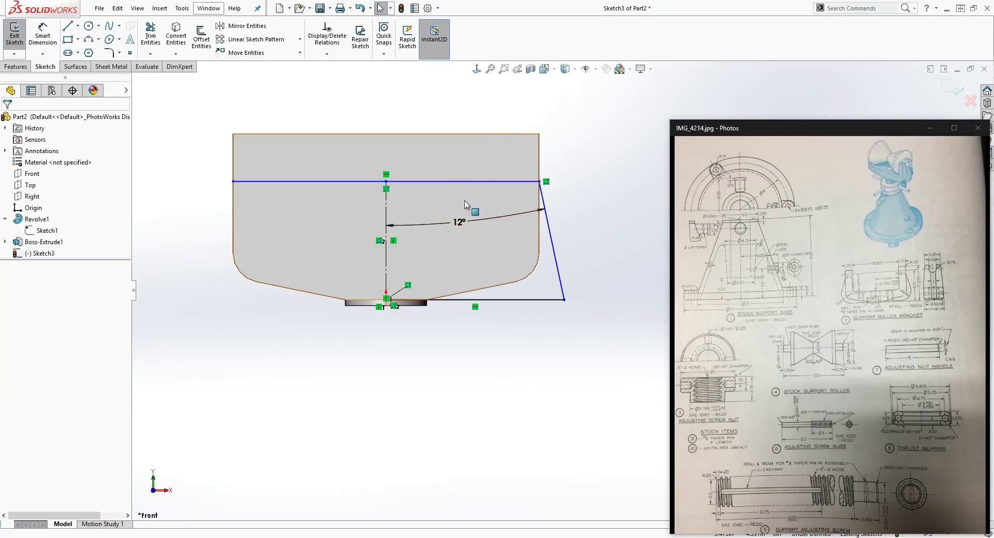
pyautogui.click(115, 54)
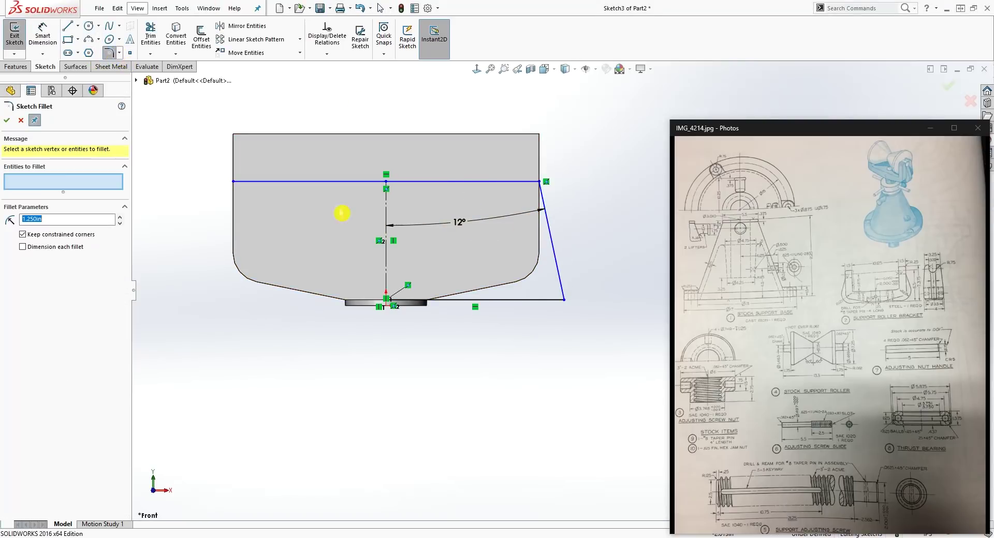
# Round the sketch's bottom-right corner with an R2.180 sketch fillet.
pyautogui.click(564, 300)
pyautogui.moveTo(57, 219); pyautogui.dragTo(6, 216)
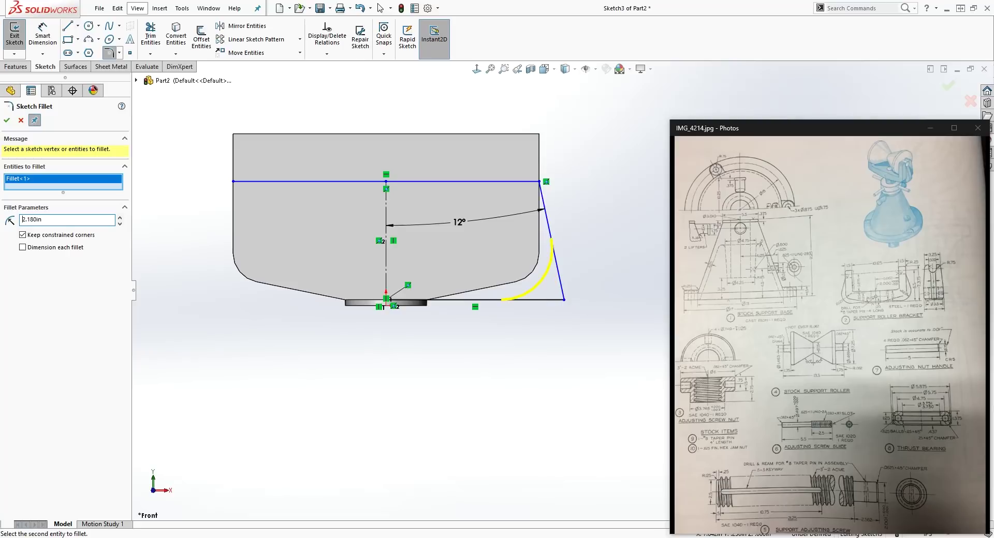
pyautogui.click(7, 121)
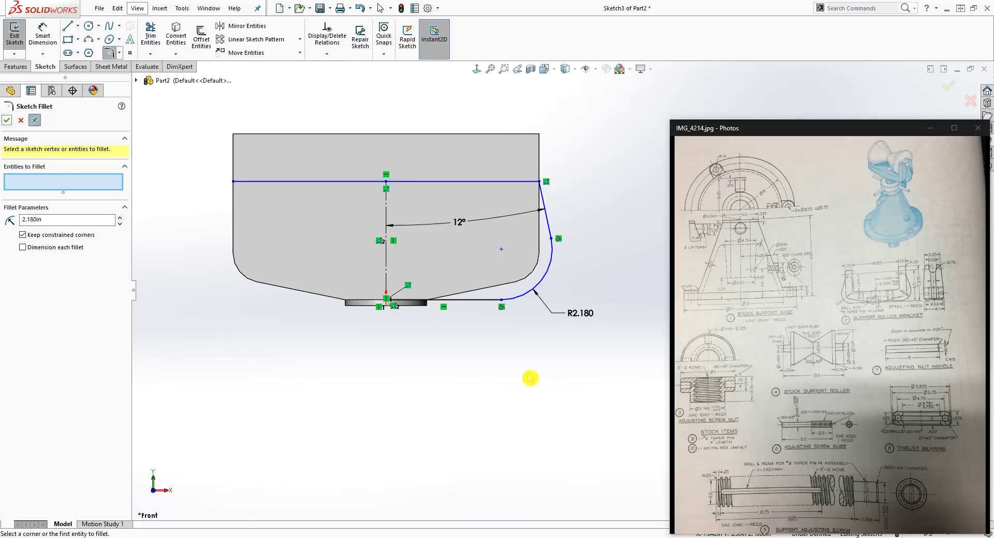
pyautogui.press('Escape')
# Dimension the horizontal line 1.75 below the top edge.
pyautogui.moveTo(605, 212); pyautogui.dragTo(561, 104, button='right')
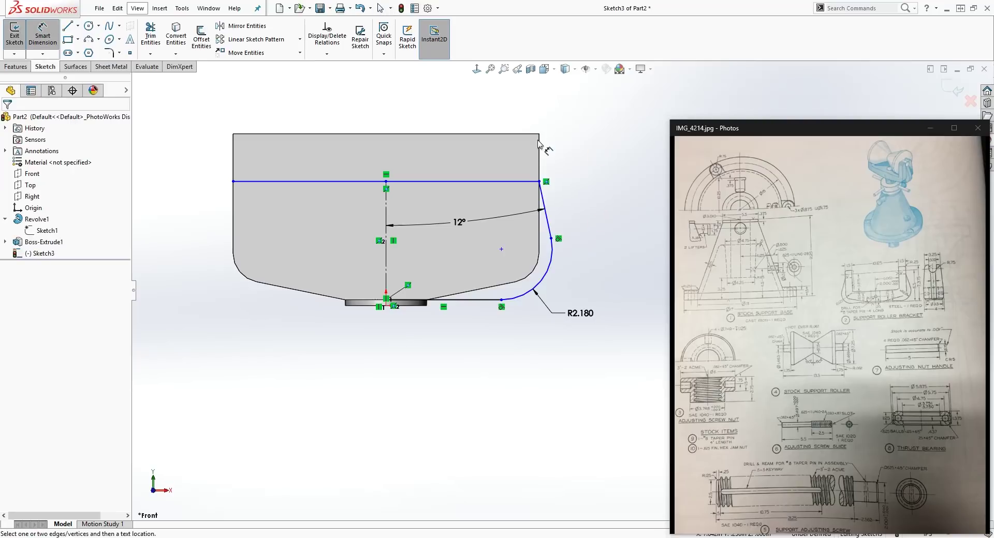
pyautogui.click(531, 134)
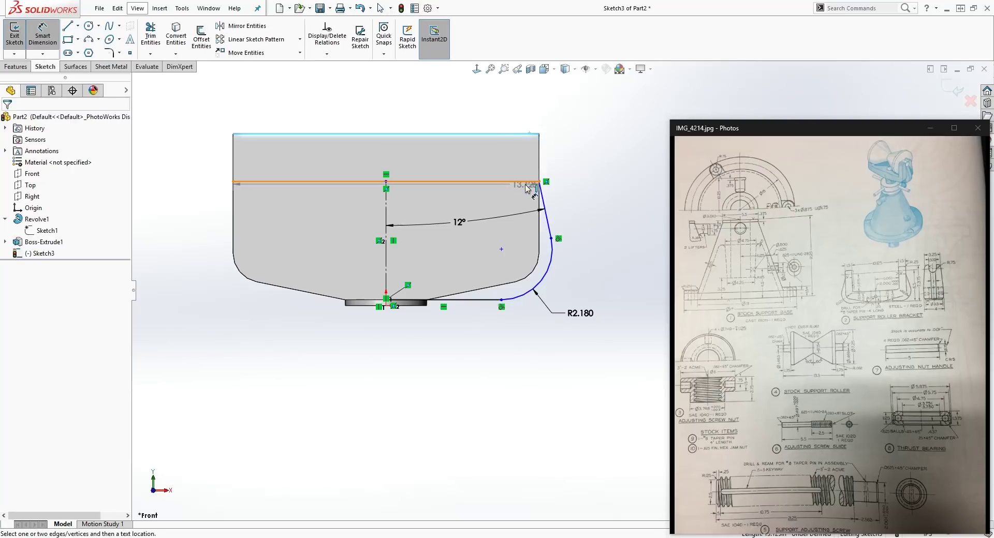
pyautogui.click(531, 183)
pyautogui.click(582, 163)
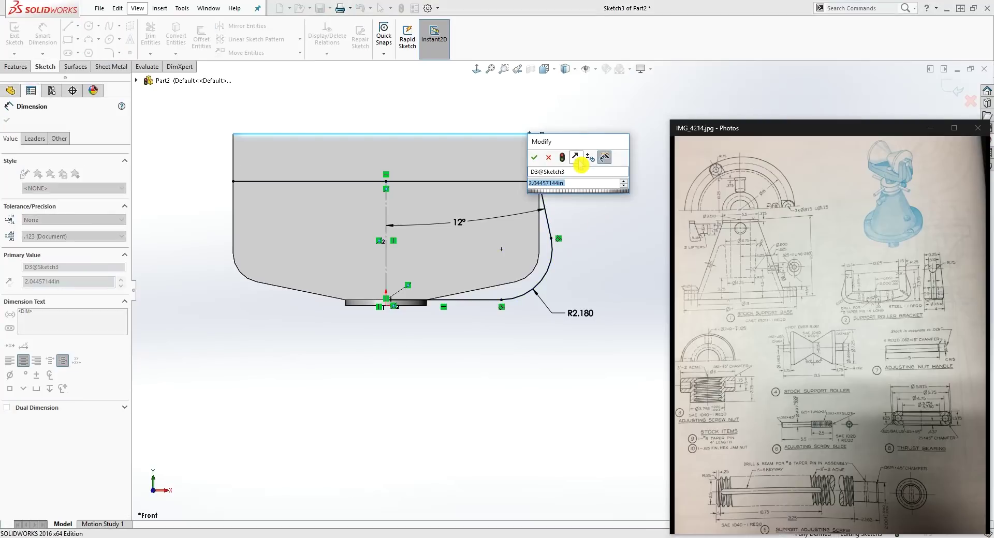
pyautogui.write('1.75')
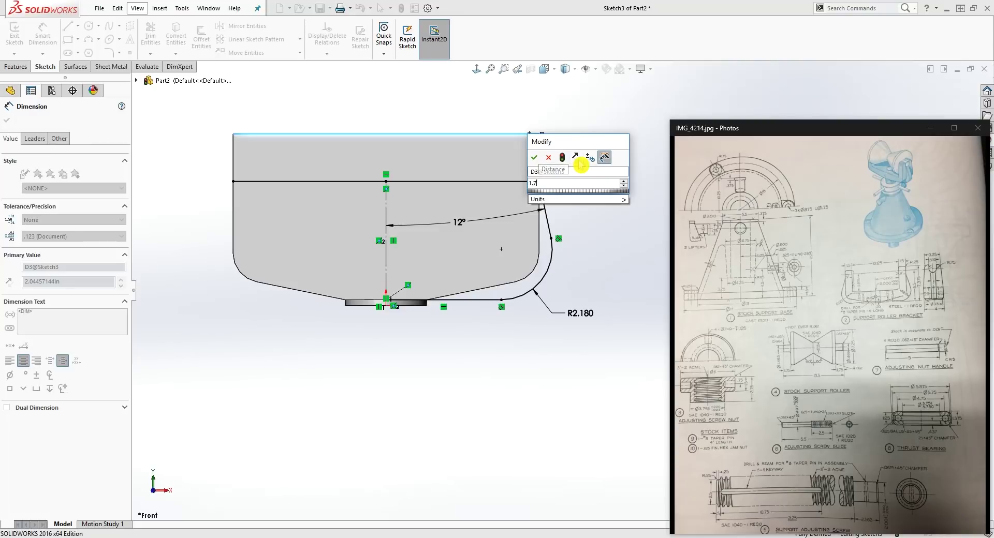
pyautogui.press('Return')
pyautogui.press('Escape')
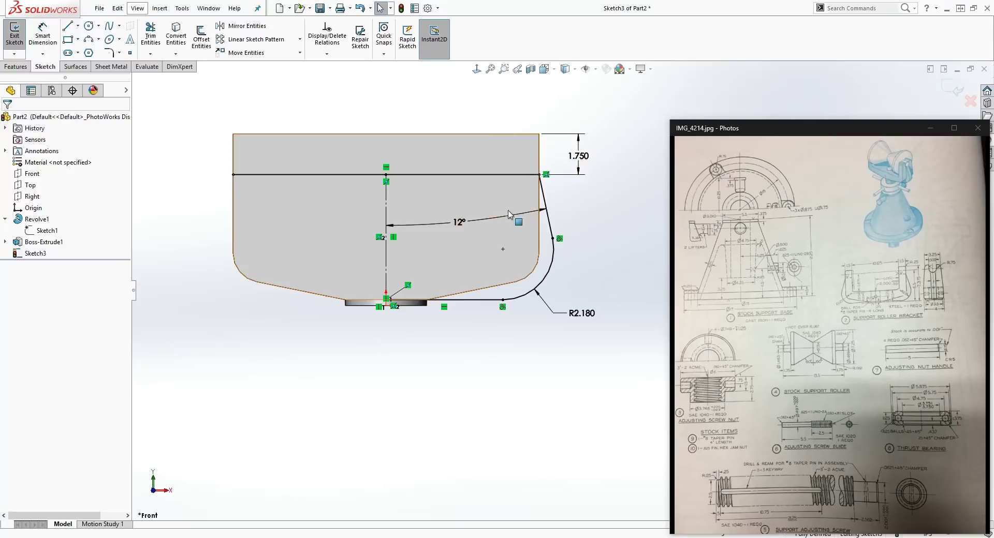
pyautogui.scroll(-2, 621, 207)
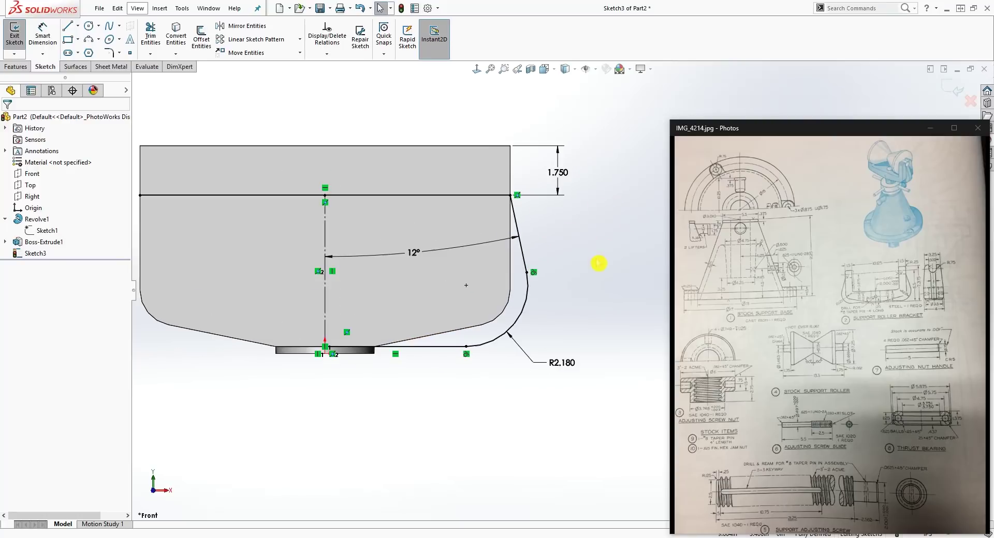
pyautogui.scroll(-1, 518, 249)
pyautogui.scroll(2, 517, 248)
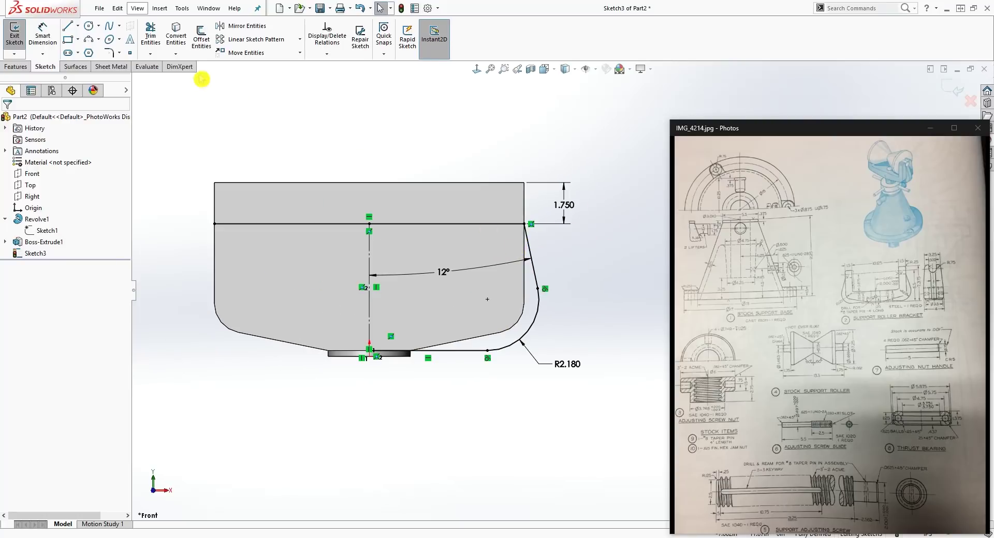
# Mirror the slanted line, R2.180 arc and bottom line about the vertical centre line.
pyautogui.click(228, 26)
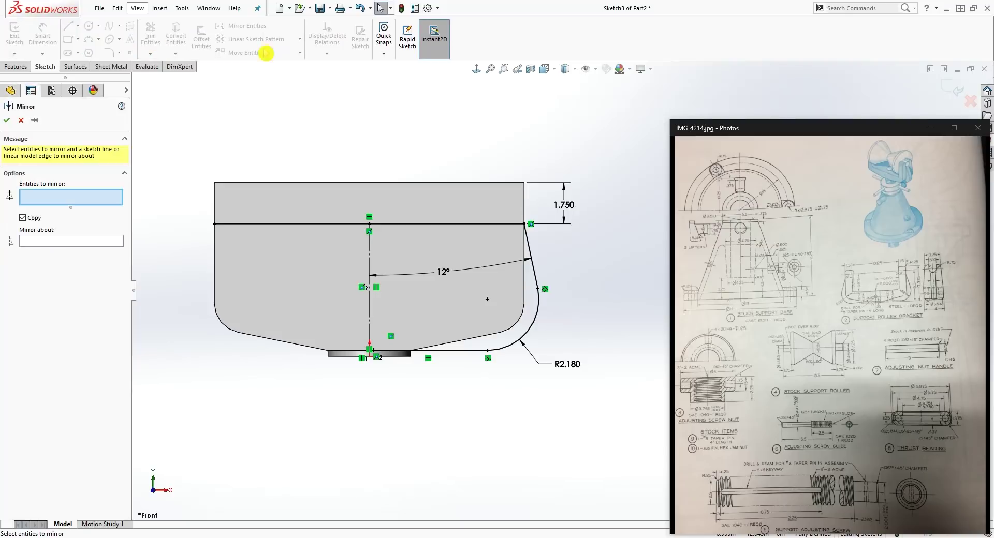
pyautogui.click(529, 252)
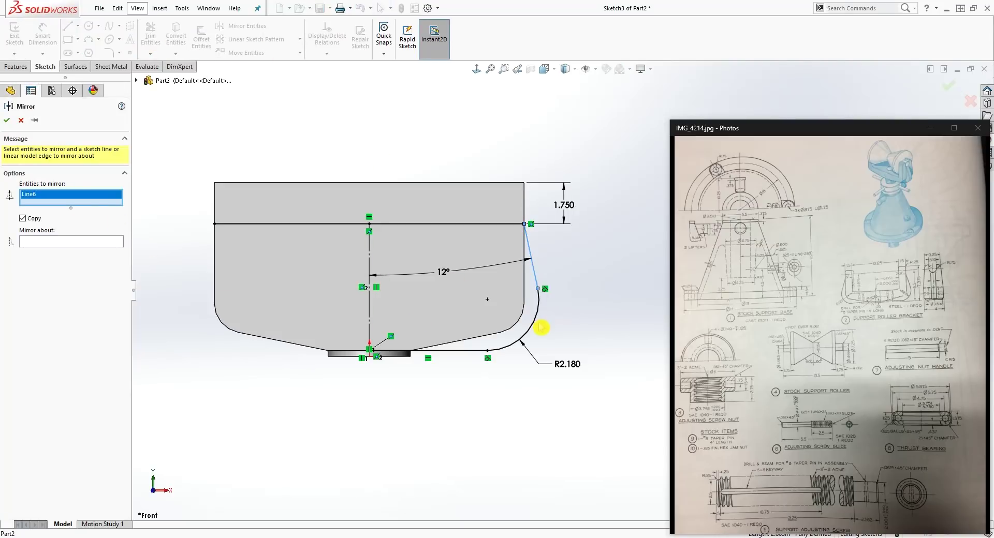
pyautogui.click(469, 351)
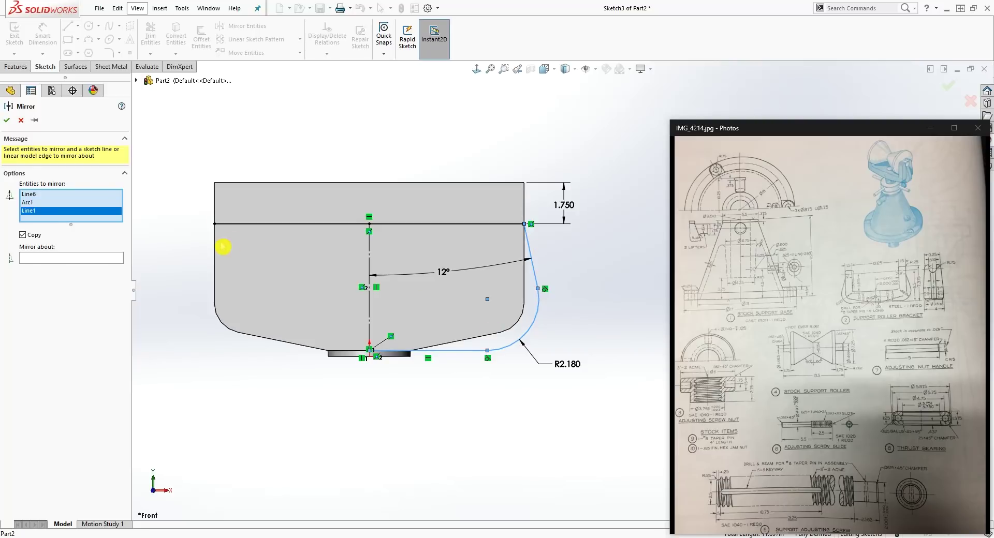
pyautogui.click(62, 258)
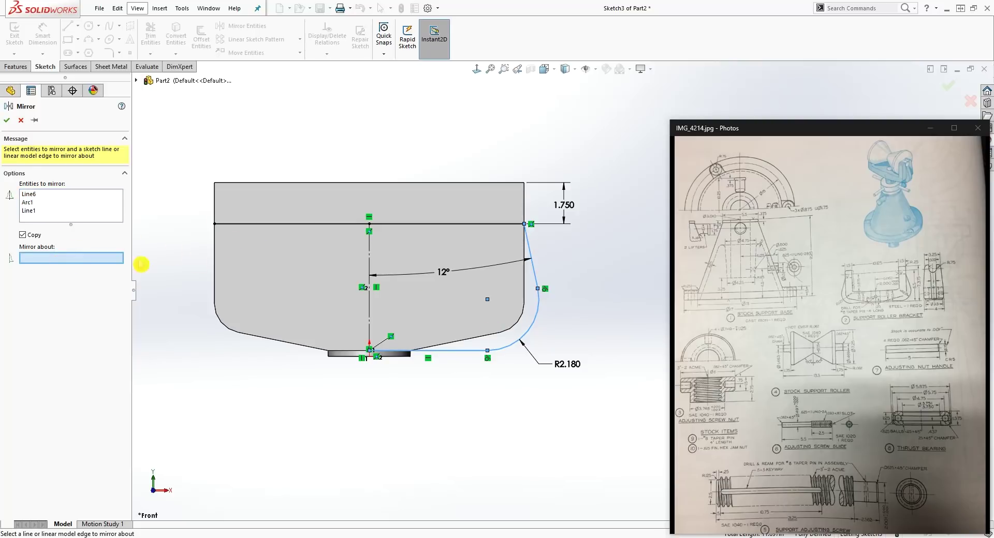
pyautogui.click(369, 253)
pyautogui.click(7, 120)
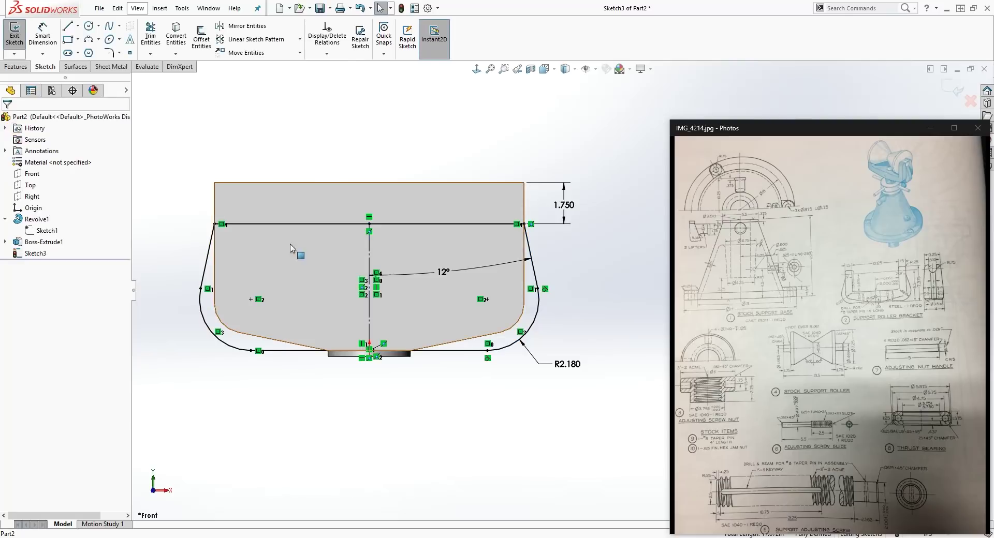
pyautogui.moveTo(318, 282); pyautogui.dragTo(415, 330, button='middle')
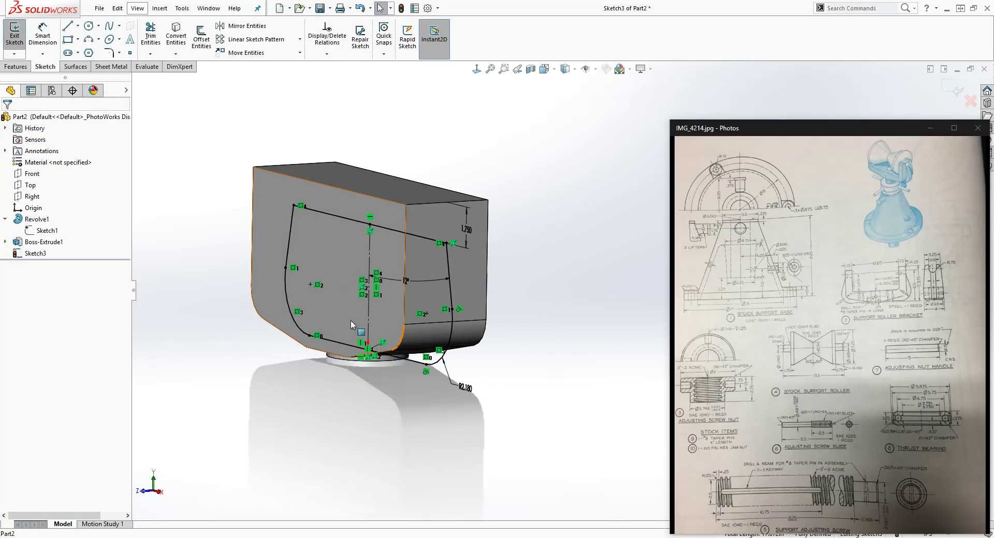
# Extrude the U-shaped sketch Mid Plane to 1.000in as Boss-Extrude2.
pyautogui.click(15, 66)
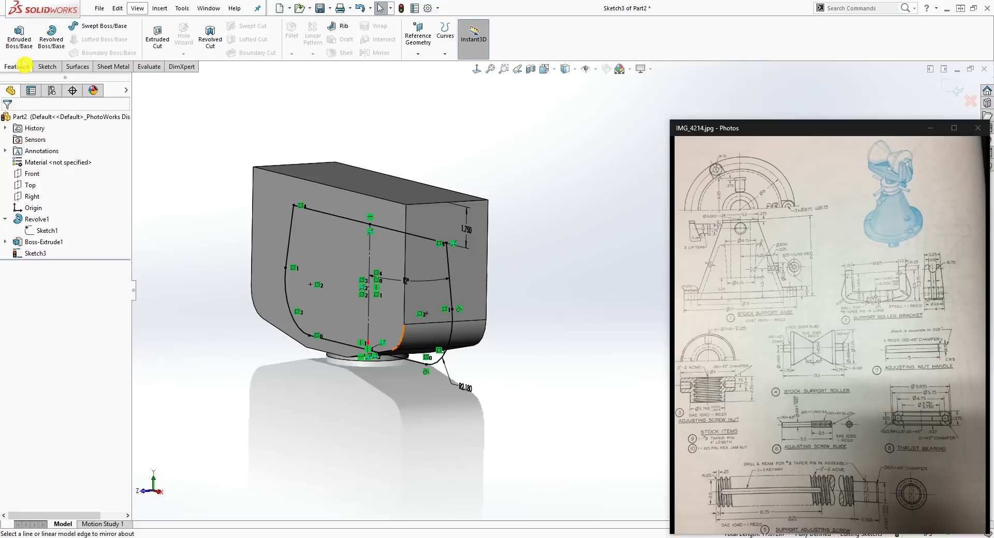
pyautogui.click(19, 36)
pyautogui.click(73, 183)
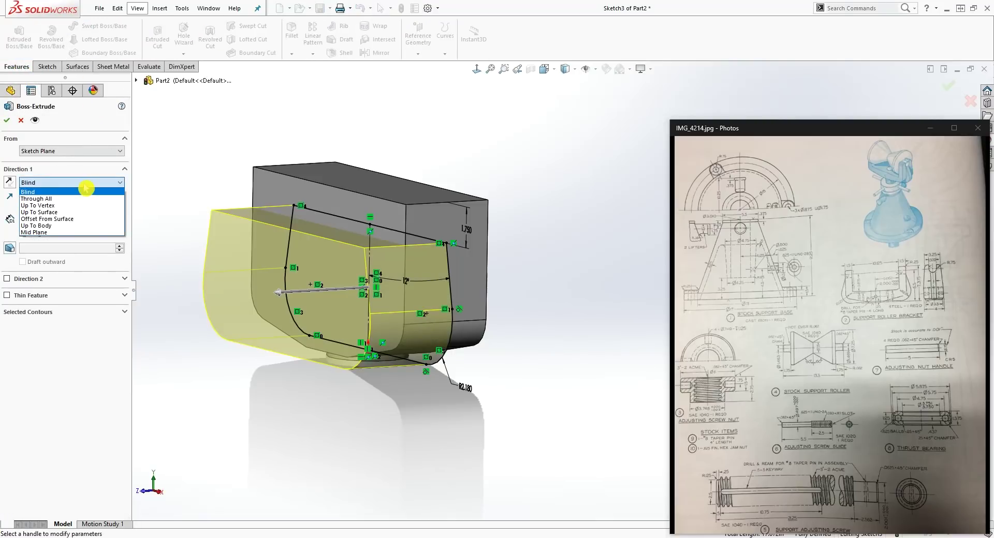
pyautogui.click(47, 233)
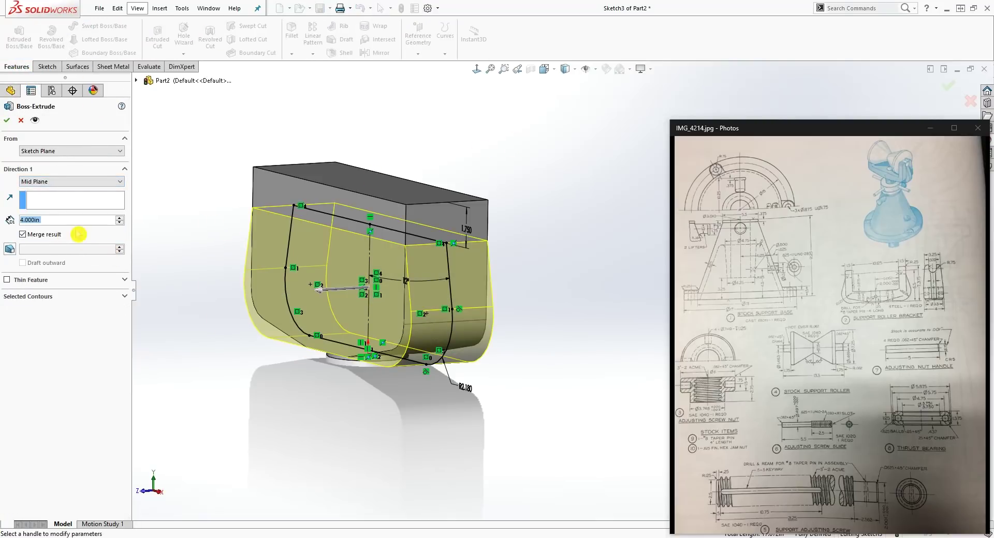
pyautogui.write('1')
pyautogui.press('Return')
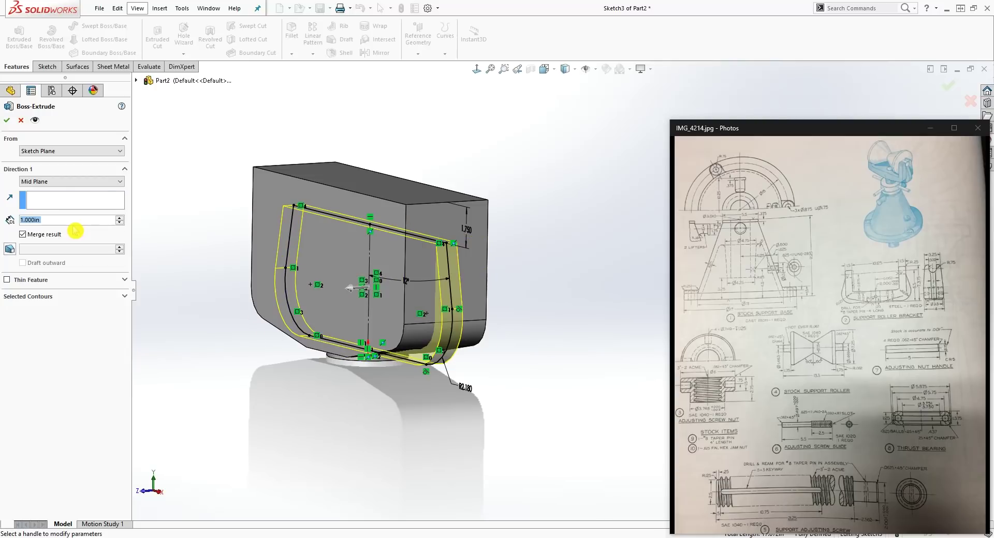
pyautogui.click(8, 121)
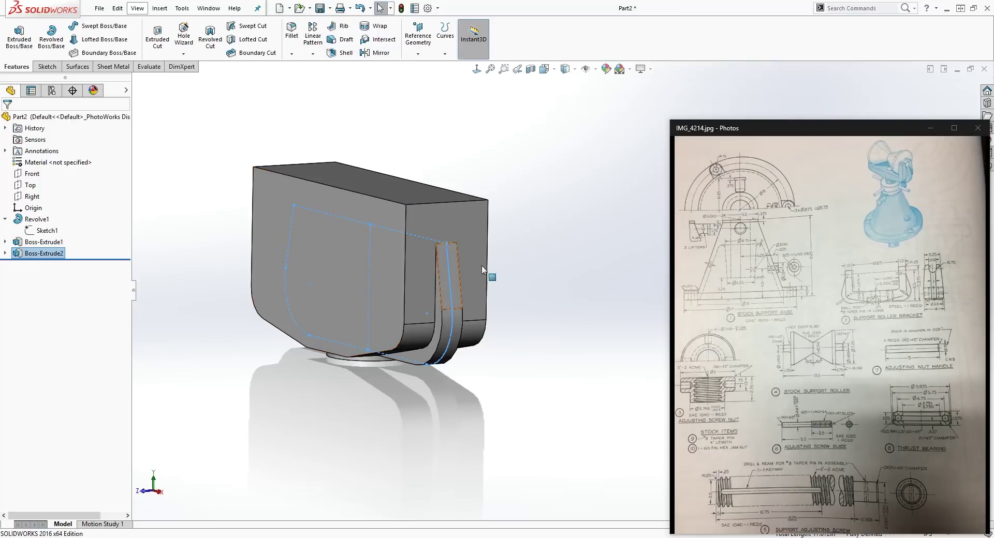
# Start a new sketch on the bracket's front face, viewed square-on.
pyautogui.hotkey('ctrl', '4')
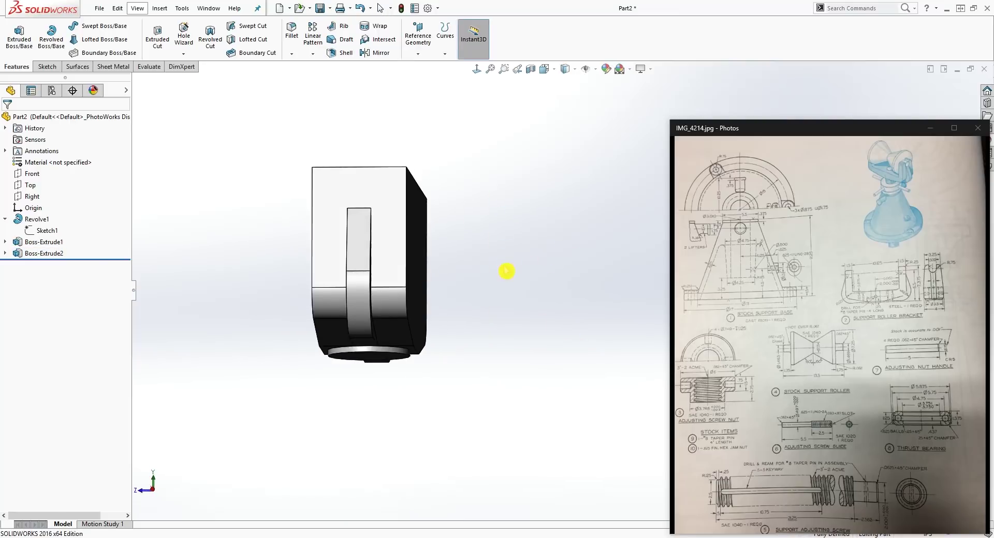
pyautogui.click(372, 186)
pyautogui.click(46, 69)
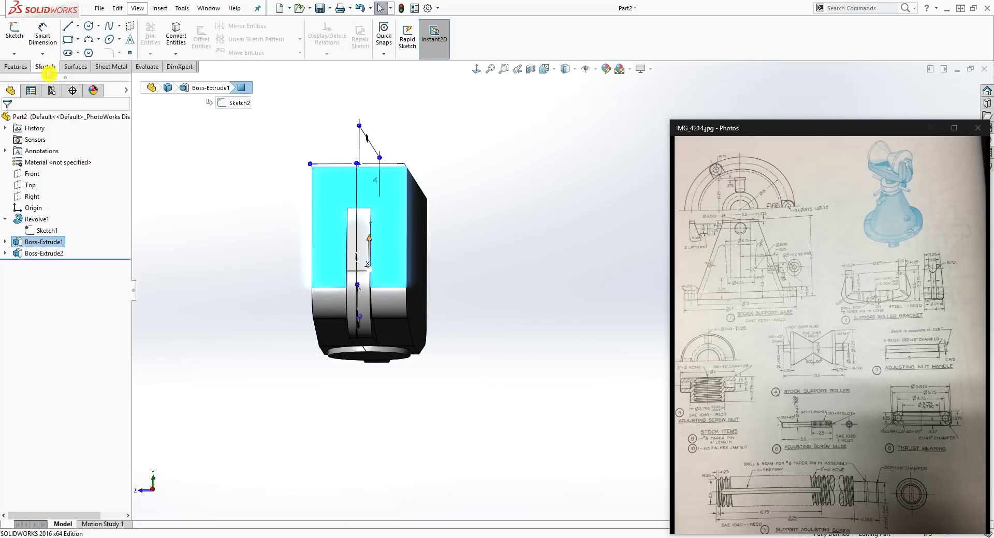
pyautogui.click(19, 37)
pyautogui.moveTo(502, 317)
pyautogui.mouseDown(button='middle')
pyautogui.moveTo(611, 326)
pyautogui.moveTo(520, 327)
pyautogui.mouseUp(button='middle')
pyautogui.scroll(-1, 520, 327)
pyautogui.click(386, 214)
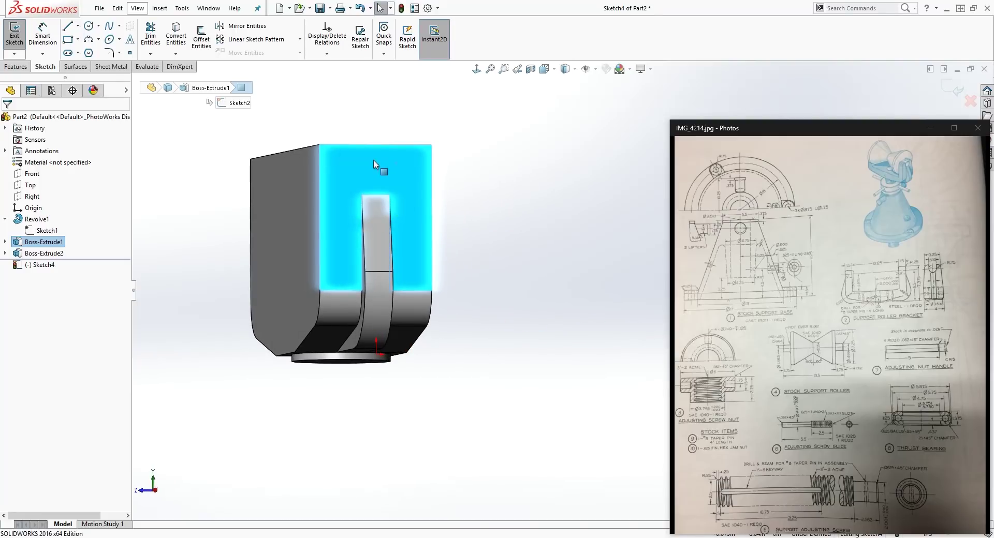
pyautogui.click(470, 73)
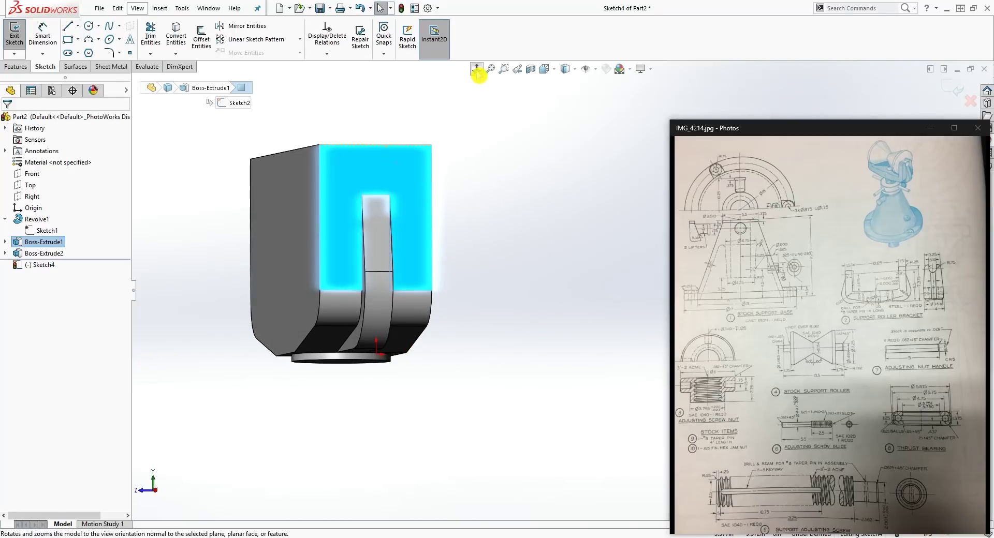
pyautogui.scroll(-1, 613, 282)
pyautogui.scroll(3, 612, 281)
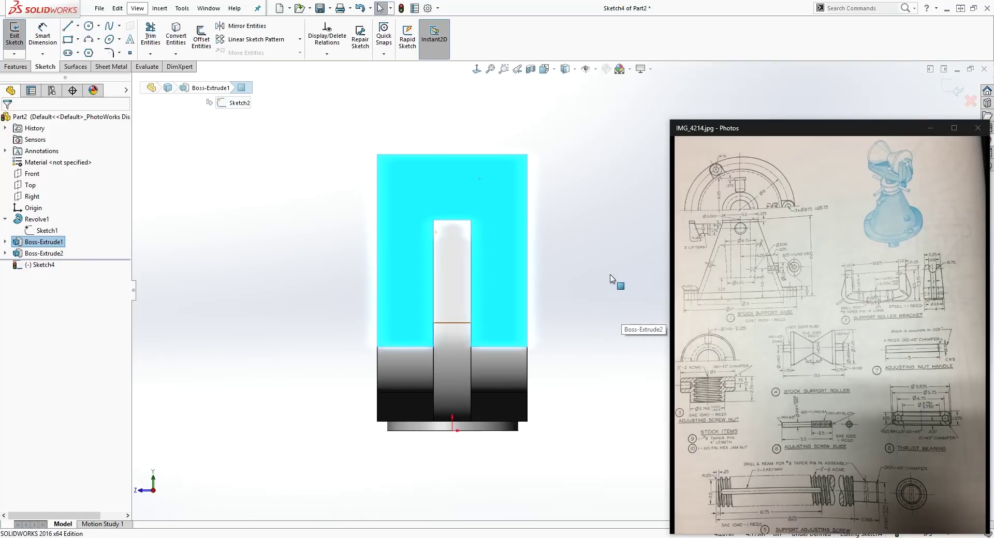
pyautogui.press('Escape')
pyautogui.scroll(-2, 609, 279)
pyautogui.scroll(1, 608, 277)
# Draw a closed slanted triangular profile along the right edge.
pyautogui.press('l')
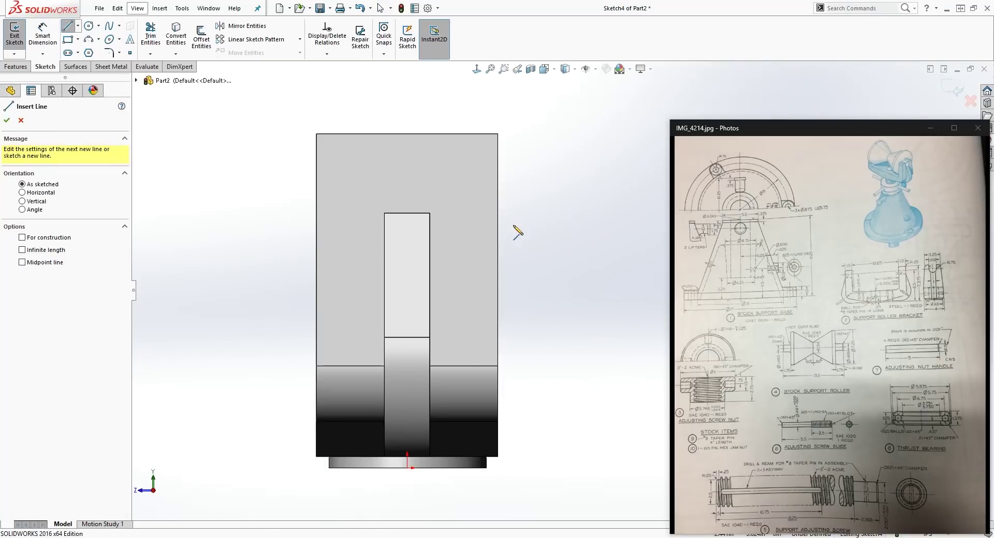
pyautogui.click(498, 134)
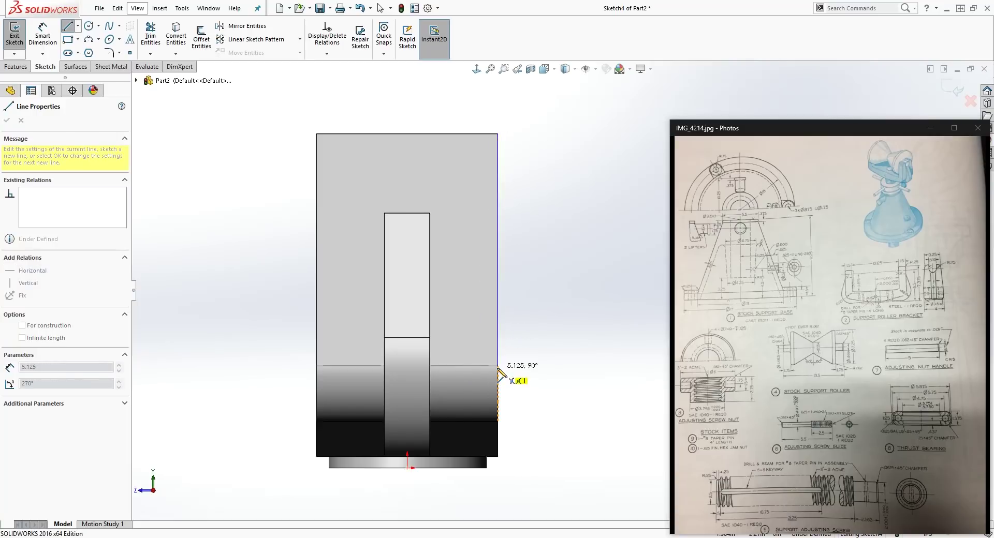
pyautogui.click(498, 366)
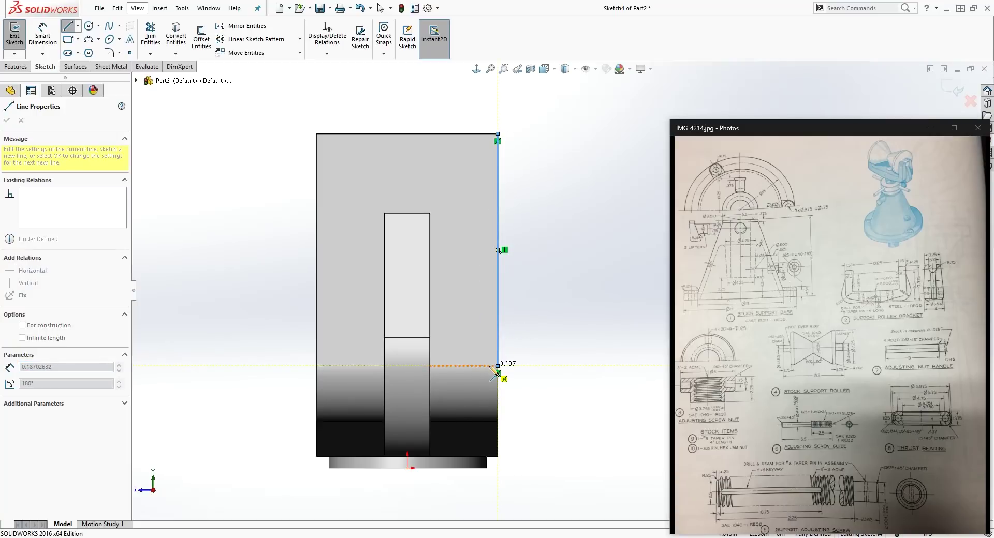
pyautogui.press('Escape')
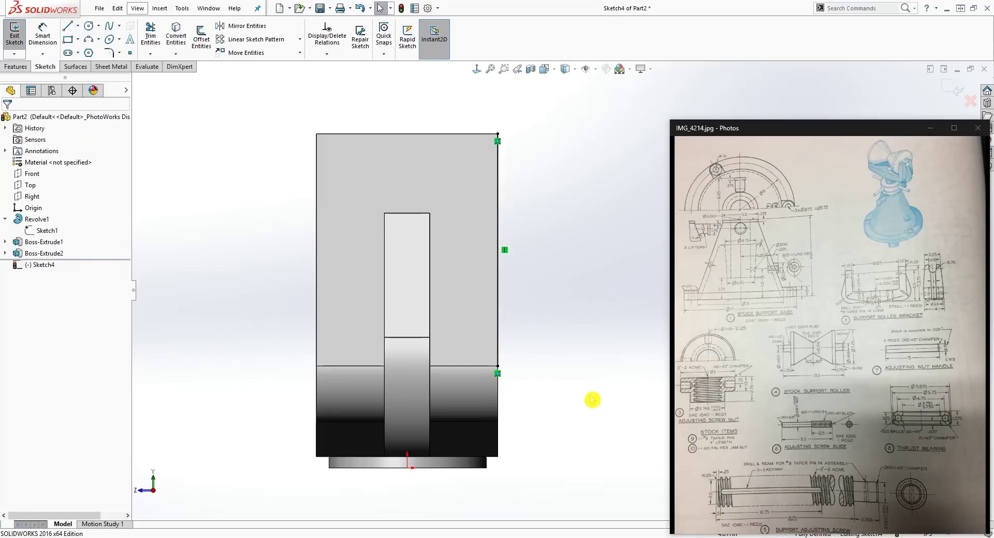
pyautogui.press('l')
pyautogui.click(498, 367)
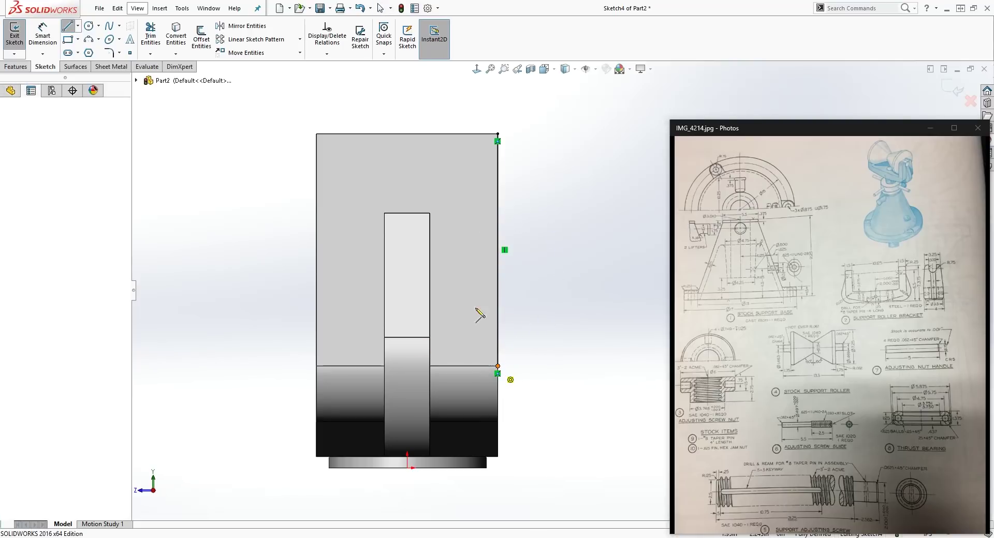
pyautogui.click(469, 135)
pyautogui.click(498, 134)
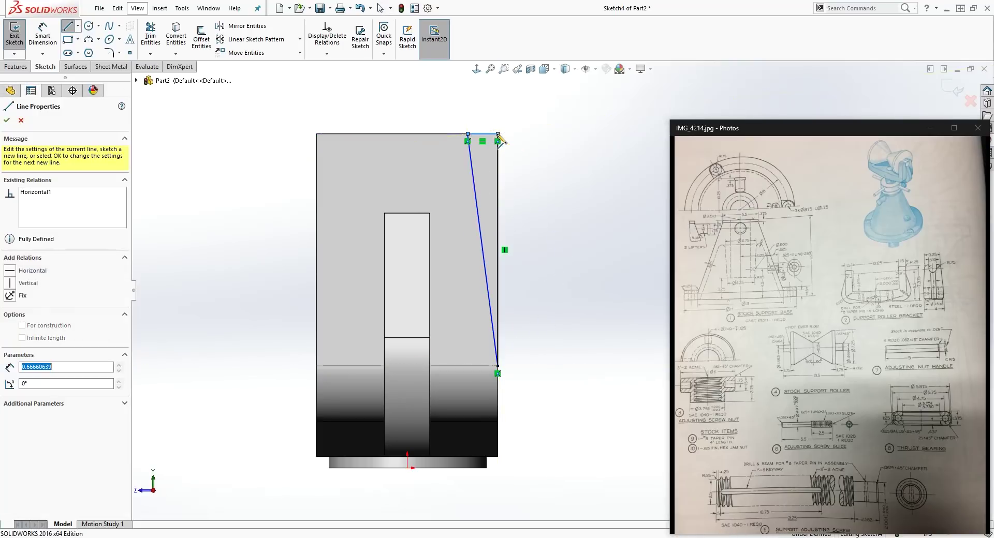
pyautogui.scroll(-6, 535, 195)
pyautogui.press('Escape')
pyautogui.scroll(5, 533, 339)
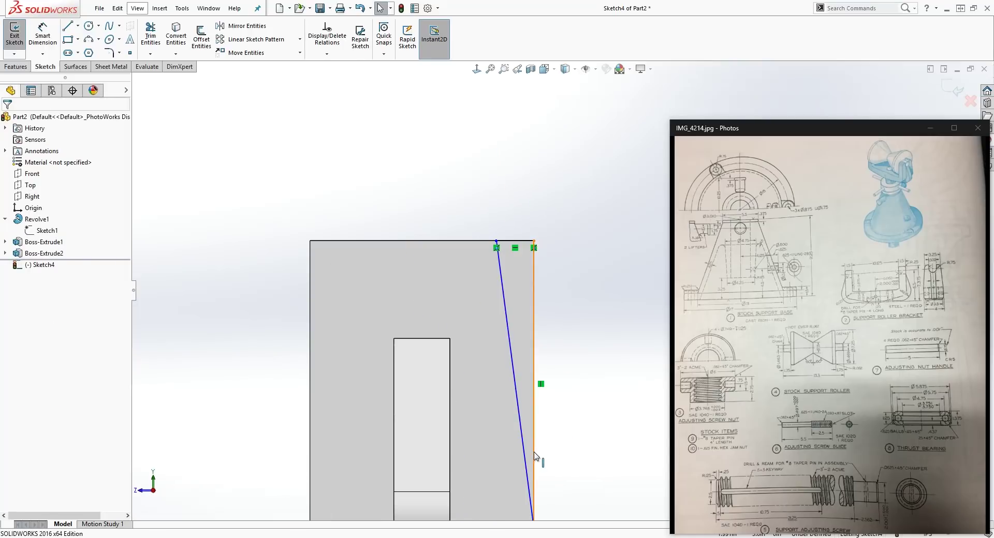
# Draw a vertical line from the bottom edge's midpoint up to the top edge.
pyautogui.press('l')
pyautogui.scroll(3, 494, 445)
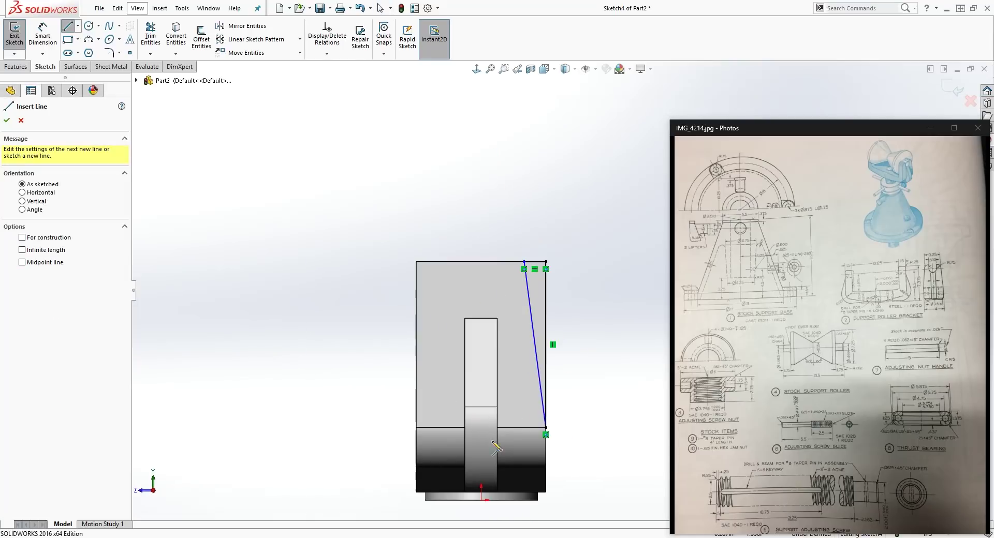
pyautogui.click(482, 500)
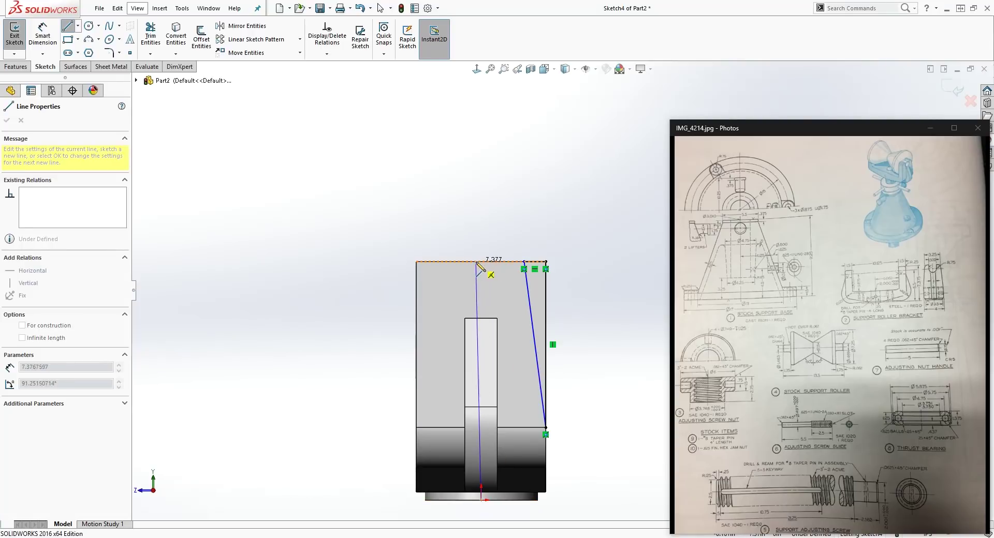
pyautogui.press('Escape')
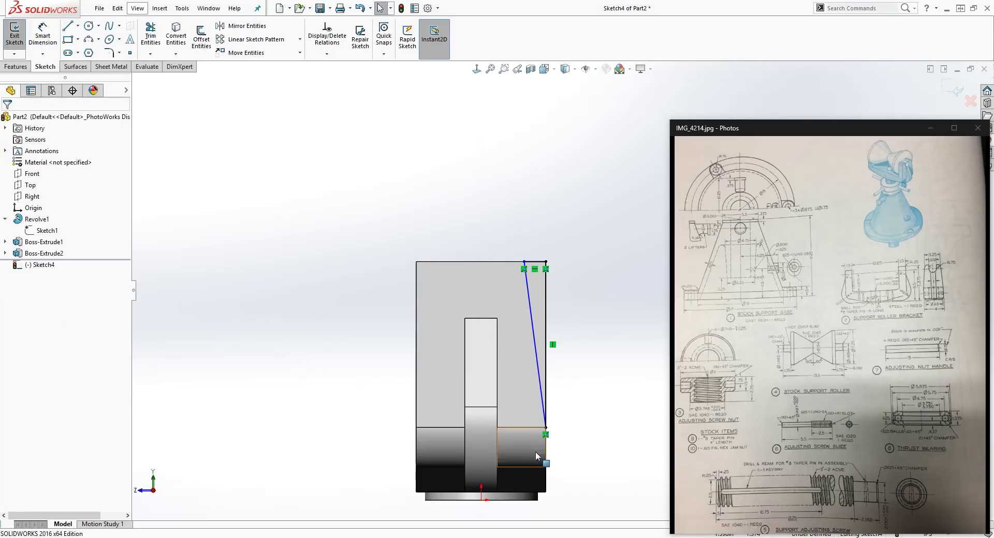
pyautogui.scroll(-3, 515, 471)
pyautogui.press('l')
pyautogui.scroll(1, 455, 425)
pyautogui.scroll(-3, 455, 426)
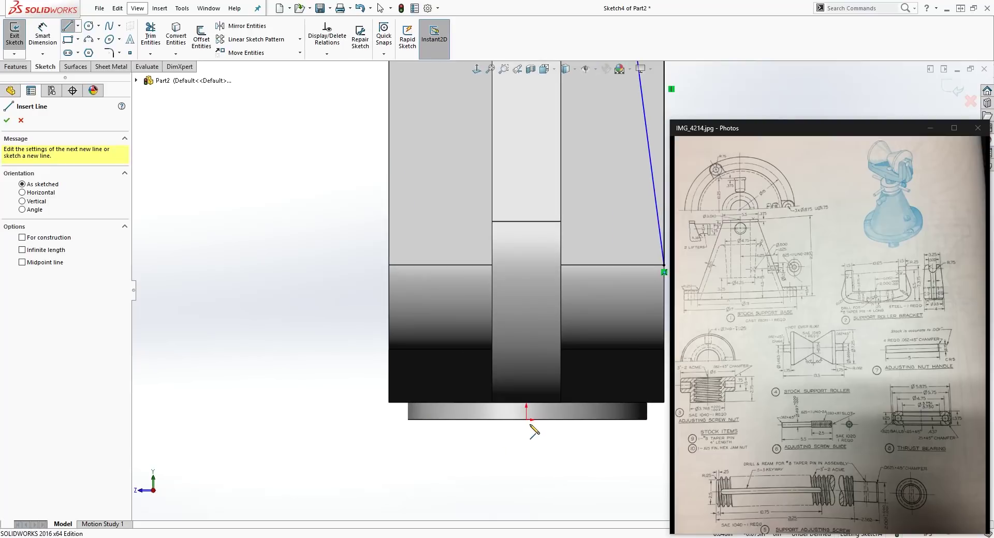
pyautogui.click(526, 419)
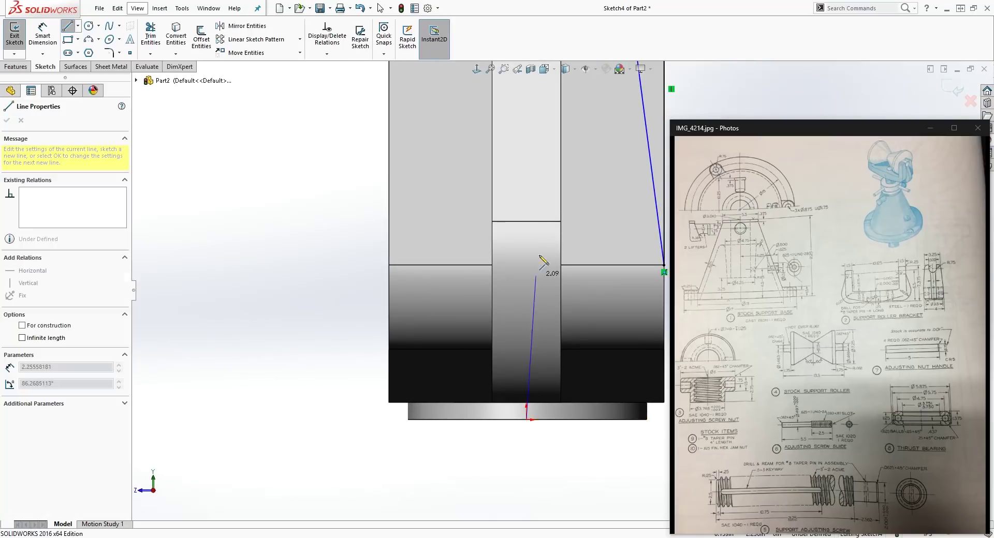
pyautogui.click(526, 118)
pyautogui.press('Escape')
pyautogui.click(527, 254)
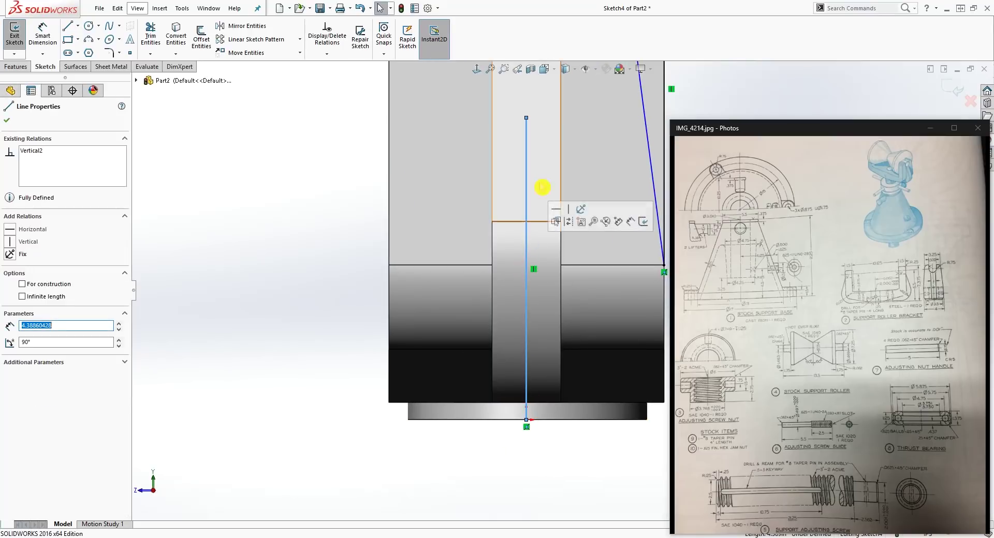
pyautogui.scroll(4, 556, 189)
pyautogui.press('Escape')
pyautogui.moveTo(545, 206); pyautogui.dragTo(545, 150)
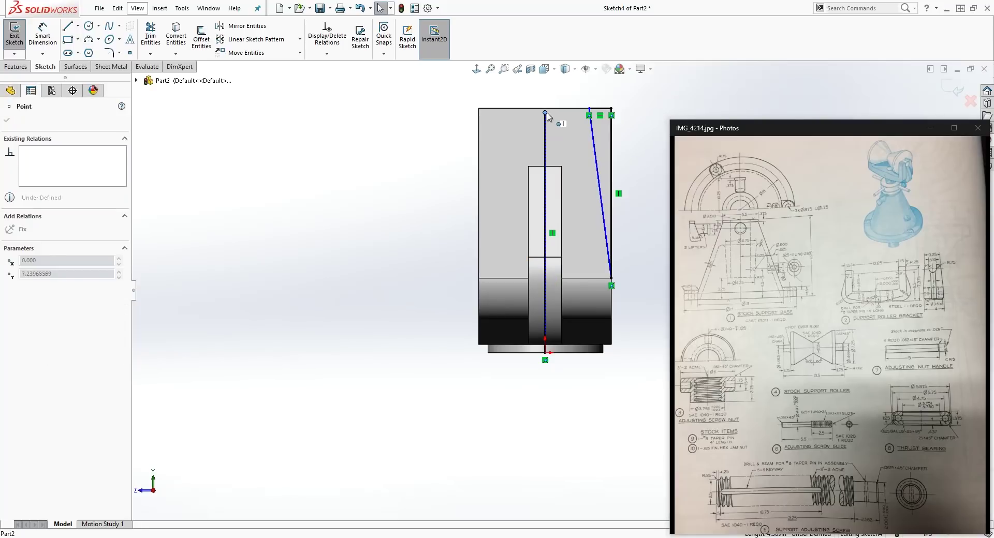
pyautogui.click(472, 226)
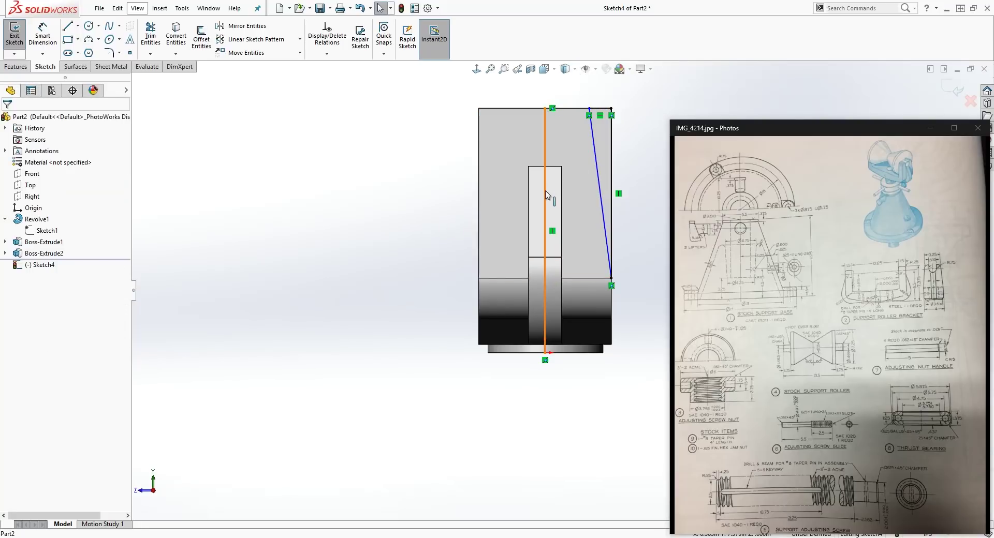
# Convert the vertical middle line into a construction centreline.
pyautogui.click(544, 222)
pyautogui.click(23, 285)
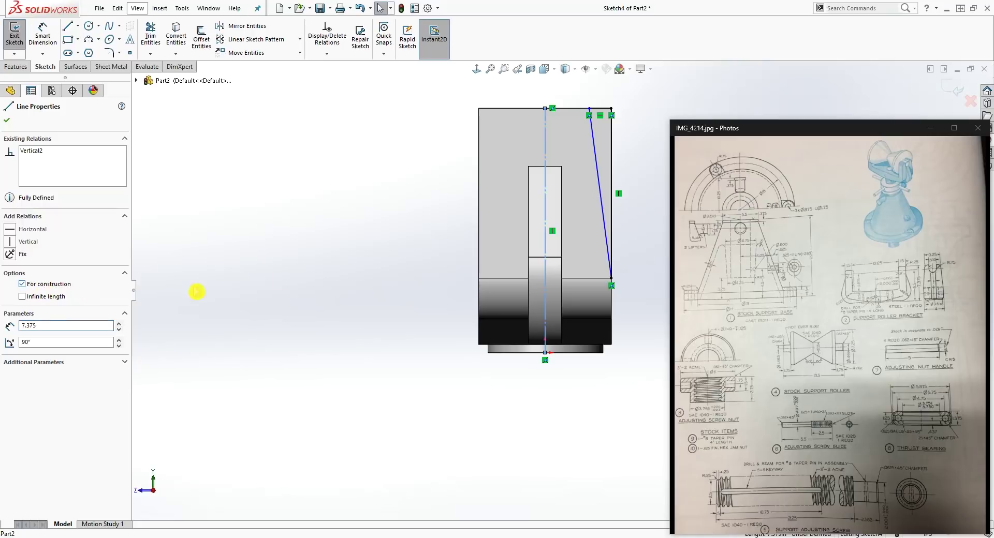
pyautogui.scroll(-3, 643, 228)
pyautogui.scroll(2, 629, 231)
pyautogui.scroll(-1, 626, 233)
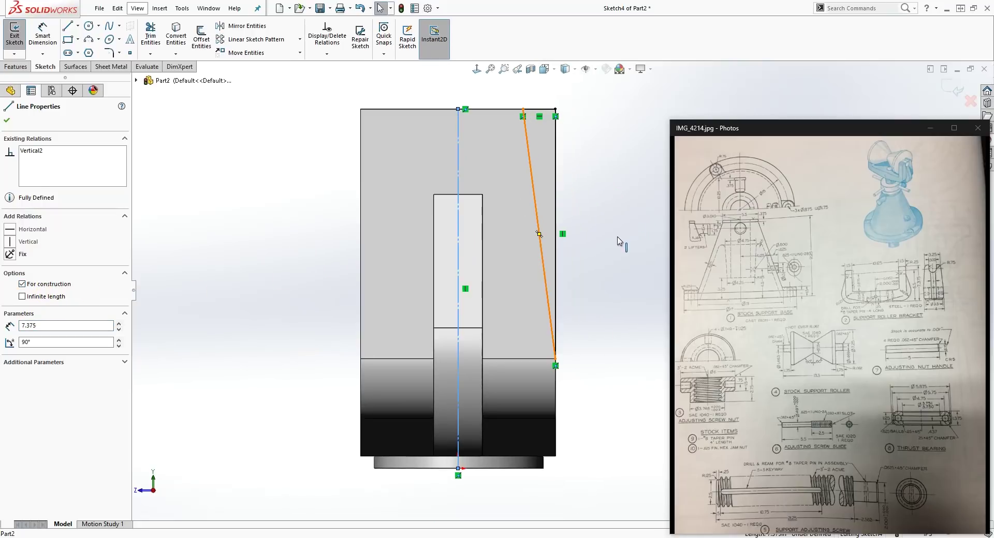
pyautogui.click(630, 283)
# Dimension the slanted line's top endpoint 3.25 from the centreline.
pyautogui.moveTo(536, 325); pyautogui.dragTo(535, 282, button='right')
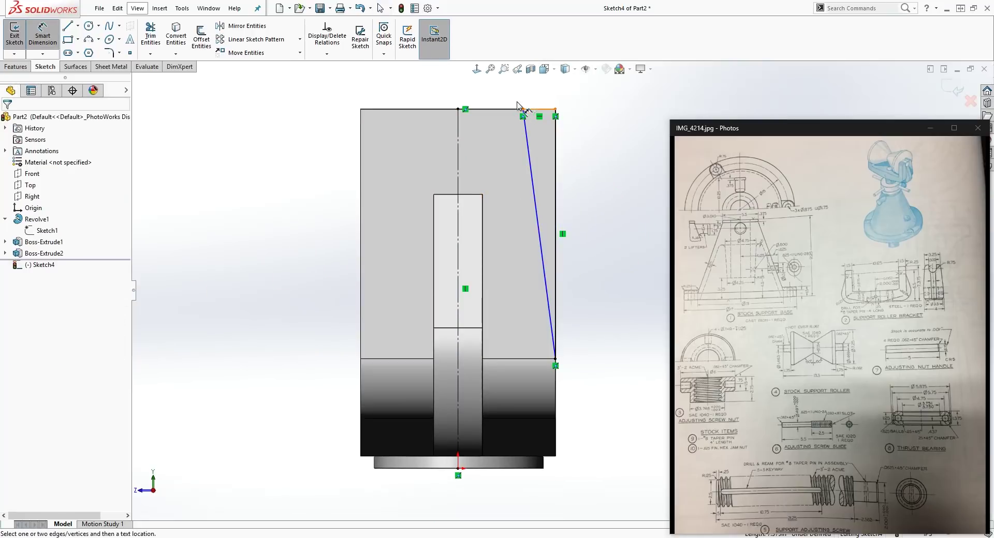
pyautogui.click(523, 110)
pyautogui.click(458, 130)
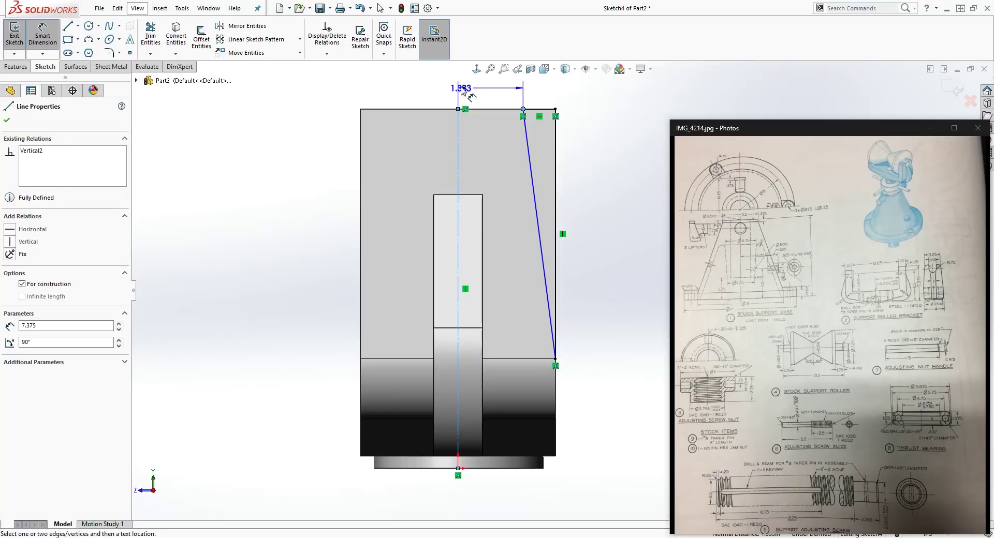
pyautogui.scroll(-2, 458, 93)
pyautogui.click(458, 103)
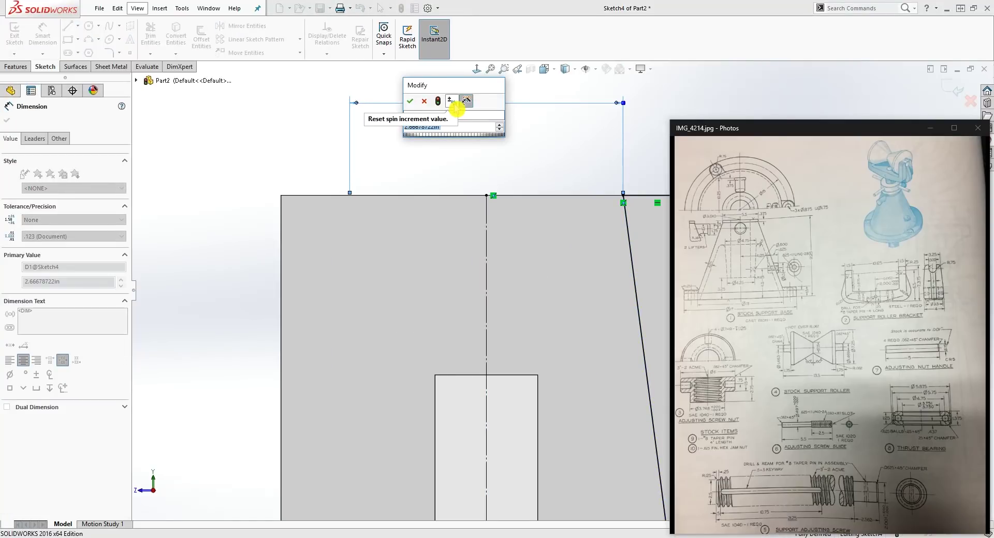
pyautogui.write('3.25')
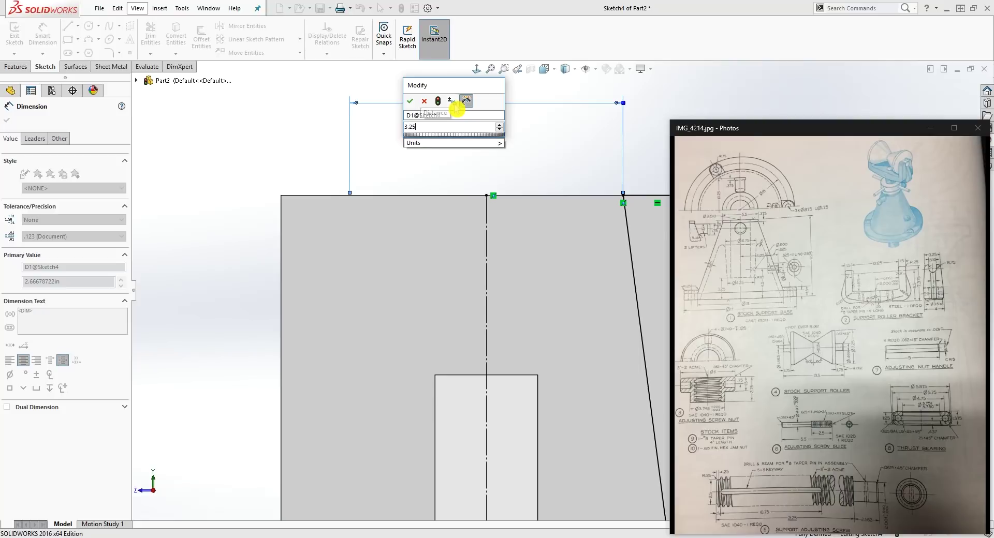
pyautogui.press('Return')
pyautogui.scroll(5, 506, 213)
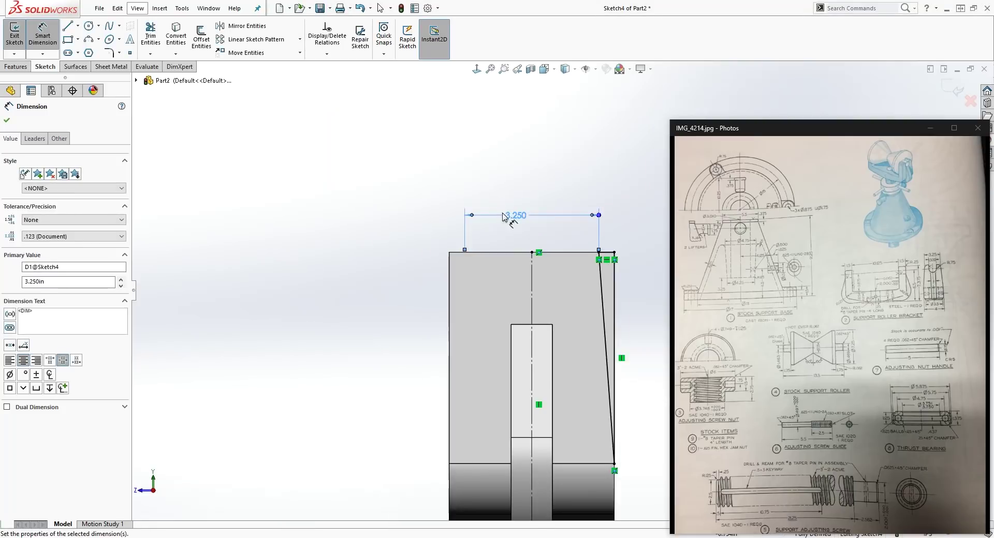
pyautogui.scroll(-2, 580, 398)
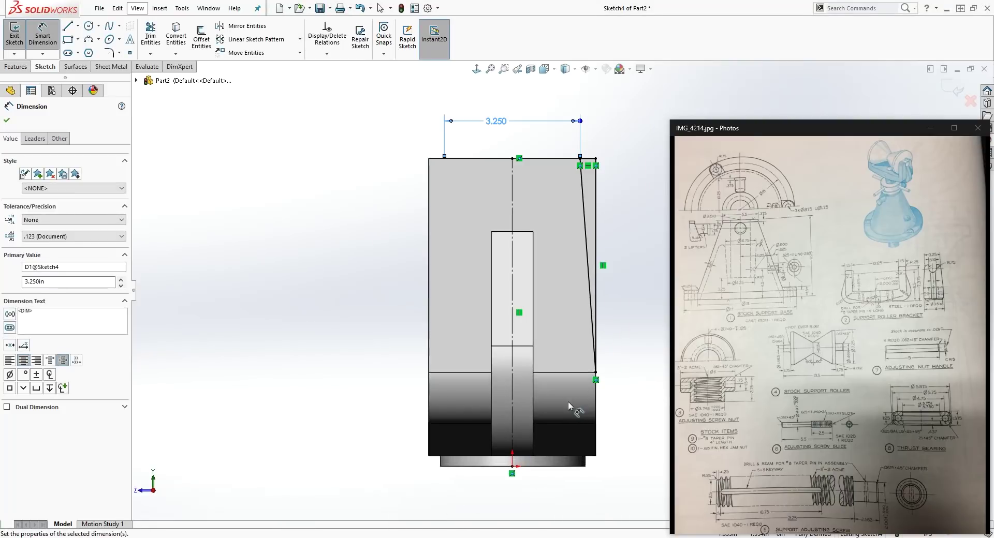
pyautogui.click(19, 69)
pyautogui.click(157, 39)
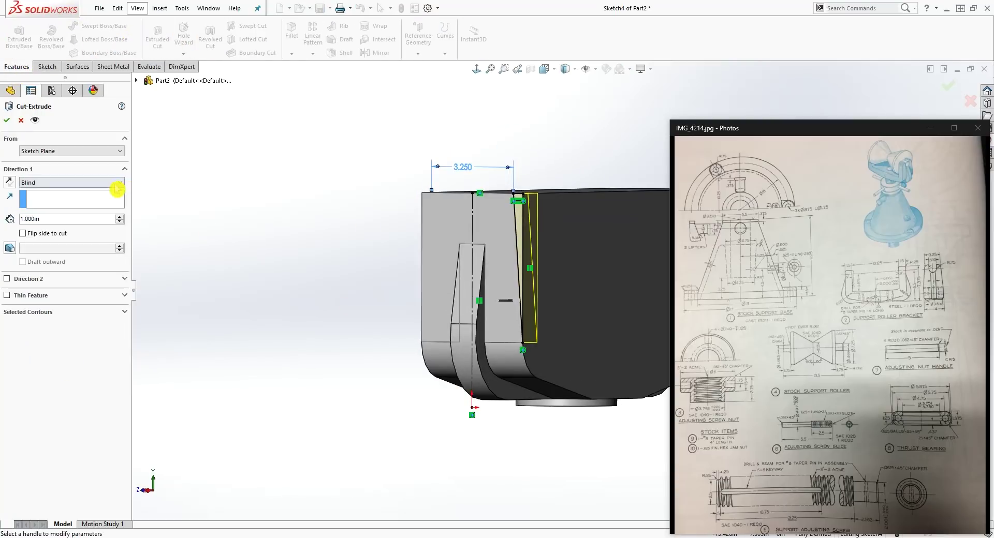
# Finish the slot cut with the Up To Next end condition.
pyautogui.click(119, 183)
pyautogui.click(73, 213)
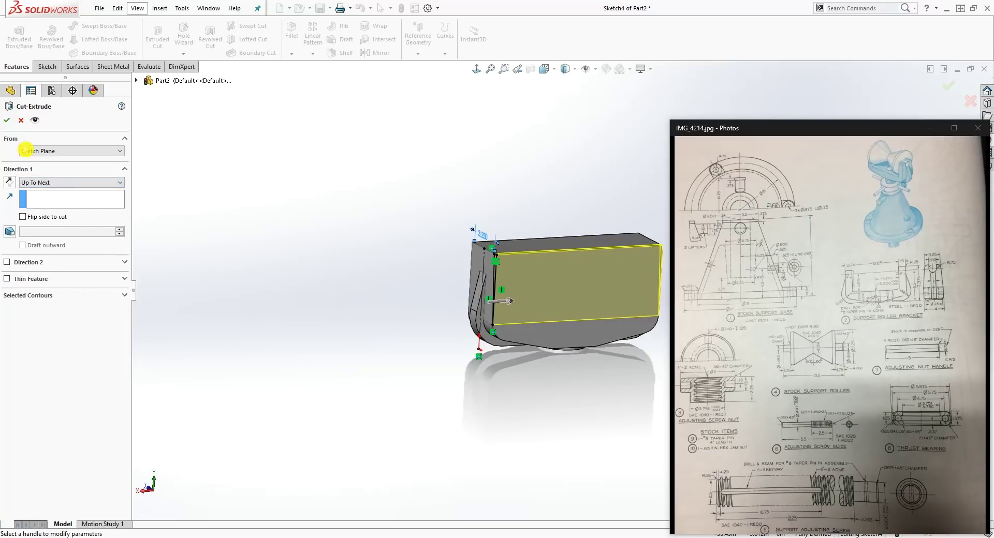
pyautogui.click(8, 122)
pyautogui.moveTo(290, 231); pyautogui.dragTo(344, 193, button='middle')
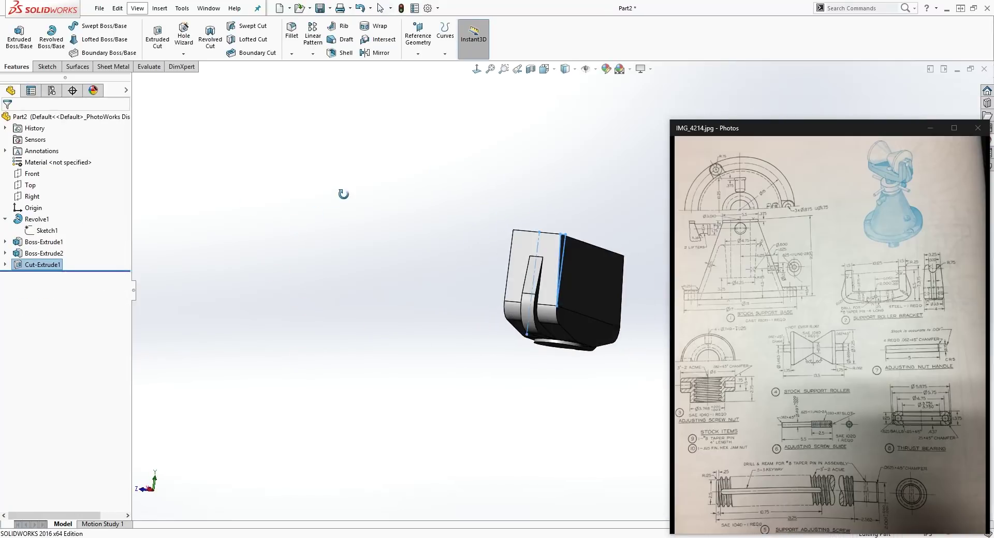
pyautogui.scroll(-3, 603, 266)
pyautogui.moveTo(604, 266); pyautogui.dragTo(611, 290, button='middle')
pyautogui.scroll(1, 572, 284)
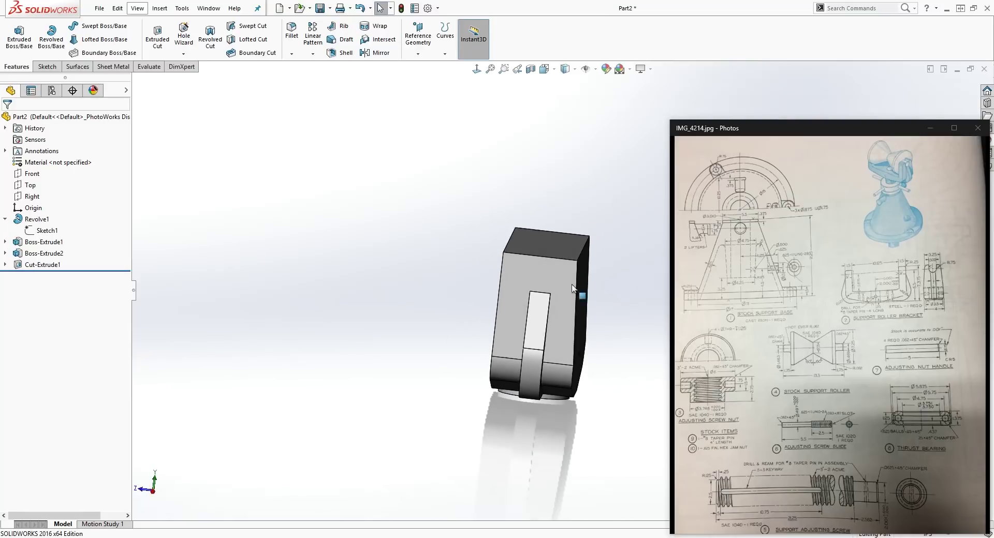
# Mirror Cut-Extrude1 across the Front plane to create Mirror1.
pyautogui.click(374, 53)
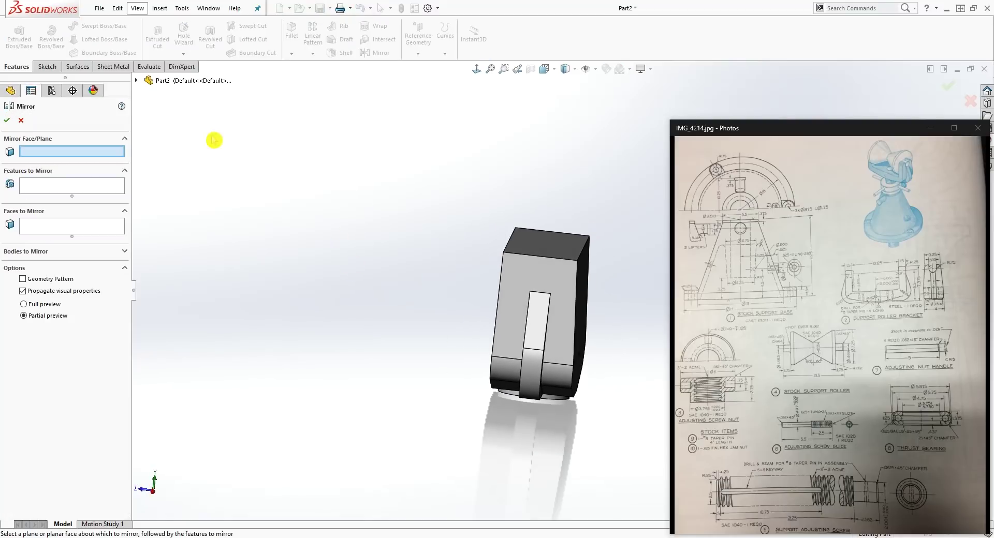
pyautogui.click(136, 81)
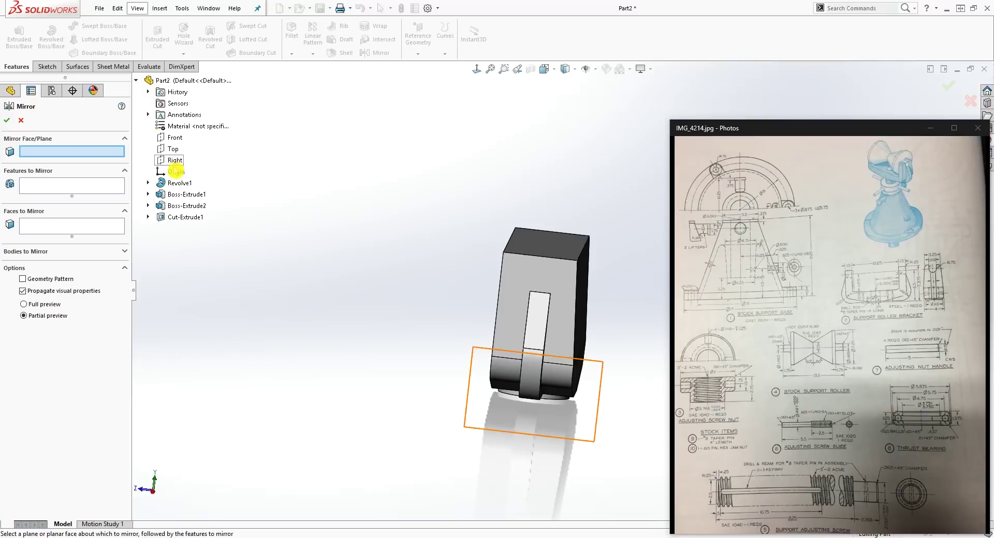
pyautogui.click(175, 138)
pyautogui.moveTo(344, 230)
pyautogui.mouseDown(button='middle')
pyautogui.moveTo(371, 159)
pyautogui.moveTo(353, 237)
pyautogui.mouseUp(button='middle')
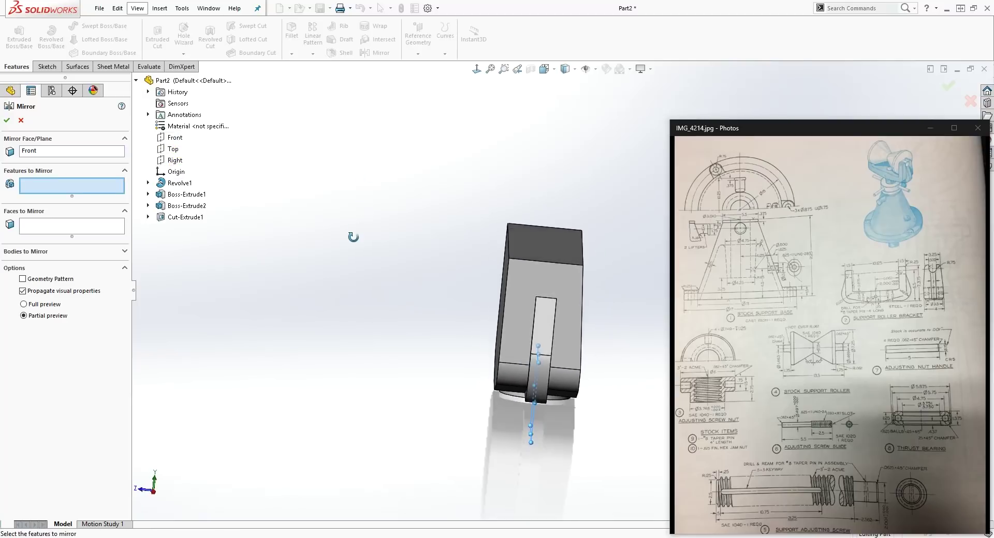
pyautogui.click(194, 220)
pyautogui.moveTo(337, 291); pyautogui.dragTo(344, 264, button='middle')
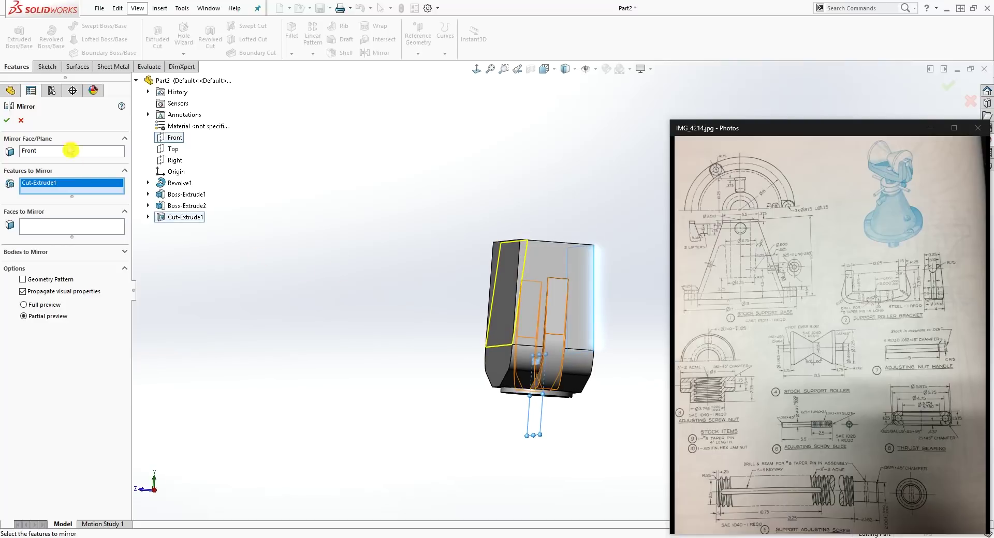
pyautogui.scroll(-5, 658, 341)
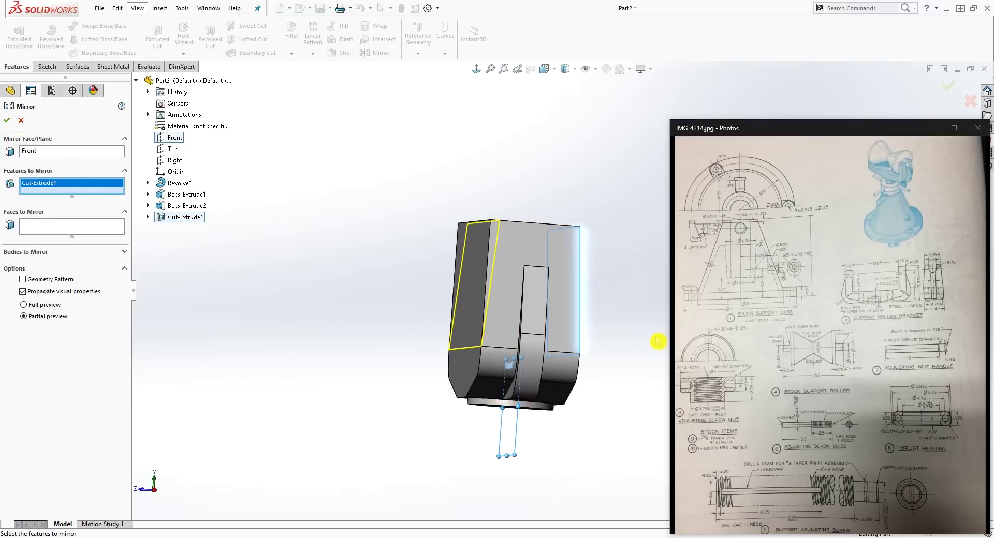
pyautogui.moveTo(601, 336); pyautogui.dragTo(580, 344, button='middle')
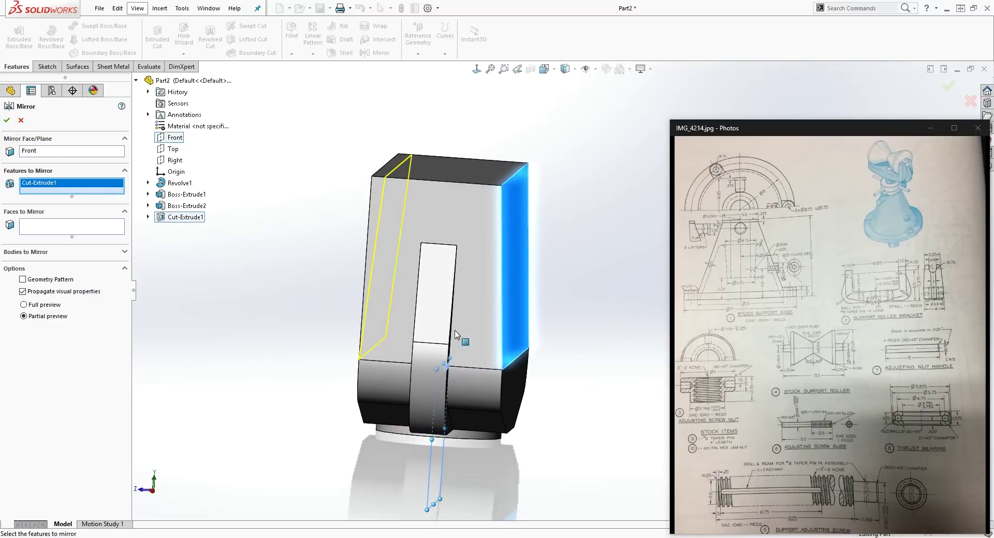
pyautogui.click(8, 123)
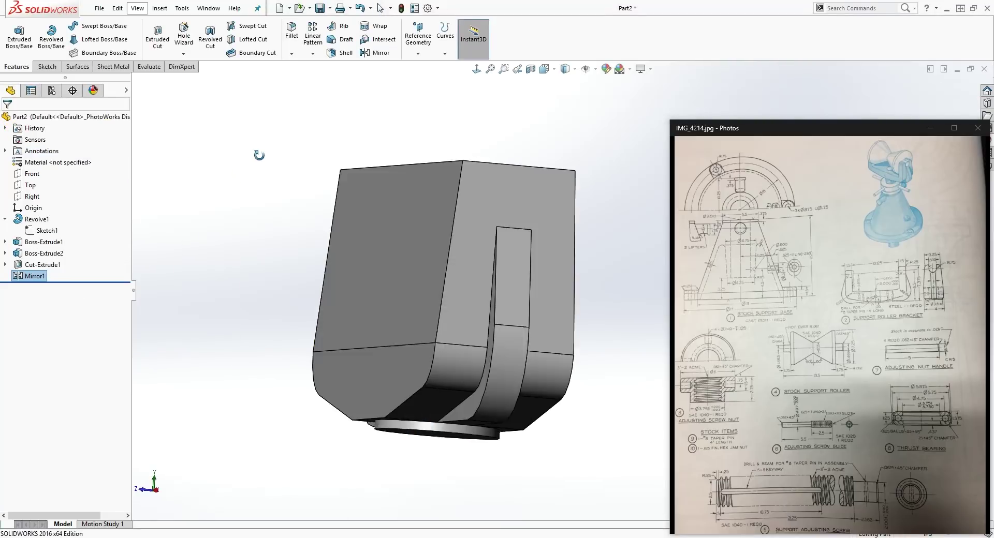
pyautogui.moveTo(513, 262); pyautogui.dragTo(580, 274, button='middle')
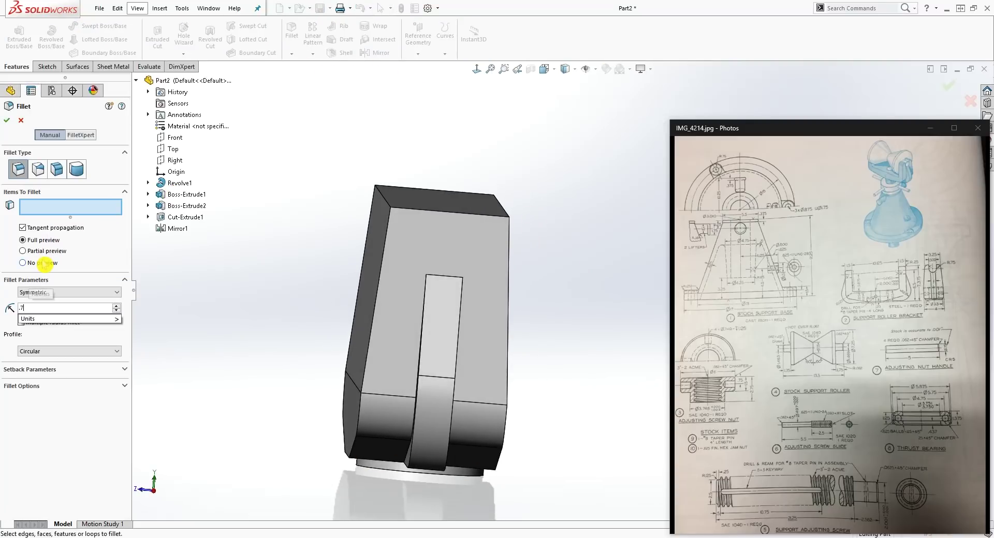
# Fillet the bracket's two top edges with a 0.75 in radius as Fillet1.
pyautogui.press('Return')
pyautogui.moveTo(413, 155); pyautogui.dragTo(502, 247, button='middle')
pyautogui.click(513, 212)
pyautogui.moveTo(513, 213); pyautogui.dragTo(481, 236, button='middle')
pyautogui.click(482, 234)
pyautogui.click(54, 144)
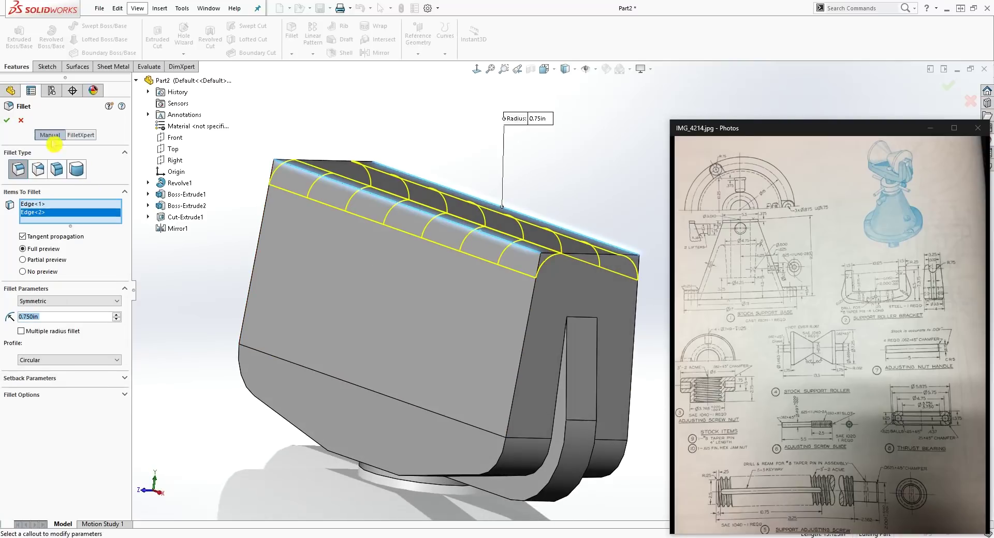
pyautogui.click(11, 123)
pyautogui.moveTo(492, 282); pyautogui.dragTo(598, 277, button='middle')
pyautogui.click(207, 86)
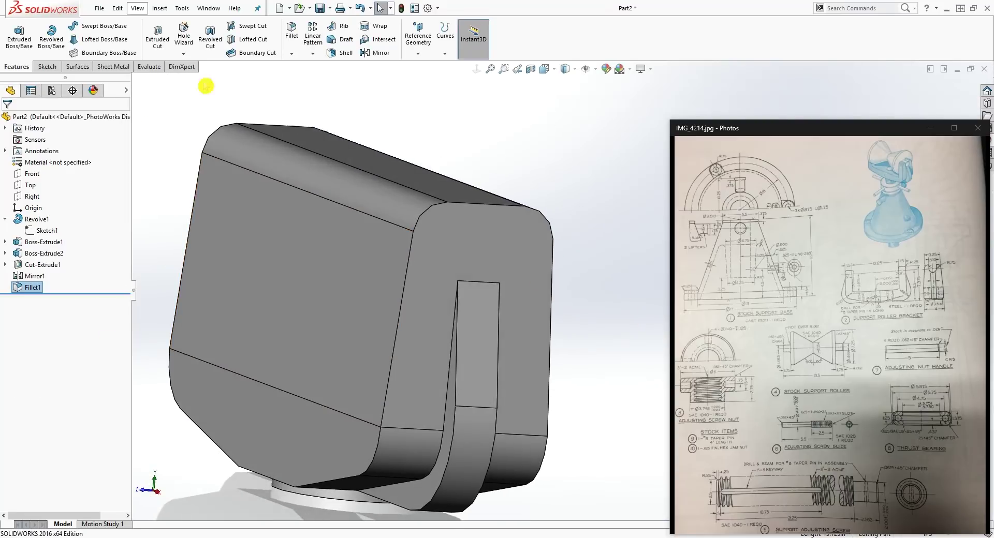
# Set a 0.25in fillet radius and select the slot, bottom, vertical and curved edges to round.
pyautogui.write('.25')
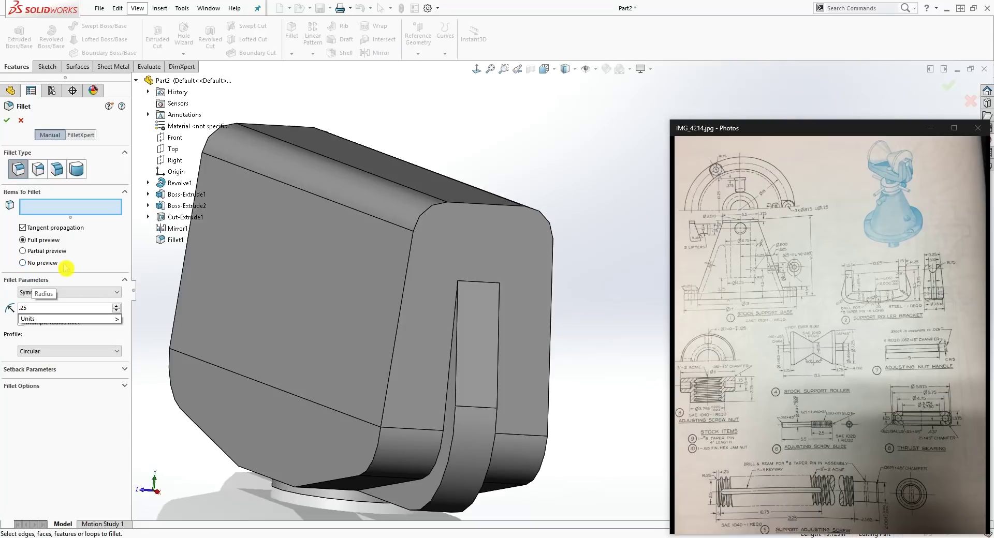
pyautogui.click(518, 172)
pyautogui.click(492, 204)
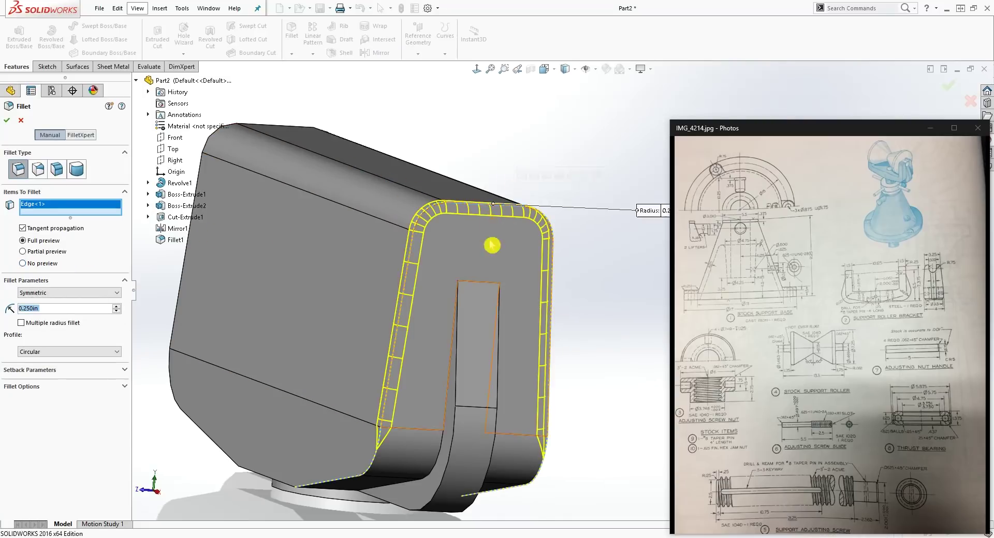
pyautogui.scroll(2, 556, 243)
pyautogui.scroll(-6, 477, 378)
pyautogui.click(495, 374)
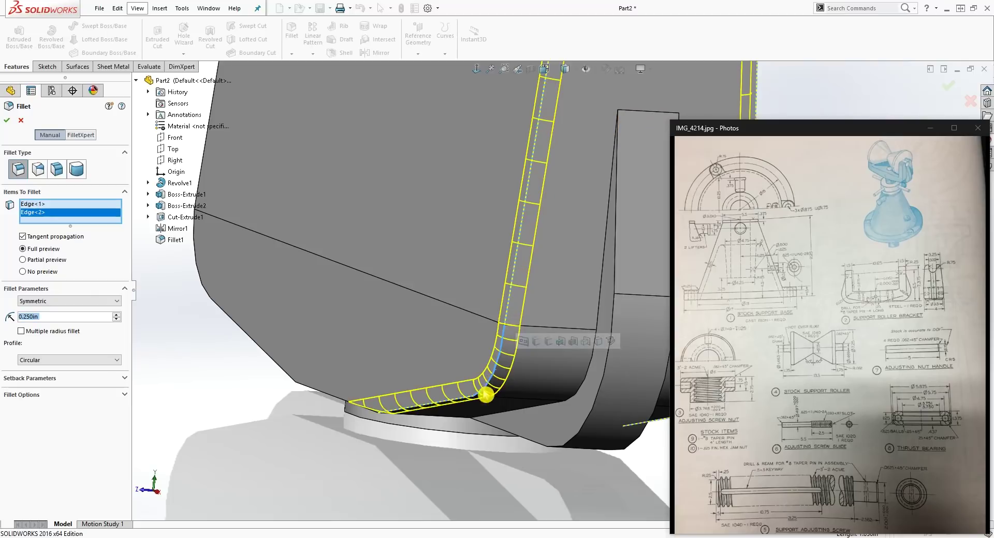
pyautogui.scroll(-5, 466, 396)
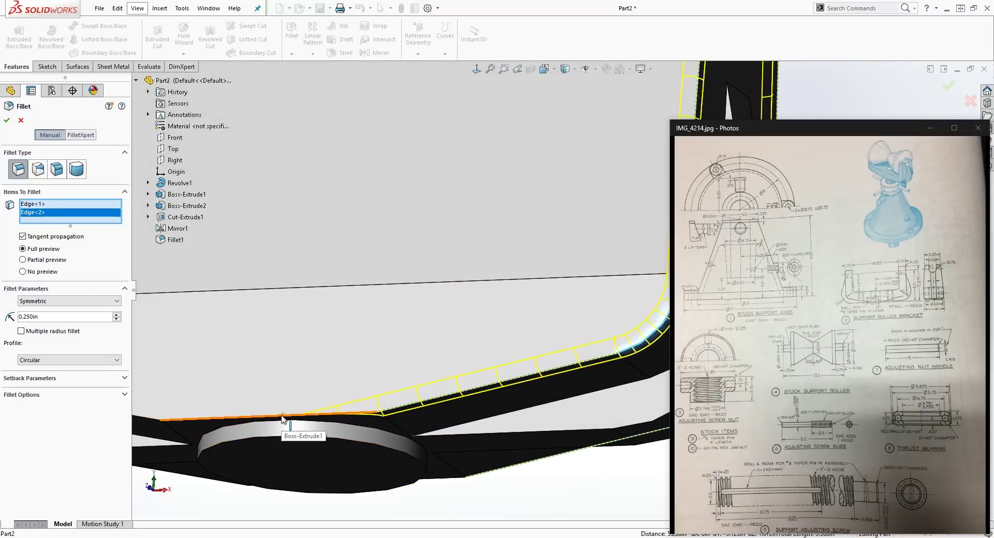
pyautogui.click(284, 414)
pyautogui.scroll(3, 286, 340)
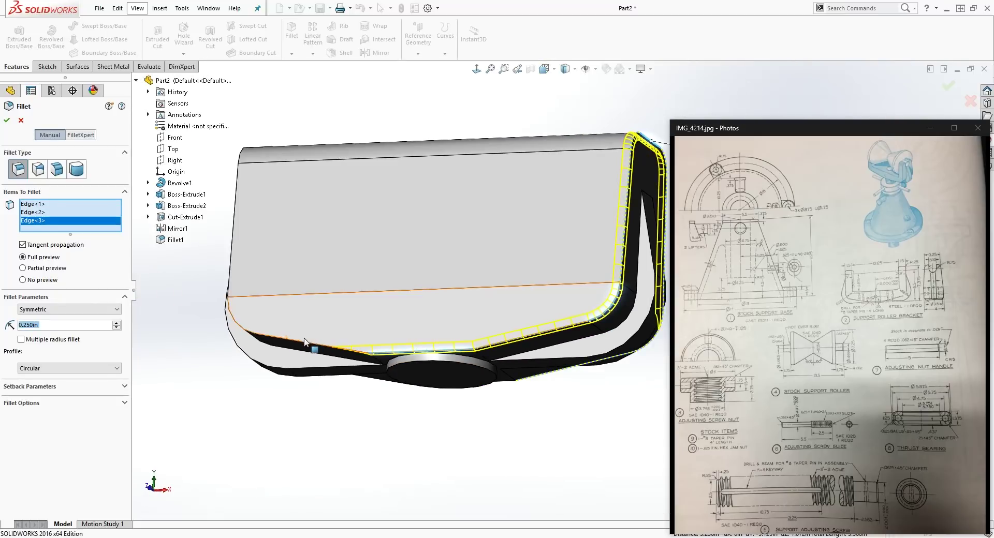
pyautogui.click(288, 343)
pyautogui.moveTo(287, 342); pyautogui.dragTo(315, 256, button='middle')
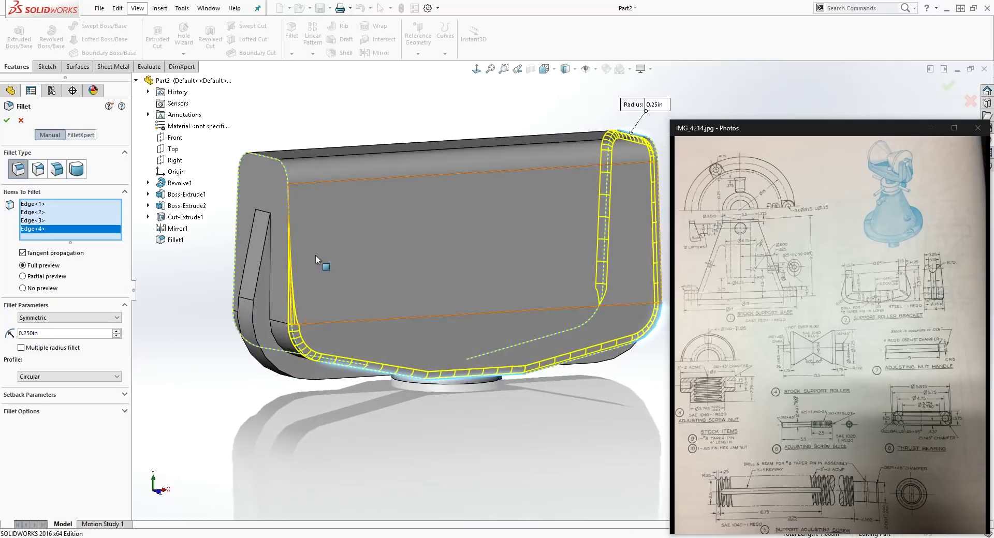
pyautogui.click(288, 193)
pyautogui.moveTo(302, 252); pyautogui.dragTo(434, 218, button='middle')
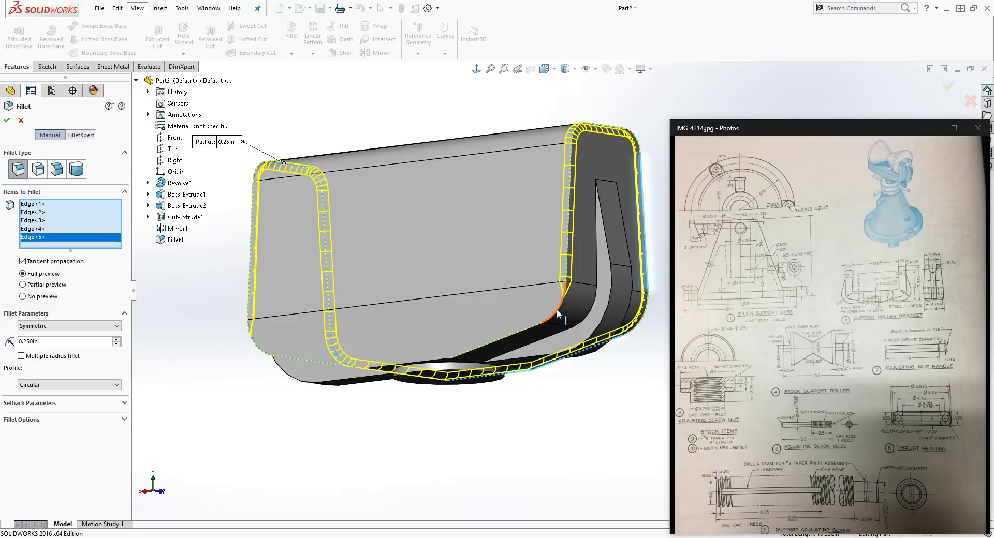
pyautogui.scroll(-5, 558, 309)
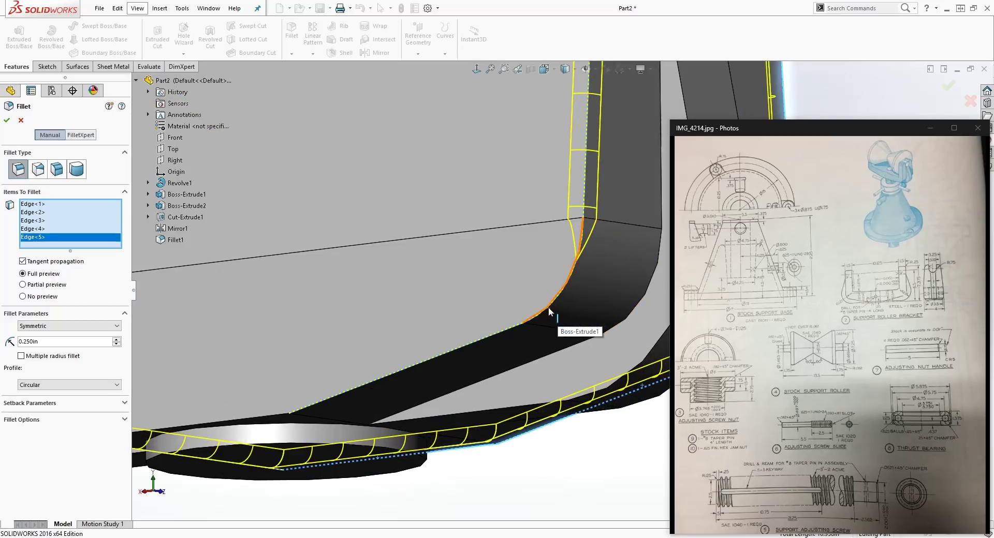
pyautogui.click(549, 308)
pyautogui.scroll(3, 525, 339)
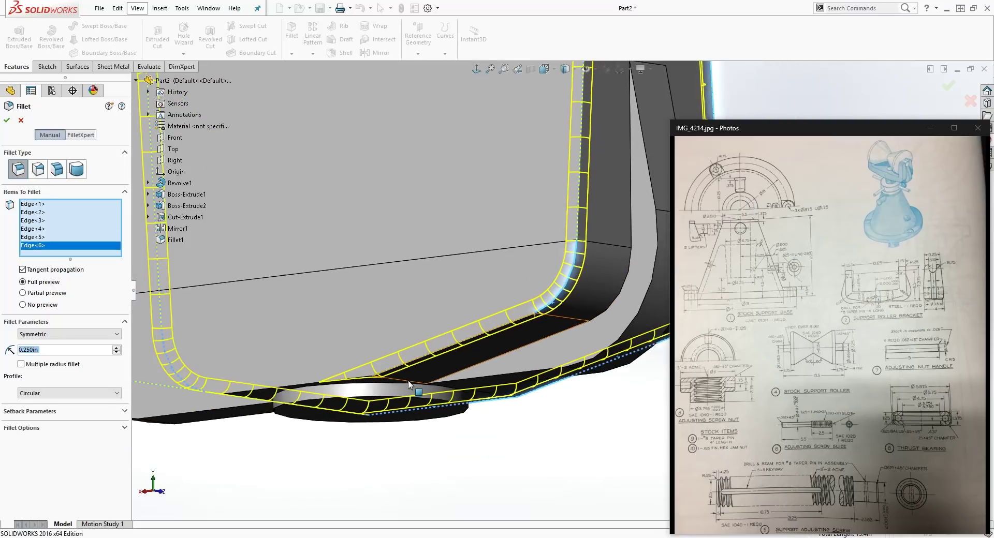
pyautogui.click(316, 384)
pyautogui.scroll(3, 274, 396)
pyautogui.scroll(-3, 275, 396)
pyautogui.moveTo(406, 316); pyautogui.dragTo(431, 284, button='middle')
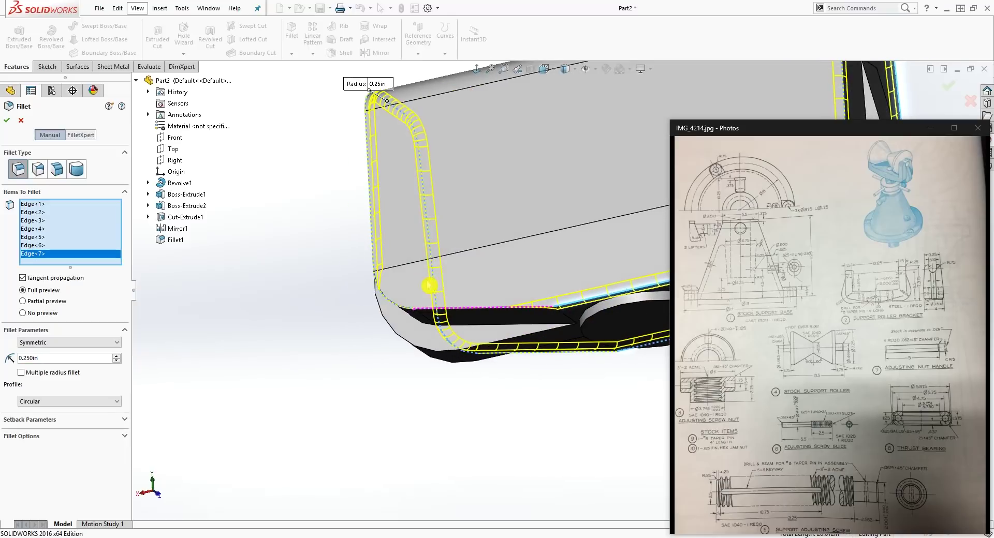
pyautogui.click(490, 310)
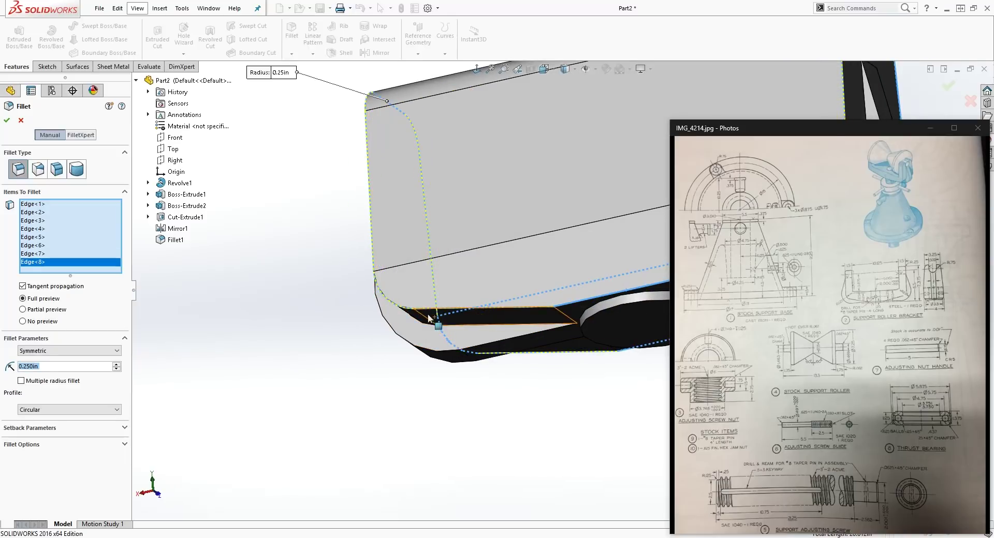
pyautogui.moveTo(497, 316); pyautogui.dragTo(501, 279, button='middle')
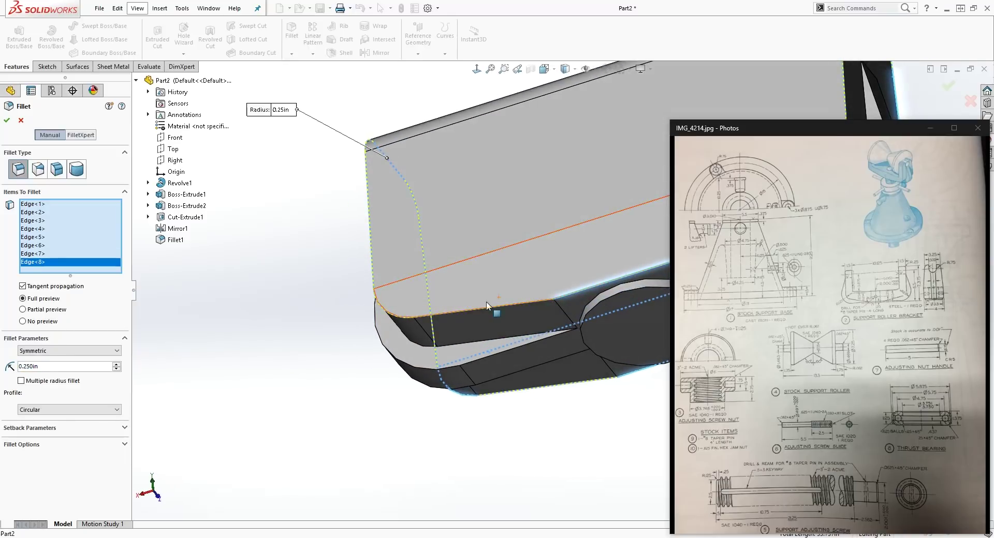
pyautogui.click(407, 322)
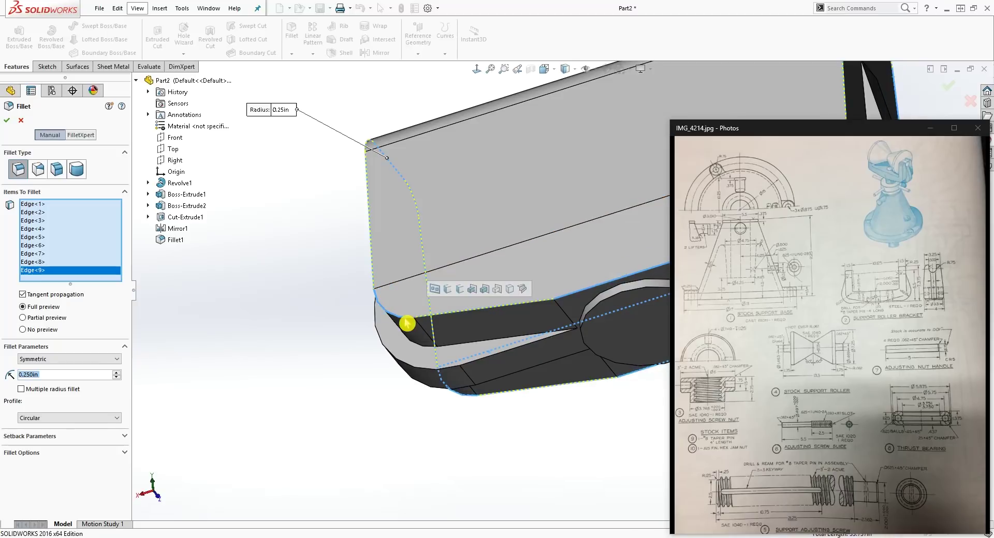
# Clean up the fillet selection by dropping stray faces and unwanted corner edges.
pyautogui.click(477, 316)
pyautogui.click(460, 318)
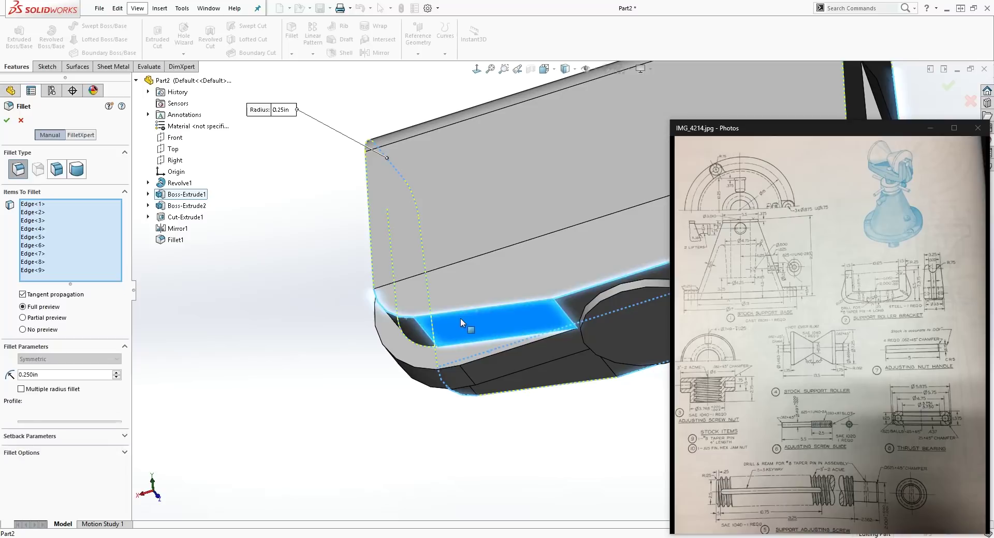
pyautogui.click(465, 312)
pyautogui.moveTo(482, 320); pyautogui.dragTo(477, 266, button='middle')
pyautogui.click(477, 266)
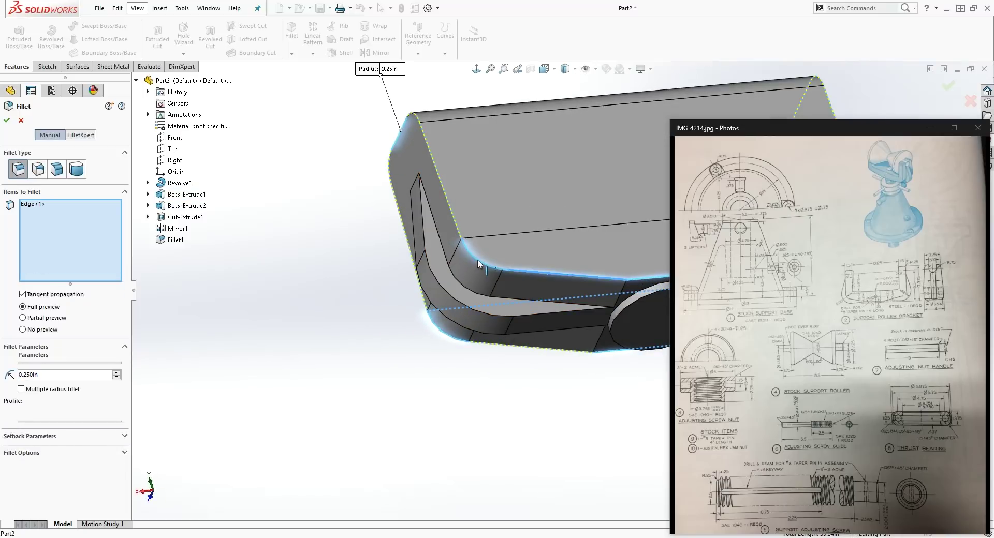
pyautogui.click(539, 273)
pyautogui.click(618, 286)
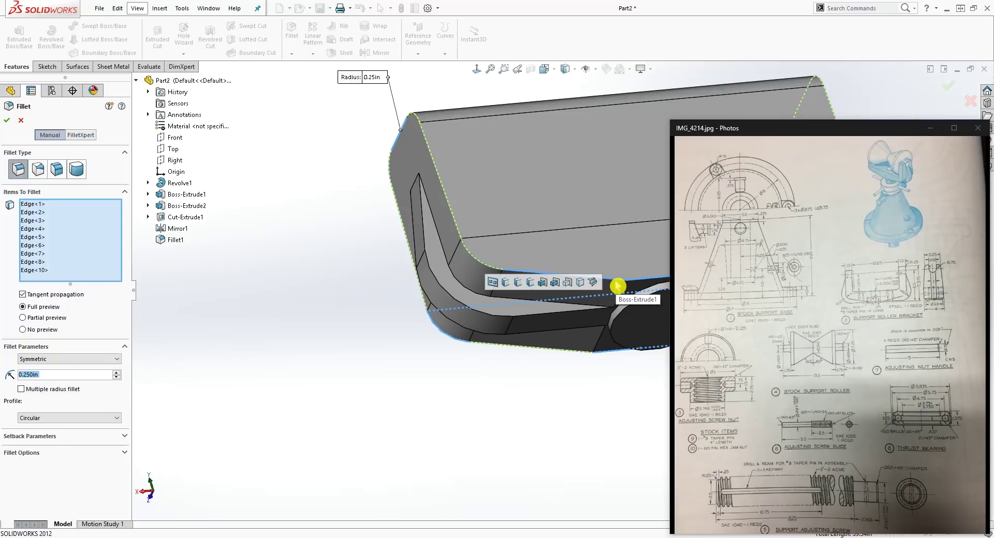
pyautogui.click(618, 287)
pyautogui.click(571, 298)
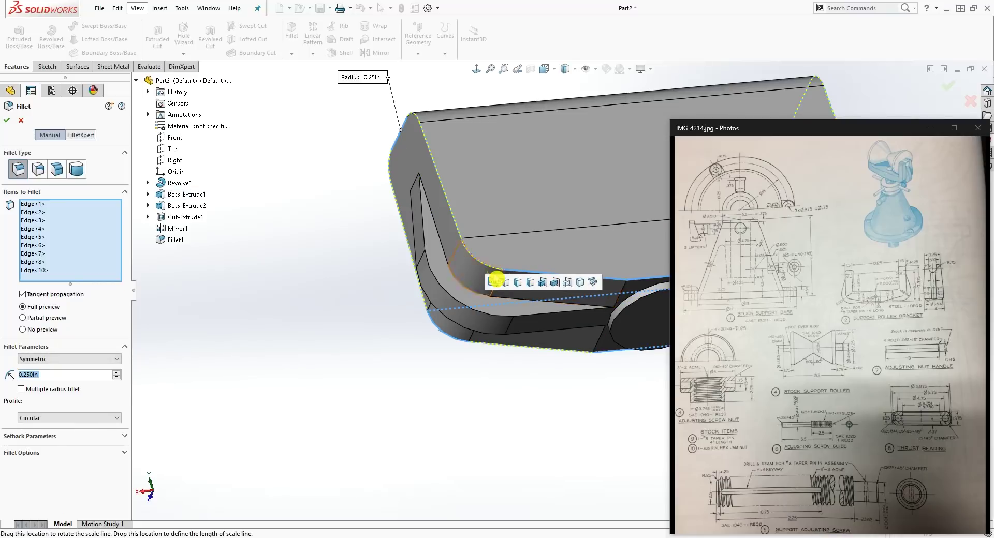
pyautogui.click(512, 273)
pyautogui.scroll(4, 574, 314)
pyautogui.scroll(-6, 640, 294)
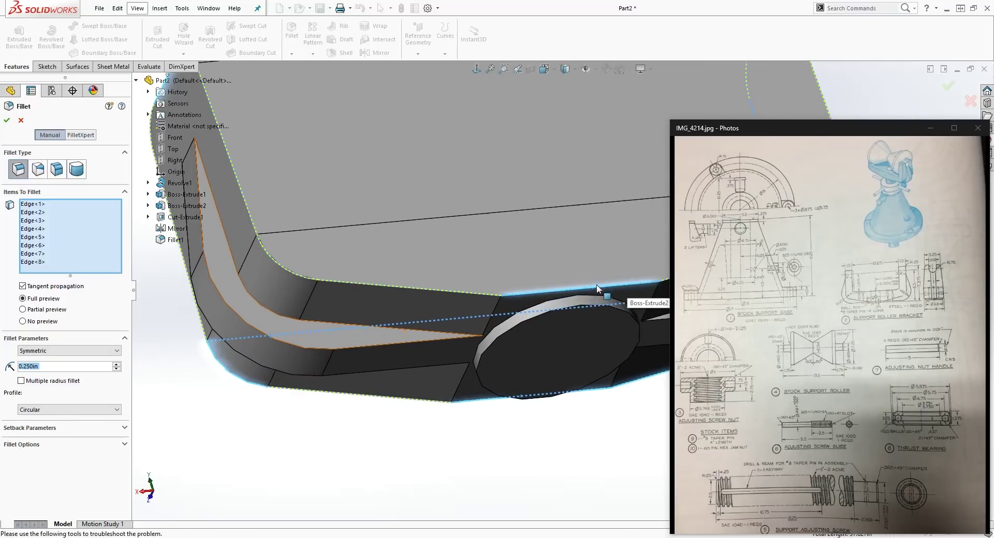
pyautogui.click(583, 292)
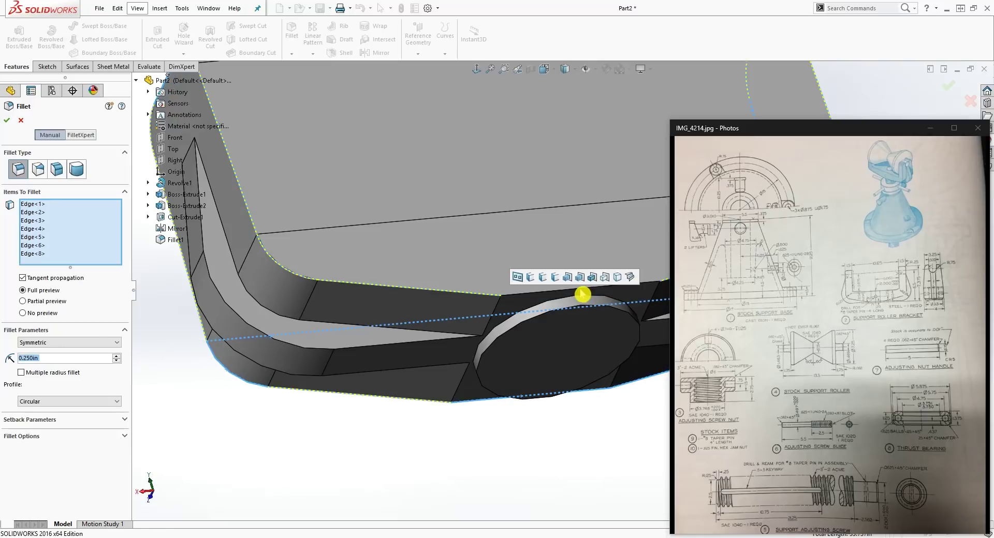
pyautogui.scroll(4, 557, 348)
pyautogui.moveTo(557, 348); pyautogui.dragTo(523, 272, button='middle')
pyautogui.scroll(-5, 528, 270)
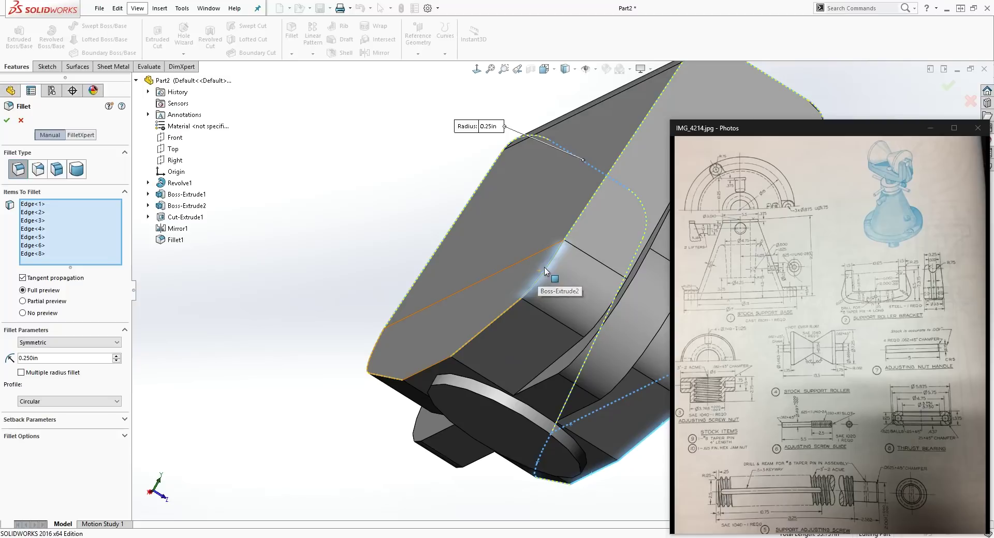
pyautogui.click(547, 268)
# Add the last two bottom edges and apply the 0.25in fillet as Fillet1.
pyautogui.moveTo(487, 338); pyautogui.dragTo(546, 323, button='middle')
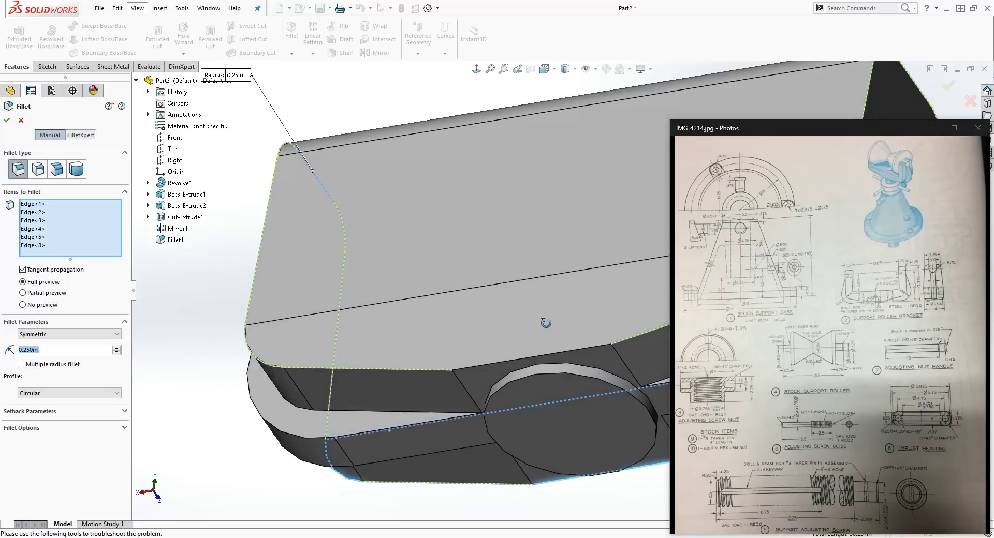
pyautogui.click(486, 362)
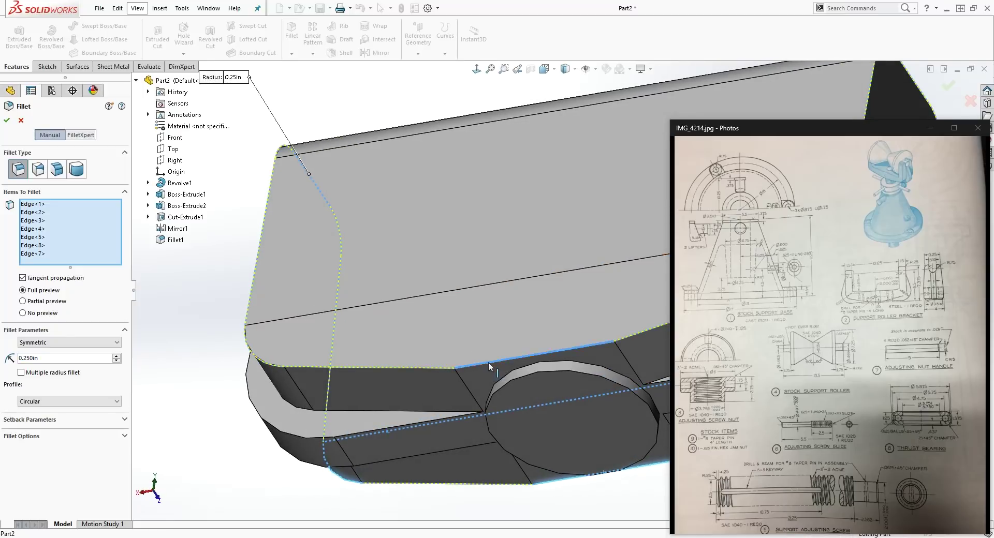
pyautogui.click(649, 335)
pyautogui.scroll(8, 637, 352)
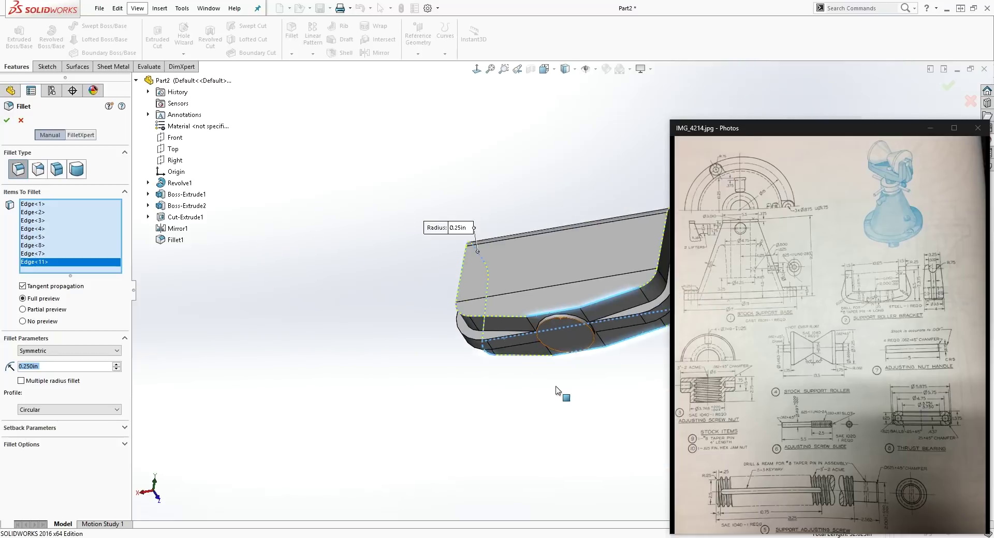
pyautogui.moveTo(609, 315); pyautogui.dragTo(518, 305, button='middle')
pyautogui.scroll(-3, 497, 300)
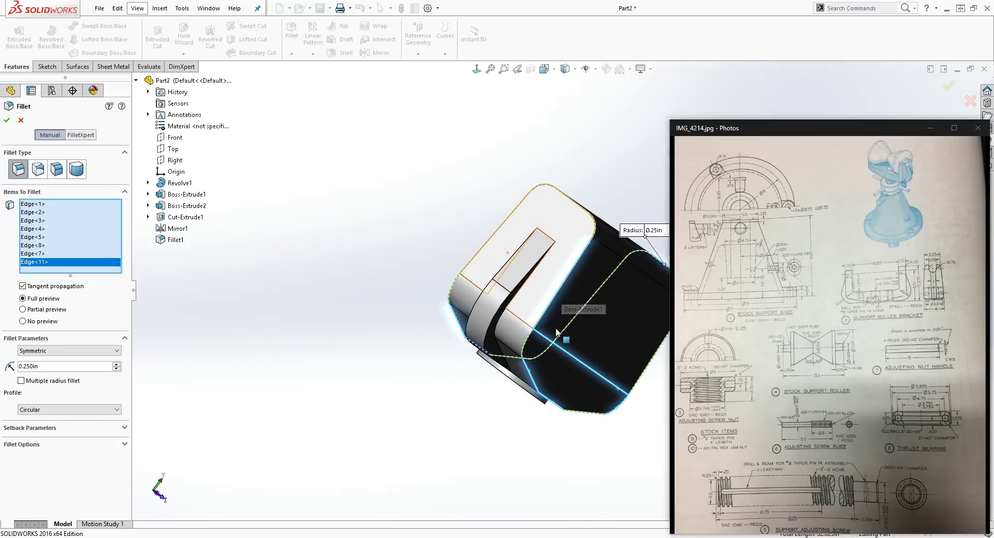
pyautogui.scroll(-4, 492, 298)
pyautogui.click(7, 120)
pyautogui.scroll(3, 435, 325)
pyautogui.moveTo(440, 328); pyautogui.dragTo(570, 391, button='middle')
pyautogui.scroll(5, 599, 357)
pyautogui.scroll(-5, 605, 336)
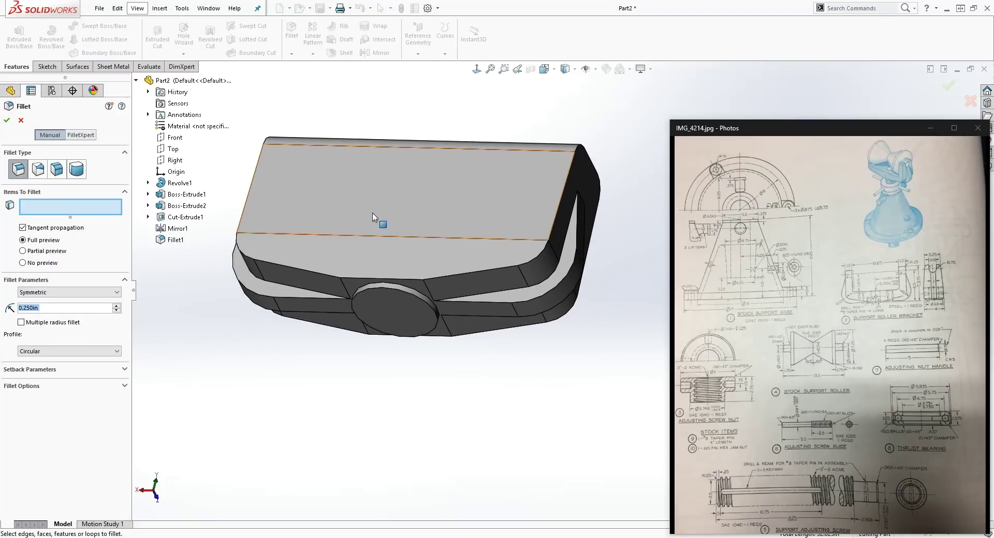
# Select the top and lower outline edges for a second 0.25in fillet.
pyautogui.moveTo(377, 216); pyautogui.dragTo(384, 219, button='middle')
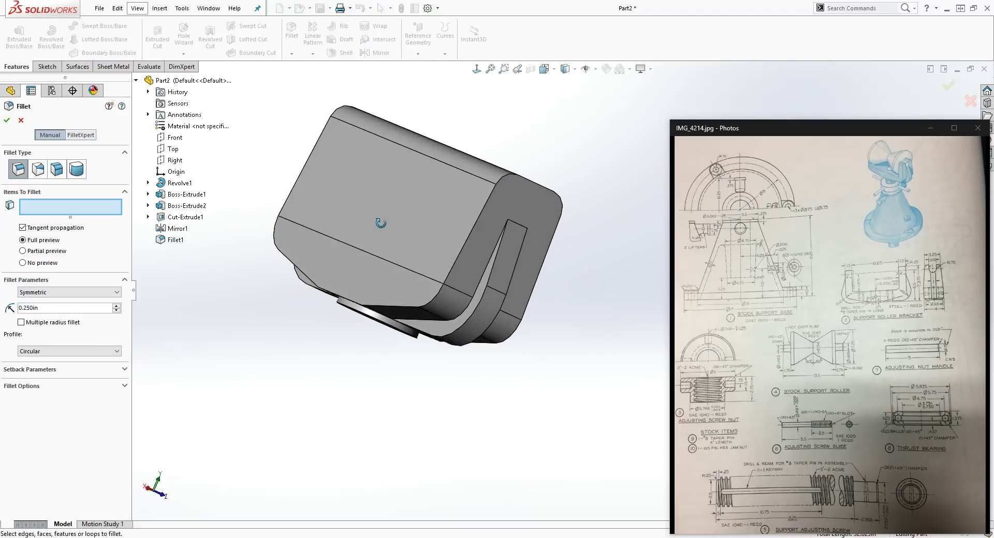
pyautogui.click(509, 180)
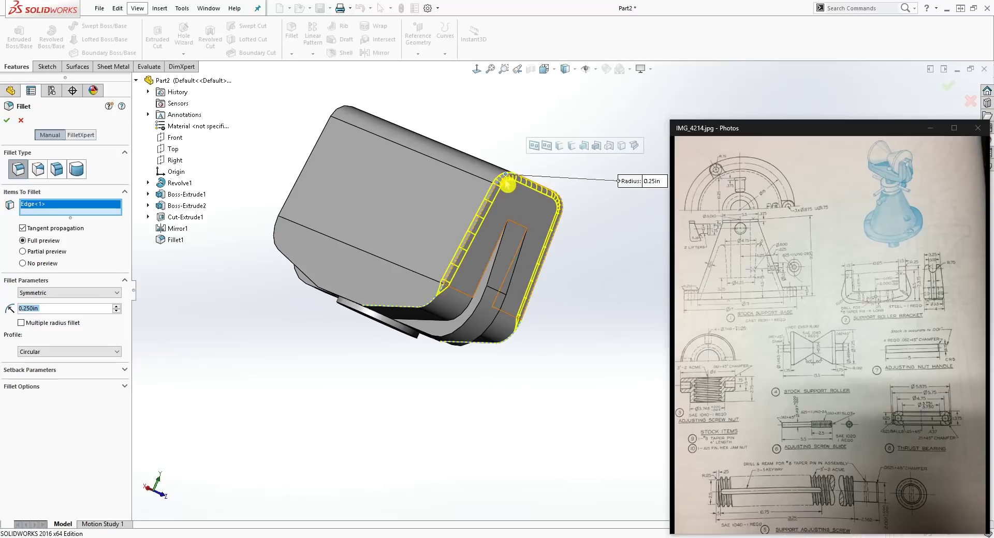
pyautogui.click(421, 311)
pyautogui.moveTo(421, 310); pyautogui.dragTo(347, 191, button='middle')
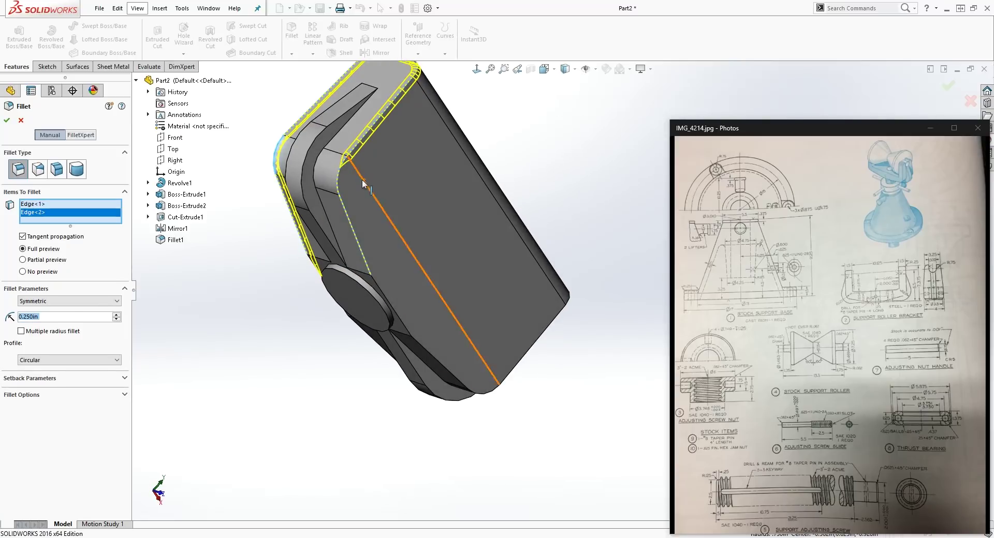
pyautogui.click(341, 183)
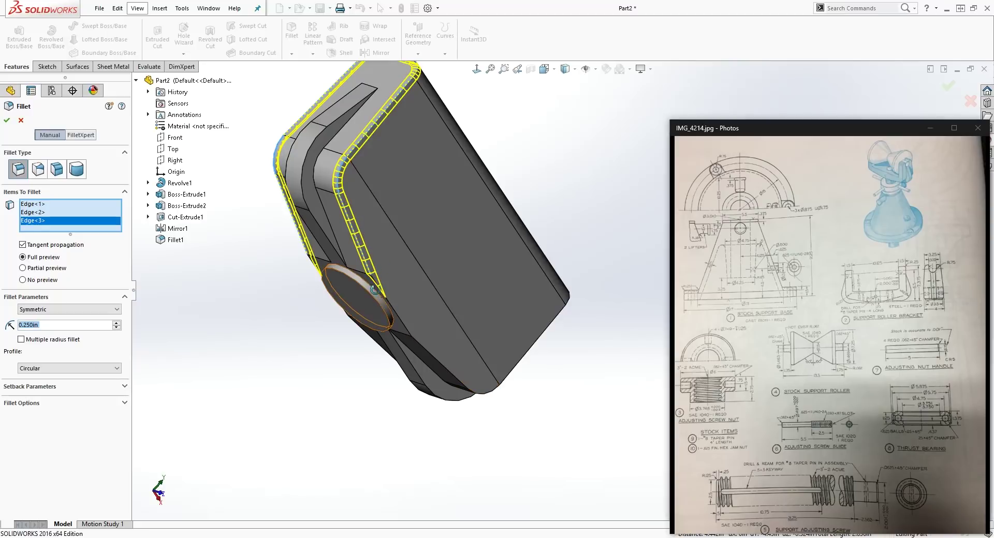
pyautogui.moveTo(381, 263); pyautogui.dragTo(336, 206, button='middle')
pyautogui.click(404, 316)
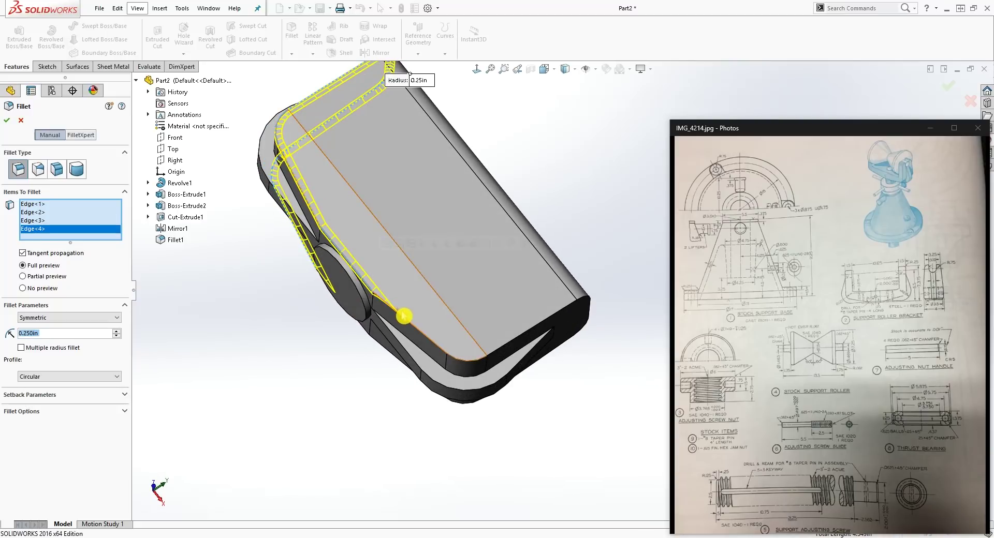
pyautogui.click(409, 321)
# Add the remaining outline edges, eight in total, and apply Fillet2.
pyautogui.moveTo(430, 334); pyautogui.dragTo(500, 290, button='middle')
pyautogui.click(502, 277)
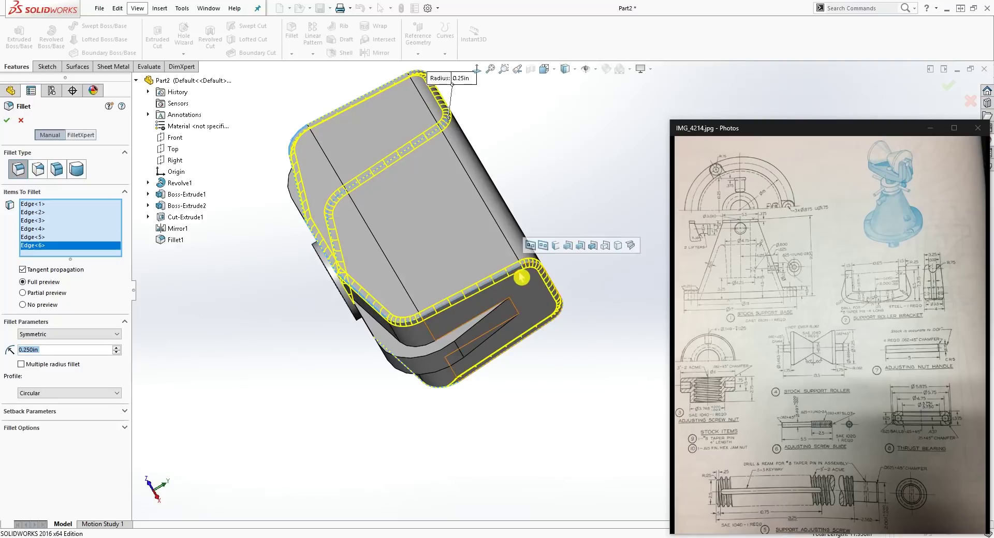
pyautogui.moveTo(515, 271); pyautogui.dragTo(432, 209, button='middle')
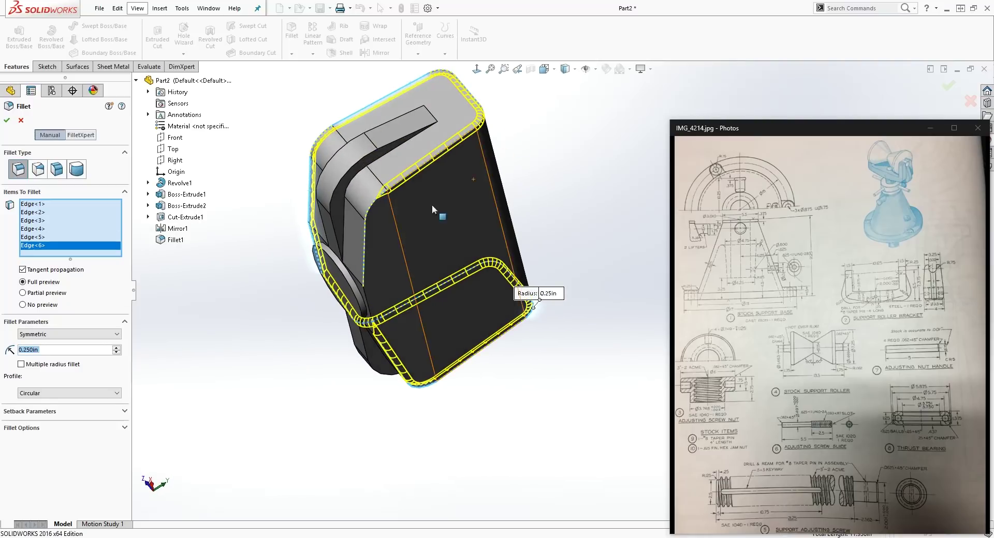
pyautogui.click(371, 210)
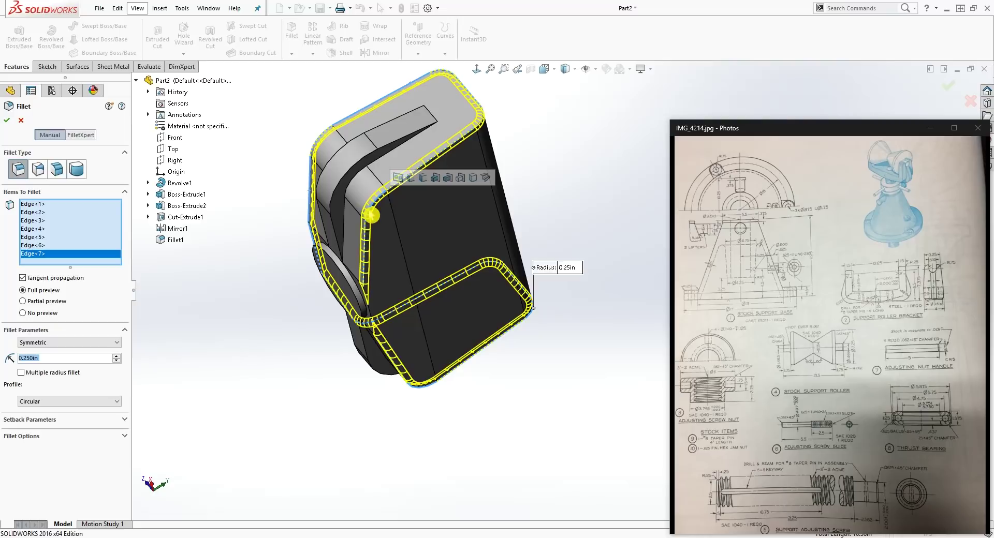
pyautogui.moveTo(393, 319); pyautogui.dragTo(368, 159, button='middle')
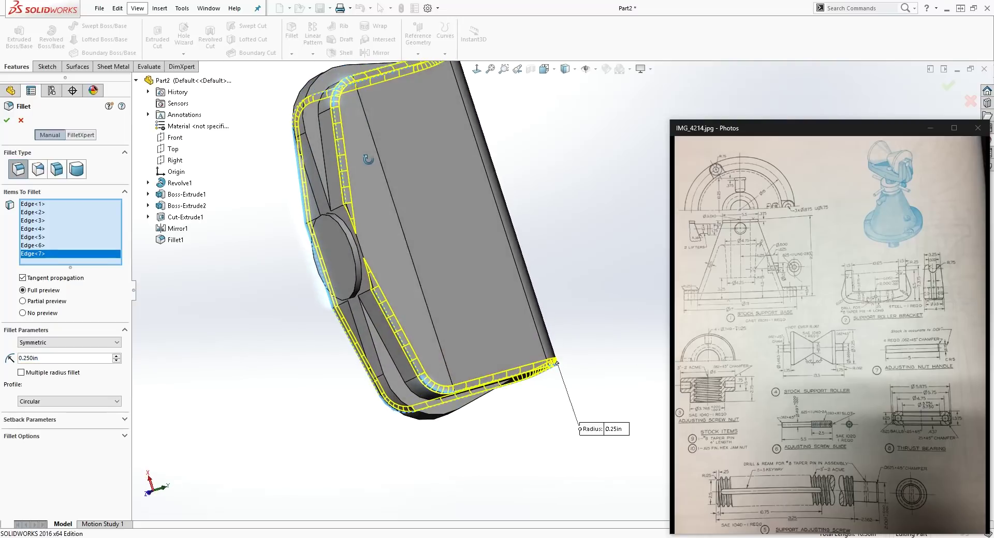
pyautogui.click(361, 251)
pyautogui.moveTo(306, 326); pyautogui.dragTo(537, 249, button='middle')
pyautogui.scroll(3, 549, 222)
pyautogui.scroll(-3, 628, 168)
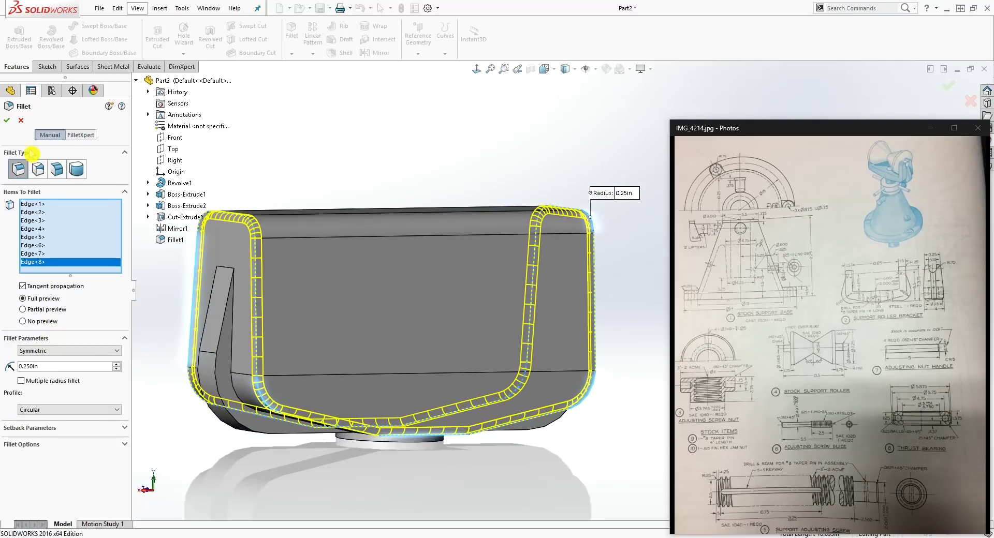
pyautogui.click(7, 123)
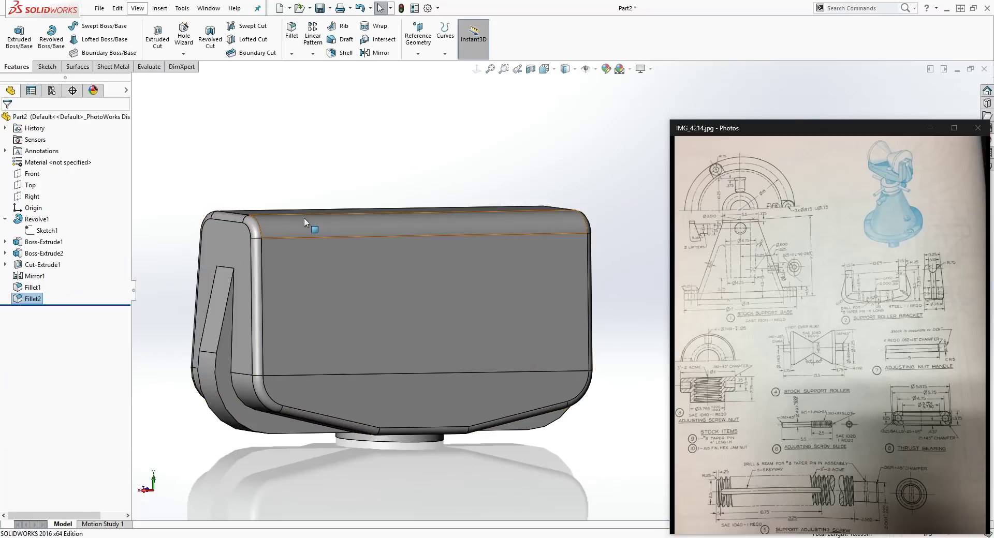
# Start a sketch on the Right plane and view it normal to the screen.
pyautogui.moveTo(321, 188)
pyautogui.mouseDown(button='middle')
pyautogui.moveTo(421, 193)
pyautogui.moveTo(453, 162)
pyautogui.moveTo(310, 179)
pyautogui.mouseUp(button='middle')
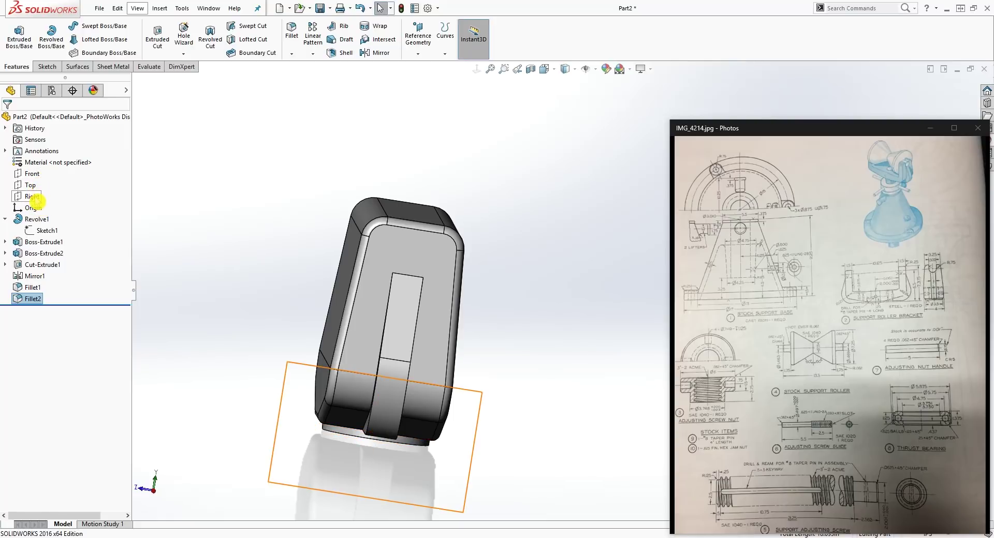
pyautogui.click(32, 196)
pyautogui.moveTo(379, 228)
pyautogui.mouseDown(button='middle')
pyautogui.moveTo(468, 204)
pyautogui.moveTo(284, 129)
pyautogui.mouseUp(button='middle')
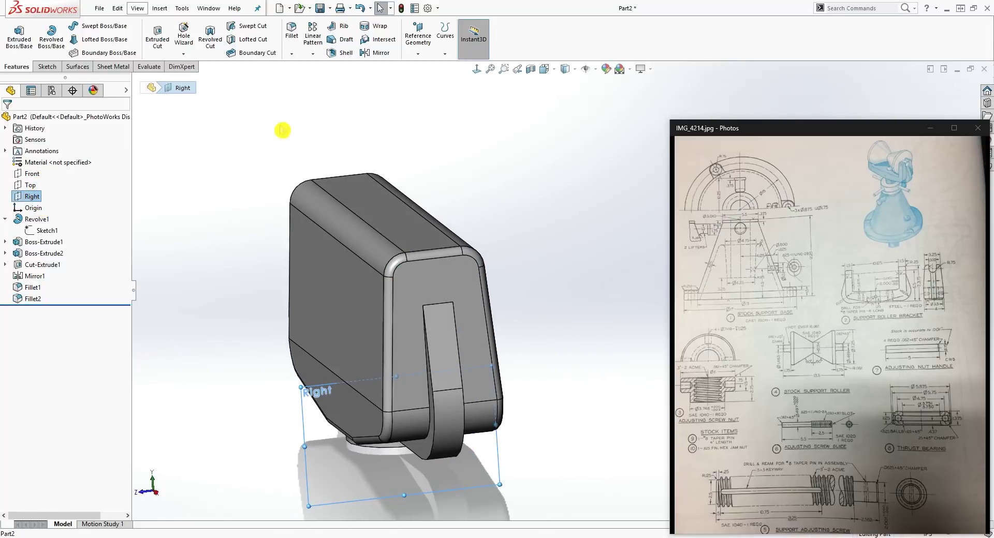
pyautogui.click(46, 66)
pyautogui.click(15, 34)
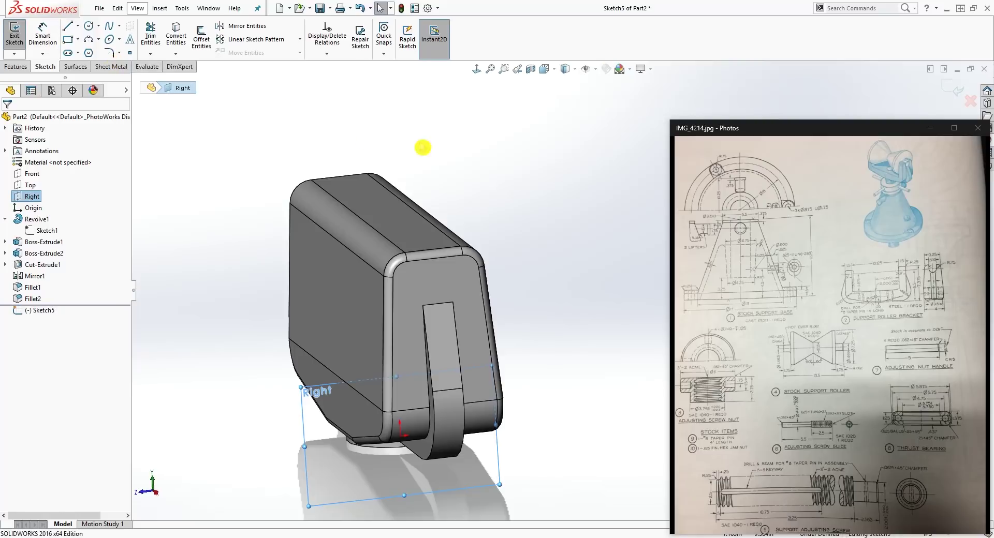
pyautogui.click(476, 70)
pyautogui.scroll(7, 539, 198)
pyautogui.scroll(-4, 624, 255)
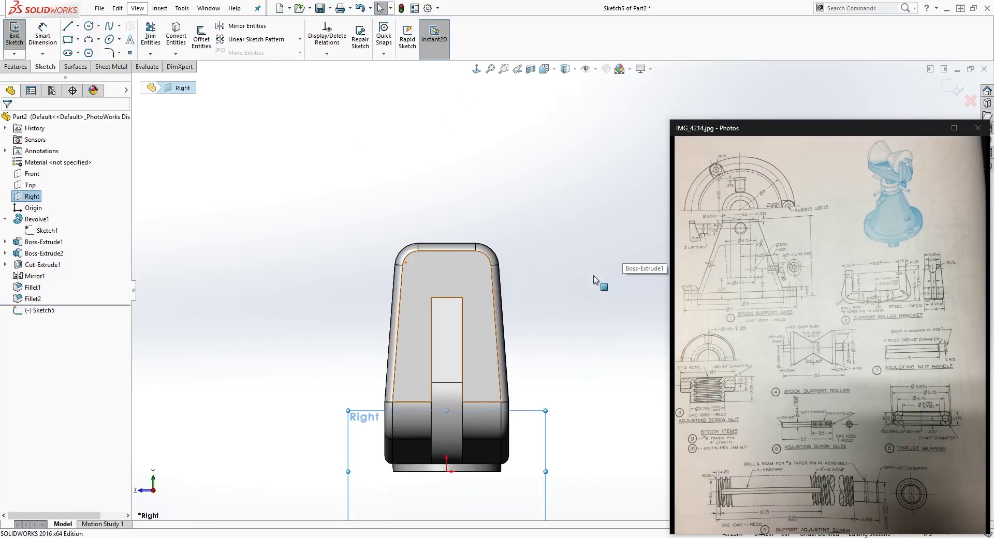
pyautogui.scroll(1, 595, 282)
pyautogui.scroll(-1, 594, 305)
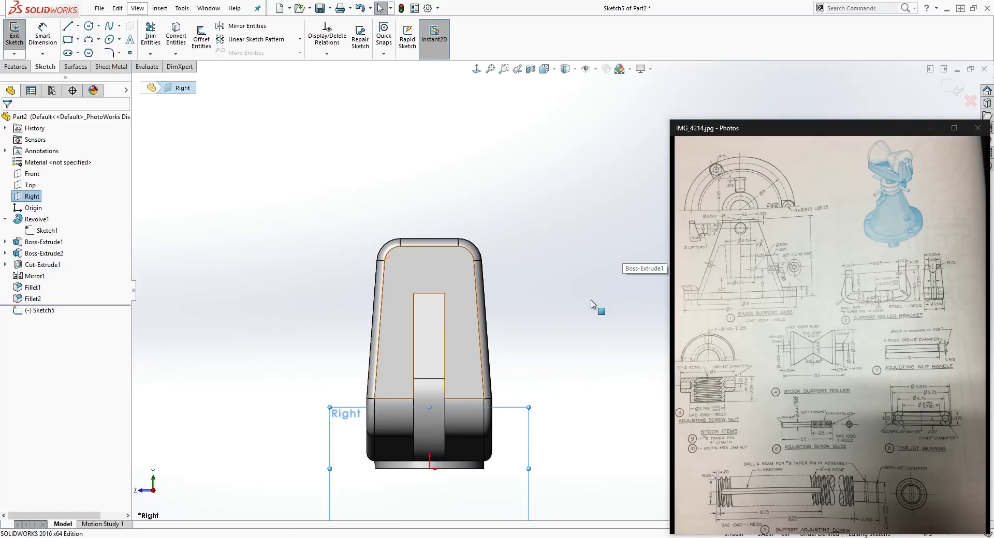
# Draw a vertical straight slot near the bracket's top.
pyautogui.click(69, 54)
pyautogui.scroll(-2, 429, 269)
pyautogui.click(436, 241)
pyautogui.click(436, 274)
pyautogui.click(453, 273)
pyautogui.press('Escape')
pyautogui.scroll(-1, 448, 263)
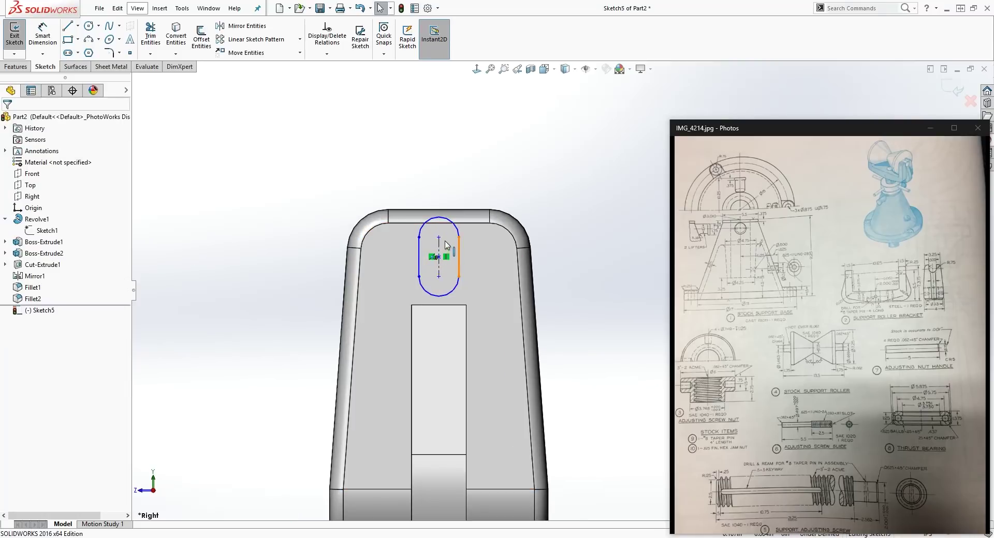
# Align the slot's lower centre vertically with the origin and drag its top end to the top edge.
pyautogui.moveTo(438, 237); pyautogui.dragTo(440, 217)
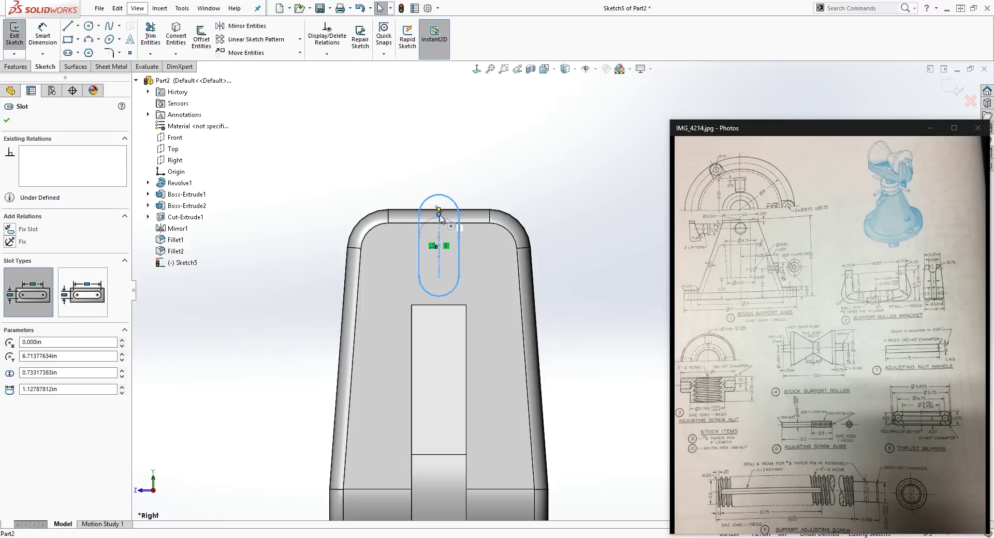
pyautogui.press('Escape')
pyautogui.click(439, 277)
pyautogui.scroll(5, 455, 307)
pyautogui.scroll(-4, 492, 344)
pyautogui.keyDown('ctrl'); pyautogui.click(546, 485); pyautogui.keyUp('ctrl')
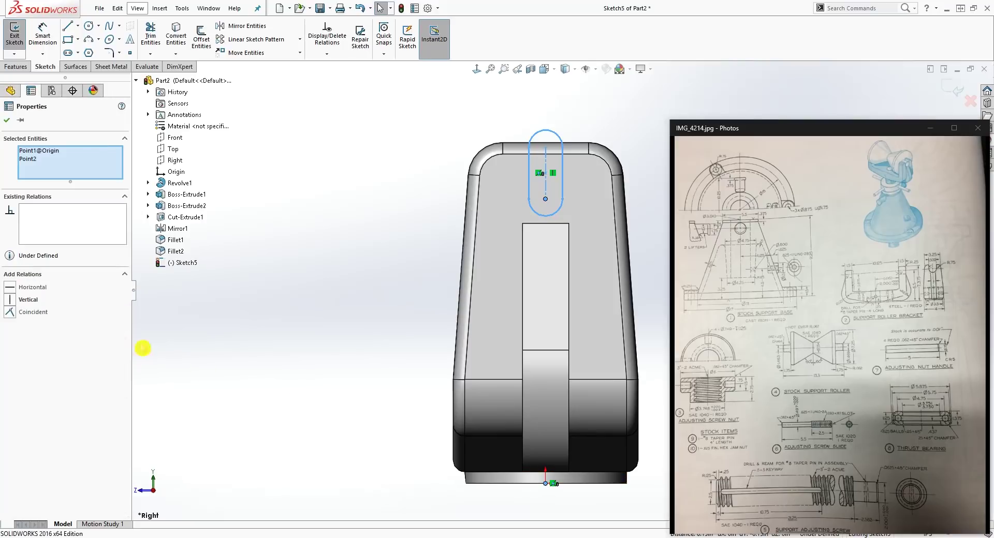
pyautogui.press('Escape')
pyautogui.scroll(2, 564, 290)
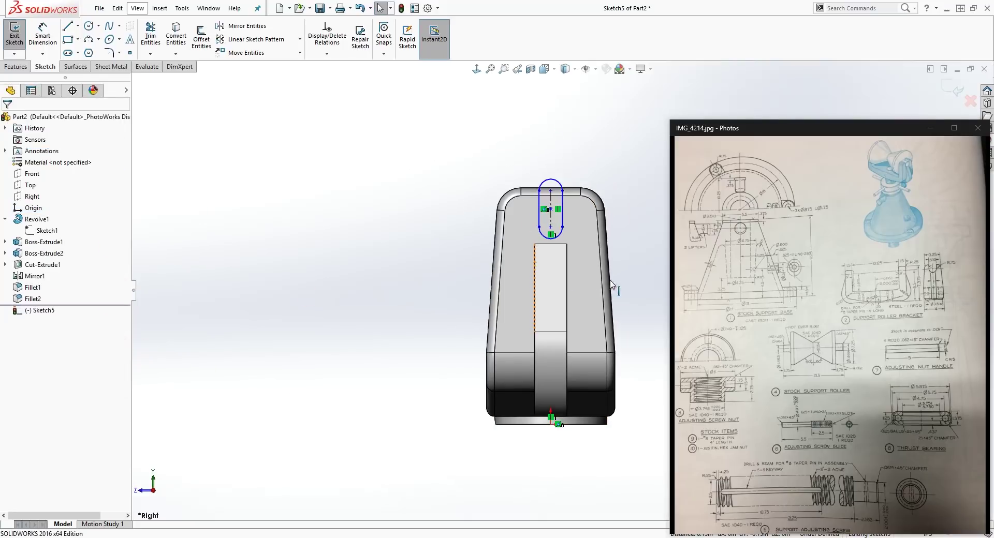
pyautogui.scroll(-4, 621, 242)
pyautogui.scroll(-2, 484, 159)
pyautogui.moveTo(451, 148); pyautogui.dragTo(451, 137)
pyautogui.press('Escape')
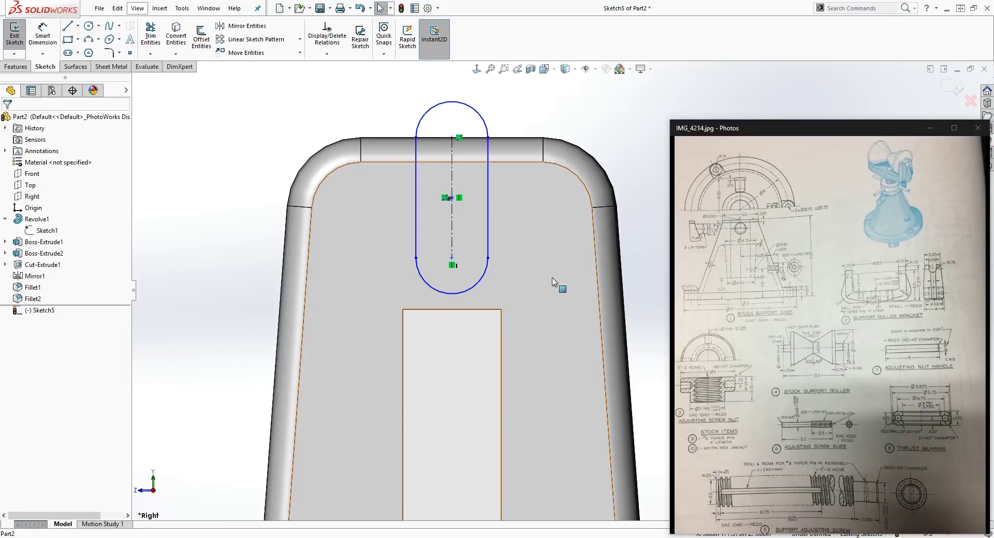
pyautogui.scroll(1, 558, 294)
pyautogui.moveTo(551, 392); pyautogui.dragTo(509, 289, button='right')
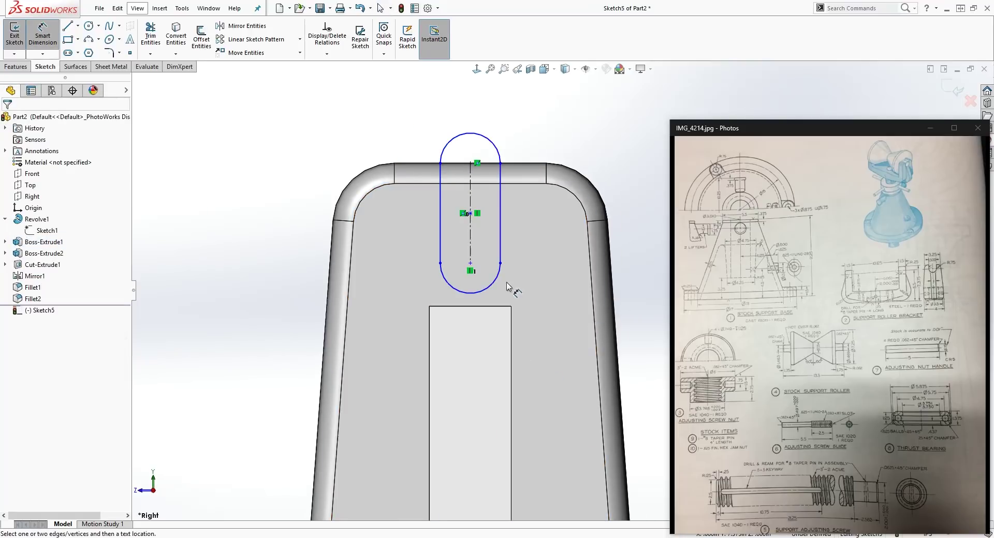
# Dimension the slot width to 1.5.
pyautogui.click(501, 253)
pyautogui.click(441, 249)
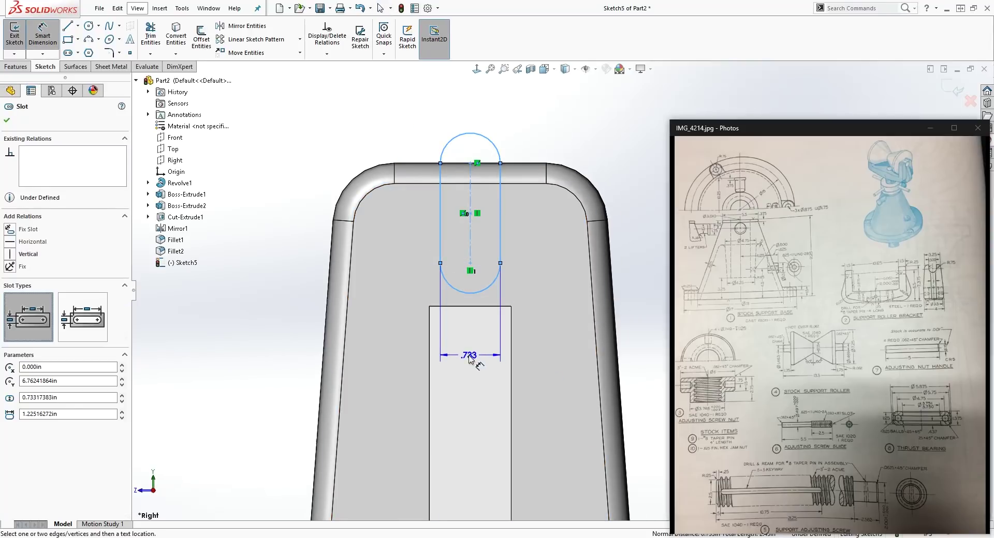
pyautogui.click(471, 357)
pyautogui.write('1')
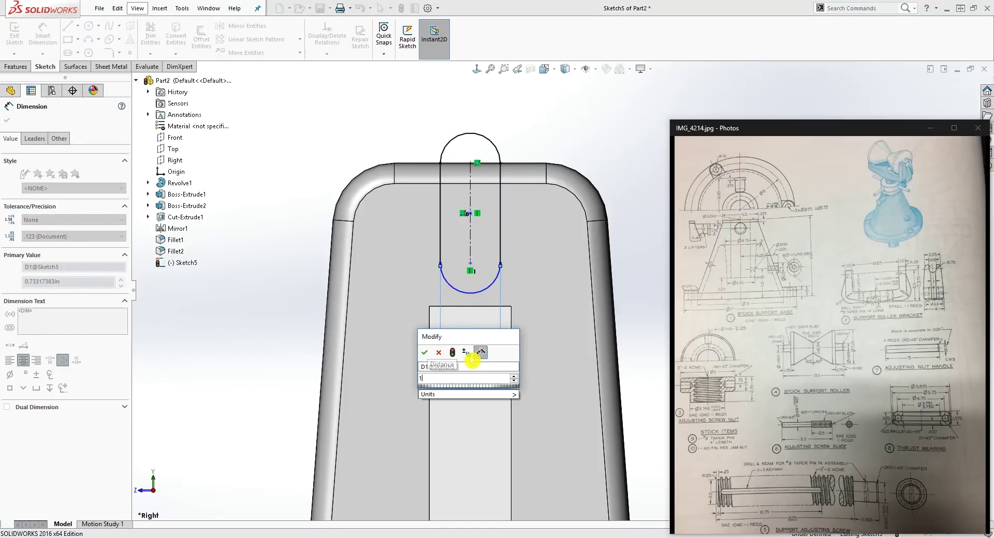
pyautogui.write('.5')
pyautogui.press('Return')
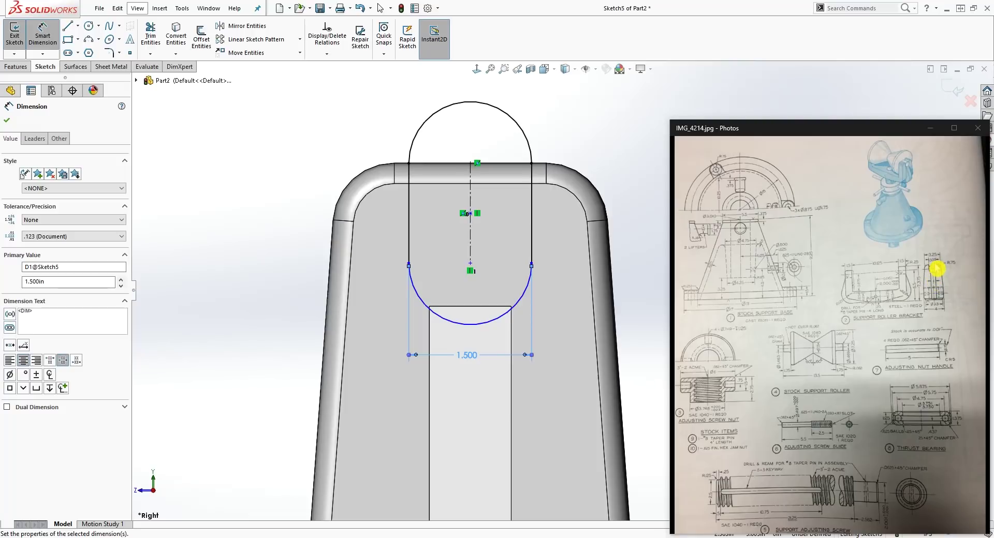
pyautogui.press('Escape')
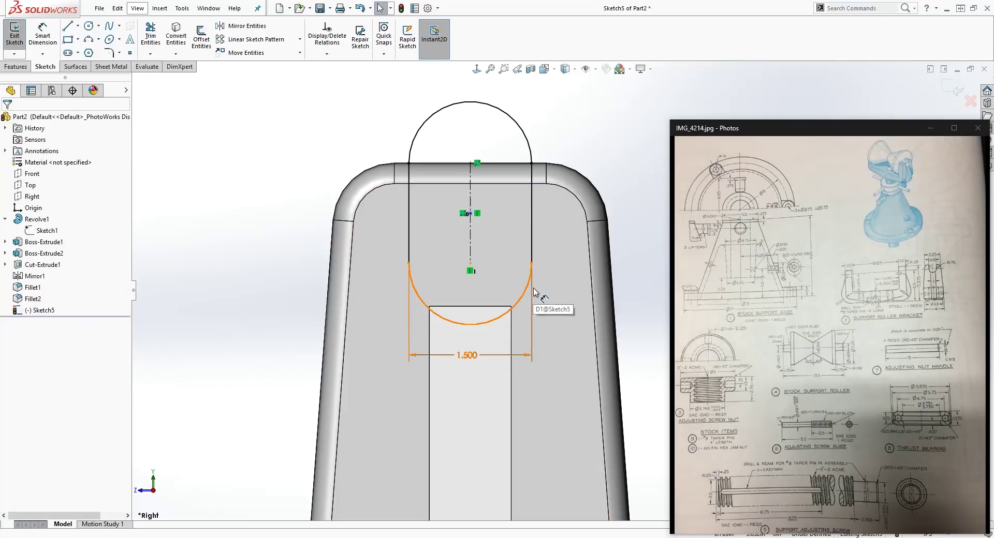
# Dimension the slot 6.5 above the part's bottom edge.
pyautogui.moveTo(488, 418); pyautogui.dragTo(500, 236, button='right')
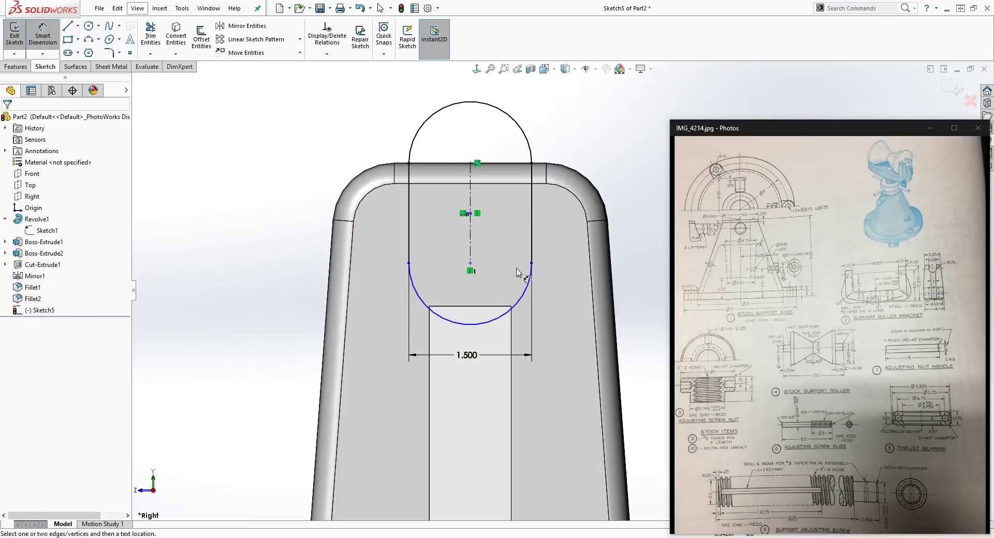
pyautogui.click(469, 265)
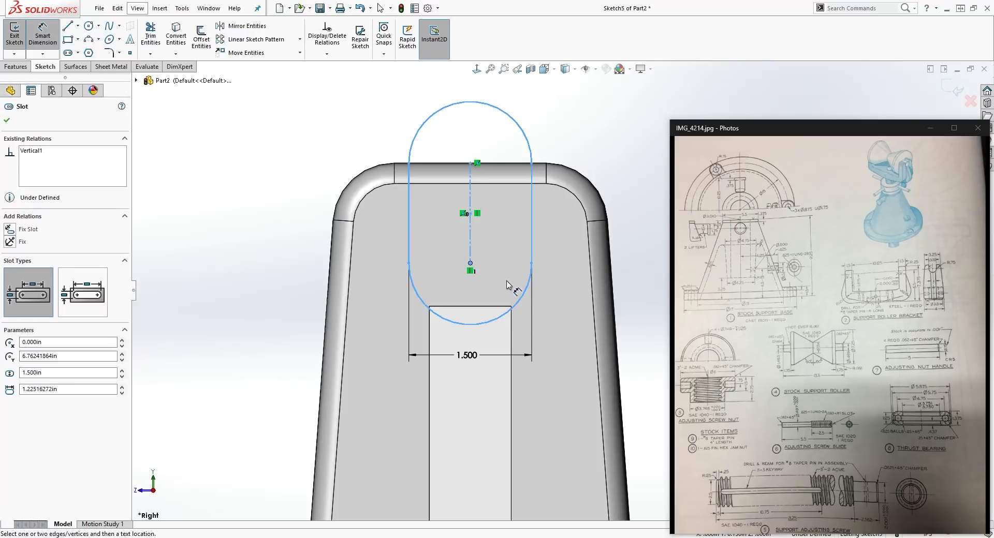
pyautogui.scroll(2, 513, 297)
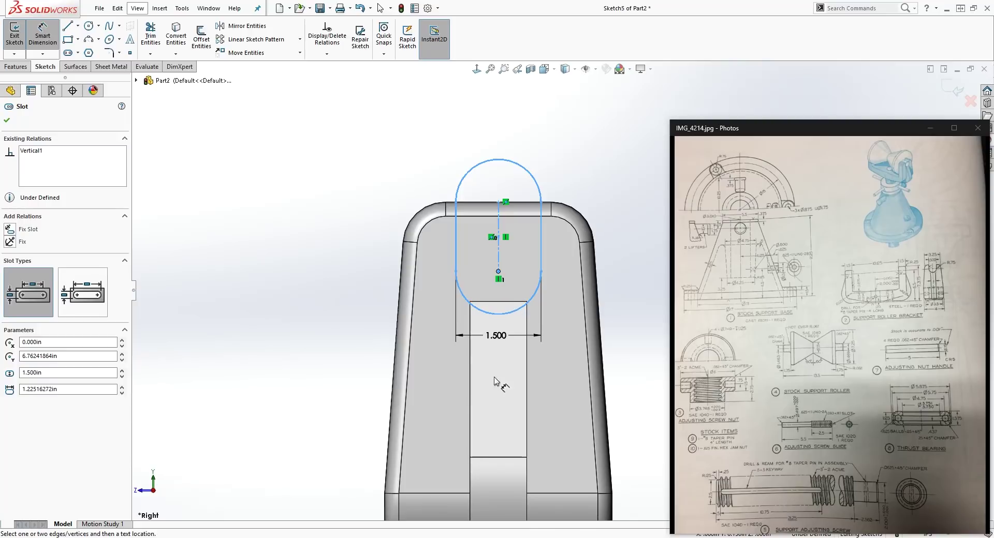
pyautogui.scroll(3, 562, 415)
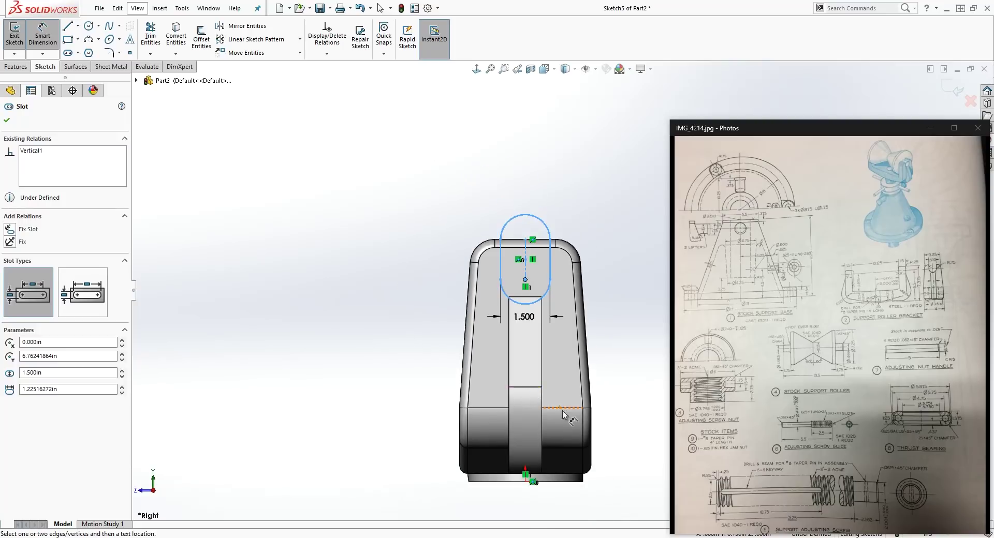
pyautogui.click(569, 483)
pyautogui.click(624, 423)
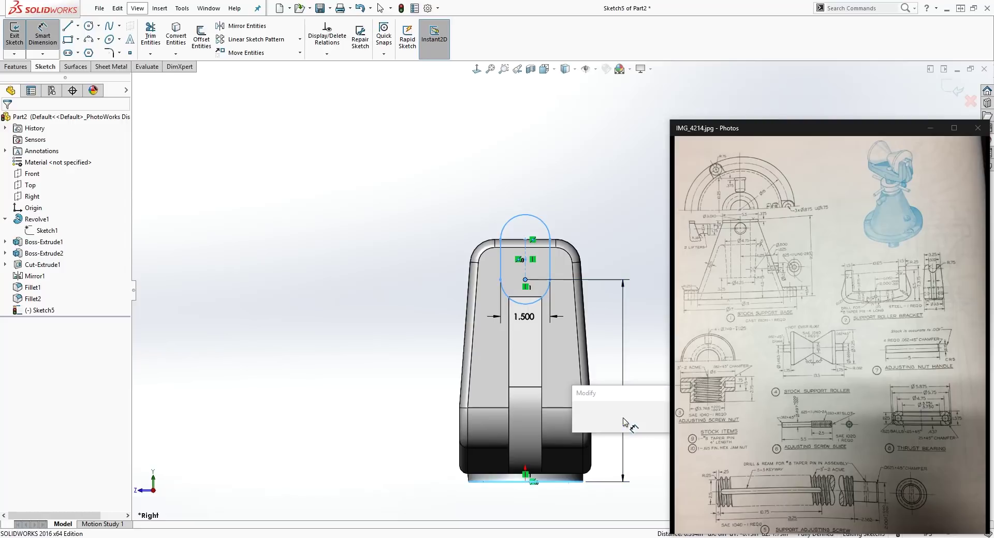
pyautogui.write('6.5')
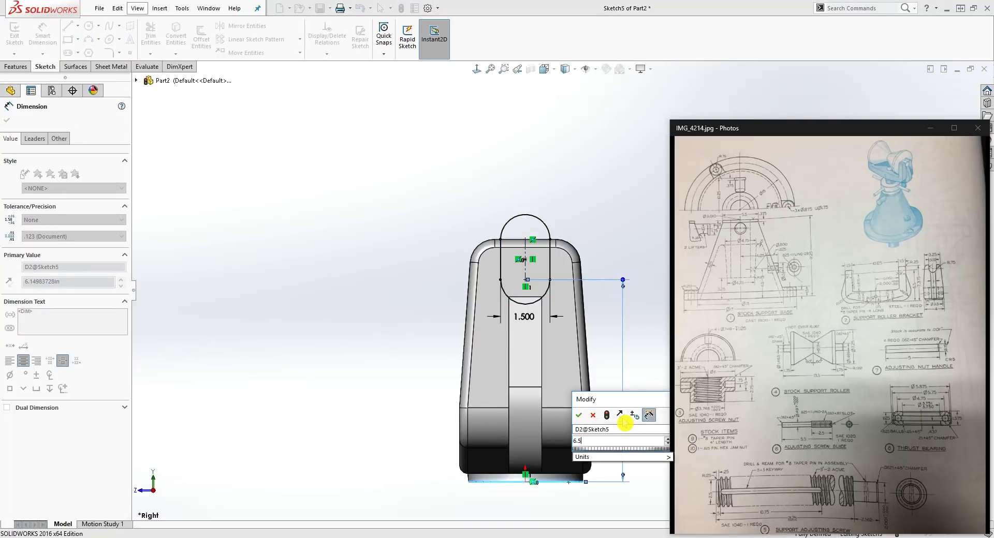
pyautogui.press('Return')
pyautogui.press('Escape')
pyautogui.scroll(-1, 649, 258)
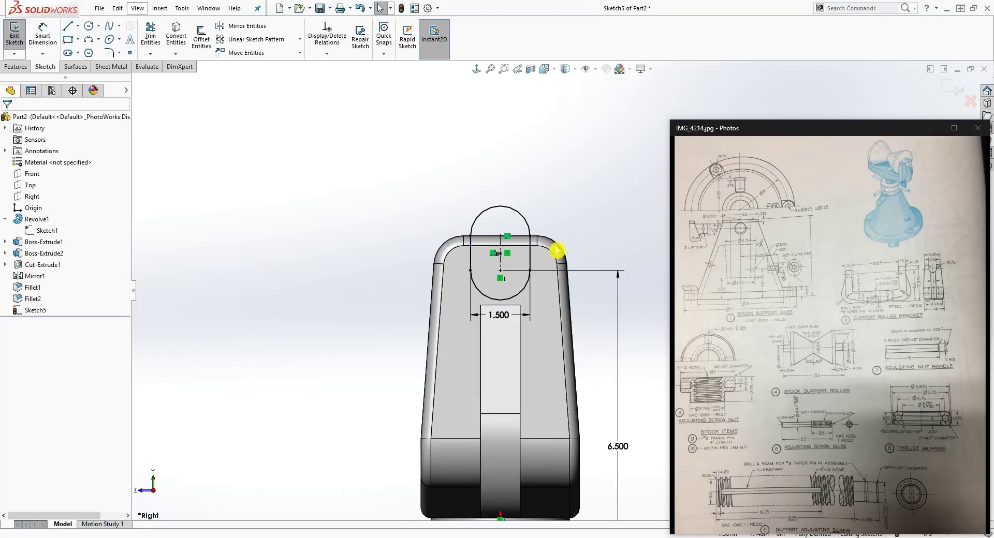
# Extrude-cut the 1.5 slot Through All - Both, creating Cut-Extrude2.
pyautogui.click(16, 69)
pyautogui.click(145, 49)
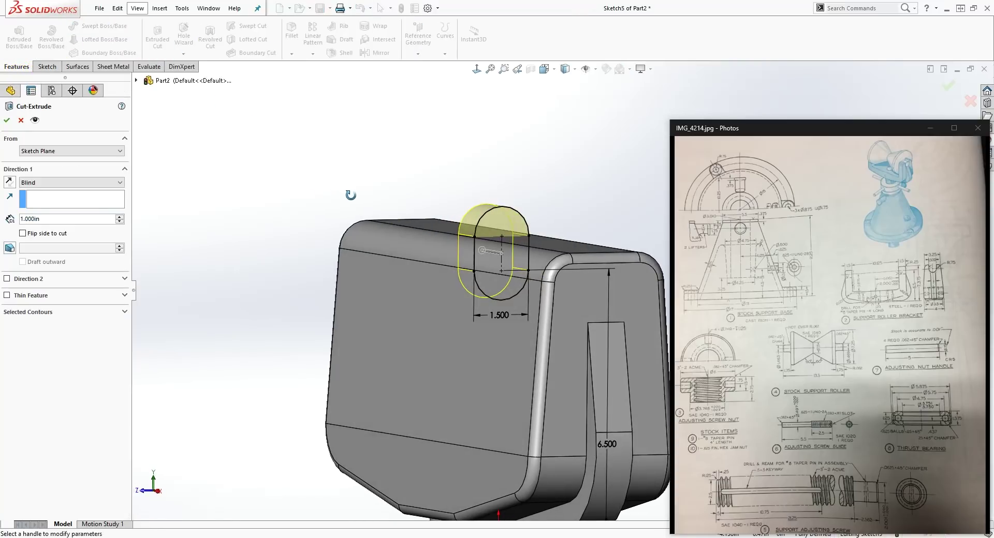
pyautogui.click(75, 182)
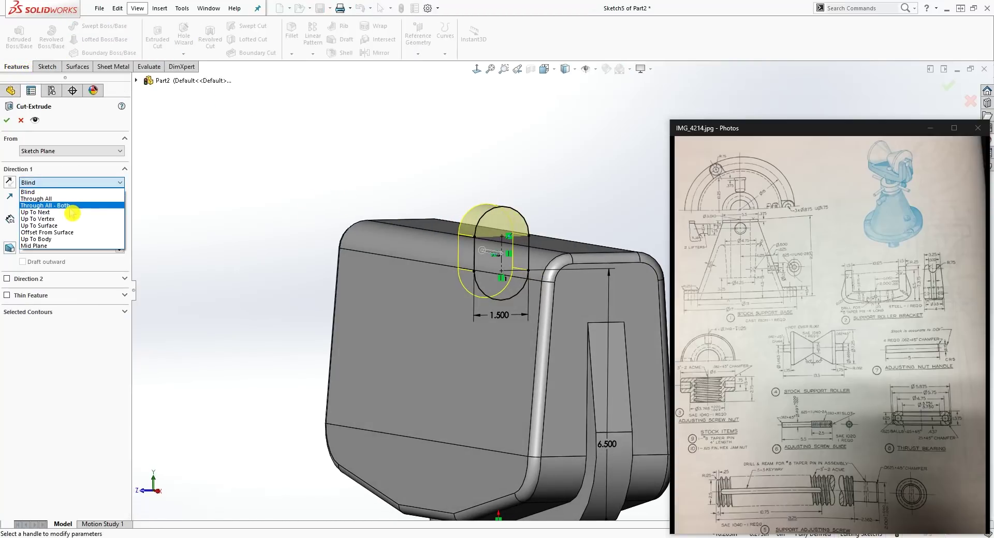
pyautogui.click(72, 206)
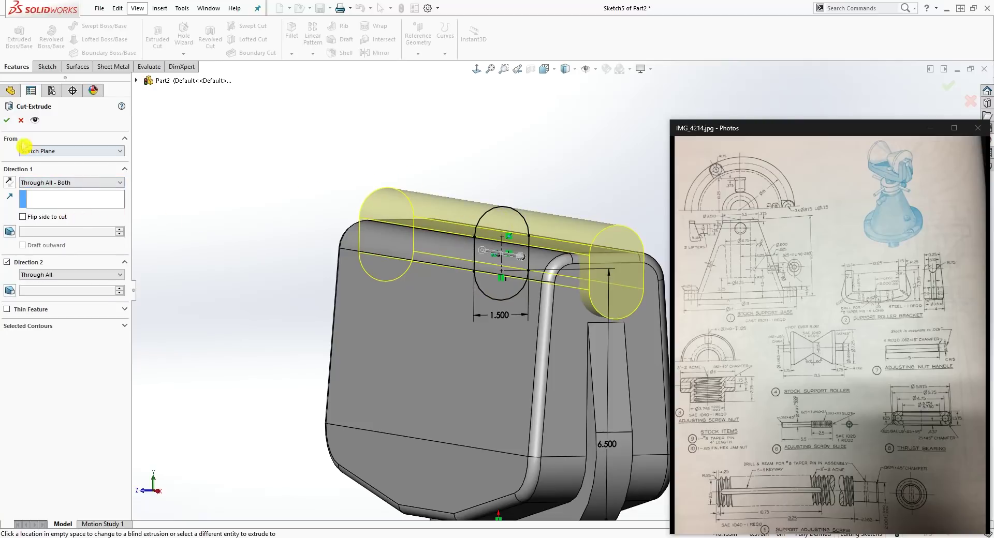
pyautogui.click(8, 121)
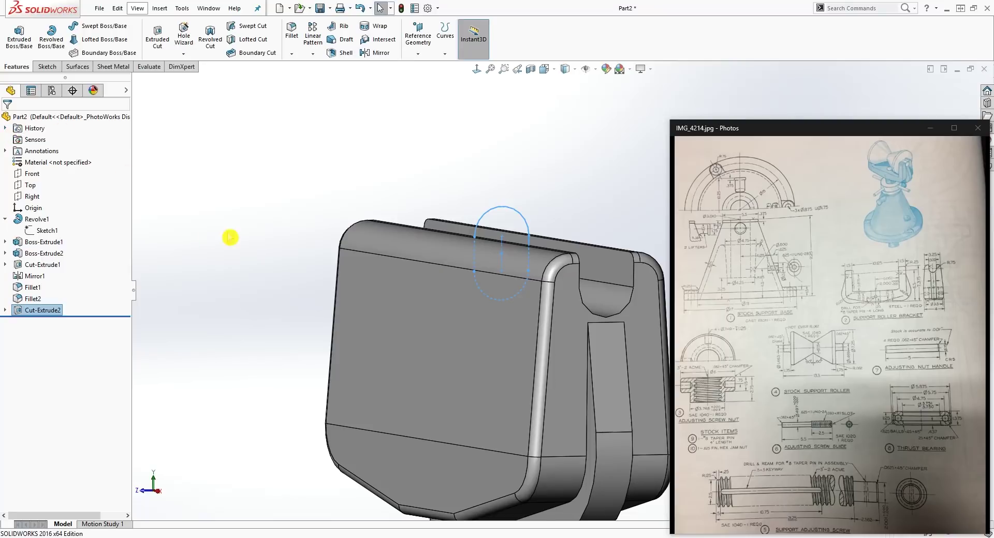
pyautogui.scroll(2, 432, 137)
pyautogui.moveTo(527, 206); pyautogui.dragTo(553, 213, button='middle')
pyautogui.scroll(4, 575, 300)
pyautogui.press('Escape')
pyautogui.scroll(-5, 618, 314)
pyautogui.scroll(4, 617, 314)
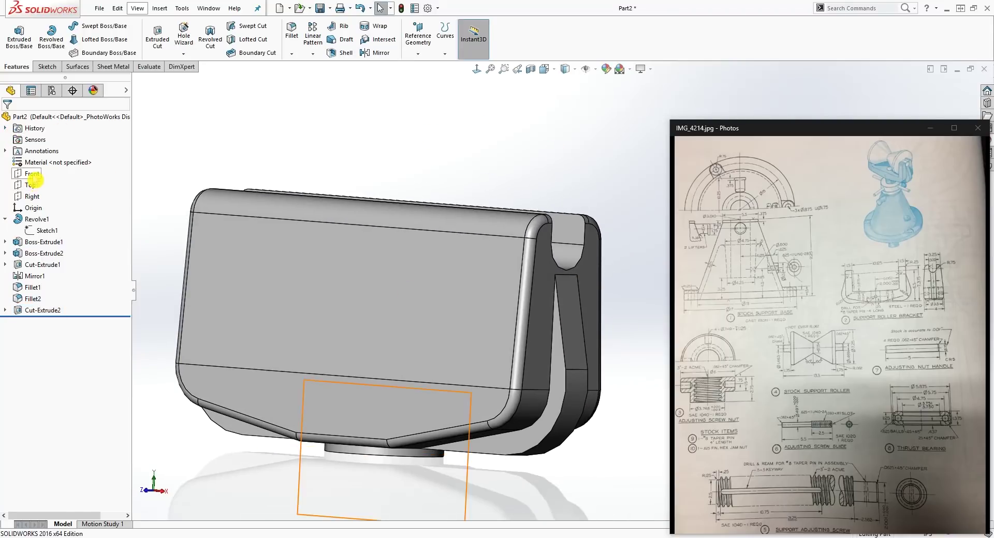
# Start a new sketch on the Front plane, viewed normal to it.
pyautogui.click(31, 174)
pyautogui.click(475, 69)
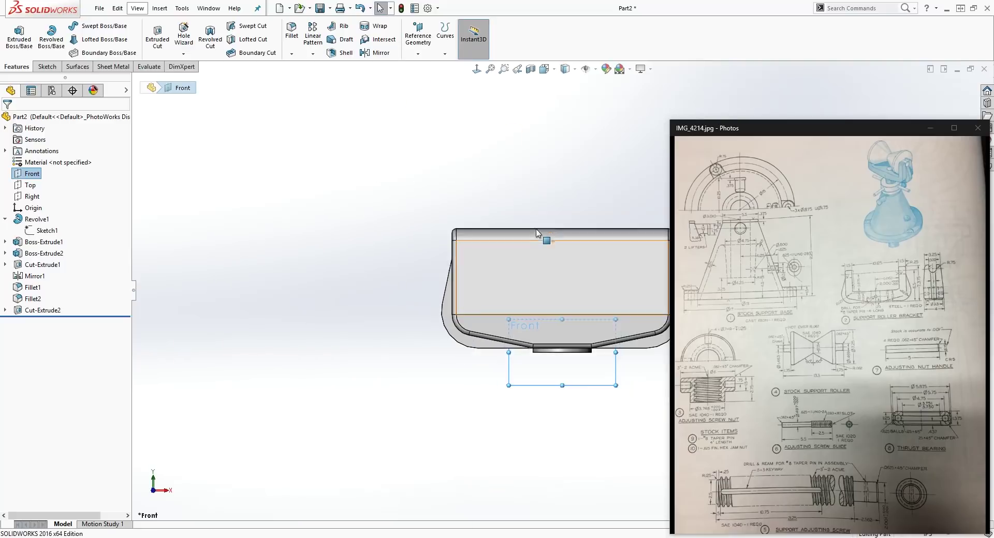
pyautogui.scroll(-5, 595, 313)
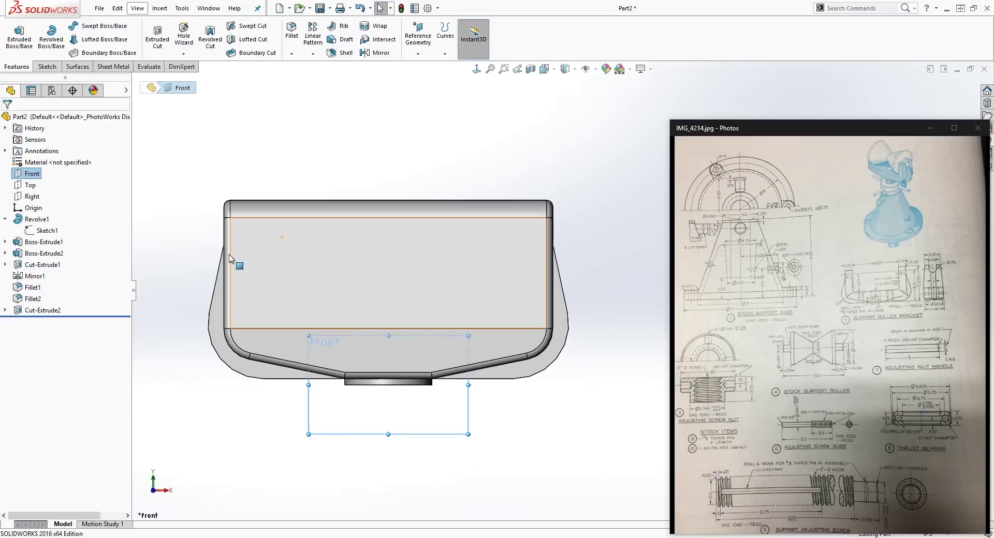
pyautogui.click(45, 67)
pyautogui.click(14, 33)
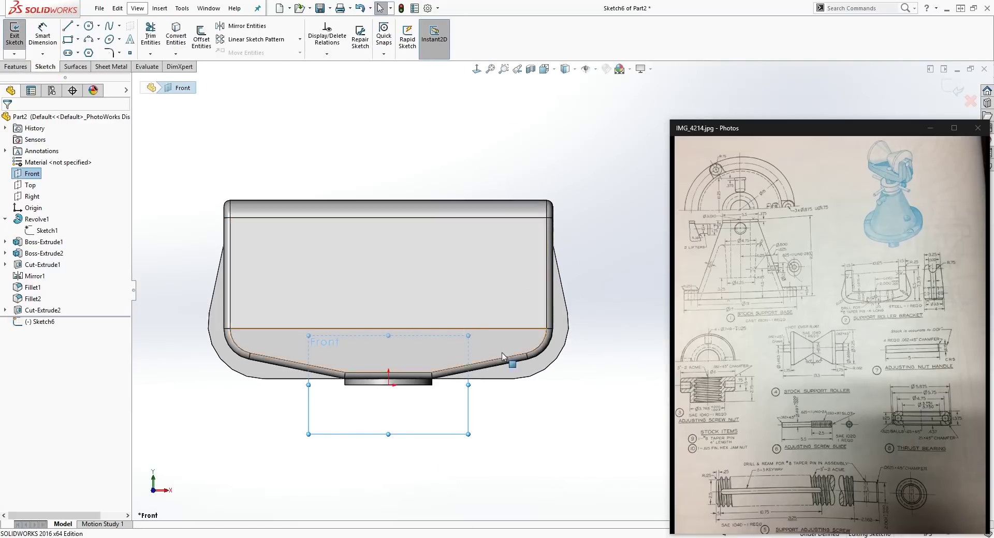
pyautogui.click(448, 162)
pyautogui.click(532, 71)
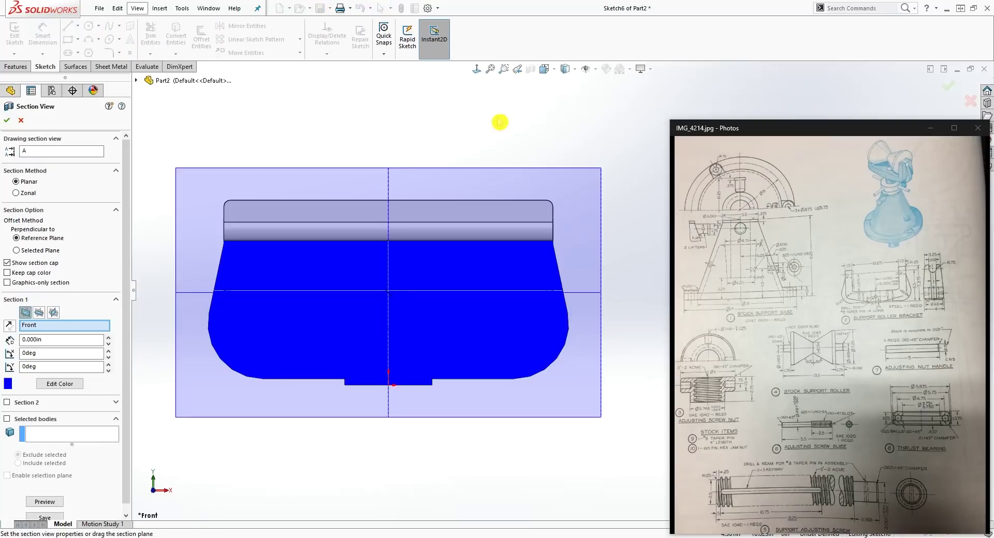
pyautogui.click(10, 121)
pyautogui.scroll(2, 501, 309)
pyautogui.scroll(2, 564, 354)
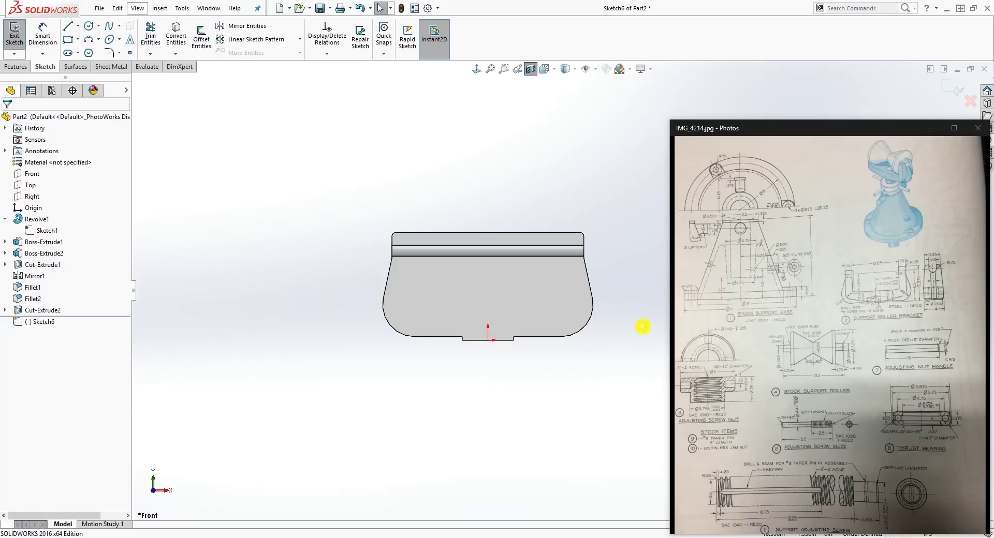
pyautogui.scroll(-2, 642, 326)
# Draw a vertical line from the bottom notch up to the bracket's top edge.
pyautogui.press('l')
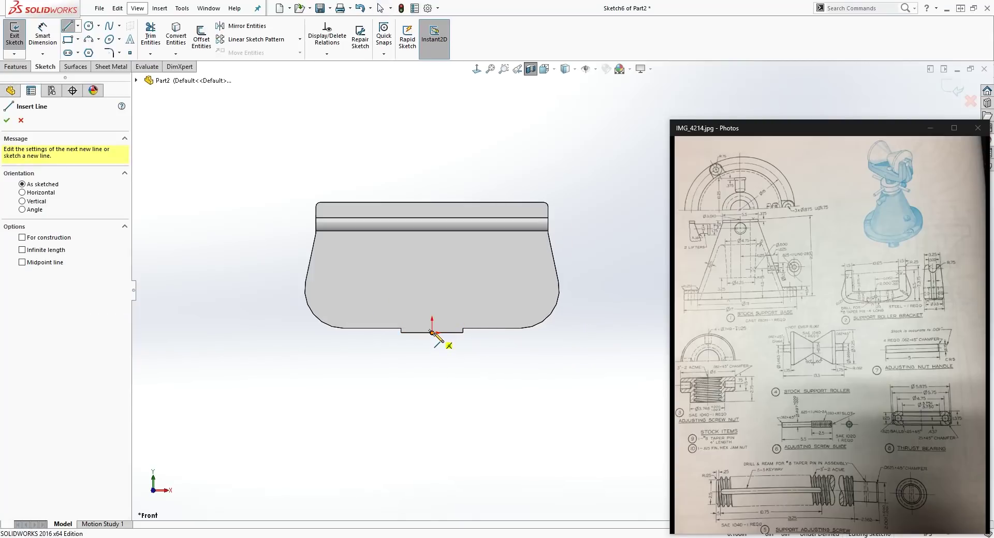
pyautogui.click(432, 333)
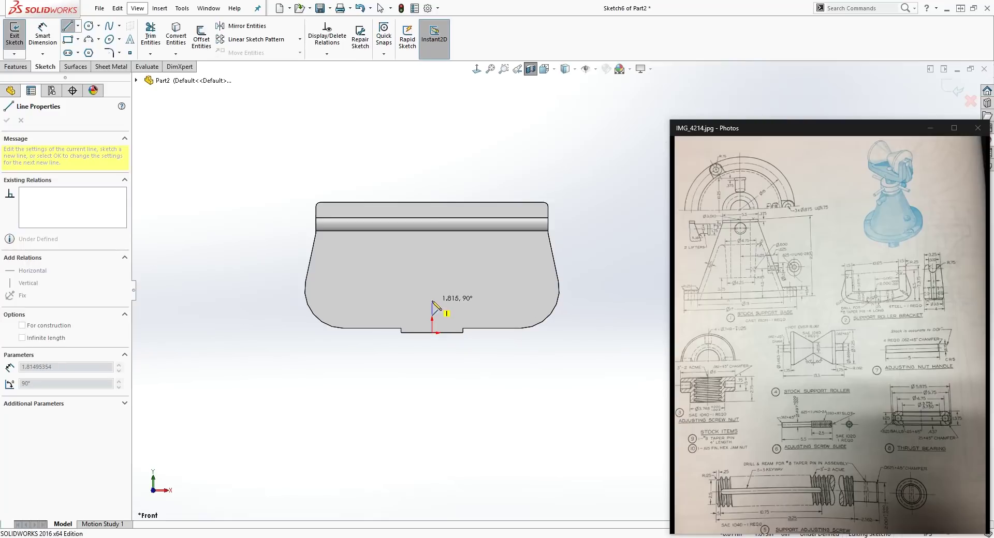
pyautogui.click(432, 305)
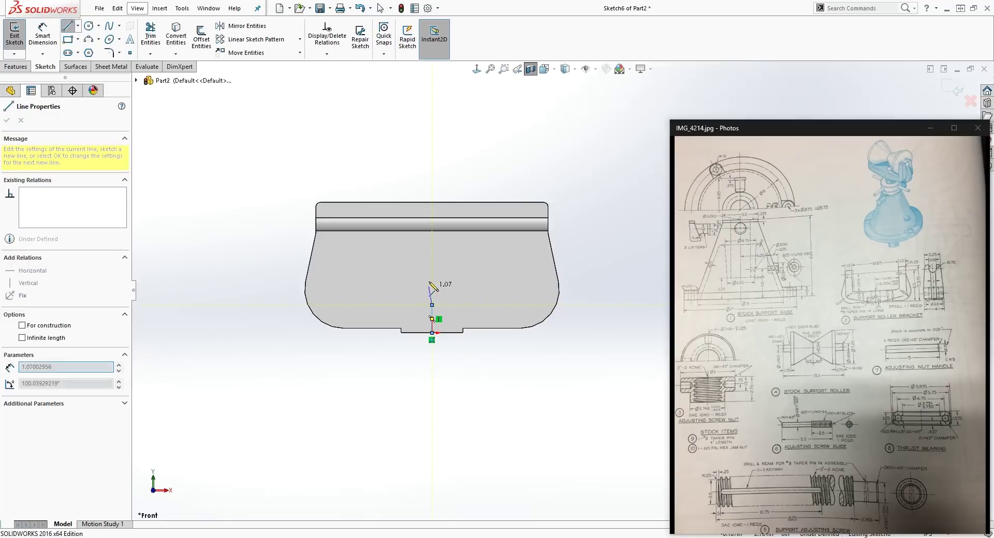
pyautogui.click(433, 188)
pyautogui.press('Escape')
pyautogui.scroll(-4, 444, 335)
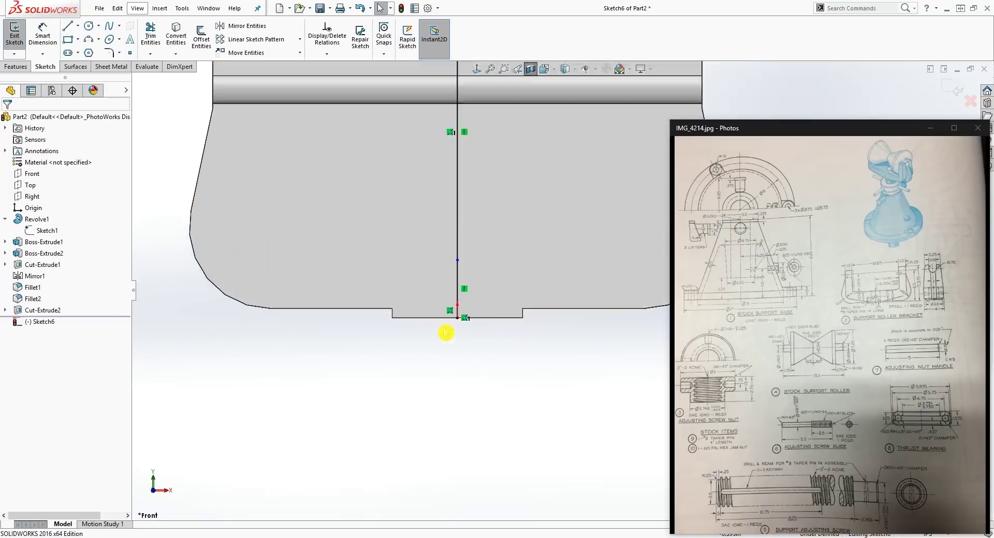
pyautogui.scroll(2, 492, 259)
pyautogui.moveTo(489, 92); pyautogui.dragTo(489, 119)
pyautogui.scroll(3, 562, 295)
pyautogui.click(610, 321)
pyautogui.scroll(-3, 632, 251)
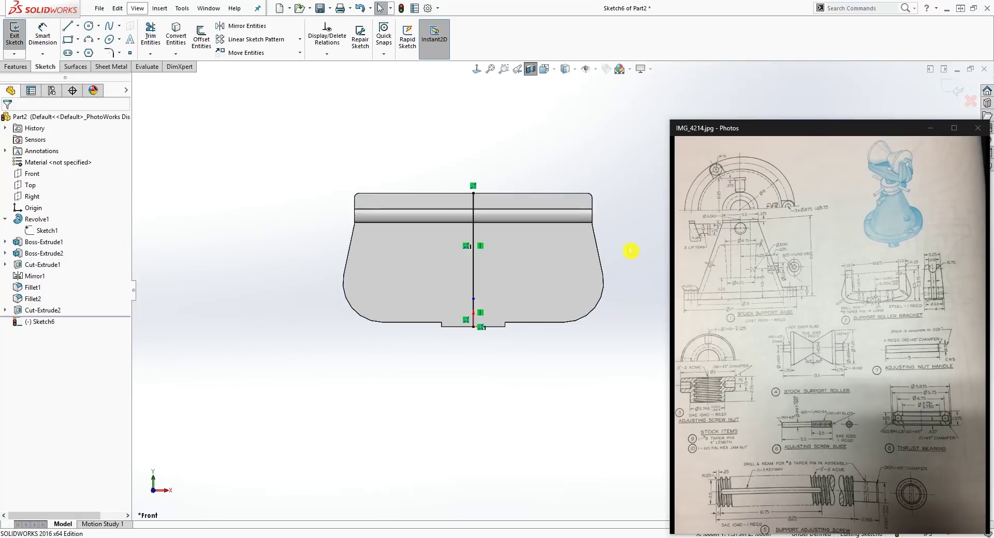
# Convert both vertical line segments to construction geometry.
pyautogui.click(396, 343)
pyautogui.keyDown('ctrl'); pyautogui.click(397, 318); pyautogui.keyUp('ctrl')
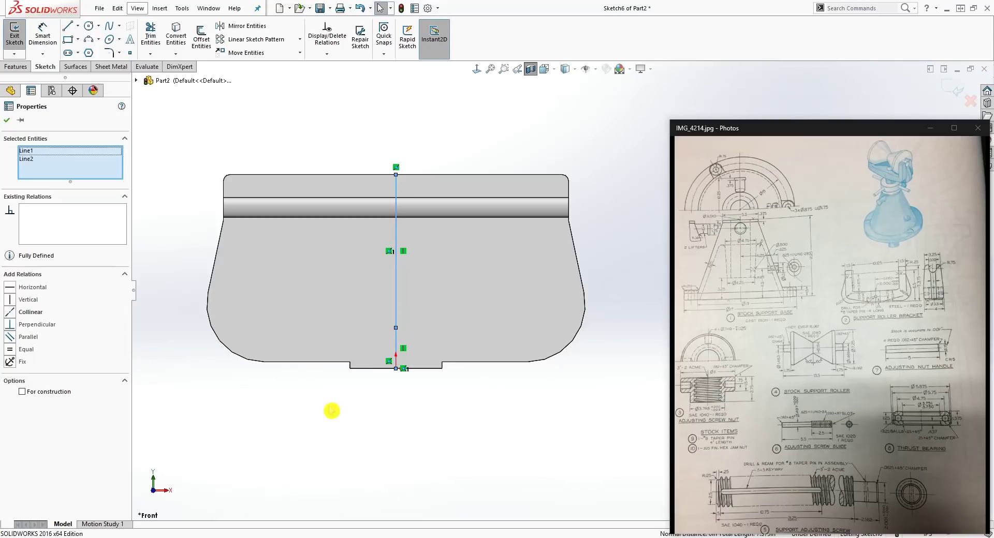
pyautogui.click(23, 391)
pyautogui.click(166, 419)
pyautogui.scroll(4, 304, 450)
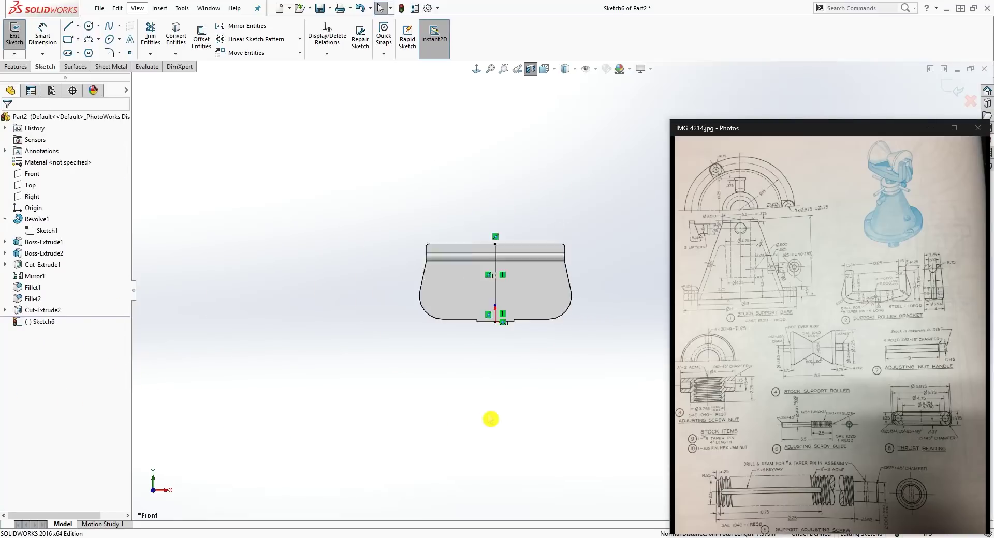
# Draw a horizontal line right from the centreline and delete a stray tiny line.
pyautogui.scroll(-2, 603, 308)
pyautogui.press('l')
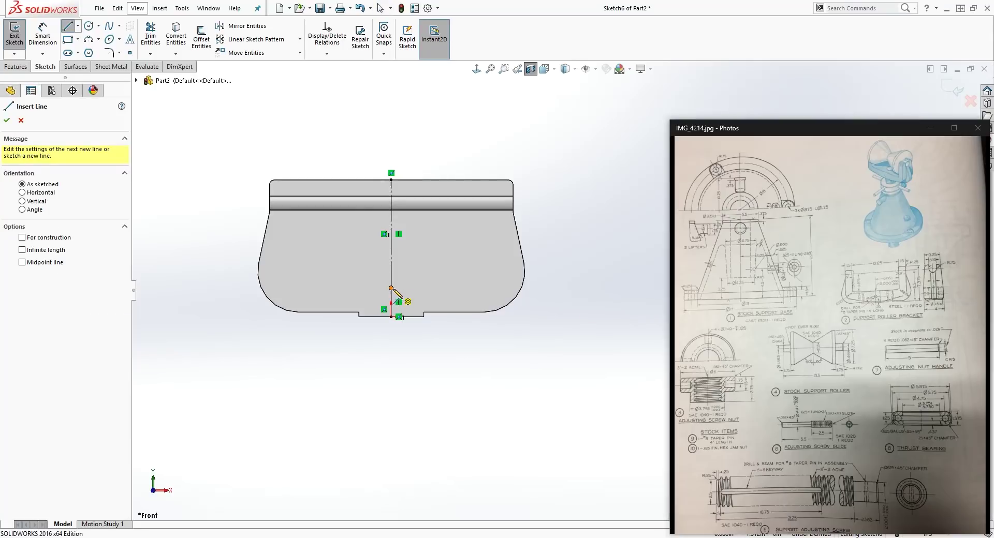
pyautogui.click(391, 288)
pyautogui.click(483, 288)
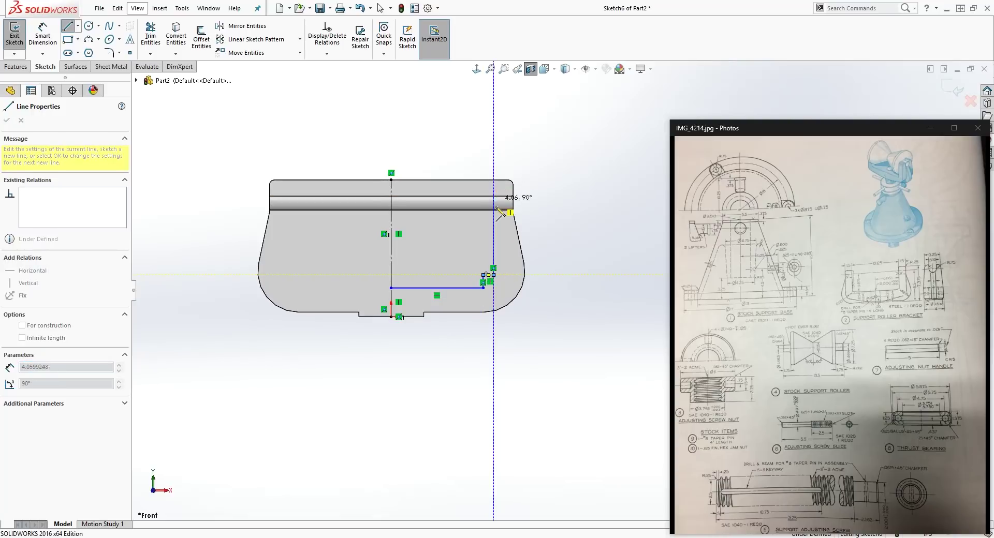
pyautogui.press('Escape')
pyautogui.scroll(4, 468, 276)
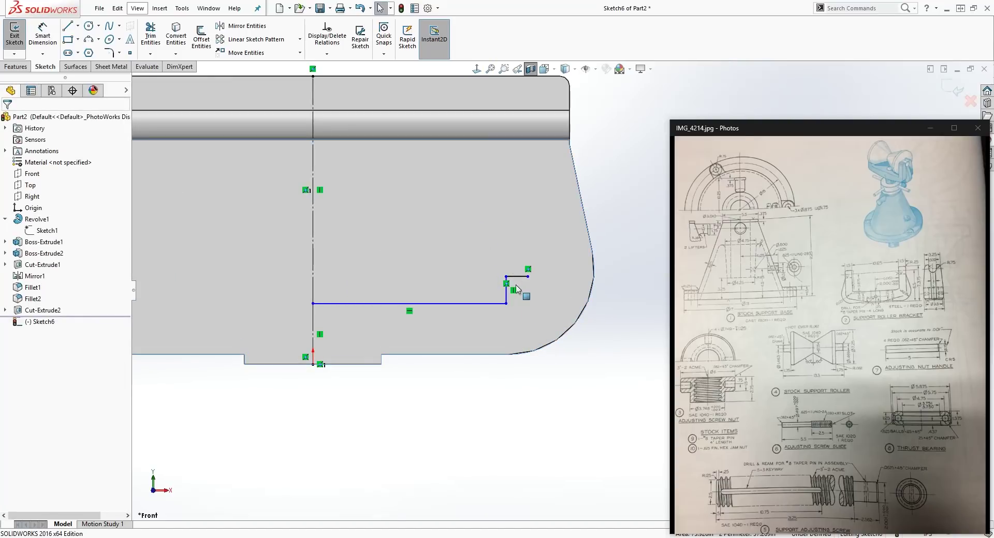
pyautogui.scroll(-2, 534, 305)
pyautogui.scroll(4, 542, 361)
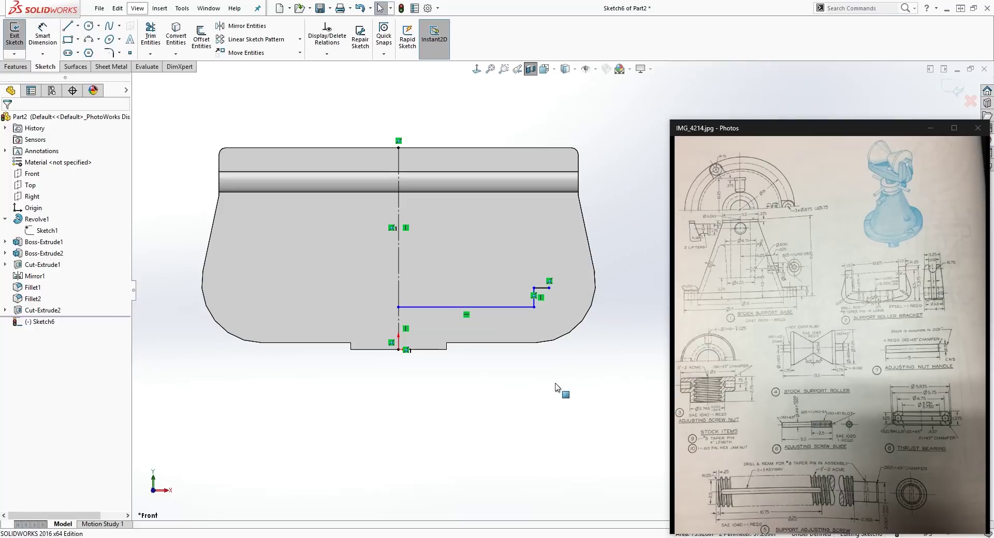
pyautogui.click(541, 288)
pyautogui.press('Delete')
pyautogui.click(563, 381)
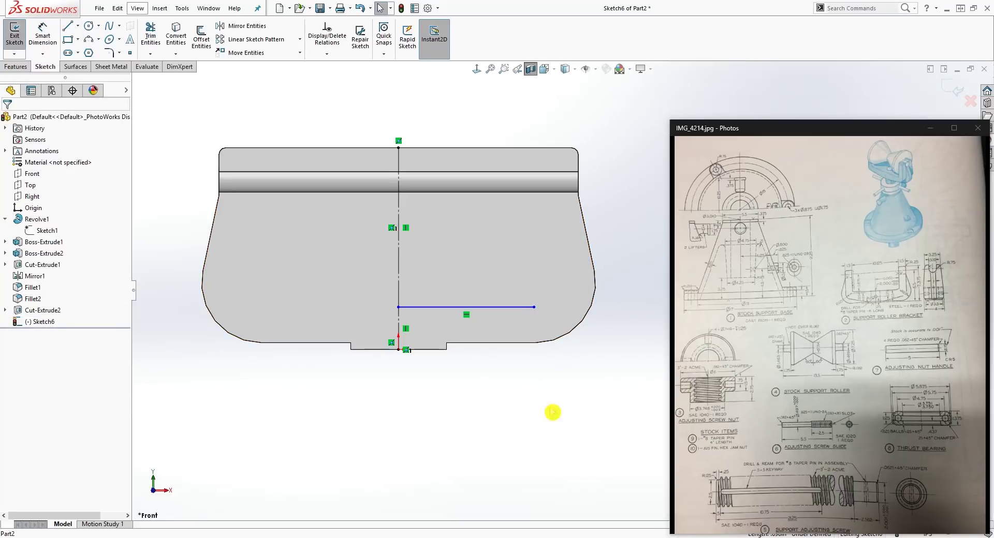
# Add a short step, a vertical line up to the top edge, and a line back to the centreline.
pyautogui.press('l')
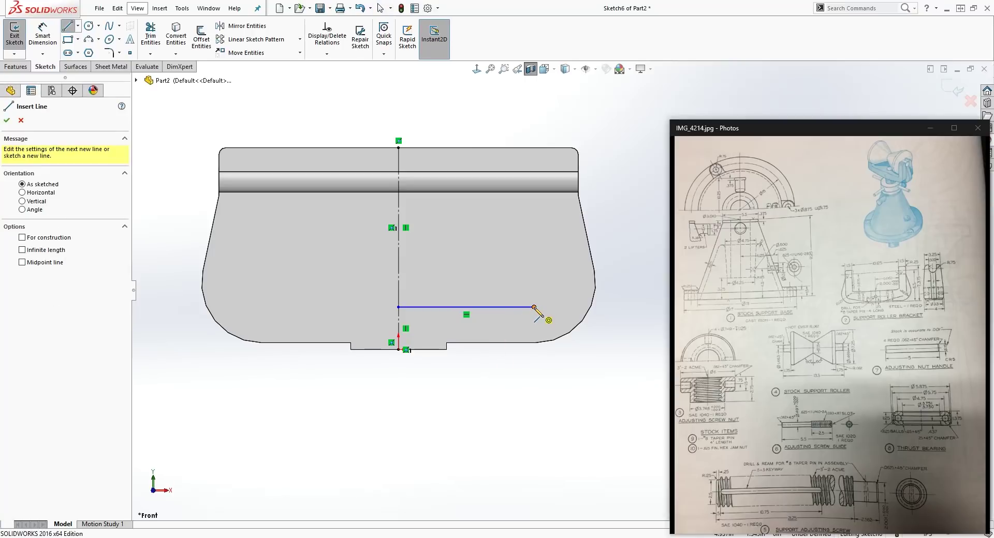
pyautogui.click(535, 307)
pyautogui.click(557, 293)
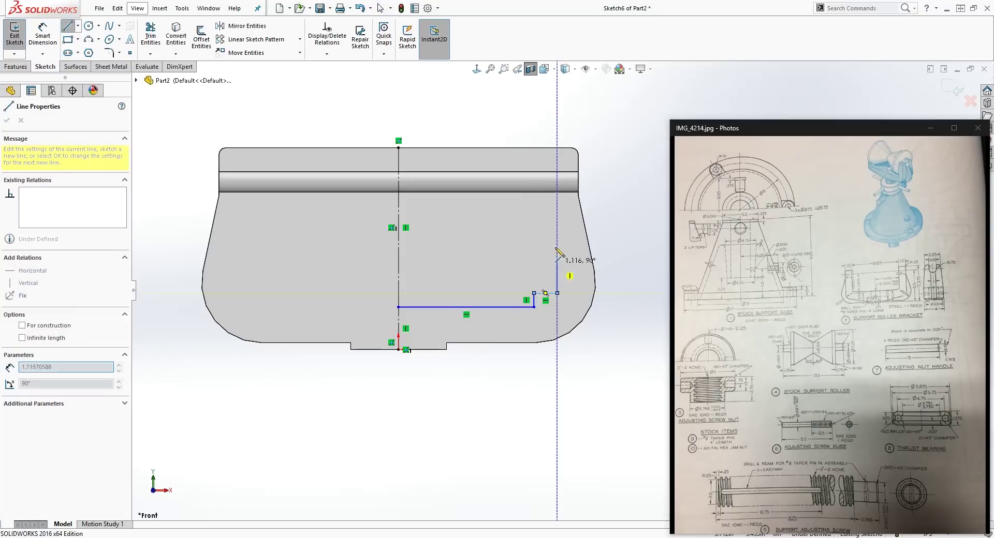
pyautogui.click(558, 148)
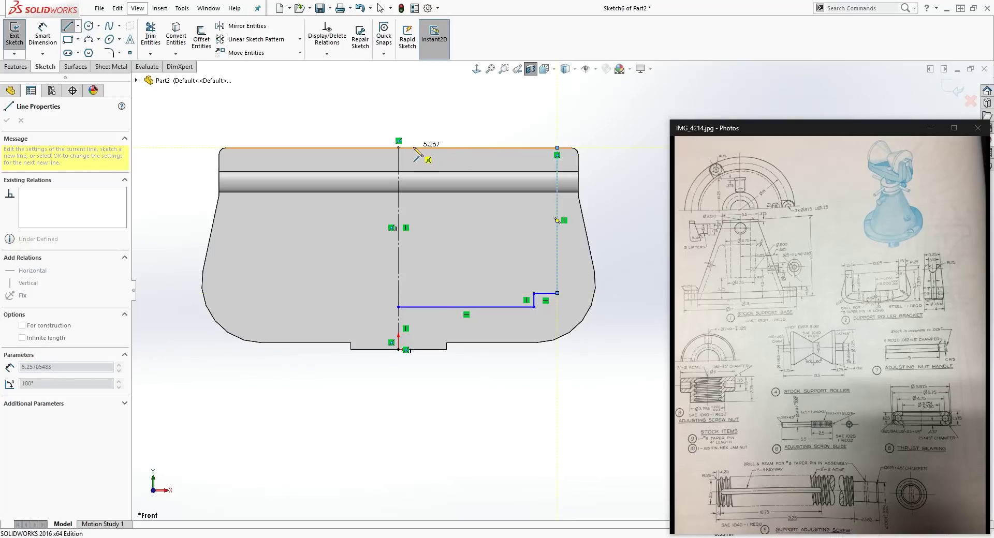
pyautogui.click(398, 148)
pyautogui.press('Escape')
pyautogui.scroll(-3, 544, 292)
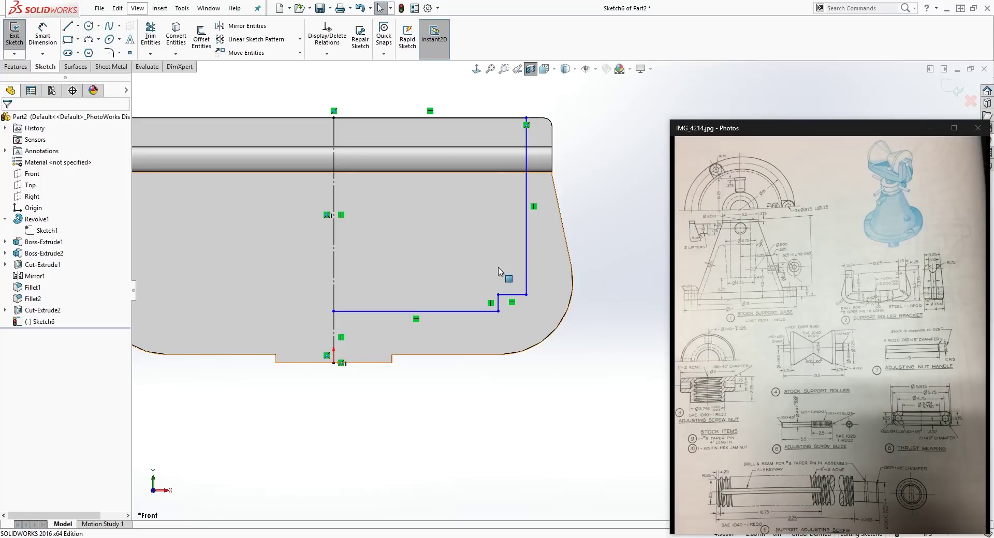
pyautogui.moveTo(501, 439); pyautogui.dragTo(501, 383, button='right')
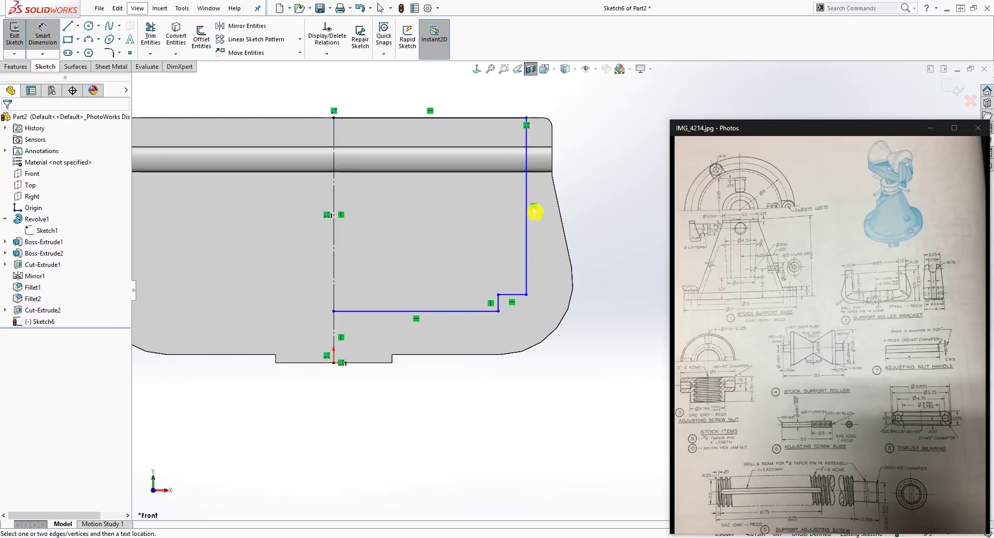
# Dimension the top-right corner 10.125 from the centreline.
pyautogui.click(525, 119)
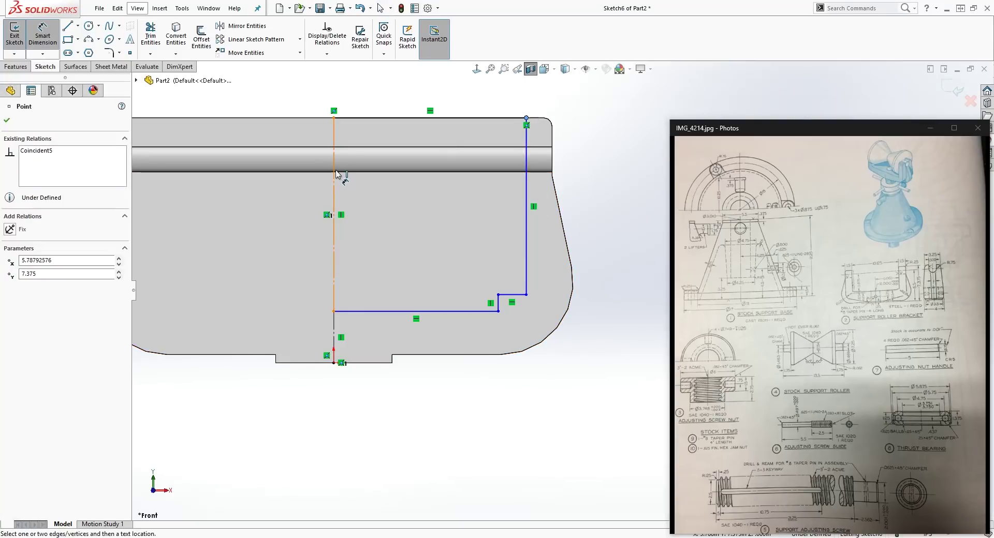
pyautogui.click(335, 174)
pyautogui.scroll(-2, 339, 109)
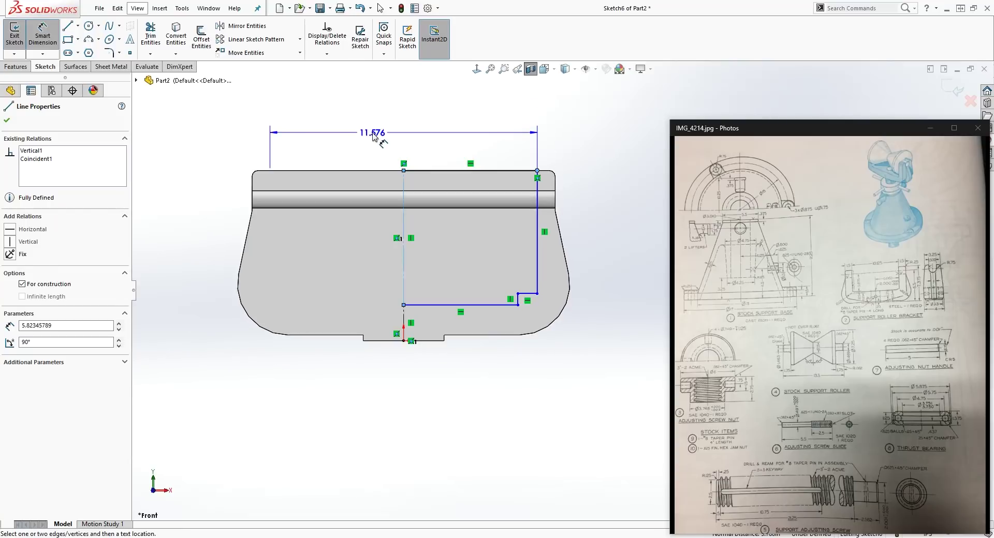
pyautogui.click(376, 135)
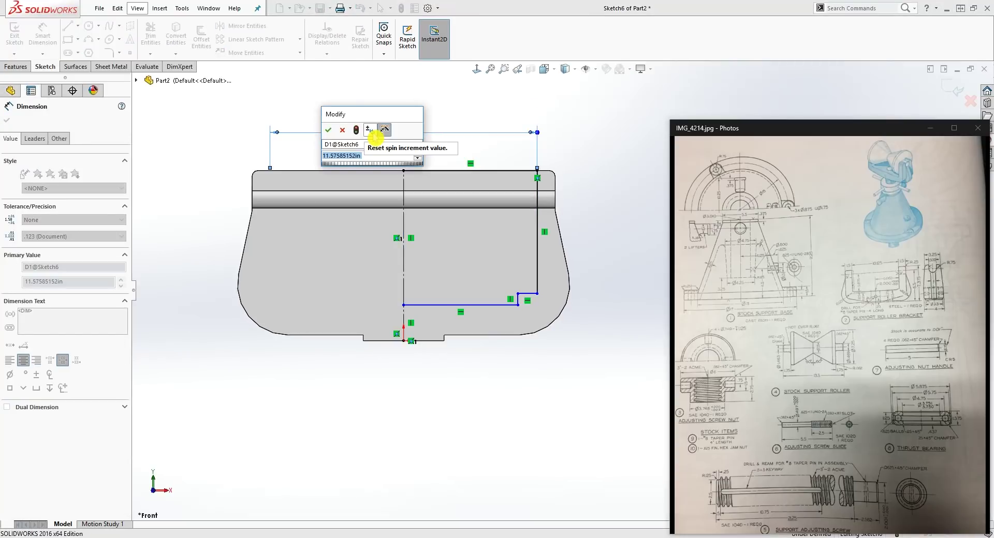
pyautogui.write('10')
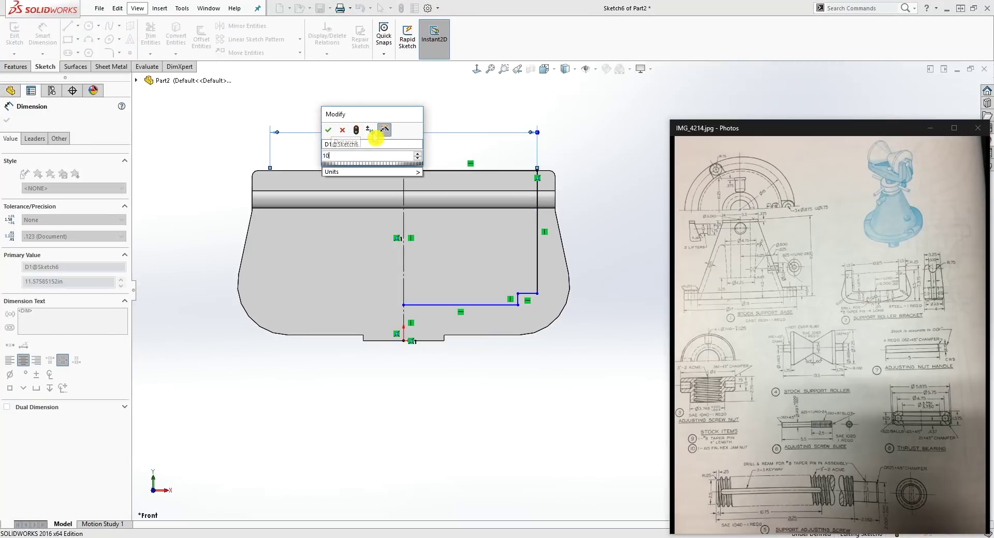
pyautogui.write('.125')
pyautogui.press('Return')
pyautogui.scroll(-3, 499, 271)
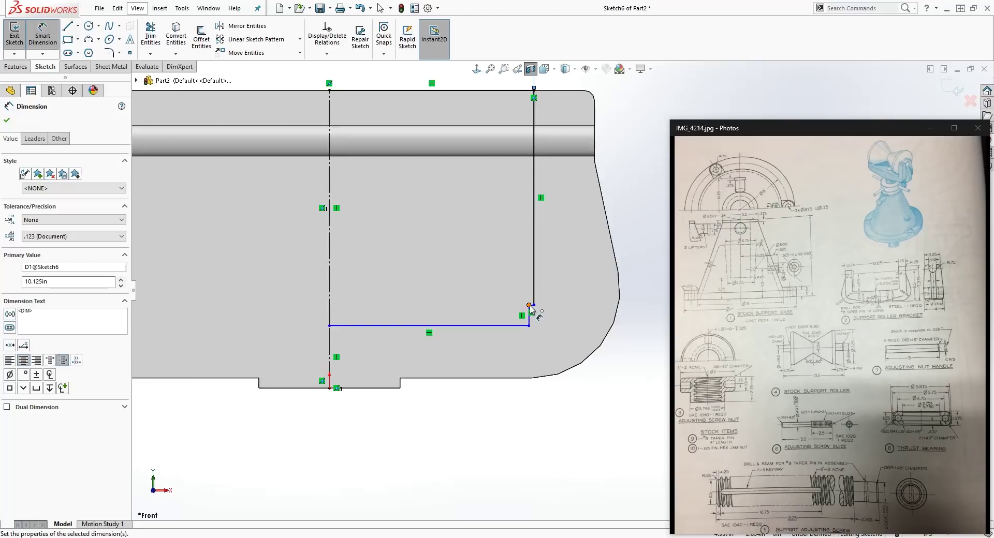
# Set the gap between the two vertical lines to .250.
pyautogui.click(529, 306)
pyautogui.press('Escape')
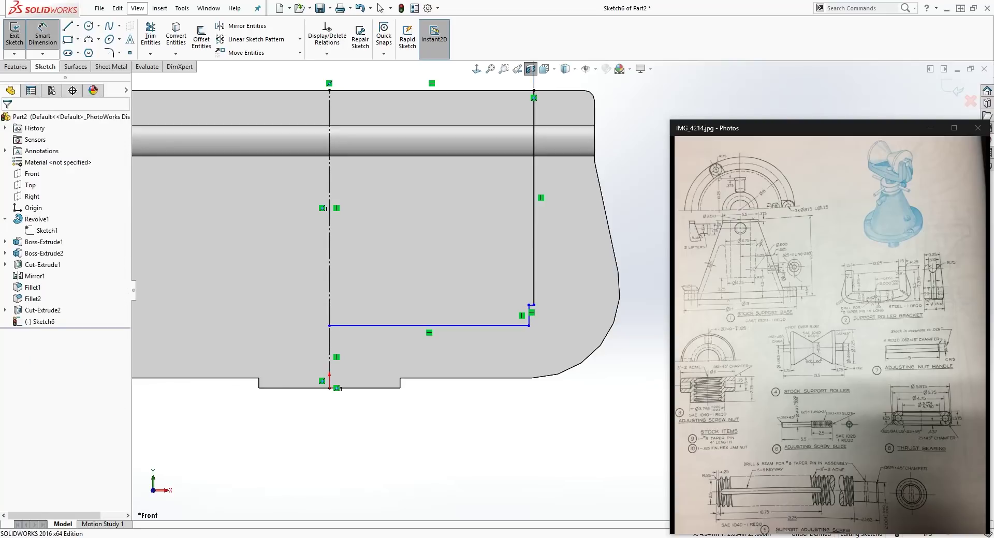
pyautogui.scroll(-2, 549, 322)
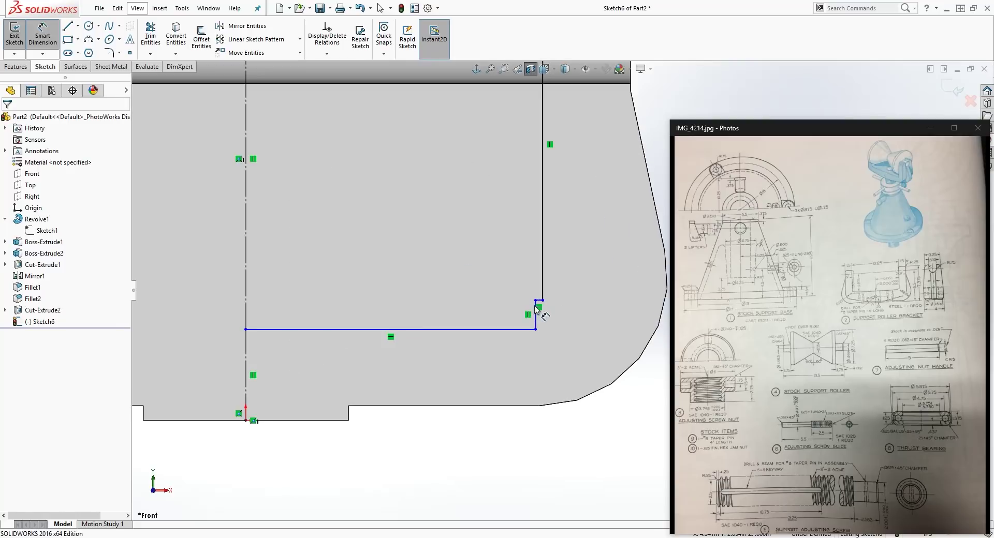
pyautogui.click(536, 300)
pyautogui.scroll(5, 558, 289)
pyautogui.scroll(-2, 563, 140)
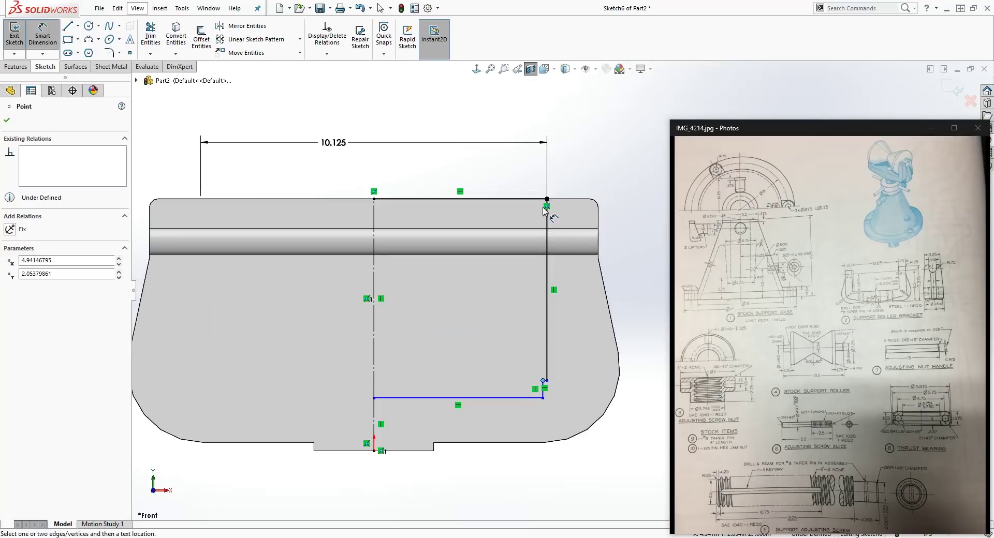
pyautogui.press('Escape')
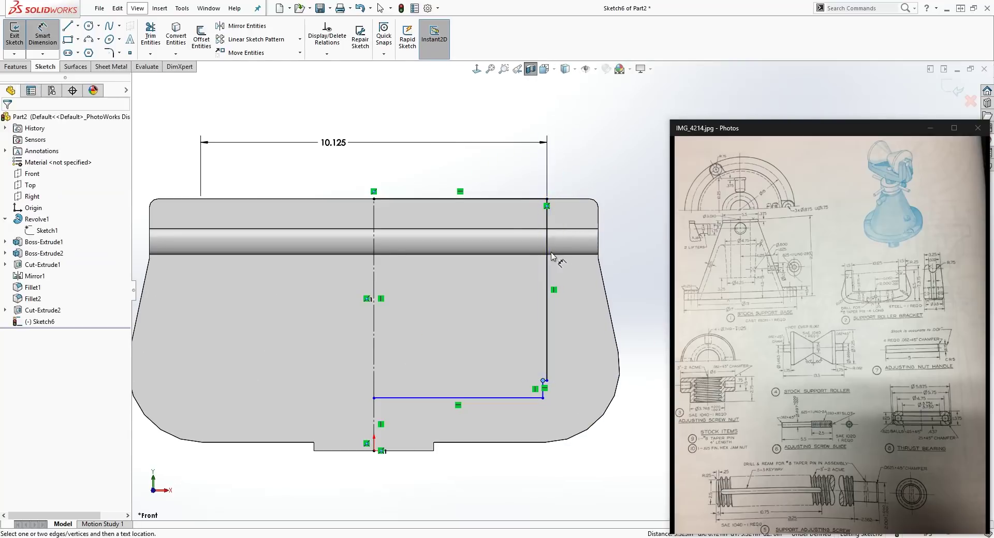
pyautogui.click(546, 343)
pyautogui.scroll(-1, 551, 176)
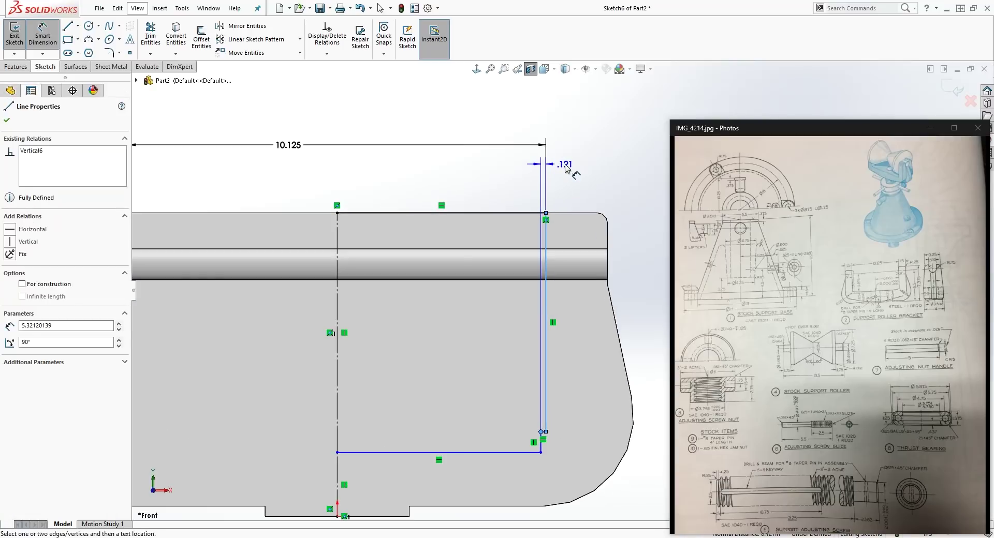
pyautogui.click(565, 166)
pyautogui.press('BackSpace')
pyautogui.write('.25')
pyautogui.press('Return')
pyautogui.press('Escape')
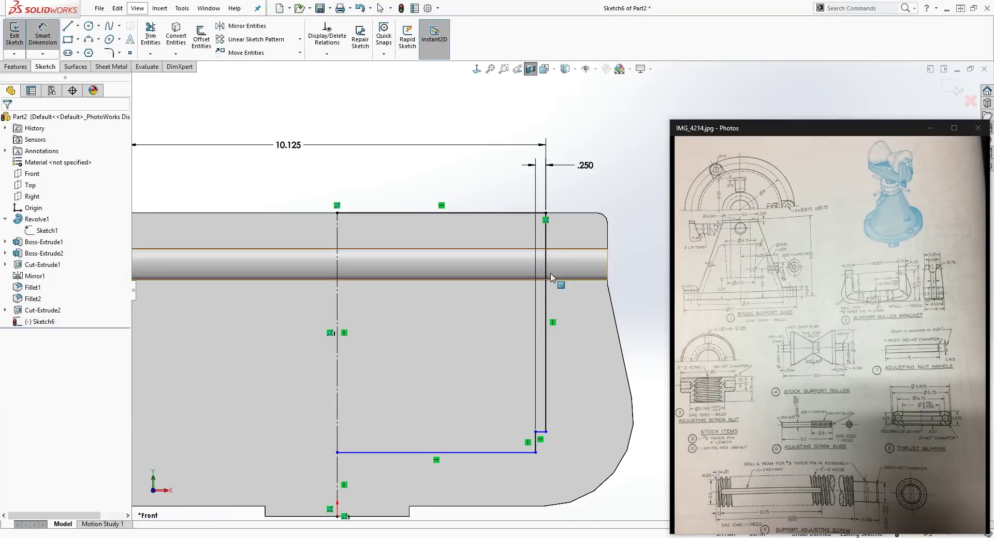
# Dimension the step height, correcting it from 1.25 to .125.
pyautogui.scroll(1, 559, 282)
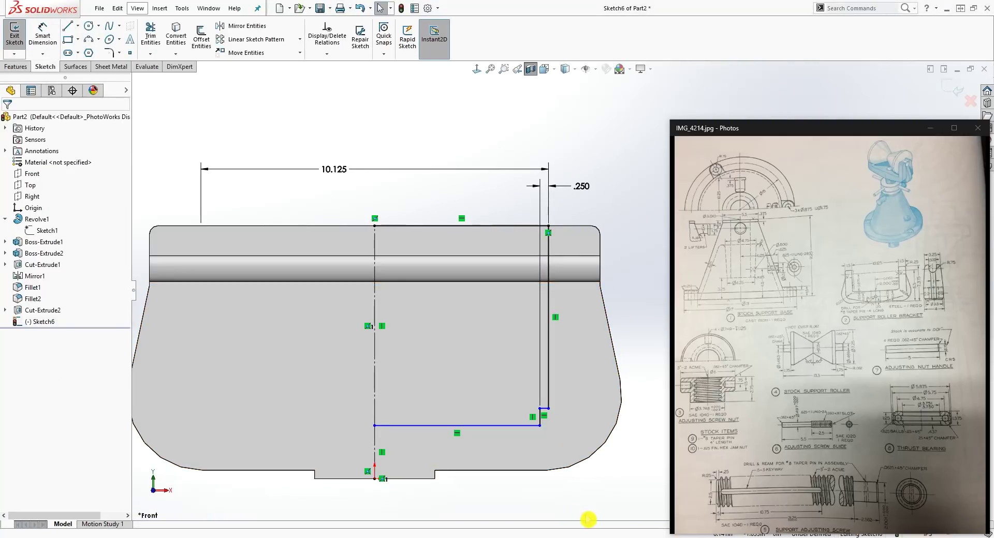
pyautogui.moveTo(586, 520); pyautogui.dragTo(547, 419, button='right')
pyautogui.click(545, 409)
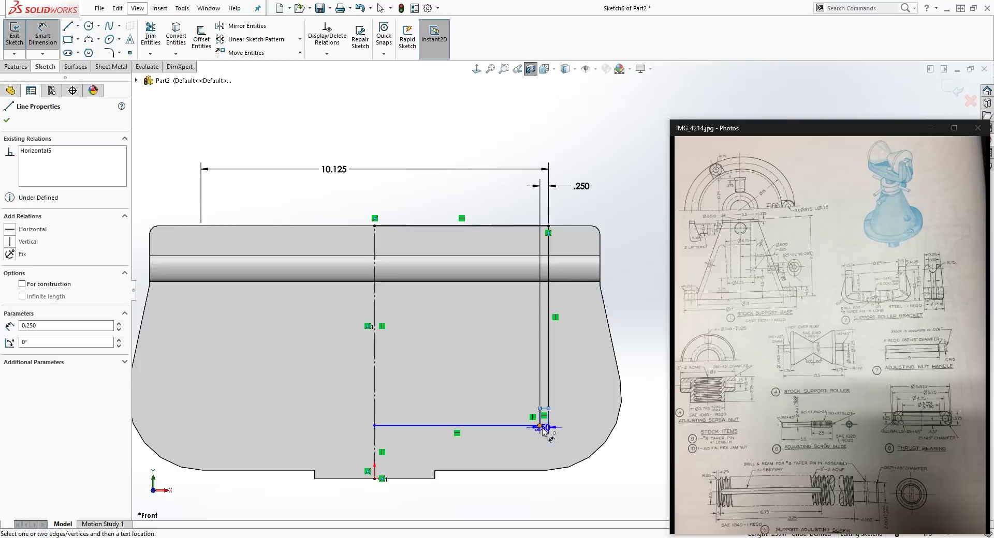
pyautogui.click(539, 426)
pyautogui.click(598, 418)
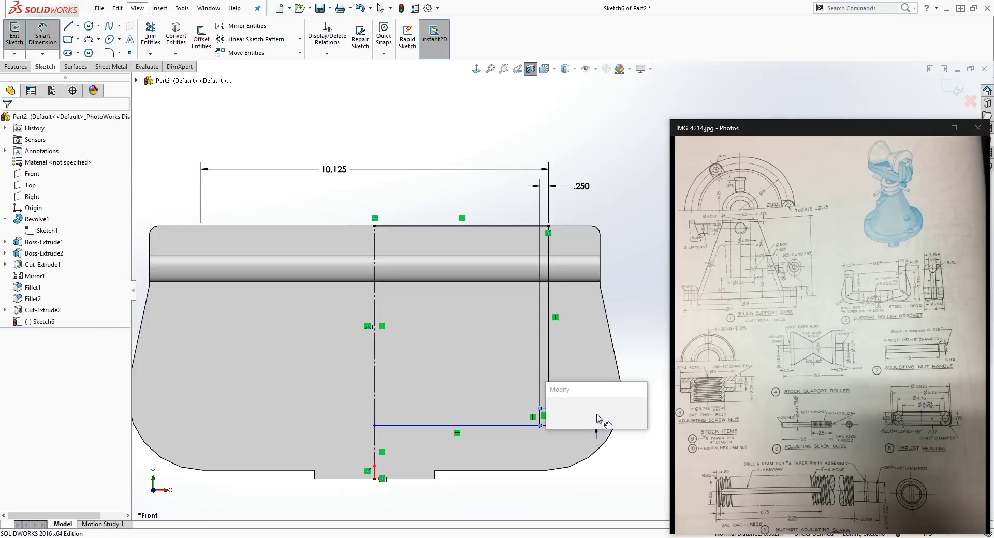
pyautogui.write('1.25')
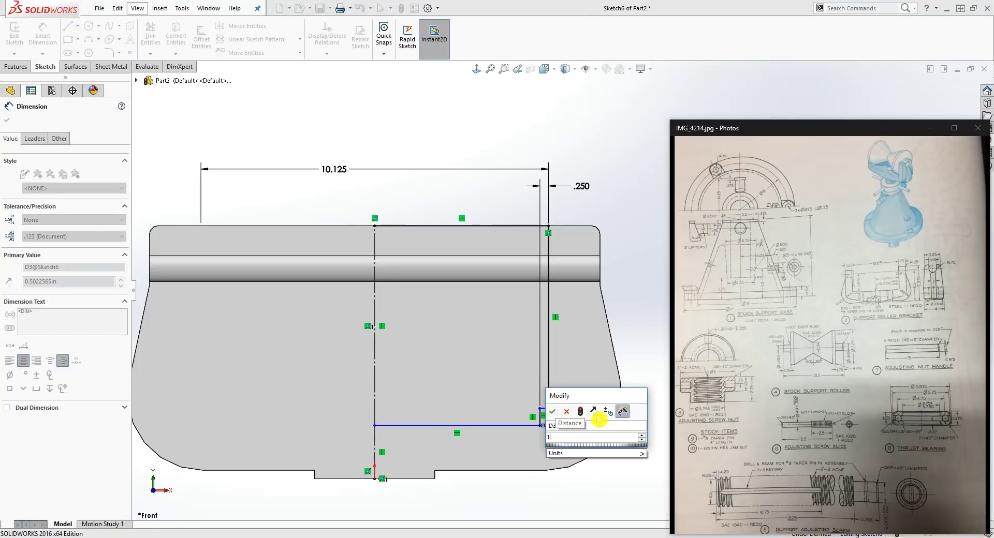
pyautogui.press('Return')
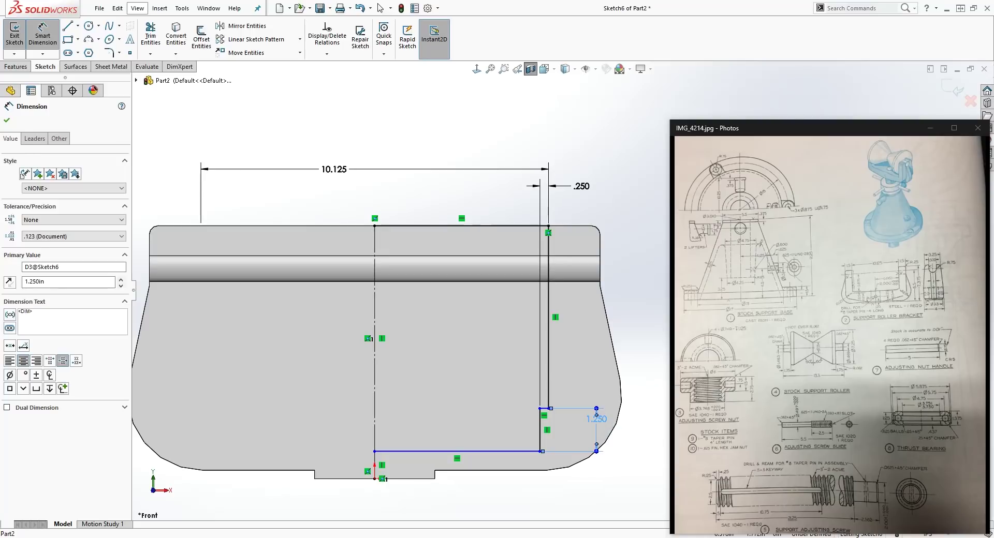
pyautogui.doubleClick(600, 419)
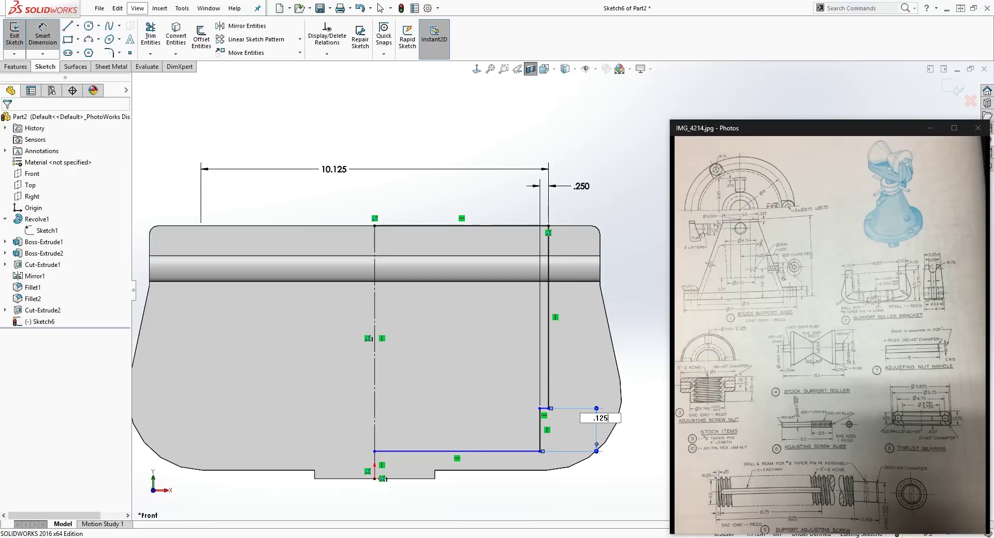
pyautogui.write('.125')
pyautogui.press('Return')
pyautogui.press('Escape')
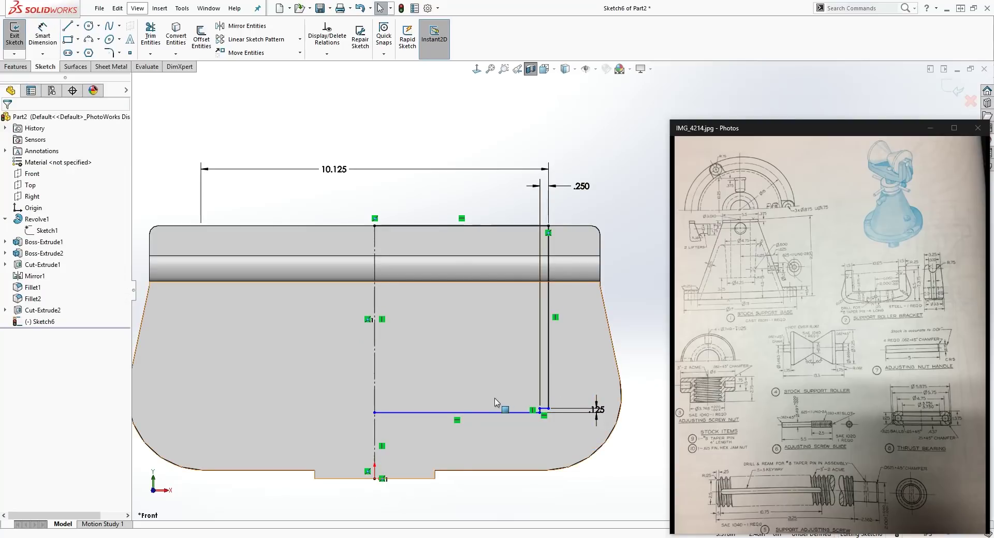
# Locate the long horizontal line 2.500 above the bottom edge.
pyautogui.moveTo(518, 504); pyautogui.dragTo(513, 458, button='right')
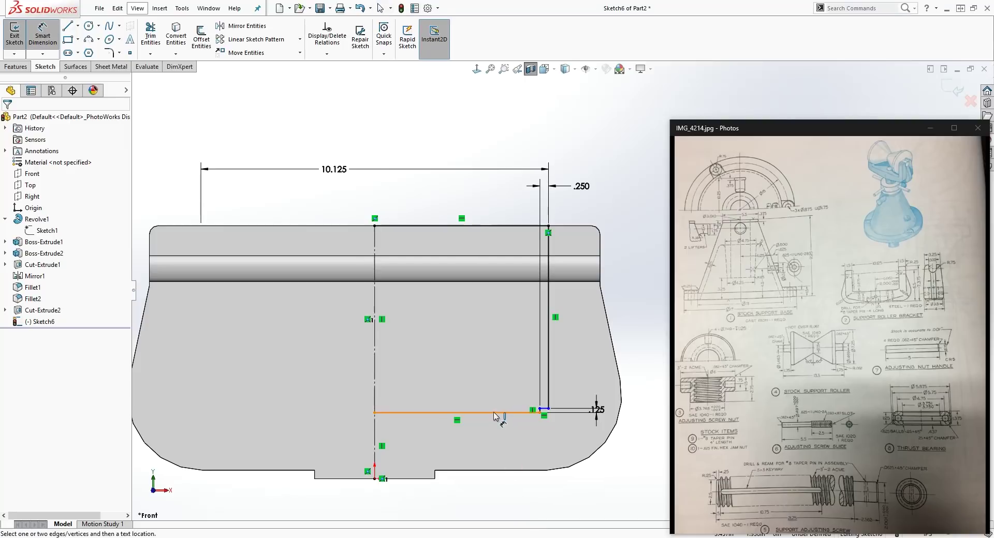
pyautogui.click(495, 414)
pyautogui.click(419, 480)
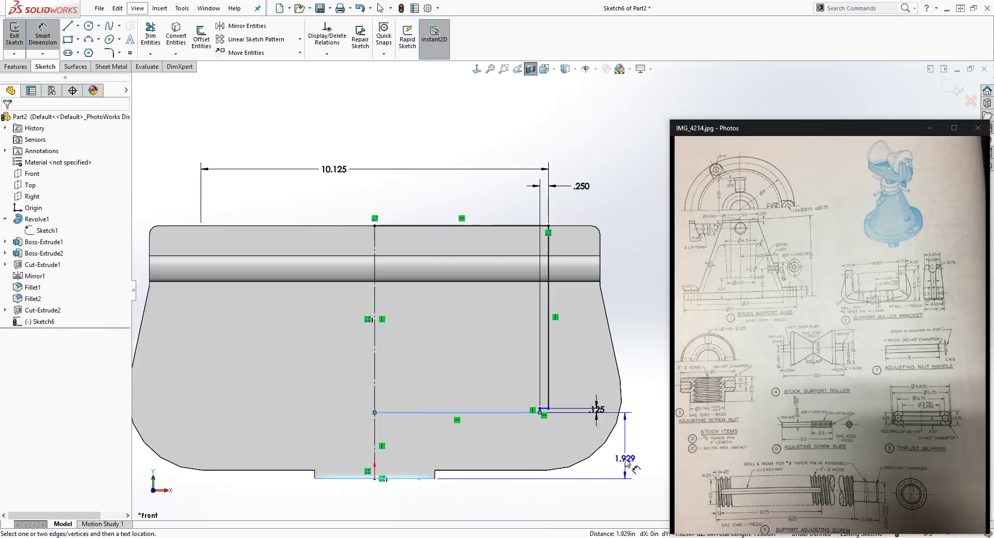
pyautogui.click(626, 467)
pyautogui.write('2.5')
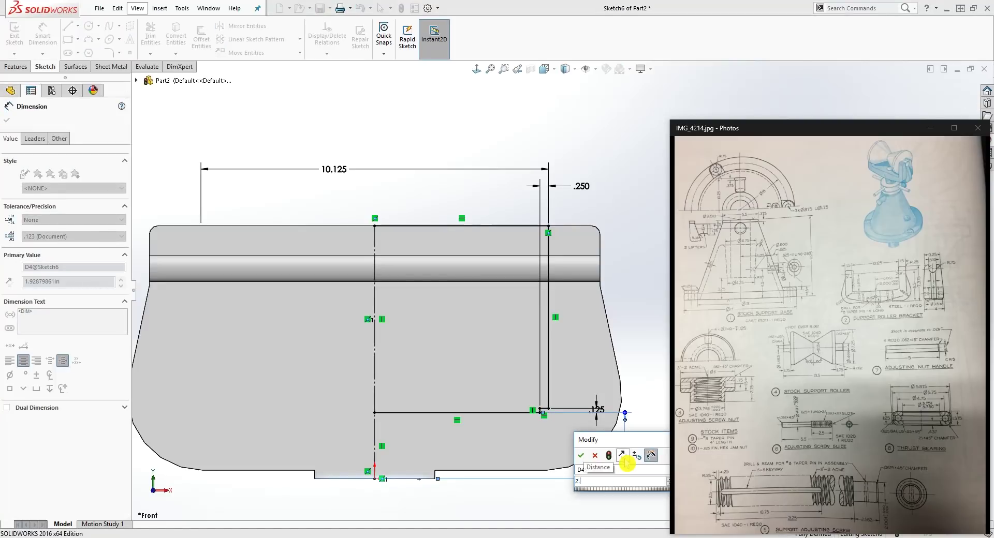
pyautogui.press('Return')
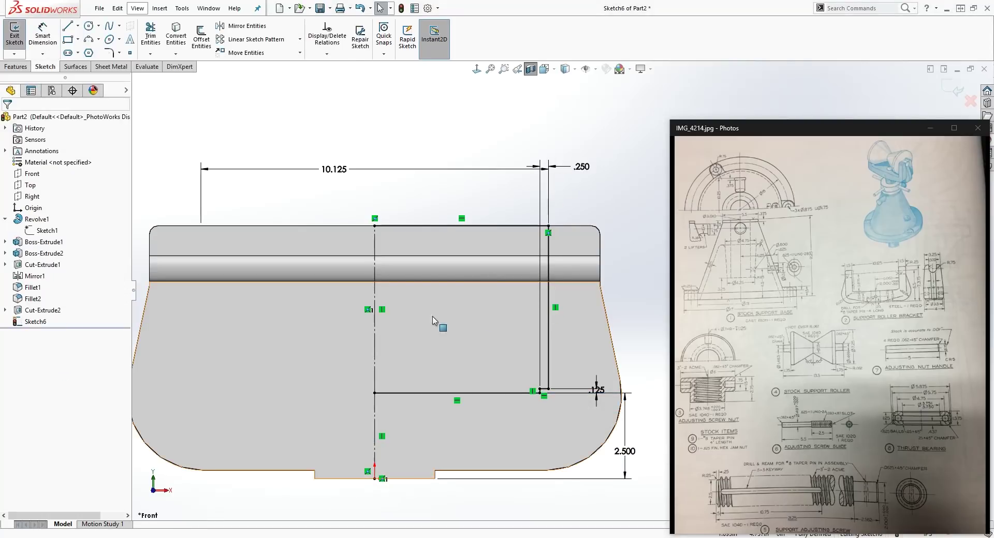
# Move the .250 dimension lower for a tidier layout.
pyautogui.click(595, 363)
pyautogui.scroll(-1, 569, 412)
pyautogui.scroll(1, 550, 348)
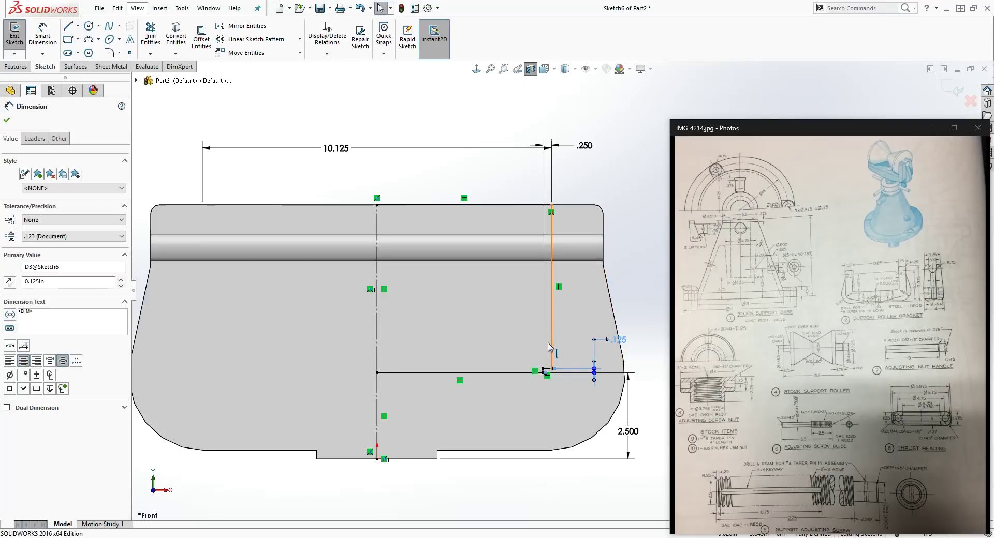
pyautogui.moveTo(586, 147); pyautogui.dragTo(586, 184)
pyautogui.click(205, 70)
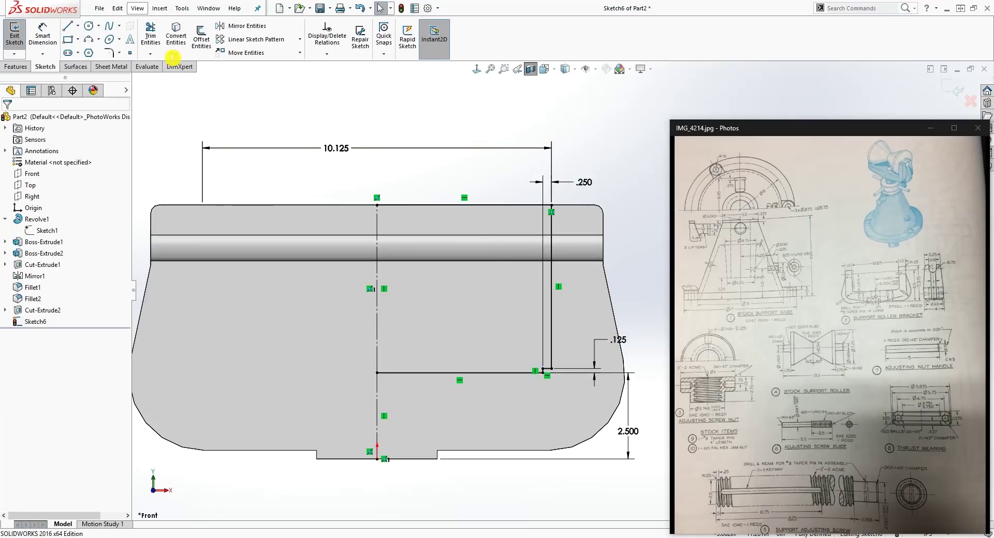
# Mirror the four slot lines across the vertical centreline.
pyautogui.click(227, 26)
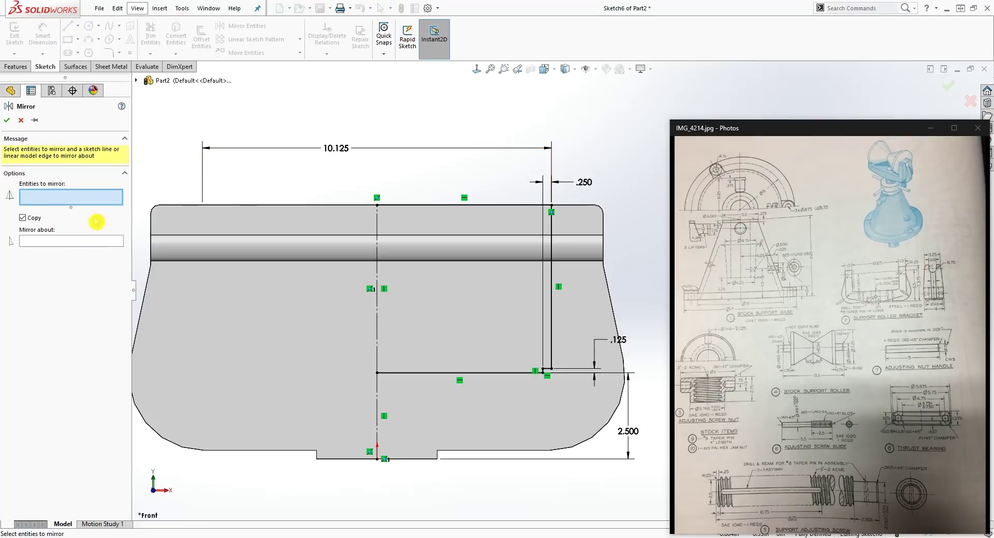
pyautogui.click(552, 246)
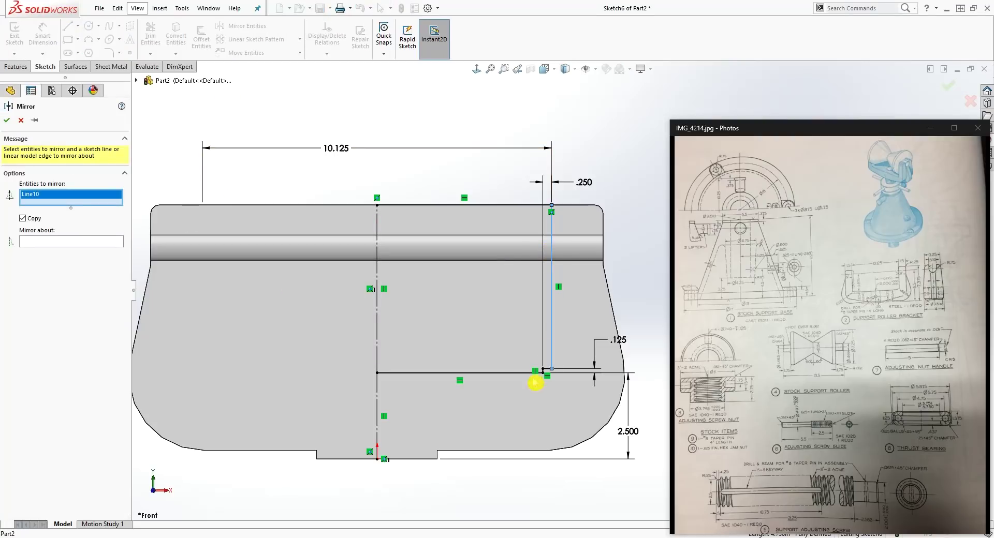
pyautogui.scroll(2, 541, 383)
pyautogui.click(551, 352)
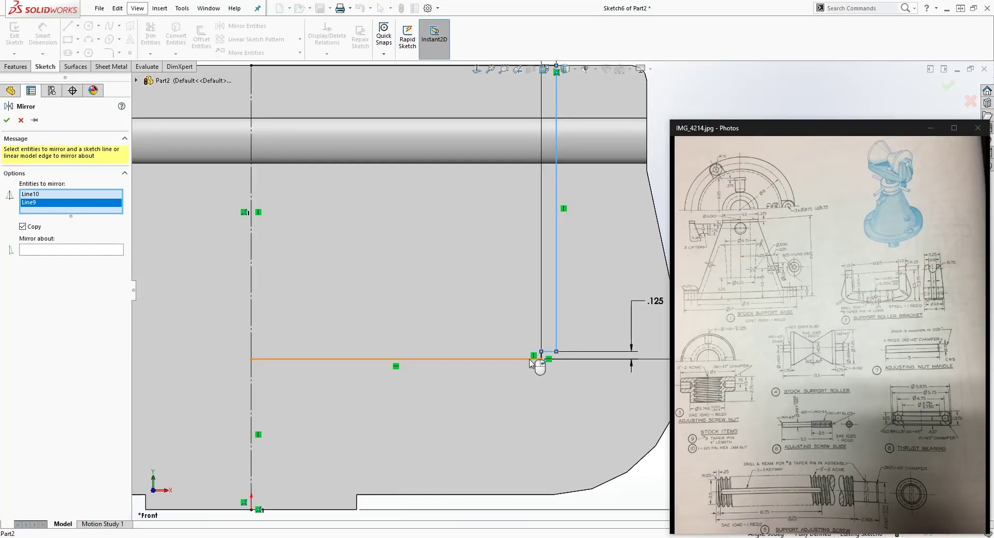
pyautogui.click(531, 359)
pyautogui.scroll(3, 538, 362)
pyautogui.click(555, 322)
pyautogui.scroll(-5, 557, 337)
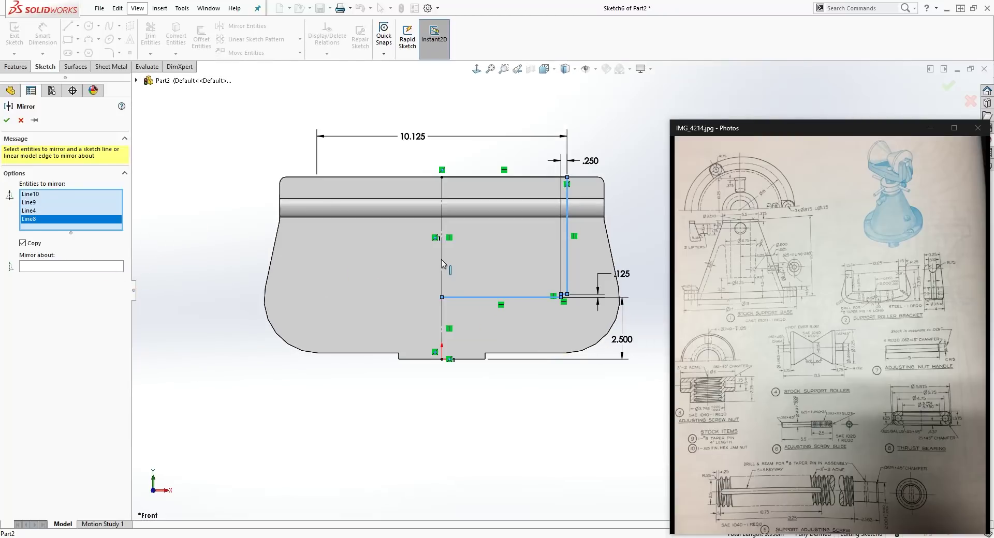
pyautogui.click(442, 264)
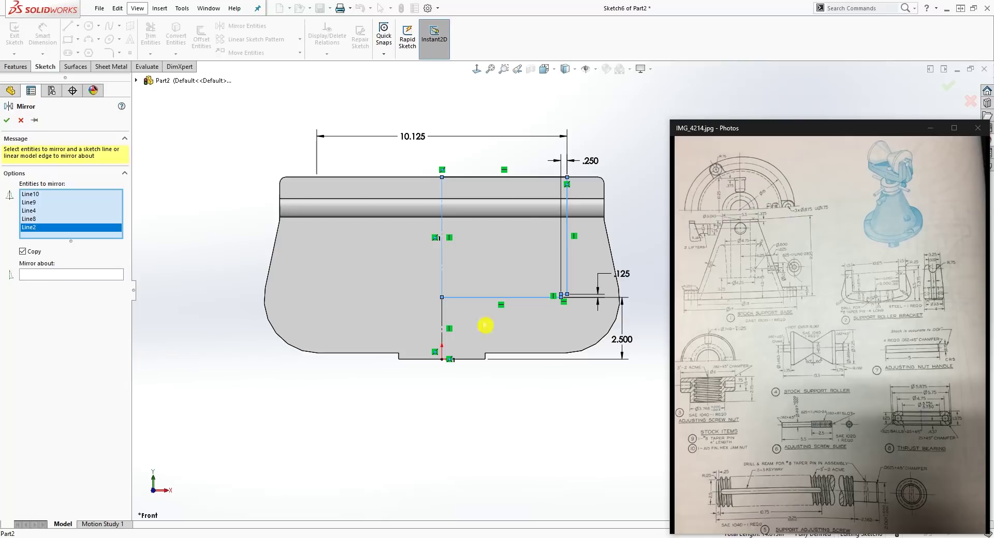
pyautogui.rightClick(36, 227)
pyautogui.click(73, 245)
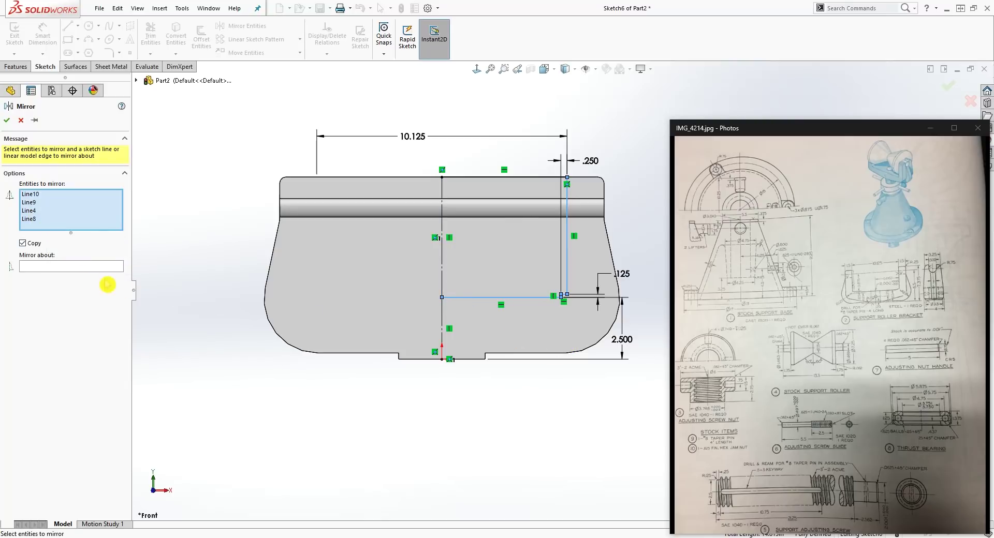
pyautogui.click(91, 267)
pyautogui.click(441, 277)
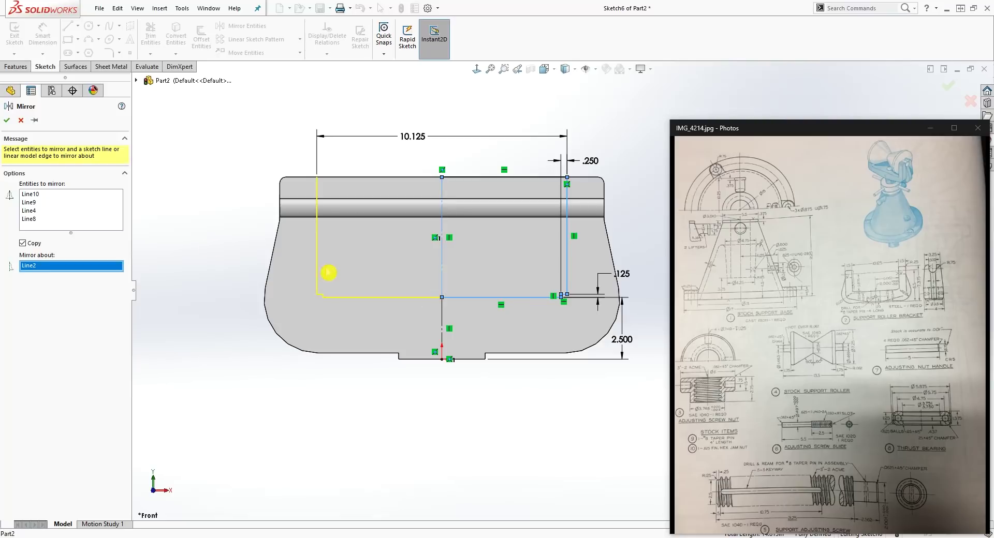
pyautogui.click(10, 121)
# Draw a line along the top edge from the top-left corner to close the outline.
pyautogui.moveTo(554, 222)
pyautogui.mouseDown(button='middle')
pyautogui.moveTo(539, 204)
pyautogui.moveTo(477, 270)
pyautogui.moveTo(570, 251)
pyautogui.moveTo(500, 218)
pyautogui.mouseUp(button='middle')
pyautogui.hotkey('ctrl', '8')
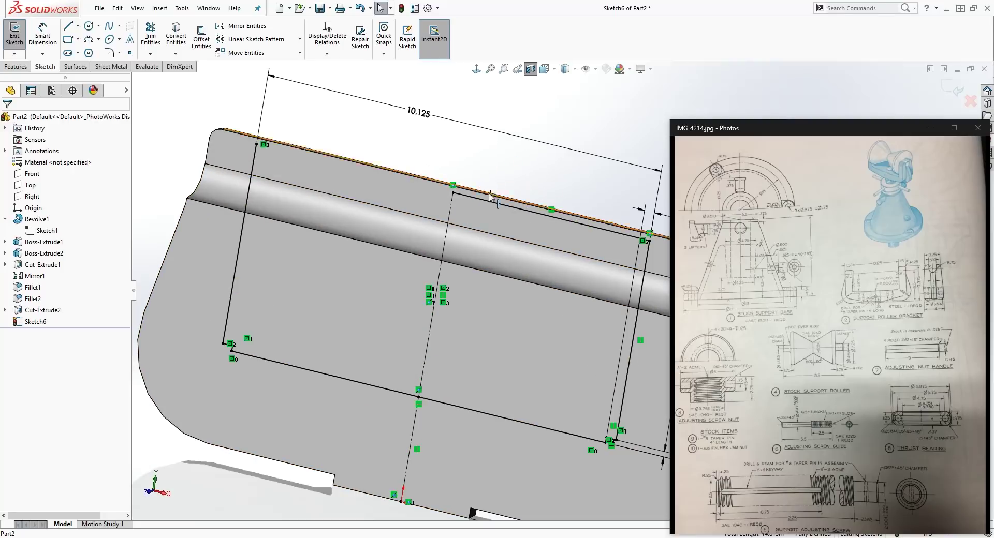
pyautogui.press('l')
pyautogui.click(256, 145)
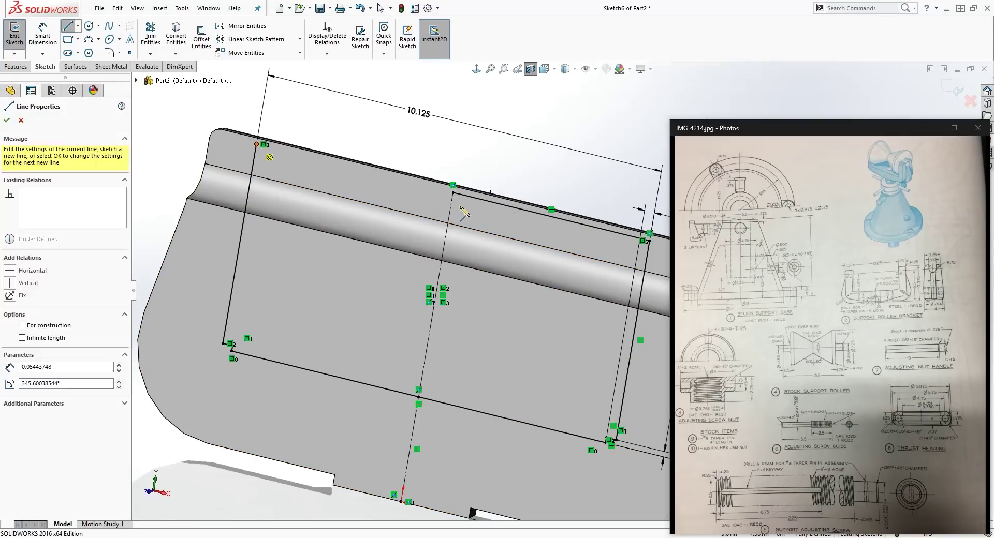
pyautogui.click(453, 193)
pyautogui.press('Escape')
pyautogui.moveTo(454, 228)
pyautogui.mouseDown(button='middle')
pyautogui.moveTo(494, 295)
pyautogui.moveTo(423, 236)
pyautogui.moveTo(489, 243)
pyautogui.moveTo(450, 284)
pyautogui.moveTo(418, 291)
pyautogui.mouseUp(button='middle')
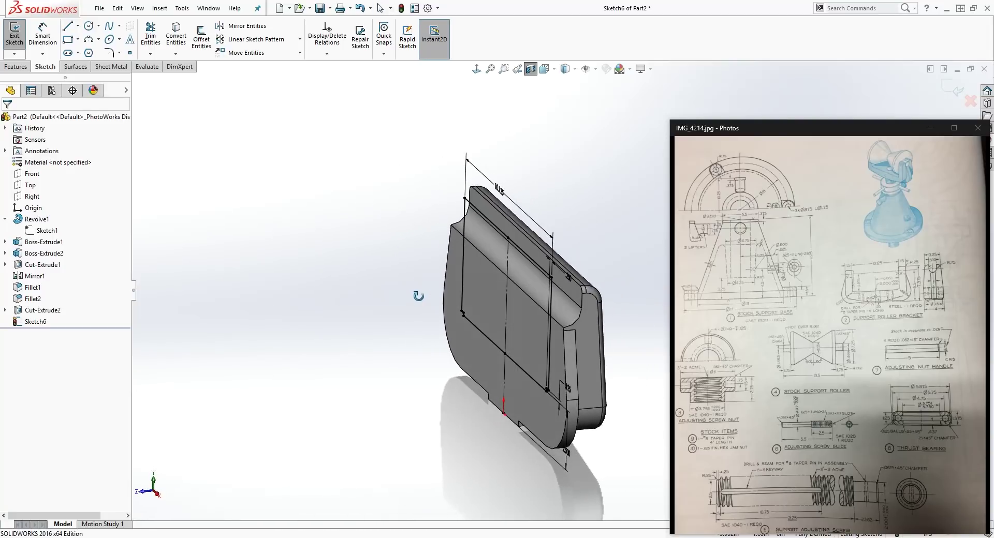
# Extruded-cut Sketch6 with Through All - Both as the end condition.
pyautogui.click(23, 69)
pyautogui.click(158, 37)
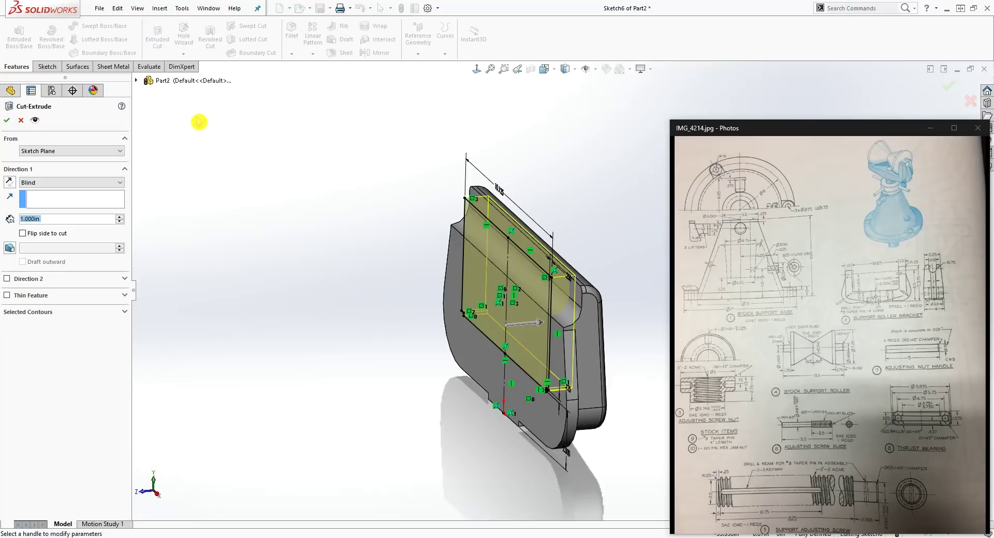
pyautogui.click(97, 182)
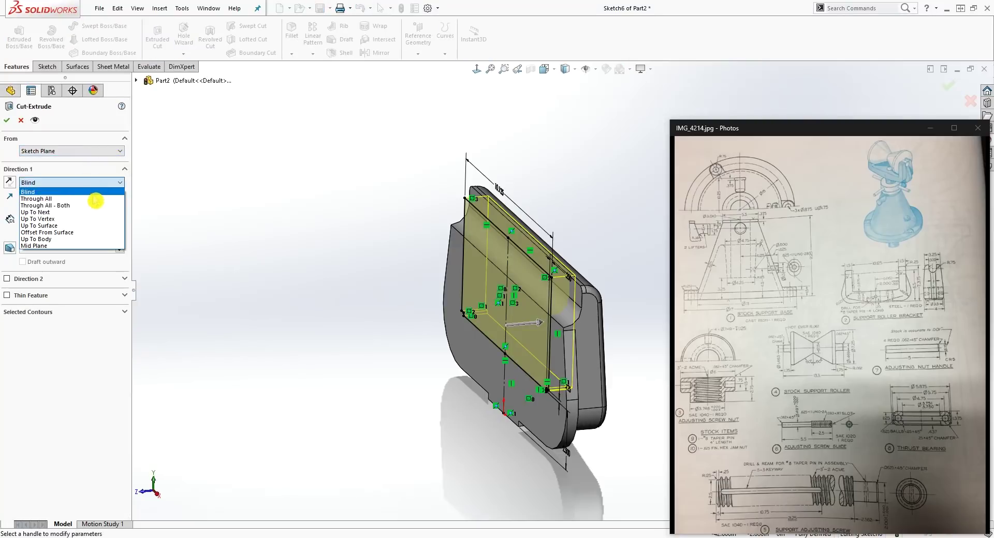
pyautogui.click(94, 203)
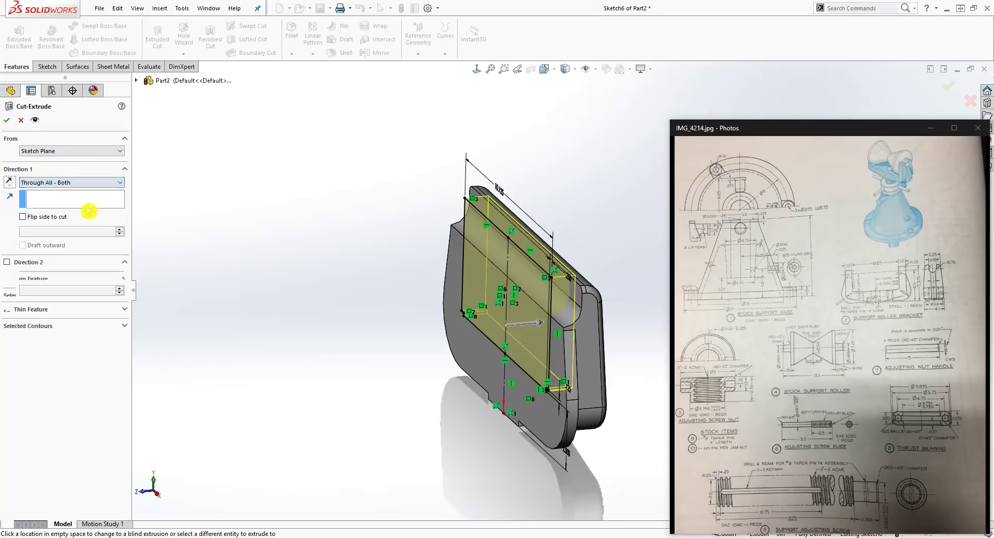
pyautogui.click(8, 121)
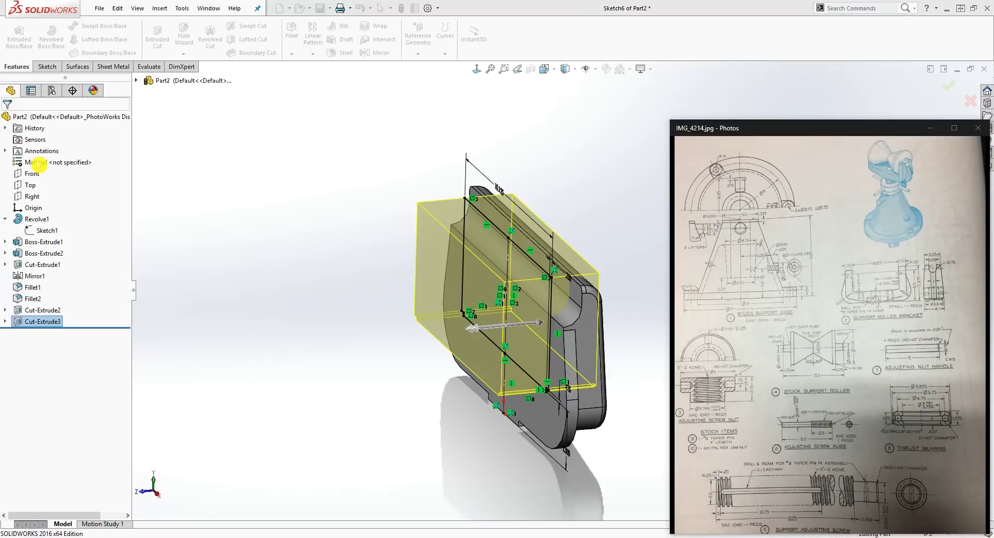
# Orbit around the resulting U-shaped bracket and start the Fillet command.
pyautogui.moveTo(272, 309); pyautogui.dragTo(291, 267, button='middle')
pyautogui.scroll(-1, 291, 267)
pyautogui.scroll(2, 499, 335)
pyautogui.click(537, 86)
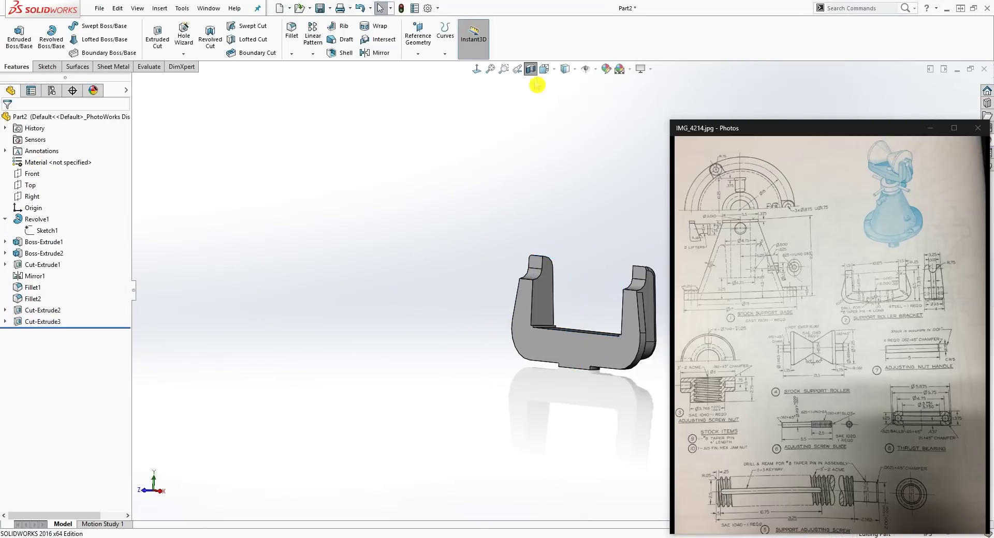
pyautogui.scroll(-10, 570, 303)
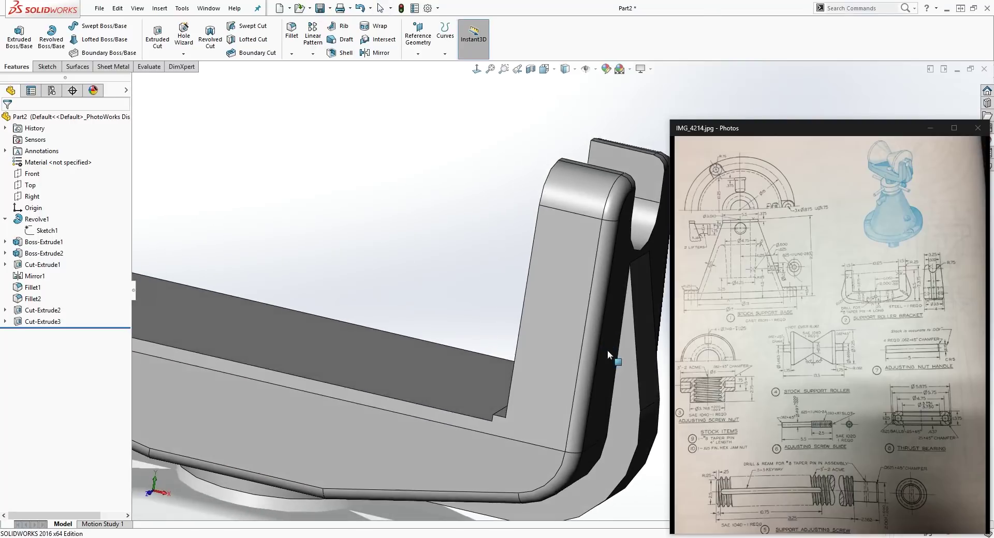
pyautogui.scroll(4, 607, 350)
pyautogui.moveTo(439, 357)
pyautogui.mouseDown(button='middle')
pyautogui.moveTo(492, 400)
pyautogui.moveTo(472, 392)
pyautogui.mouseUp(button='middle')
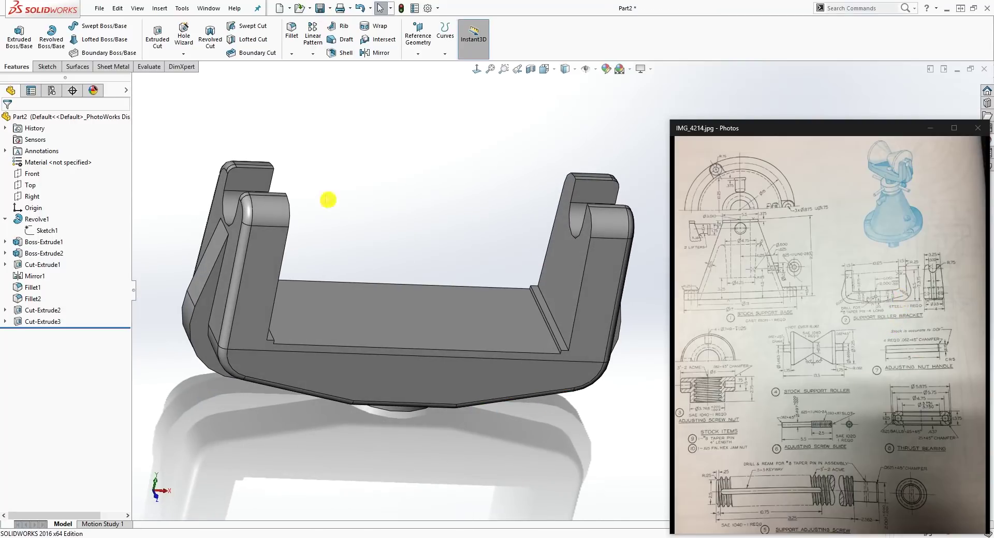
pyautogui.moveTo(310, 284); pyautogui.dragTo(268, 251, button='middle')
pyautogui.click(293, 32)
pyautogui.moveTo(326, 210); pyautogui.dragTo(300, 310, button='middle')
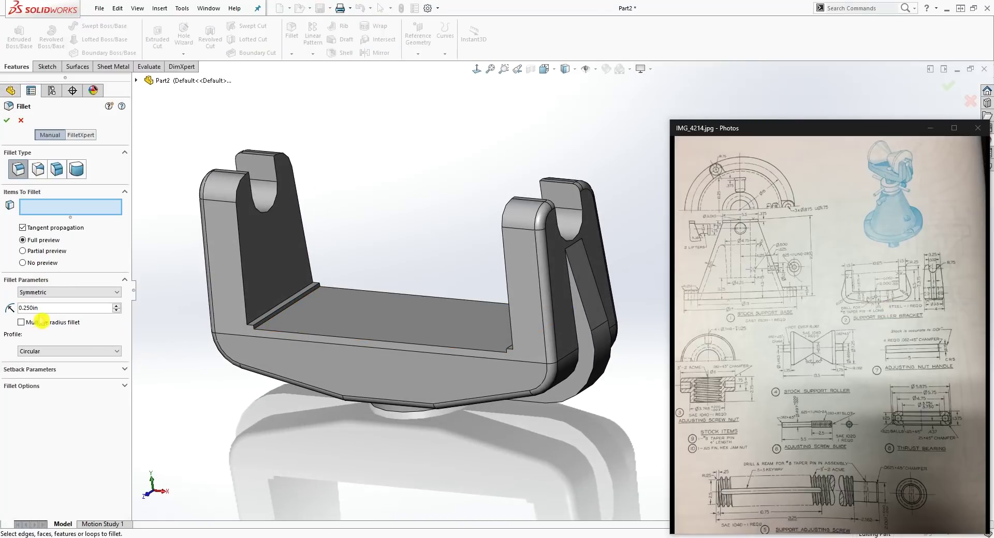
# Round both inner edges where the uprights meet the base with a 0.125in fillet.
pyautogui.click(44, 310)
pyautogui.write('.125')
pyautogui.click(200, 369)
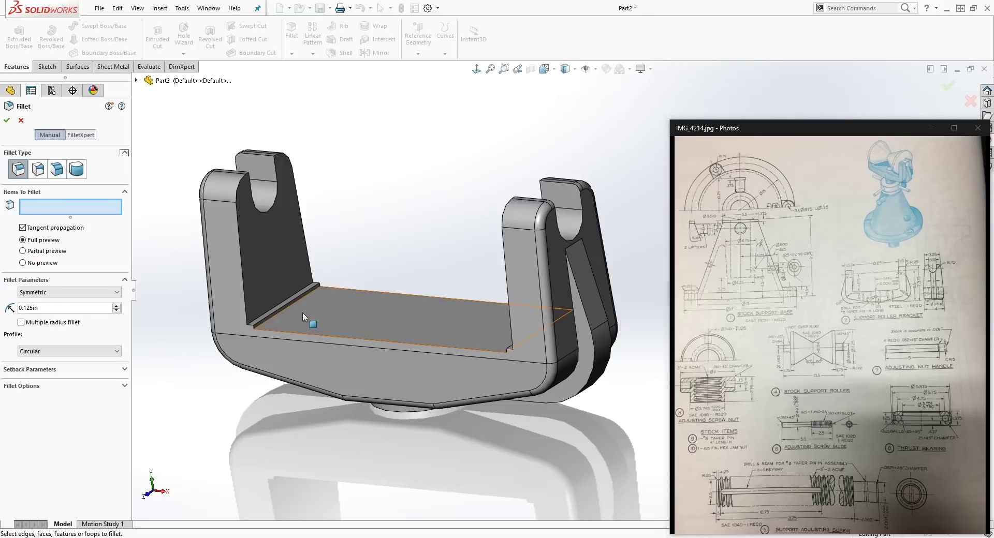
pyautogui.click(269, 319)
pyautogui.moveTo(270, 327); pyautogui.dragTo(345, 331, button='middle')
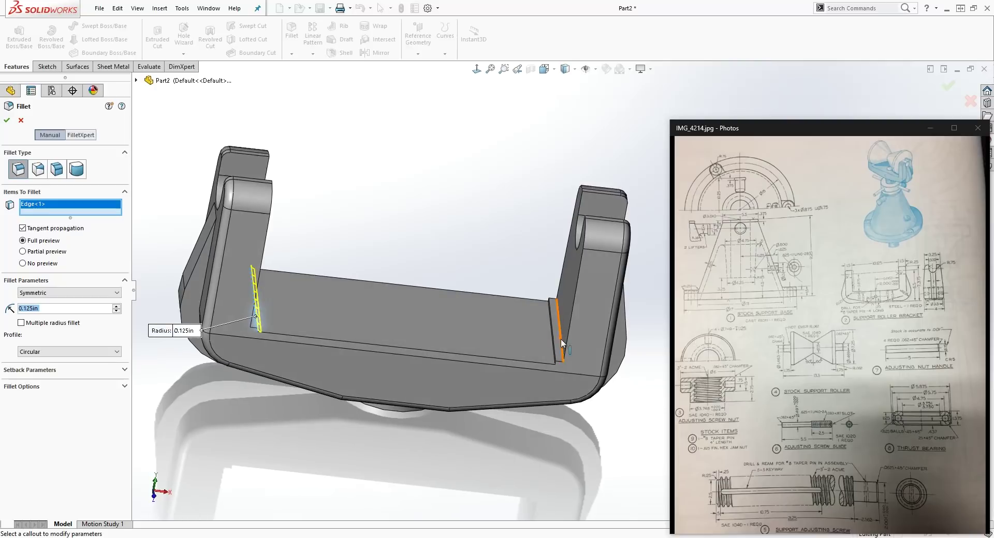
pyautogui.scroll(-4, 545, 346)
pyautogui.moveTo(544, 346); pyautogui.dragTo(569, 348, button='middle')
pyautogui.click(560, 358)
pyautogui.click(9, 125)
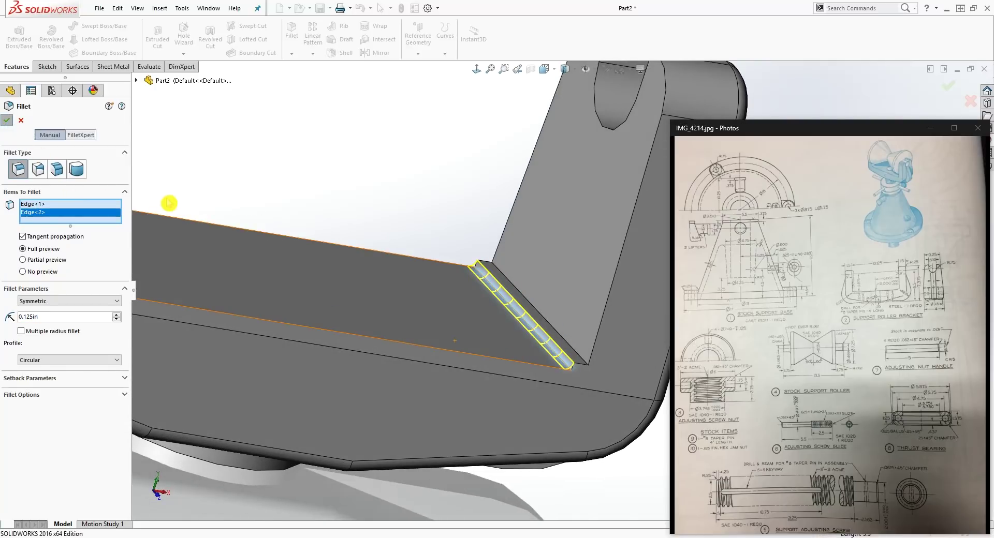
pyautogui.scroll(3, 328, 333)
pyautogui.moveTo(397, 396); pyautogui.dragTo(279, 304, button='middle')
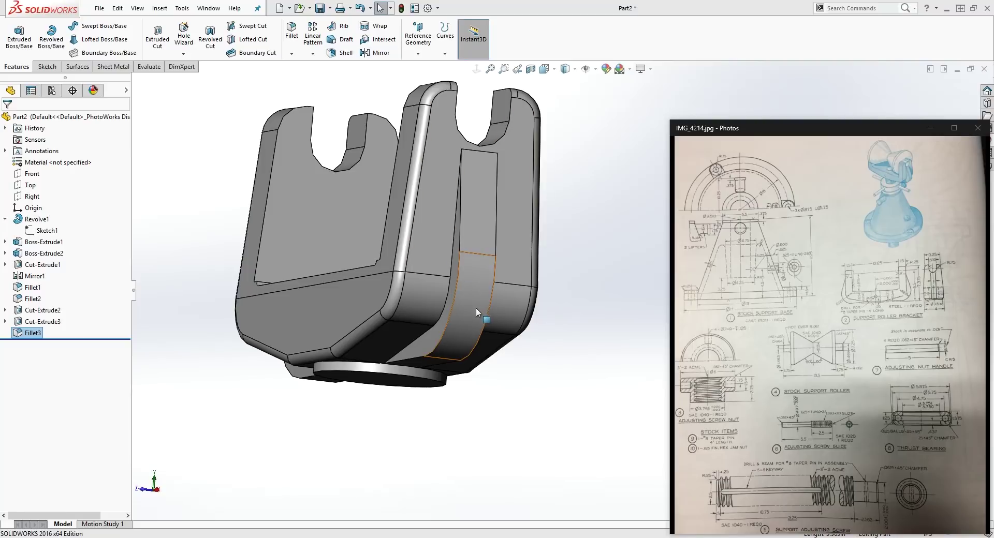
# Start a 0.25 in fillet and select the first four groove edges on the base.
pyautogui.click(293, 30)
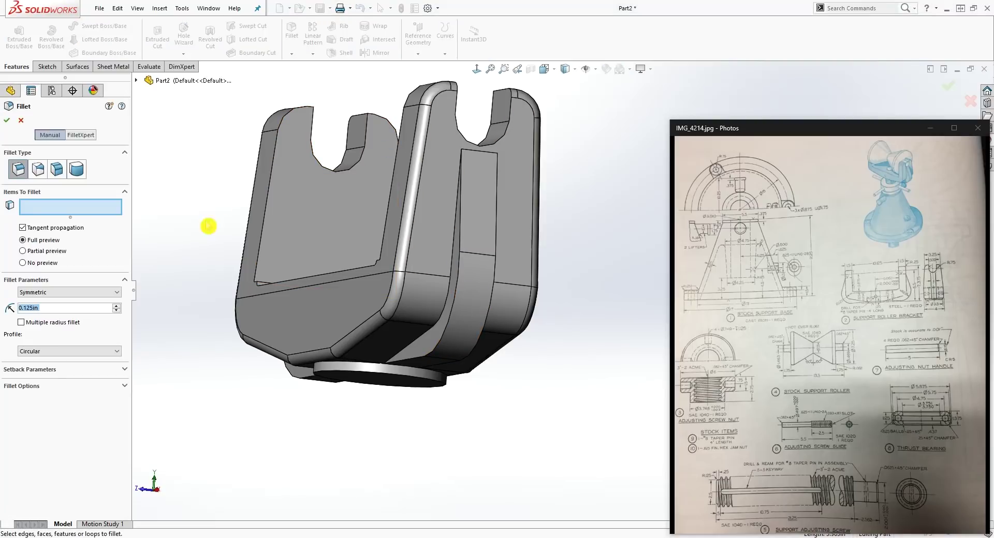
pyautogui.click(60, 307)
pyautogui.write('.25')
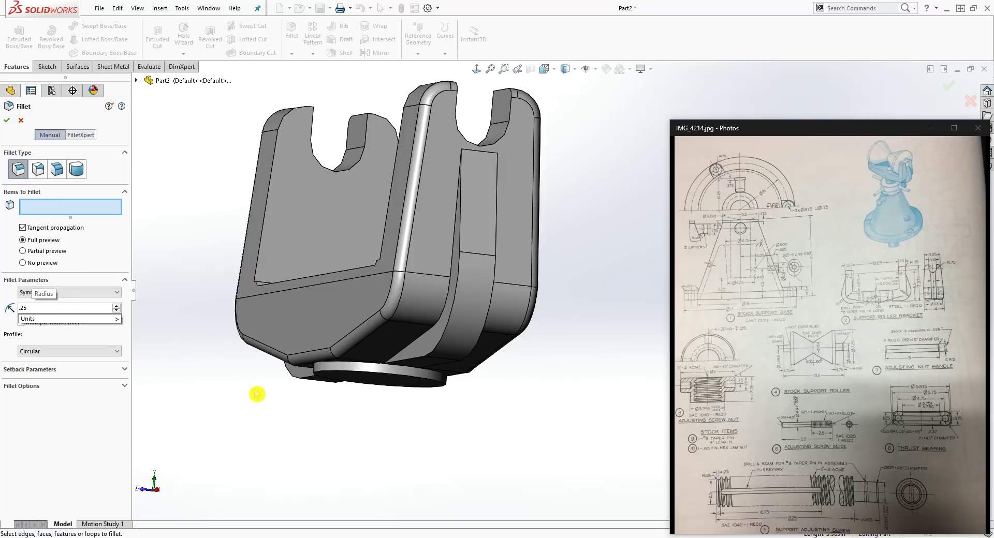
pyautogui.press('Return')
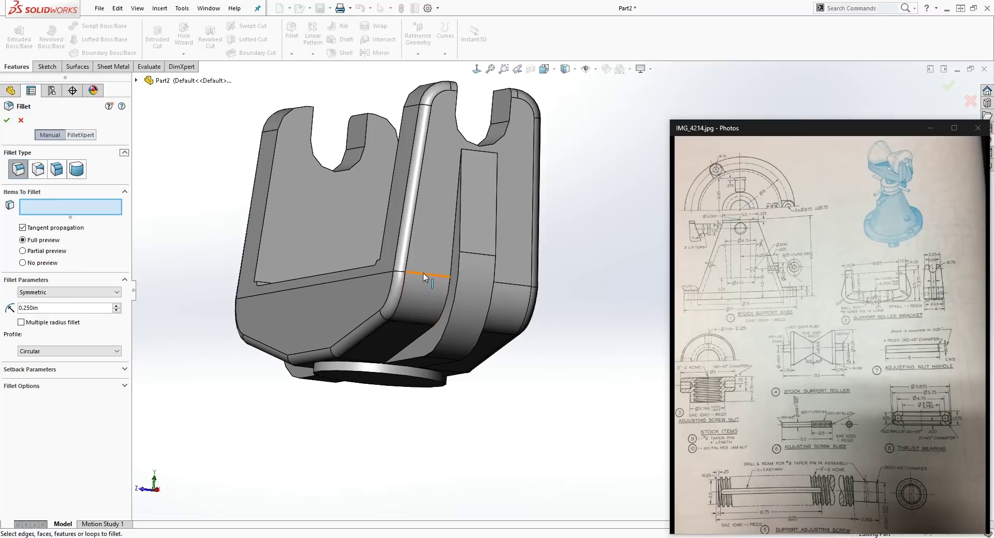
pyautogui.click(449, 280)
pyautogui.moveTo(449, 280); pyautogui.dragTo(443, 284, button='middle')
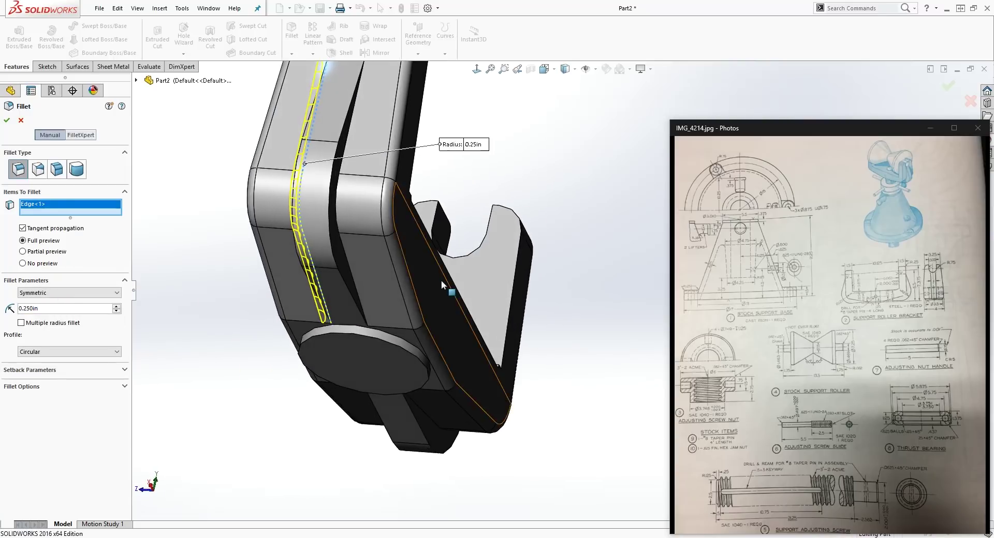
pyautogui.click(340, 233)
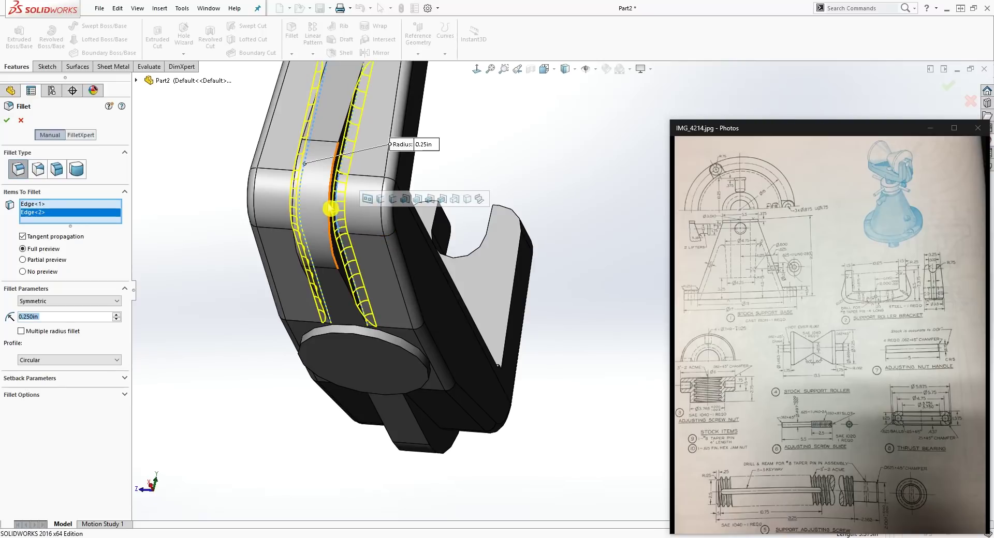
pyautogui.click(332, 206)
pyautogui.moveTo(331, 206); pyautogui.dragTo(320, 189, button='middle')
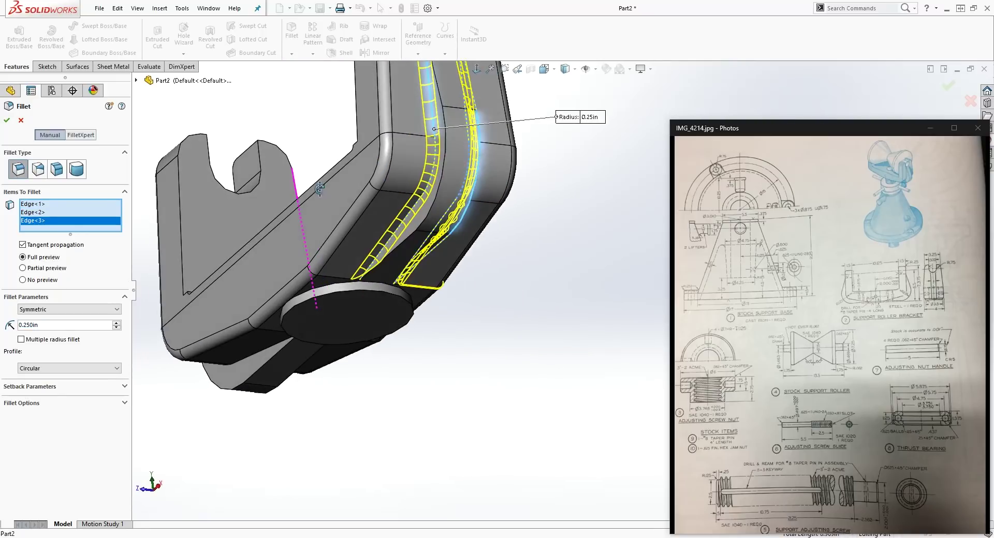
pyautogui.click(447, 151)
# Add the remaining four groove edges on the other arm, drop the stray face, and apply Fillet4.
pyautogui.moveTo(446, 150); pyautogui.dragTo(387, 213, button='middle')
pyautogui.scroll(4, 474, 357)
pyautogui.moveTo(473, 358); pyautogui.dragTo(340, 132, button='middle')
pyautogui.scroll(-3, 574, 257)
pyautogui.moveTo(577, 368); pyautogui.dragTo(534, 327, button='middle')
pyautogui.scroll(-1, 518, 325)
pyautogui.click(438, 265)
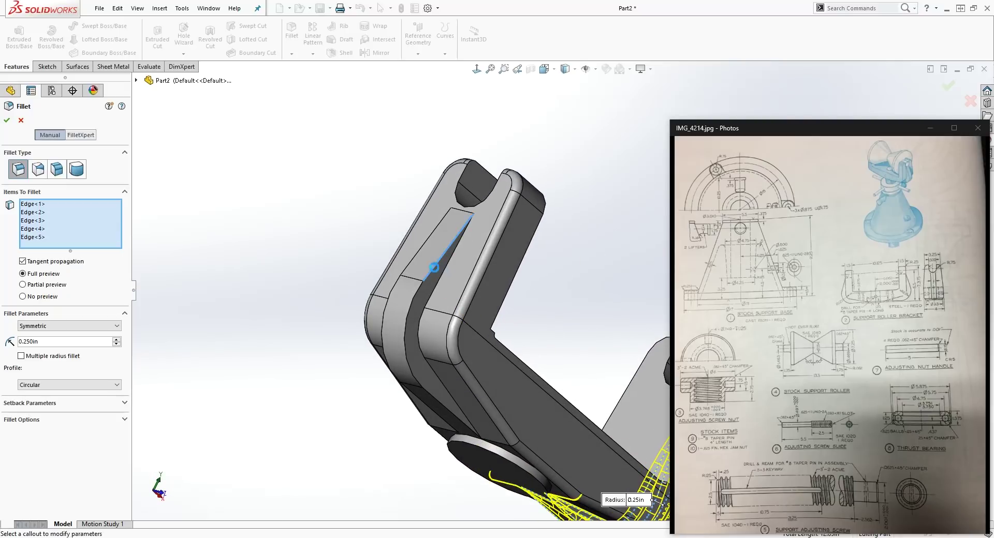
pyautogui.click(430, 304)
pyautogui.moveTo(440, 329); pyautogui.dragTo(386, 283, button='middle')
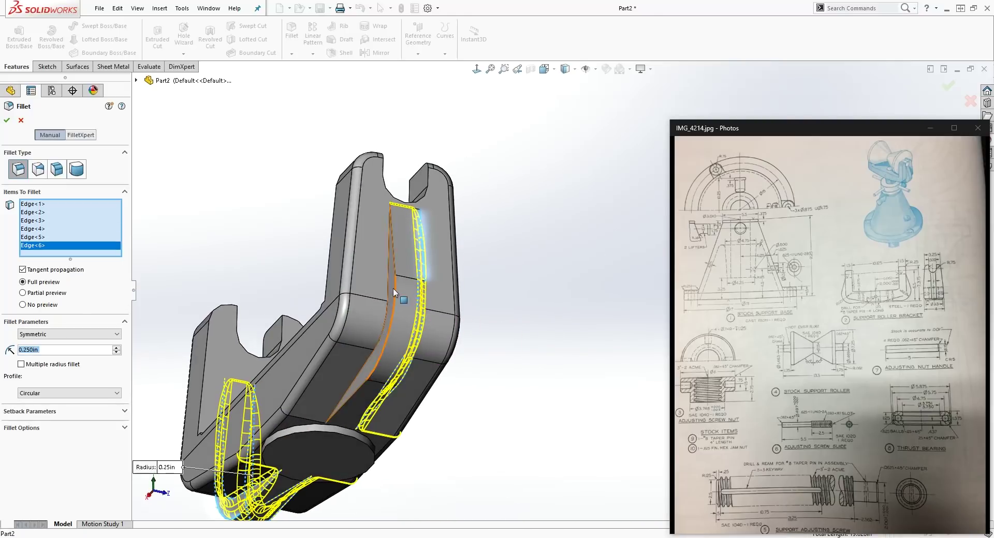
pyautogui.click(391, 286)
pyautogui.click(399, 272)
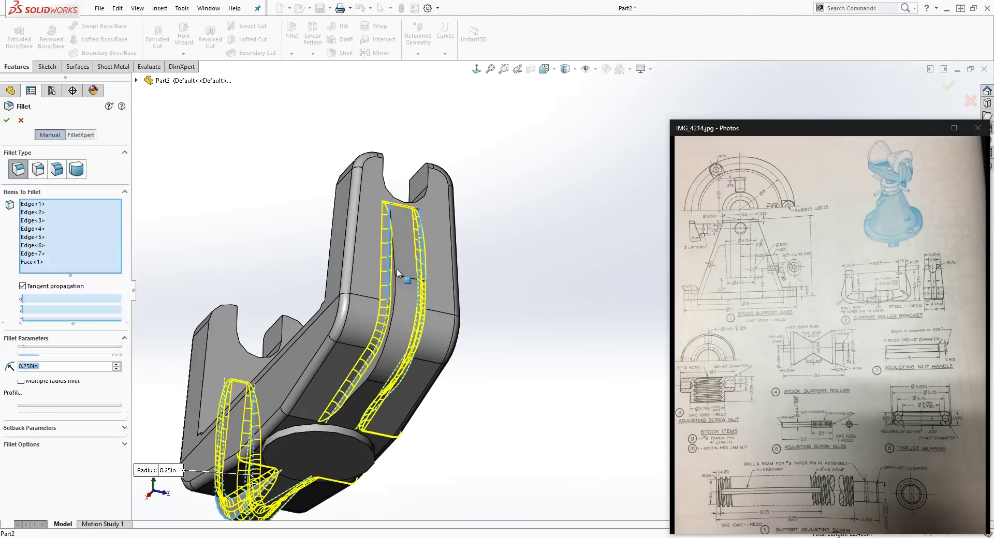
pyautogui.click(405, 270)
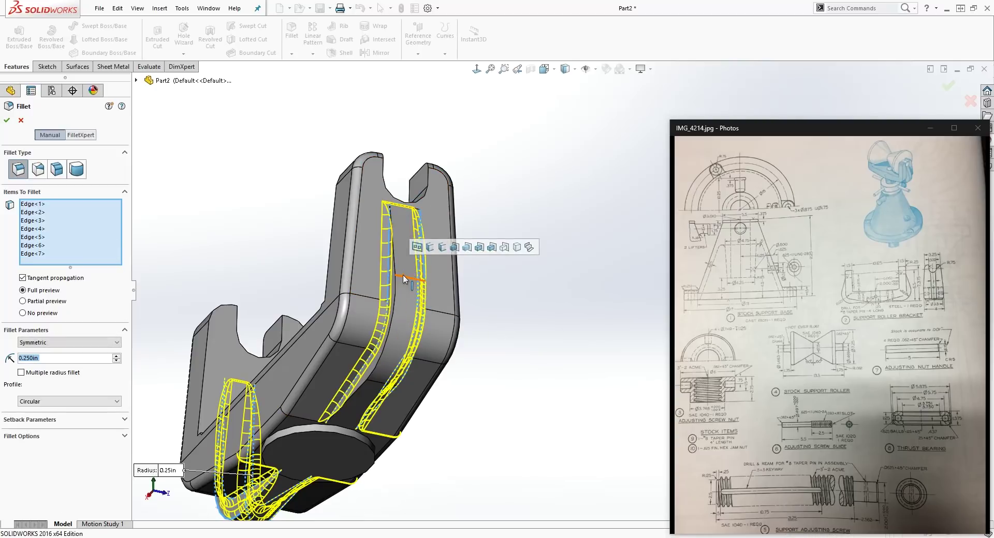
pyautogui.scroll(-5, 455, 306)
pyautogui.click(451, 299)
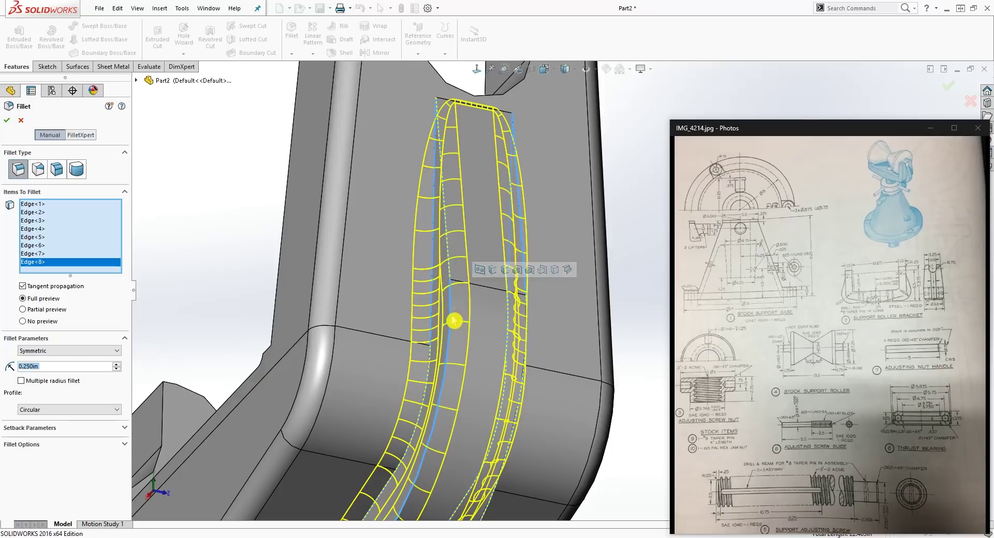
pyautogui.scroll(5, 452, 299)
pyautogui.moveTo(439, 372); pyautogui.dragTo(272, 360, button='middle')
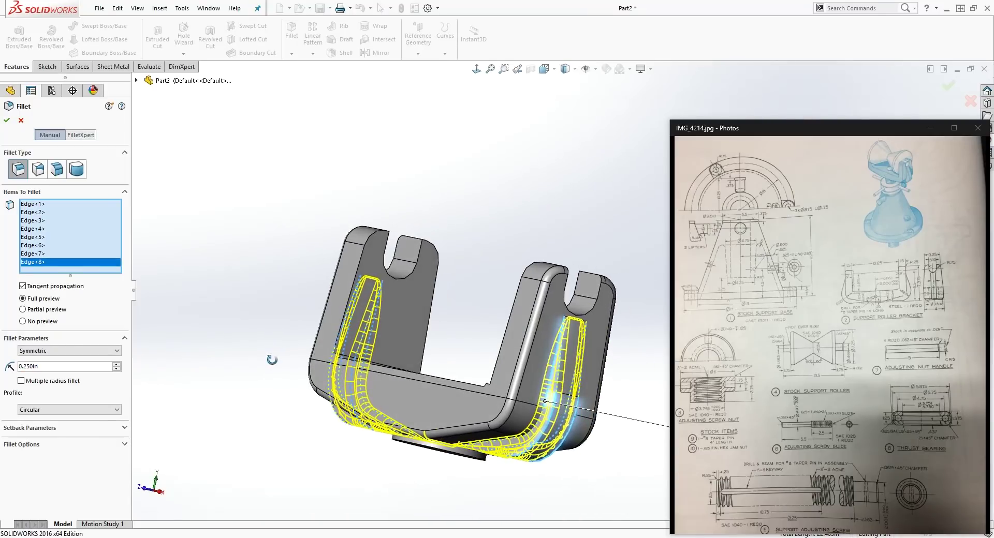
pyautogui.click(7, 120)
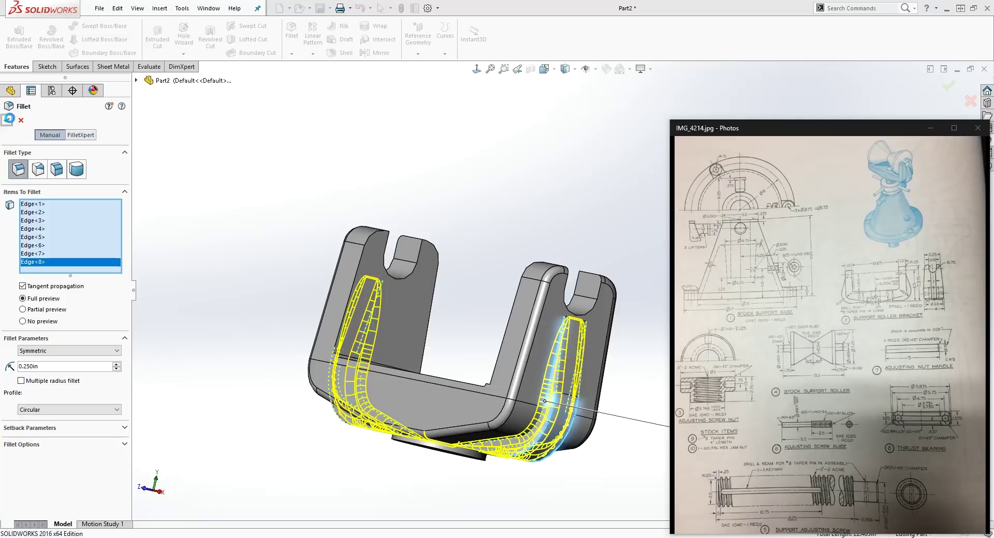
pyautogui.moveTo(533, 465); pyautogui.dragTo(404, 310, button='middle')
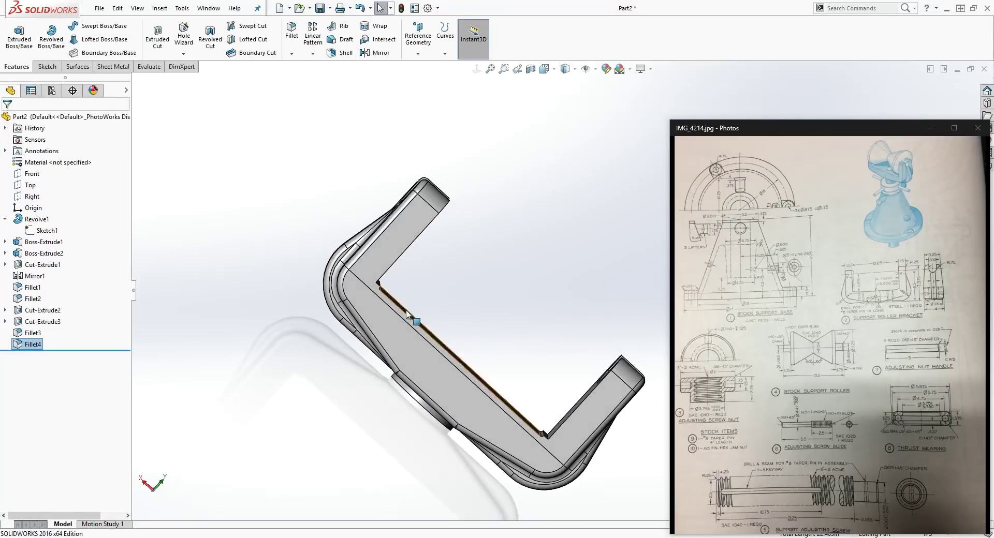
# Select the round boss's circular edge and apply the 0.25 in fillet as Fillet5.
pyautogui.moveTo(419, 433); pyautogui.dragTo(466, 334, button='middle')
pyautogui.scroll(-3, 456, 380)
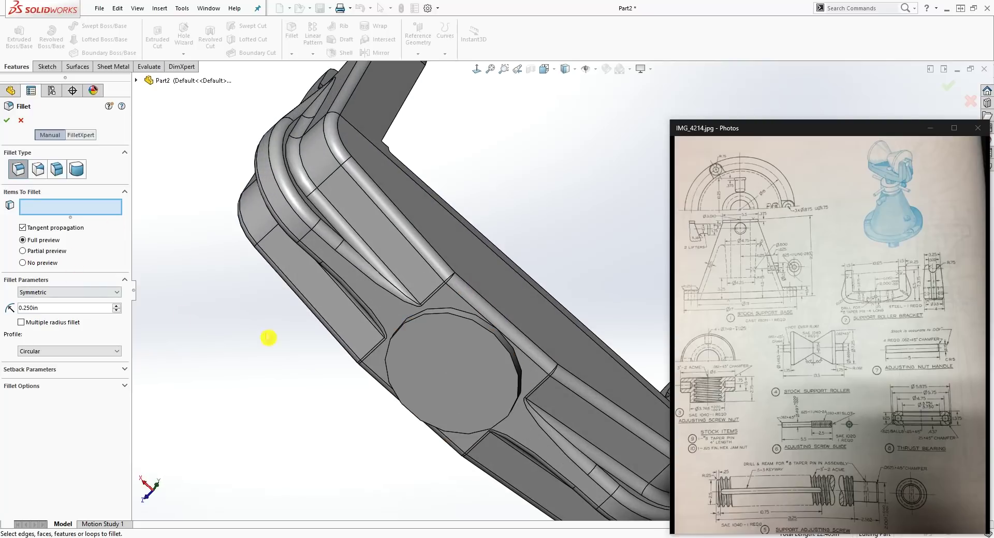
pyautogui.moveTo(444, 373); pyautogui.dragTo(486, 344, button='middle')
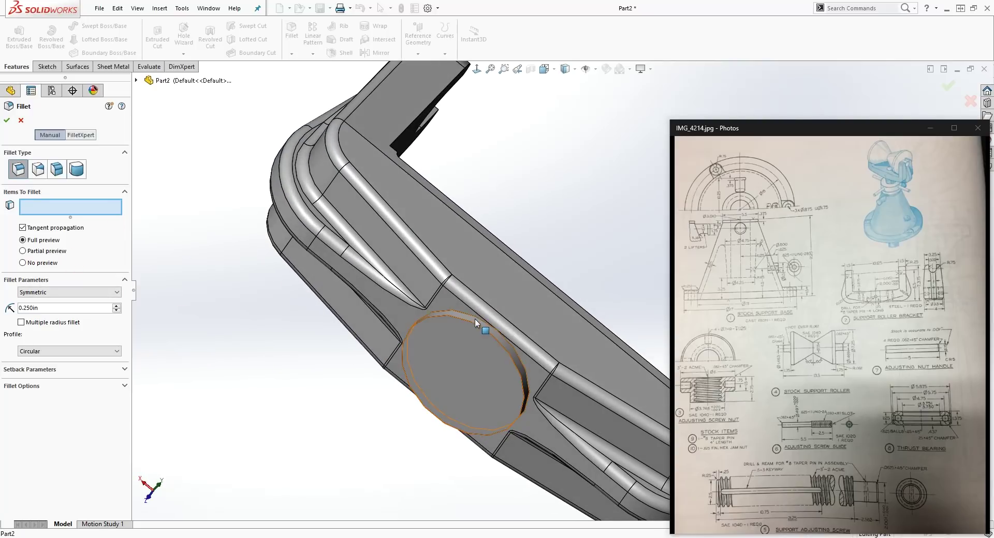
pyautogui.click(475, 323)
pyautogui.moveTo(476, 326); pyautogui.dragTo(331, 269, button='middle')
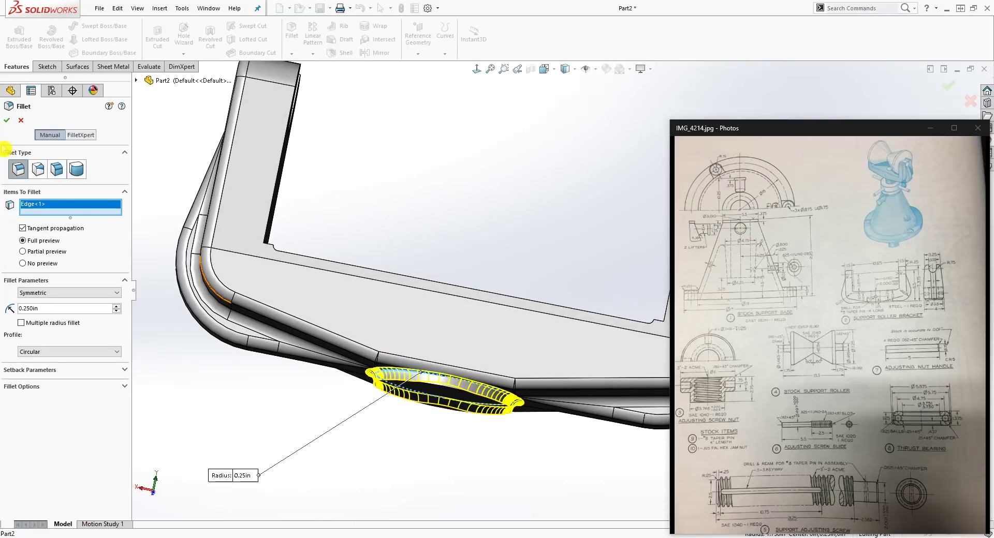
pyautogui.click(9, 125)
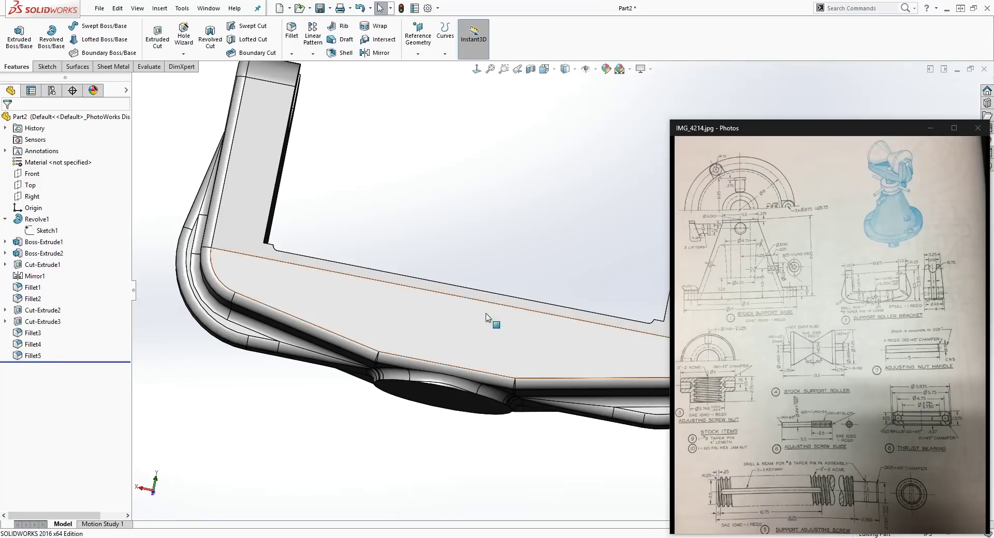
# Turn the part to its underside and select the round boss's bottom face.
pyautogui.scroll(5, 497, 326)
pyautogui.scroll(-4, 548, 382)
pyautogui.moveTo(435, 421); pyautogui.dragTo(382, 264, button='middle')
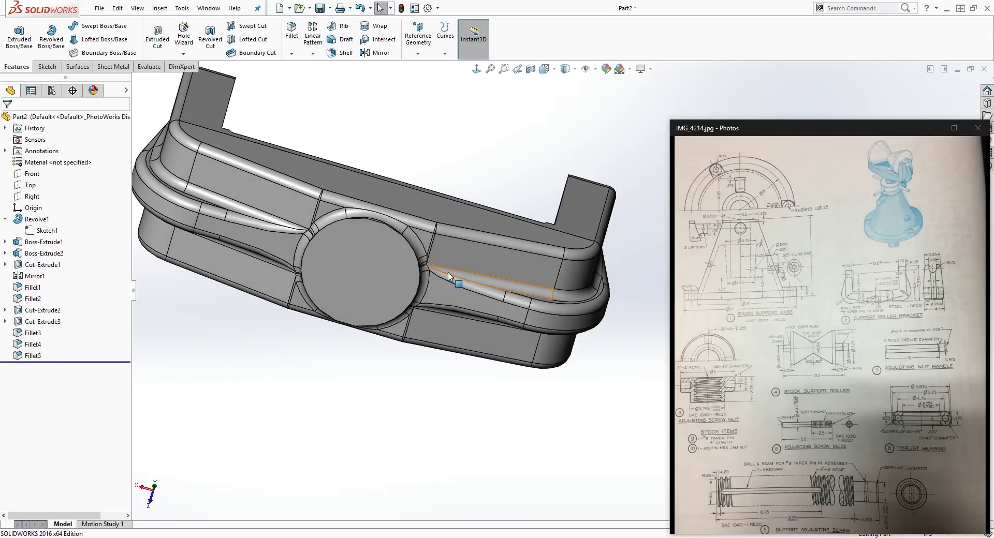
pyautogui.click(382, 262)
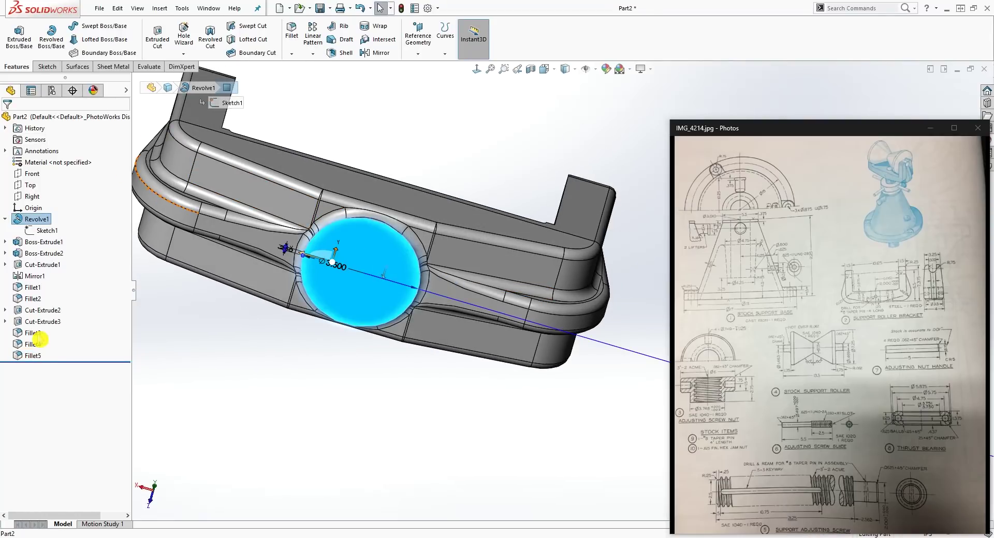
# Start a sketch on the boss's bottom face and draw a circle centred on the origin.
pyautogui.click(46, 66)
pyautogui.click(5, 35)
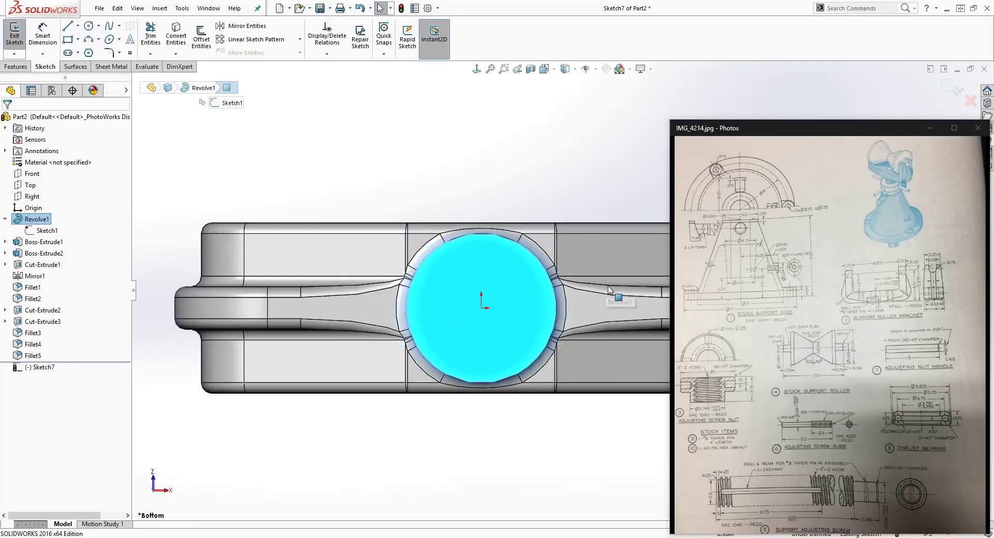
pyautogui.click(89, 27)
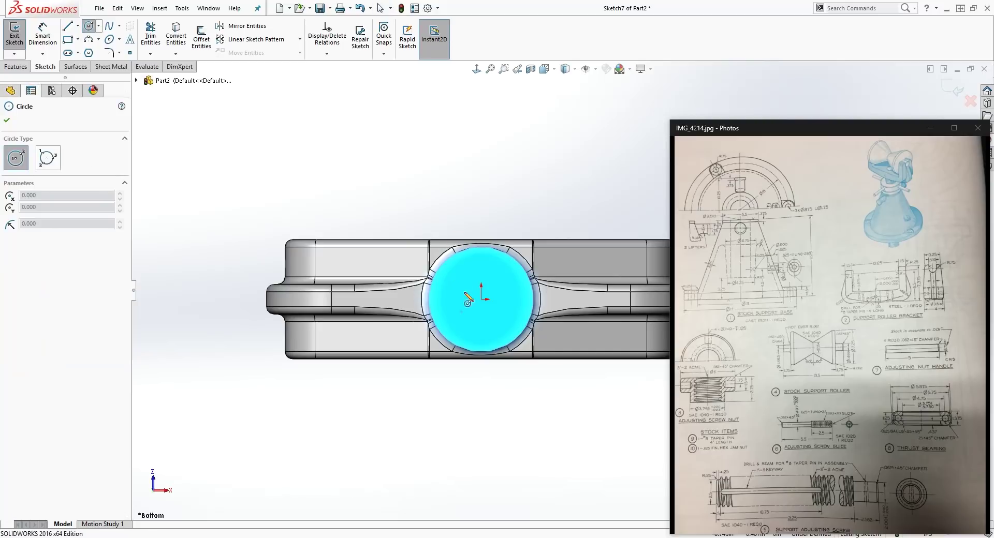
pyautogui.click(481, 299)
pyautogui.click(508, 285)
# Dimension the circle to a 2.000 diameter so the sketch is fully defined.
pyautogui.moveTo(509, 290); pyautogui.dragTo(535, 453, button='right')
pyautogui.click(509, 283)
pyautogui.click(540, 162)
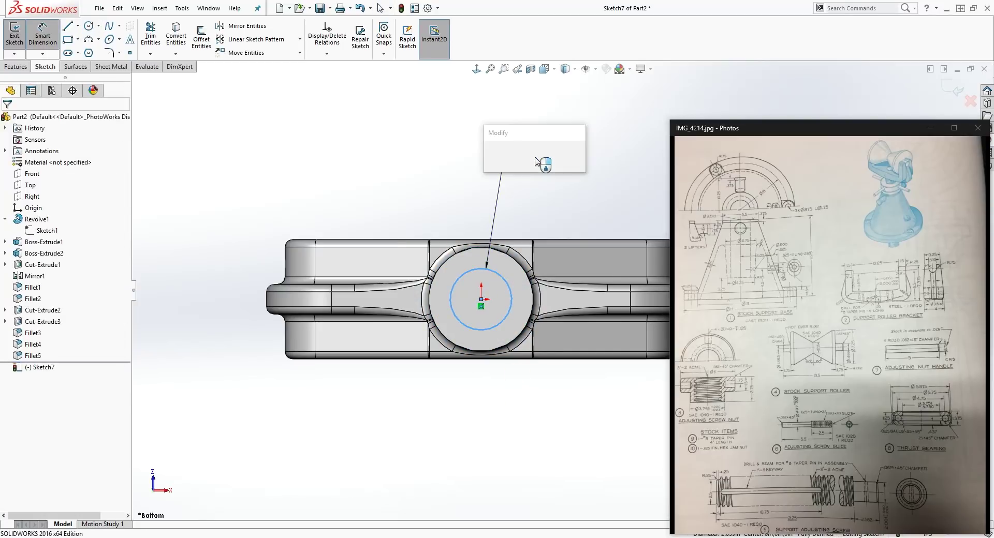
pyautogui.press('Return')
pyautogui.press('Escape')
pyautogui.scroll(3, 425, 244)
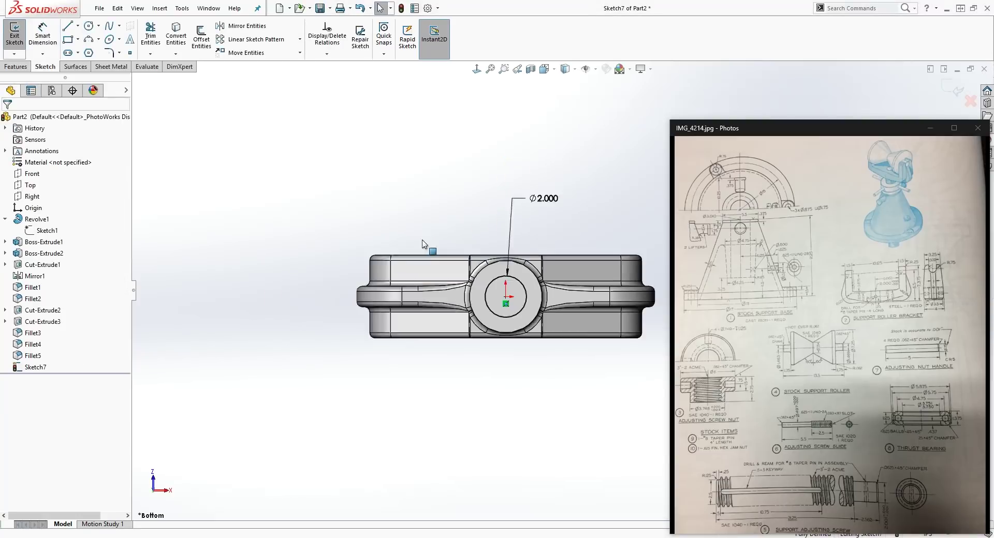
pyautogui.moveTo(543, 274); pyautogui.dragTo(546, 466, button='middle')
pyautogui.scroll(-2, 548, 287)
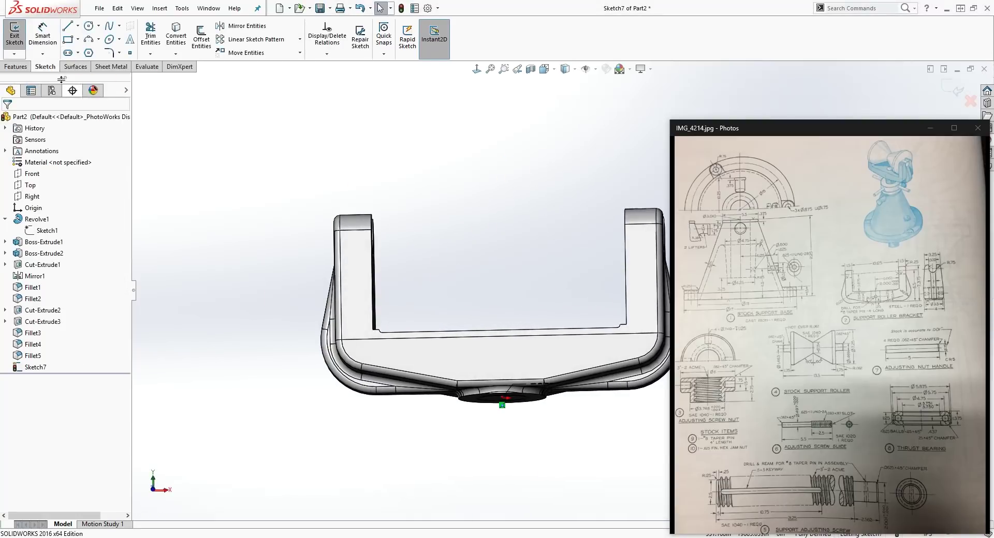
pyautogui.click(6, 67)
# Cut the Ø2.000 circle Up To Next as a hole through the base, then select the Right plane.
pyautogui.click(157, 38)
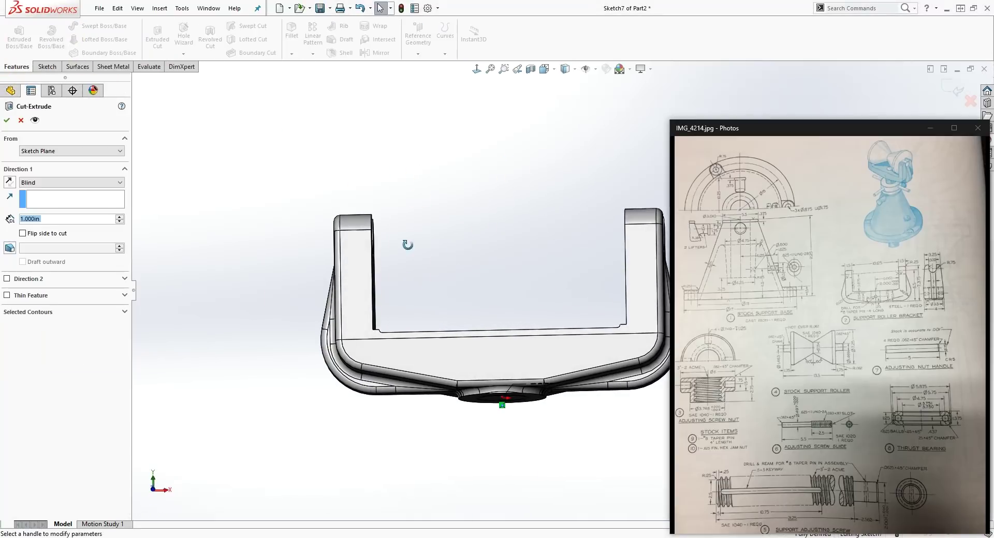
pyautogui.click(96, 182)
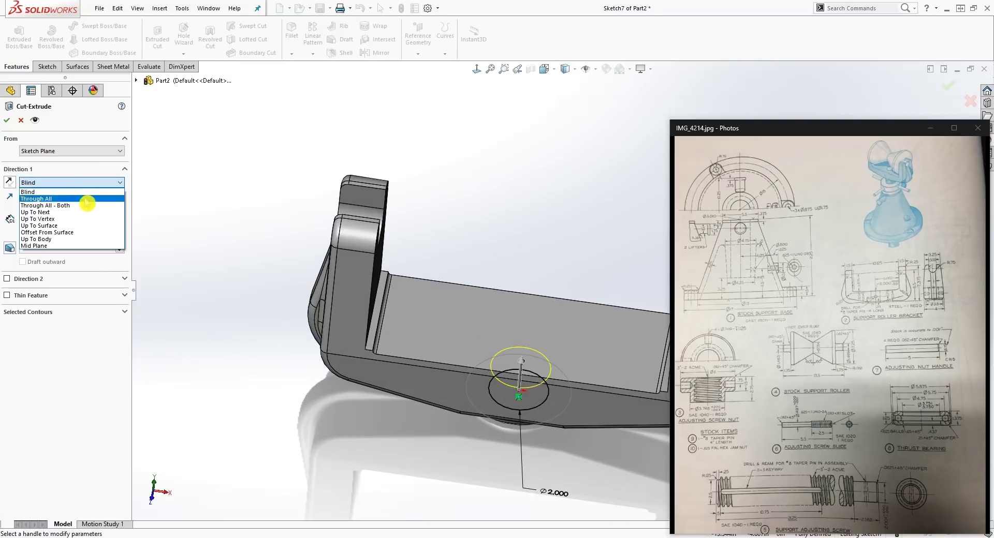
pyautogui.click(63, 217)
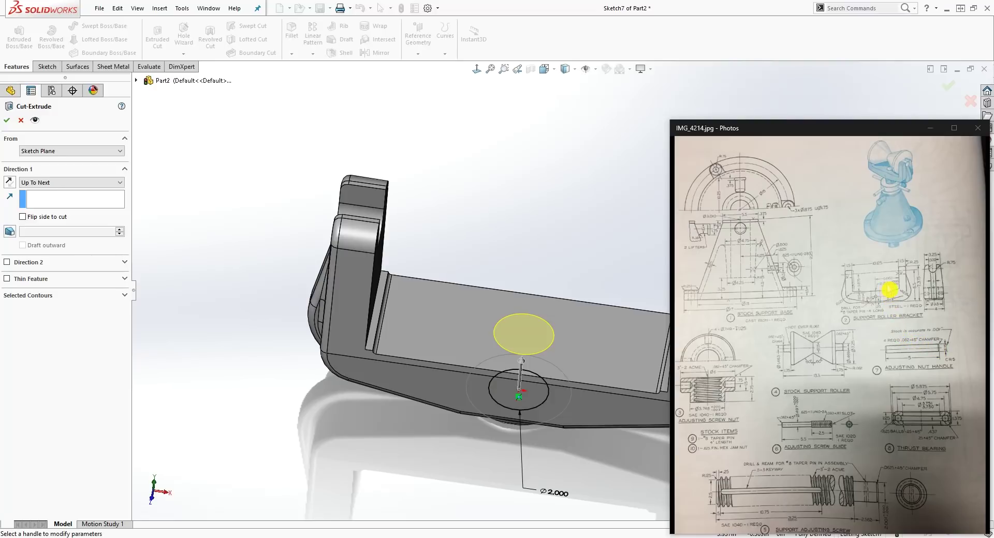
pyautogui.click(9, 123)
pyautogui.scroll(-5, 505, 347)
pyautogui.moveTo(552, 359); pyautogui.dragTo(625, 309, button='middle')
pyautogui.scroll(6, 605, 324)
pyautogui.scroll(-3, 624, 310)
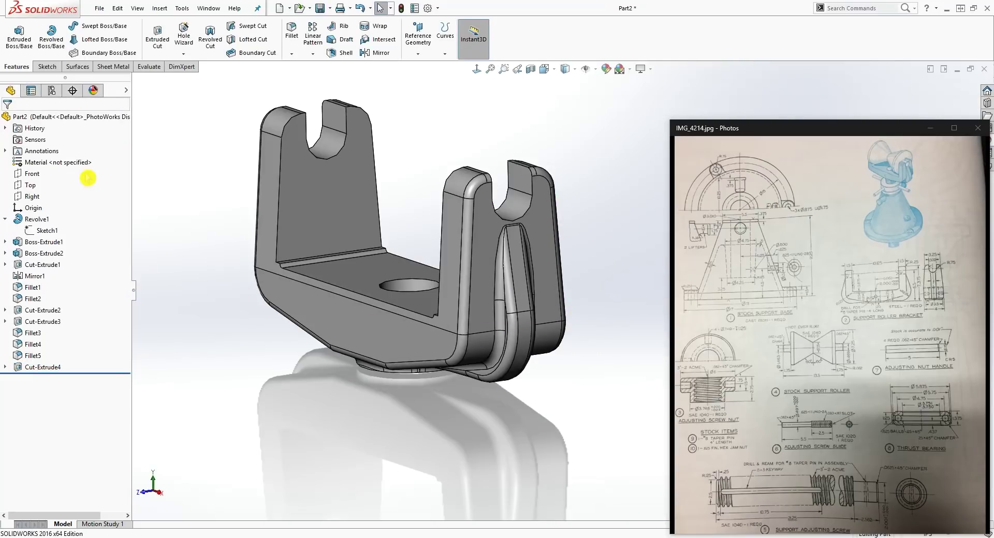
pyautogui.click(32, 197)
pyautogui.moveTo(225, 311); pyautogui.dragTo(195, 259, button='middle')
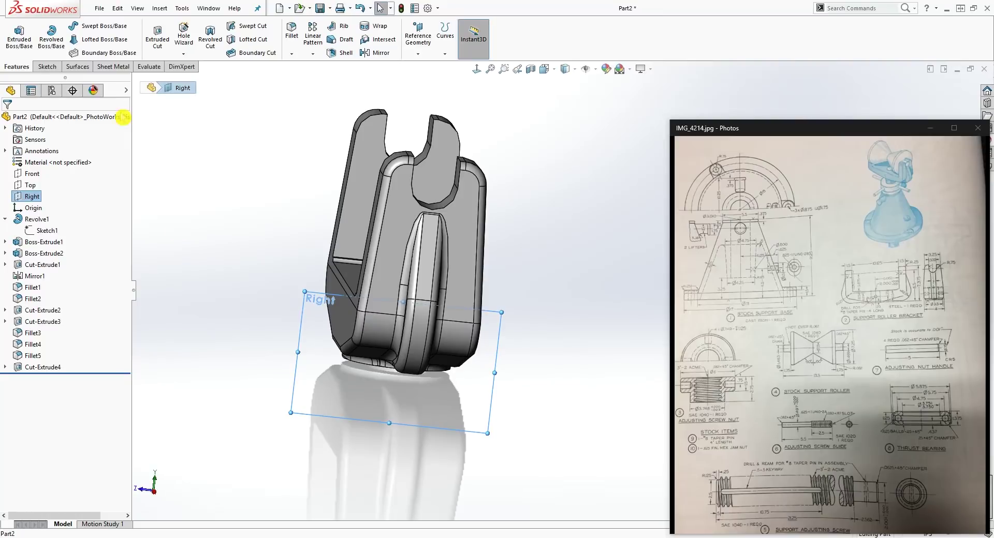
# Start a sketch on the Right plane viewed normal-to, drawing and deleting a misplaced line.
pyautogui.click(45, 67)
pyautogui.click(15, 31)
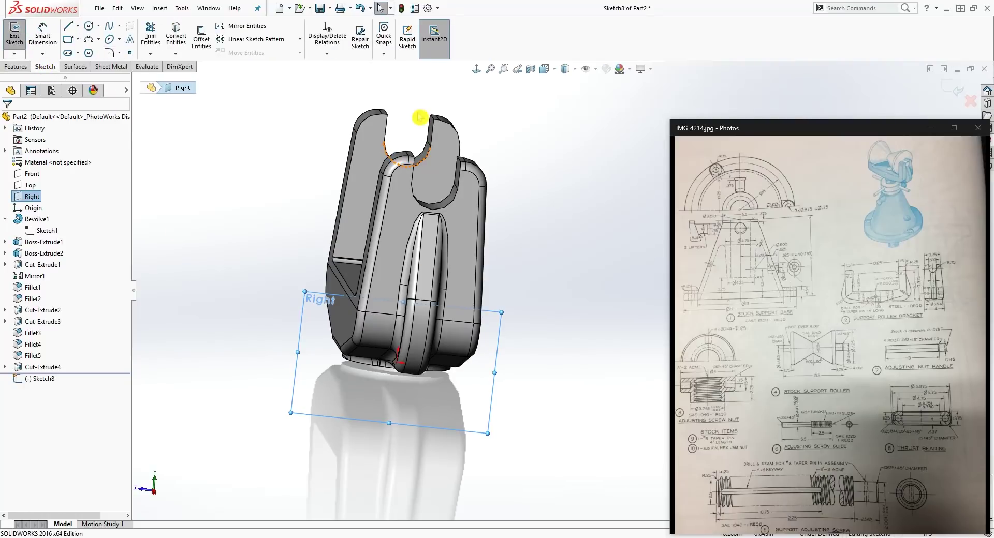
pyautogui.click(476, 69)
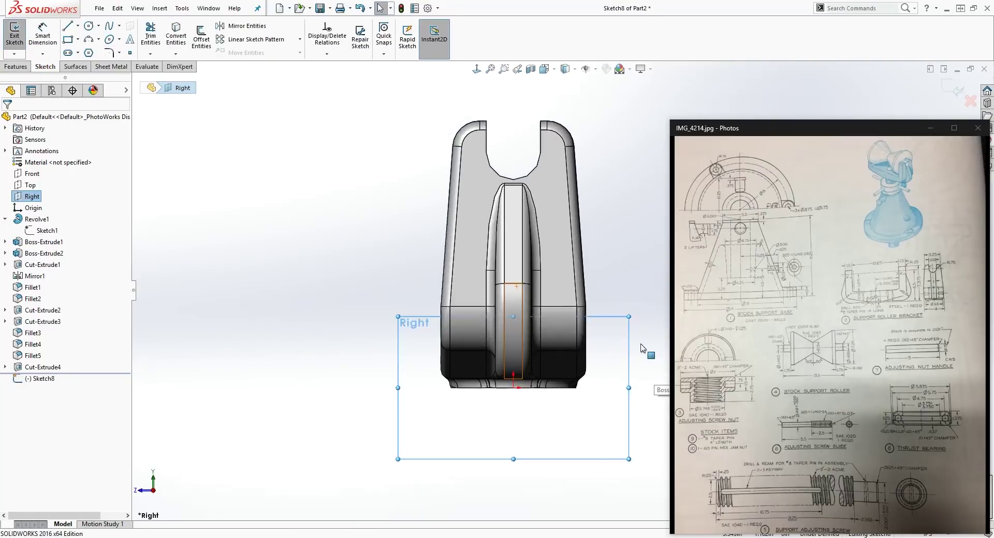
pyautogui.scroll(-3, 640, 345)
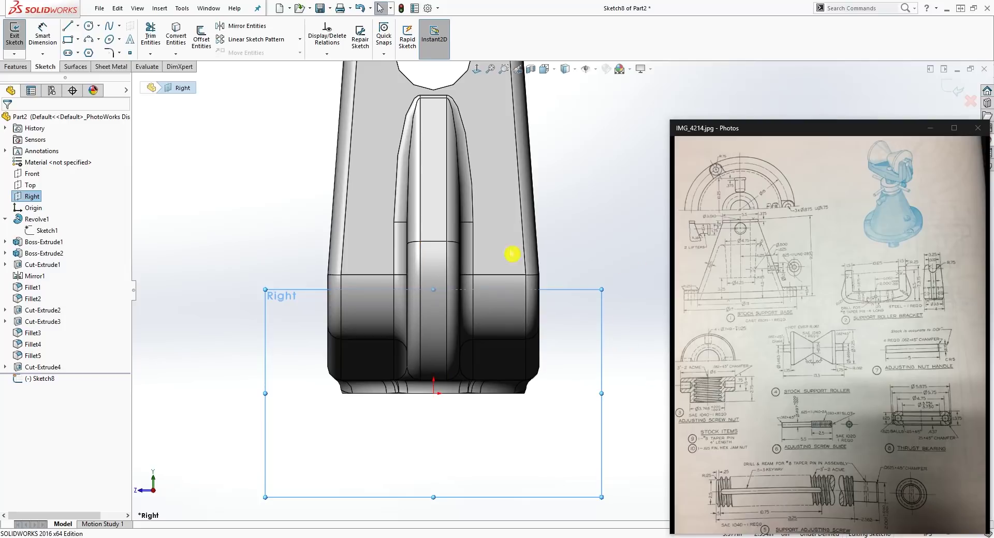
pyautogui.press('l')
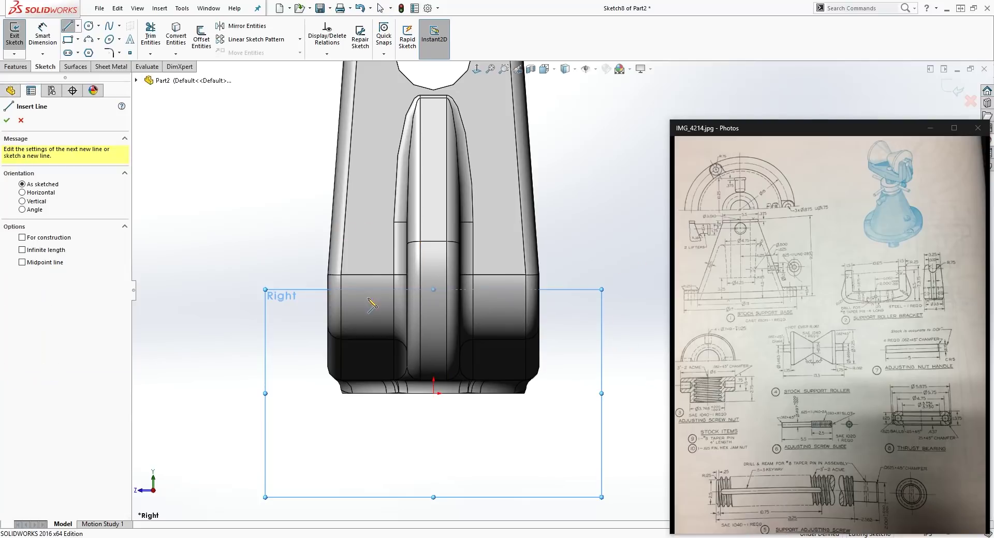
pyautogui.click(329, 309)
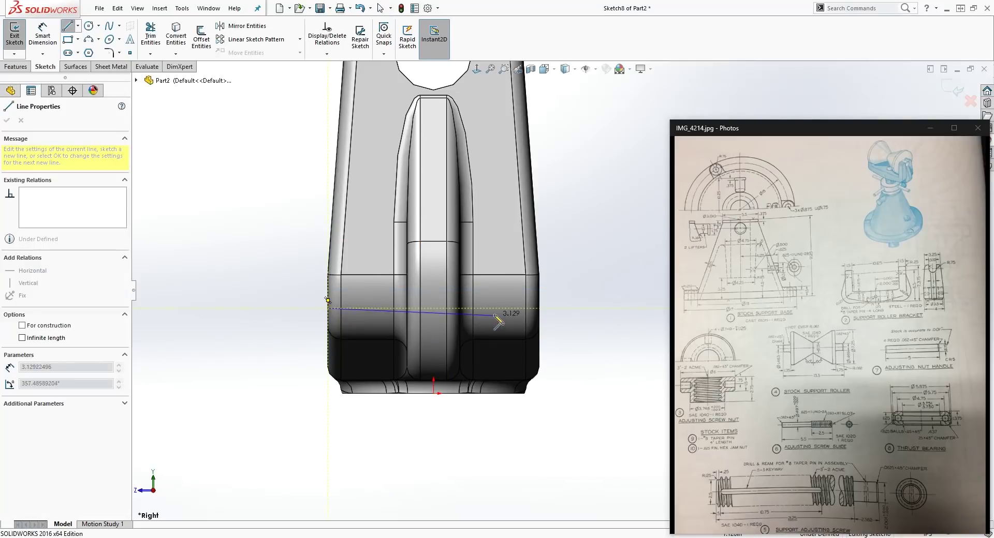
pyautogui.click(540, 309)
pyautogui.press('Escape')
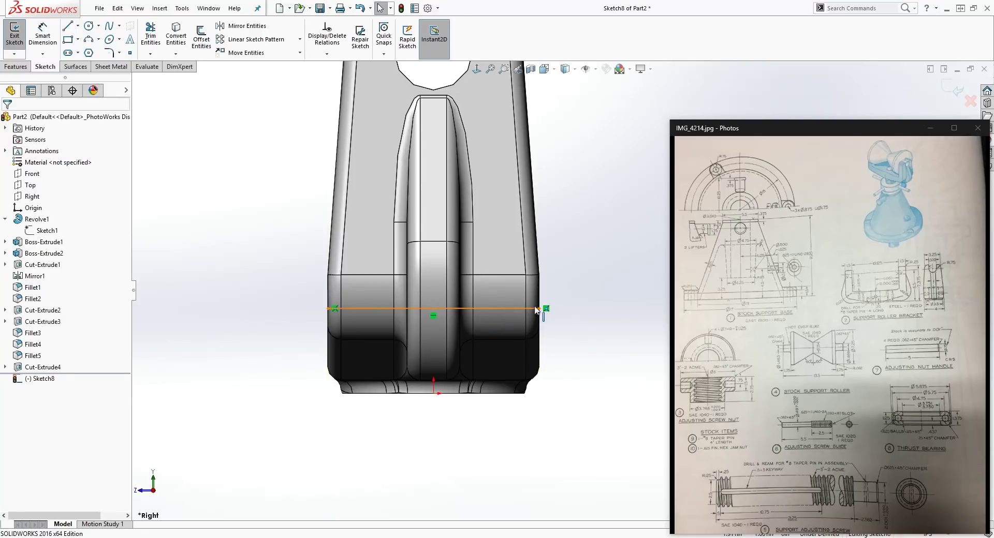
pyautogui.click(510, 309)
pyautogui.press('Delete')
# Draw a horizontal line across the bracket and dimension it 1.25 above the origin.
pyautogui.press('l')
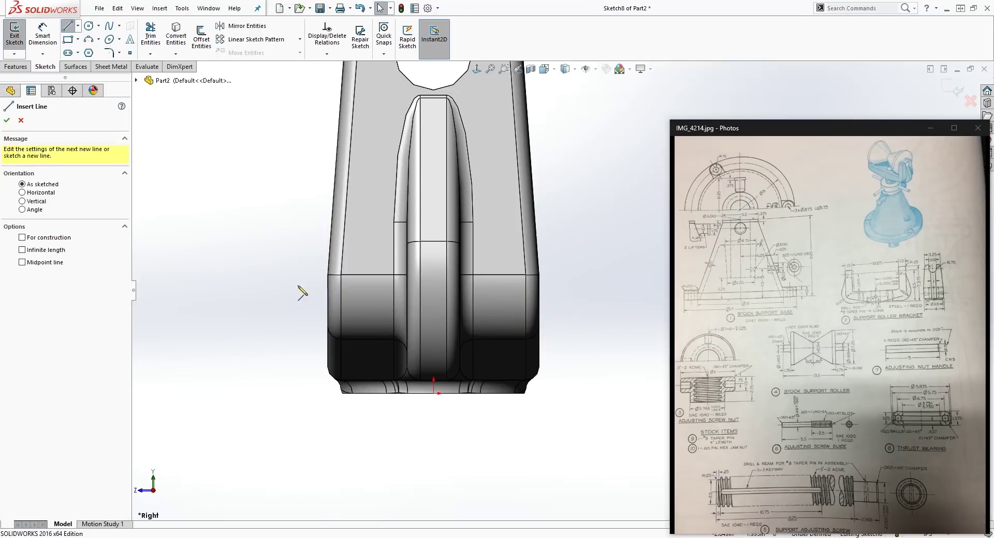
pyautogui.click(288, 304)
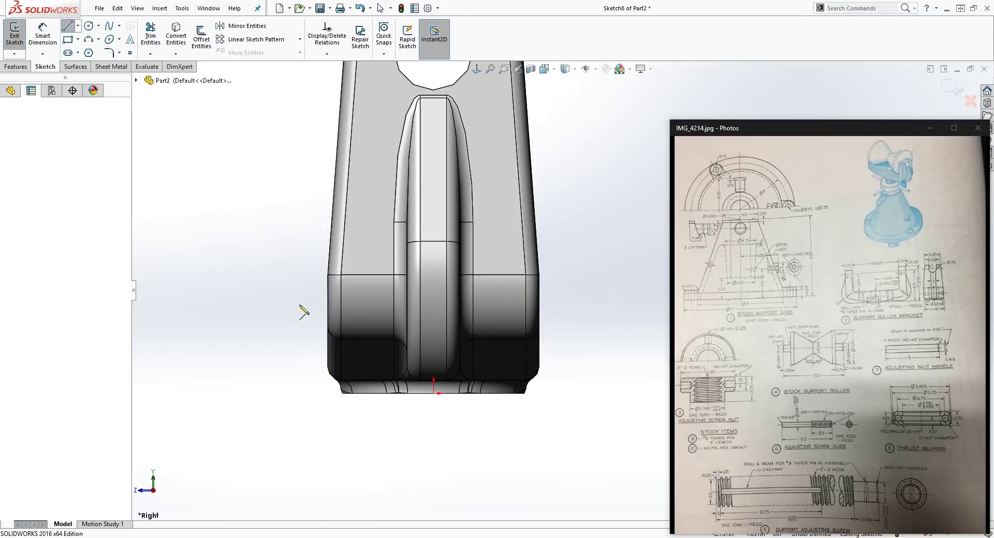
pyautogui.click(576, 304)
pyautogui.press('Escape')
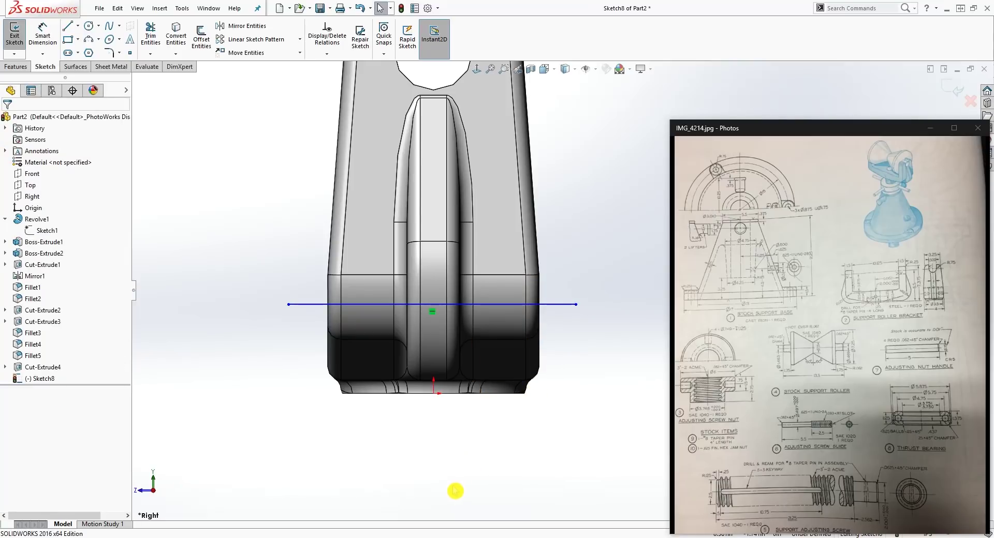
pyautogui.moveTo(453, 489); pyautogui.dragTo(454, 445, button='right')
pyautogui.click(375, 304)
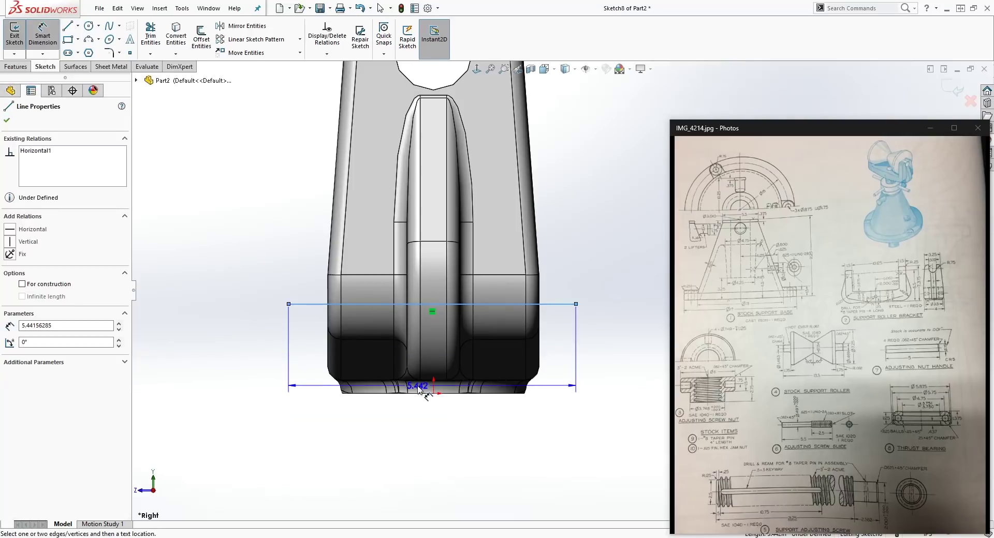
pyautogui.click(433, 393)
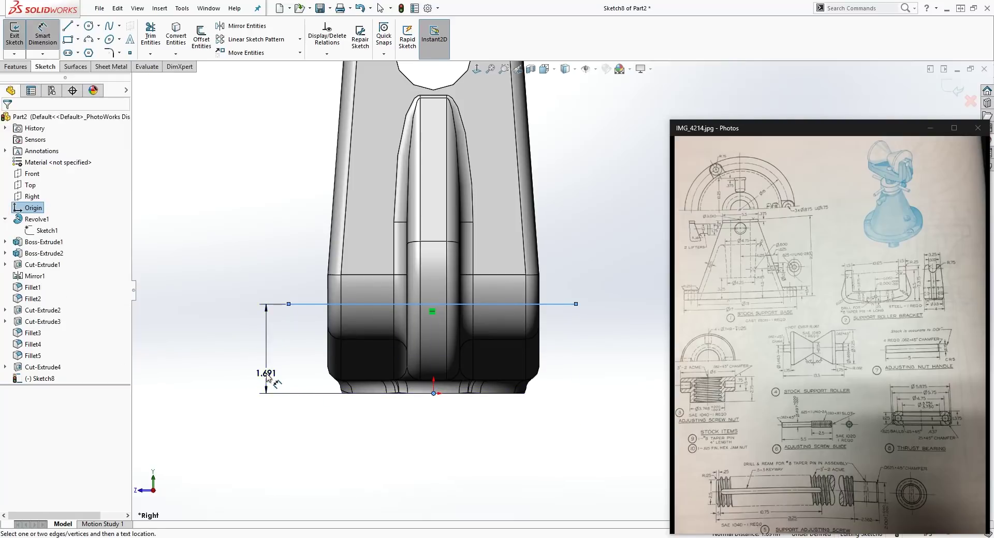
pyautogui.click(267, 376)
pyautogui.write('1.2')
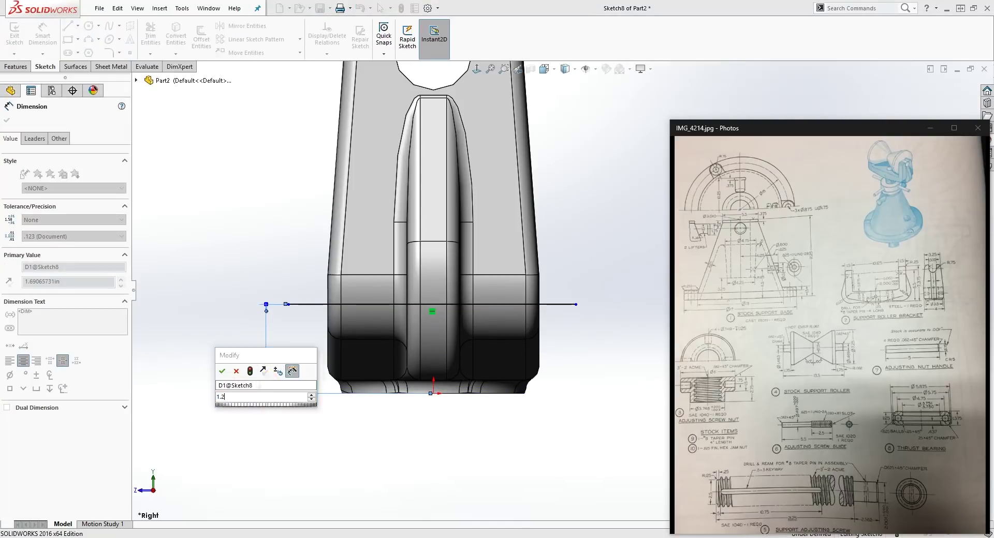
pyautogui.write('5')
pyautogui.press('Return')
pyautogui.press('Escape')
# Make the horizontal line construction geometry and snap its ends onto the body edges.
pyautogui.click(385, 327)
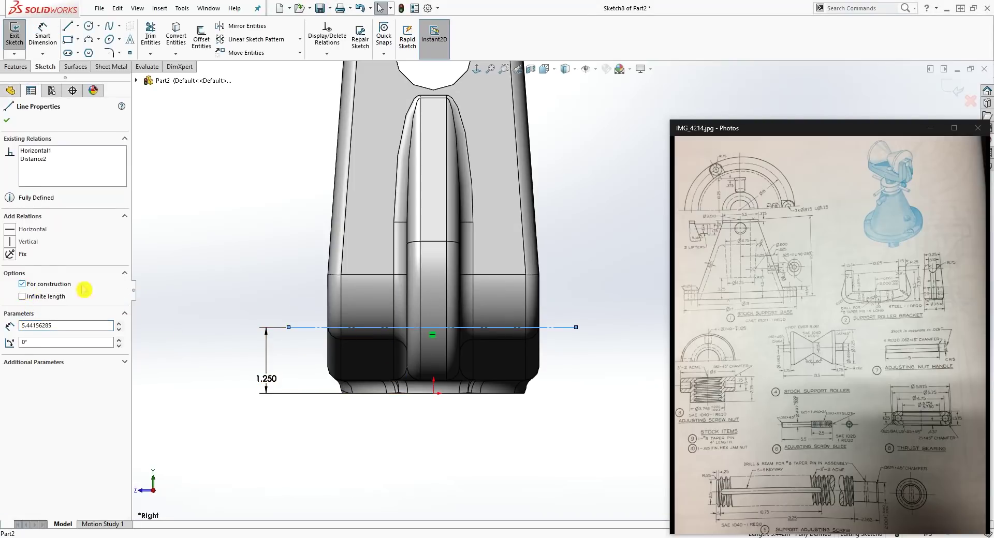
pyautogui.click(188, 290)
pyautogui.moveTo(319, 464); pyautogui.dragTo(317, 424, button='right')
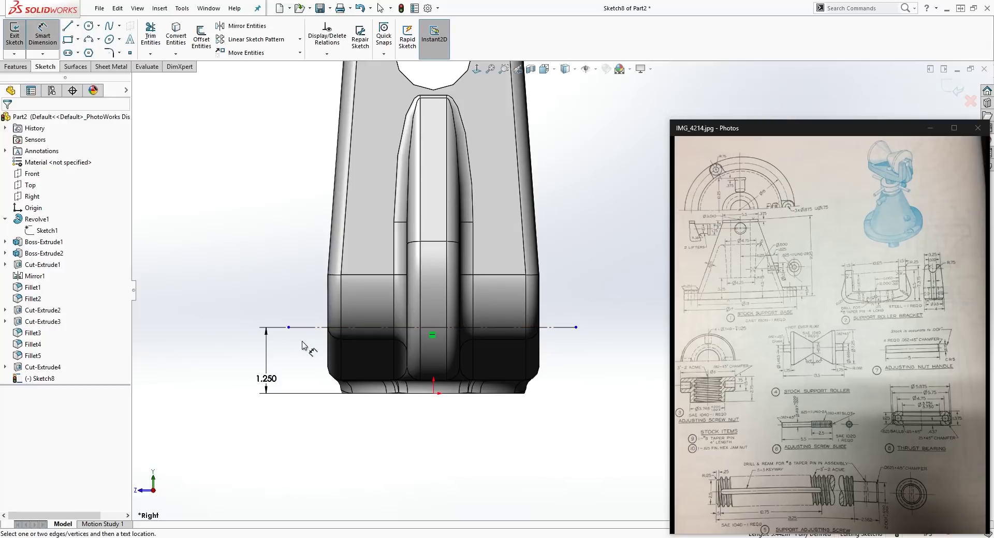
pyautogui.press('Escape')
pyautogui.moveTo(289, 327); pyautogui.dragTo(316, 329)
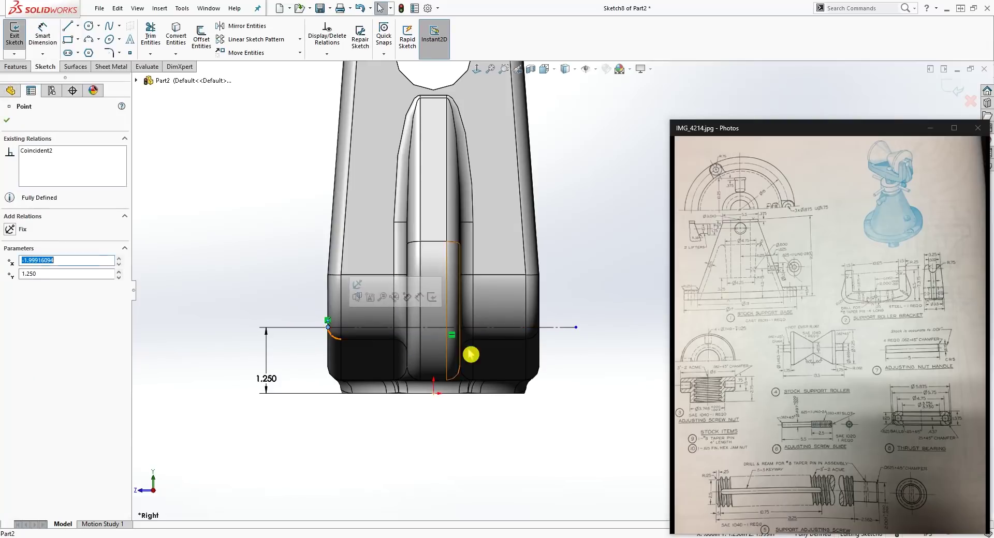
pyautogui.click(595, 330)
pyautogui.moveTo(578, 329); pyautogui.dragTo(557, 330)
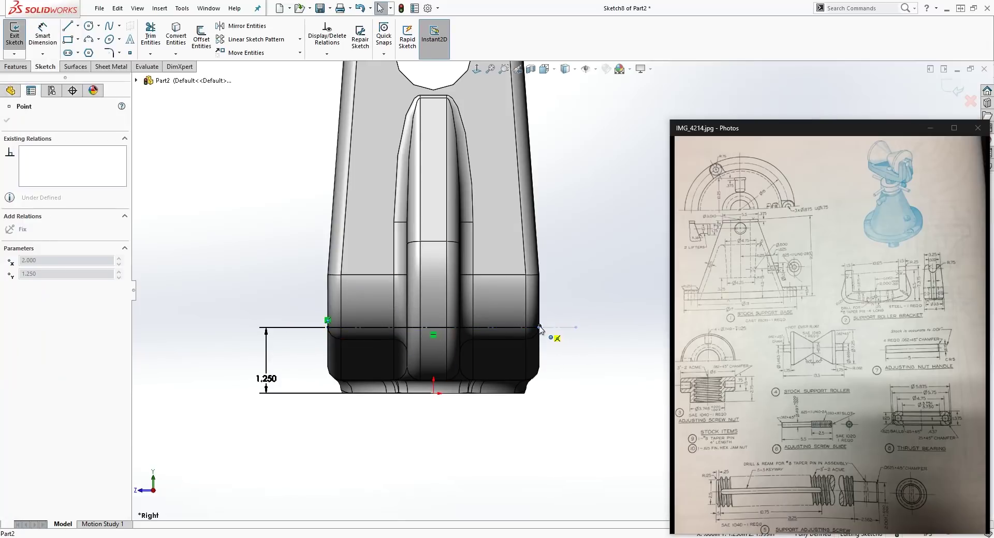
pyautogui.moveTo(540, 330); pyautogui.dragTo(541, 329)
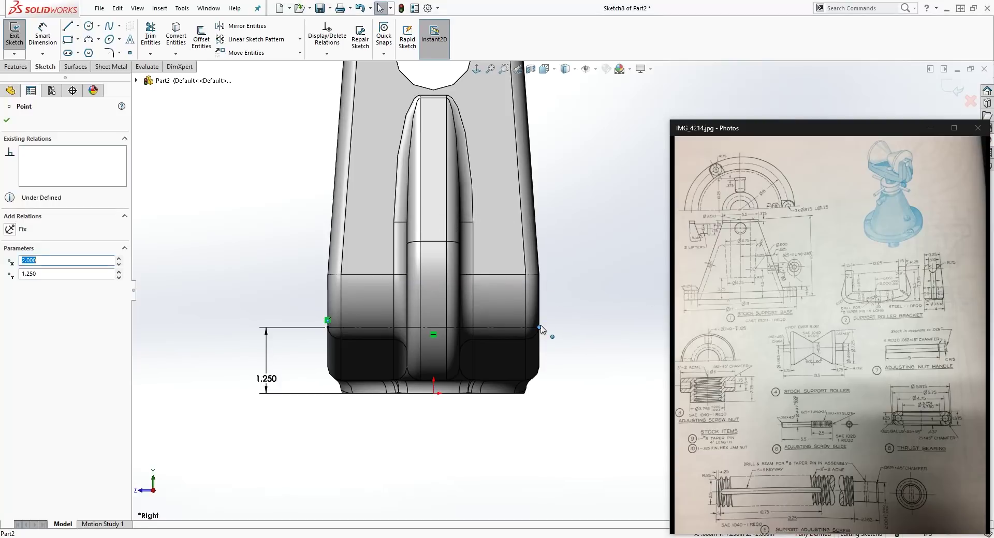
pyautogui.press('Escape')
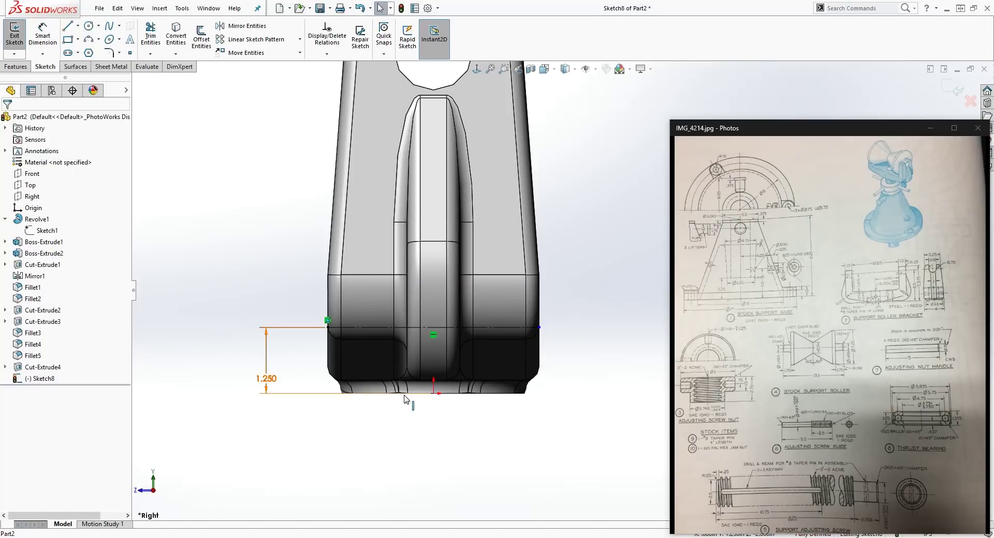
# Check the sketch against a section view cut along the Top and then Right plane.
pyautogui.moveTo(593, 455); pyautogui.dragTo(440, 418, button='right')
pyautogui.click(327, 327)
pyautogui.press('Escape')
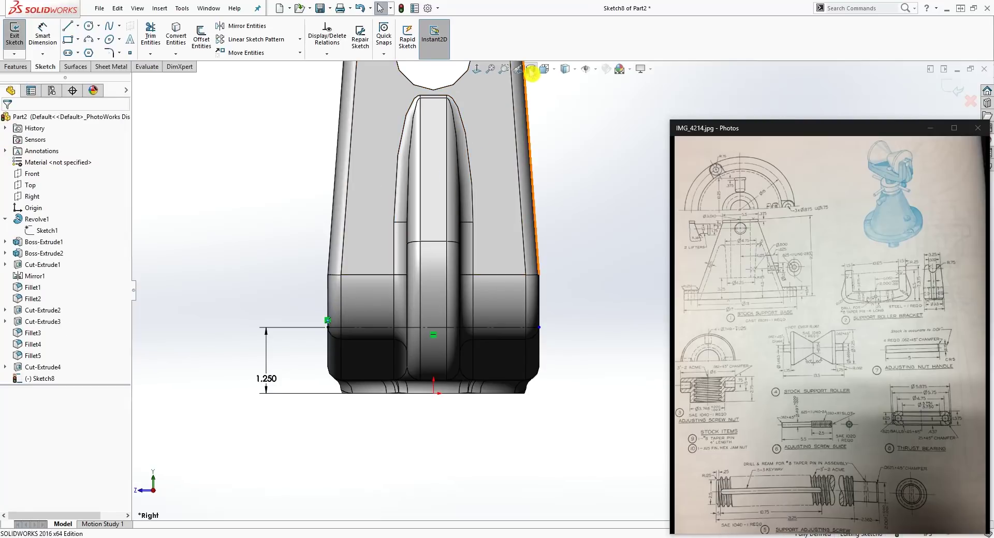
pyautogui.click(531, 69)
pyautogui.click(40, 313)
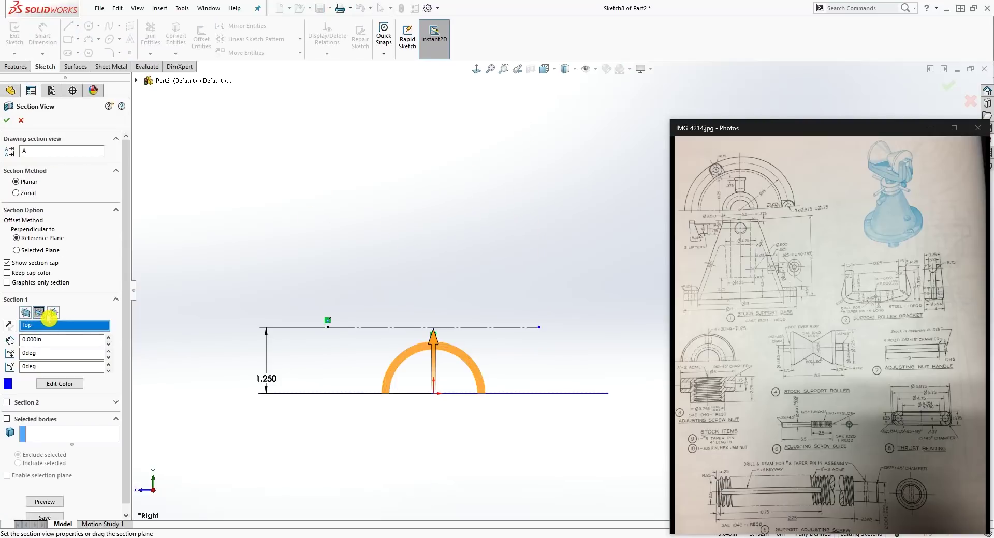
pyautogui.click(54, 312)
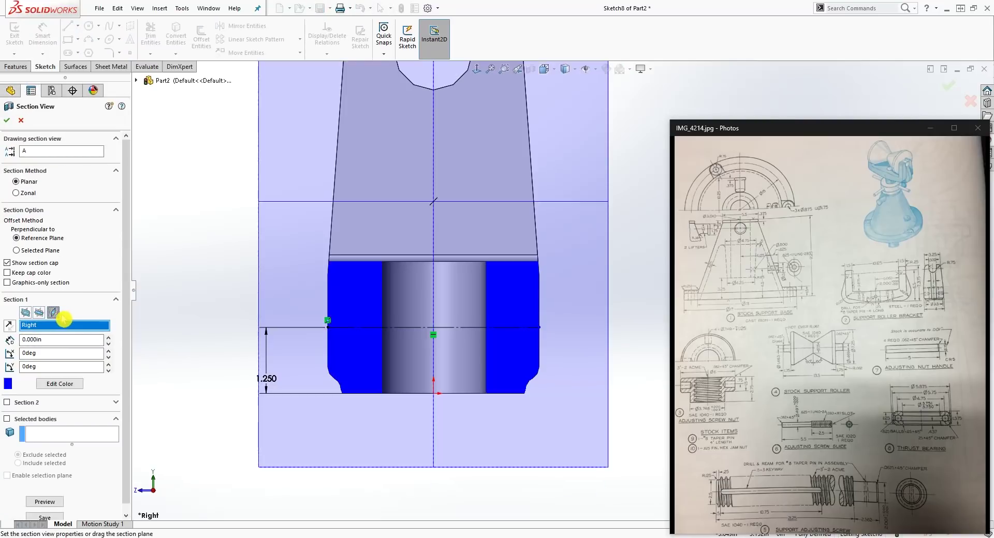
pyautogui.click(7, 122)
# Draw a sloped line from the construction line's left end to the right body edge.
pyautogui.press('l')
pyautogui.scroll(-3, 336, 308)
pyautogui.click(321, 344)
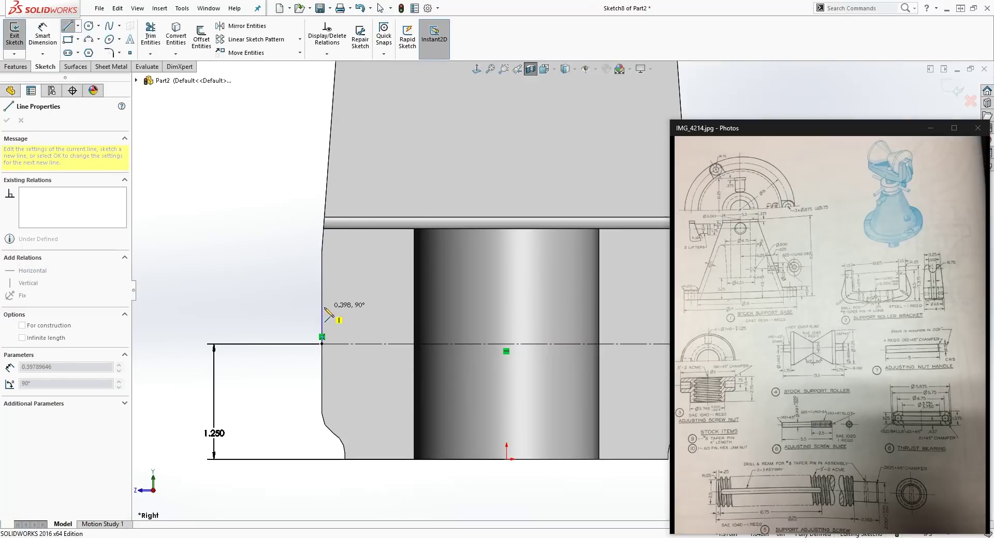
pyautogui.click(322, 308)
pyautogui.scroll(3, 497, 321)
pyautogui.scroll(-3, 595, 316)
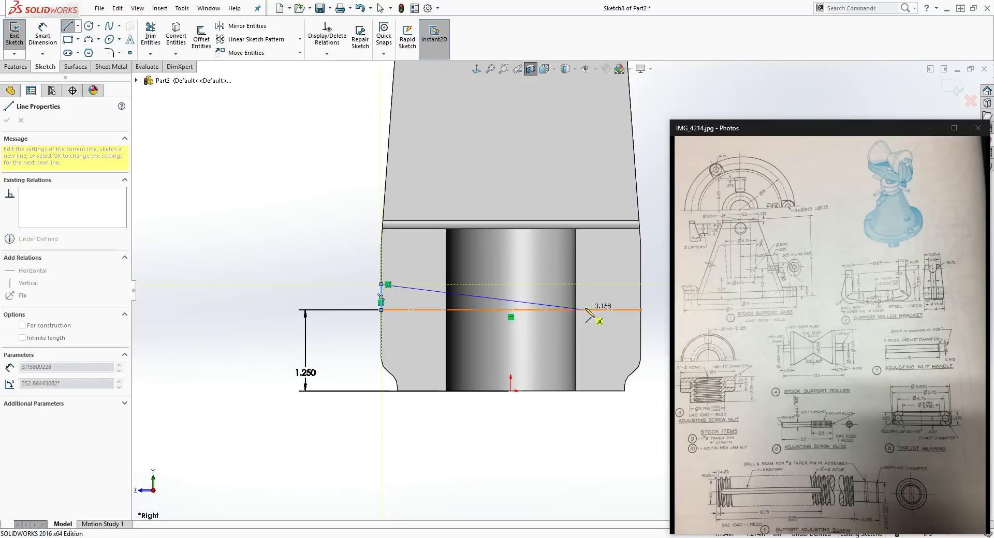
pyautogui.click(641, 296)
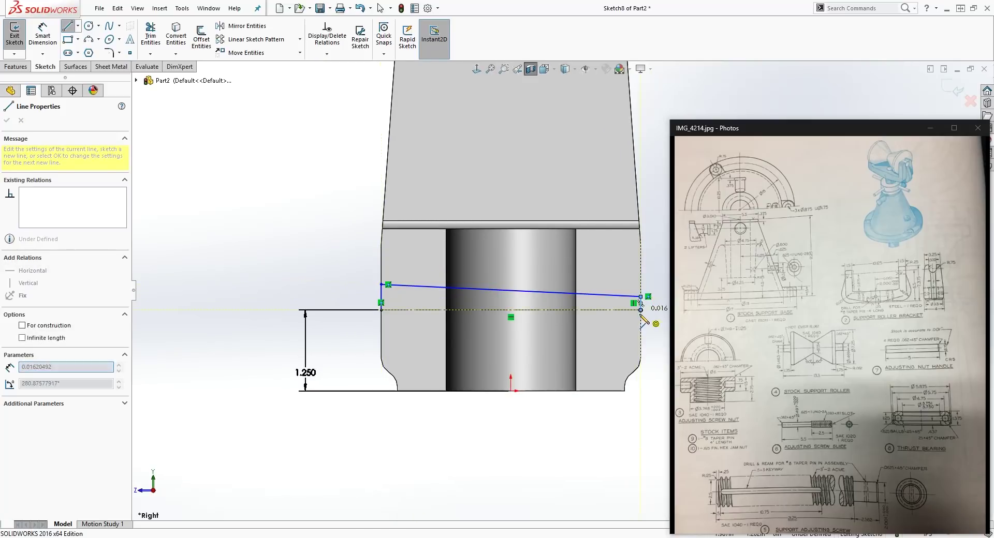
pyautogui.press('Escape')
pyautogui.scroll(-3, 653, 329)
pyautogui.click(617, 298)
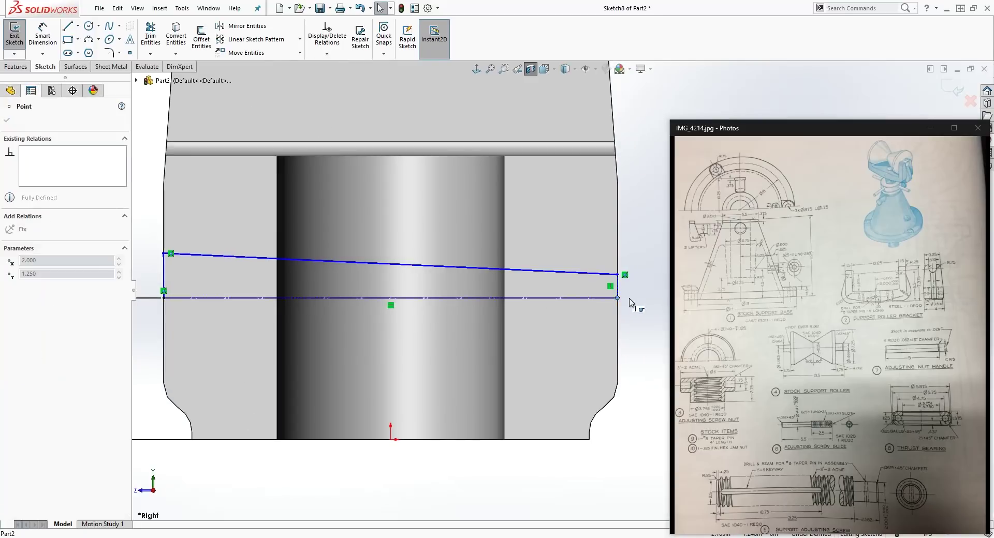
pyautogui.scroll(3, 569, 310)
pyautogui.press('Escape')
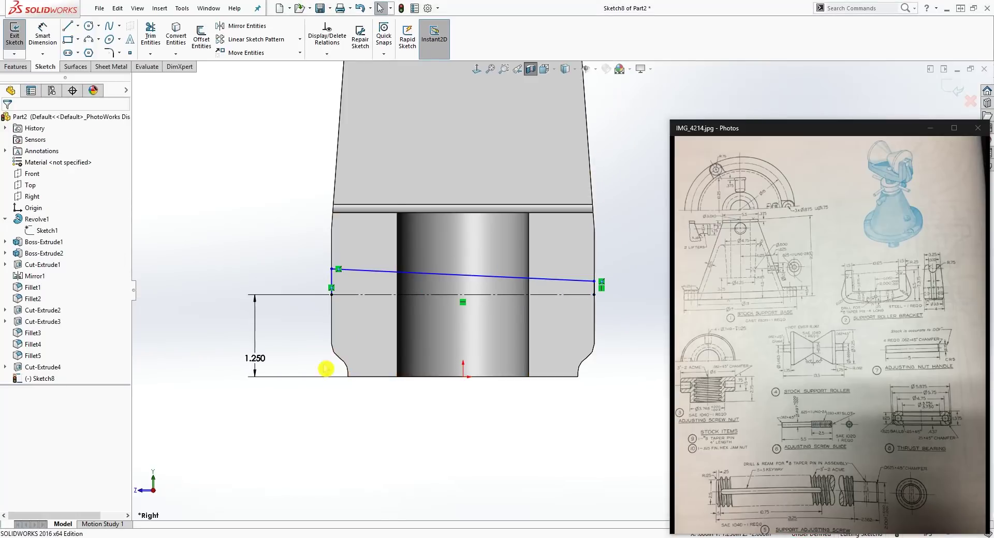
# Dimension the sloped line's ends from the construction line: .492 at left, .409 at right.
pyautogui.moveTo(305, 418); pyautogui.dragTo(308, 386, button='right')
pyautogui.click(332, 269)
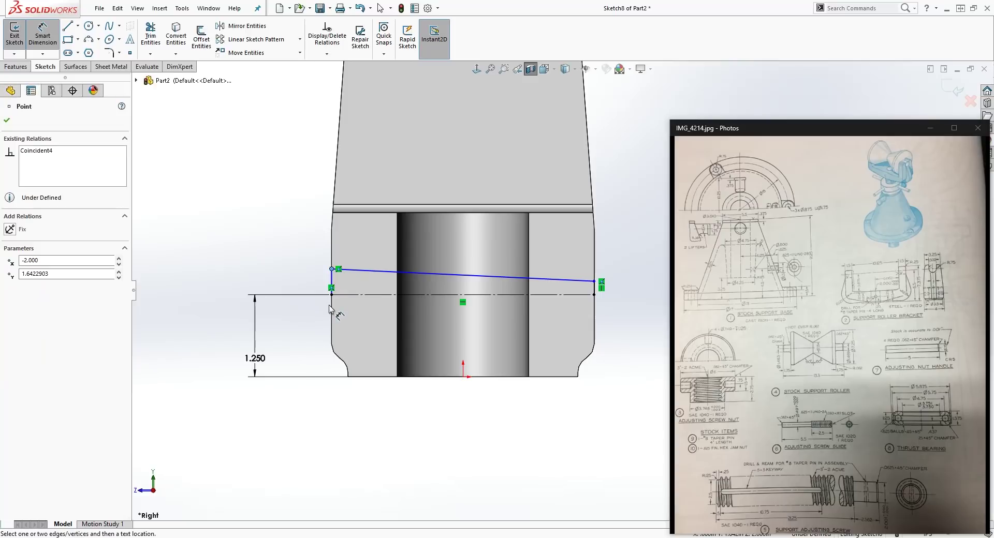
pyautogui.click(365, 295)
pyautogui.click(292, 313)
pyautogui.press('BackSpace')
pyautogui.write('.49')
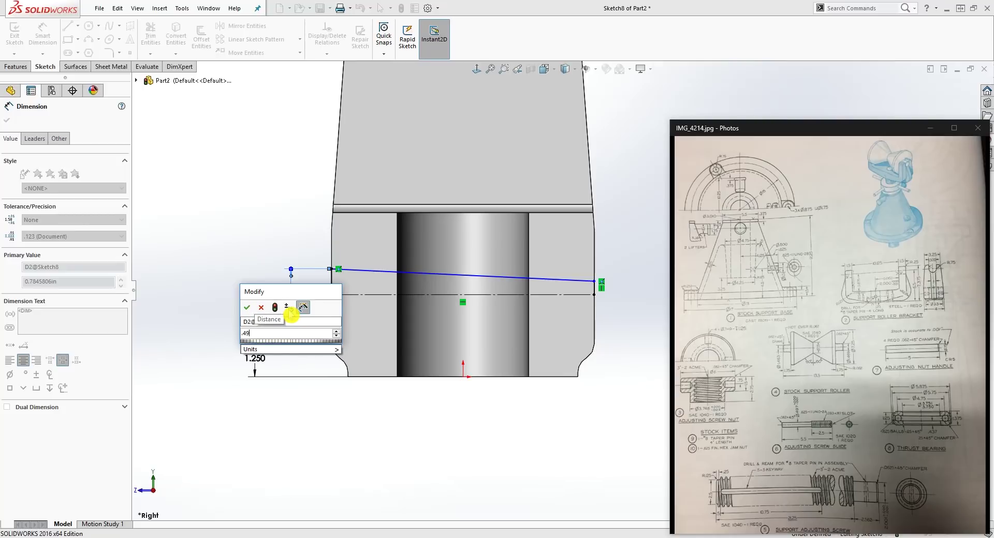
pyautogui.write('2')
pyautogui.press('Return')
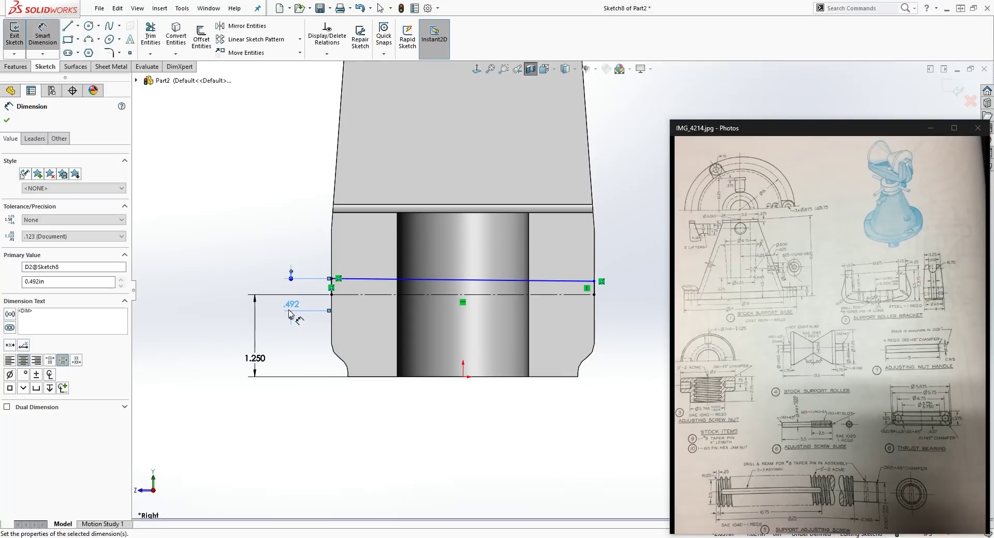
pyautogui.click(609, 311)
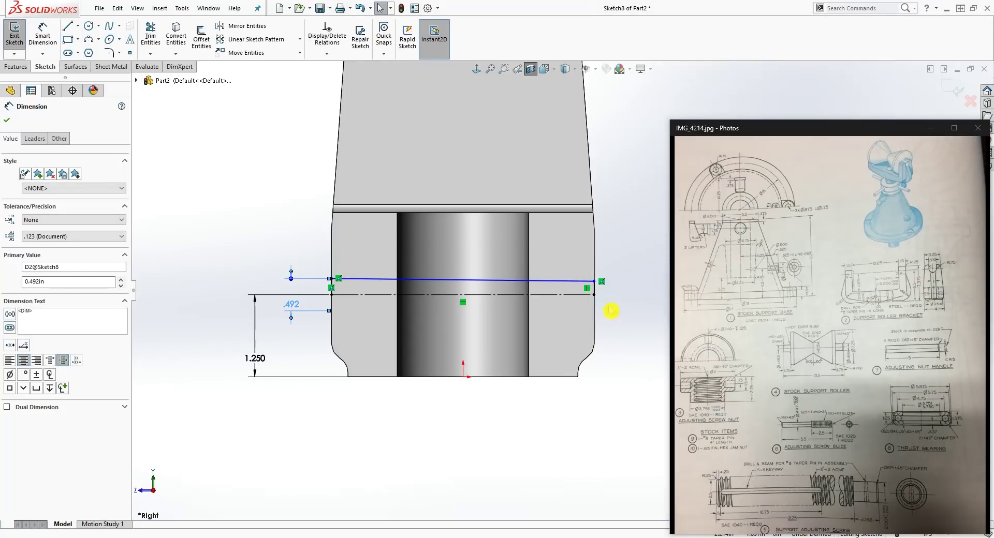
pyautogui.moveTo(610, 376); pyautogui.dragTo(607, 325, button='right')
pyautogui.moveTo(628, 407); pyautogui.dragTo(625, 352, button='right')
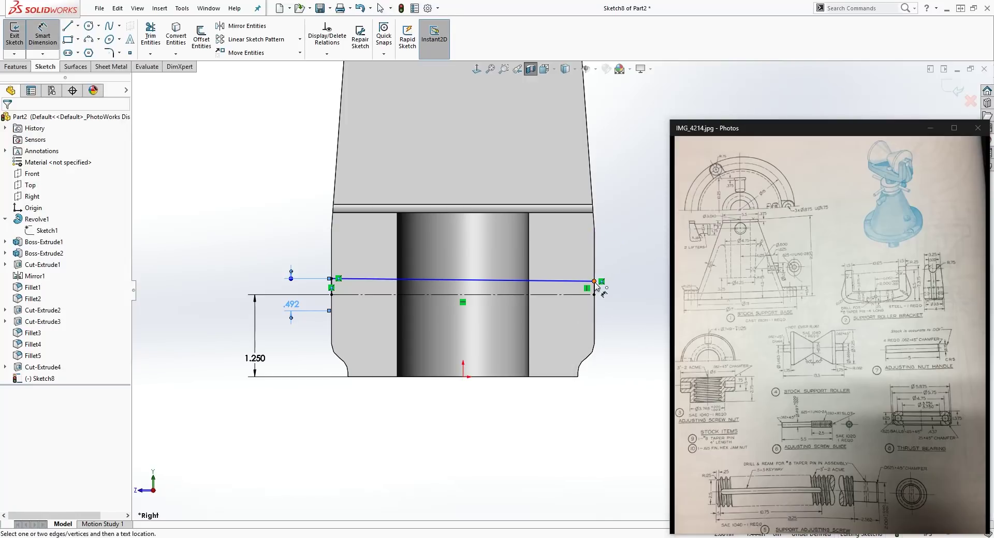
pyautogui.click(595, 283)
pyautogui.click(590, 296)
pyautogui.click(633, 304)
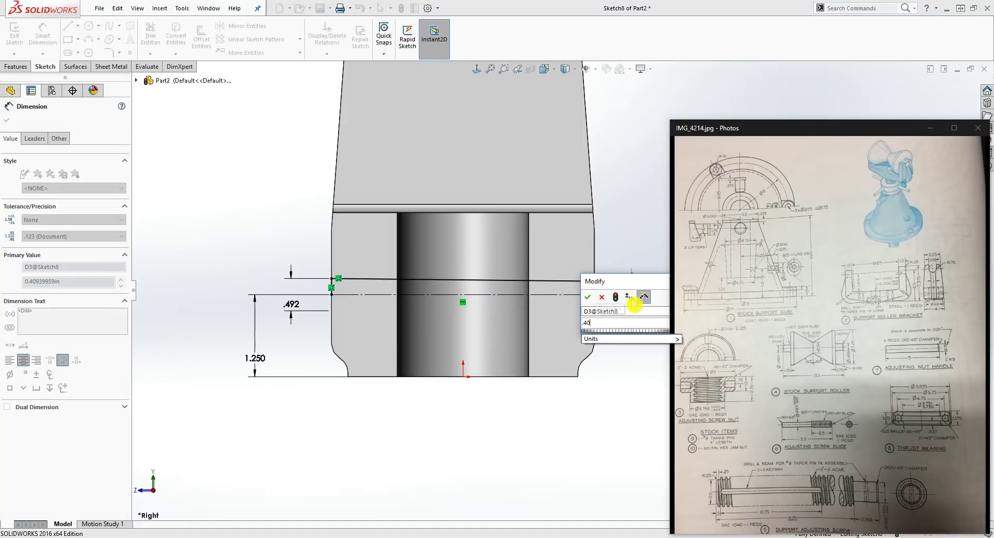
pyautogui.press('Return')
pyautogui.press('Escape')
# Draw a line from the centerline's left end to the bracket's right edge.
pyautogui.scroll(-2, 575, 322)
pyautogui.scroll(2, 616, 331)
pyautogui.scroll(-1, 621, 334)
pyautogui.press('l')
pyautogui.click(265, 273)
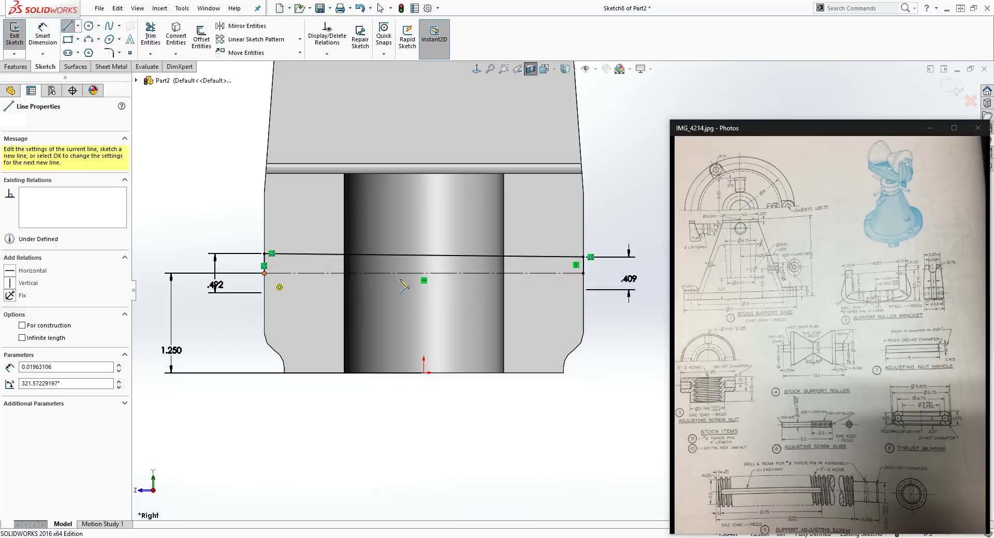
pyautogui.click(583, 274)
pyautogui.press('Escape')
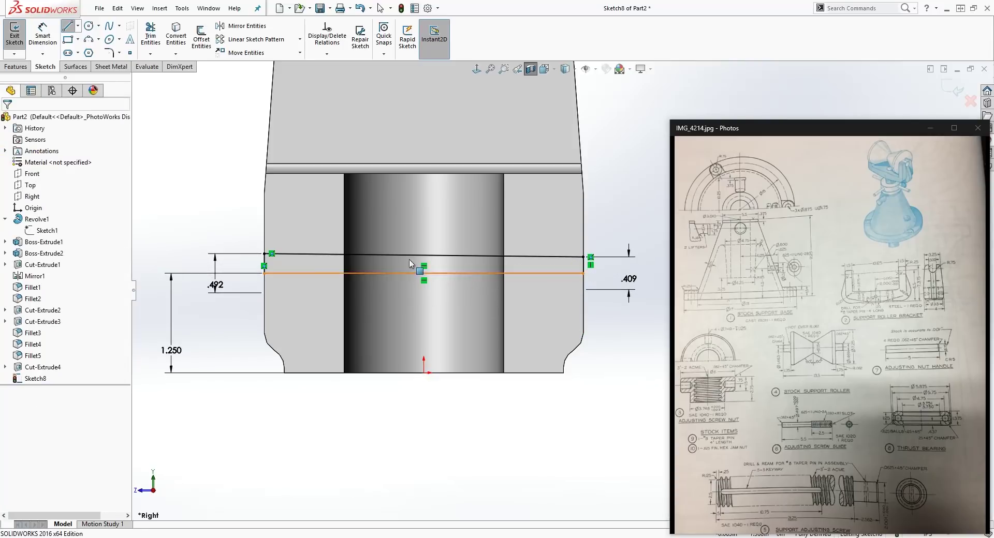
pyautogui.click(15, 67)
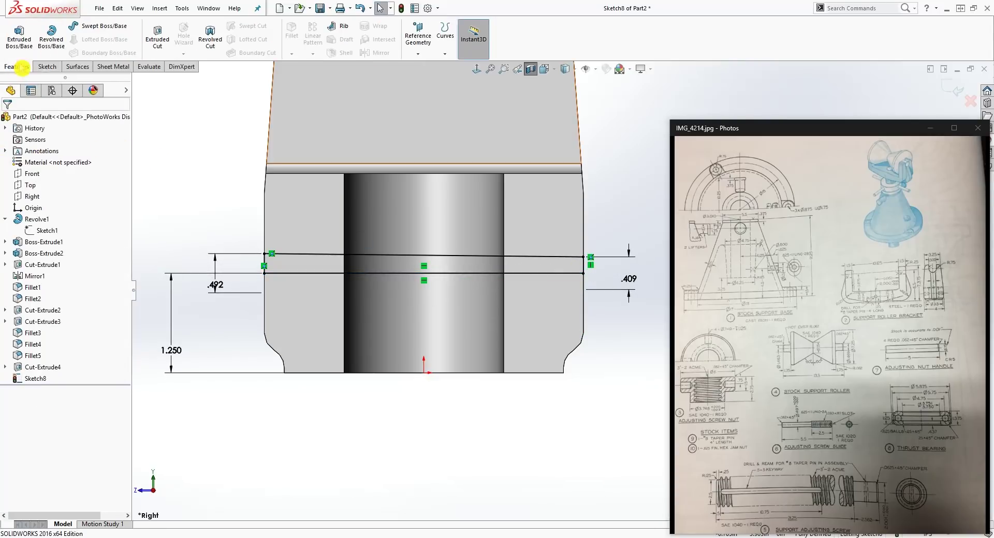
# Revolve-cut Sketch8 a full 360° about Line4 into a pin hole, keeping all bodies.
pyautogui.click(211, 43)
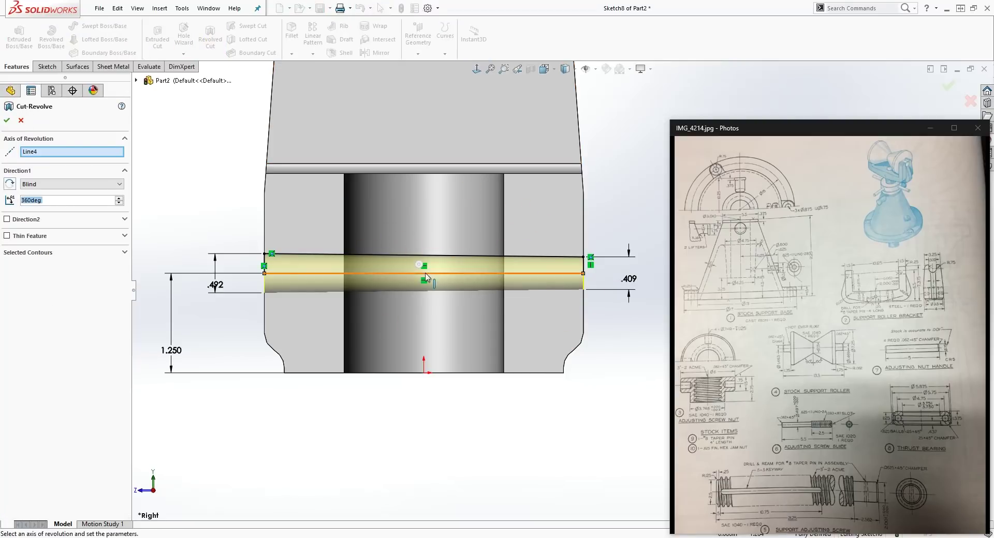
pyautogui.click(13, 124)
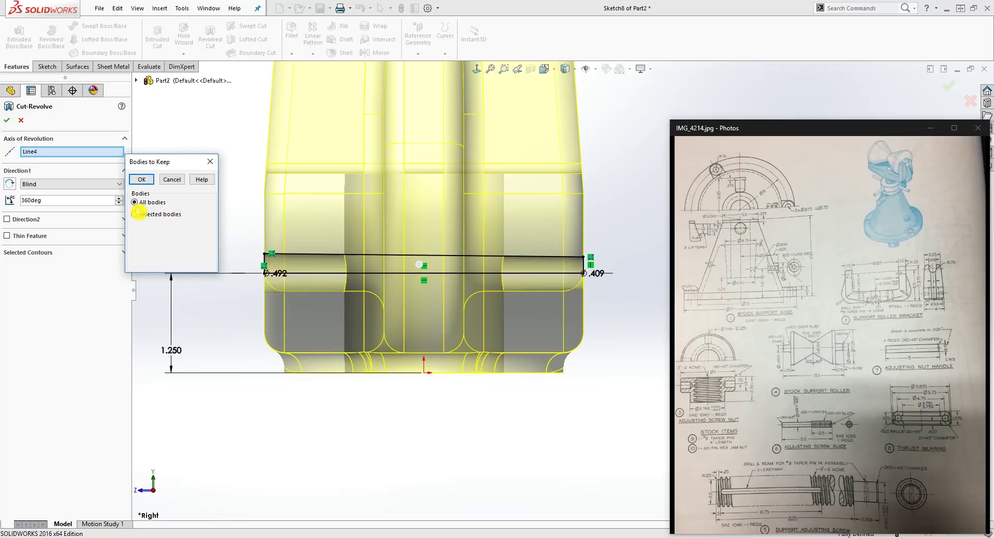
pyautogui.click(141, 180)
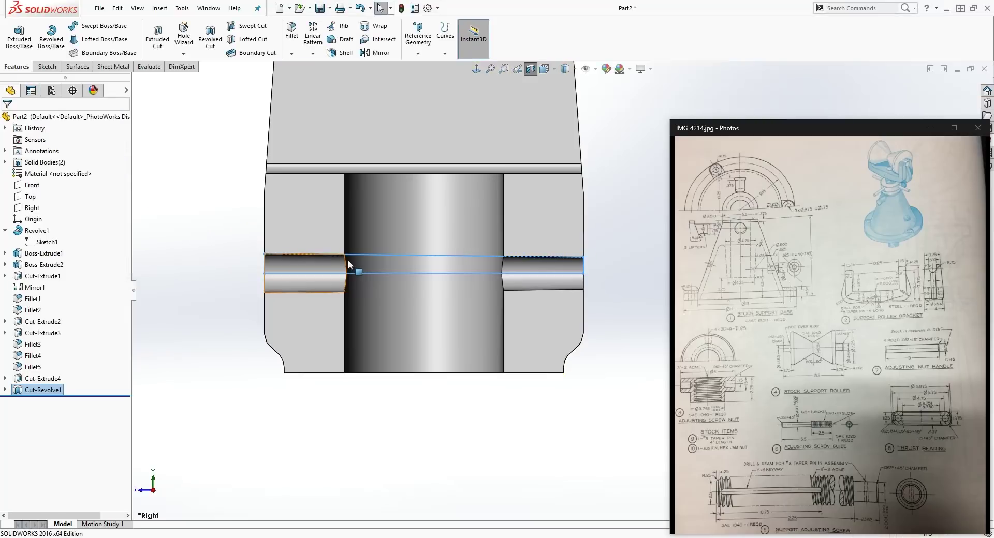
pyautogui.scroll(3, 597, 201)
pyautogui.scroll(-3, 593, 200)
# Orbit around the bracket to inspect the new pin hole and the base hole.
pyautogui.moveTo(591, 201); pyautogui.dragTo(487, 187, button='middle')
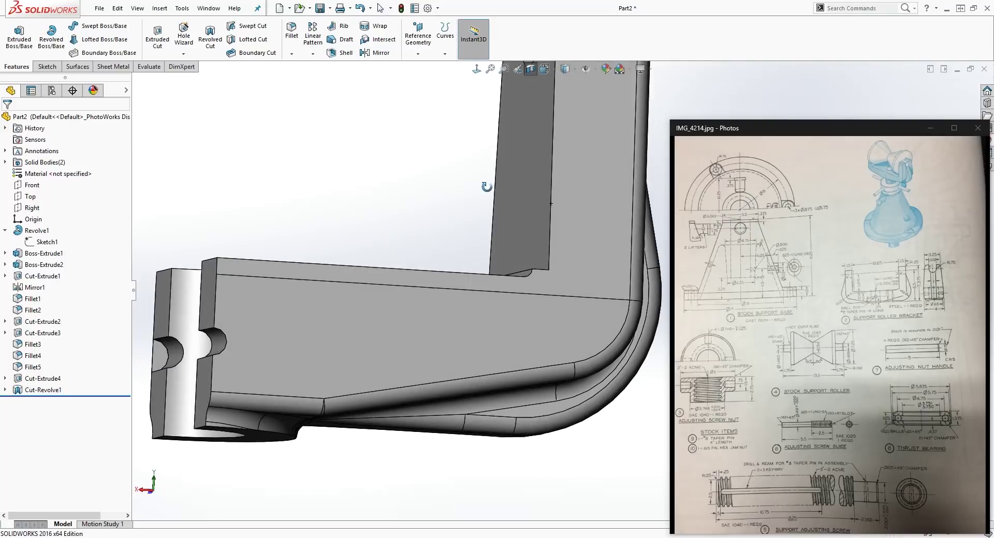
pyautogui.scroll(3, 408, 256)
pyautogui.moveTo(415, 280); pyautogui.dragTo(458, 290, button='middle')
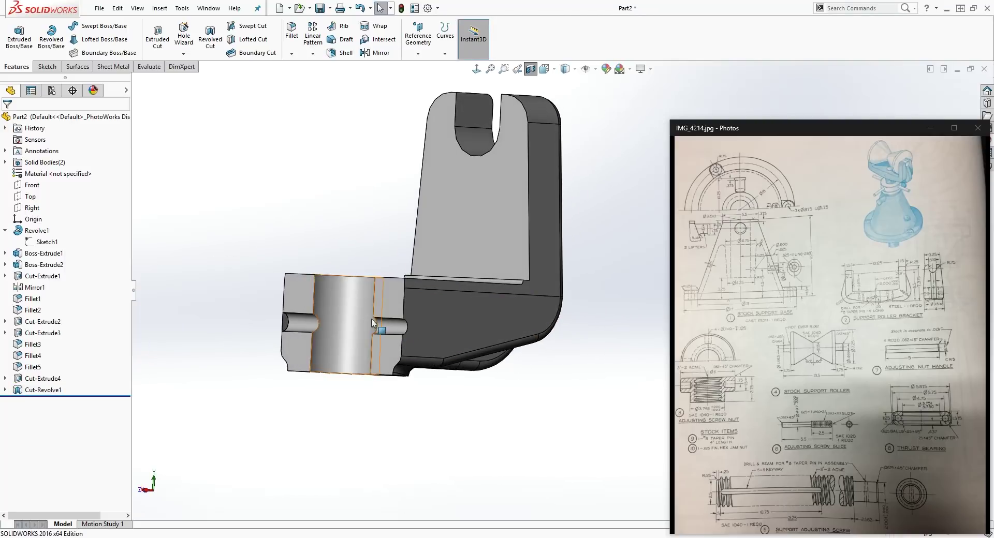
pyautogui.click(532, 70)
pyautogui.moveTo(383, 263); pyautogui.dragTo(510, 274, button='middle')
pyautogui.moveTo(361, 295); pyautogui.dragTo(280, 338, button='middle')
pyautogui.scroll(-3, 250, 346)
pyautogui.click(340, 329)
pyautogui.moveTo(340, 328)
pyautogui.mouseDown(button='middle')
pyautogui.moveTo(361, 246)
pyautogui.moveTo(384, 340)
pyautogui.moveTo(456, 466)
pyautogui.moveTo(381, 337)
pyautogui.moveTo(326, 377)
pyautogui.mouseUp(button='middle')
pyautogui.press('Escape')
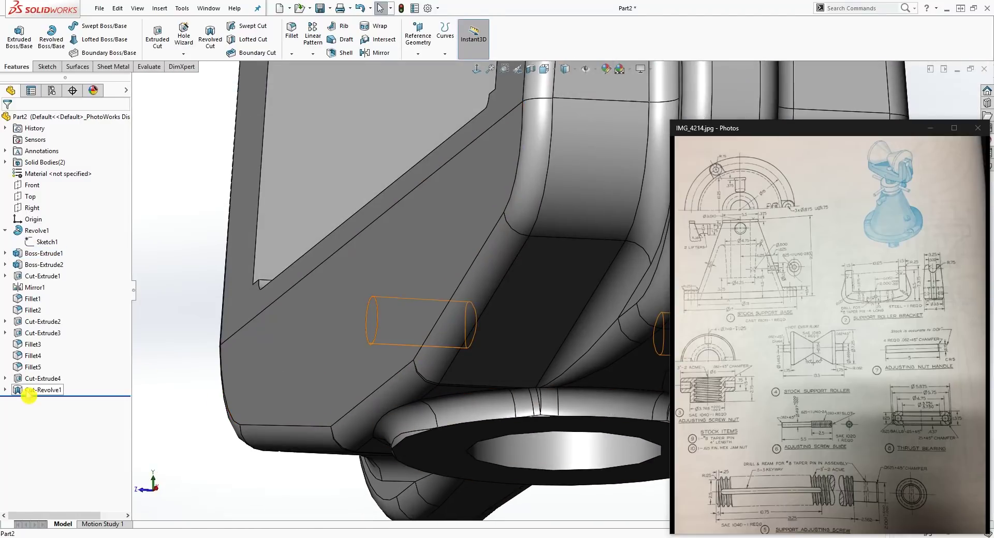
# Reopen Sketch8 under Cut-Revolve1 for editing, viewed normal to its plane.
pyautogui.click(5, 390)
pyautogui.rightClick(47, 401)
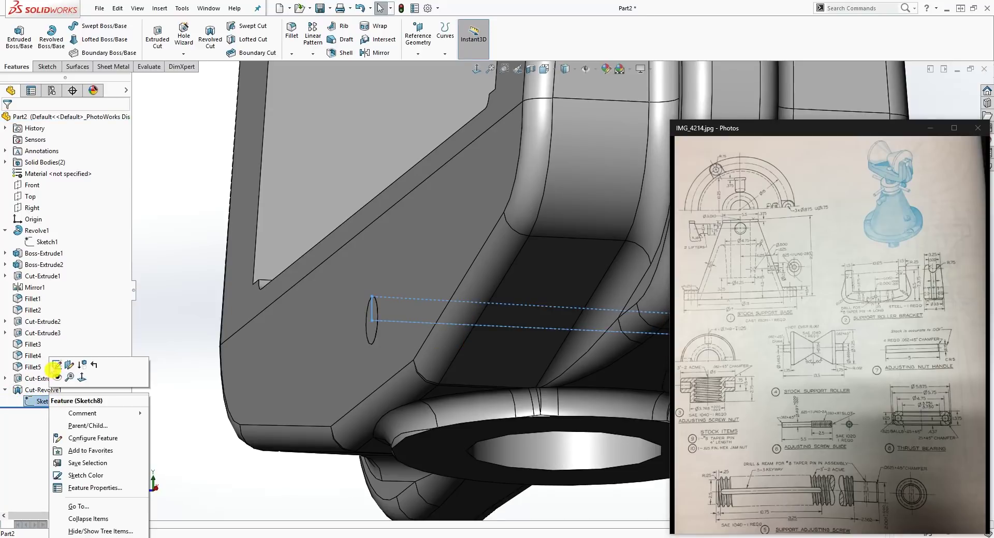
pyautogui.click(57, 366)
pyautogui.scroll(6, 357, 315)
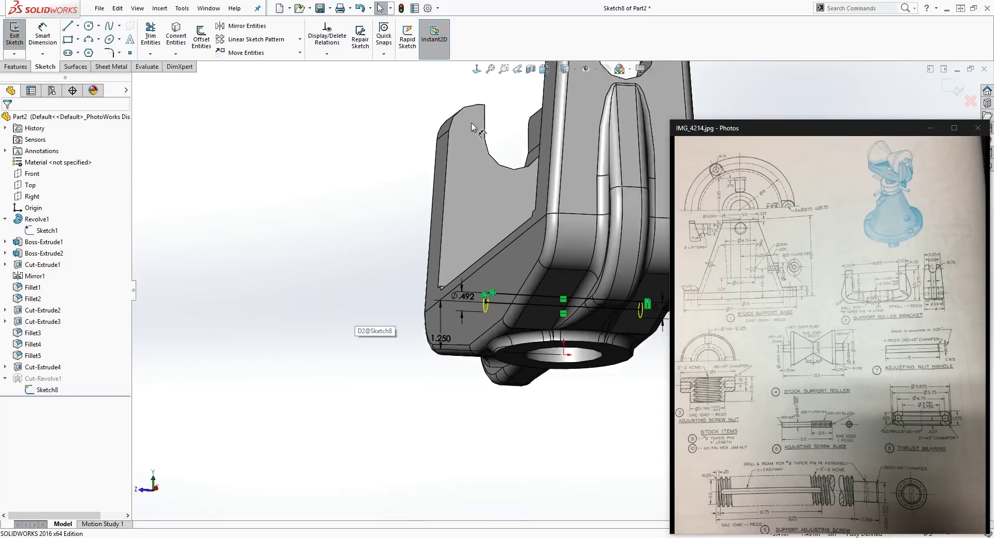
pyautogui.click(477, 69)
pyautogui.scroll(-8, 393, 200)
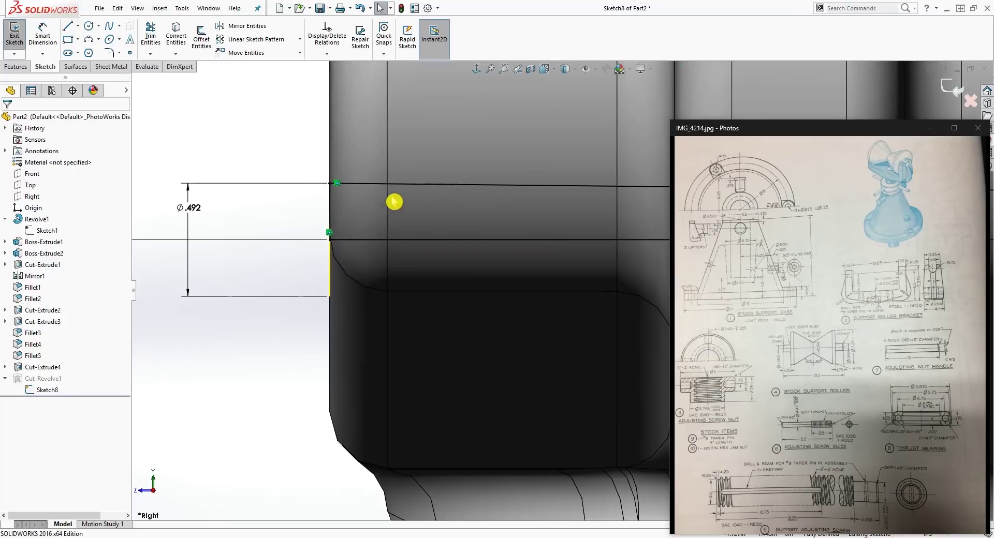
pyautogui.scroll(-5, 362, 254)
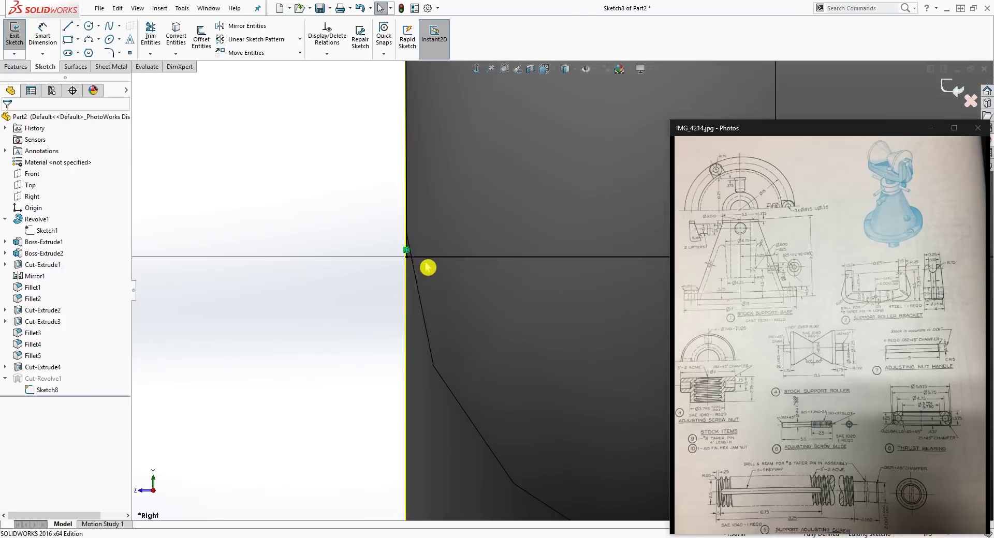
# Replace the old edge relation with a Vertical relation on the short line, then exit the sketch.
pyautogui.click(407, 251)
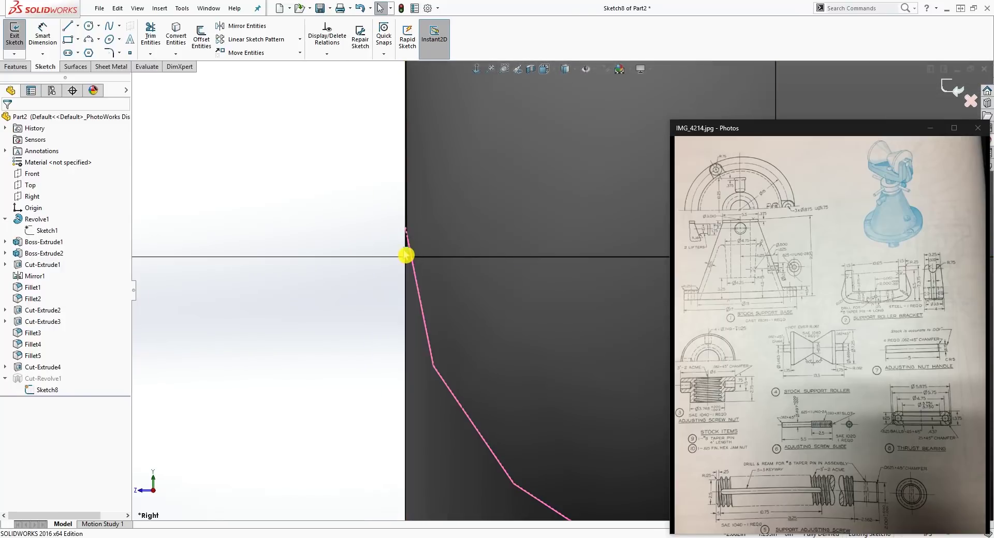
pyautogui.press('Delete')
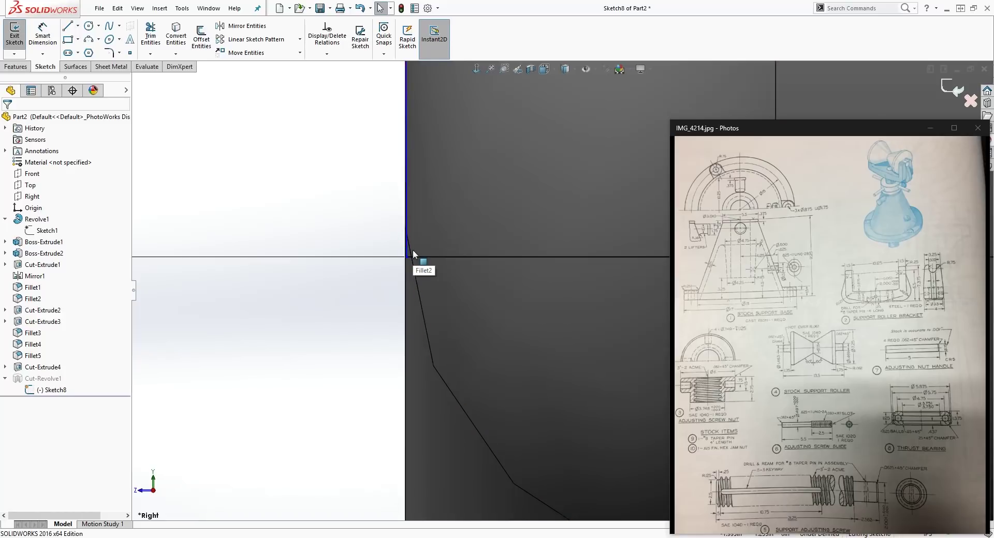
pyautogui.scroll(5, 406, 249)
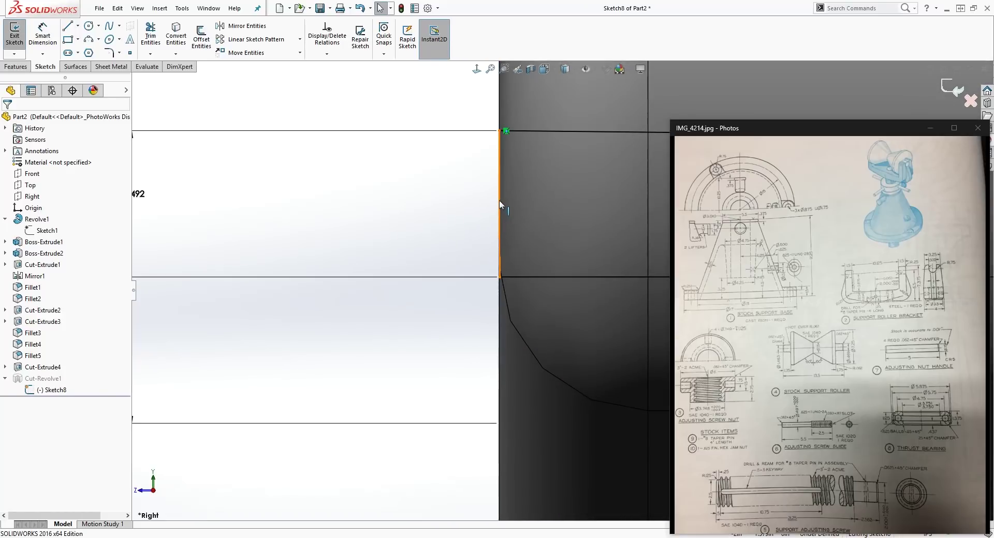
pyautogui.click(500, 201)
pyautogui.click(10, 241)
pyautogui.click(505, 266)
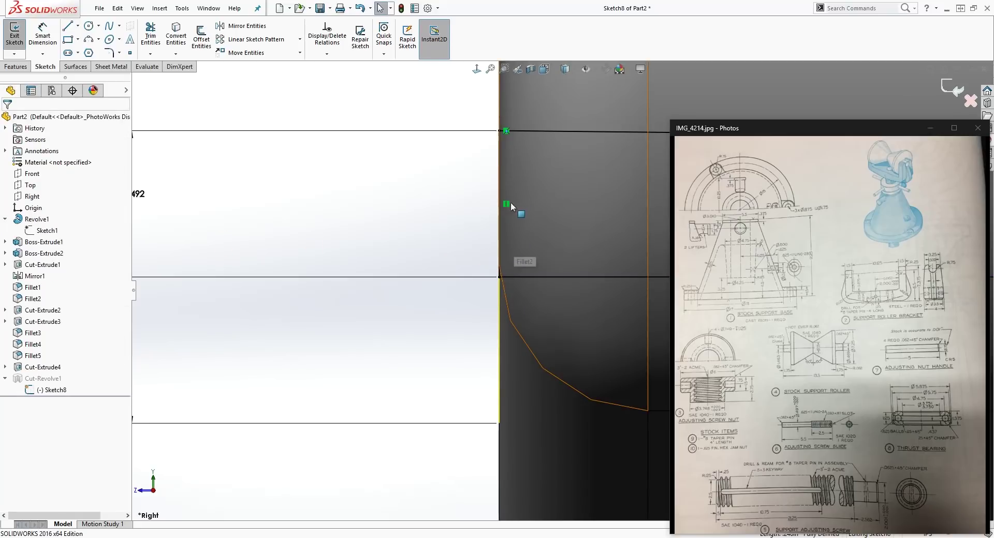
pyautogui.scroll(15, 511, 206)
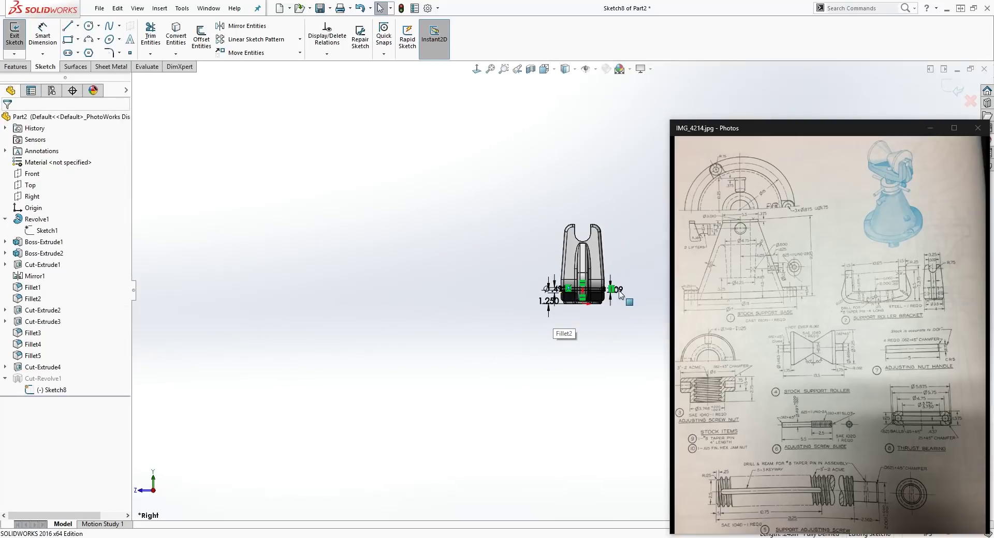
pyautogui.scroll(-15, 620, 294)
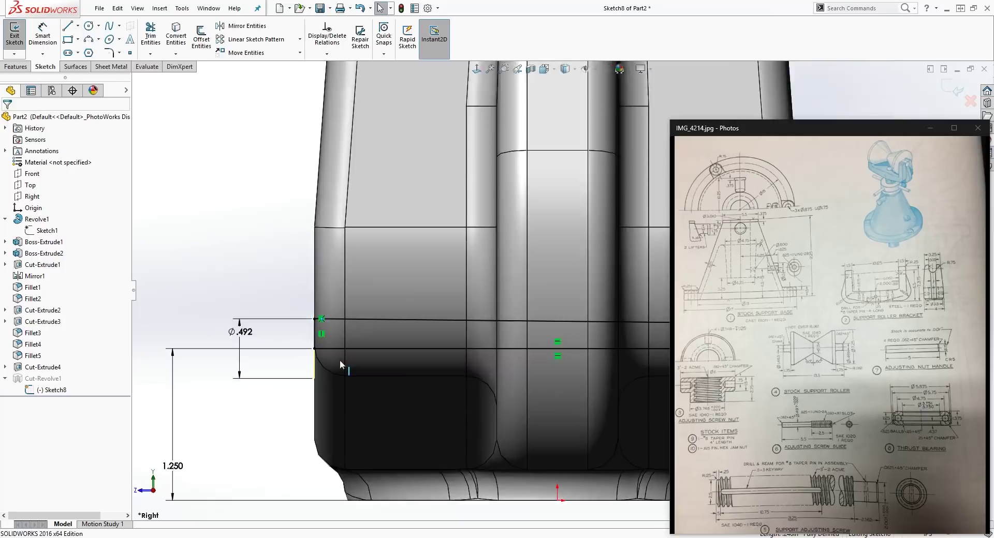
pyautogui.scroll(10, 552, 382)
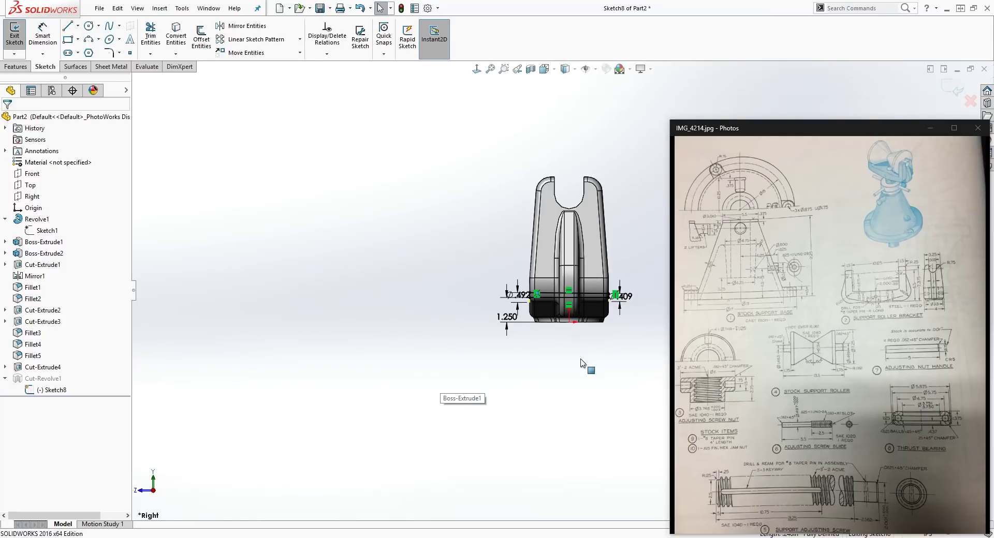
pyautogui.scroll(-5, 636, 311)
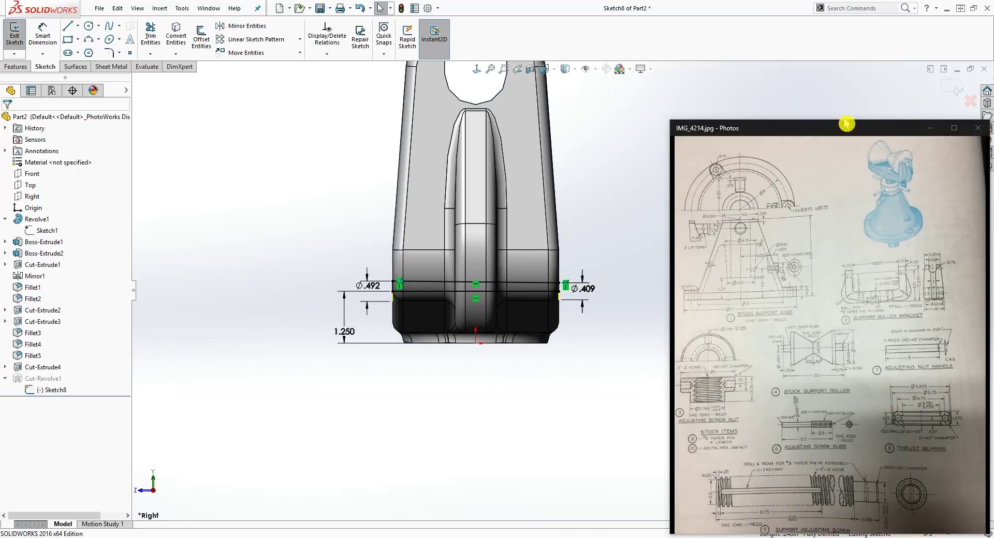
pyautogui.click(953, 92)
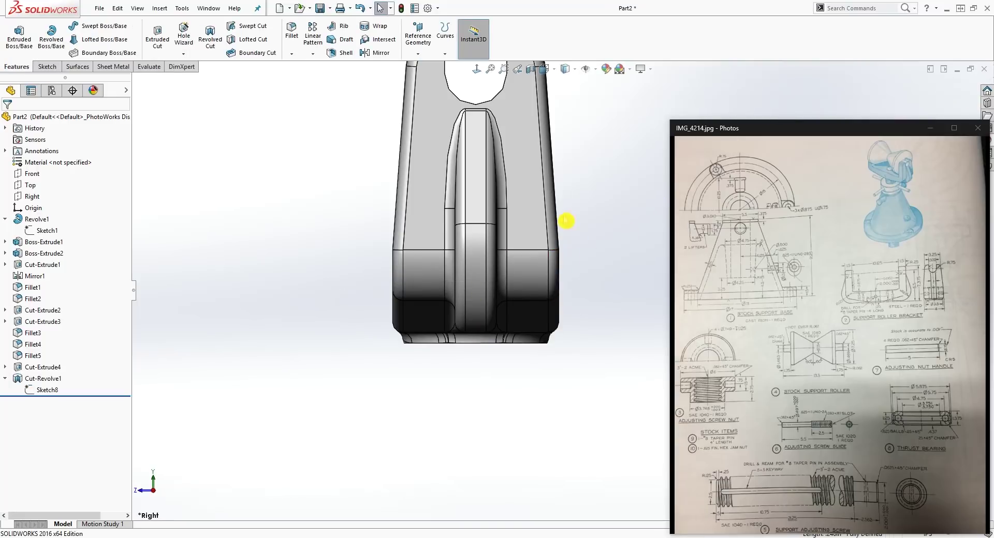
# Check the holes in a temporary section view, then cancel it.
pyautogui.click(537, 76)
pyautogui.scroll(-4, 507, 261)
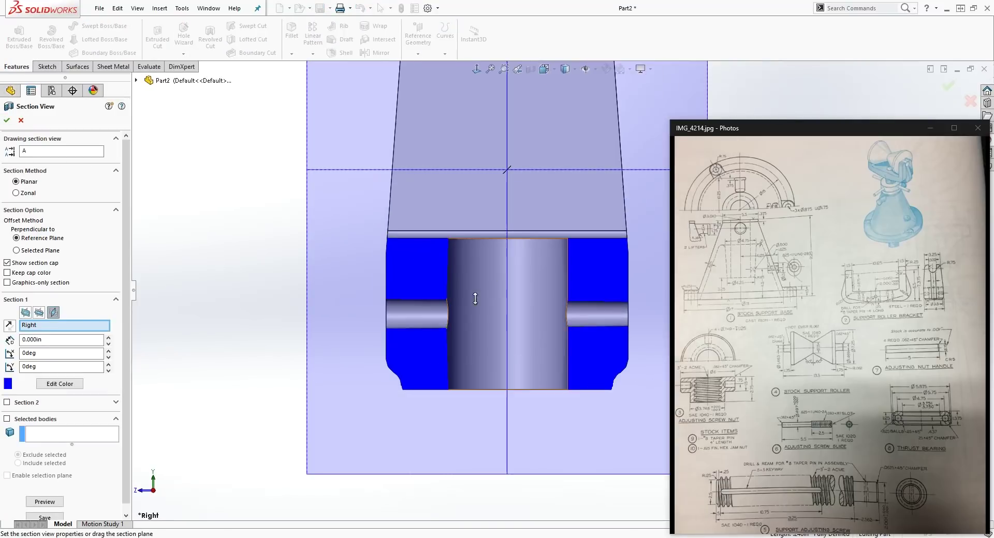
pyautogui.moveTo(402, 324); pyautogui.dragTo(482, 297, button='middle')
pyautogui.press('Escape')
pyautogui.scroll(4, 481, 297)
pyautogui.moveTo(634, 132); pyautogui.dragTo(595, 273, button='middle')
pyautogui.scroll(-3, 593, 282)
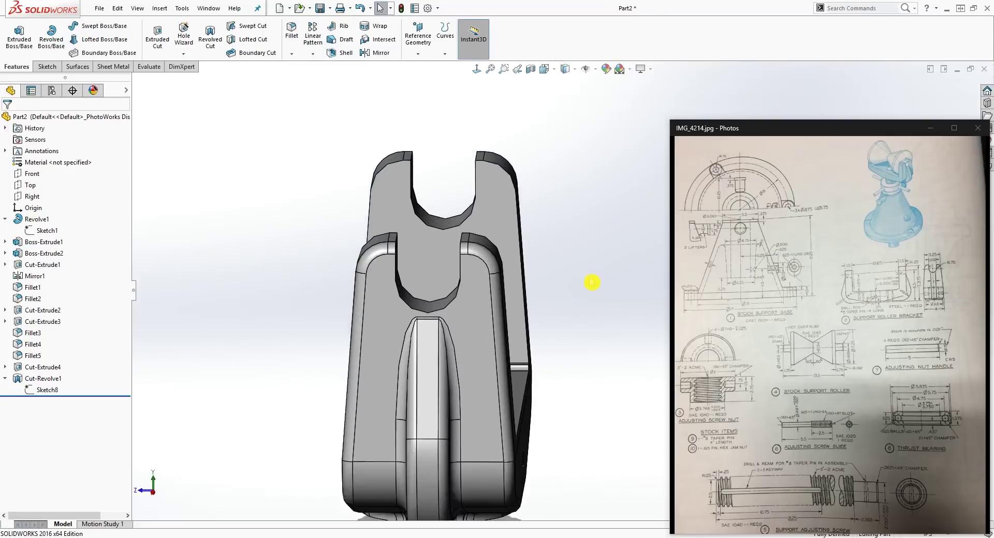
# Save the part as 'support roller bracket'.
pyautogui.click(321, 9)
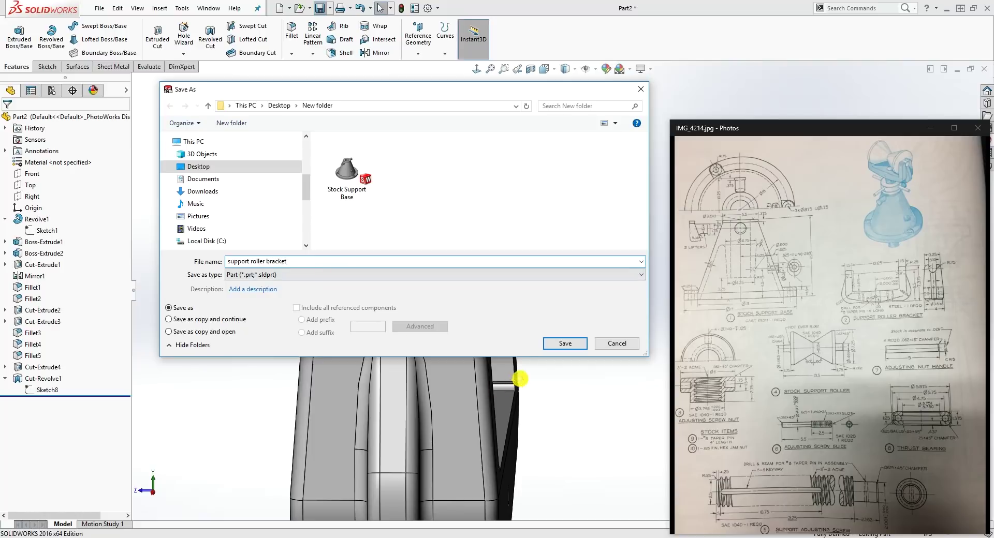
pyautogui.click(581, 347)
pyautogui.scroll(3, 568, 377)
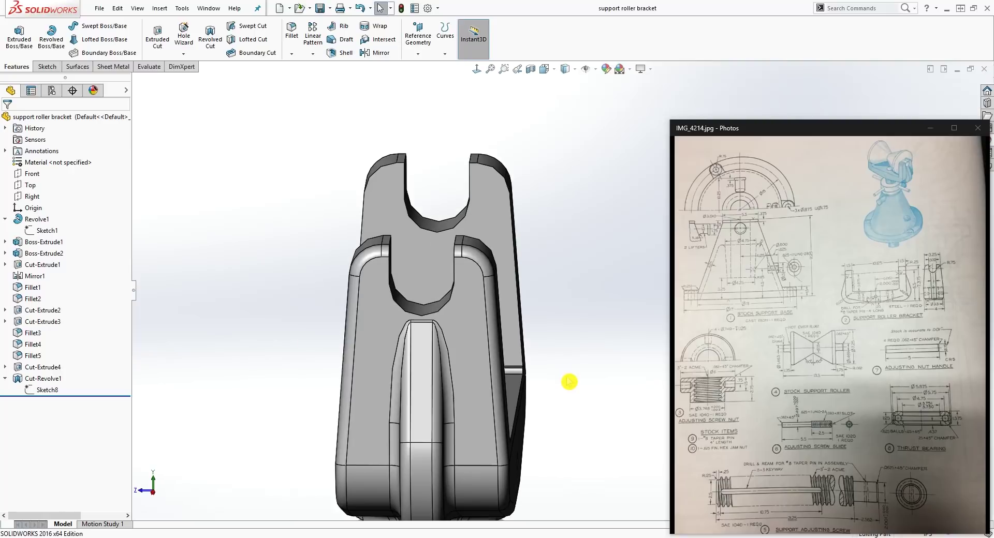